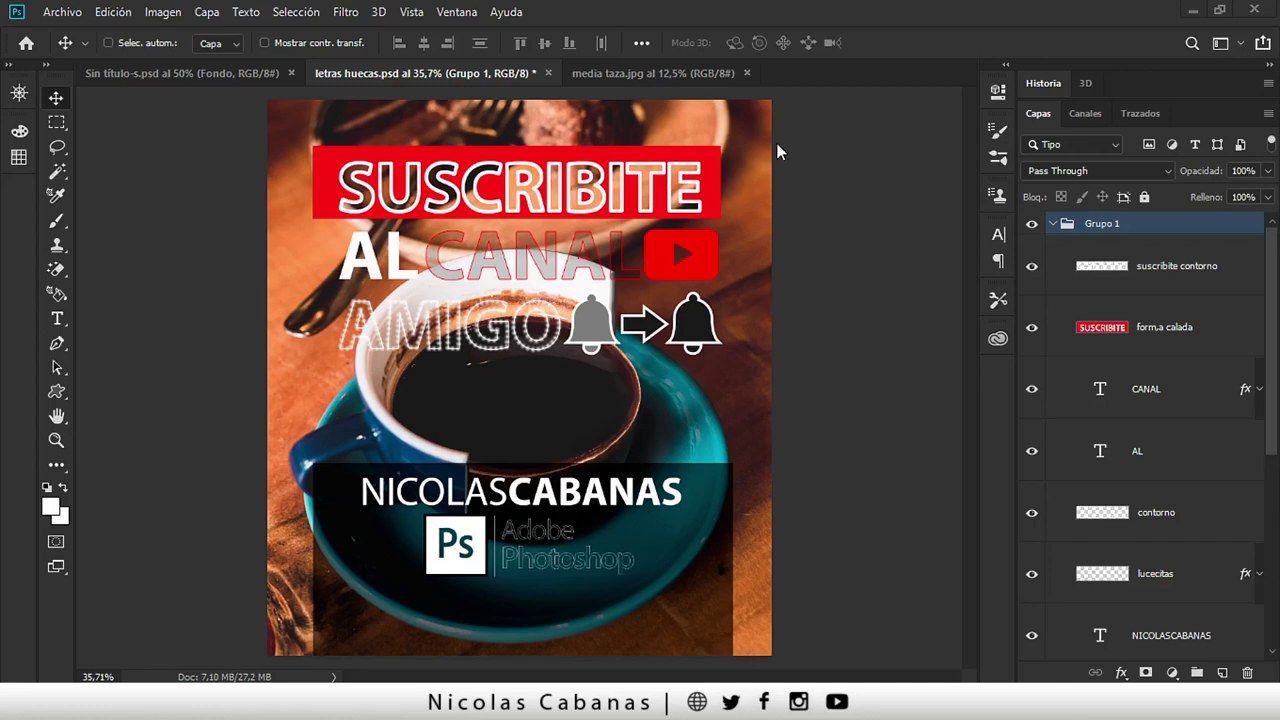
- Toggle the poster's text group visibility and expand Grupo 1 to list its layers
left_click(1053, 224)
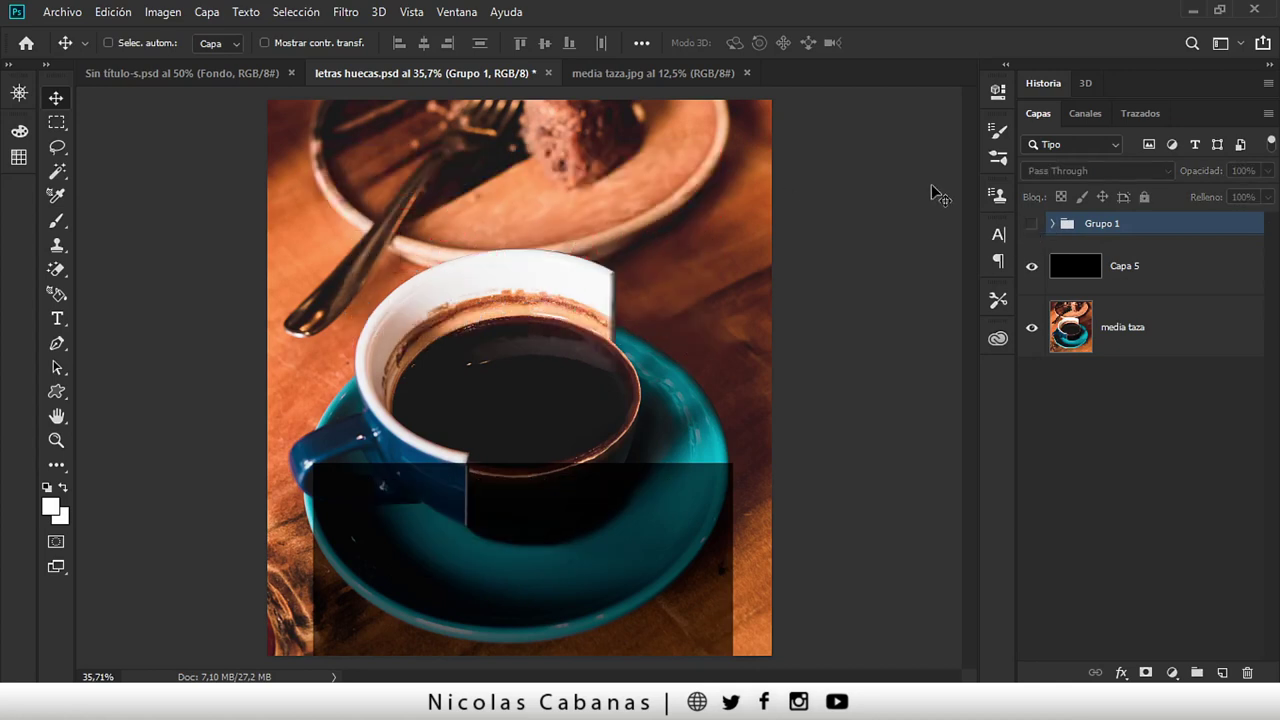
left_click(1032, 224)
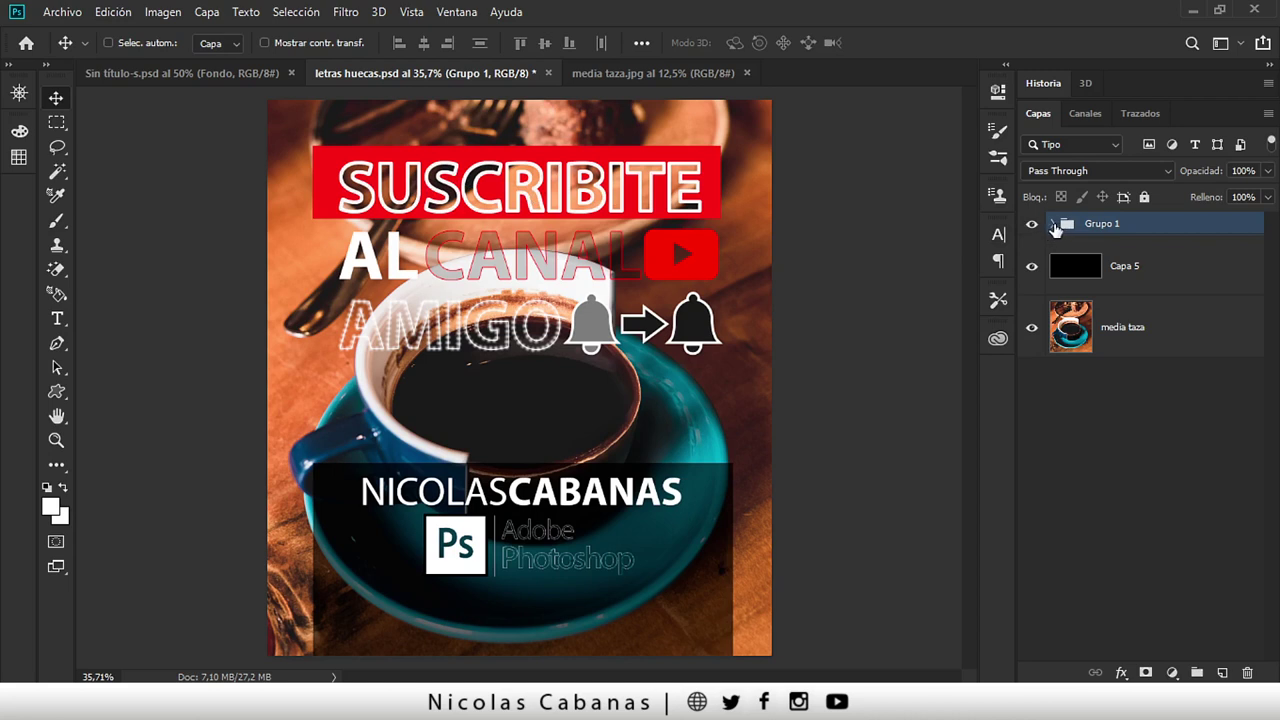
left_click(1053, 225)
left_click(1032, 226)
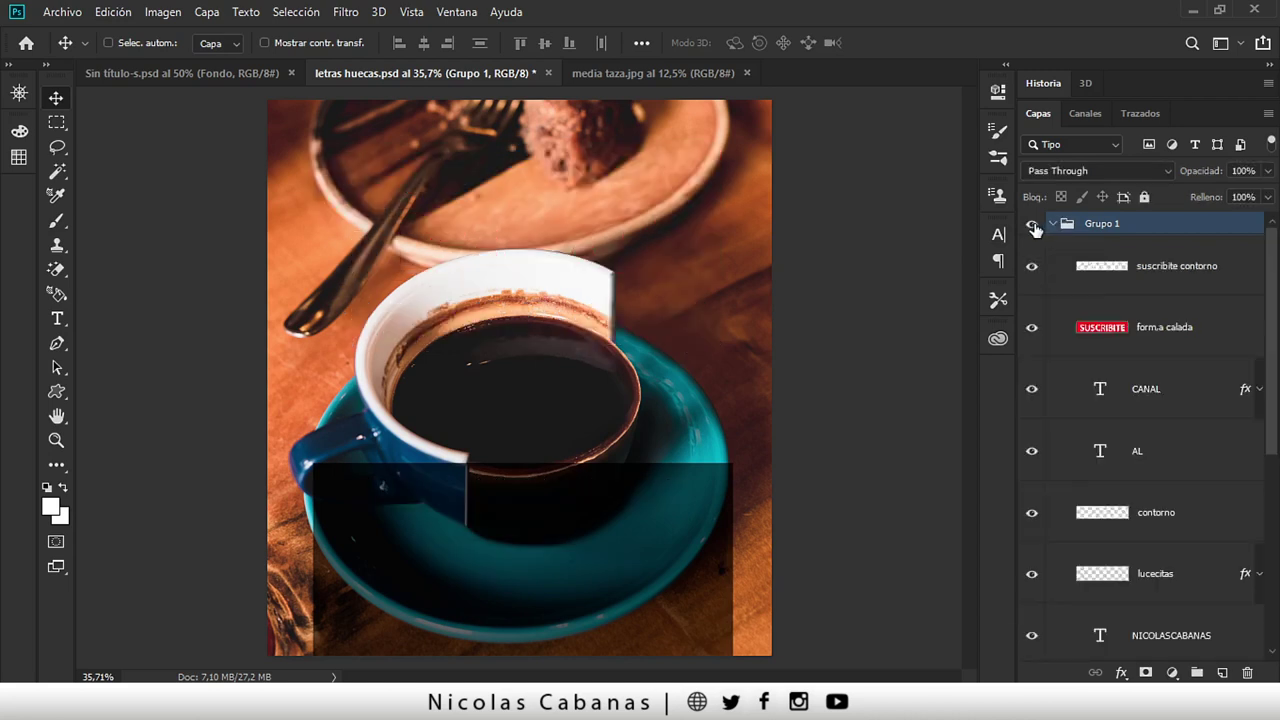
left_click(1032, 226)
- Zoom in on the poster's headline, then close in on the A of AMIGO
key("z")
left_click_drag(519, 148, 370, 210)
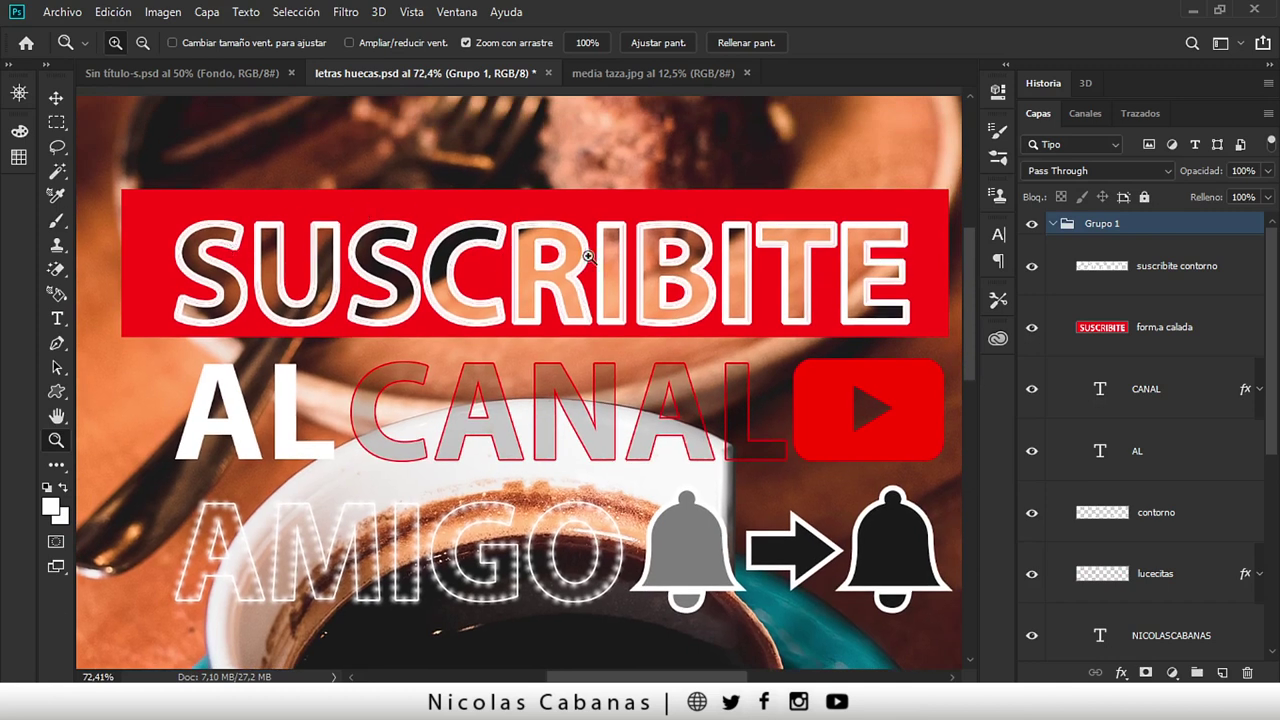
left_click_drag(502, 452, 492, 364)
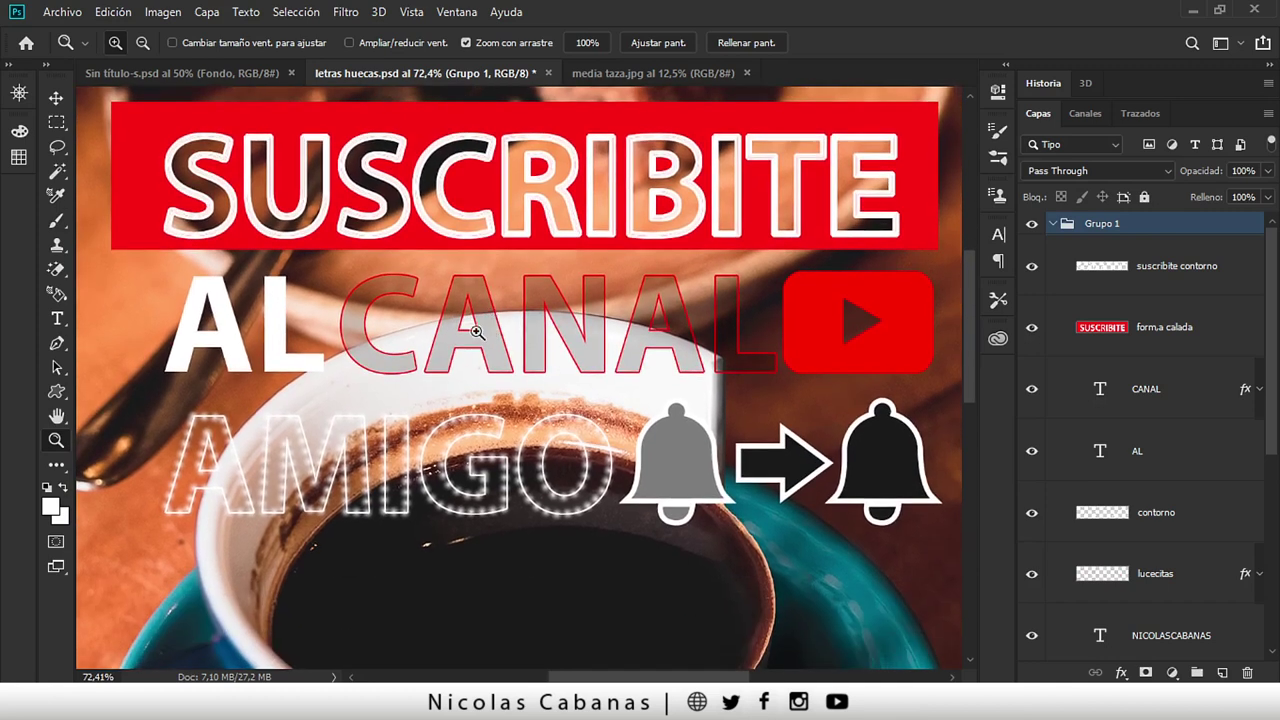
scroll(577, 391, "down", 3)
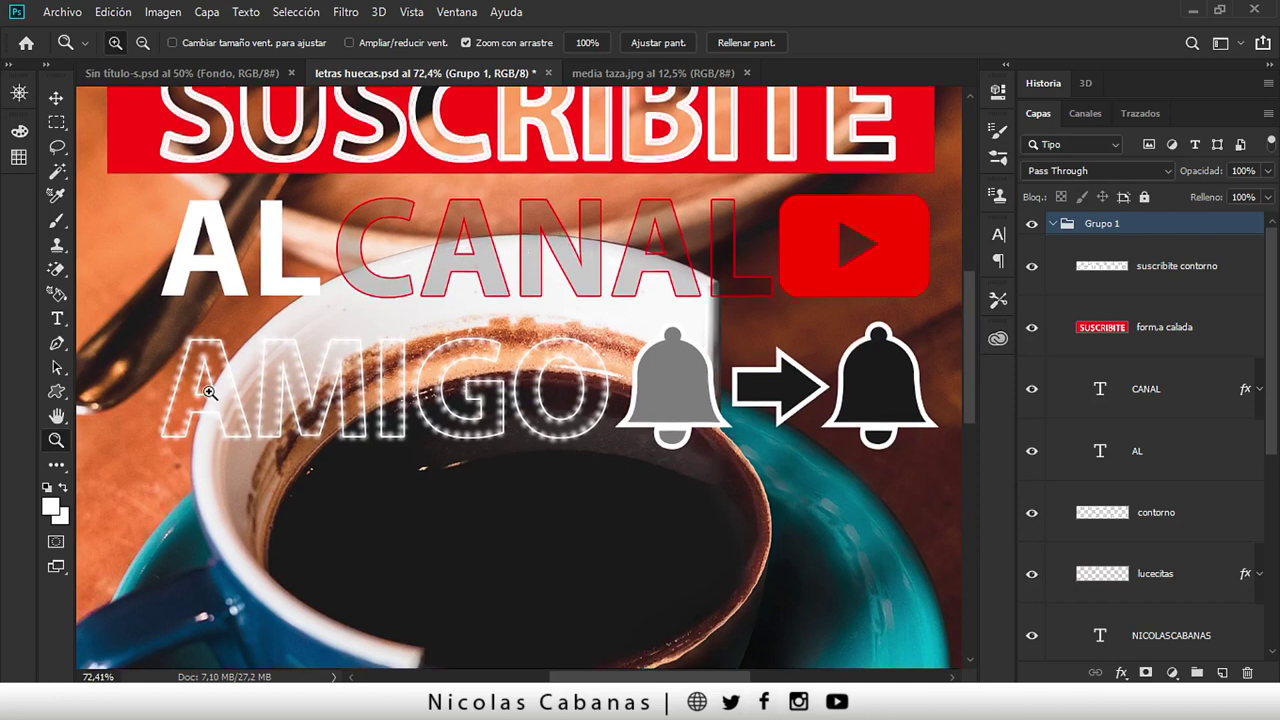
left_click_drag(180, 412, 310, 378)
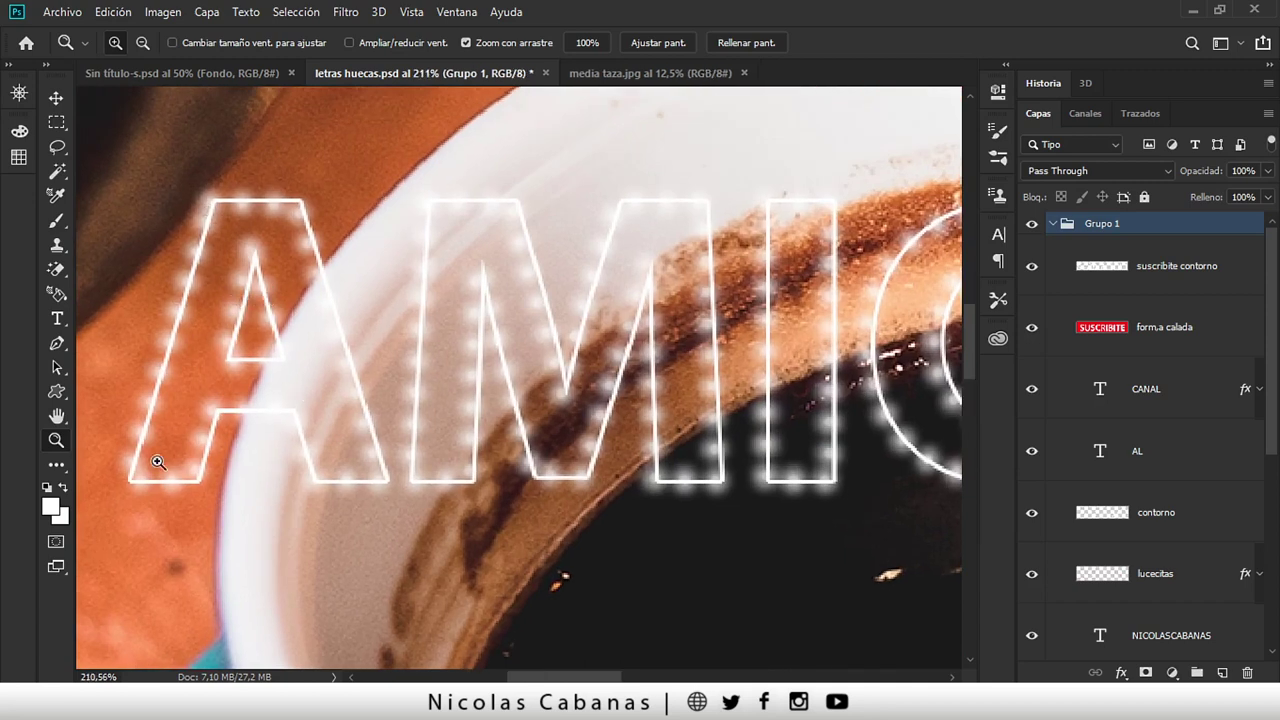
- Scroll around the poster, zoom on the YouTube play icon, then back out to the whole design
scroll(355, 500, "down", 5)
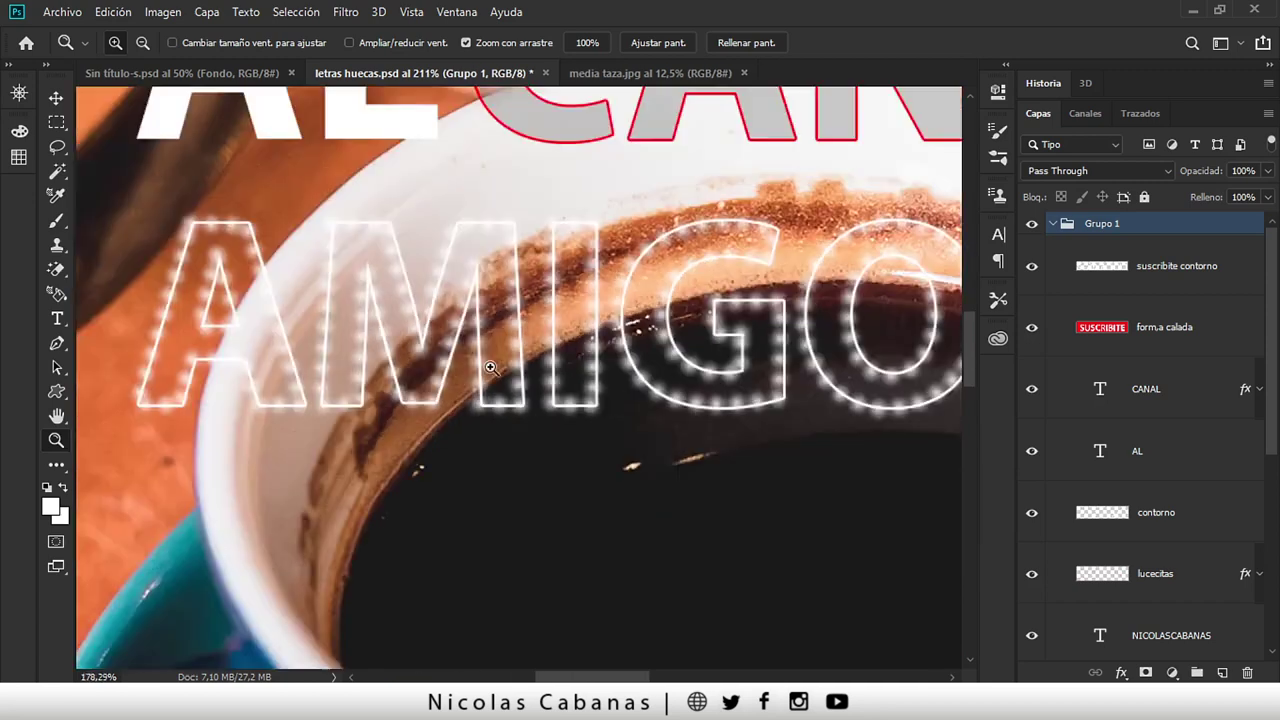
scroll(549, 417, "down", 2)
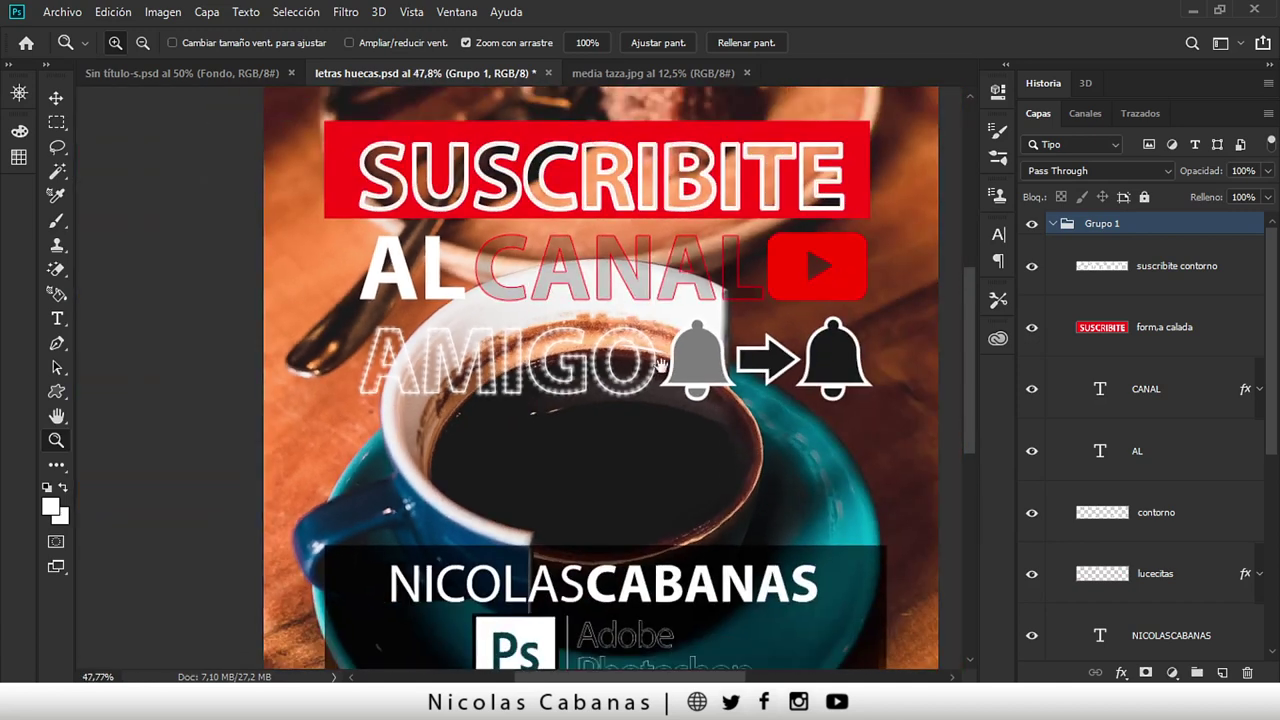
scroll(600, 380, "down", 1)
scroll(600, 470, "up", 1)
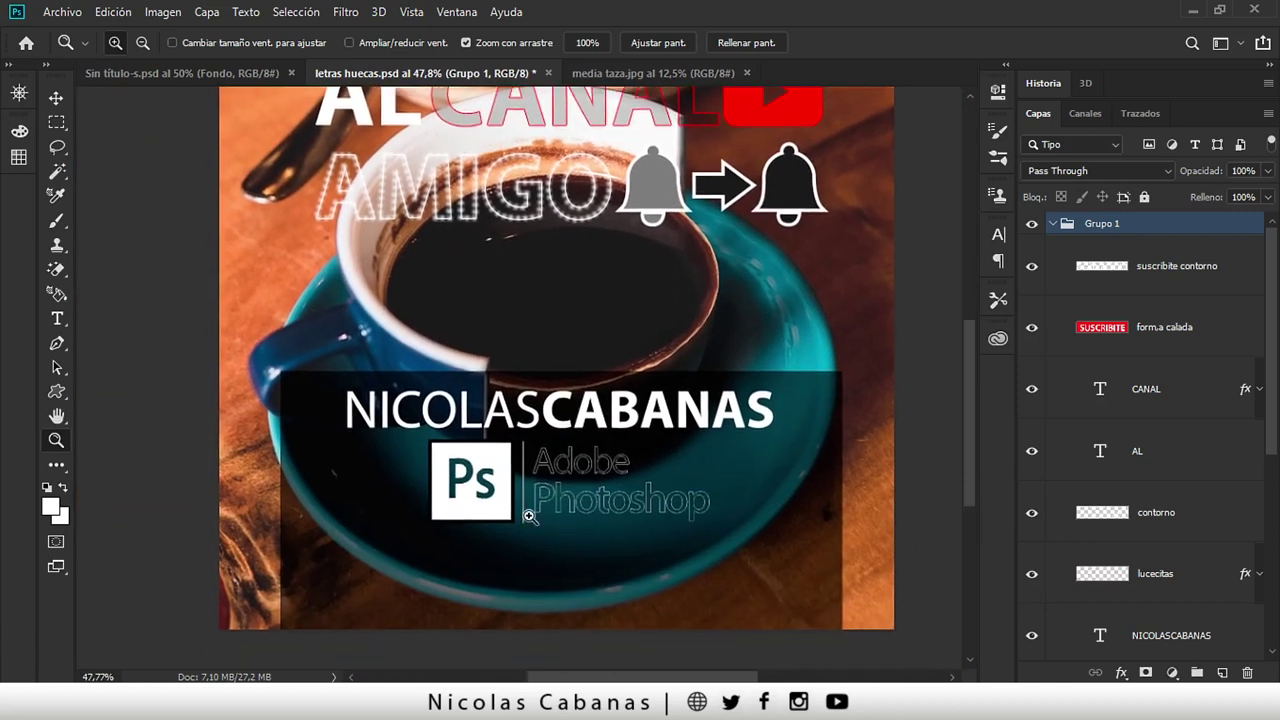
scroll(630, 510, "up", 3)
scroll(680, 510, "up", 1)
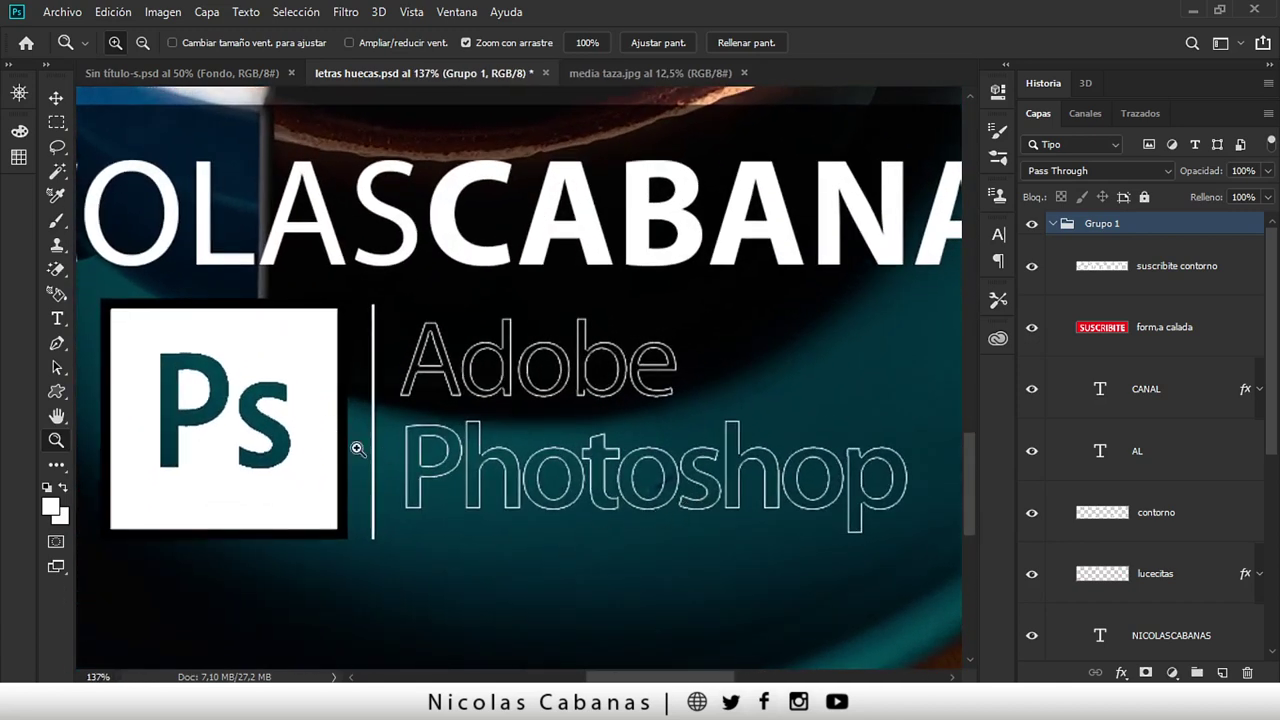
scroll(680, 420, "down", 1)
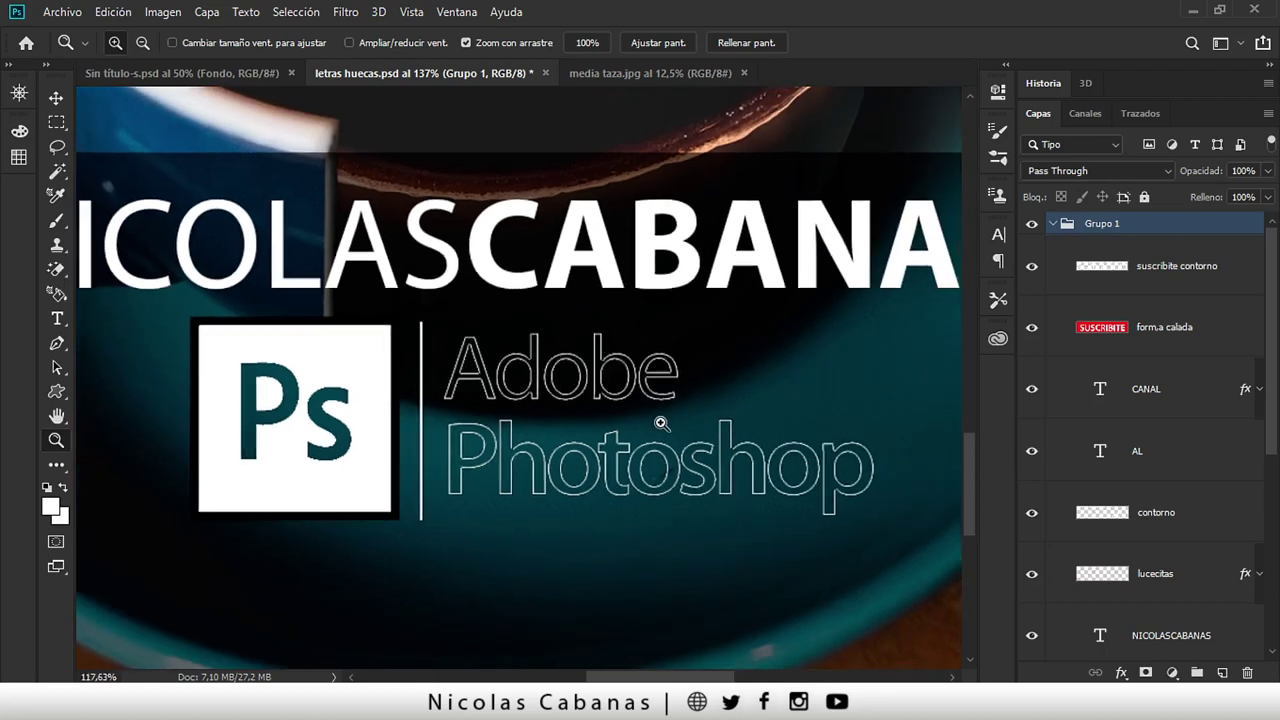
scroll(663, 423, "down", 1)
scroll(695, 455, "down", 2)
scroll(690, 450, "down", 3)
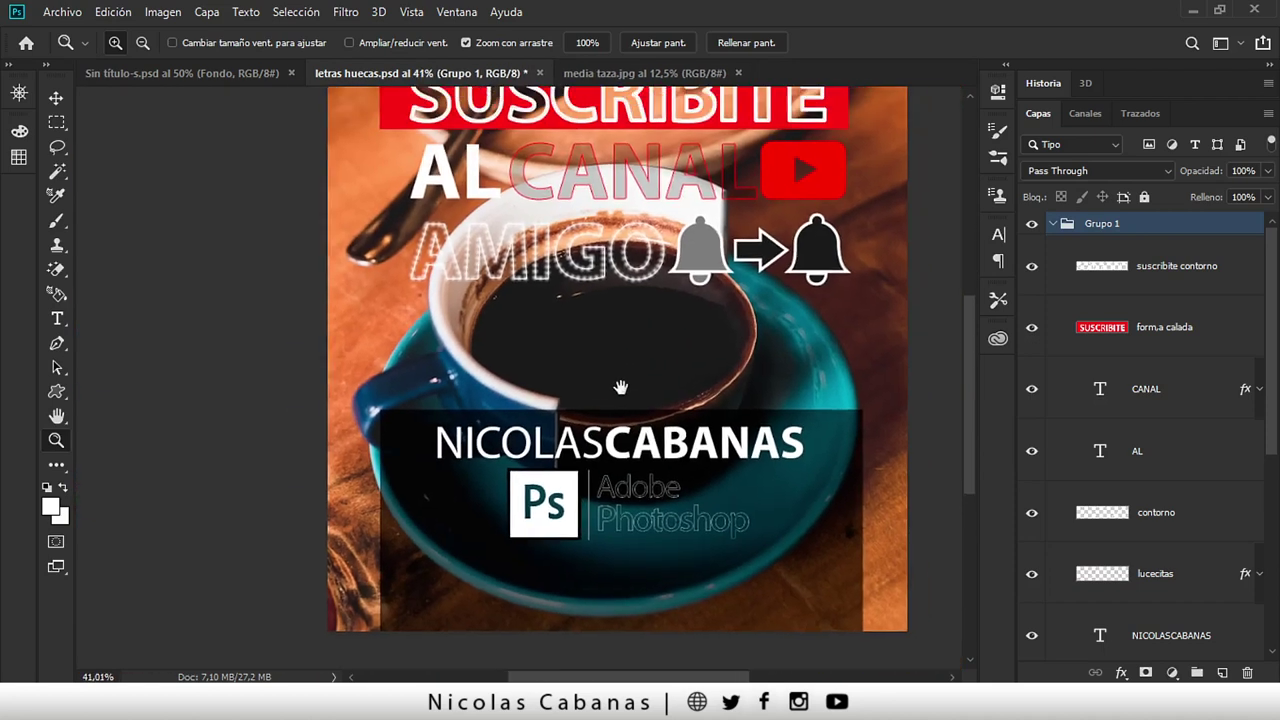
scroll(600, 430, "down", 1)
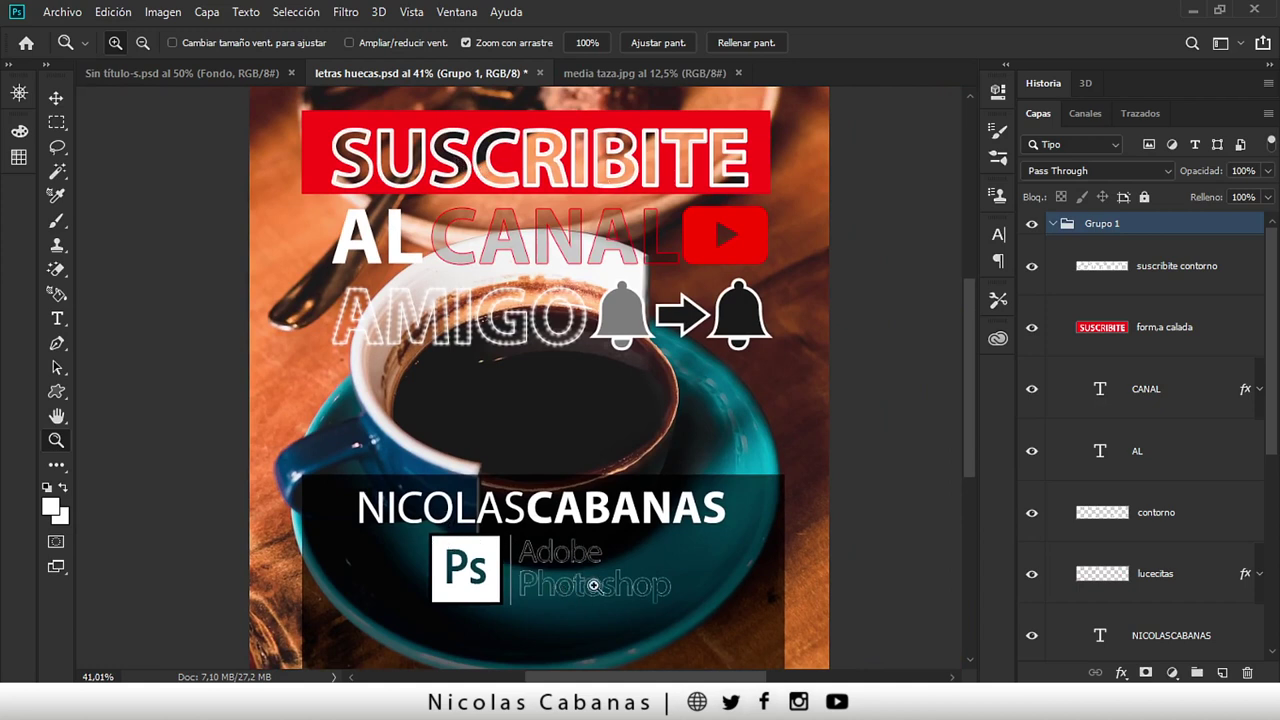
left_click_drag(707, 243, 771, 231)
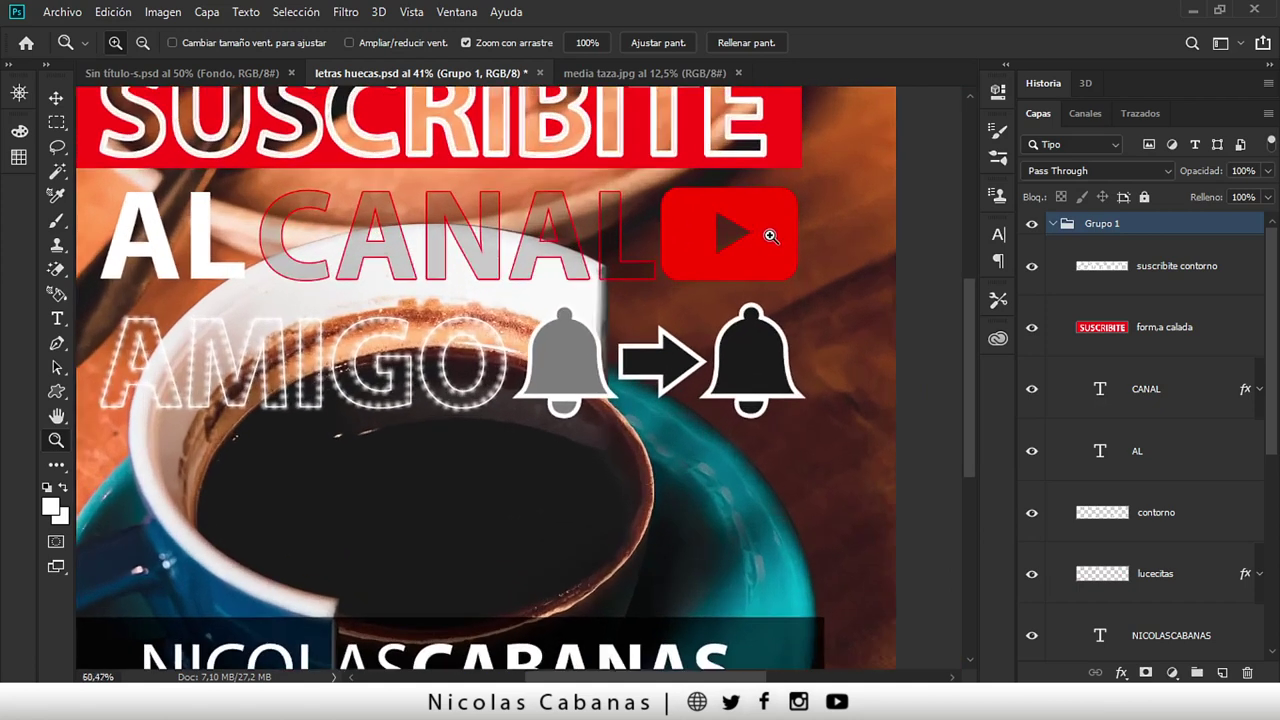
mouse_move(688, 437)
left_mouse_down()
mouse_move(615, 366)
mouse_move(667, 354)
left_mouse_up()
- Draw four demo bell custom shapes over the coffee, then delete them
key("u")
left_click(793, 45)
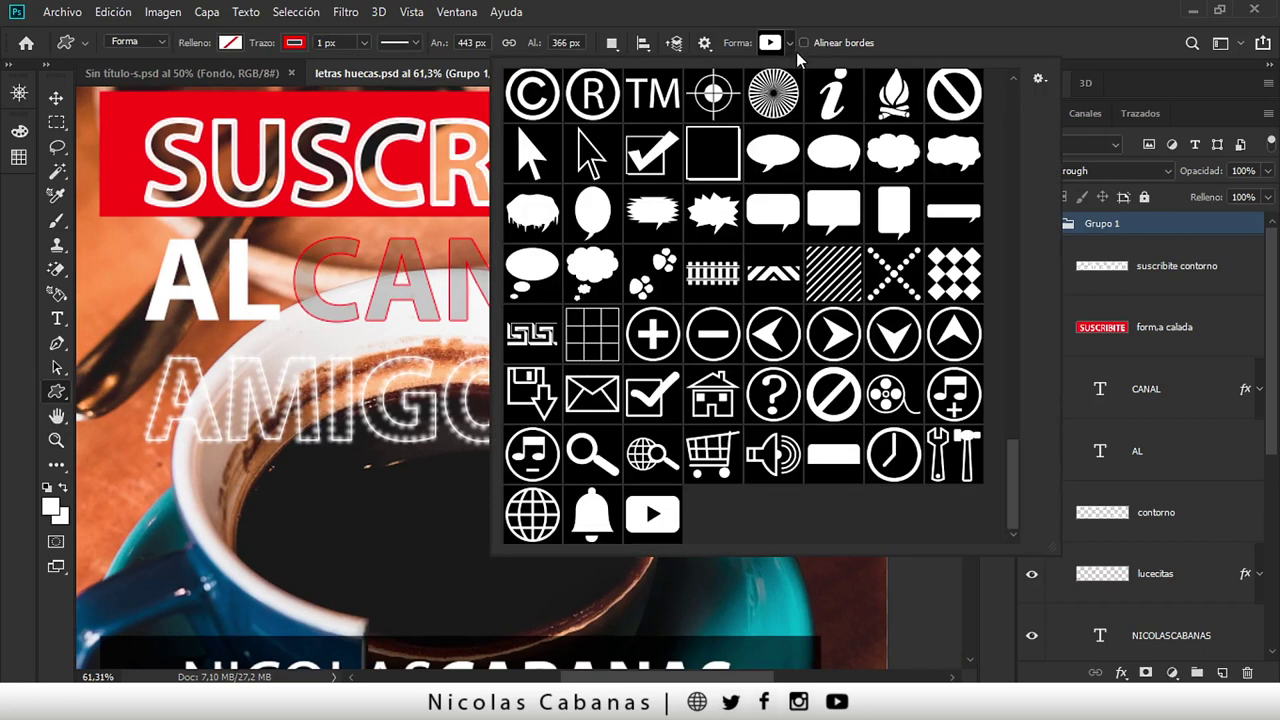
left_click(630, 528)
left_click(592, 512)
left_click_drag(417, 484, 507, 594)
left_click_drag(528, 476, 604, 566)
left_click_drag(668, 500, 724, 575)
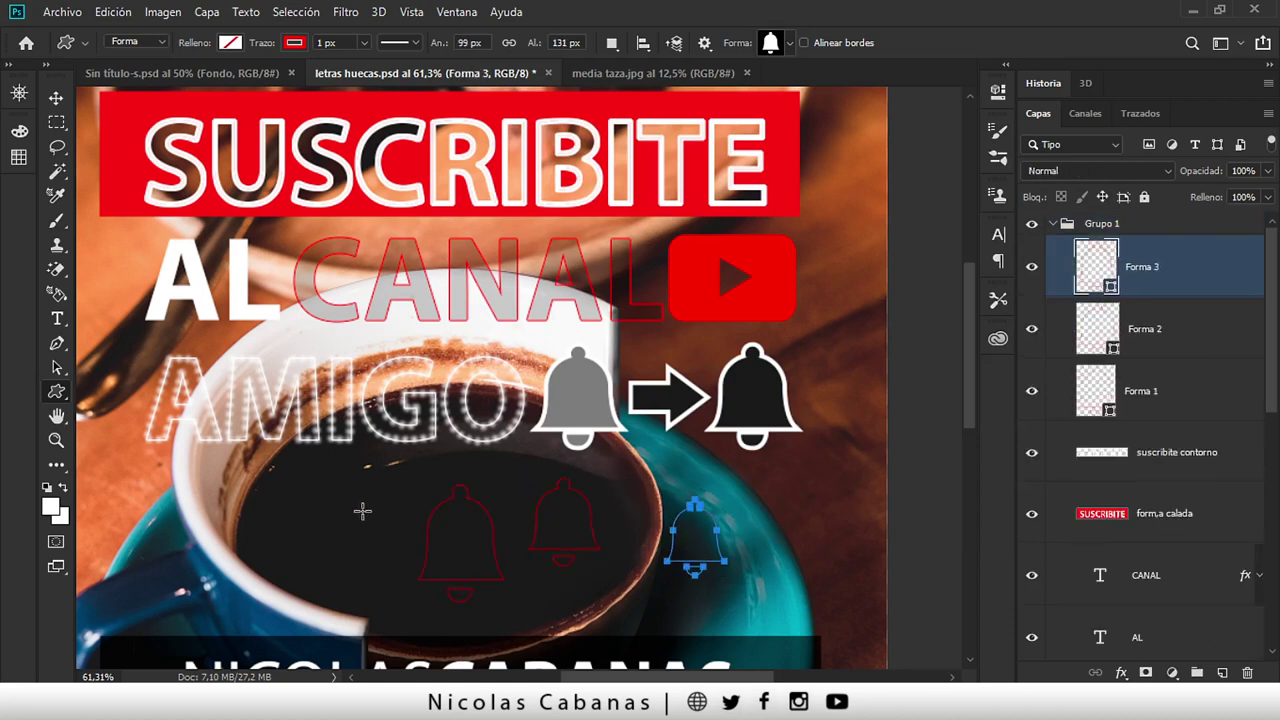
left_click_drag(357, 508, 420, 573)
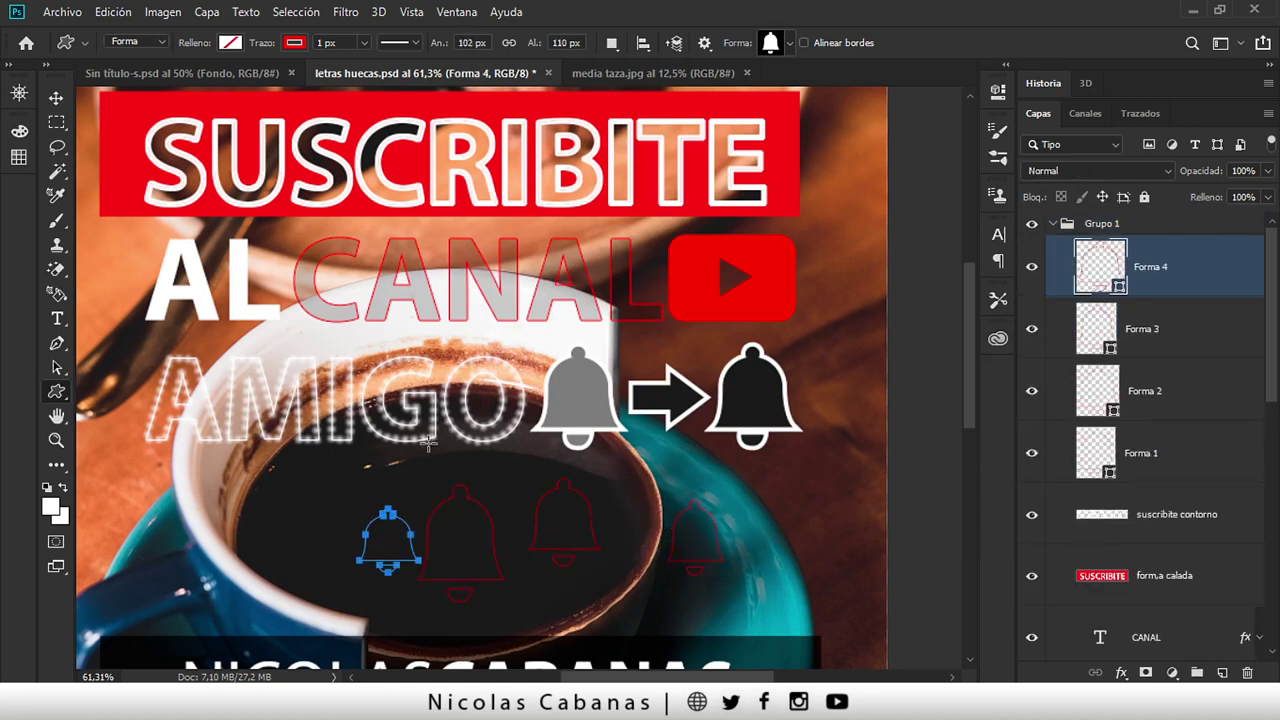
key("Delete")
key("Delete")
key("Delete")
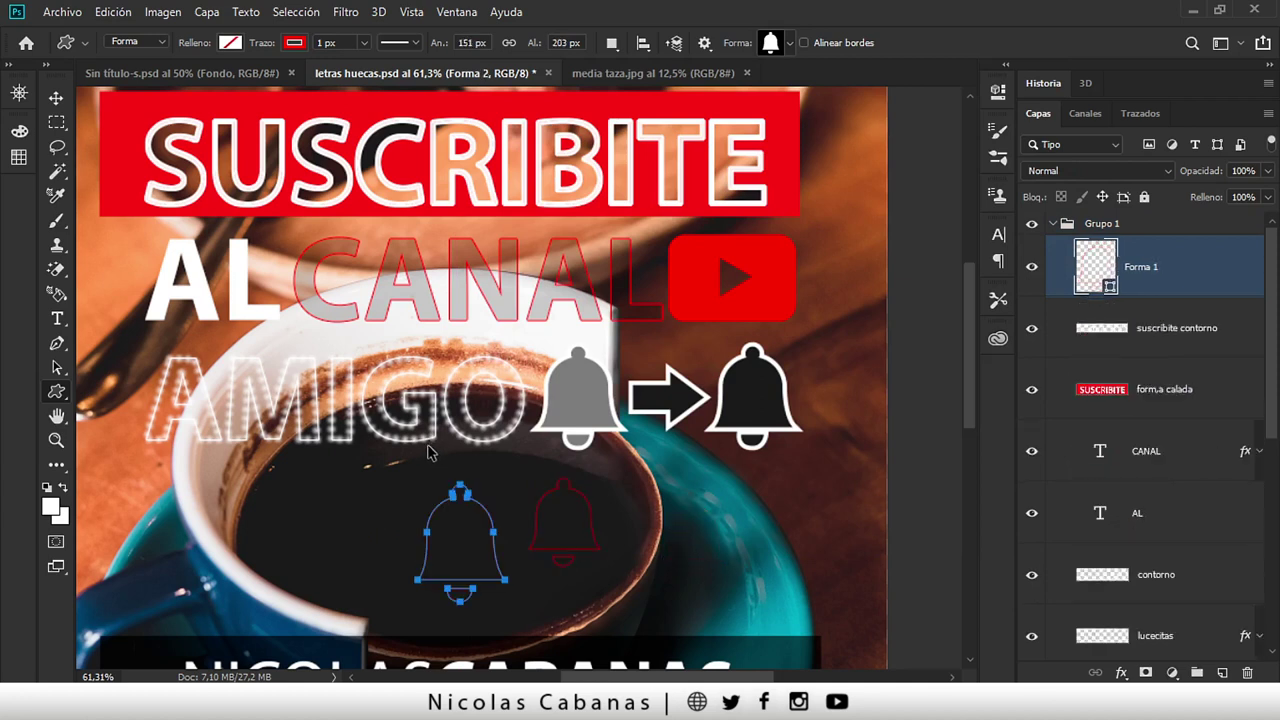
key("Delete")
- Zoom out on the poster, then bring up media taza.jpg and zoom in slightly
mouse_move(457, 300)
left_mouse_down()
mouse_move(537, 382)
mouse_move(530, 474)
left_mouse_up()
key("z")
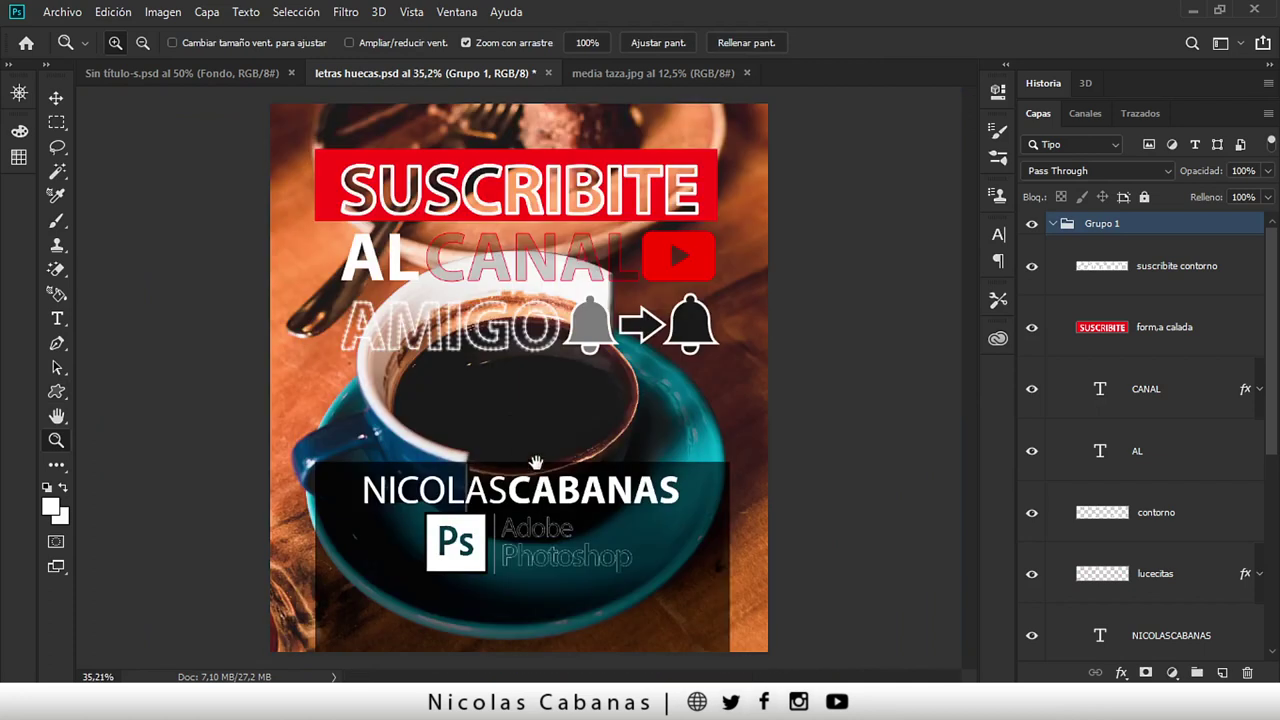
key("v")
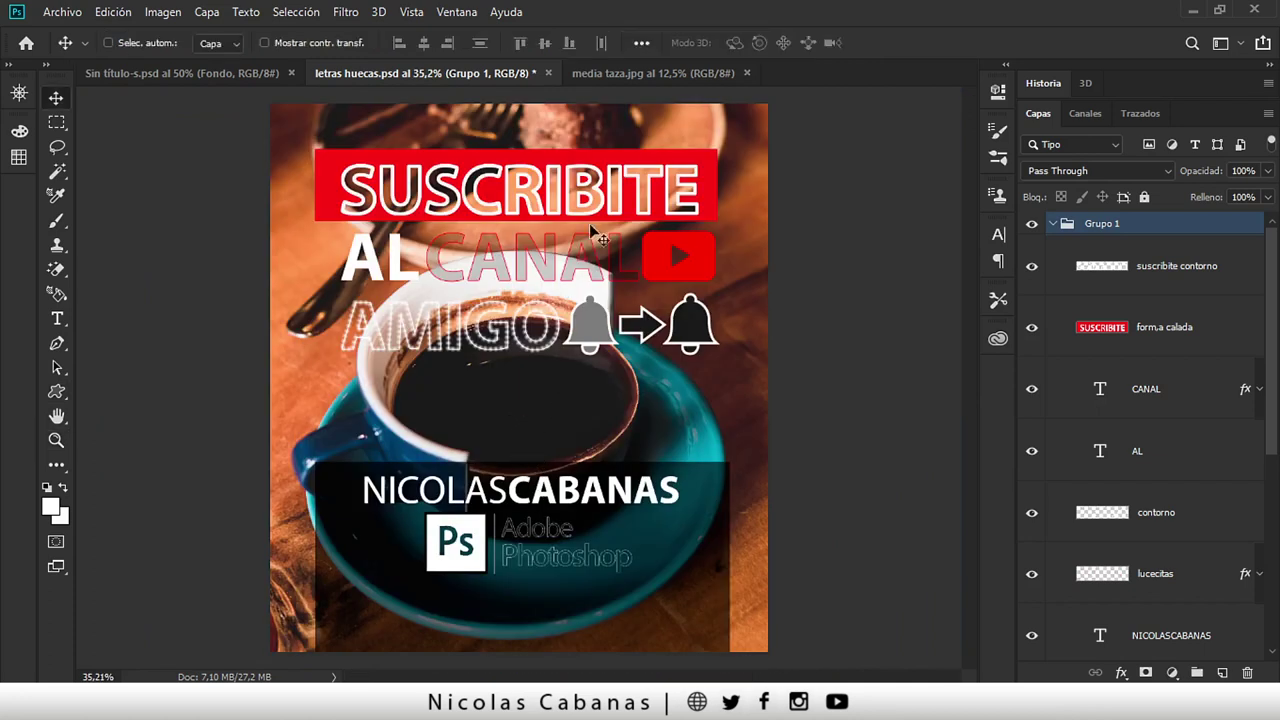
left_click(641, 72)
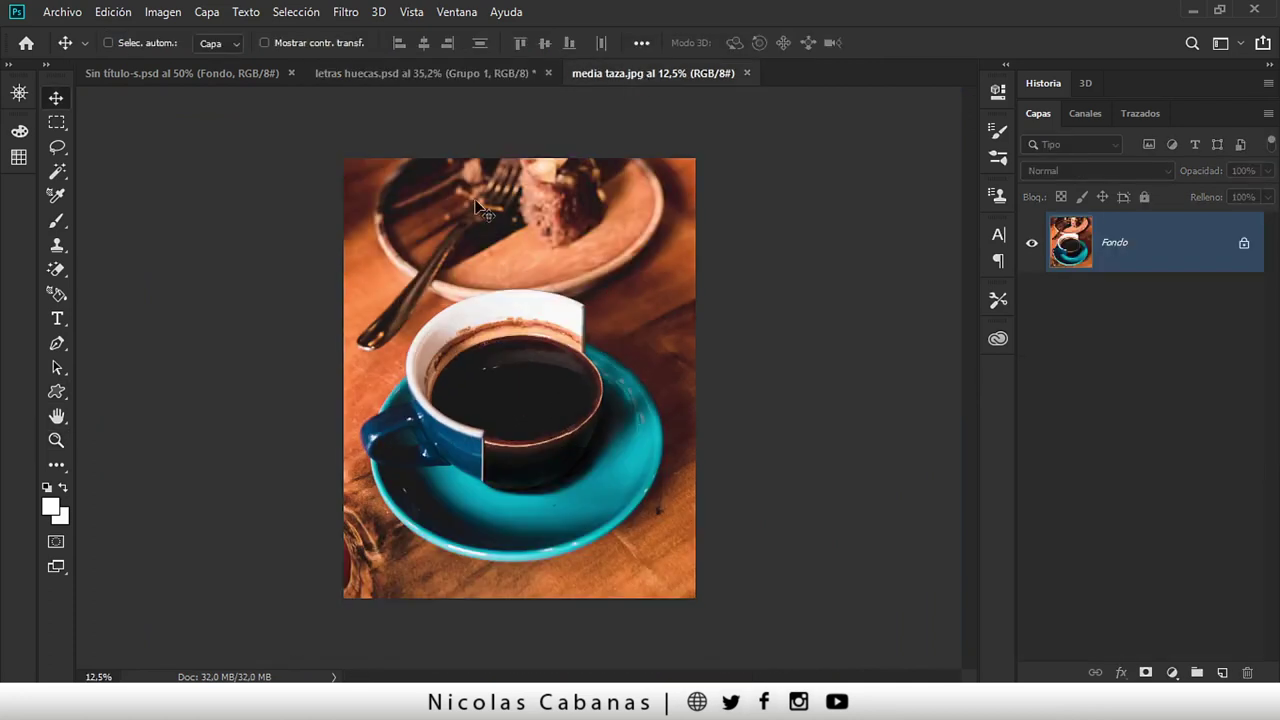
left_click(471, 71)
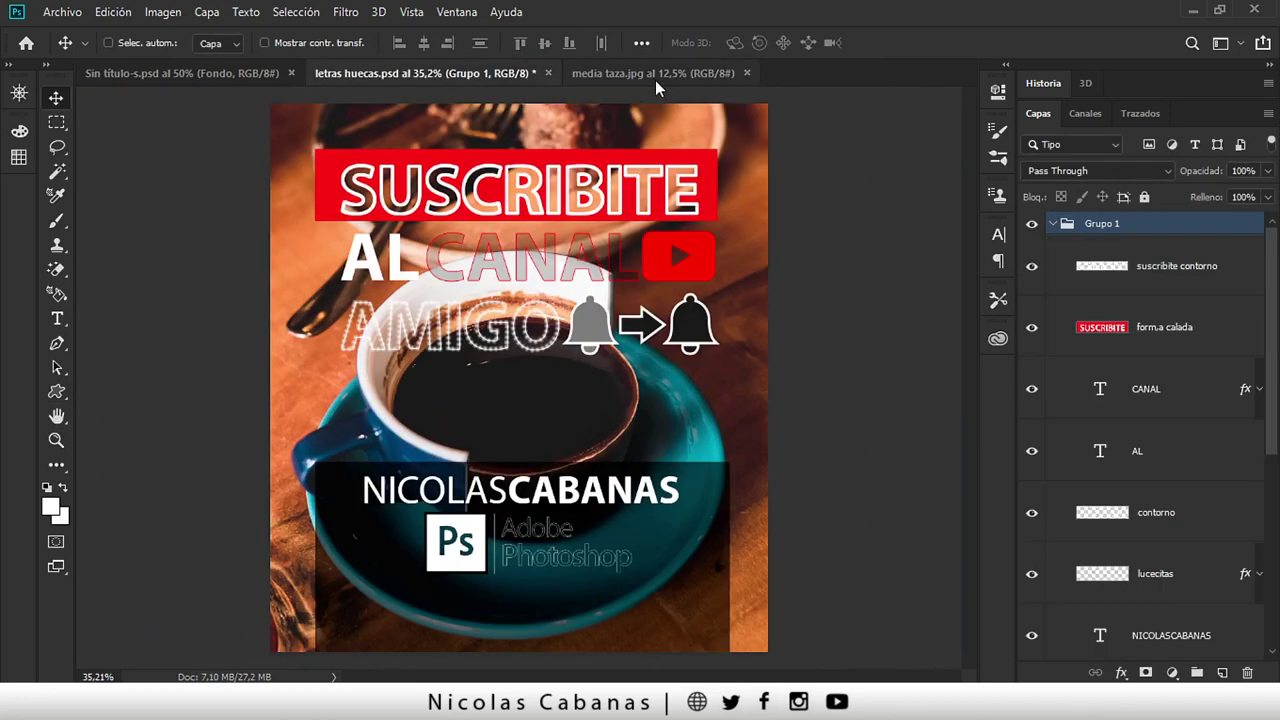
left_click(655, 78)
key("z")
left_click_drag(489, 378, 541, 389)
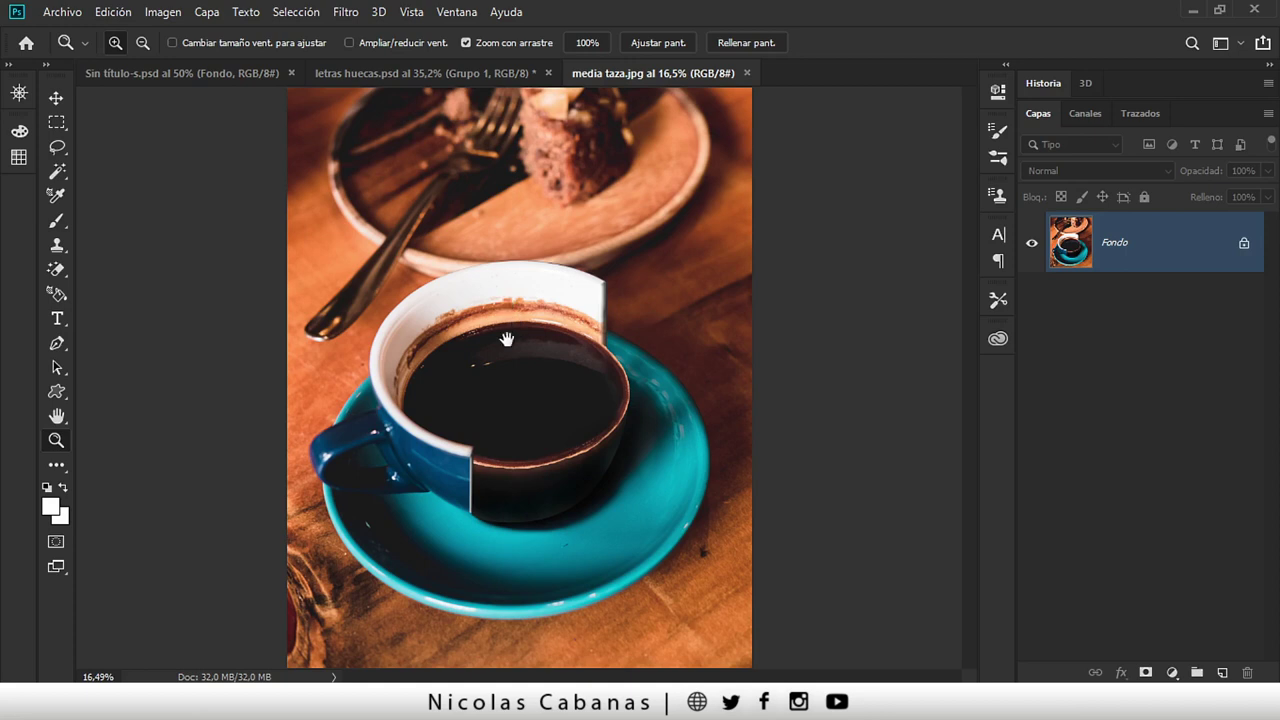
- Start a horizontal Myriad Pro text layer above the cup and type 'Suscribite', trimming the last letters
key("t")
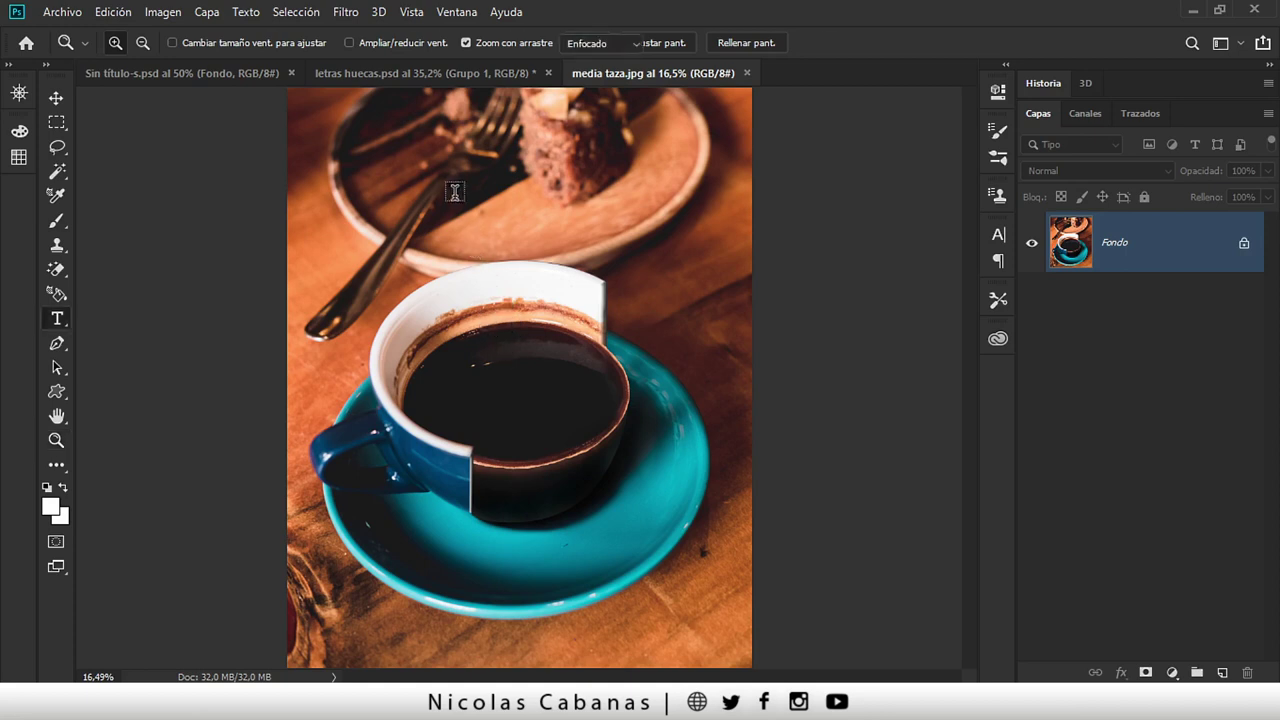
right_click(58, 316)
left_click(118, 318)
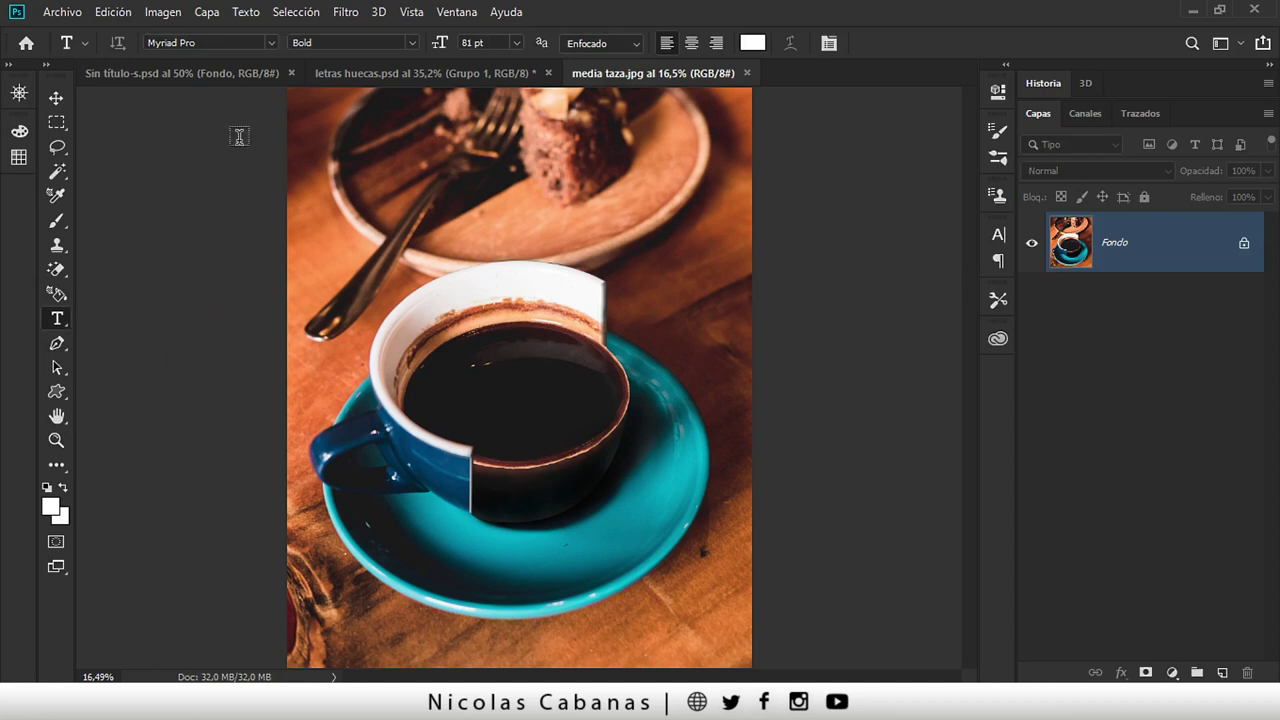
left_click(273, 42)
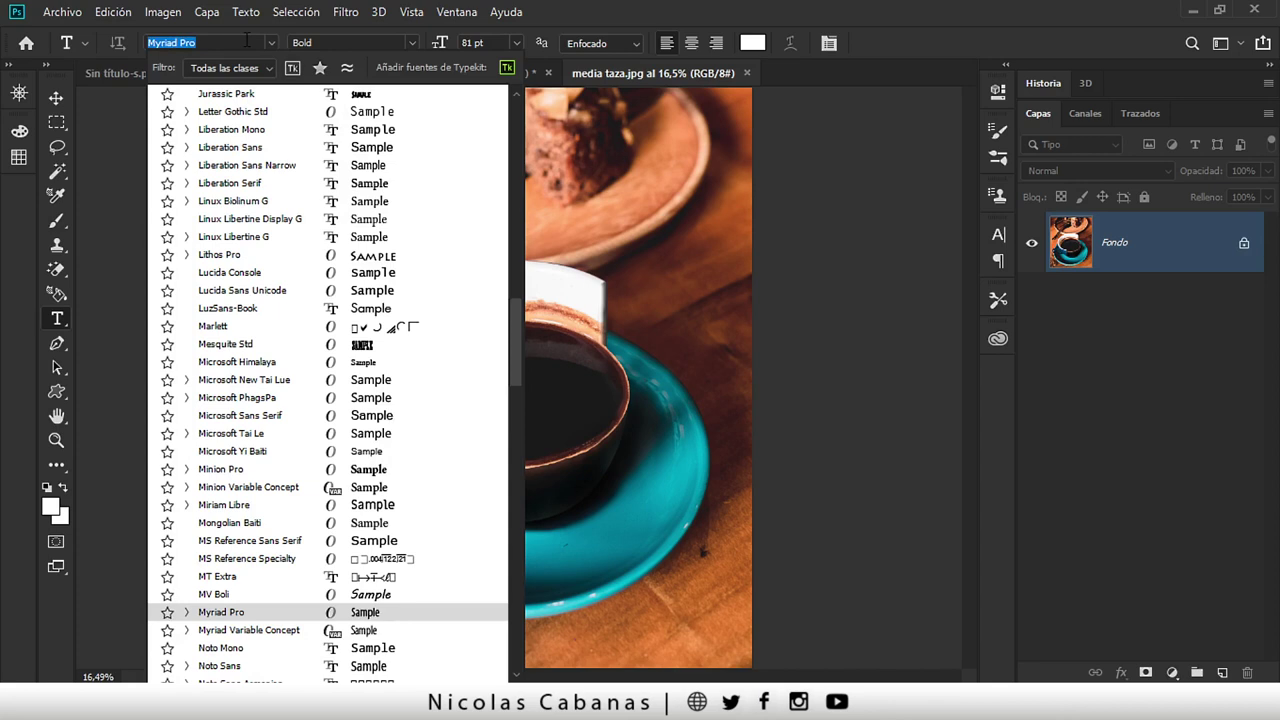
left_click(938, 34)
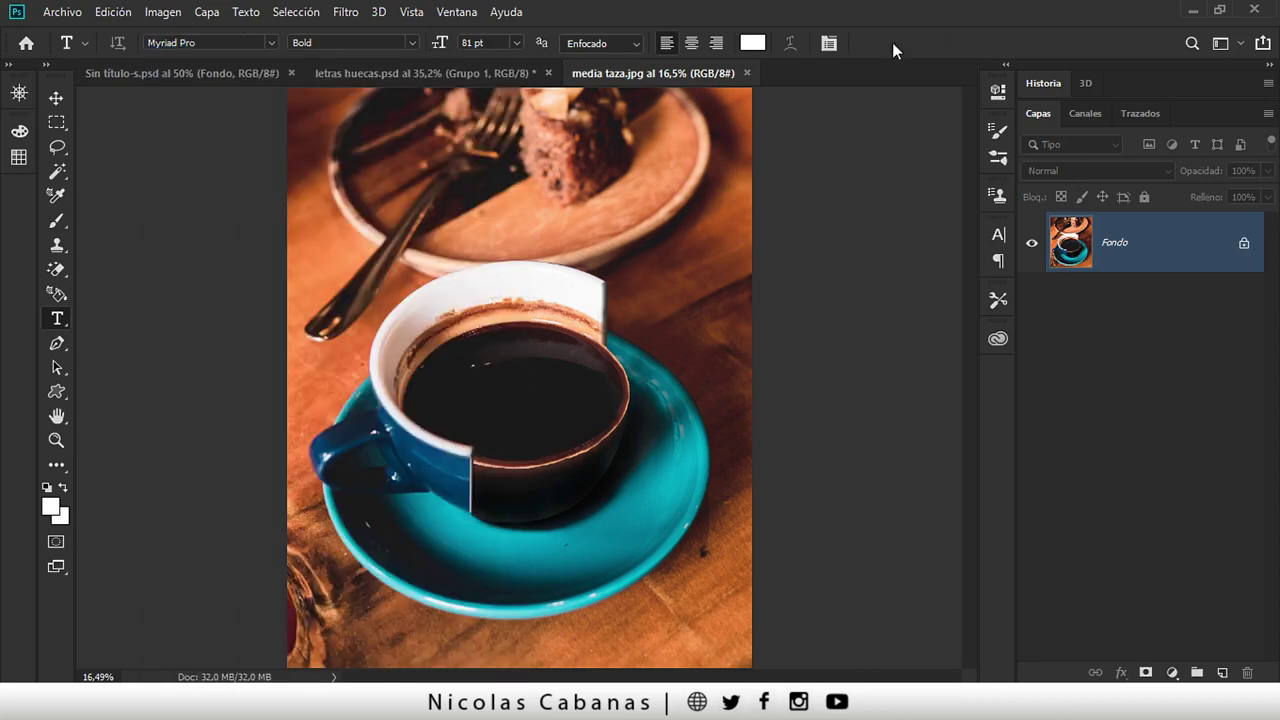
left_click(372, 203)
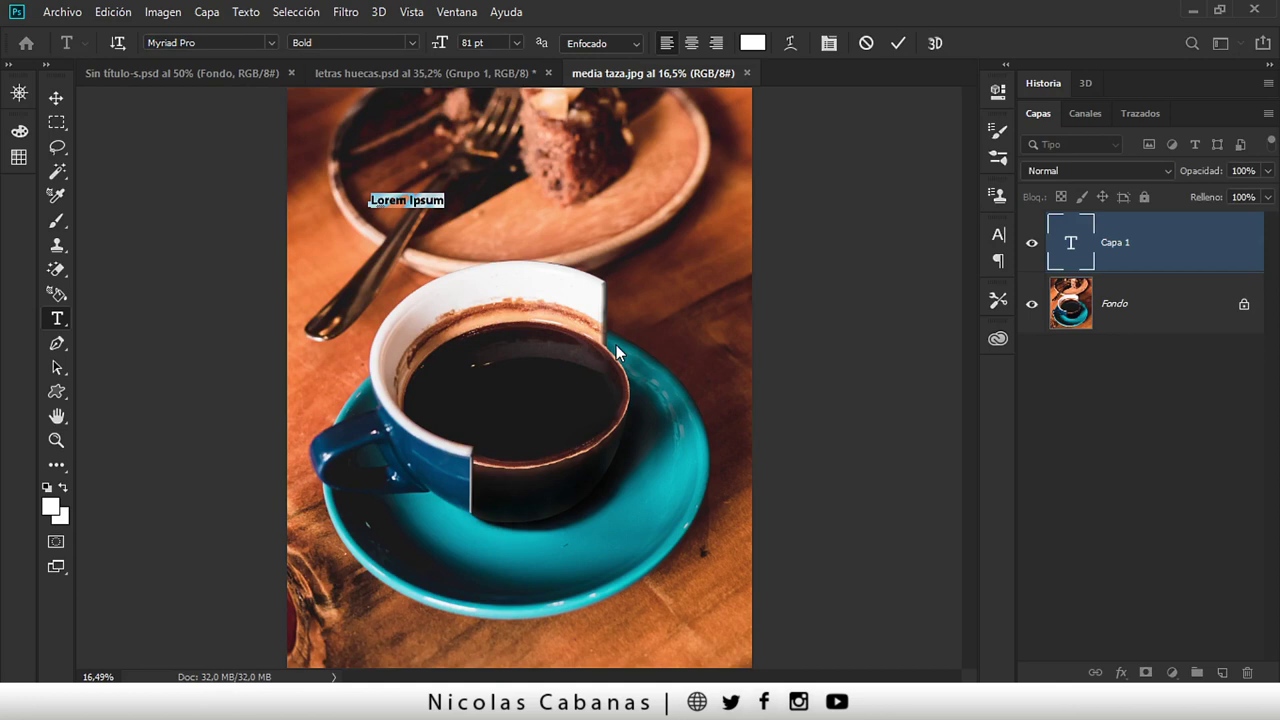
type("Suscribite")
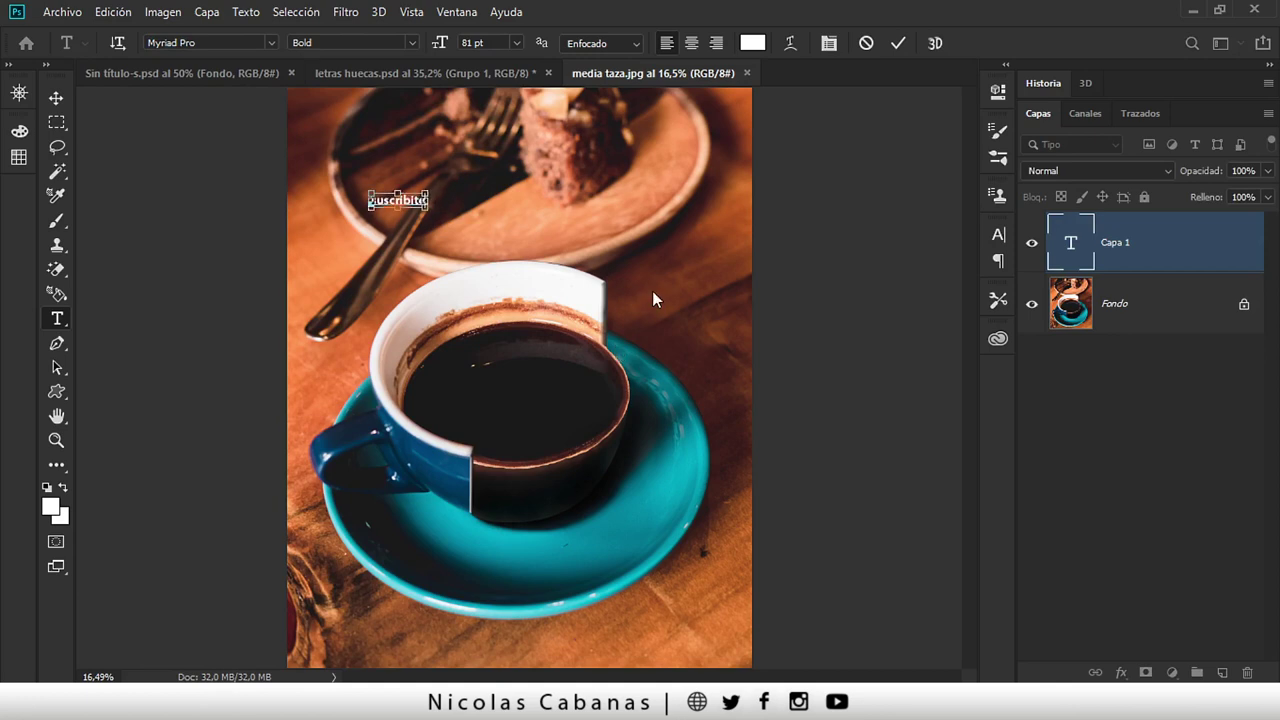
key("BackSpace")
key("BackSpace")
key("BackSpace")
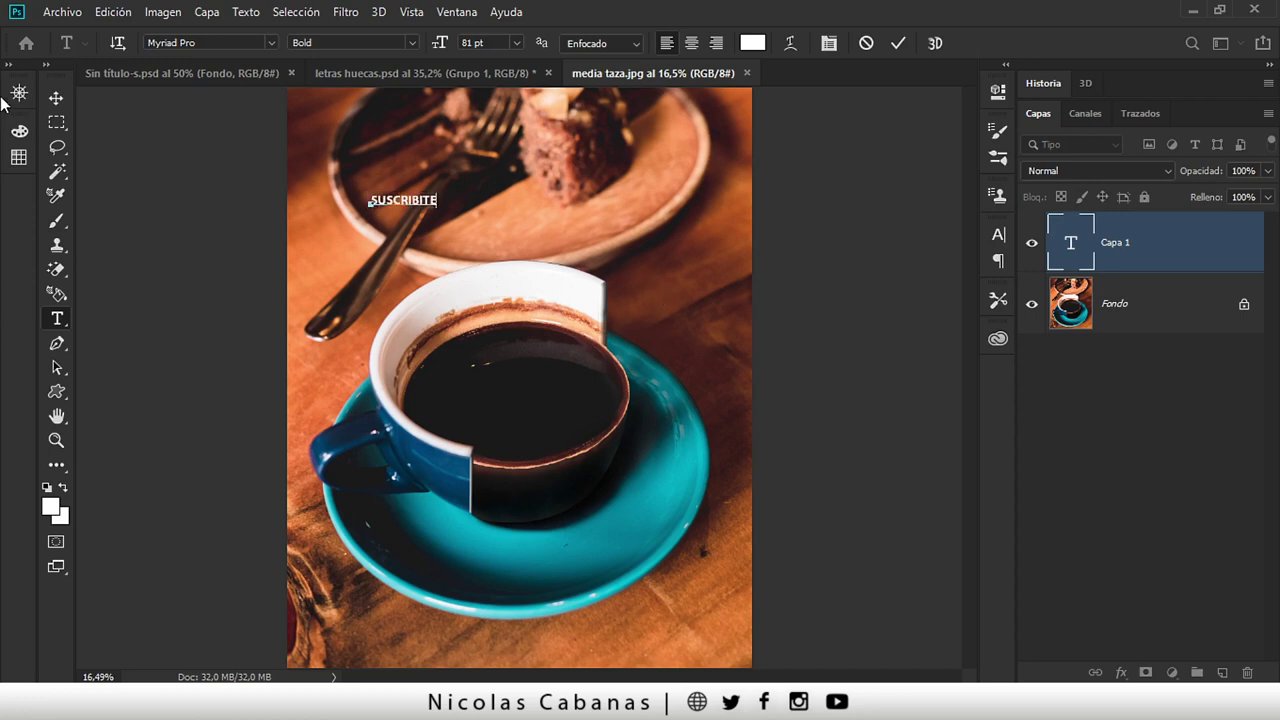
- Scale SUSCRIBITE up to about 527%, centre it at the top, and zoom to check the lettering
left_click(57, 97)
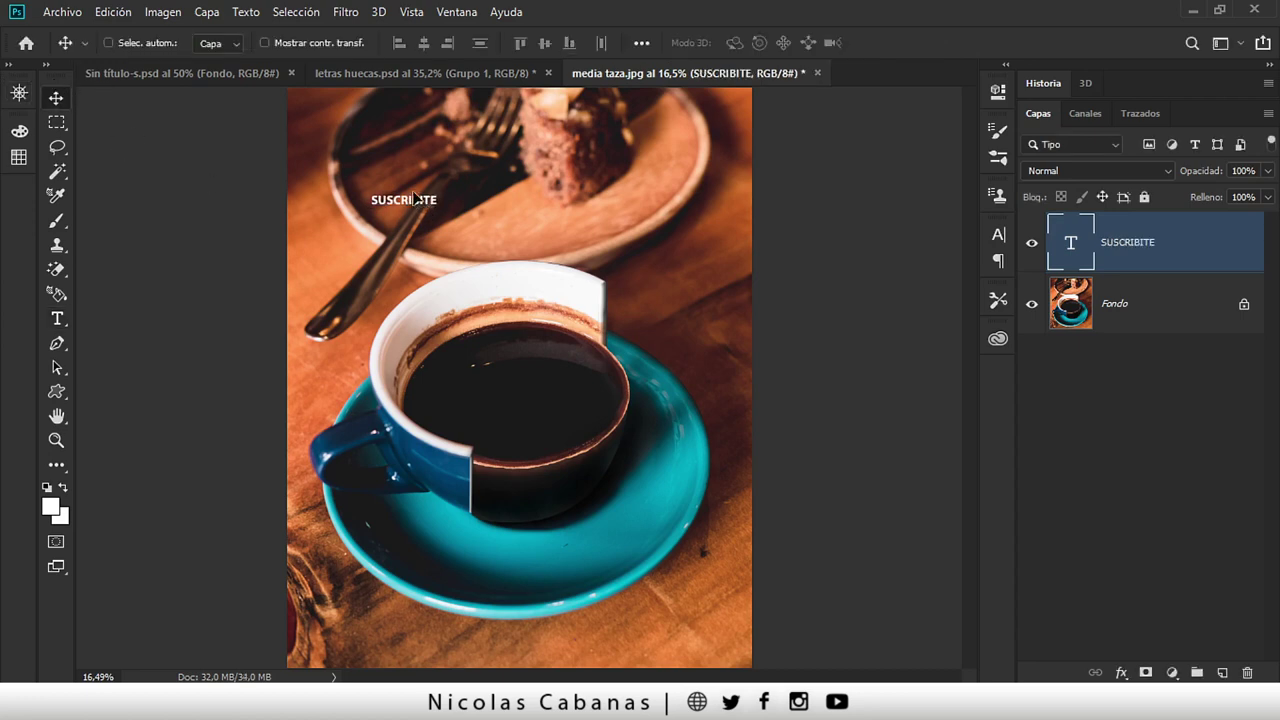
key("ctrl+t")
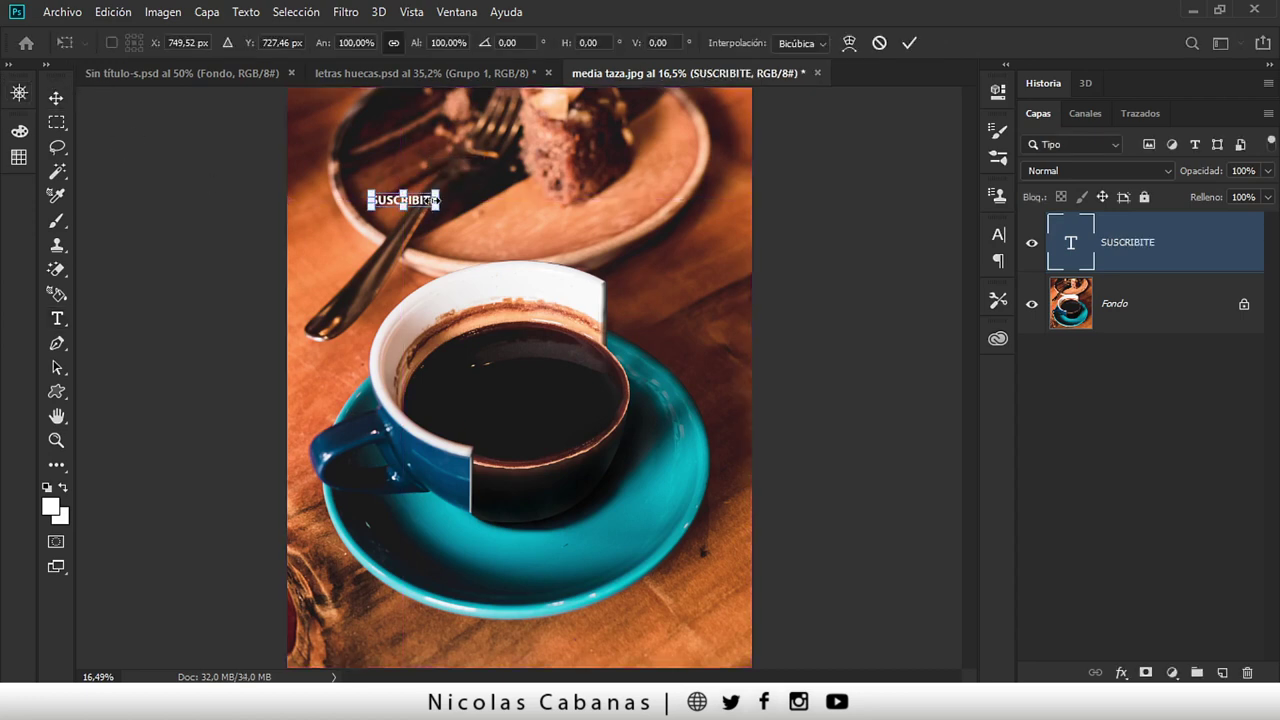
left_click_drag(436, 208, 716, 265)
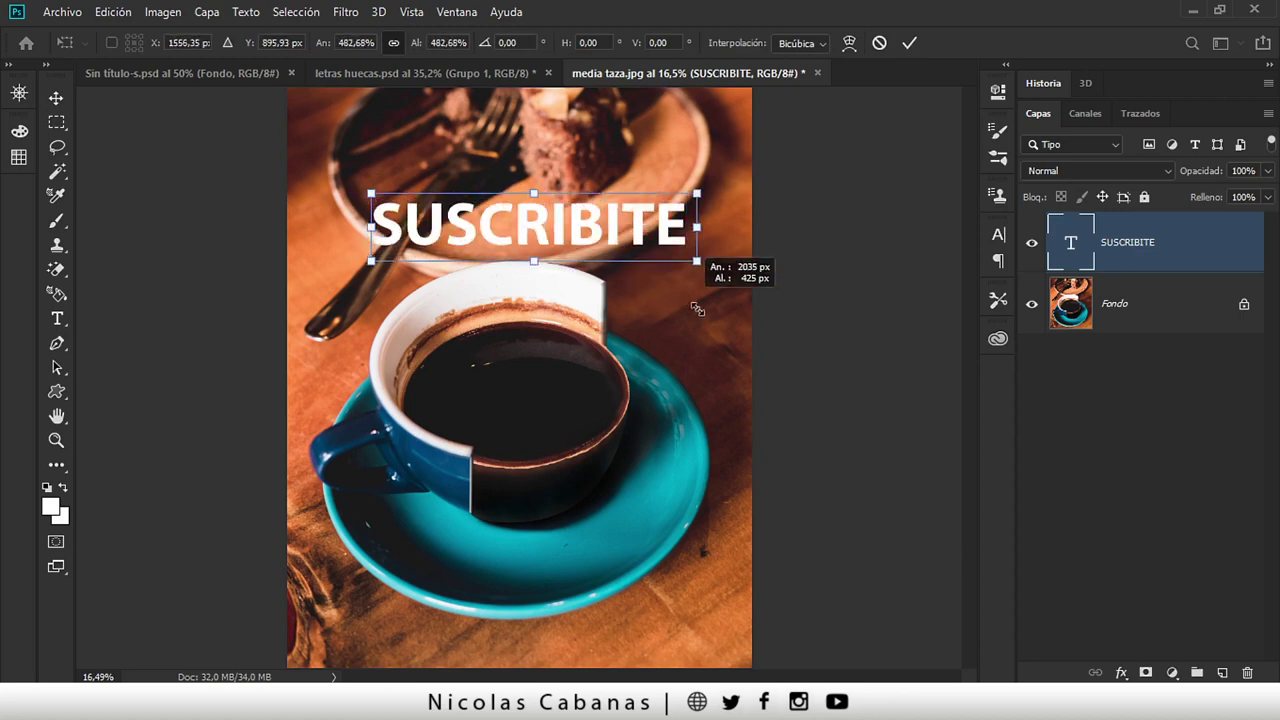
left_click_drag(649, 237, 627, 219)
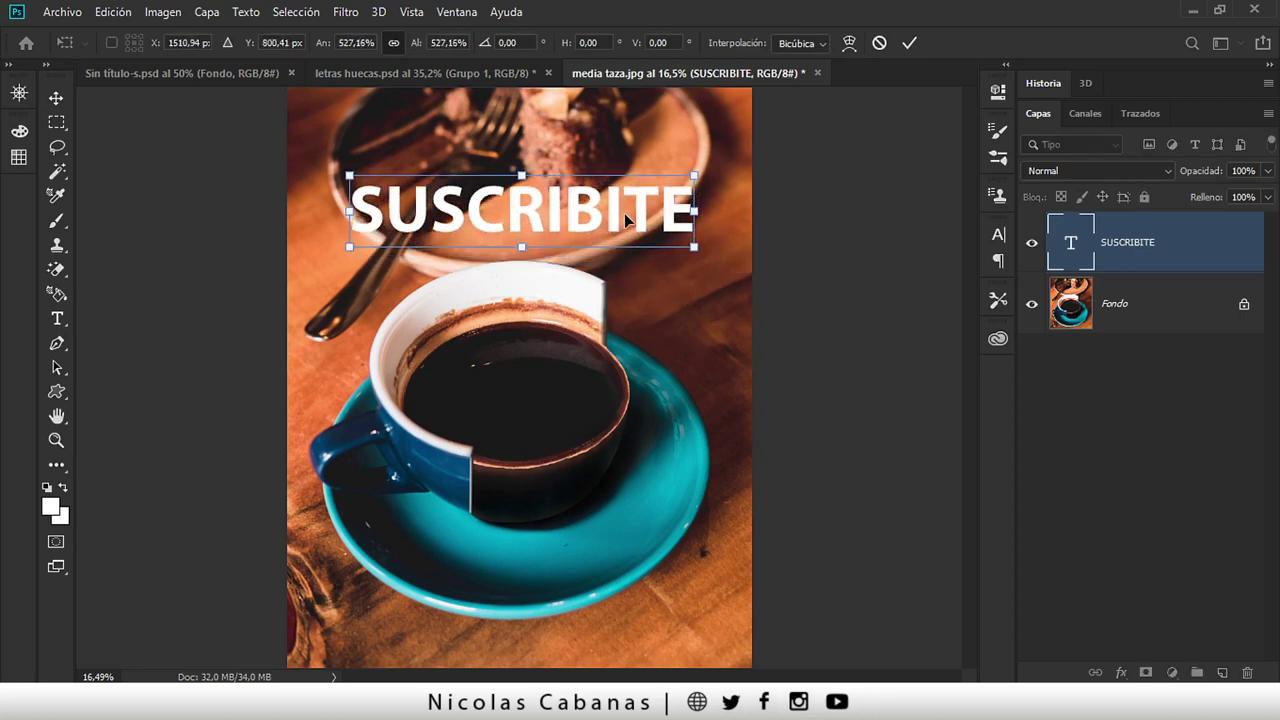
key("Return")
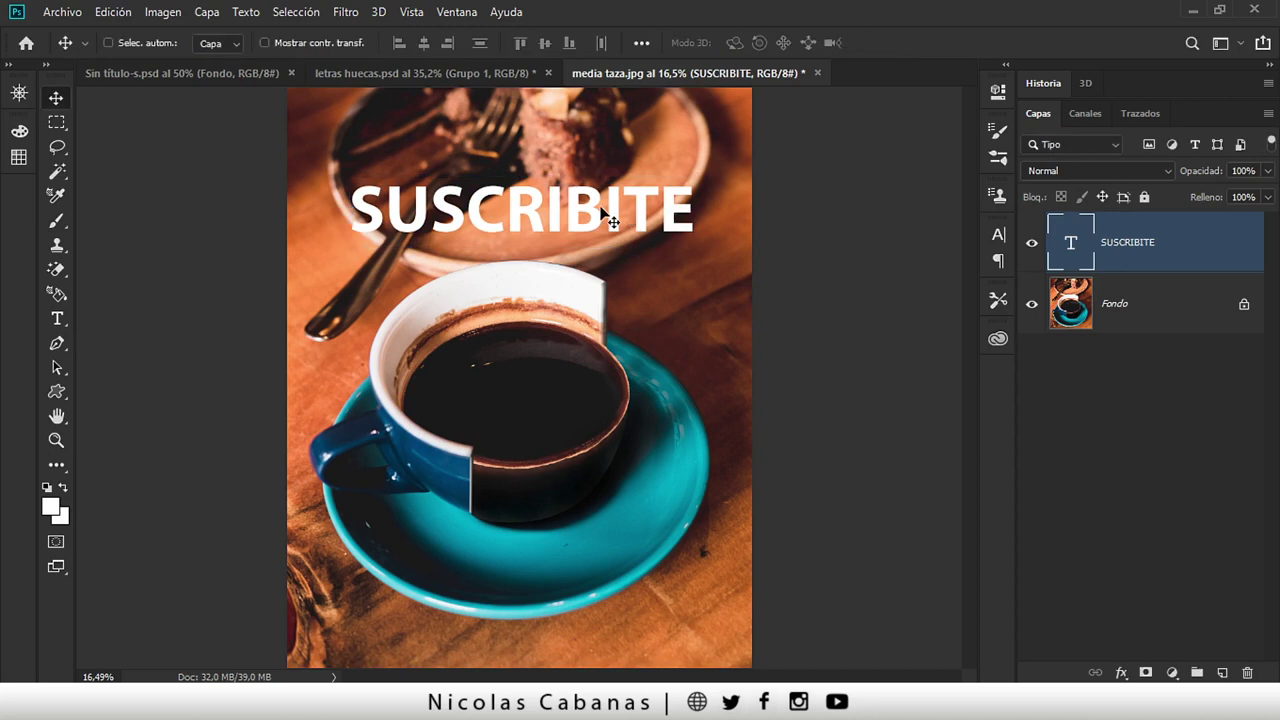
key("z")
mouse_move(636, 182)
left_mouse_down()
mouse_move(782, 164)
mouse_move(507, 228)
left_mouse_up()
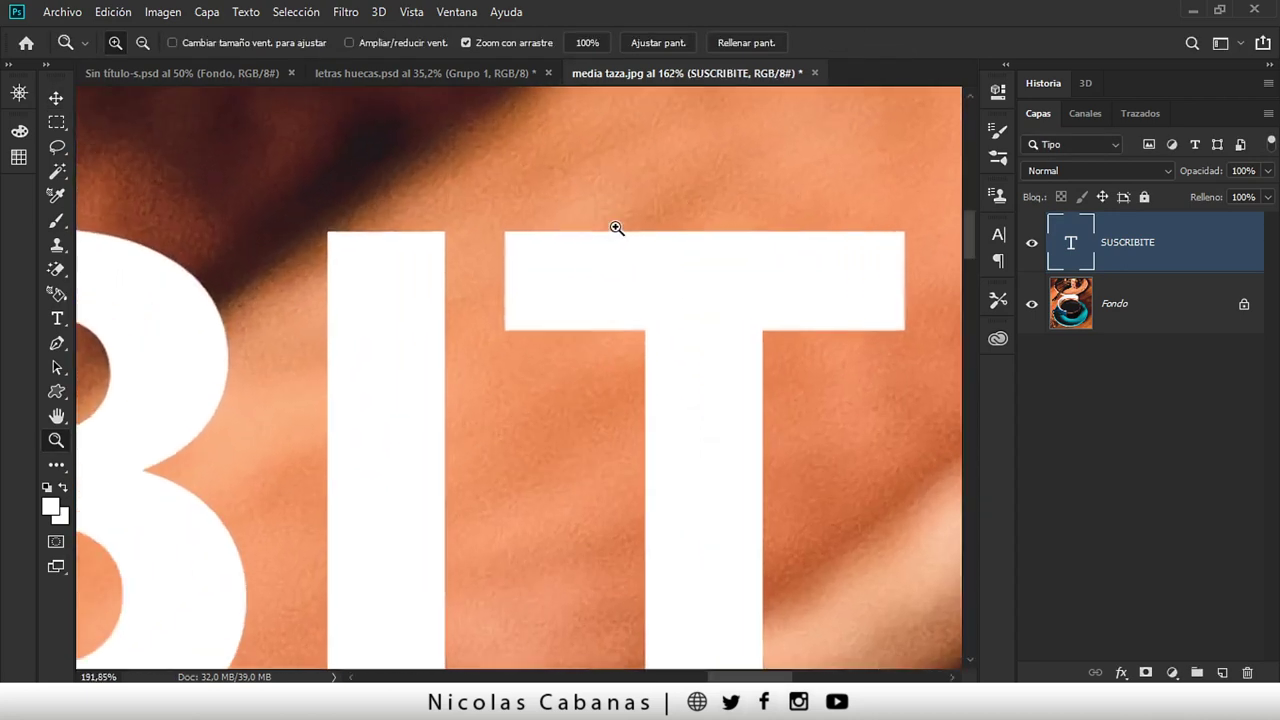
mouse_move(394, 243)
left_mouse_down()
mouse_move(432, 326)
mouse_move(394, 298)
left_mouse_up()
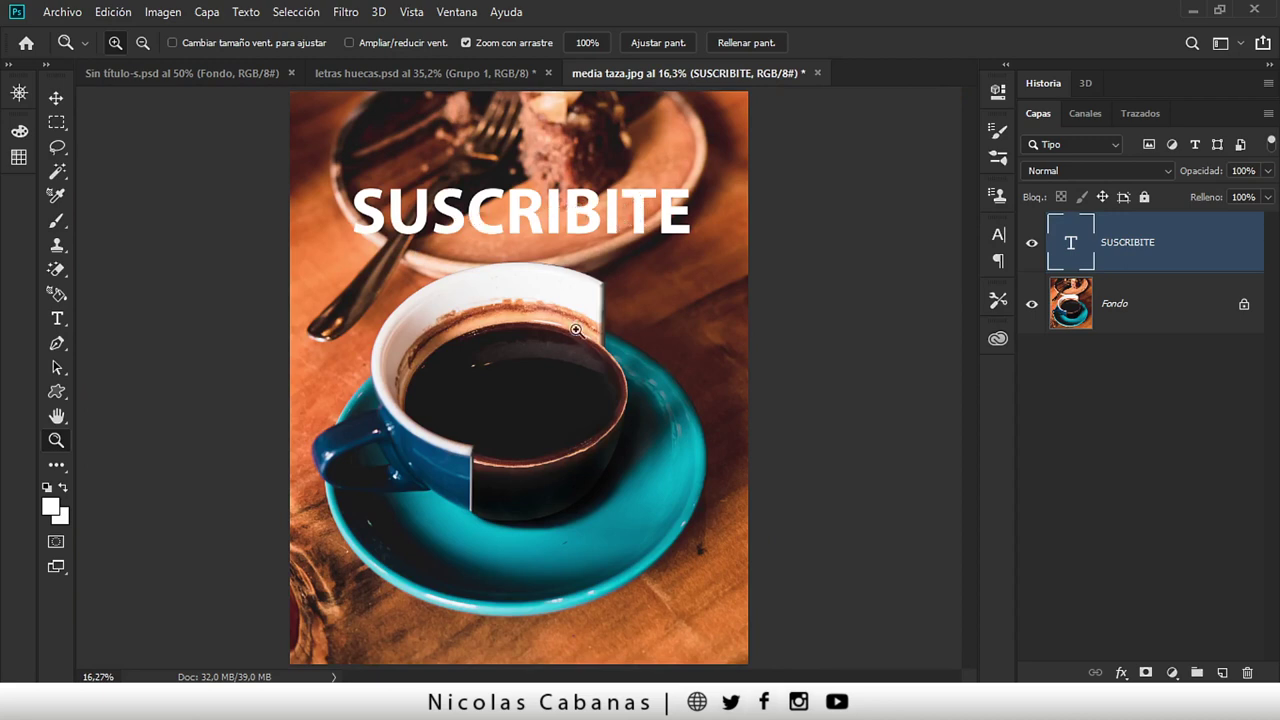
- Inspect the outline lettering in the letras huecas.psd reference, then return to media taza.jpg
left_click_drag(578, 319, 591, 315)
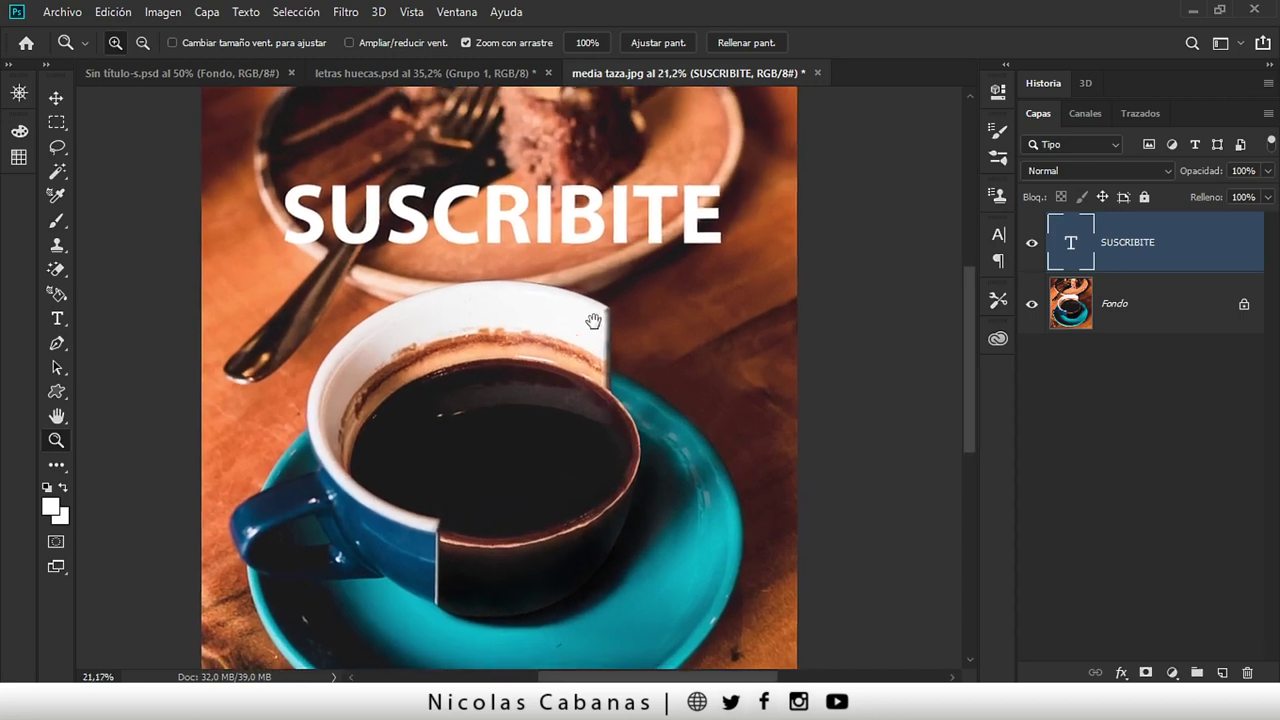
left_click(458, 78)
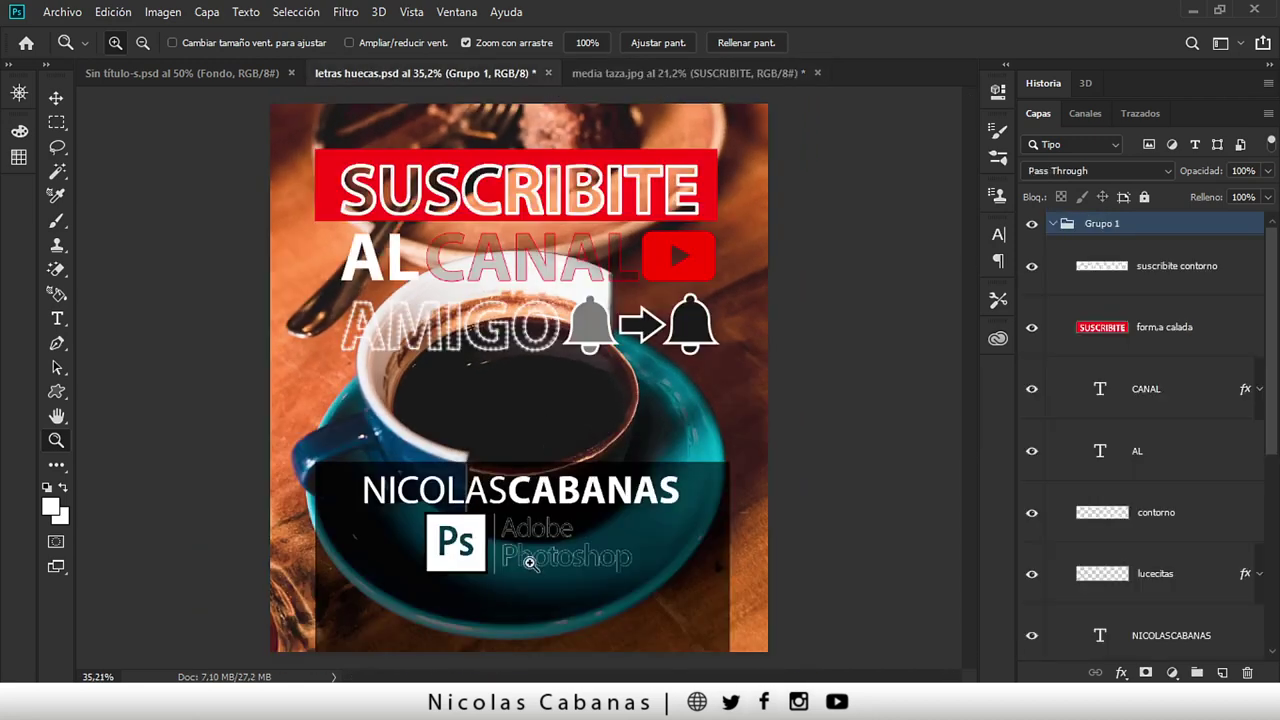
left_click_drag(654, 569, 499, 471)
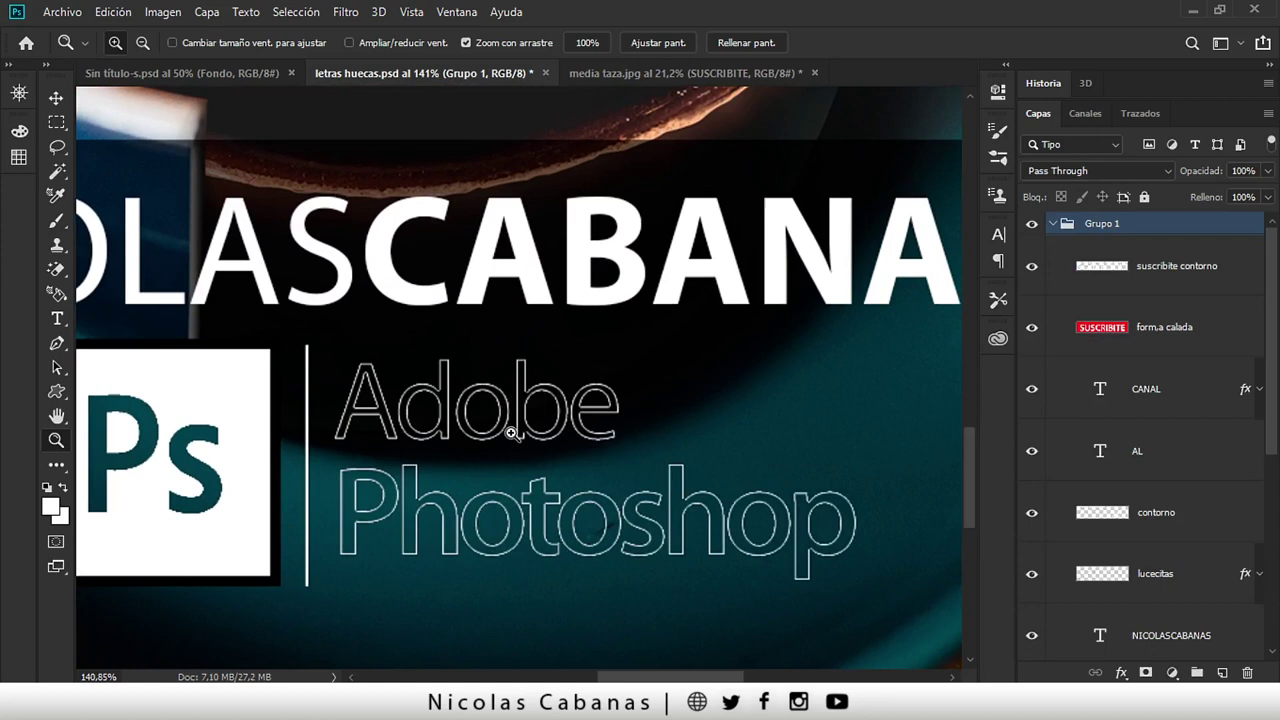
key("ctrl+0")
left_click(652, 70)
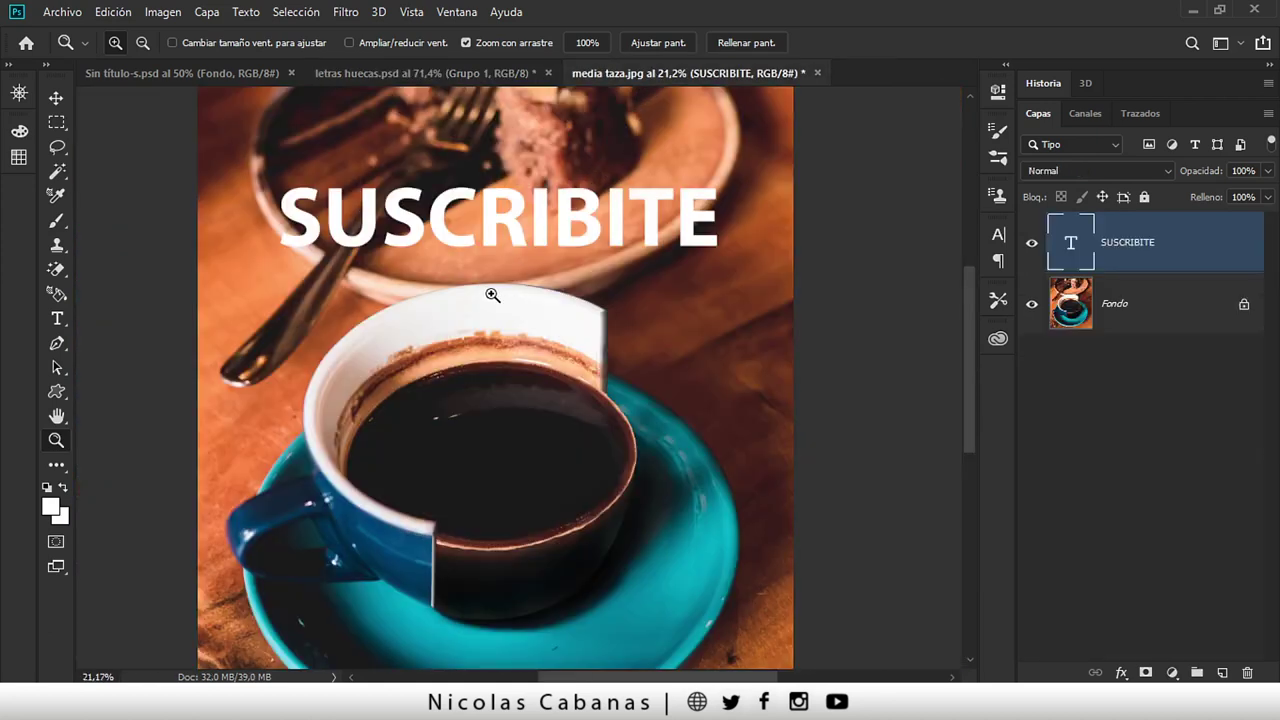
- Nudge SUSCRIBITE slightly upward and add a new empty layer, Capa 1, above it
key("v")
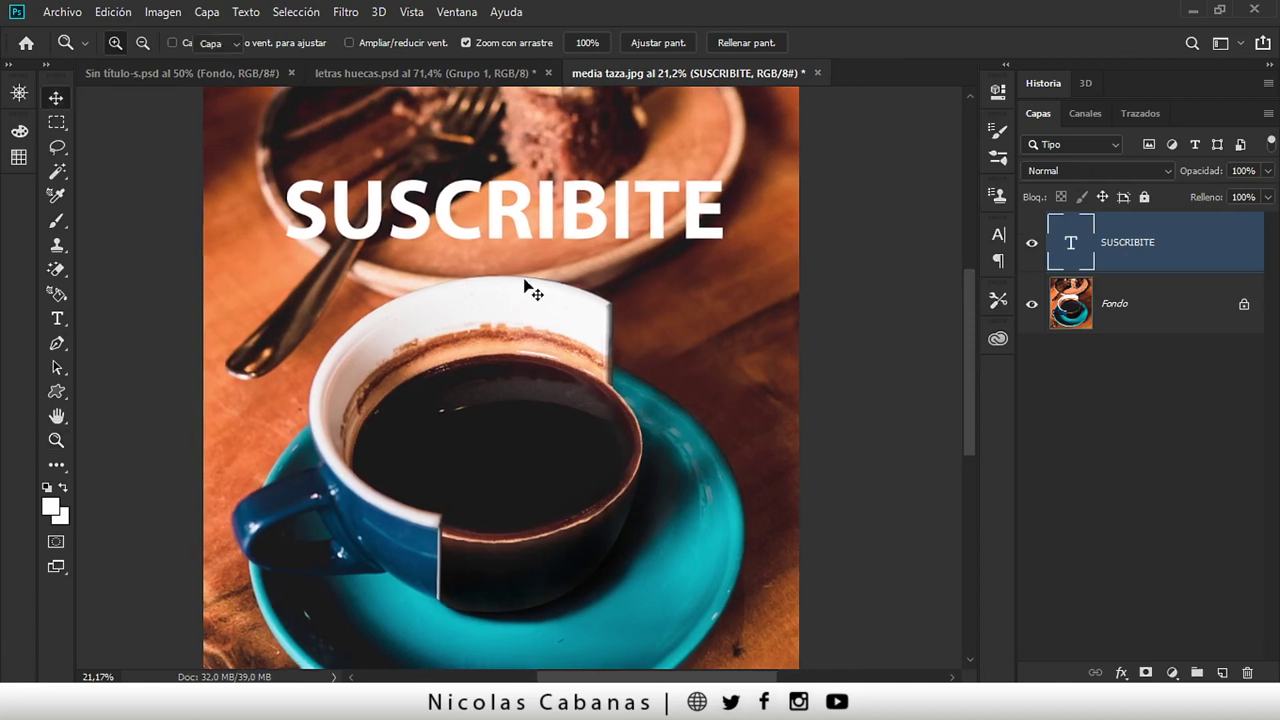
left_click_drag(543, 217, 543, 199)
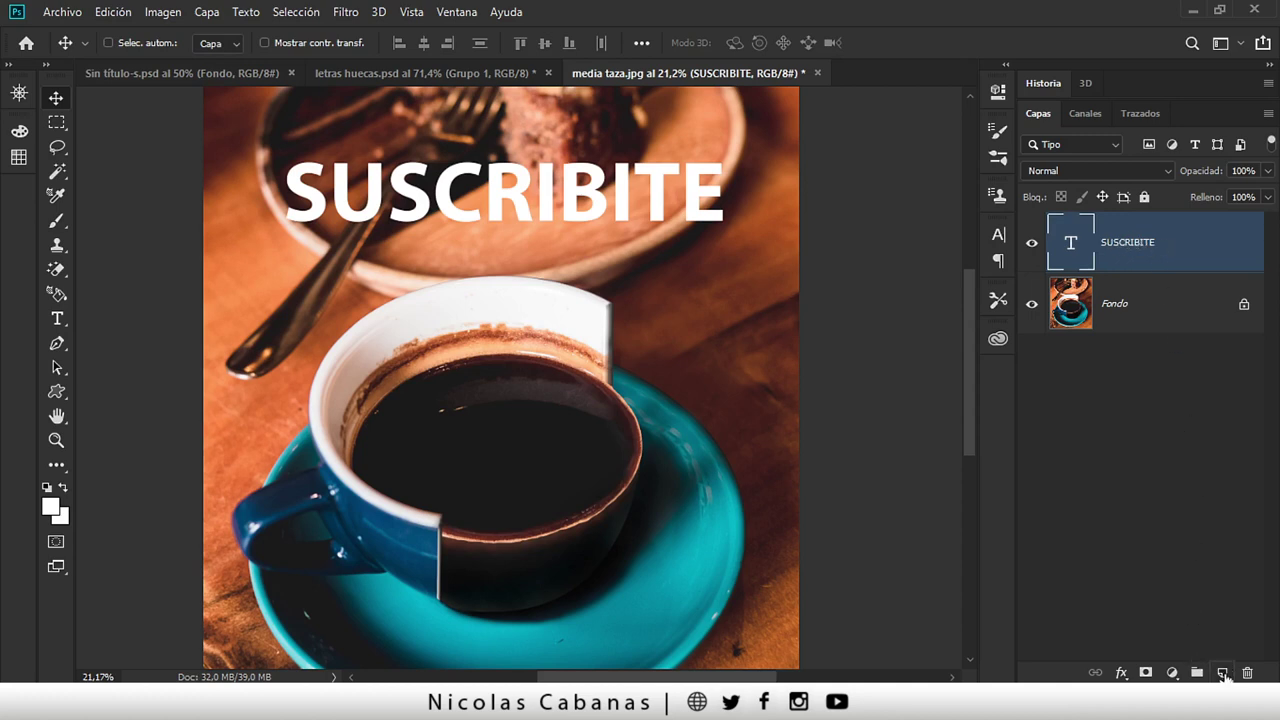
left_click(1222, 672)
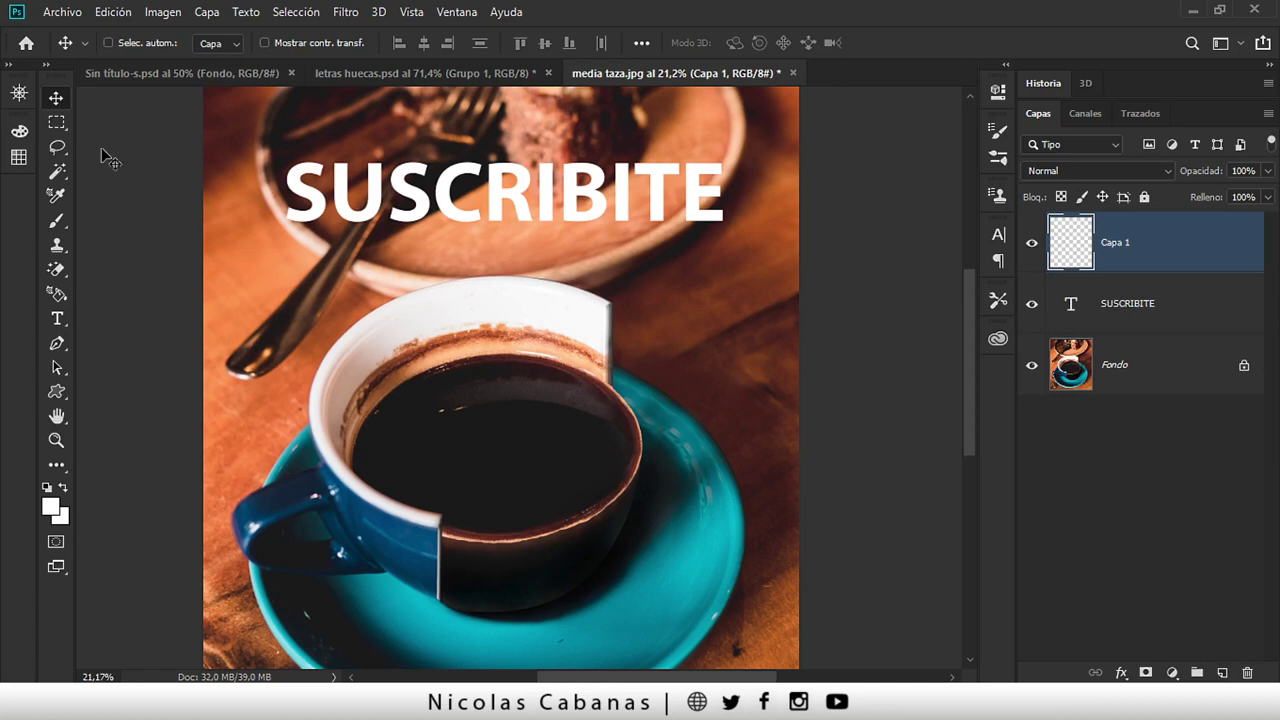
left_click(60, 122)
- Draw a rectangular selection around the SUSCRIBITE title on Capa 1
left_click_drag(237, 142, 770, 248)
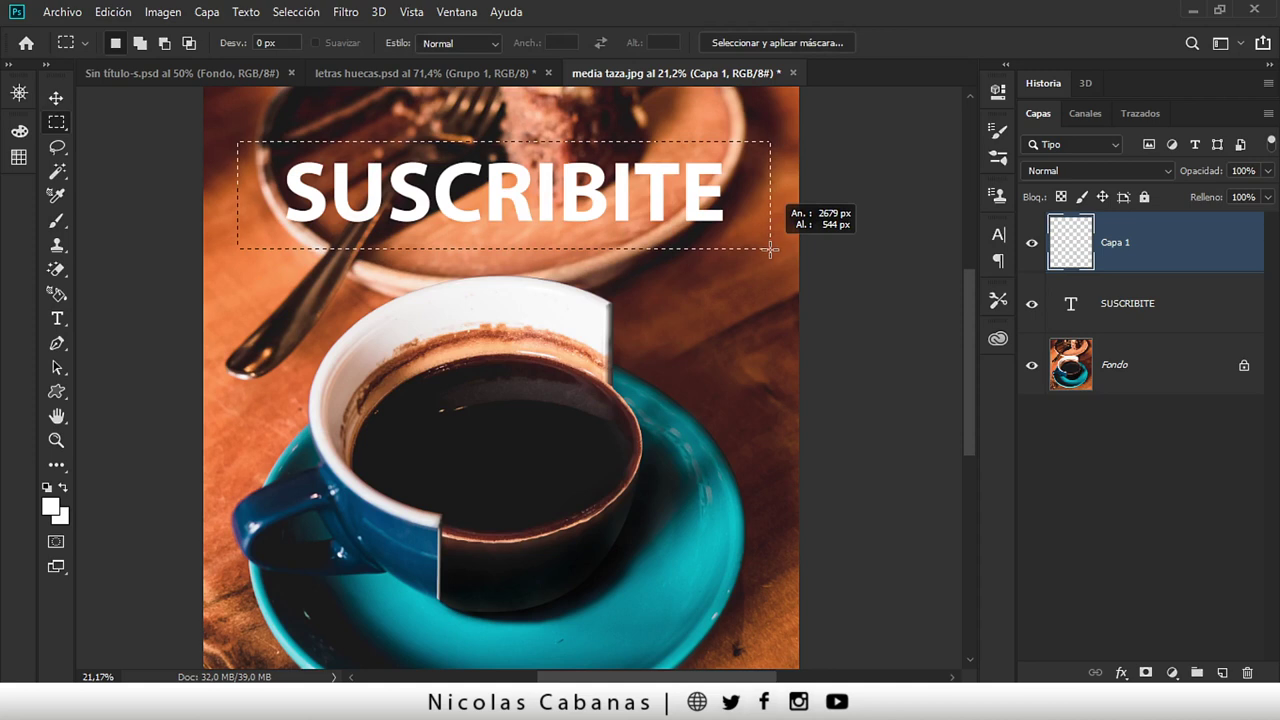
left_click_drag(770, 248, 772, 259)
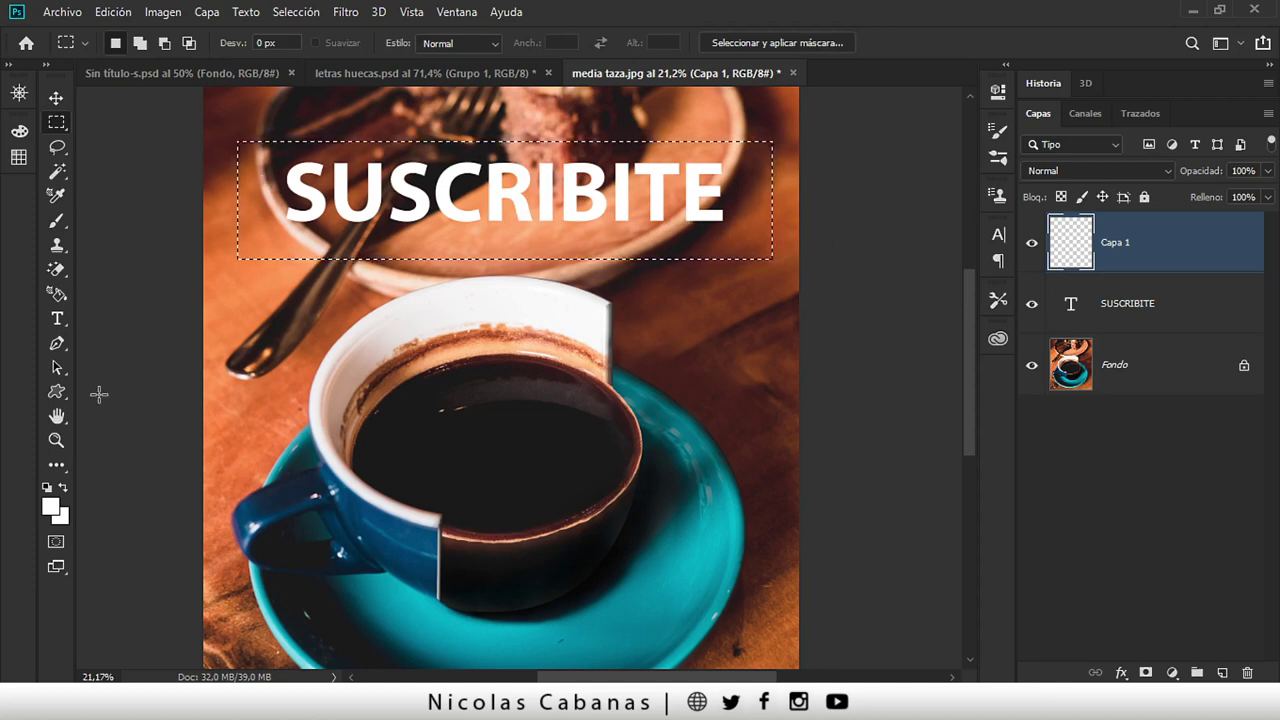
left_click(59, 294)
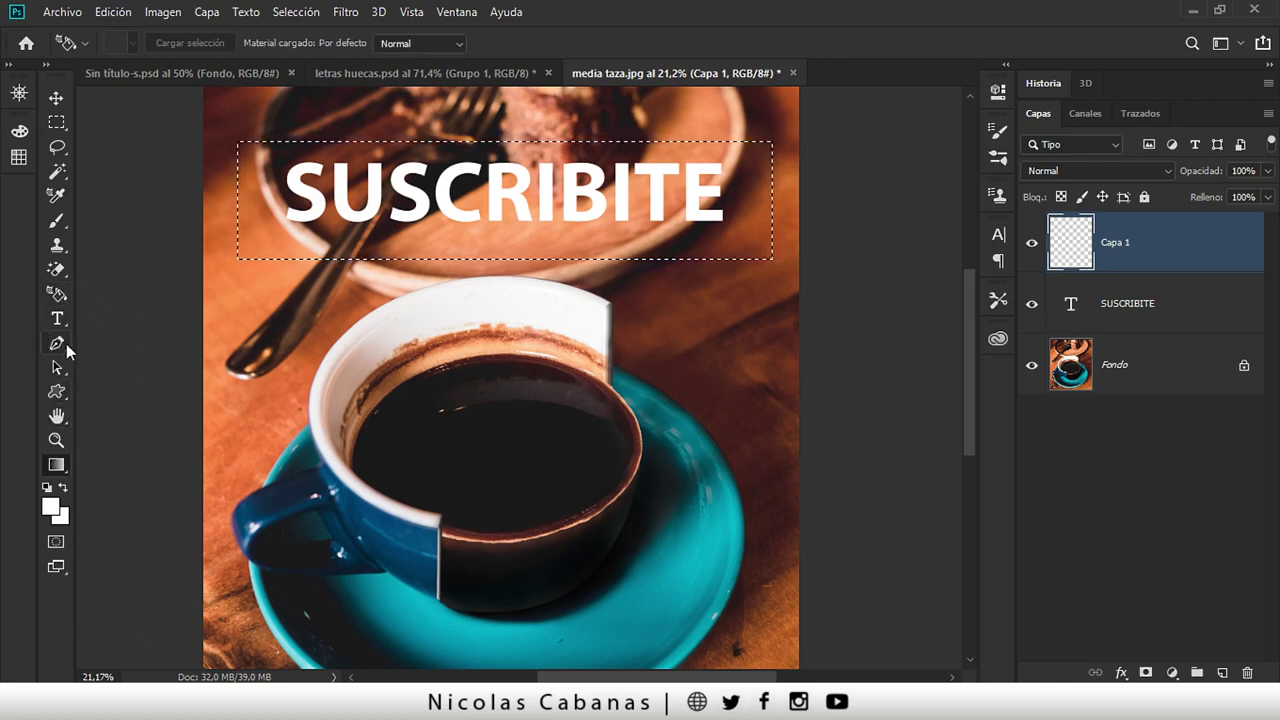
- Fill the rectangle with red e60000 using the Paint Bucket
left_click(57, 466)
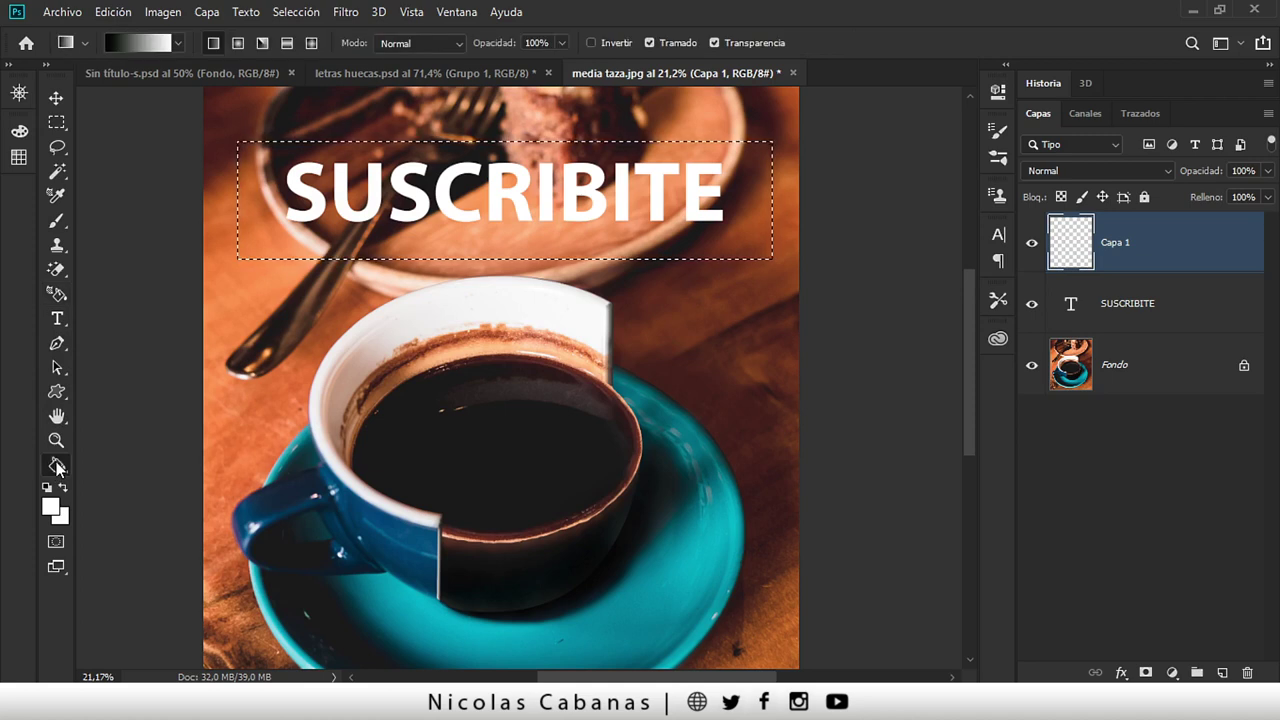
left_click(57, 466, "alt")
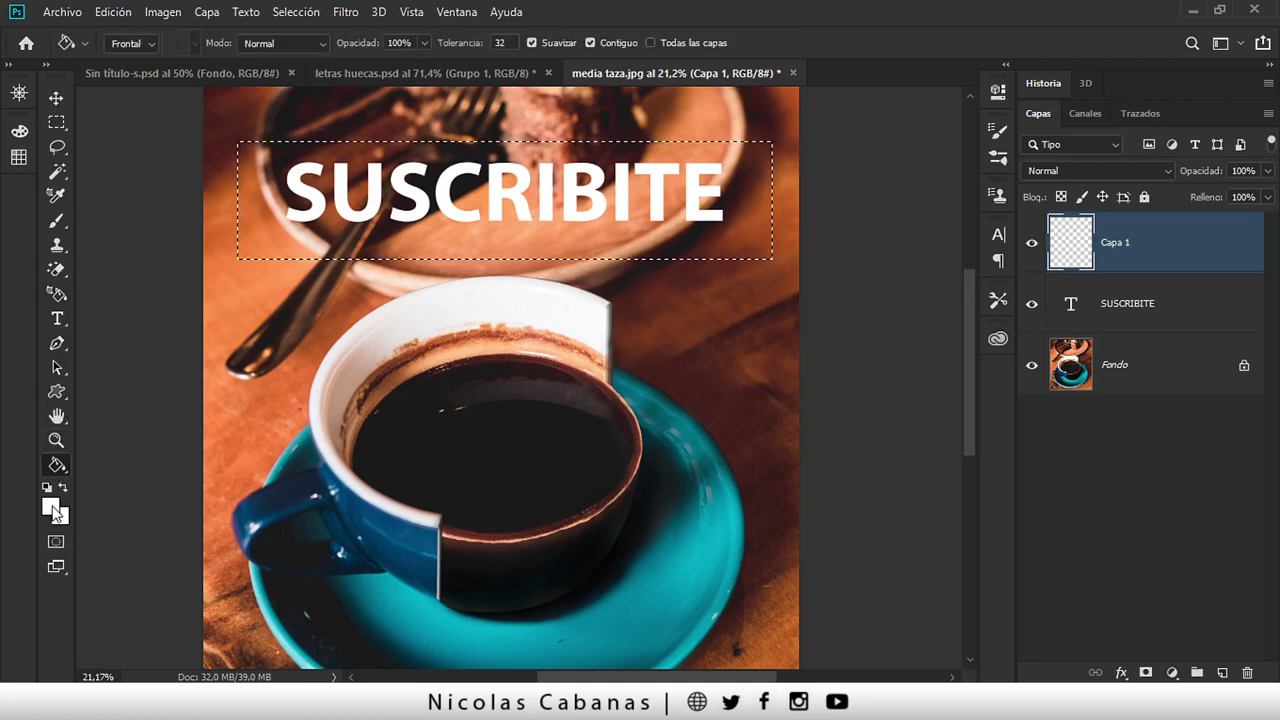
left_click(54, 510)
type("e60000")
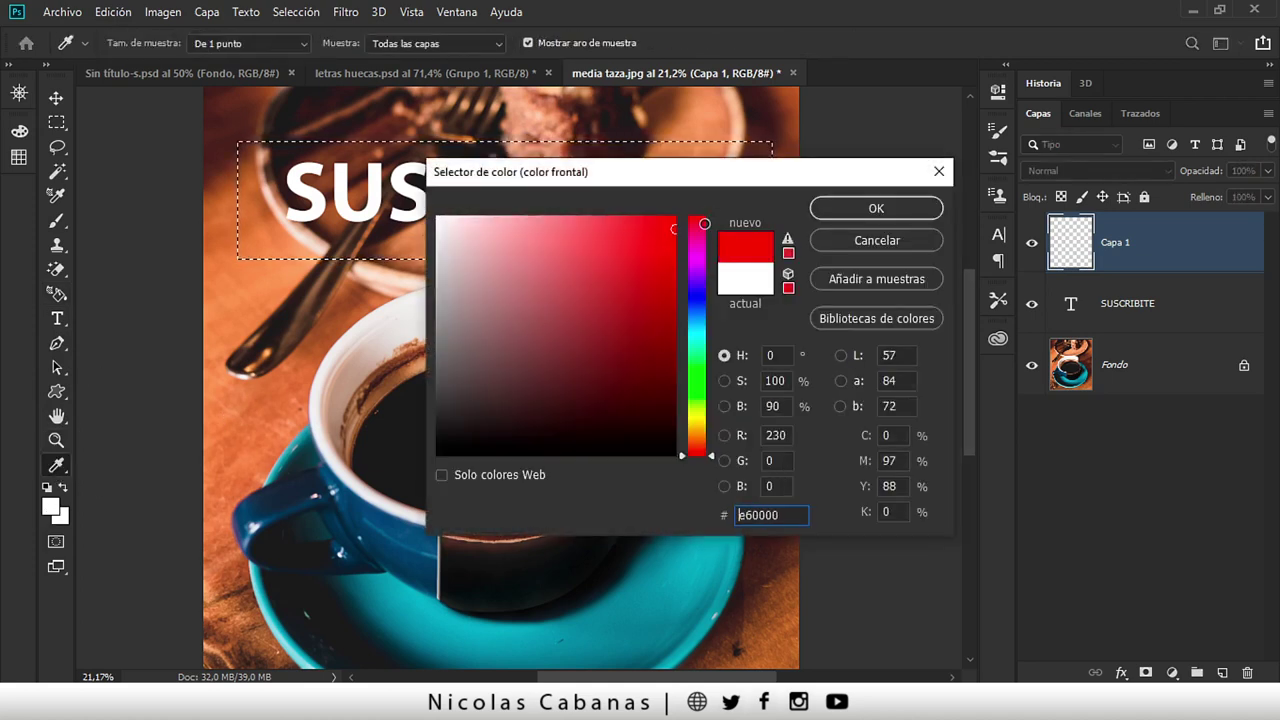
left_click(852, 207)
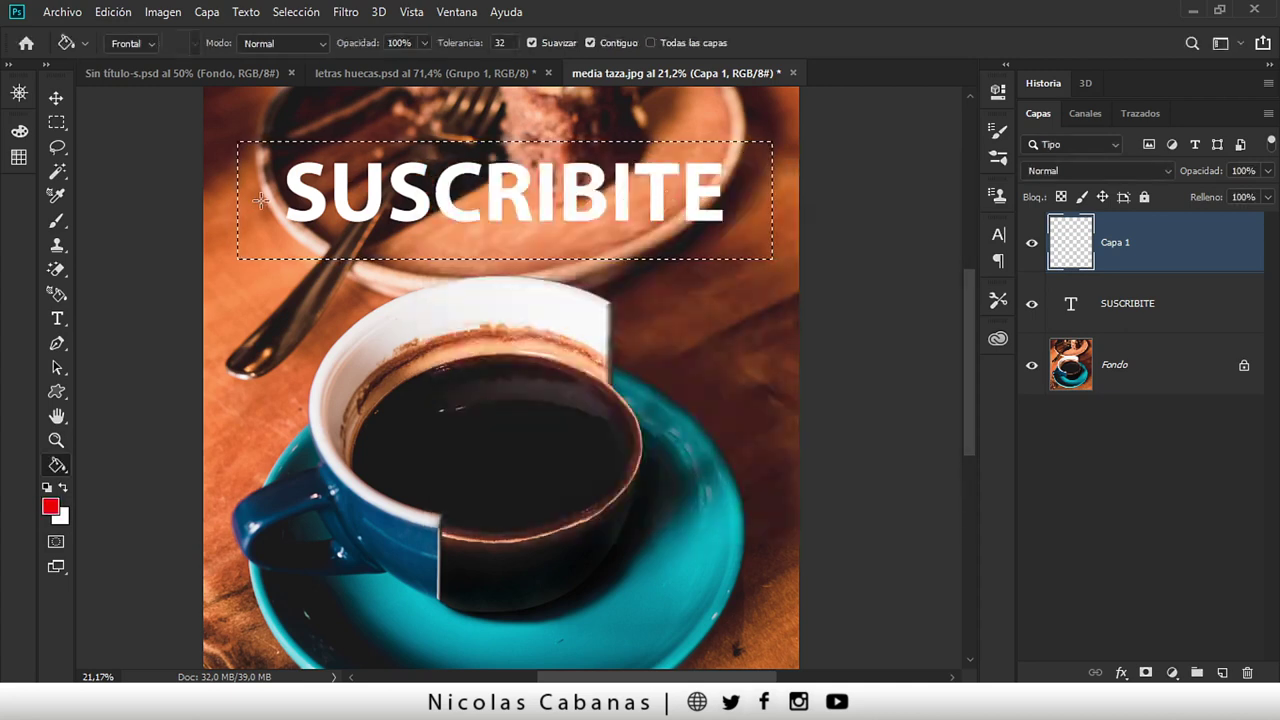
left_click(259, 201)
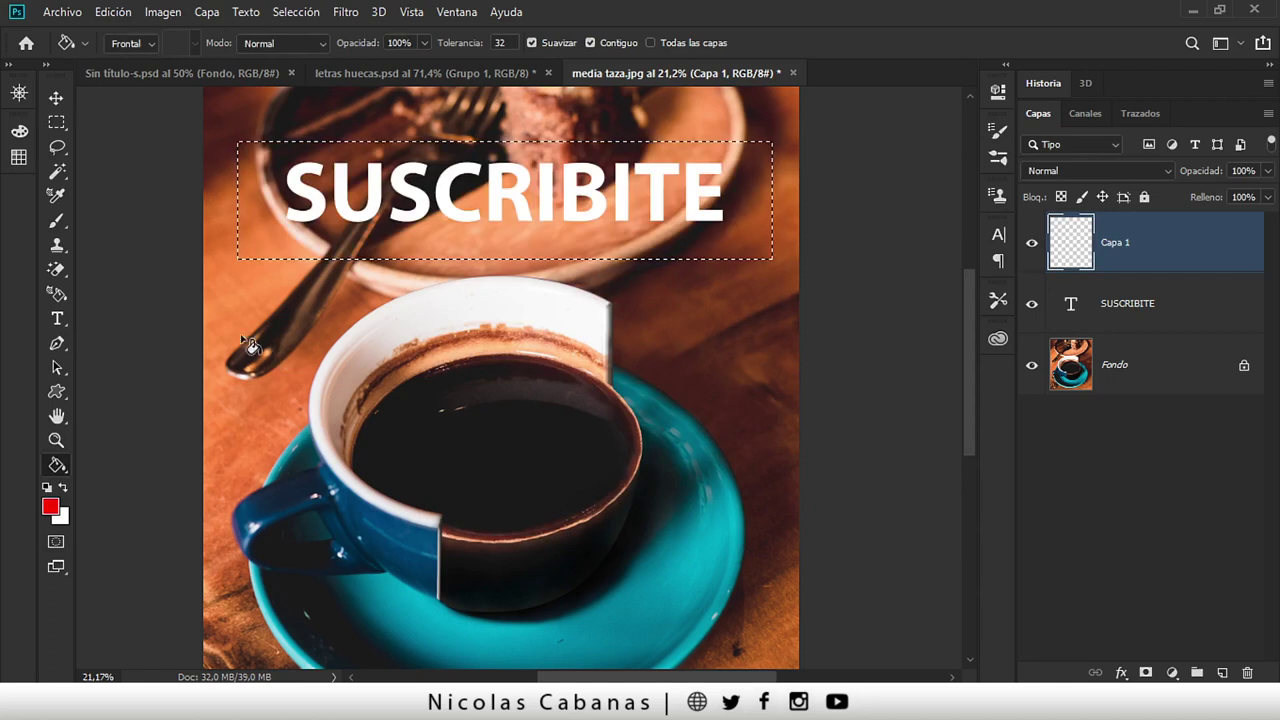
- Refill the selection with the red foreground colour via Edit > Fill and Shift+F5
left_click(112, 14)
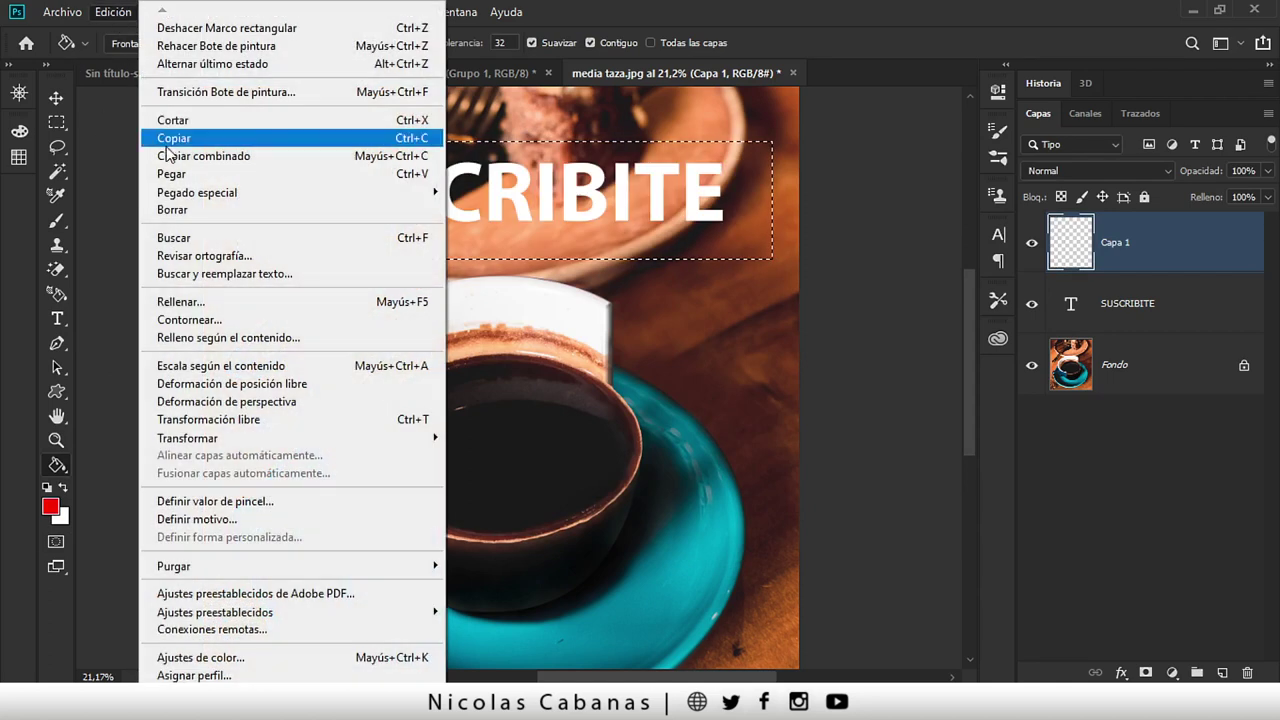
left_click(410, 303)
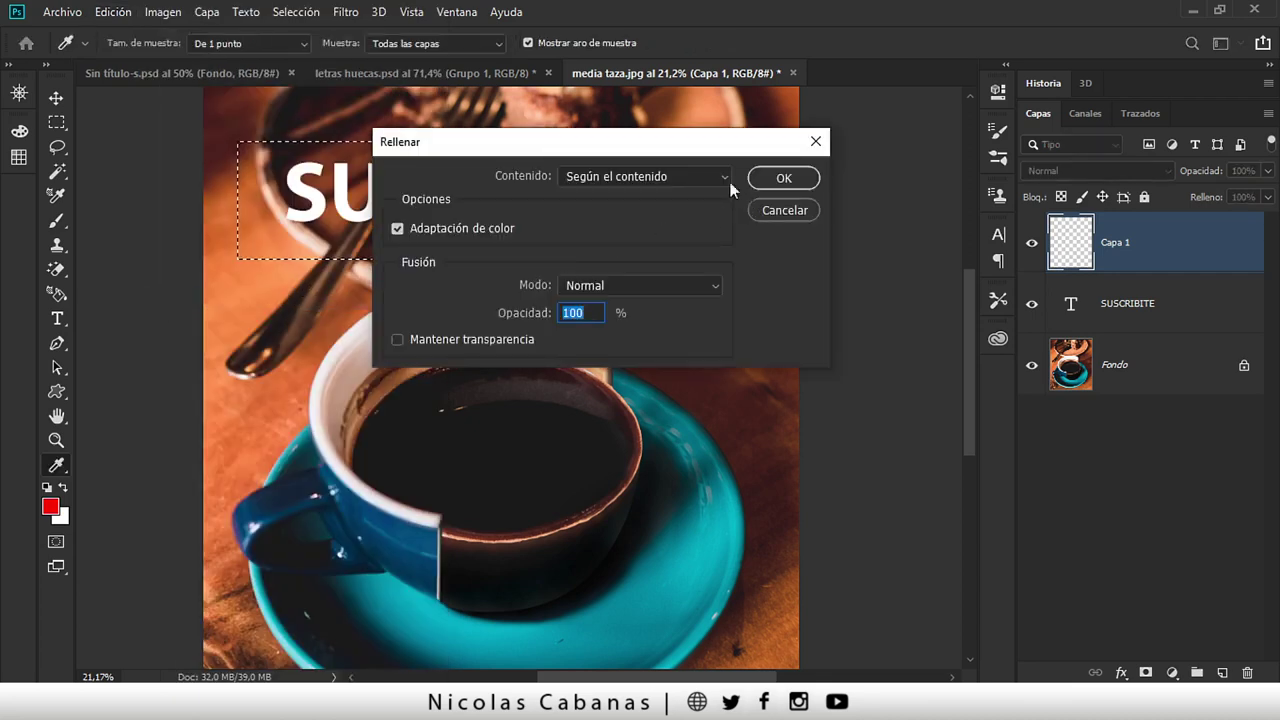
left_click(729, 180)
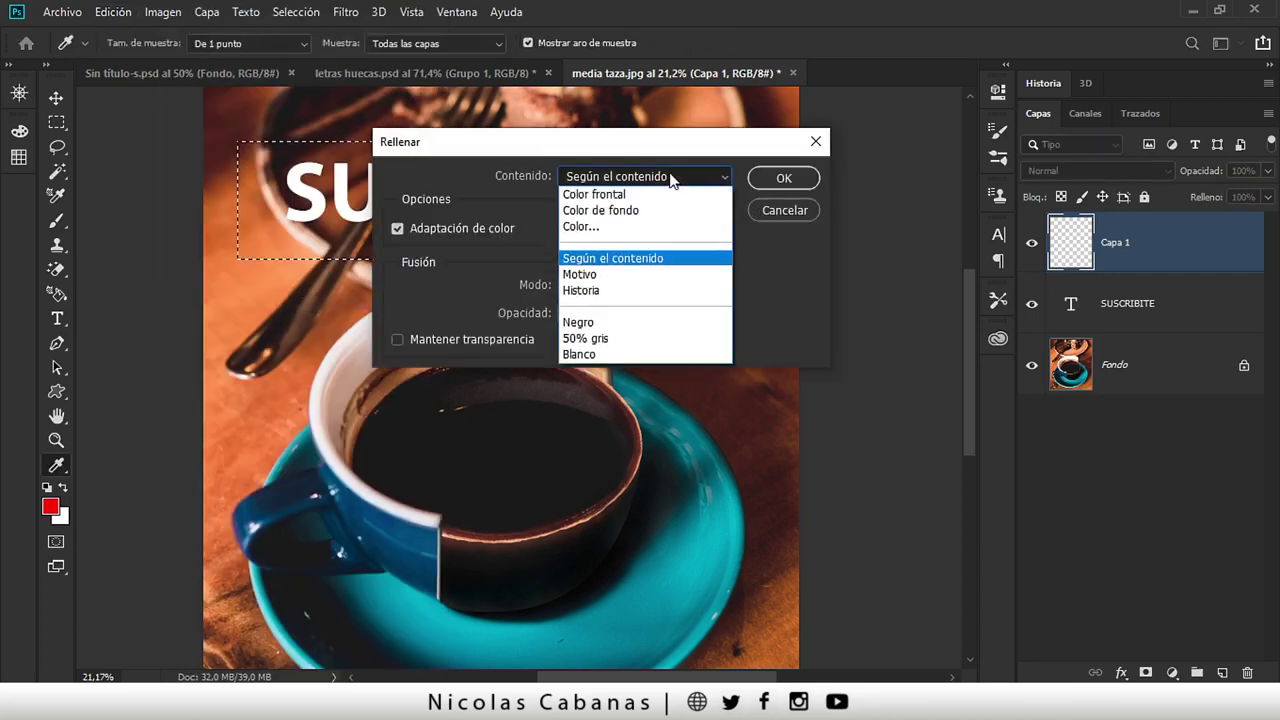
left_click(594, 194)
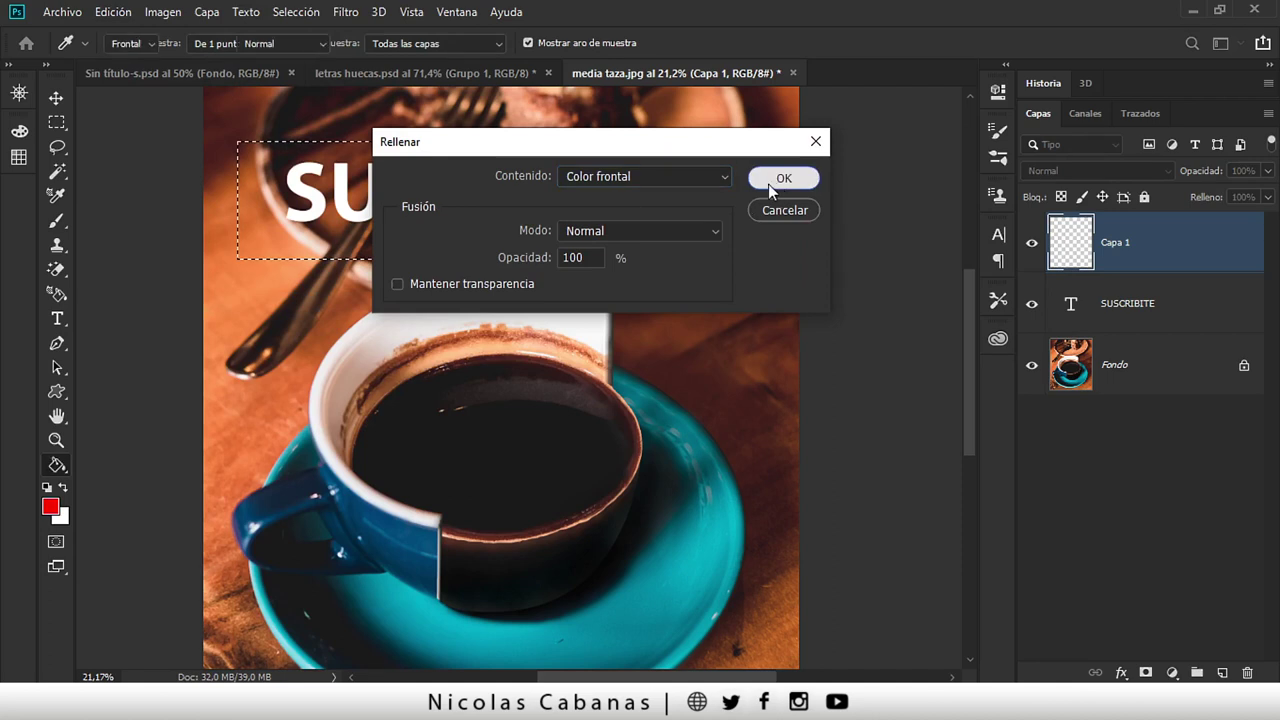
left_click(768, 182)
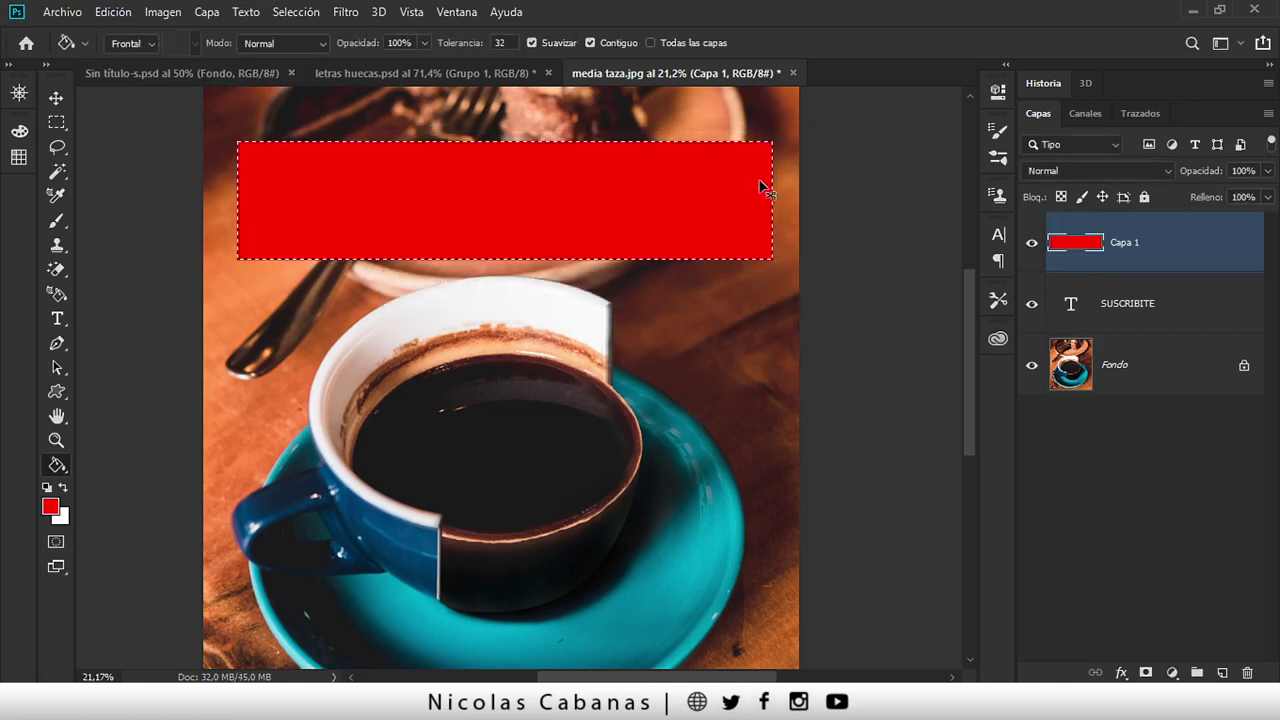
key("ctrl+z")
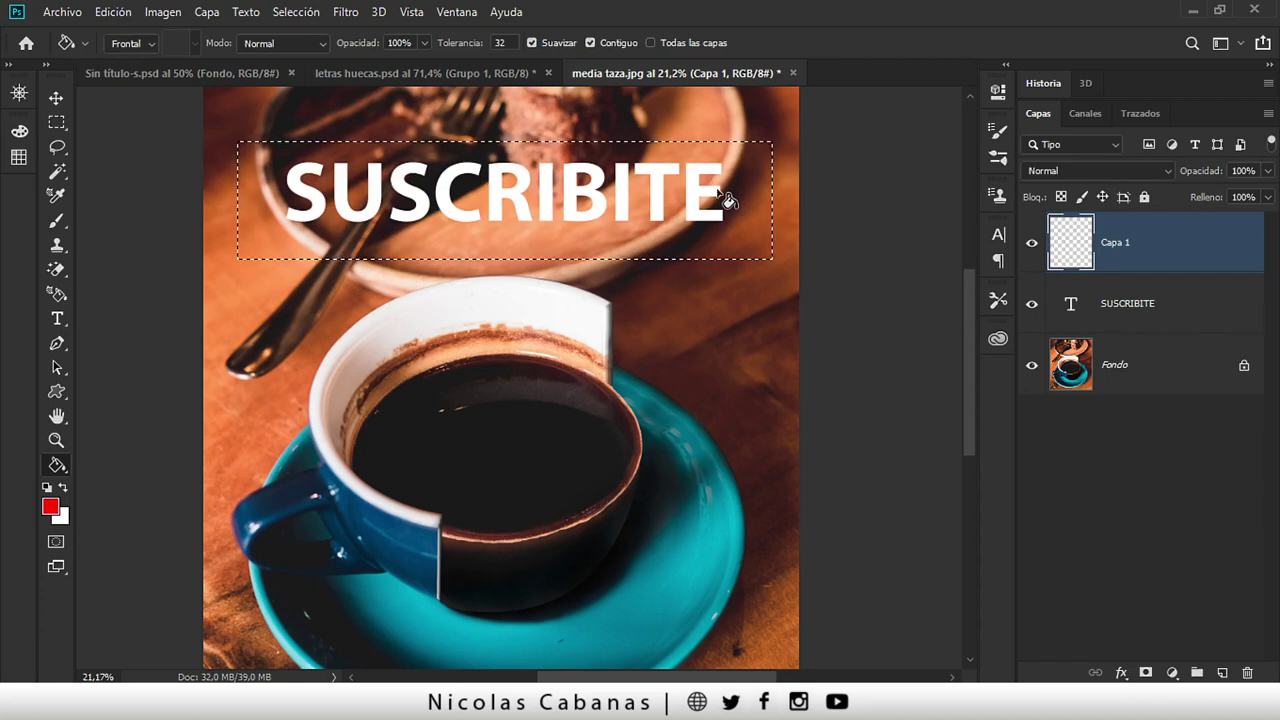
key("shift+F5")
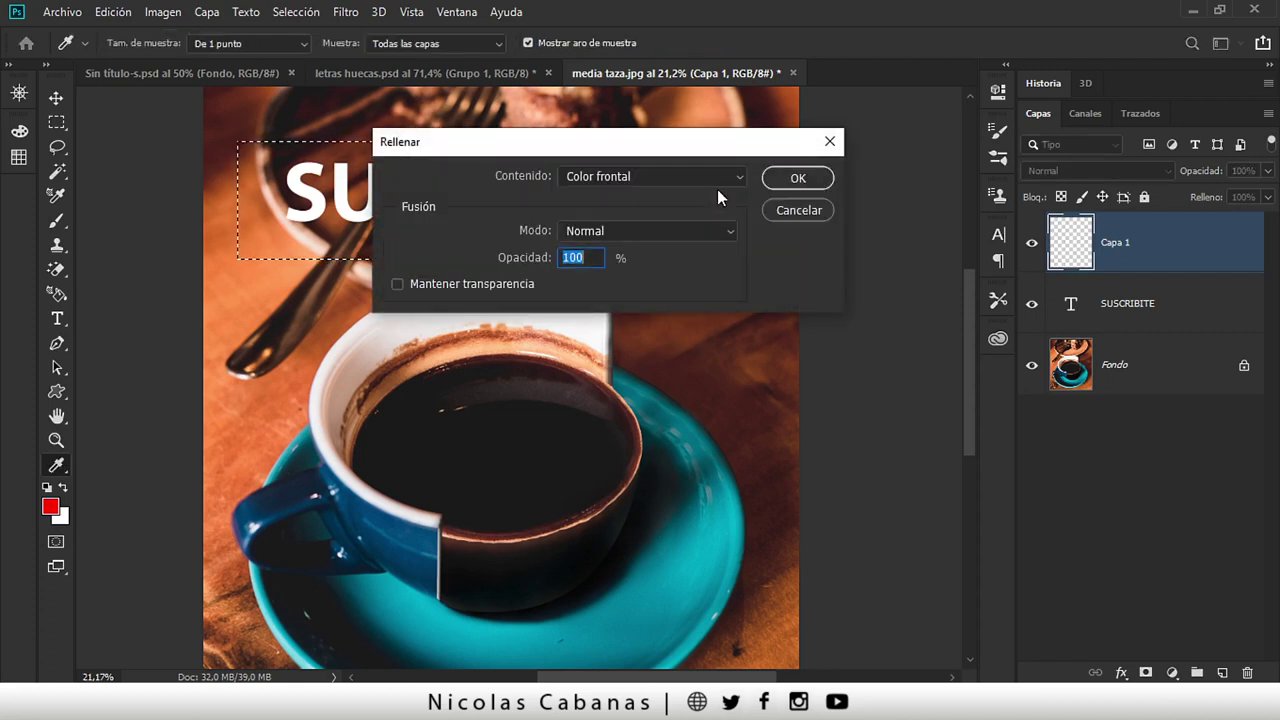
key("Return")
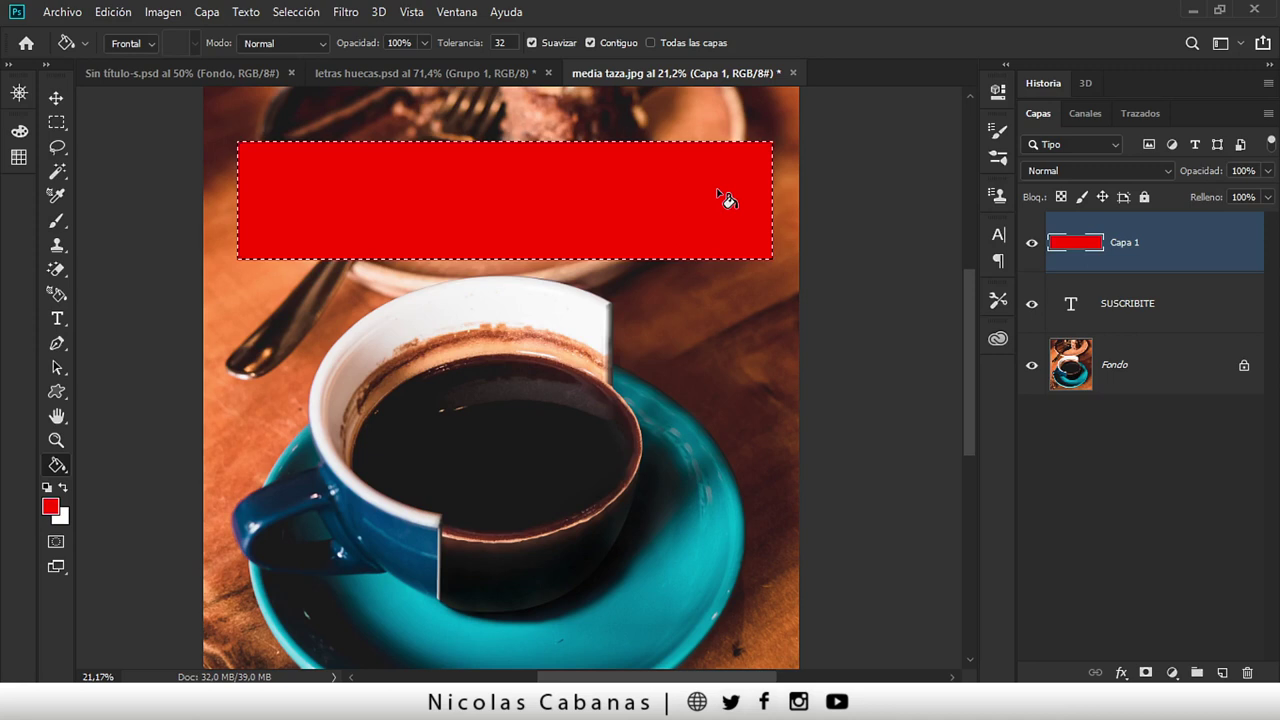
key("ctrl+z")
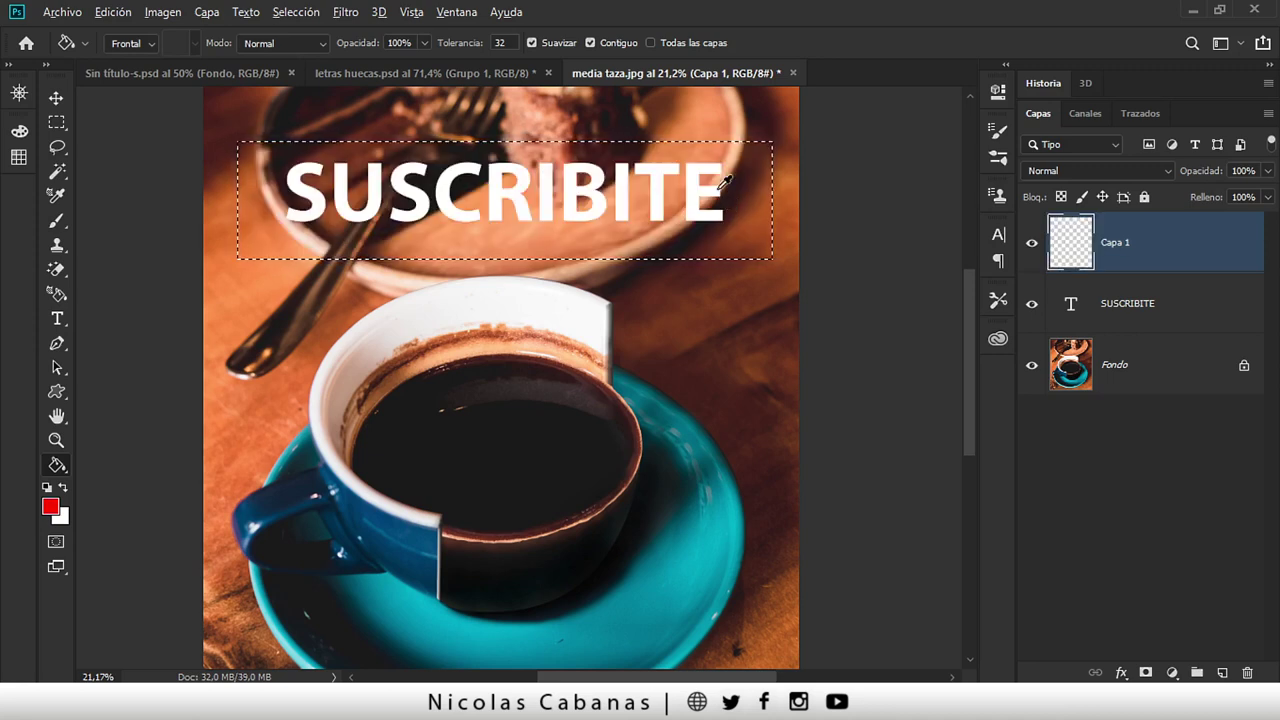
left_click(725, 182)
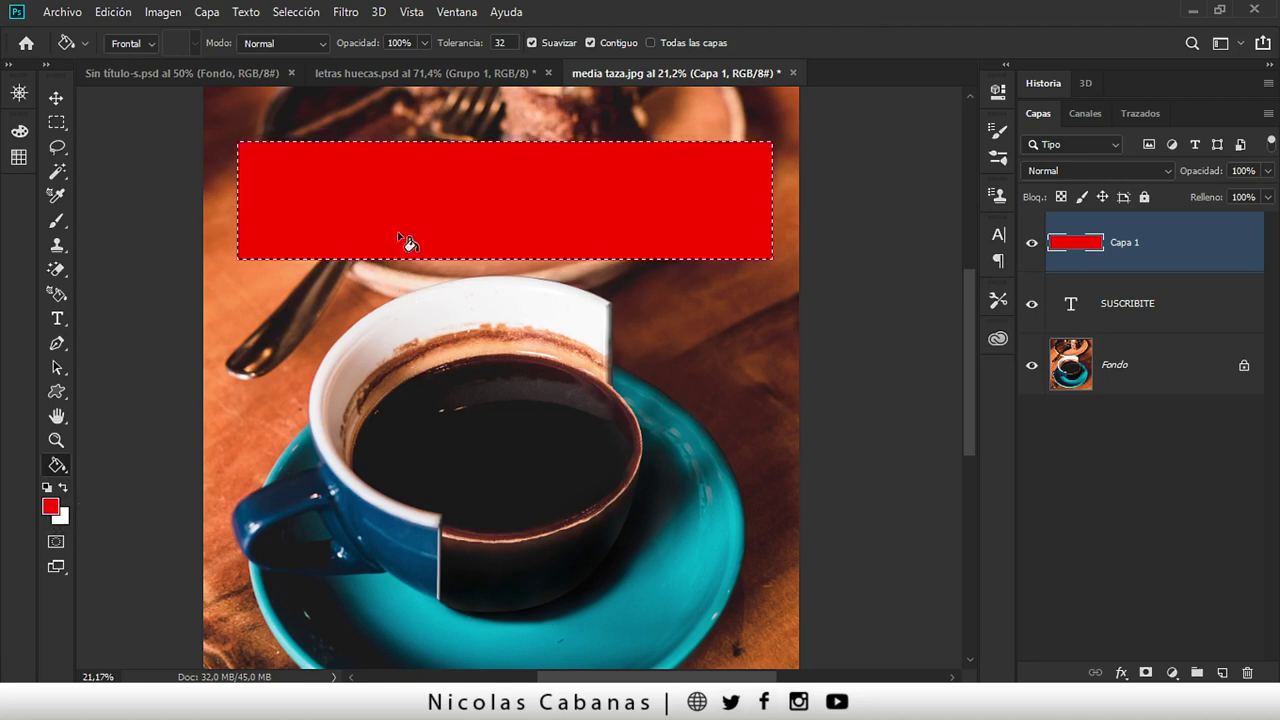
left_click(298, 12)
- Deselect, move the red rectangle below SUSCRIBITE, and Ctrl-click the text layer to load its letters
left_click(316, 54)
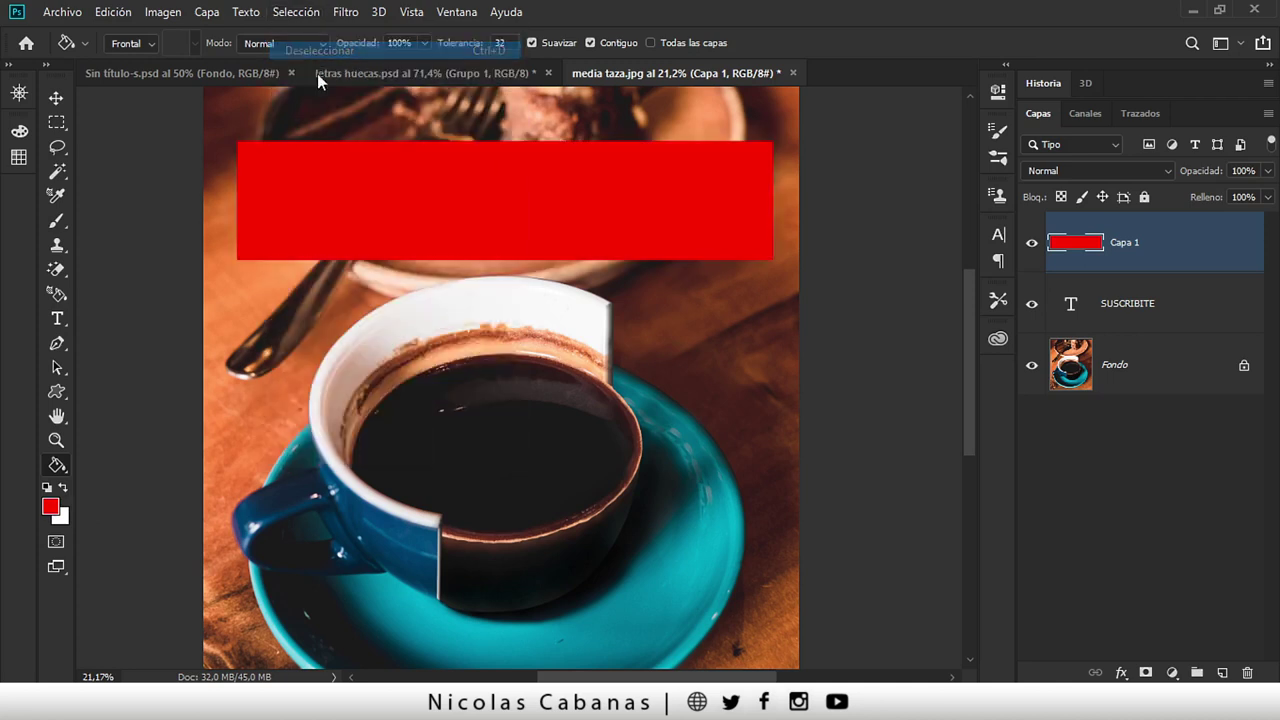
left_click(57, 97)
left_click_drag(679, 231, 658, 316)
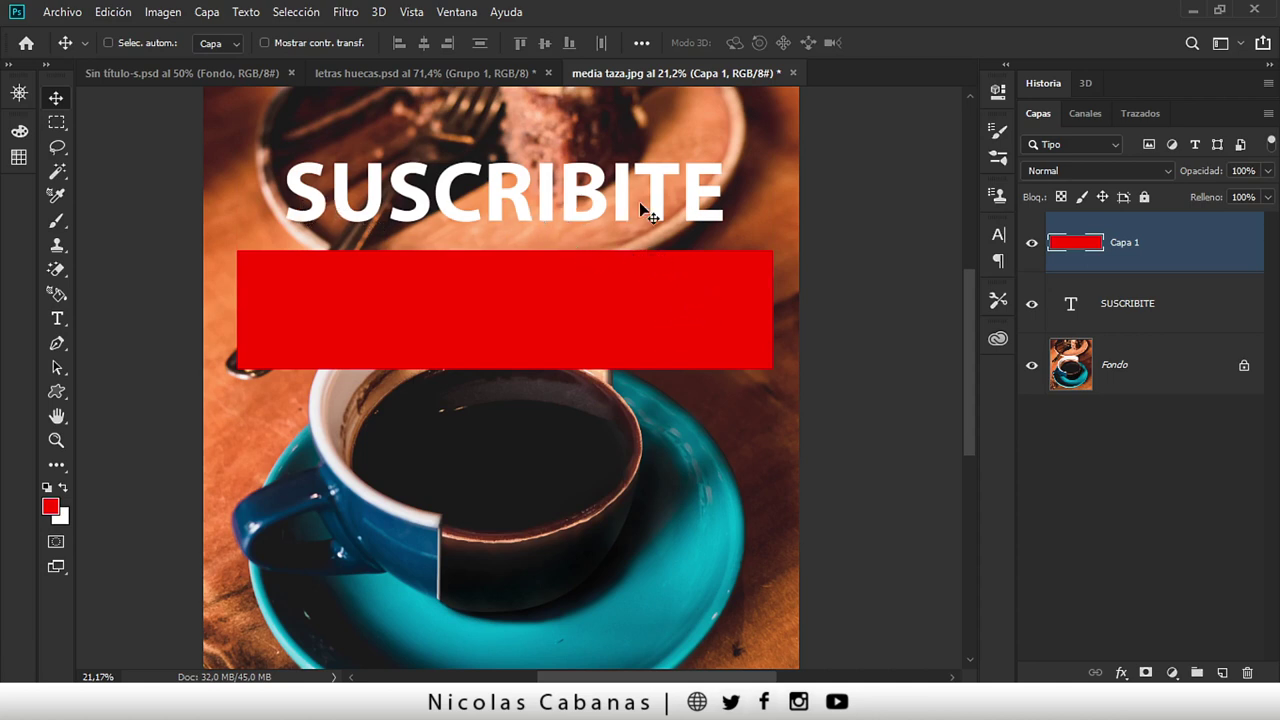
key("ctrl")
left_click(1071, 308, "ctrl")
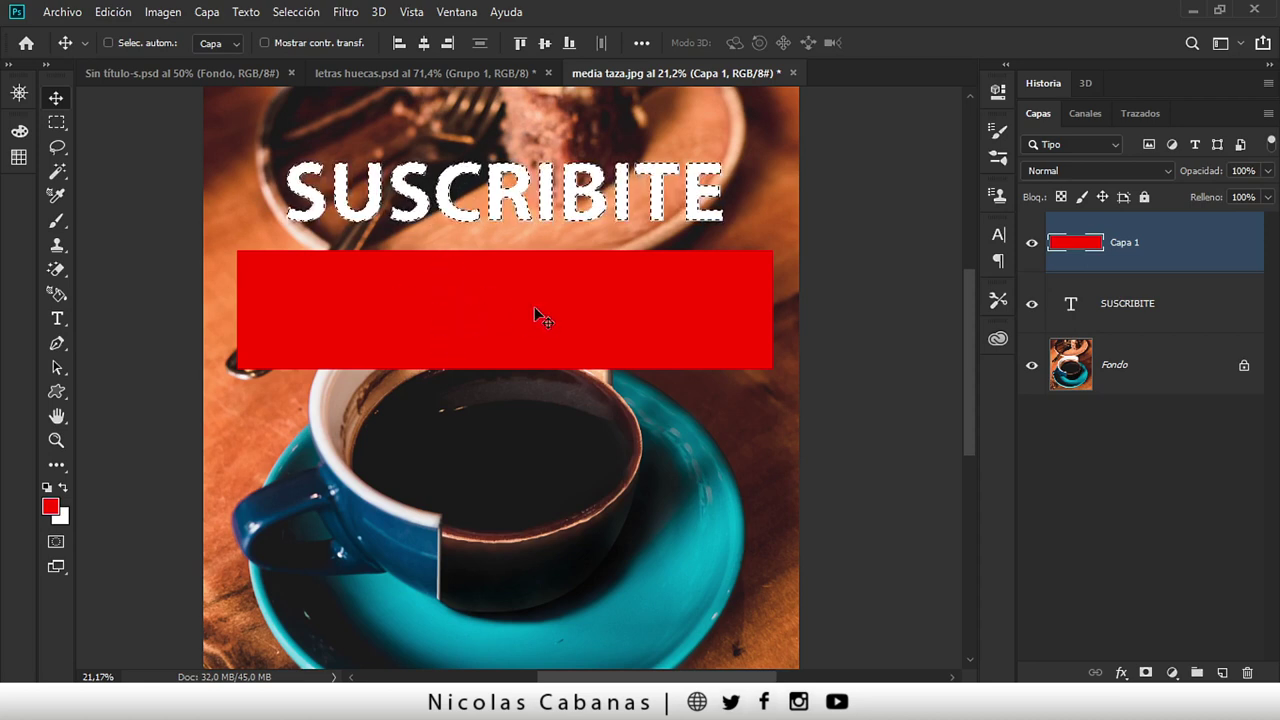
- Shift the letter selection into the red band and delete the SUSCRIBITE shapes from it
left_click(59, 130)
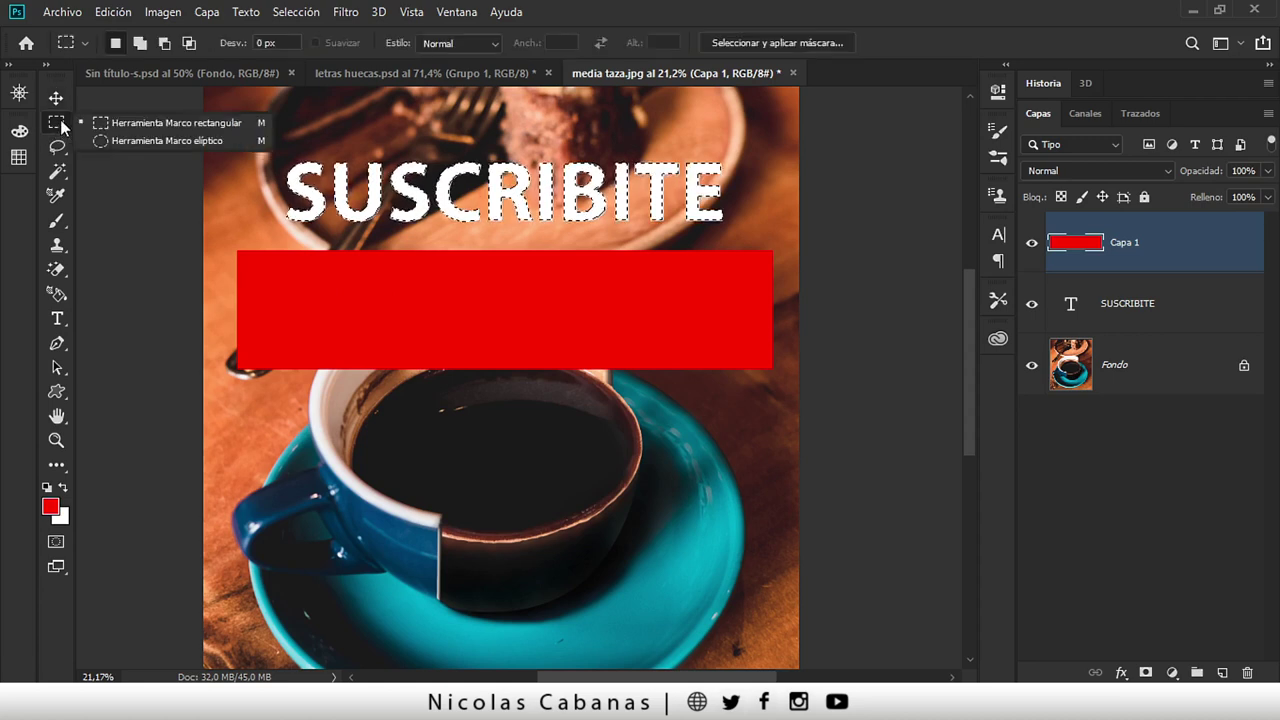
left_click(133, 124)
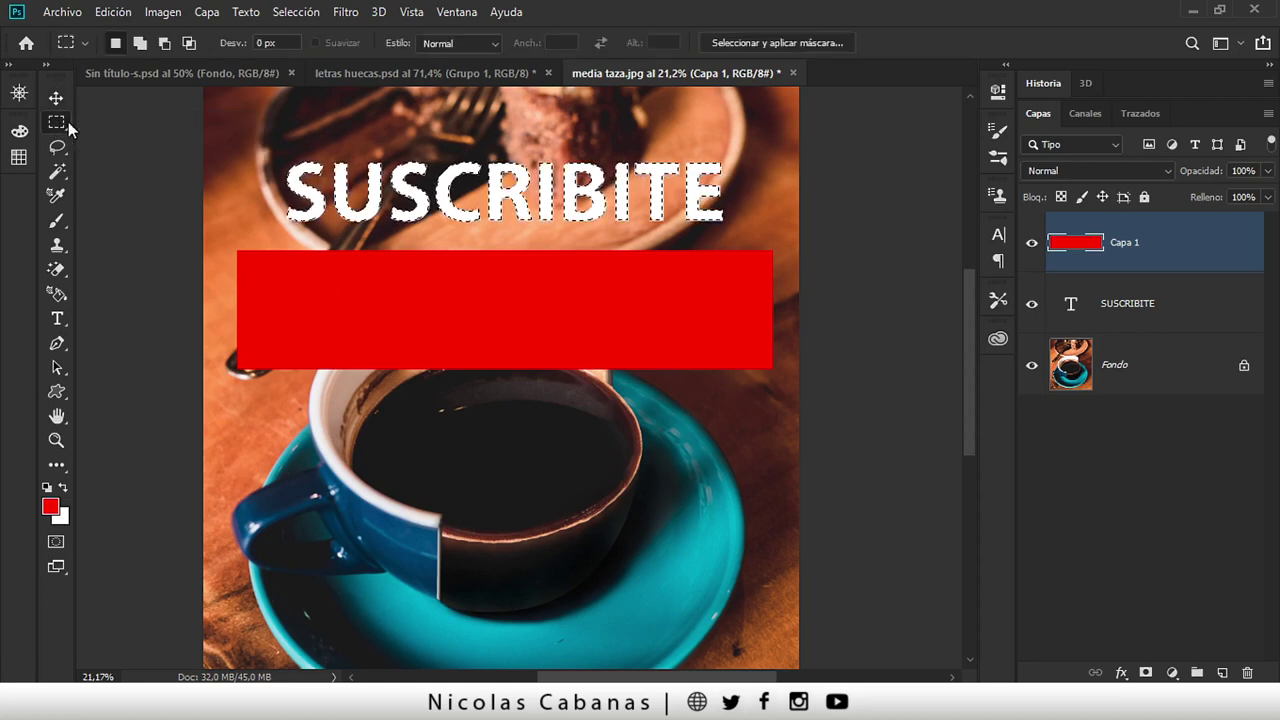
mouse_move(337, 174)
left_mouse_down()
mouse_move(321, 237)
mouse_move(346, 242)
left_mouse_up()
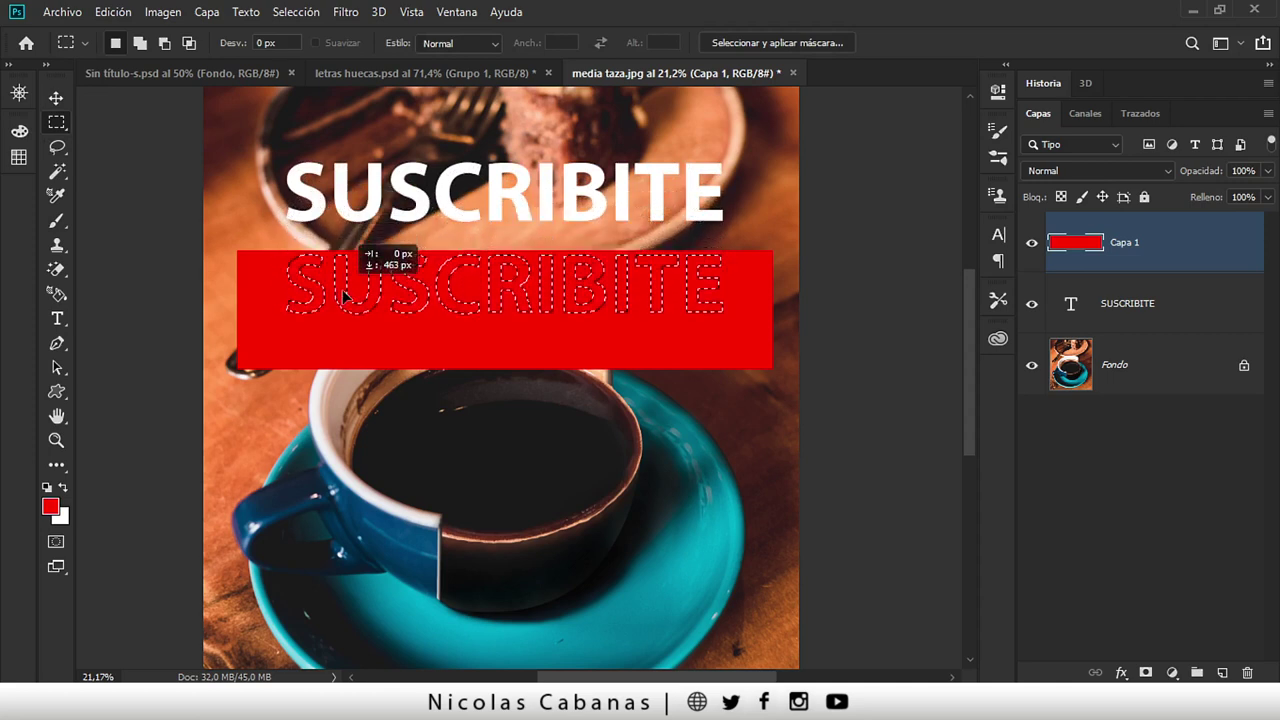
mouse_move(342, 236)
left_mouse_down()
mouse_move(254, 244)
mouse_move(356, 316)
left_mouse_up()
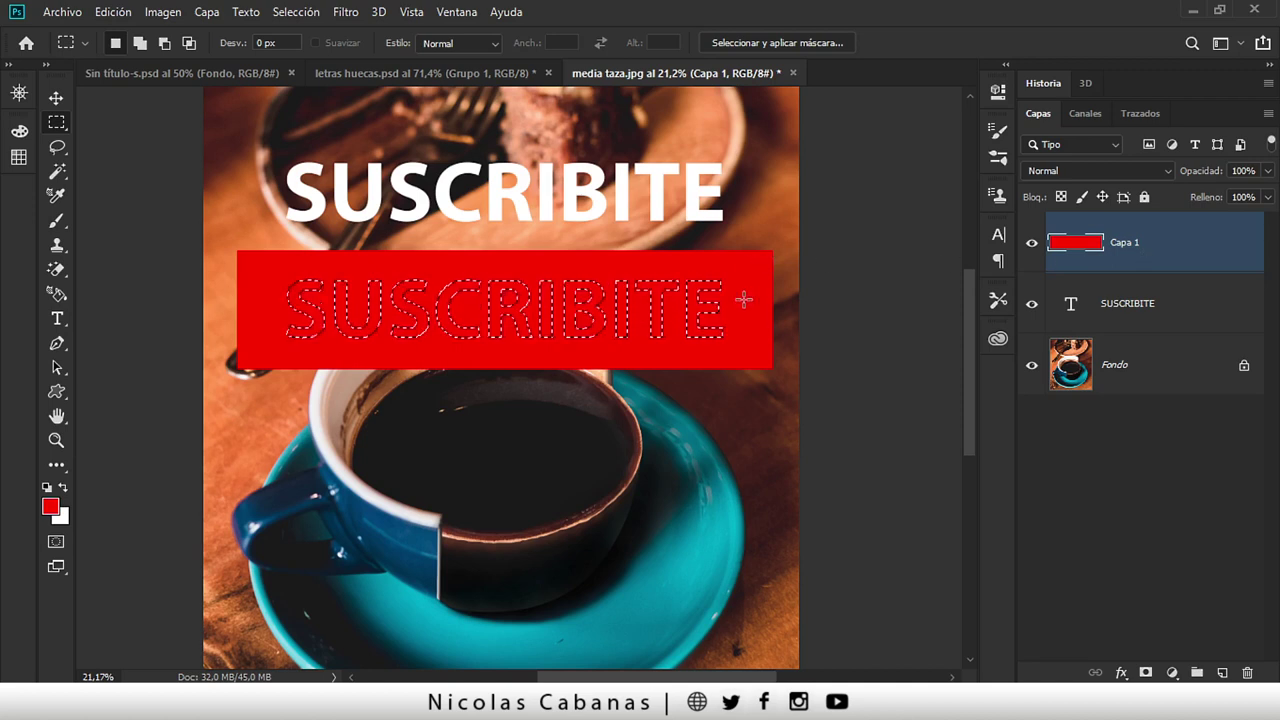
key("Delete")
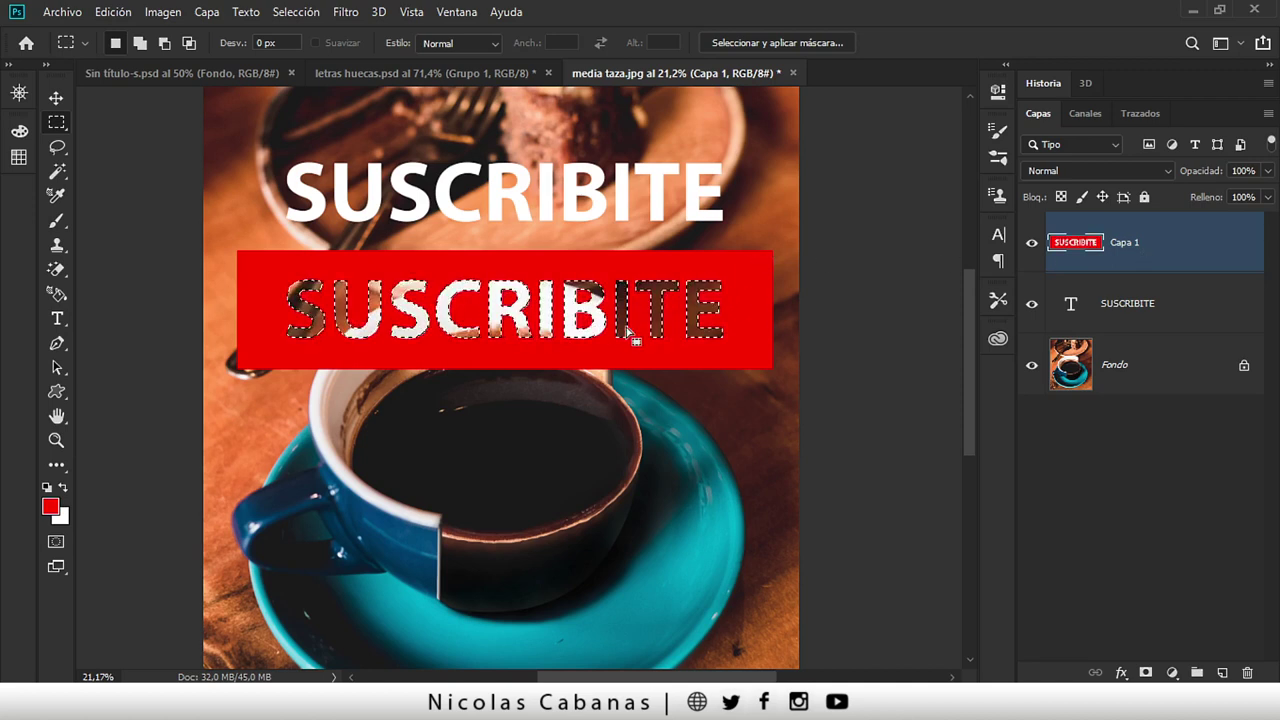
- Deselect, reposition the cut-out band just below the title, and hide Capa 1
left_click(296, 11)
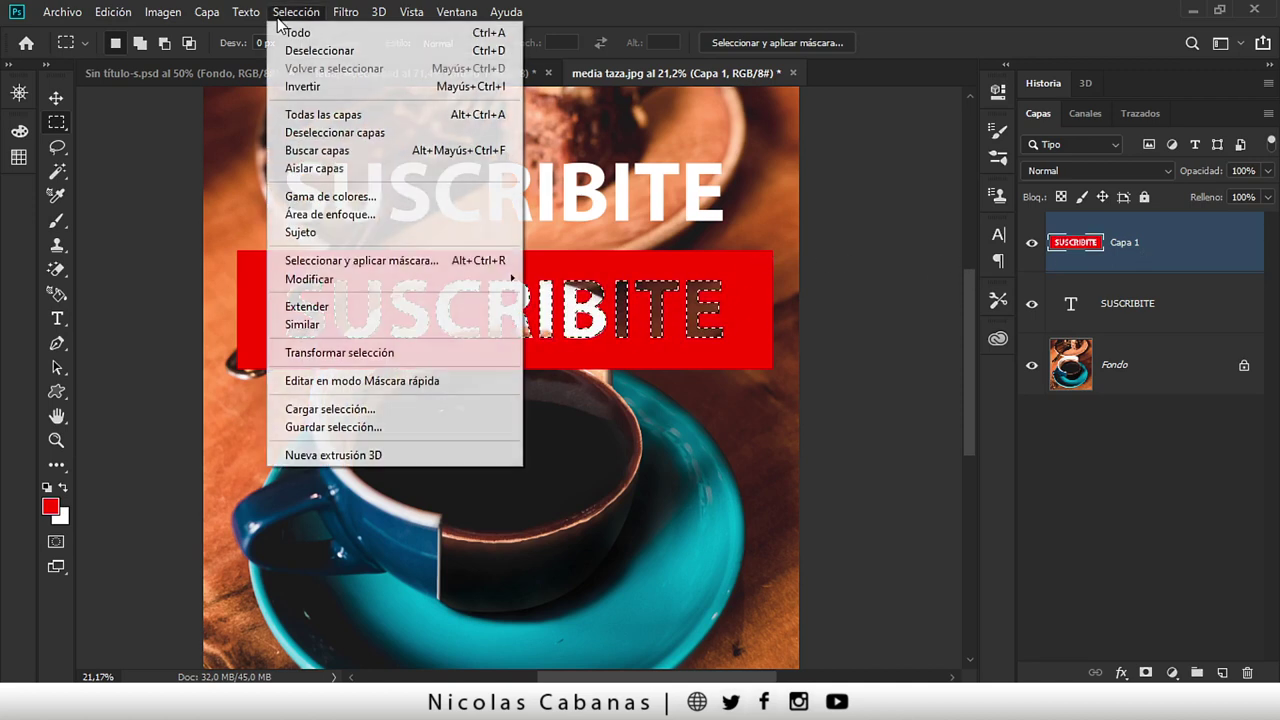
left_click(300, 49)
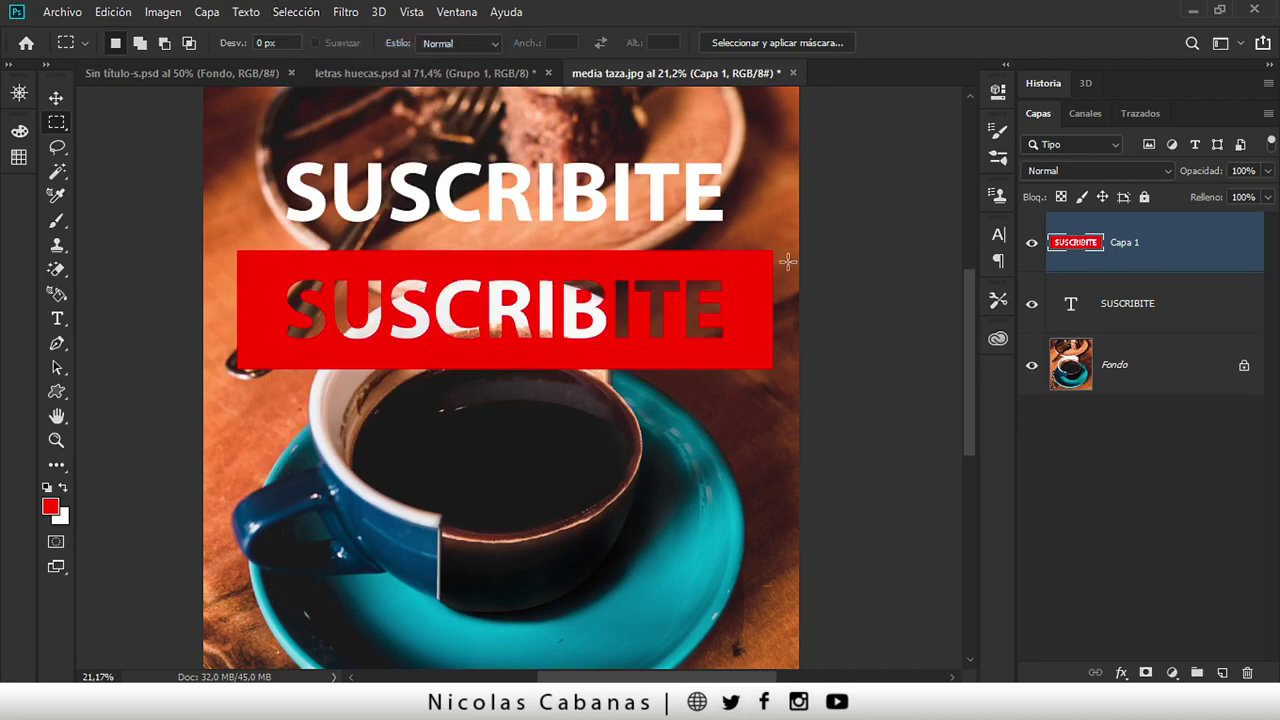
left_click(56, 100)
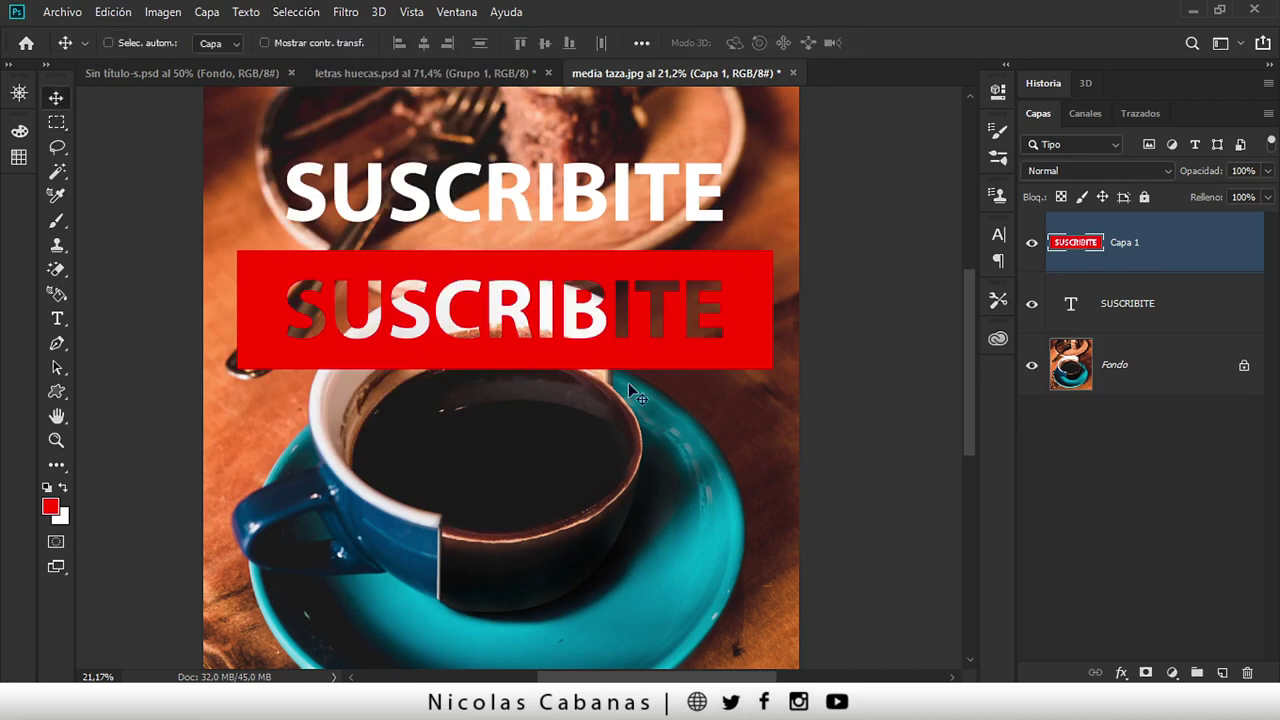
left_click_drag(668, 341, 655, 456)
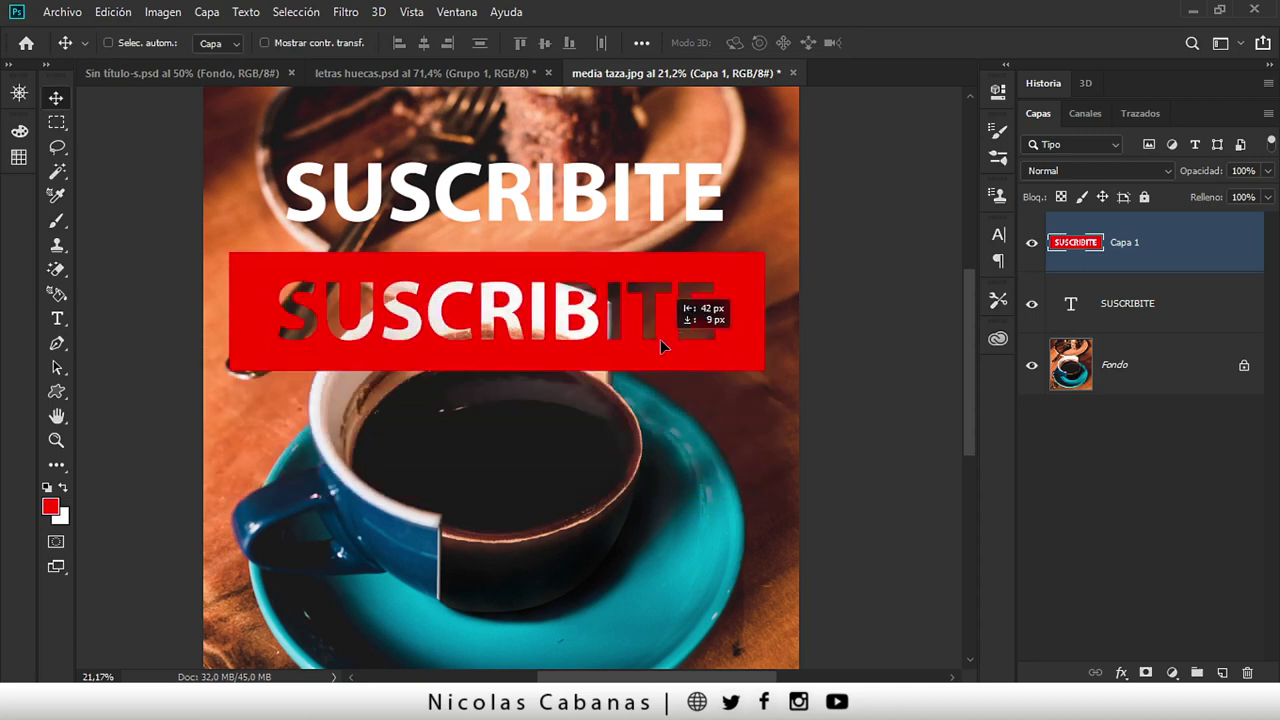
left_click_drag(655, 456, 662, 338)
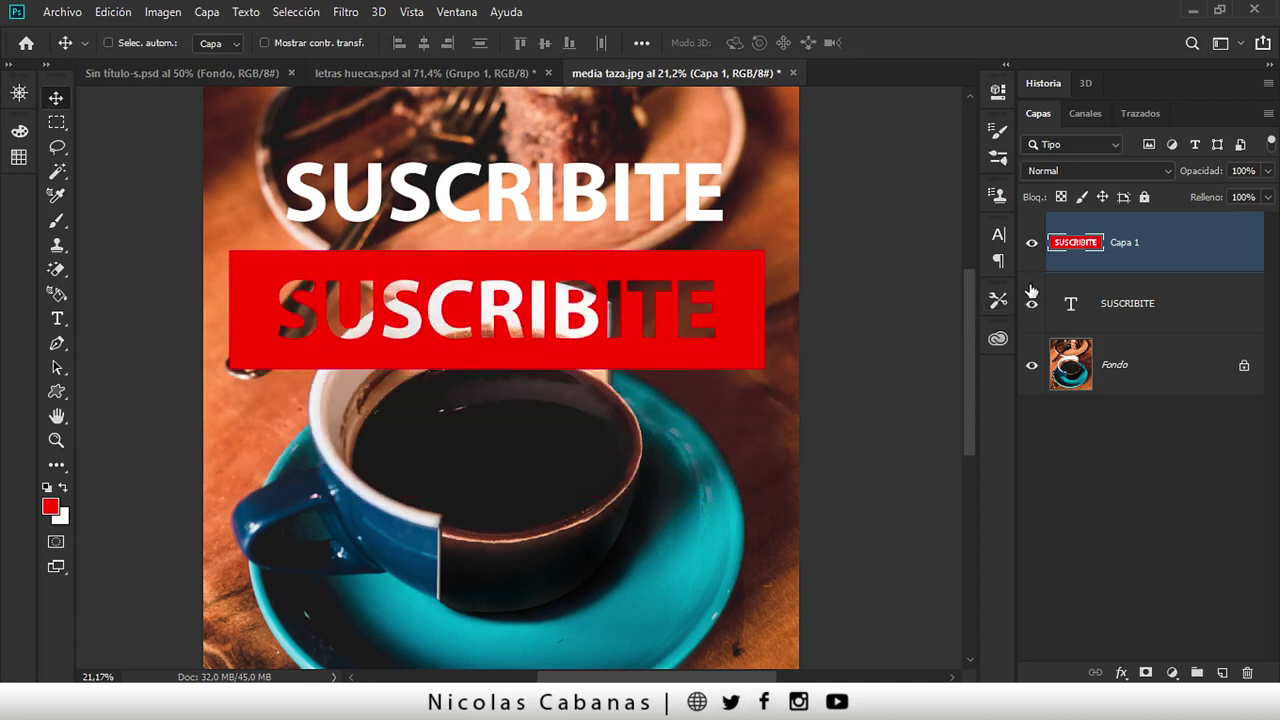
left_click(1032, 244)
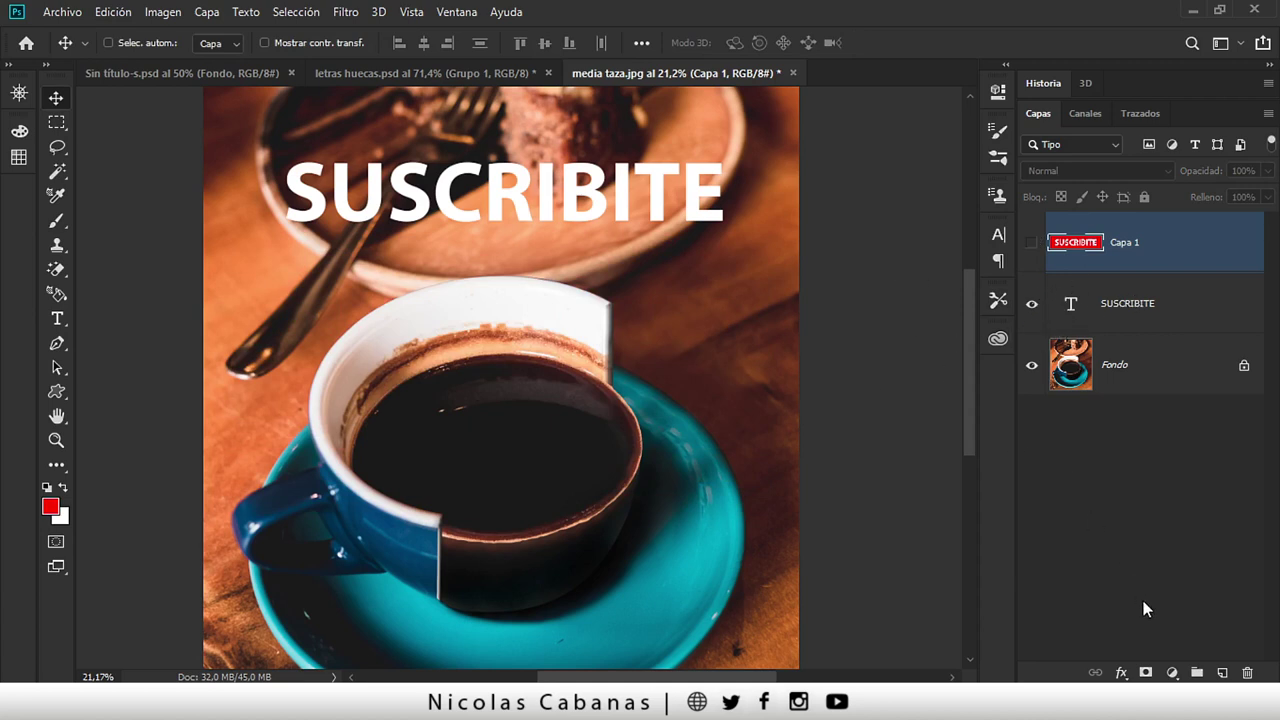
- Add a pure red ff0000 Solid Color fill layer and temporarily hide it
left_click(1174, 670)
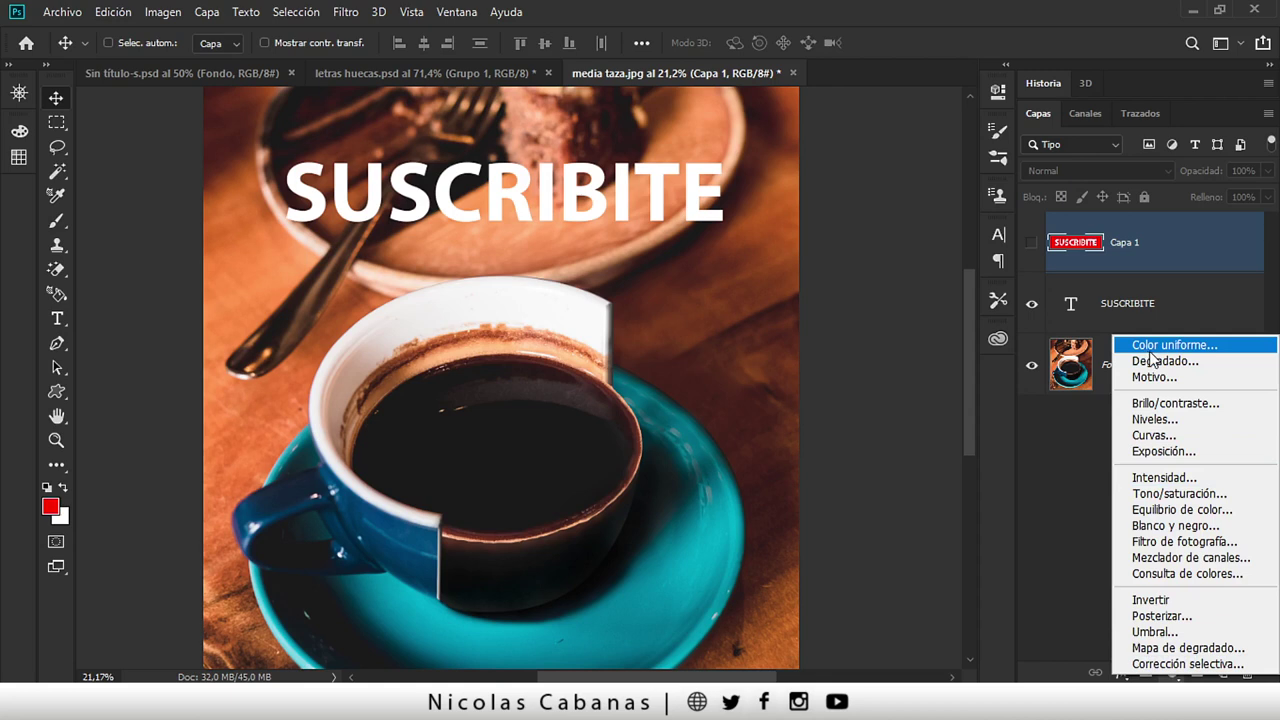
left_click(1151, 348)
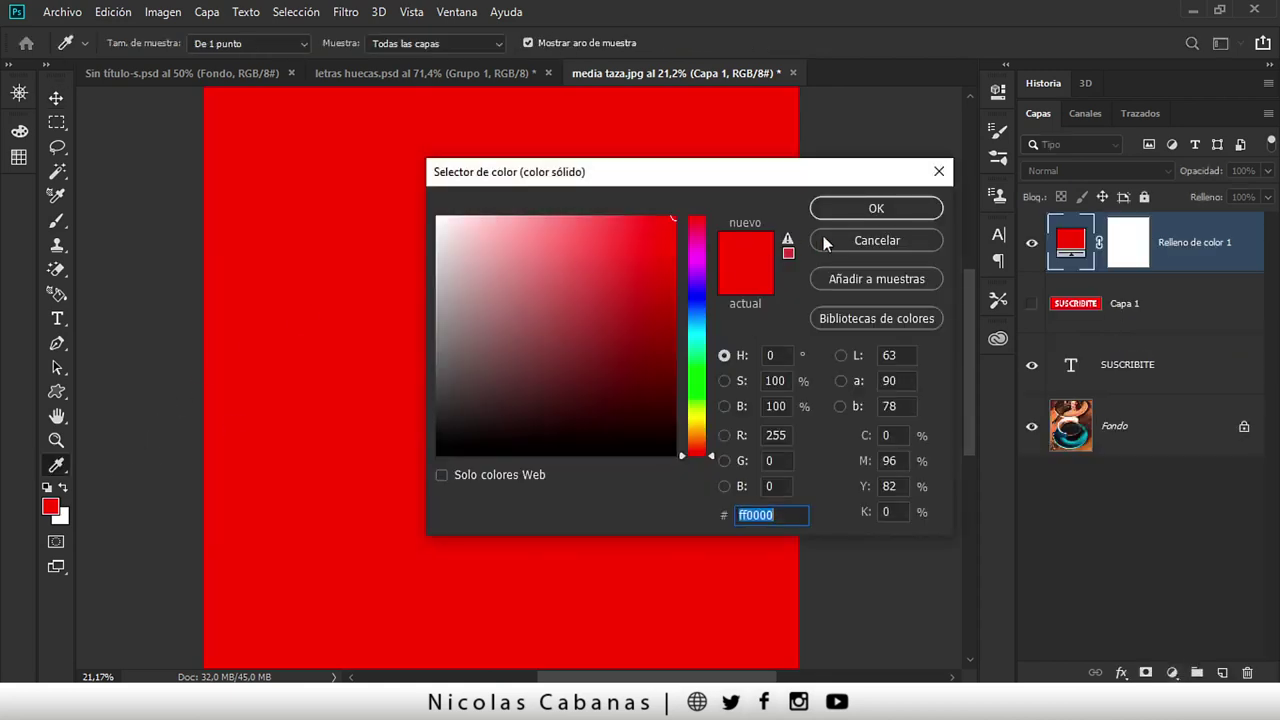
left_click(877, 209)
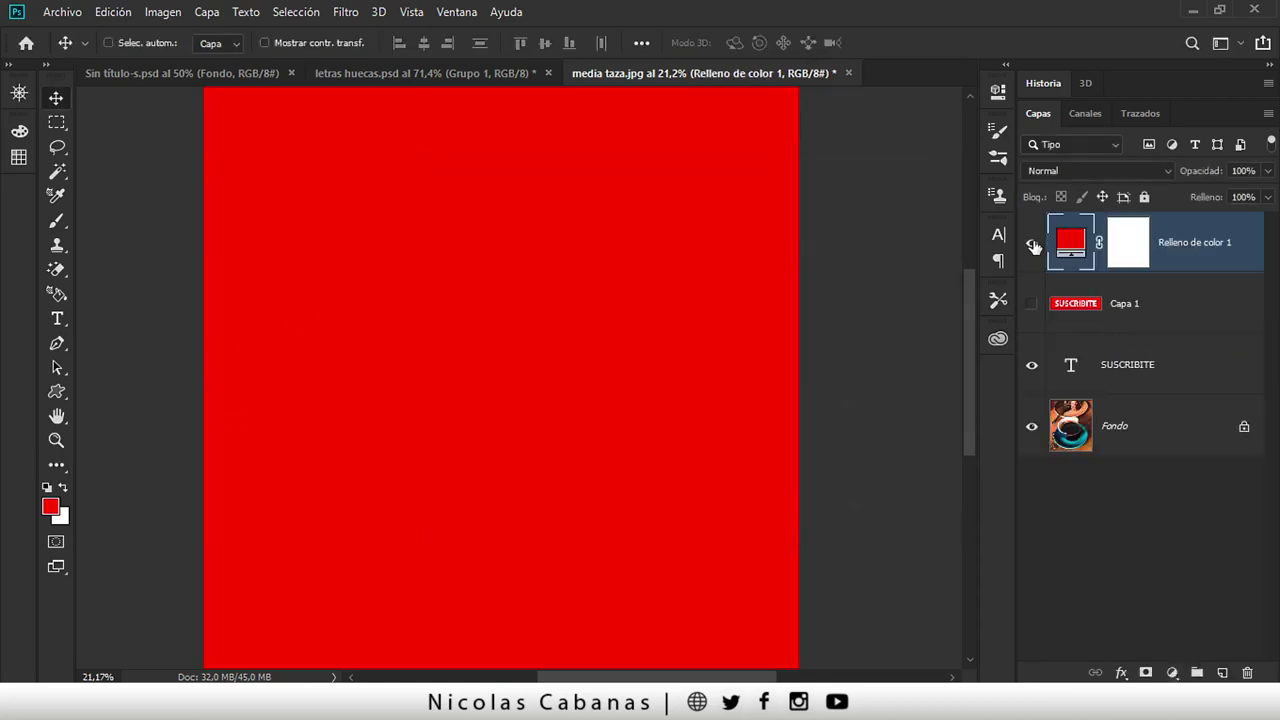
left_click(1032, 245)
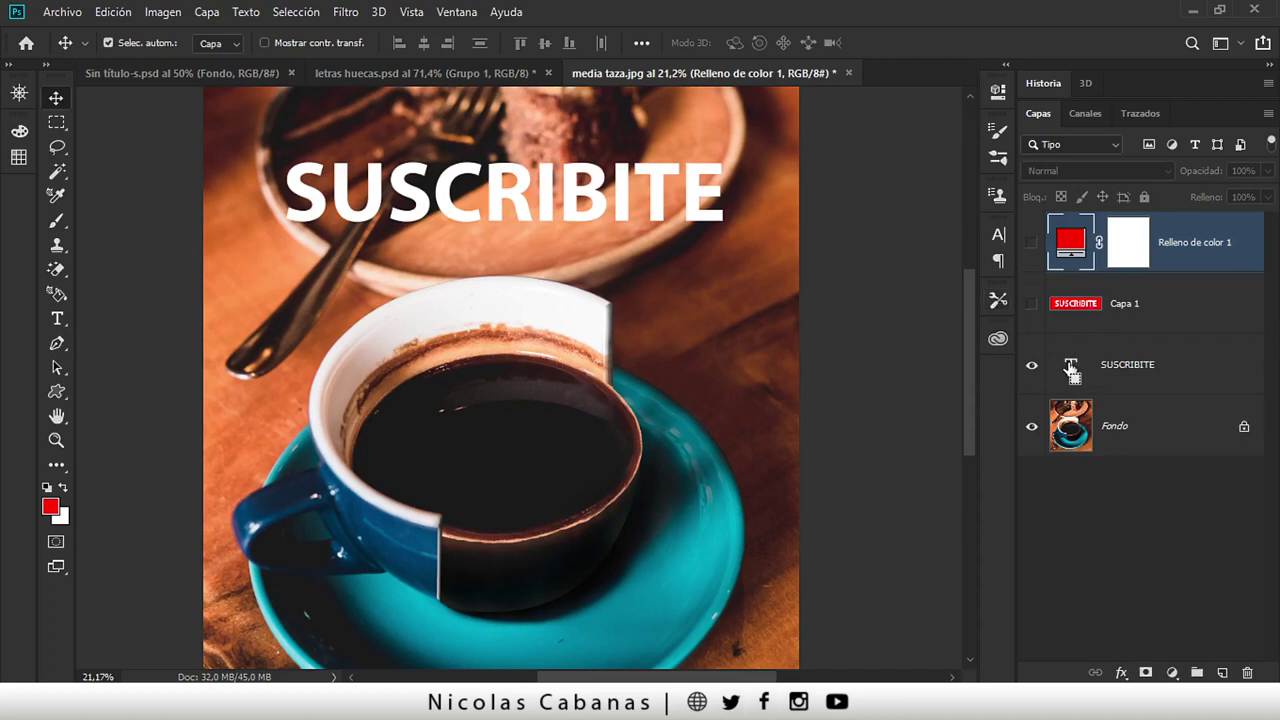
- Load the SUSCRIBITE letters as a selection and mask them out of the red fill
left_click(1071, 366, "ctrl")
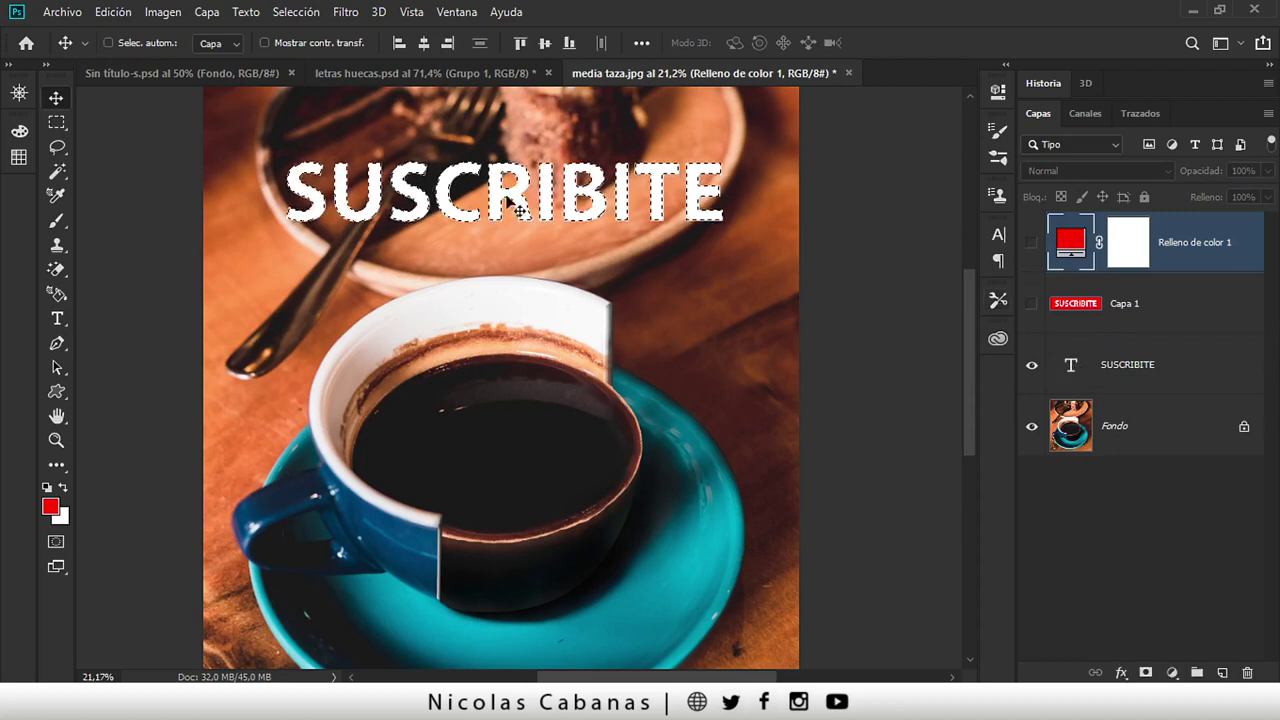
left_click(1032, 243)
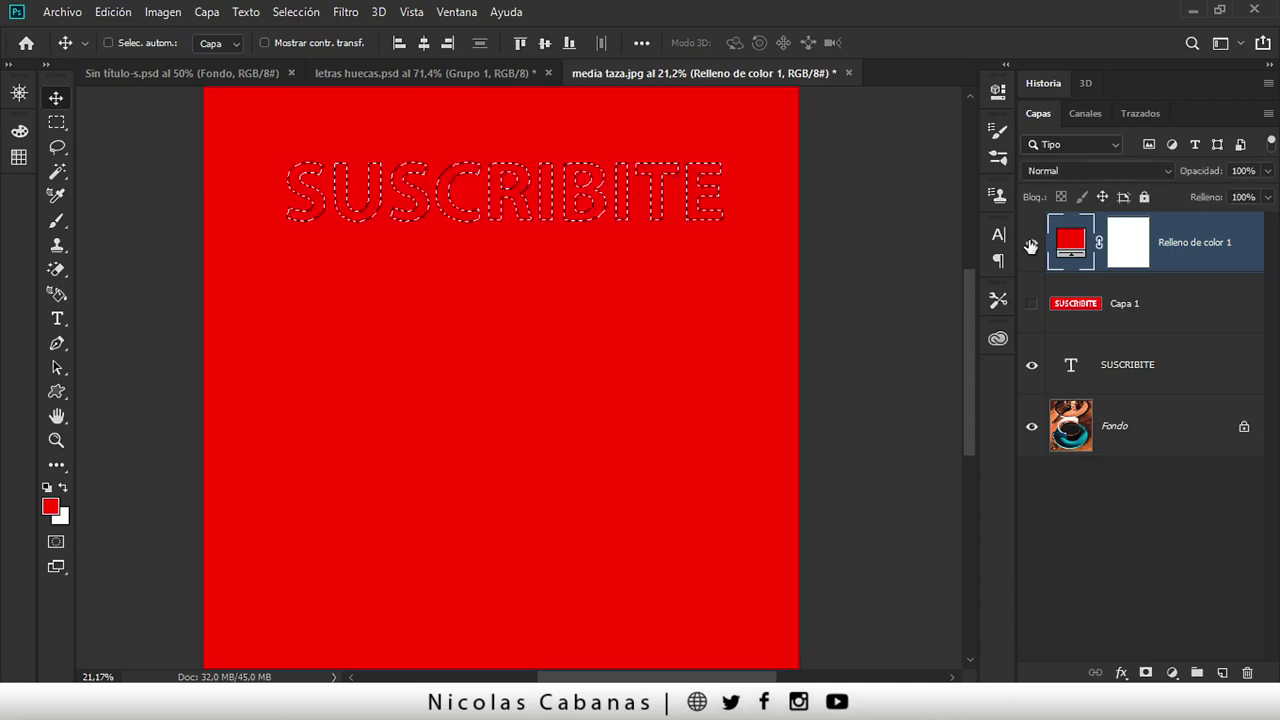
left_click(1125, 243)
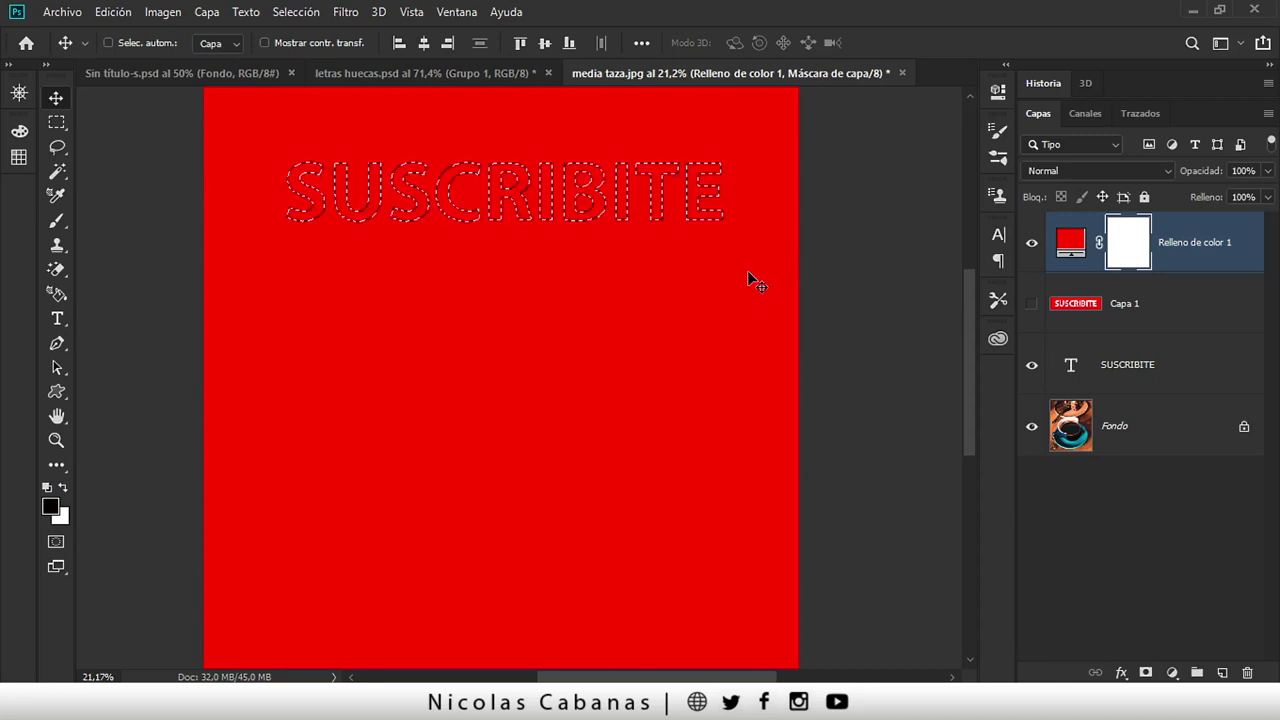
key("alt+BackSpace")
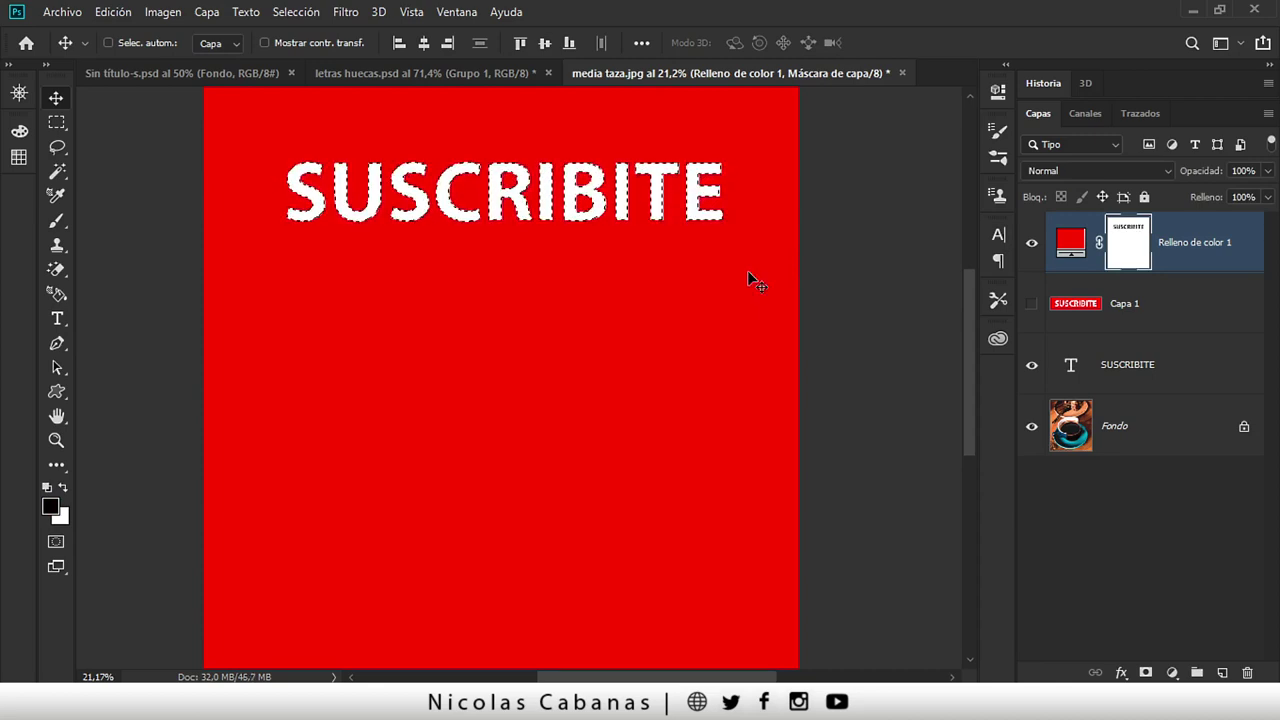
key("ctrl+d")
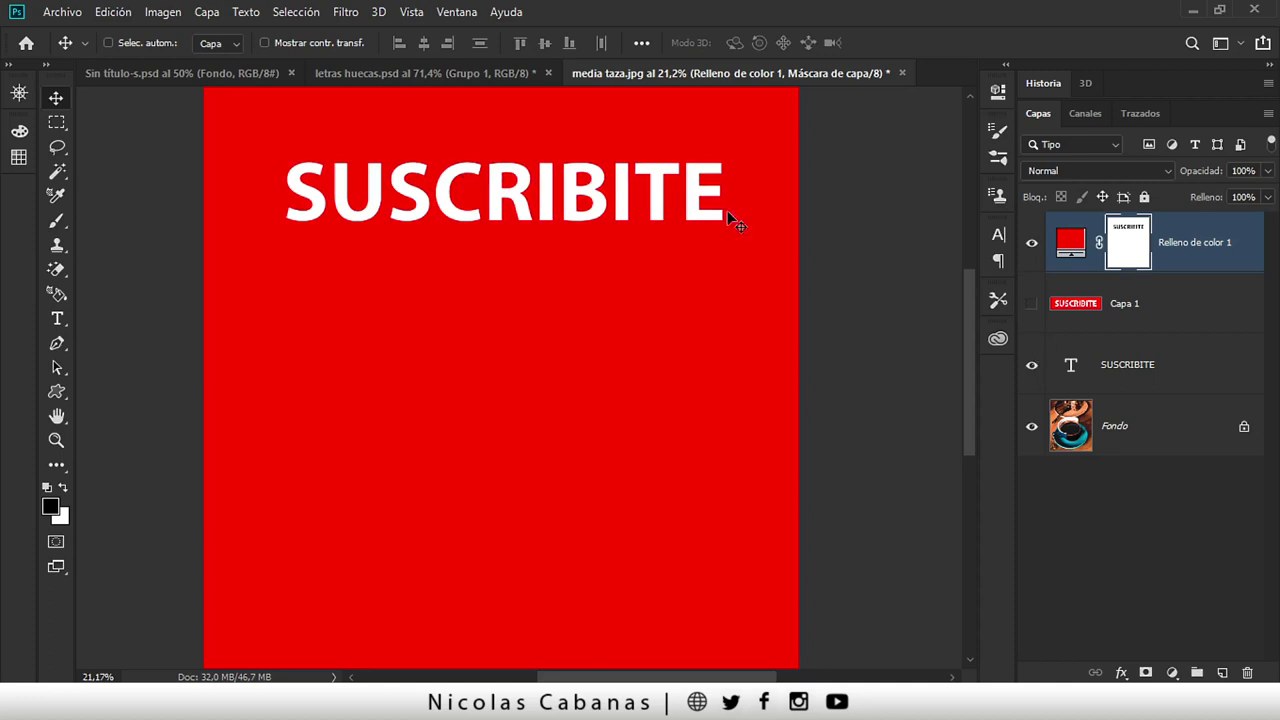
- Hide the SUSCRIBITE text layer and preview the fill mask alone before returning to normal view
left_click(1031, 366)
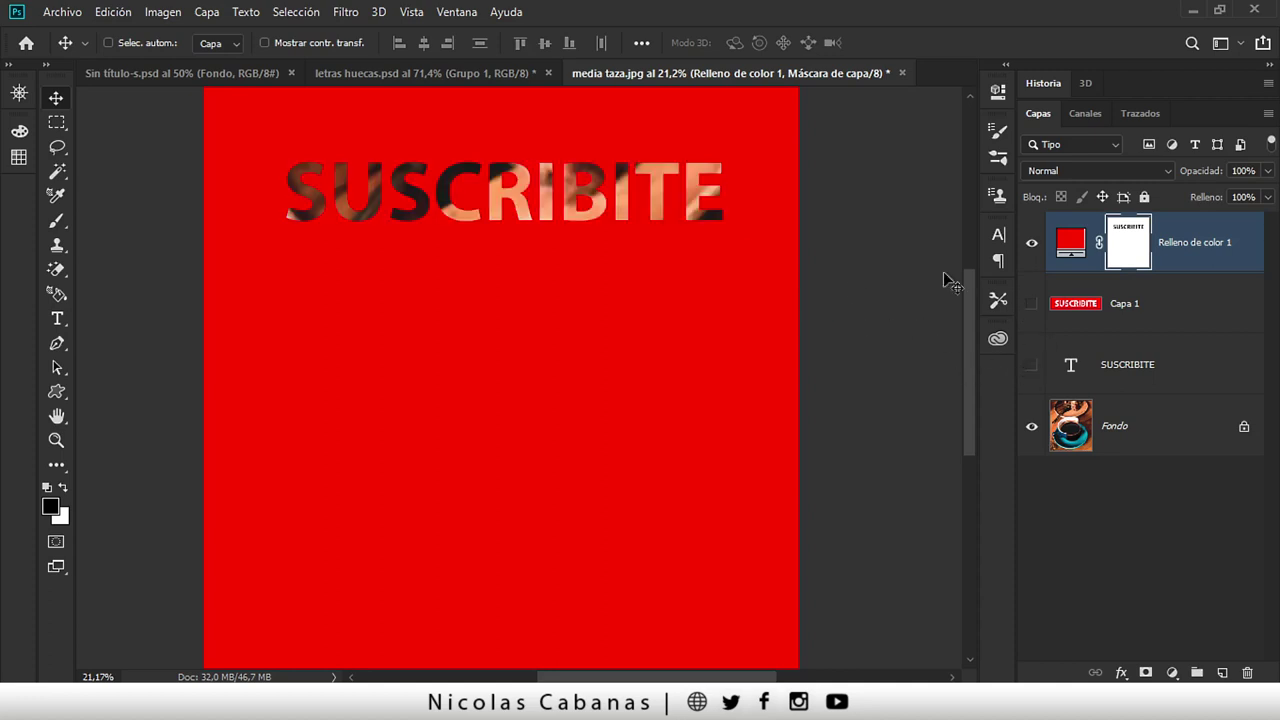
left_click(1137, 247, "alt")
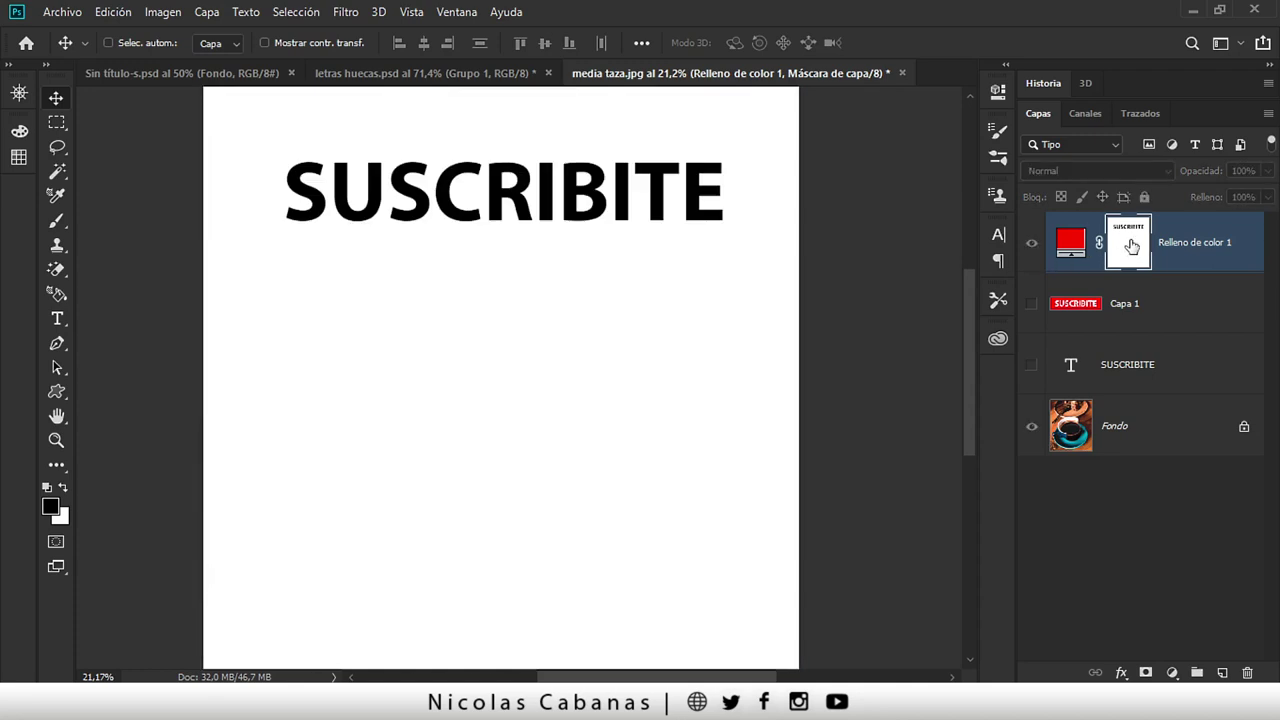
left_click(1131, 246, "alt")
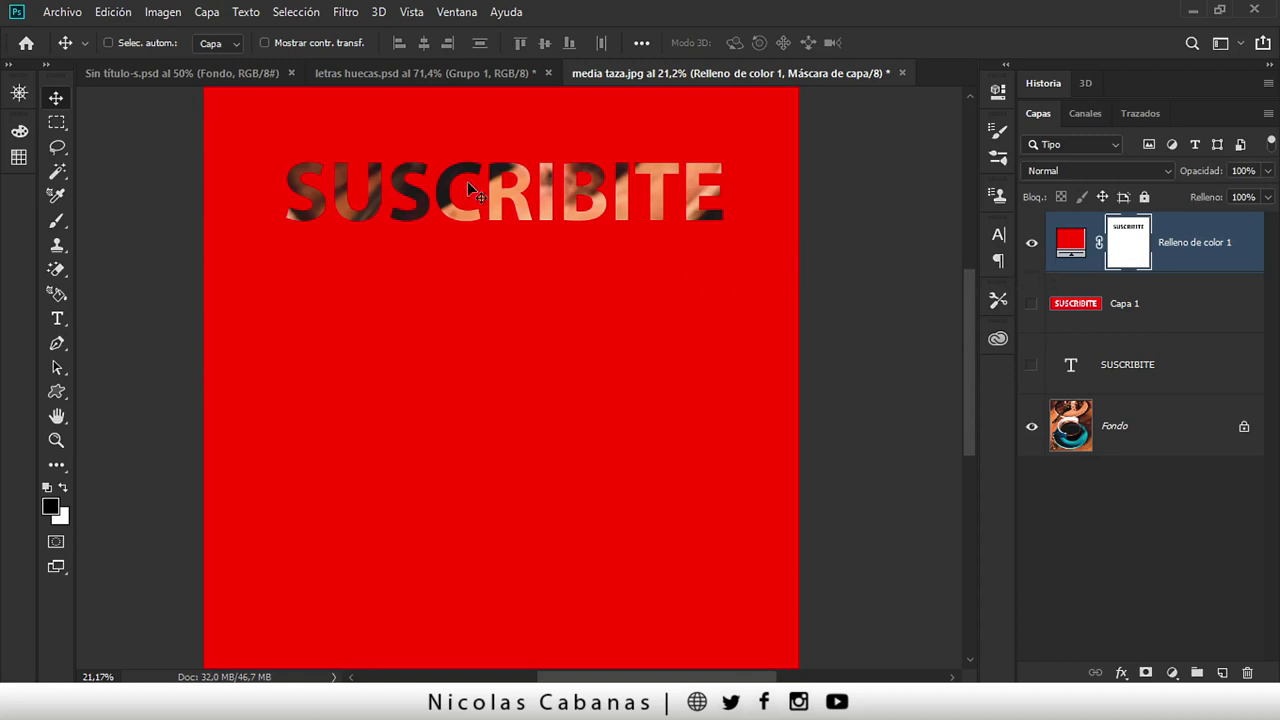
- Select the area below the title and paint it off the fill mask with a large 100% brush
key("z")
left_click_drag(604, 297, 587, 299)
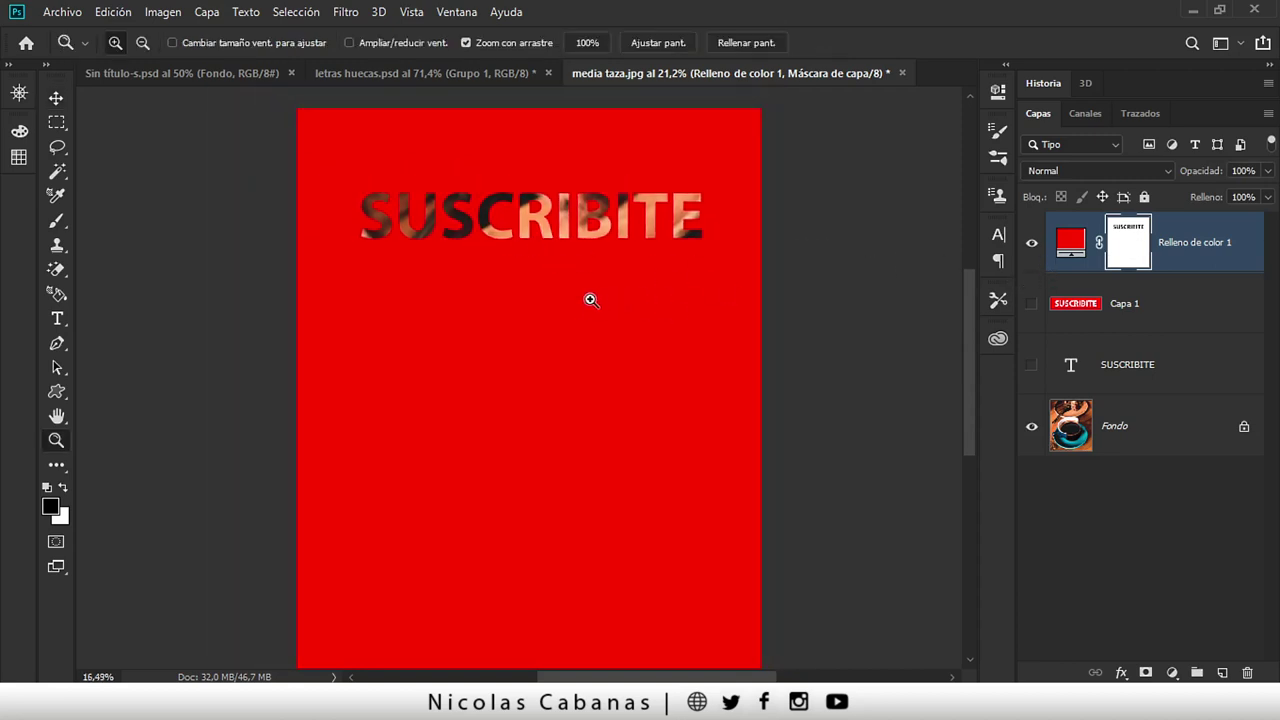
key("m")
left_click_drag(322, 283, 843, 628)
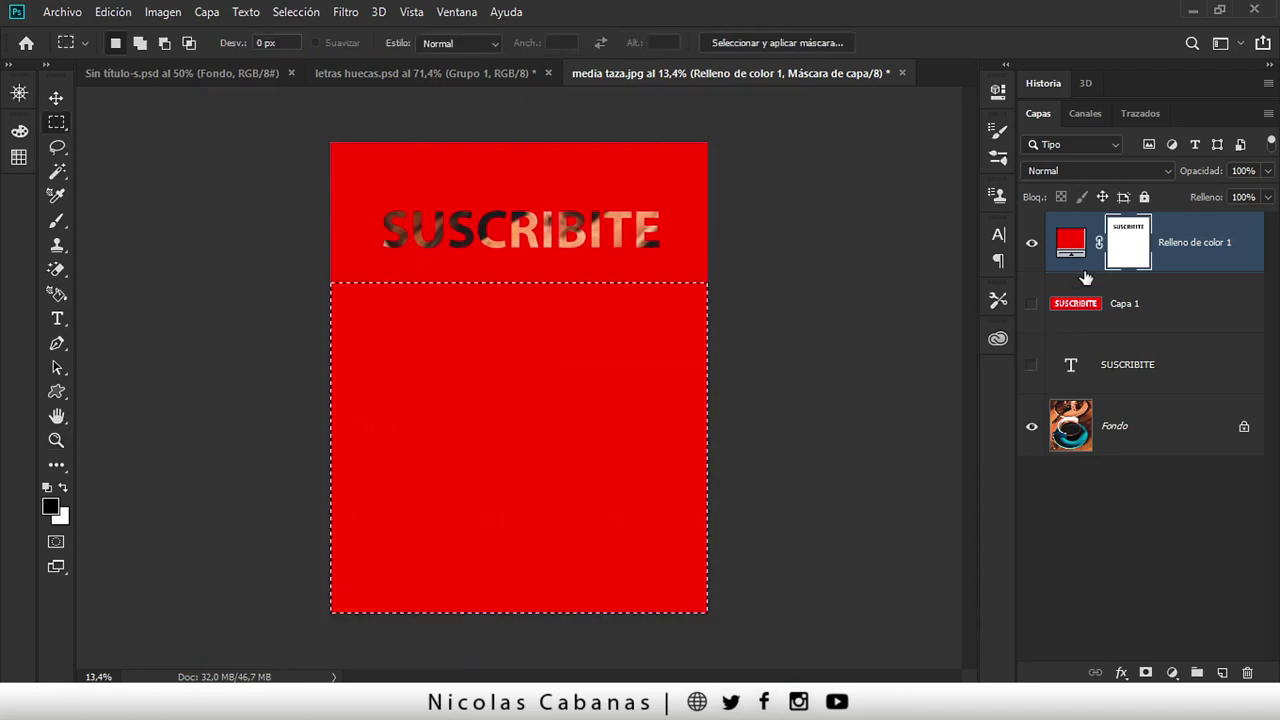
key("b")
key("bracketright")
key("bracketright")
key("bracketright")
left_click(390, 345)
left_click(675, 358)
left_click_drag(380, 43, 445, 55)
- Finish revealing the coffee cup with a black mask fill, deselect, and zoom in
left_click(378, 335)
left_click(640, 360)
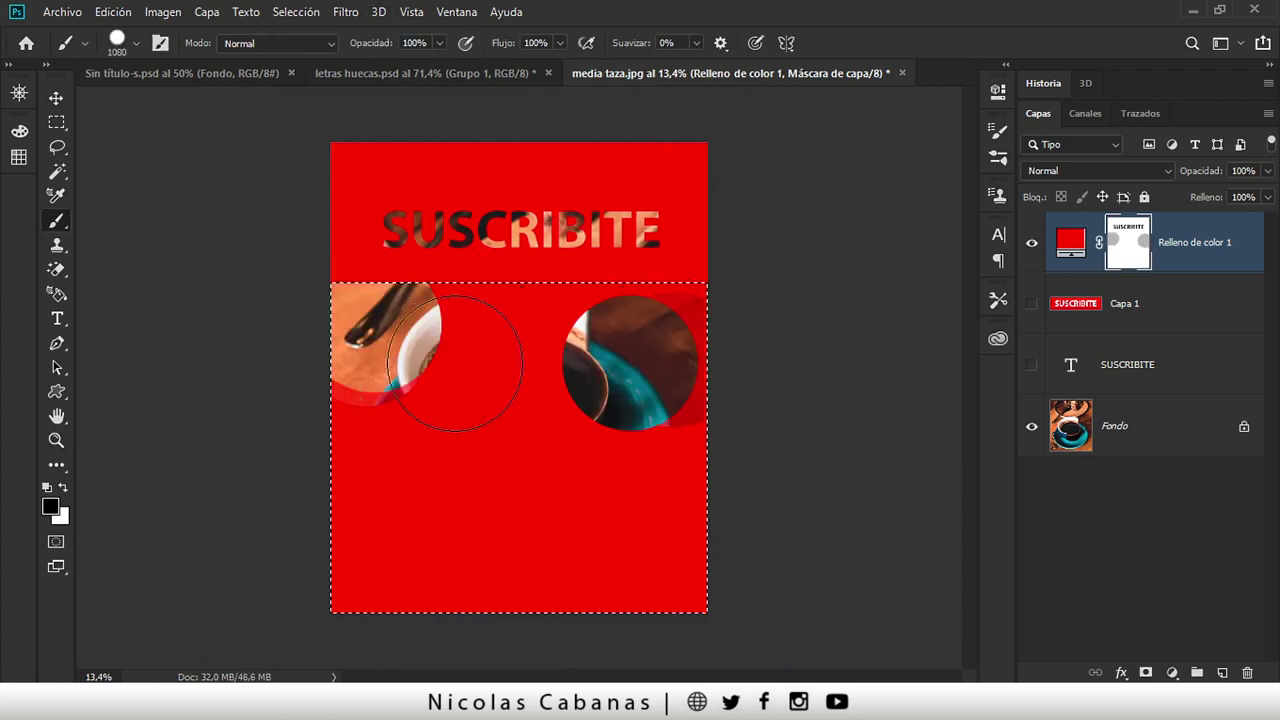
left_click(517, 364)
left_click(445, 400)
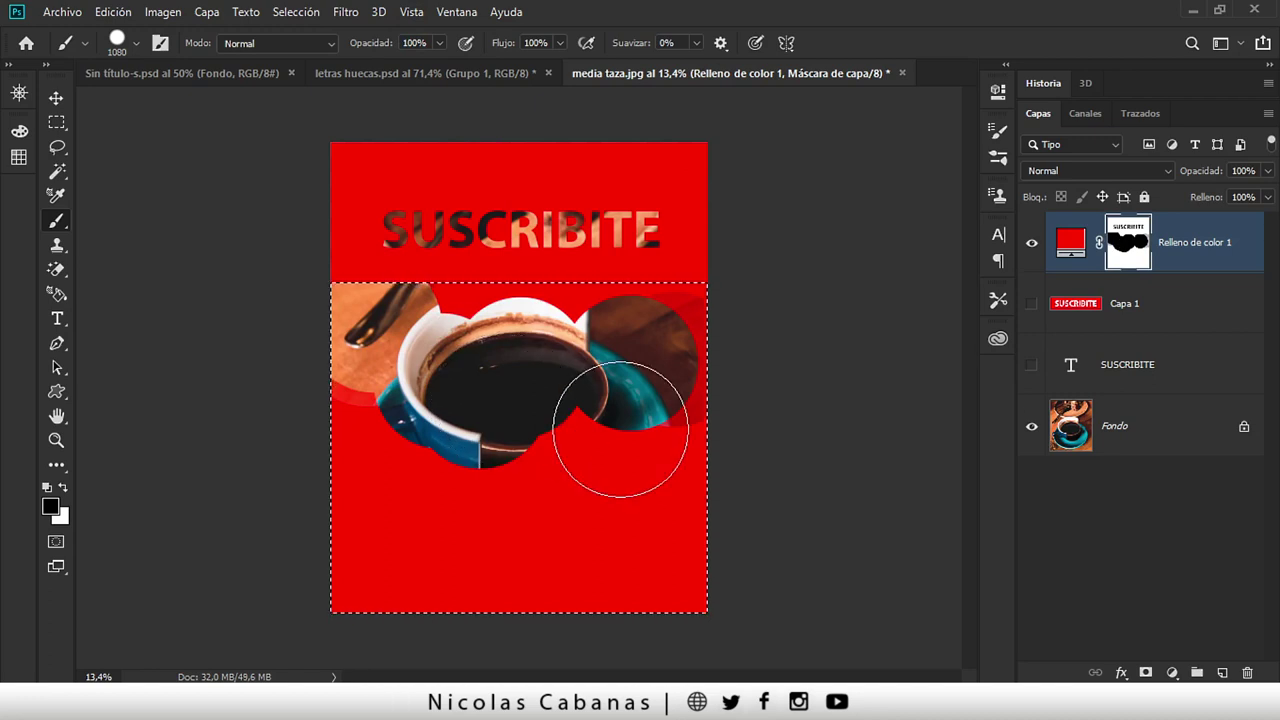
key("alt+BackSpace")
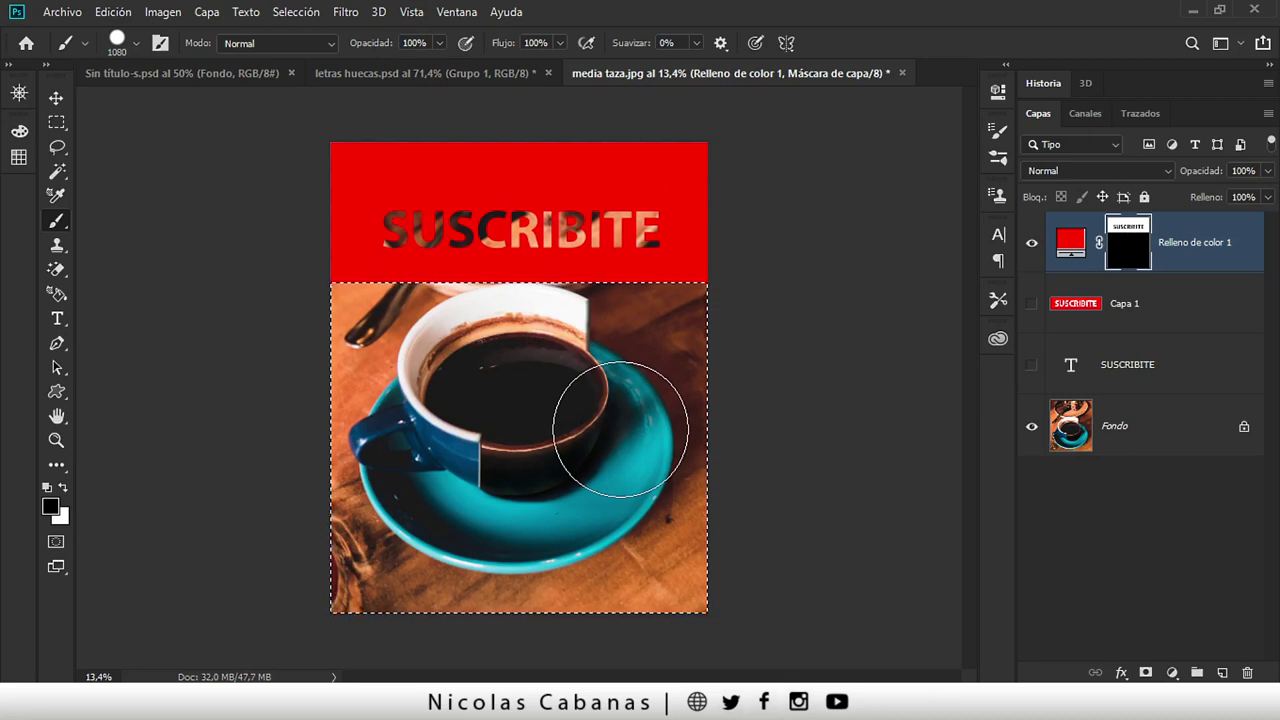
key("ctrl+d")
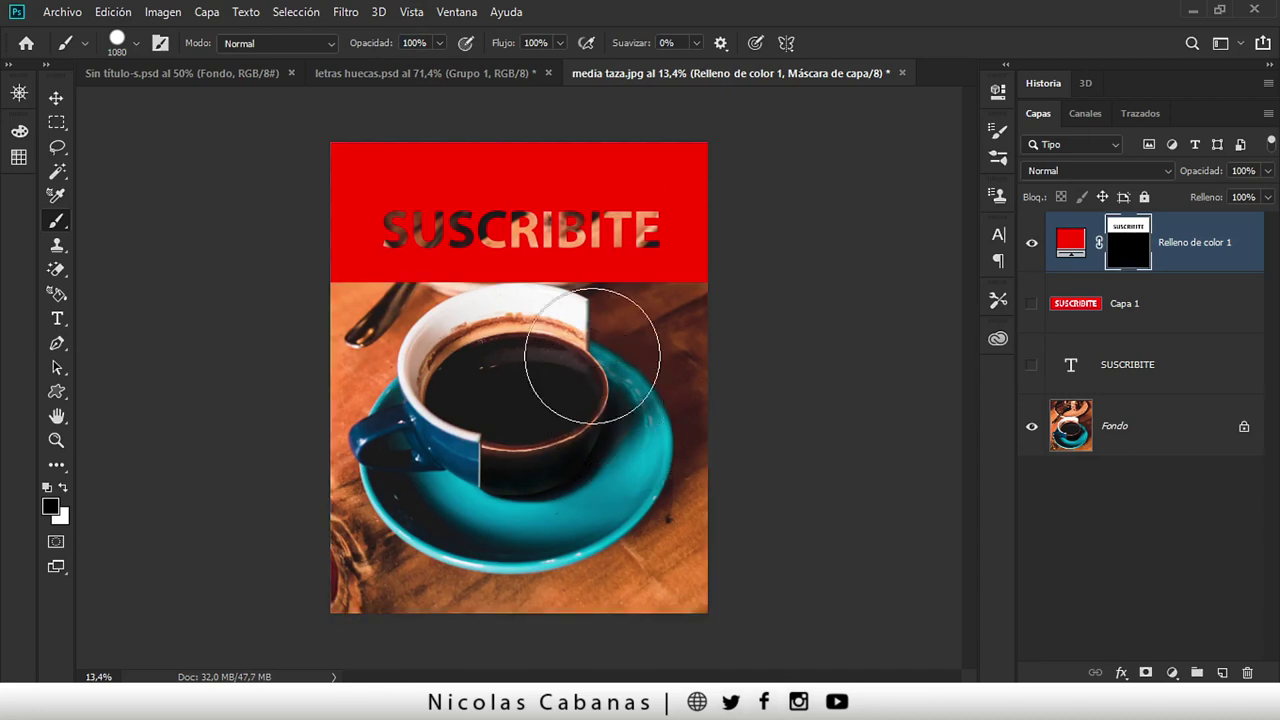
key("z")
left_click_drag(546, 245, 620, 251)
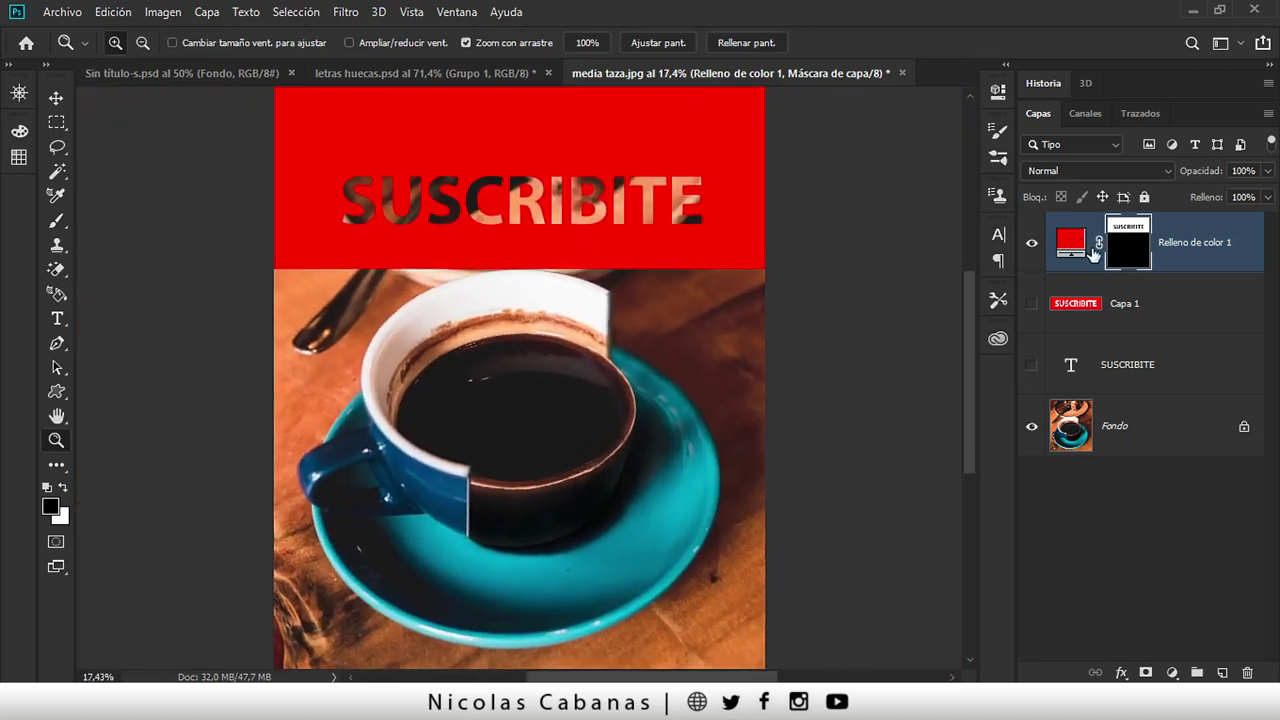
- Marquee the left half of the photo and fill the mask white to restore the red fill there
key("m")
scroll(465, 240, "down", 1)
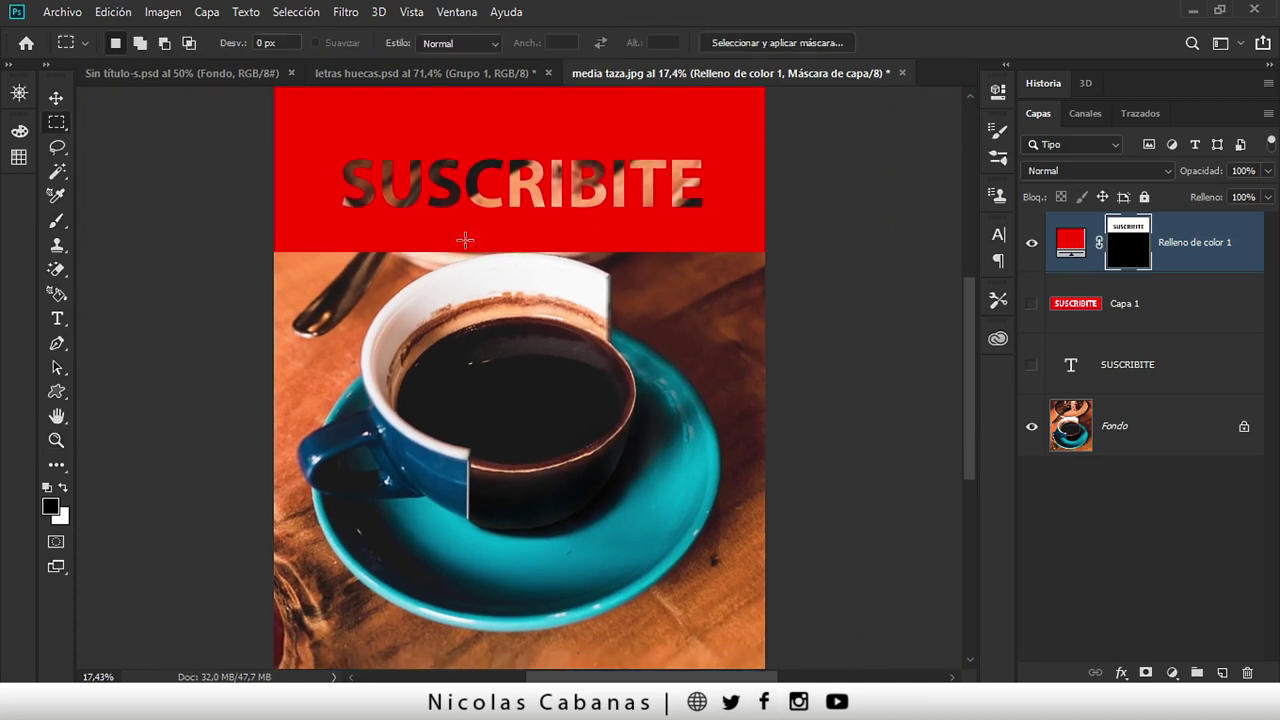
left_click_drag(274, 326, 288, 283)
left_click_drag(288, 170, 555, 667)
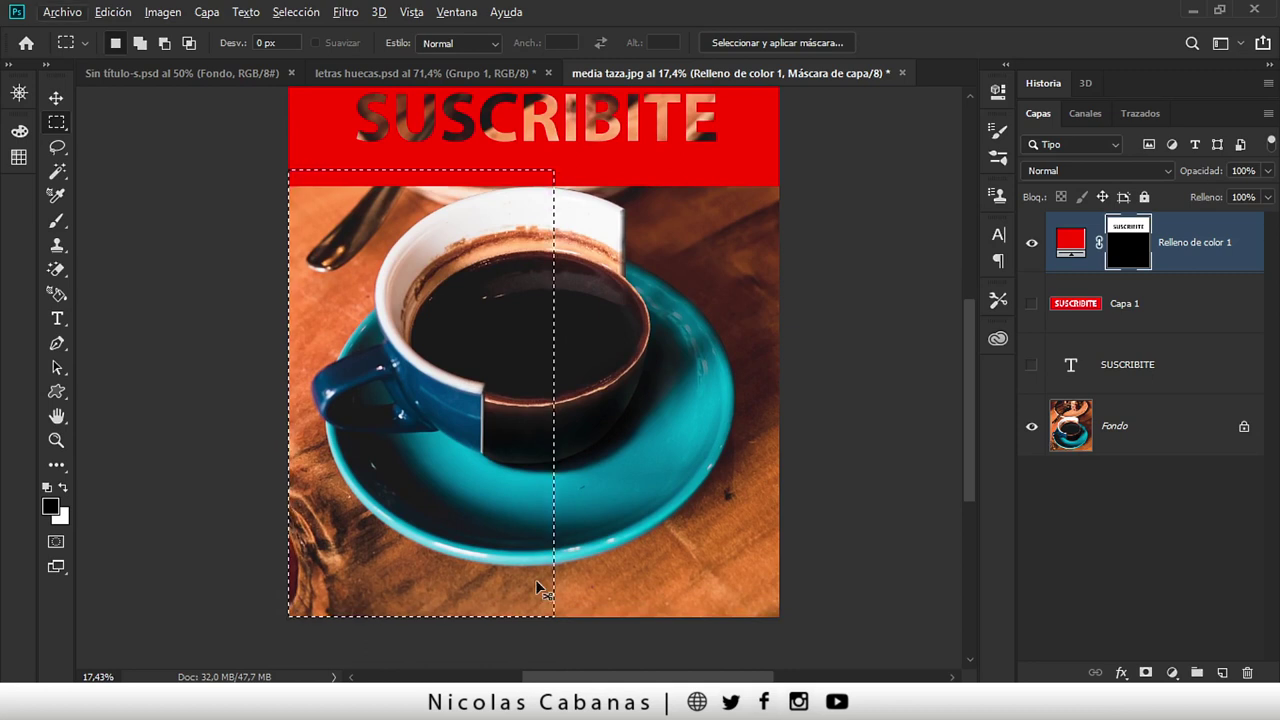
key("ctrl+BackSpace")
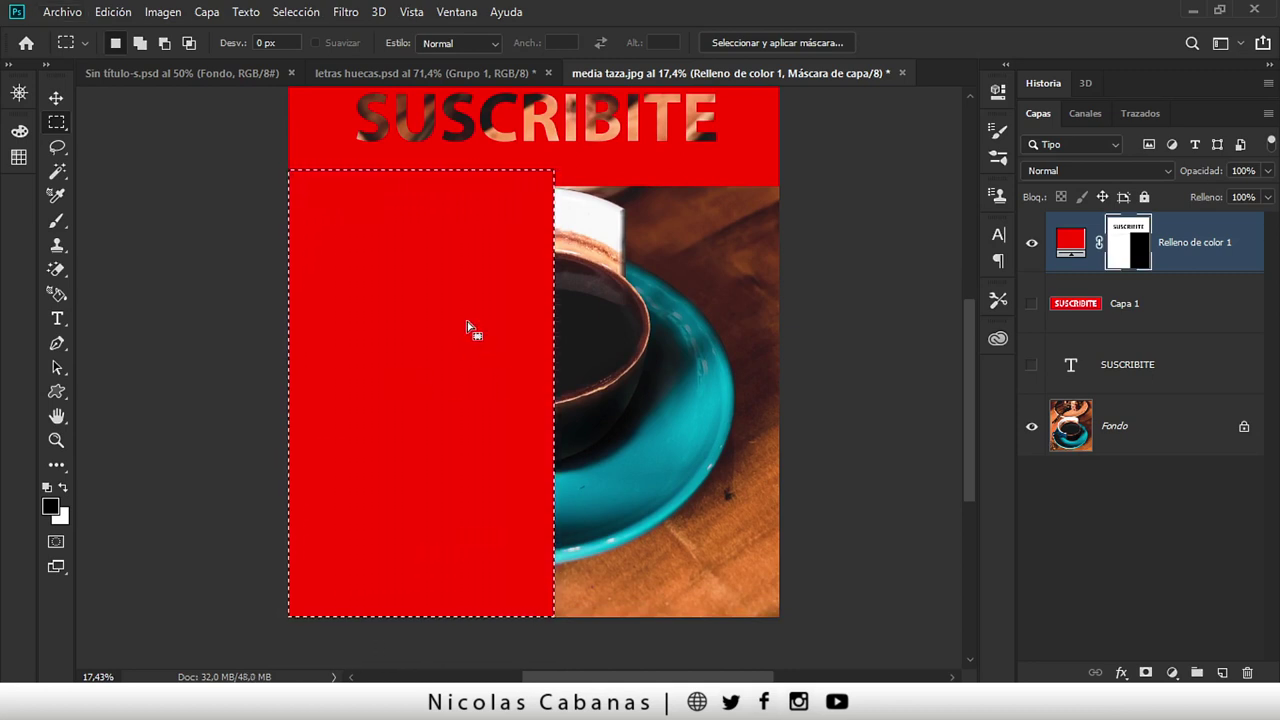
key("ctrl+d")
- Reselect the left half, fill it black to reveal the photo, and move the red fill layer up
scroll(495, 280, "up", 2)
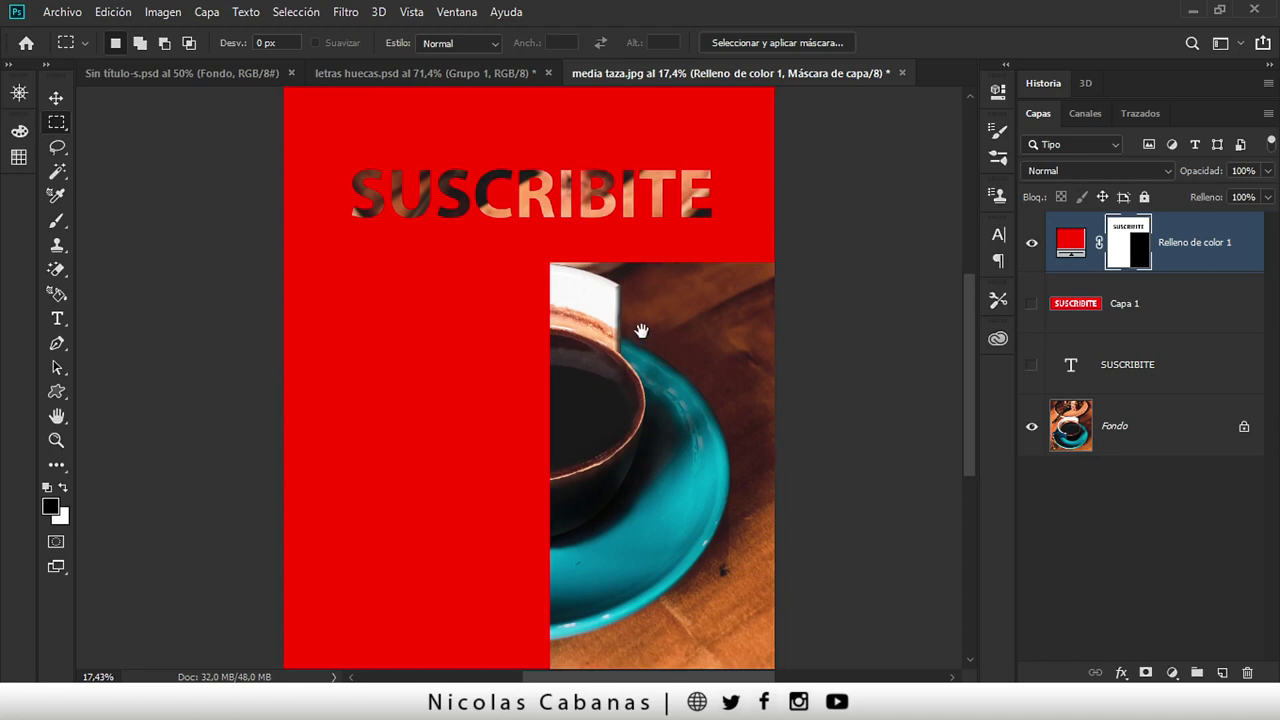
key("ctrl+shift+d")
key("alt+BackSpace")
key("ctrl+d")
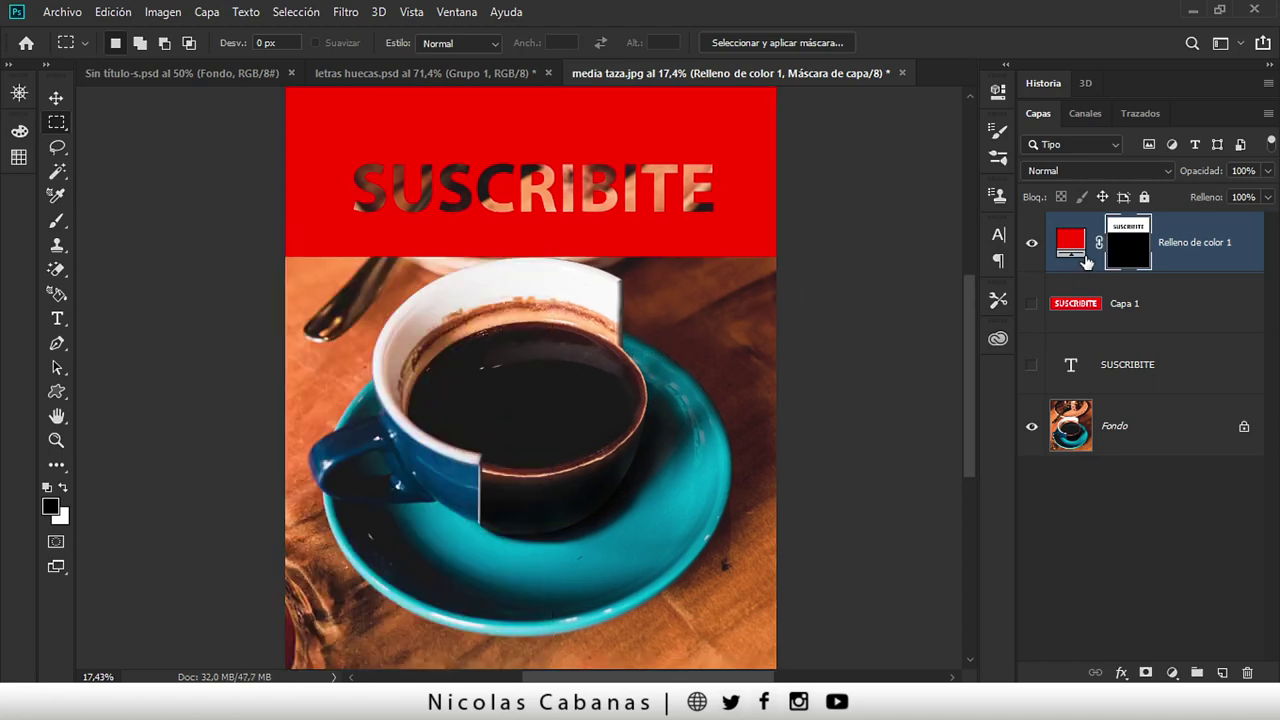
left_click(66, 99)
mouse_move(489, 183)
left_mouse_down()
mouse_move(563, 214)
mouse_move(551, 415)
mouse_move(238, 265)
mouse_move(560, 190)
mouse_move(628, 396)
mouse_move(290, 280)
mouse_move(500, 222)
mouse_move(485, 142)
left_mouse_up()
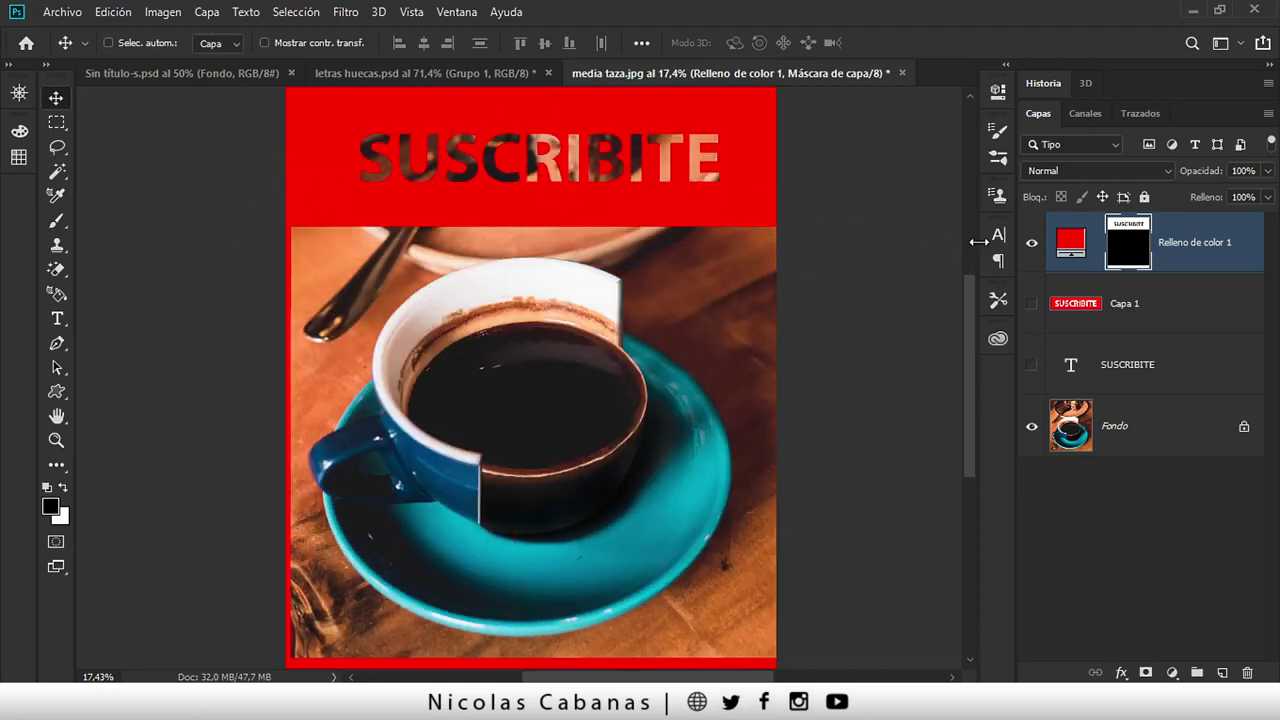
- Show the Capa 1 banner instead of the red fill and move it to the top of the poster
left_click(1031, 303)
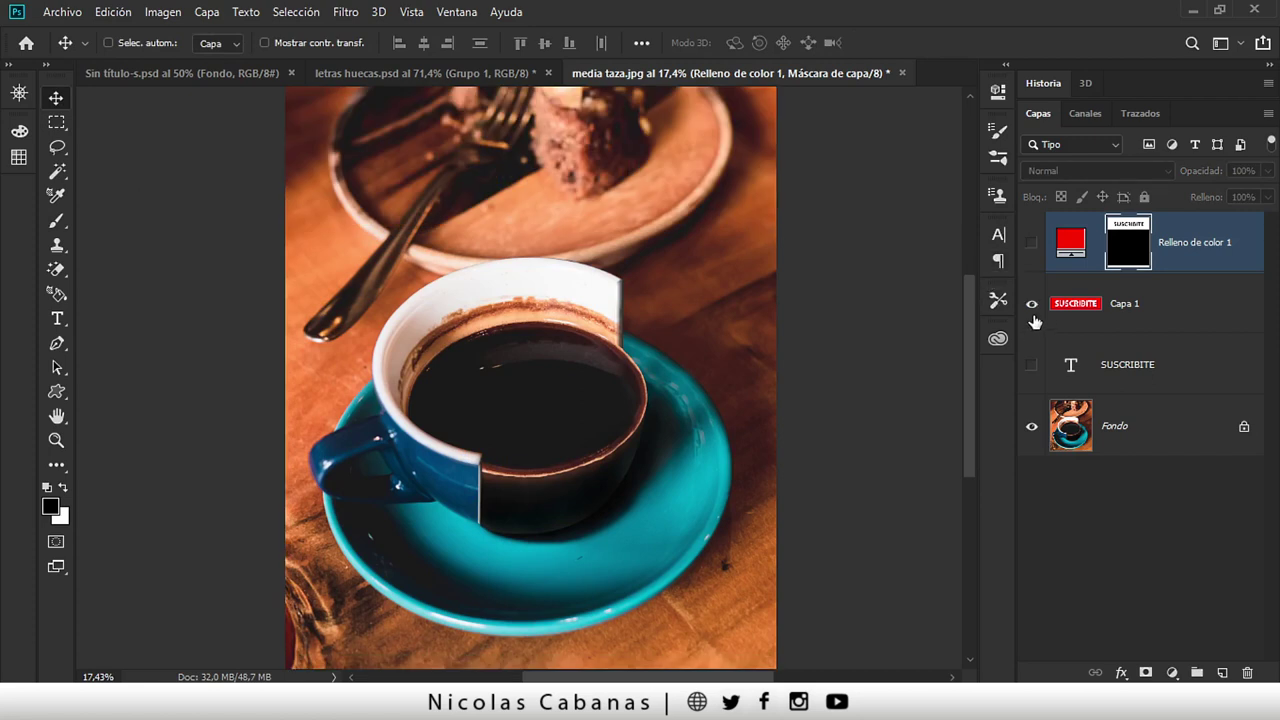
left_click(1150, 310)
mouse_move(566, 330)
left_mouse_down()
mouse_move(550, 193)
mouse_move(525, 201)
left_mouse_up()
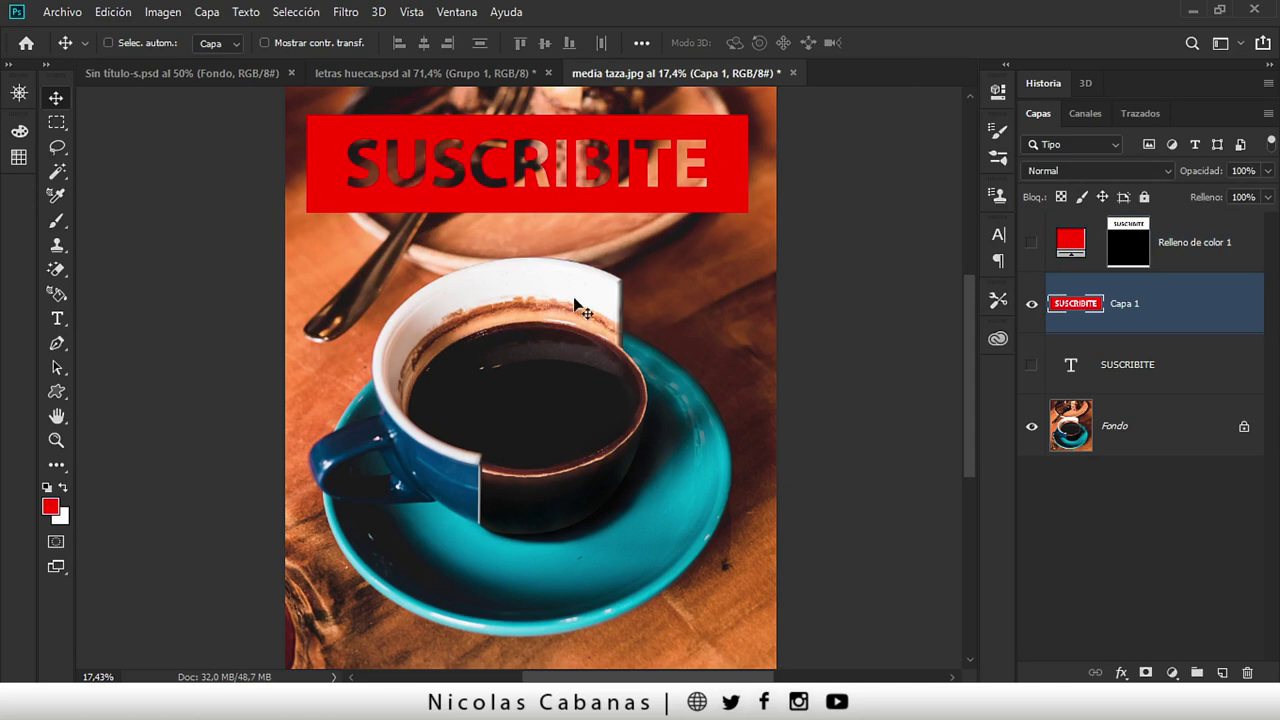
- Group Capa 1, Relleno de color 1 and SUSCRIBITE together as Grupo 1
left_click(1166, 382, "shift")
left_click(1196, 267, "shift")
key("ctrl+g")
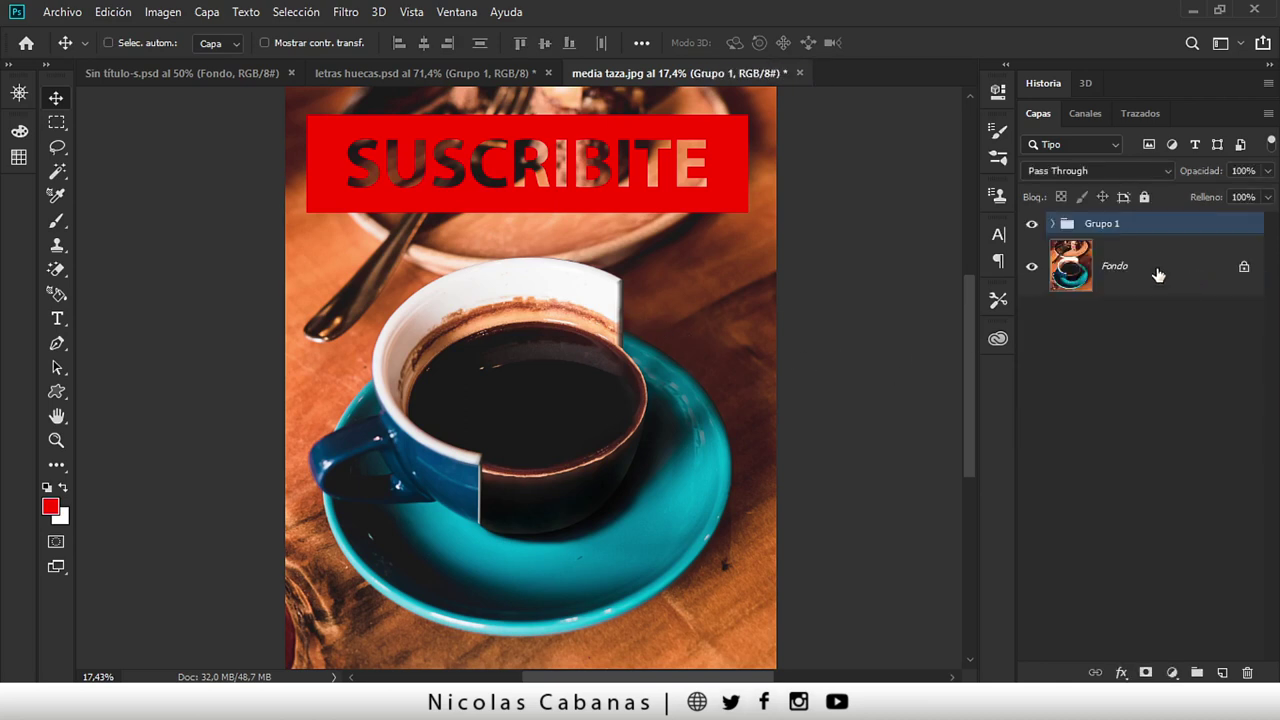
double_click(1103, 225)
- Rename the group 'suscribe', view the whole letras huecas.psd reference, then return to media taza.jpg
type("suscribe")
key("Return")
left_click(363, 72)
key("z")
left_click_drag(548, 278, 517, 347)
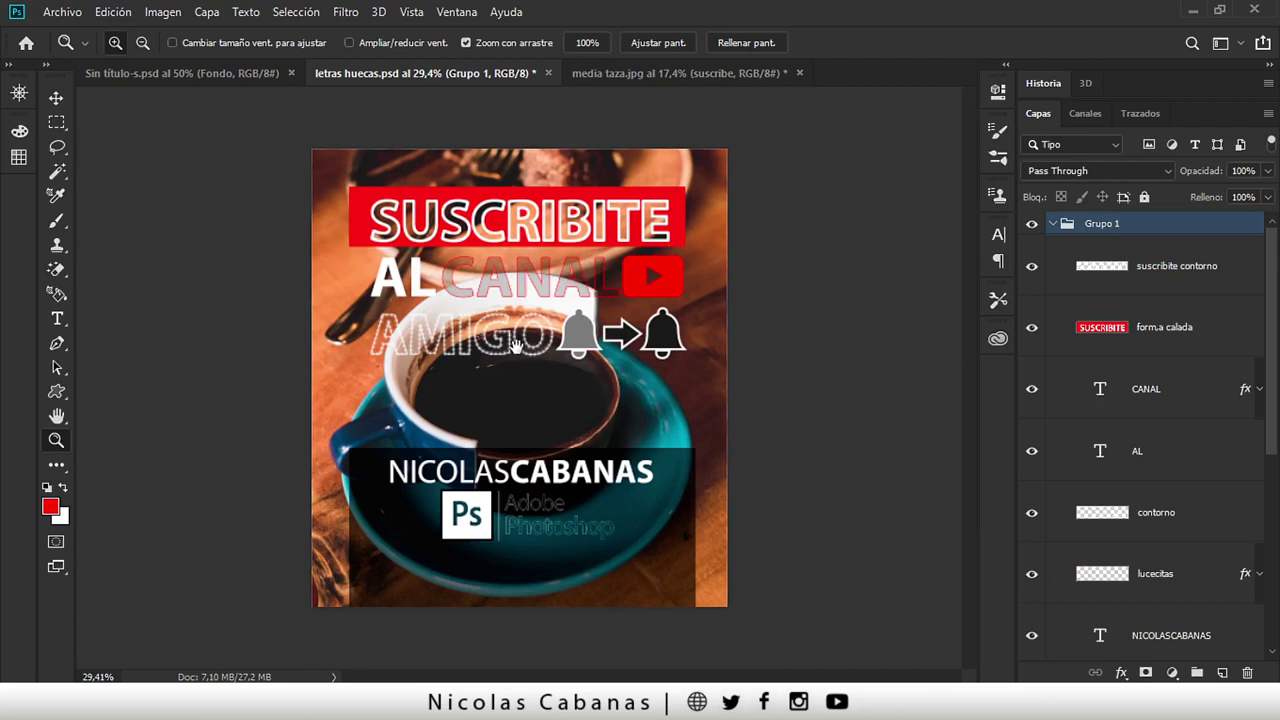
left_click_drag(556, 287, 575, 289)
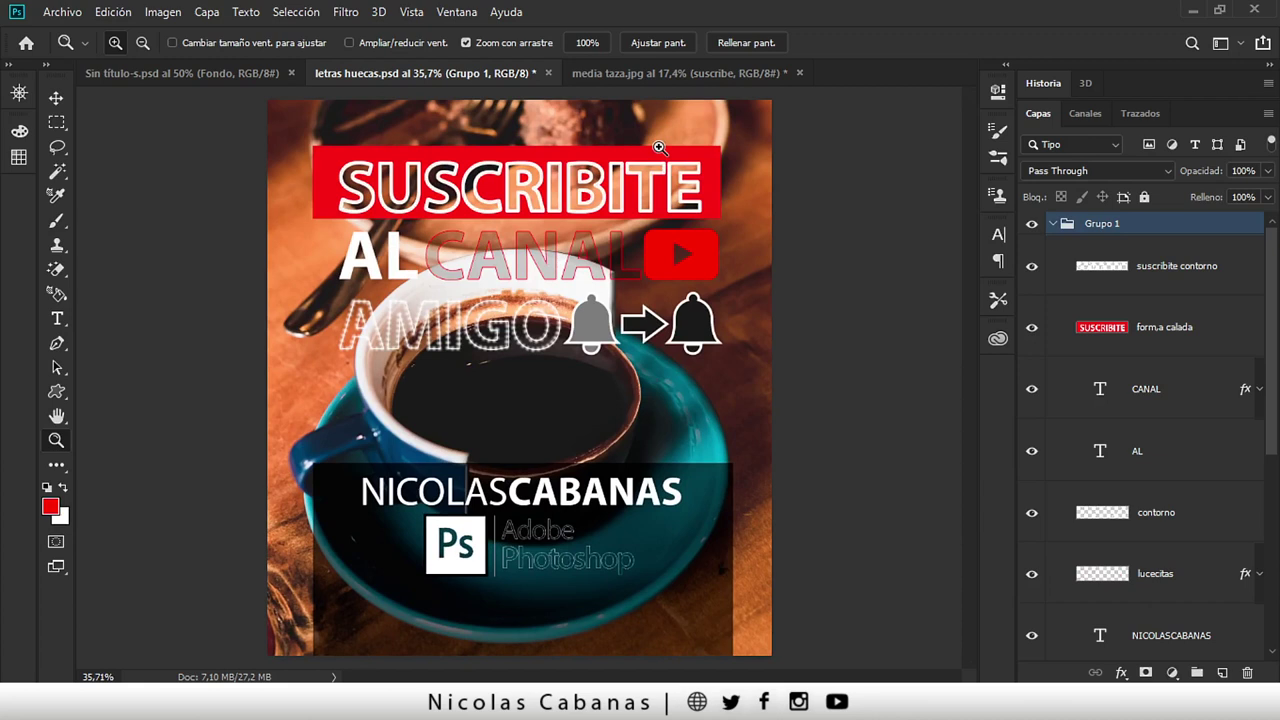
left_click(661, 78)
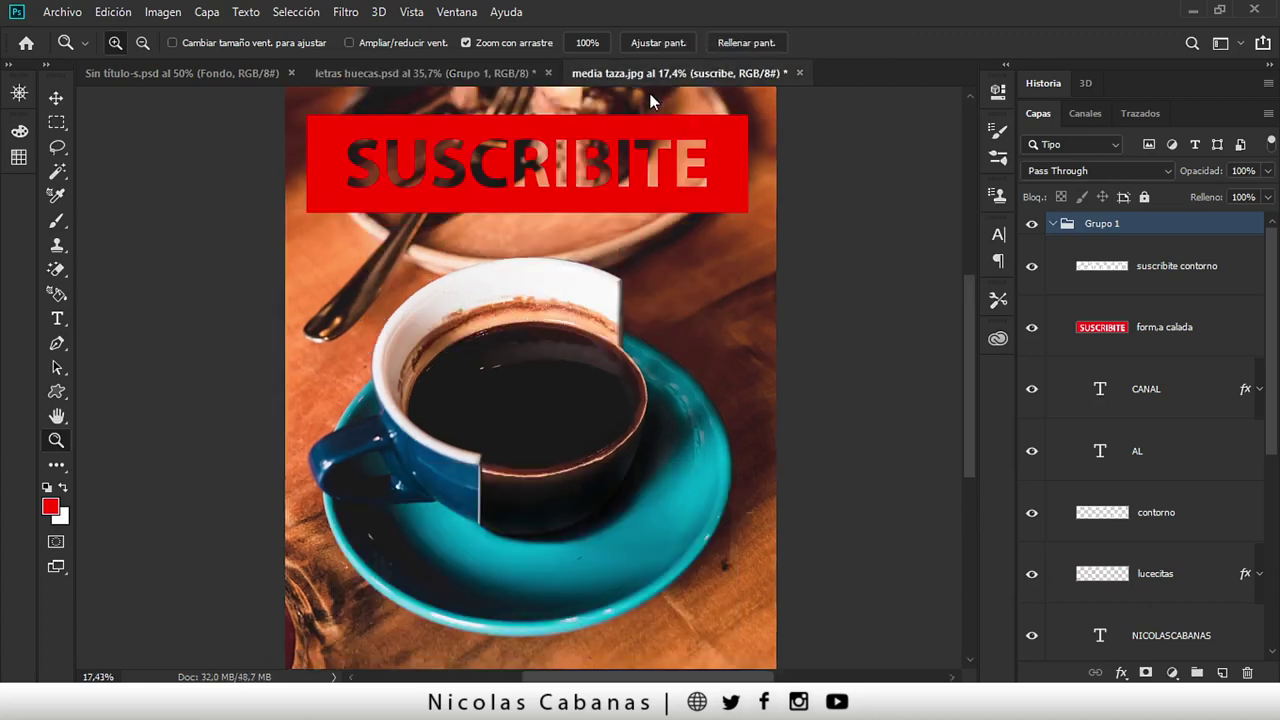
- Add a white bold AL text layer, enlarge it to 617 pt and place it below the banner
key("t")
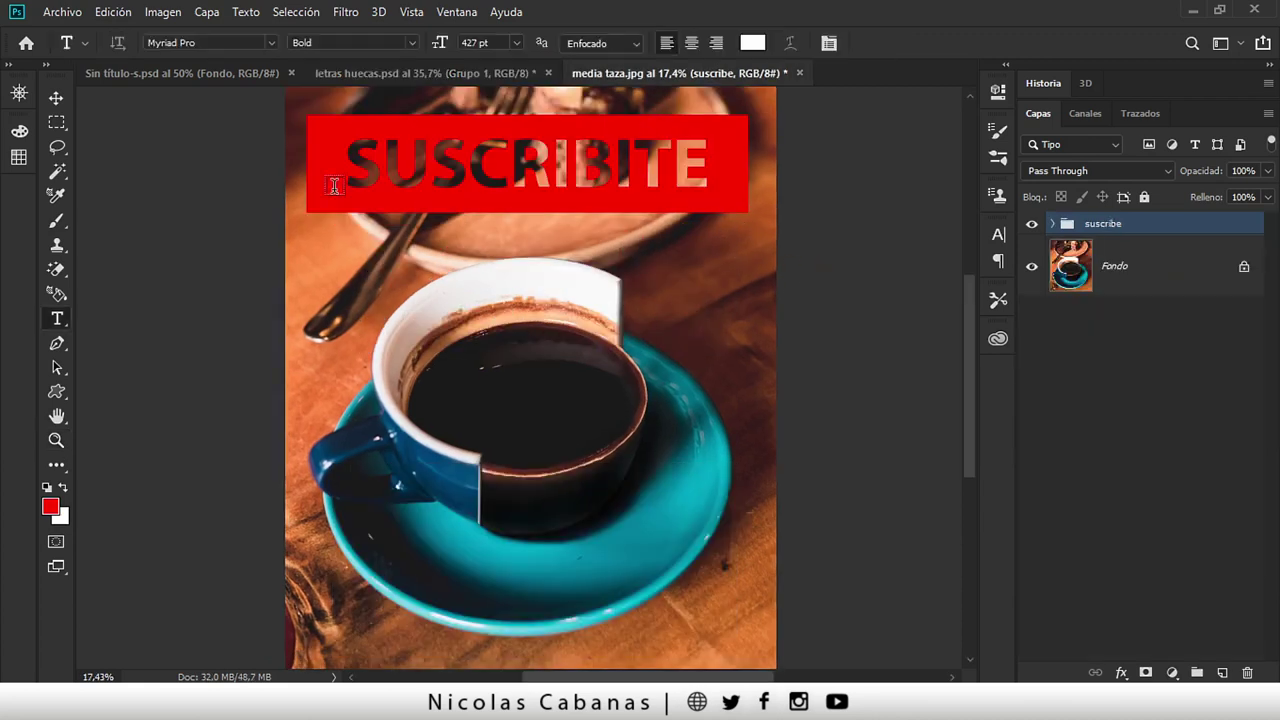
left_click(341, 298)
type("AL")
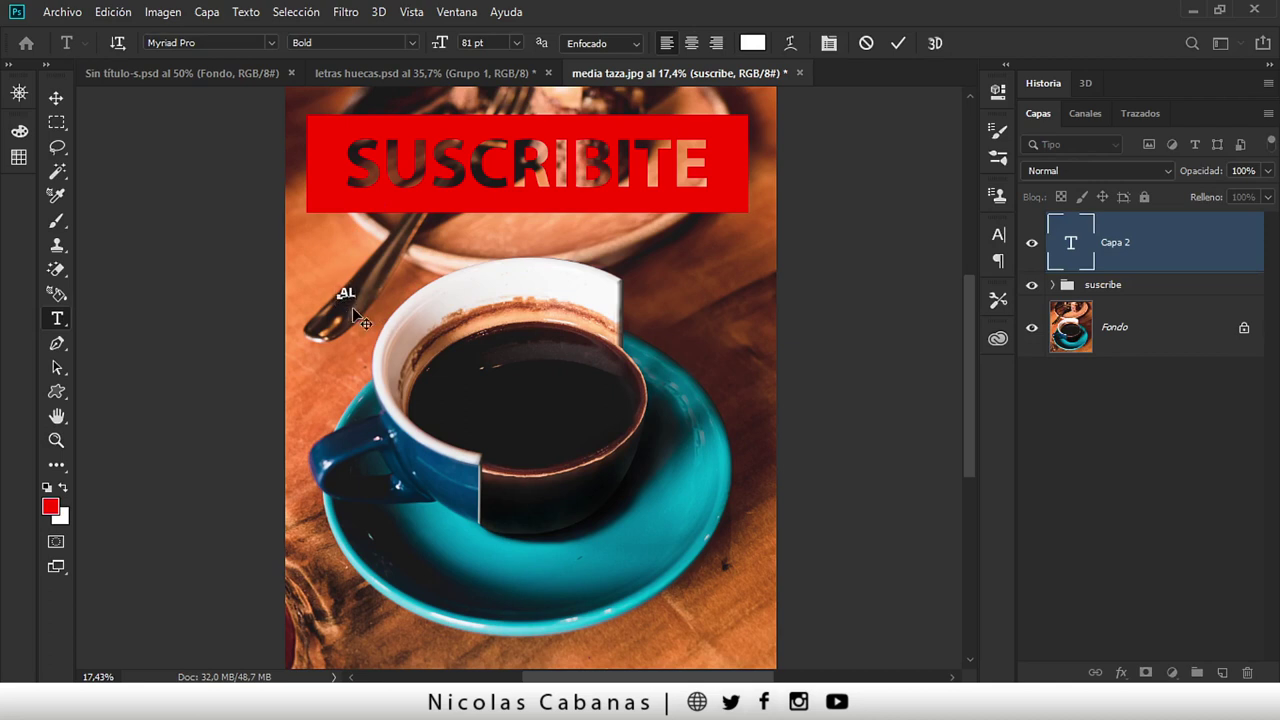
key("ctrl+a")
mouse_move(440, 43)
left_mouse_down()
mouse_move(540, 42)
mouse_move(870, 101)
left_mouse_up()
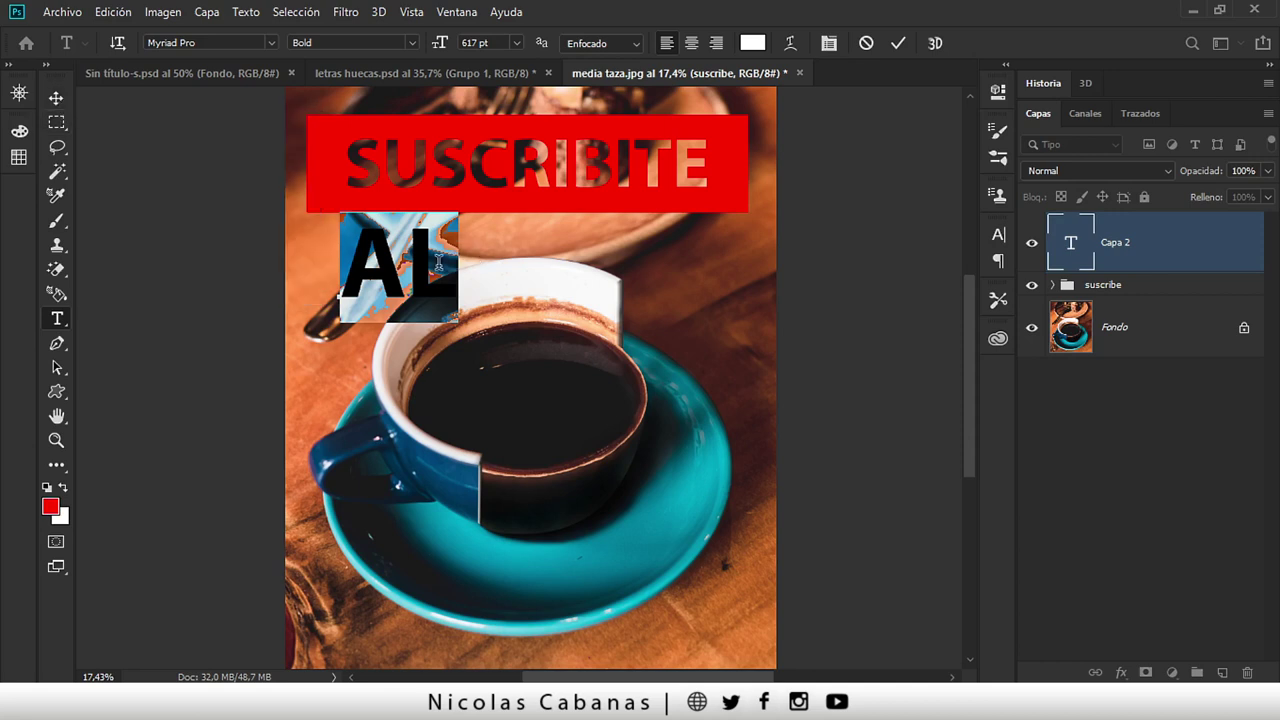
left_click_drag(424, 250, 374, 262)
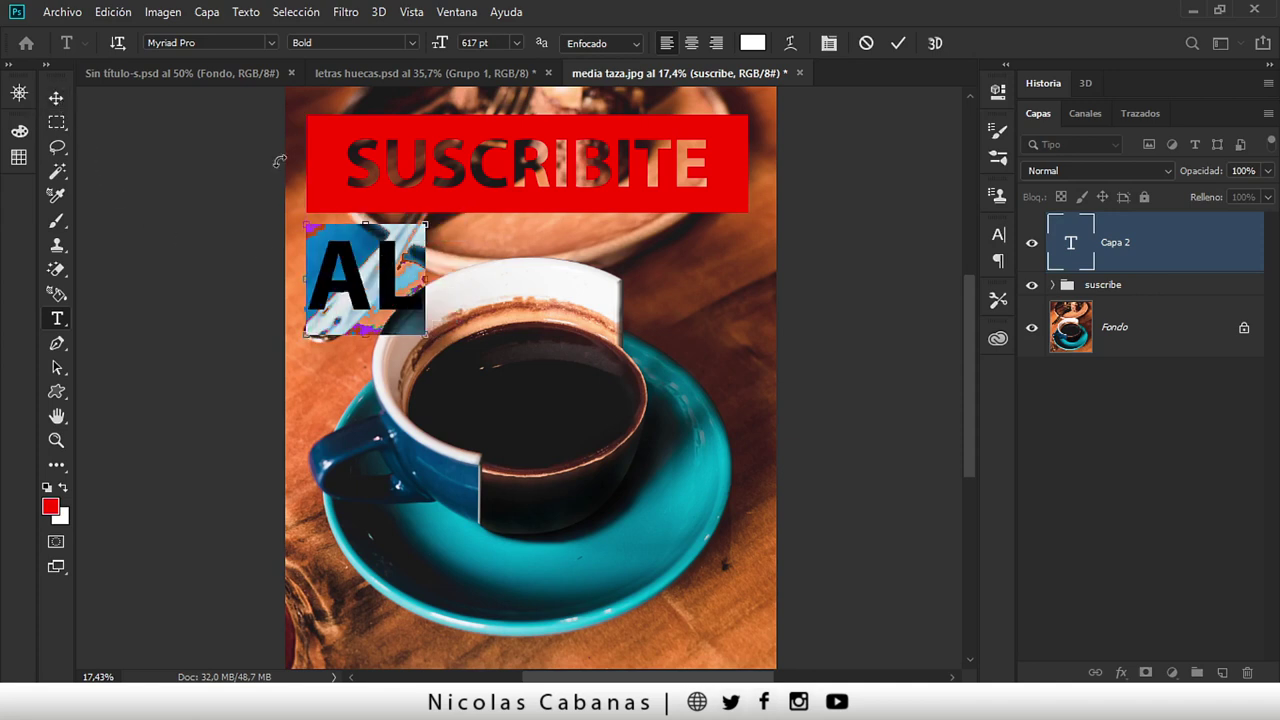
left_click(897, 44)
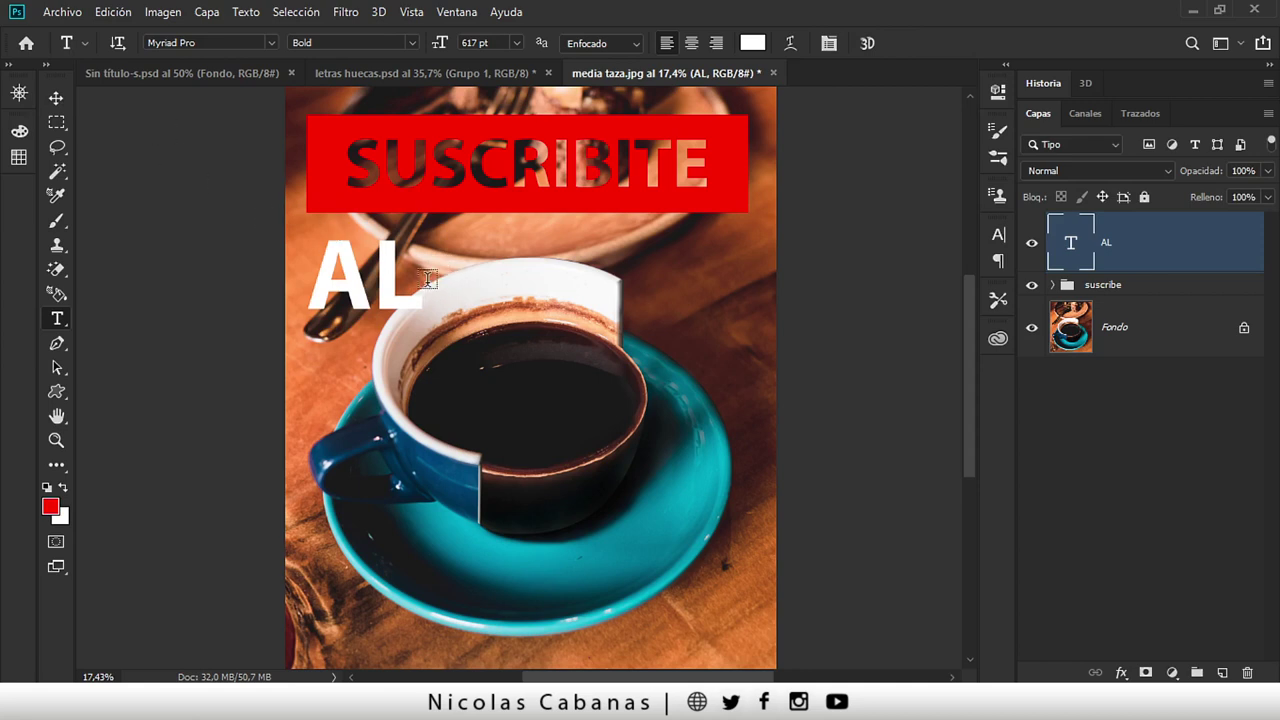
- Create and then delete a stray 'sdsdsdsd' test text layer
left_click(495, 288)
type("sdsdsdsd")
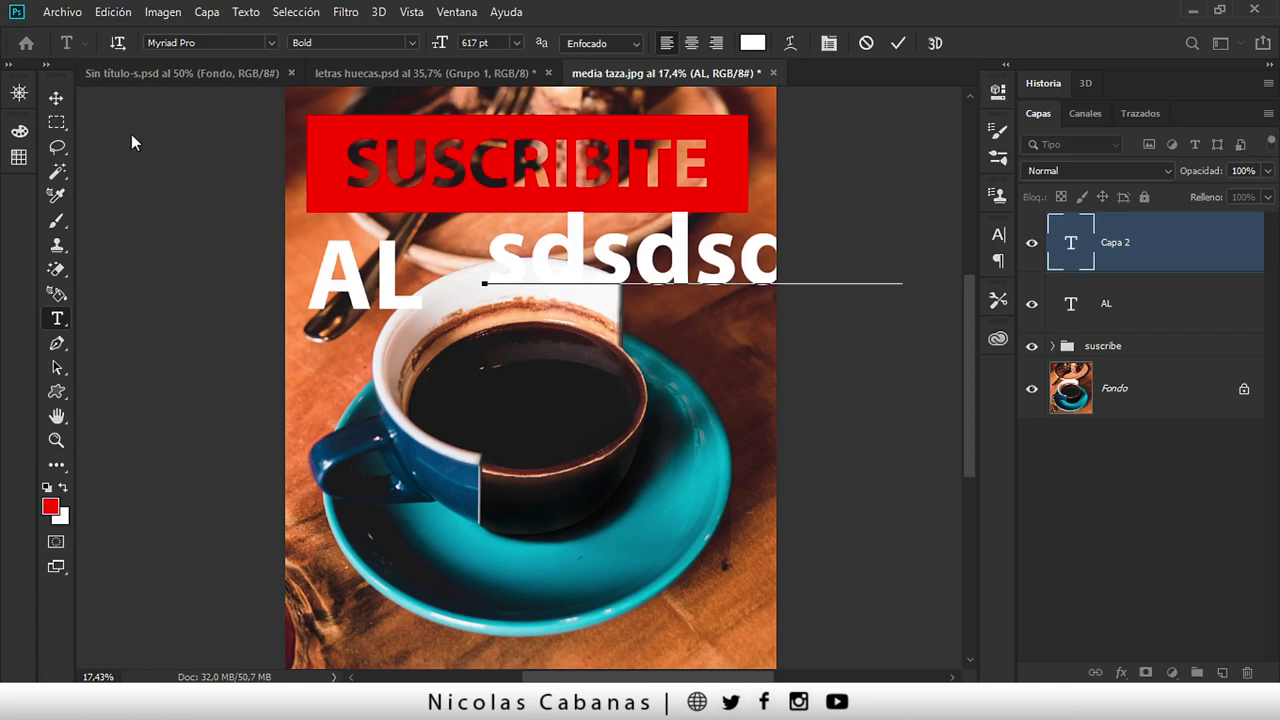
left_click(62, 97)
key("Delete")
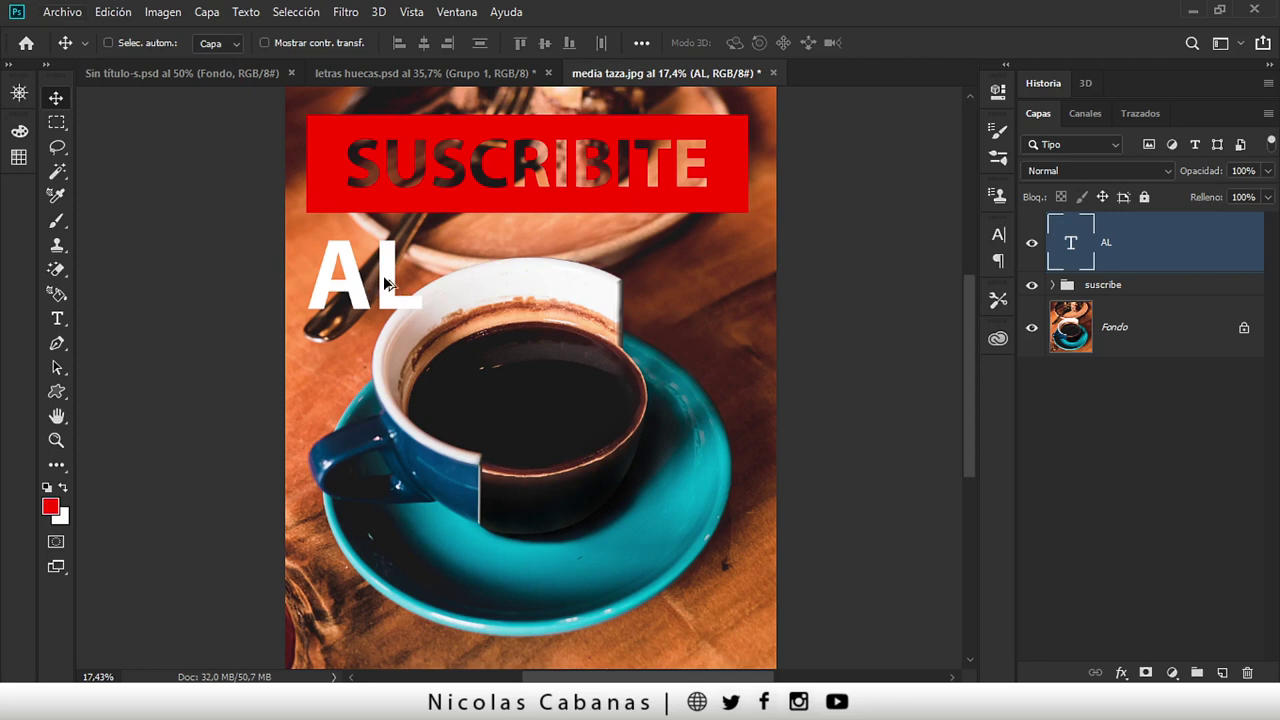
- Duplicate AL to its right, retype the copy as CANAL, and compare against the letras huecas reference
left_click_drag(383, 275, 513, 283)
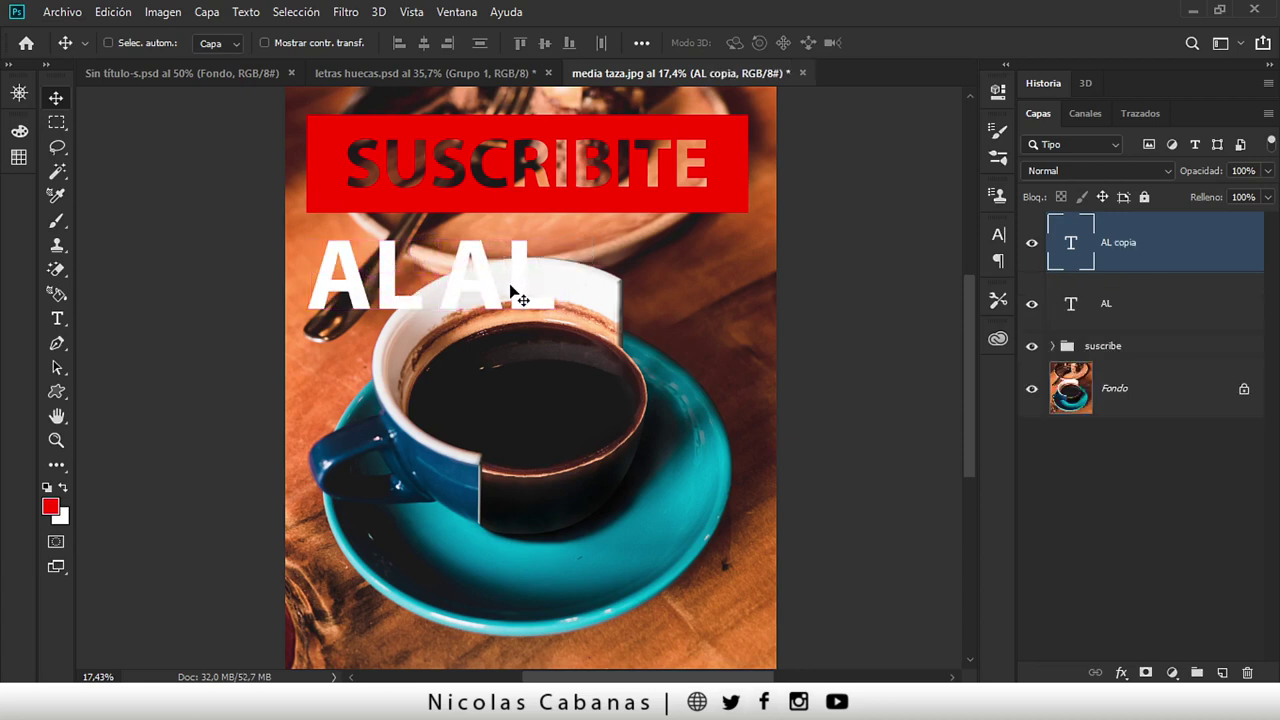
key("t")
left_click(500, 285)
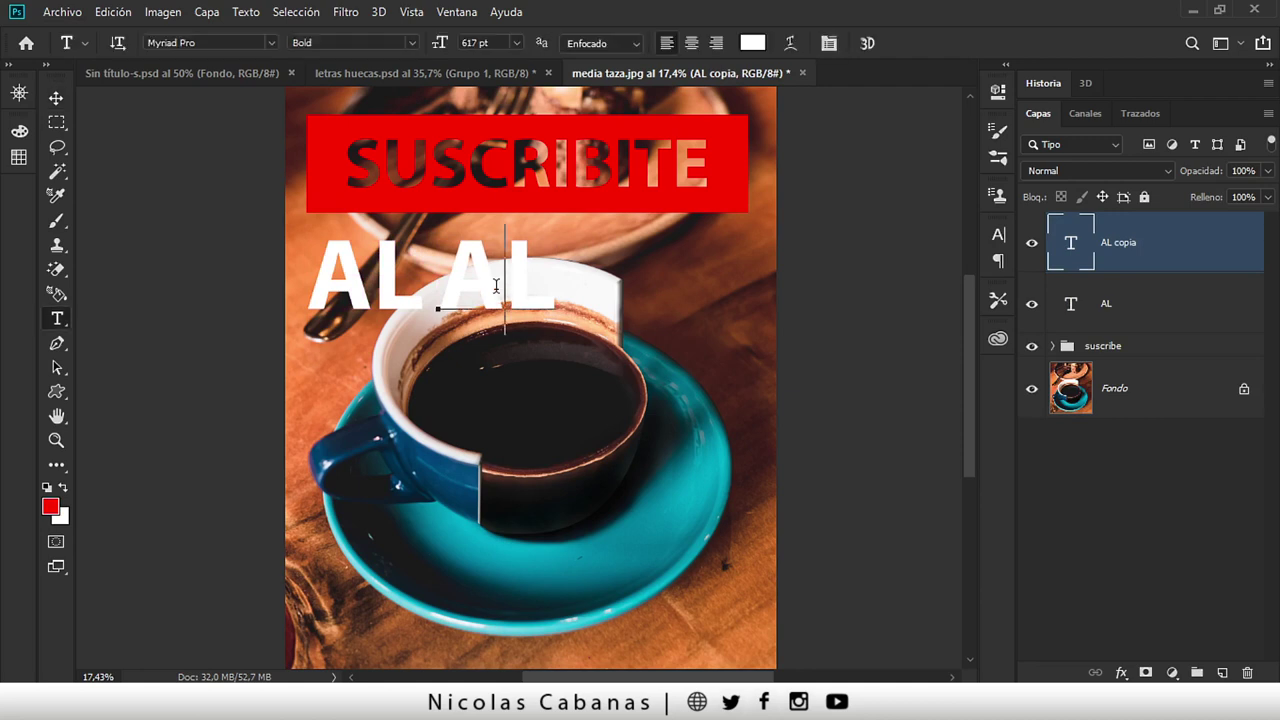
key("ctrl+a")
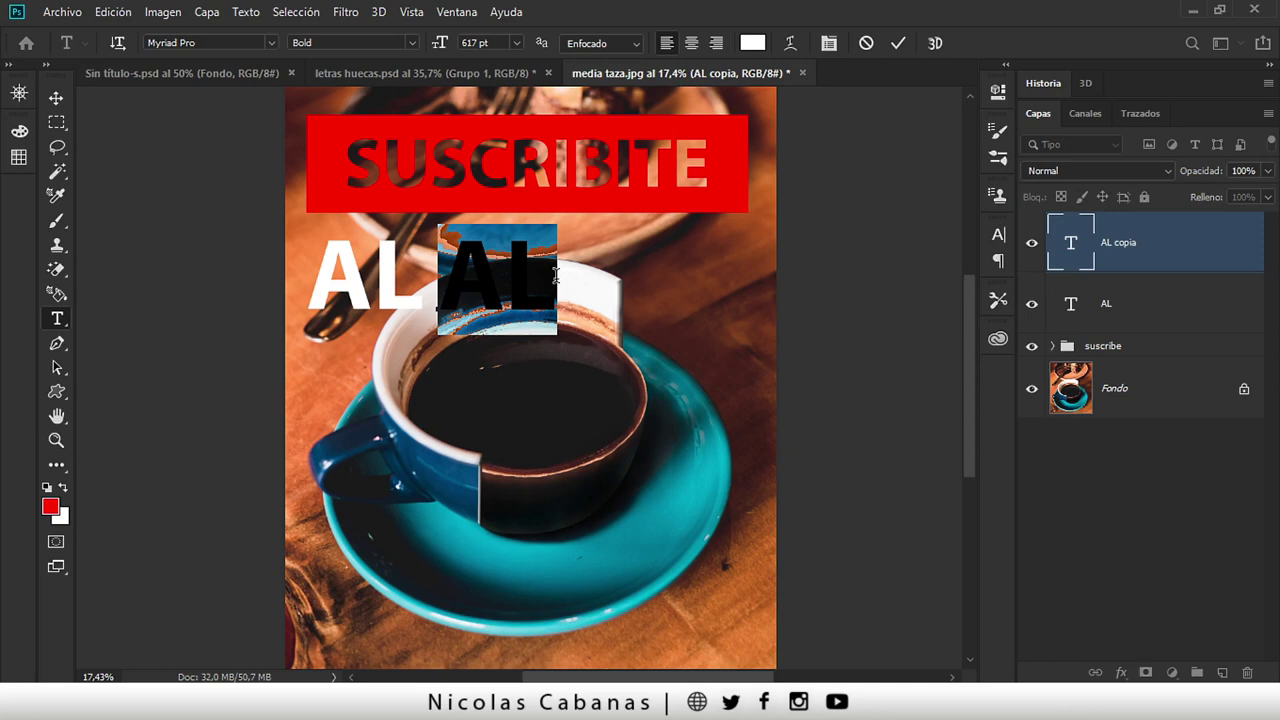
type("CANA")
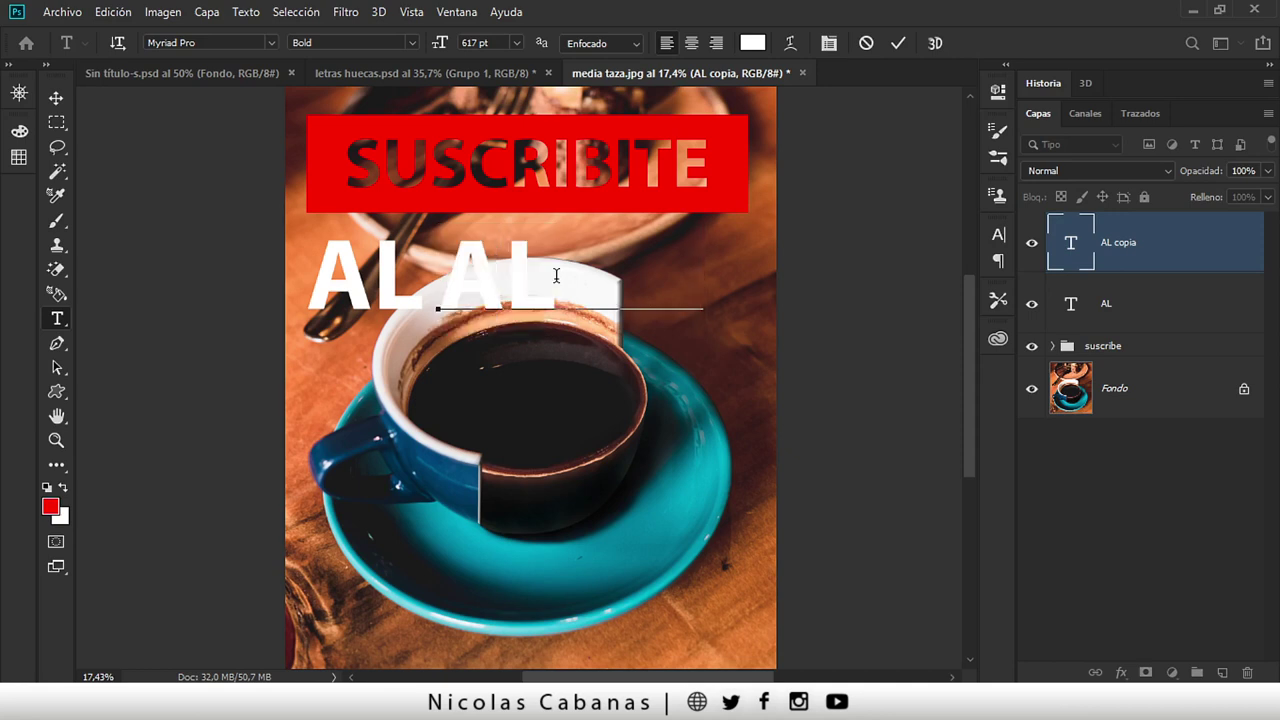
type("L")
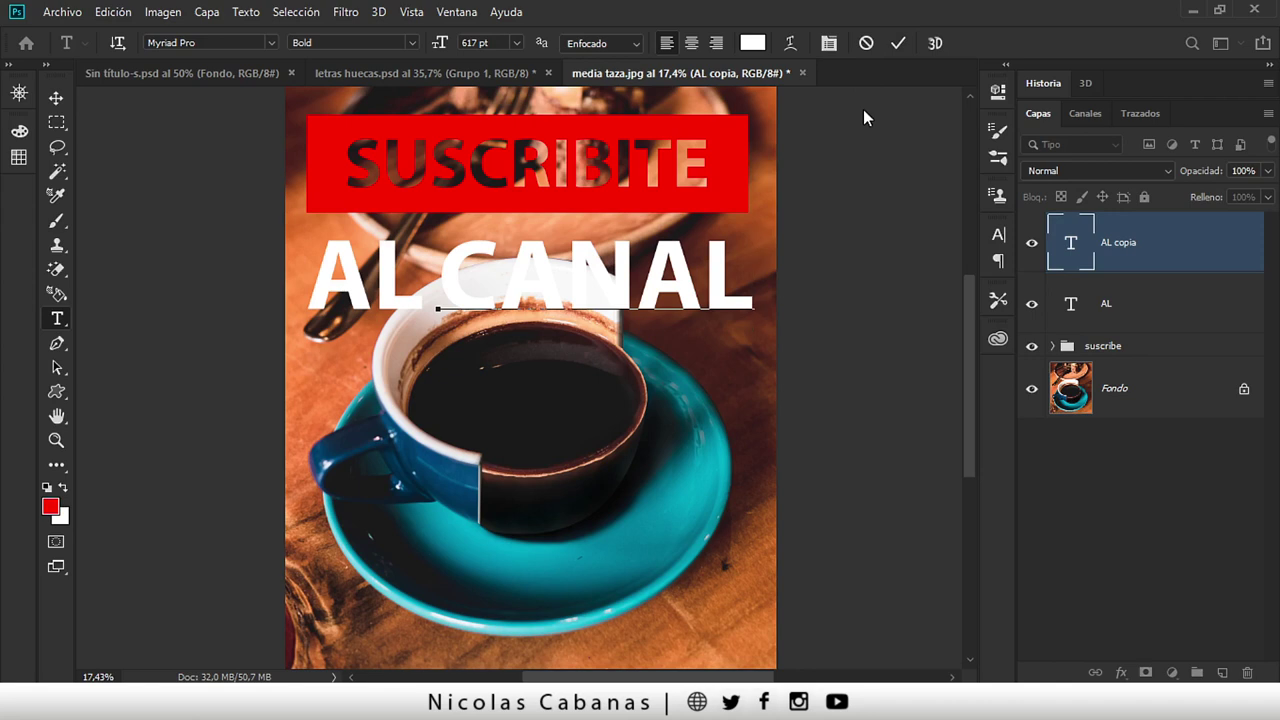
key("ctrl")
key("ctrl+Return")
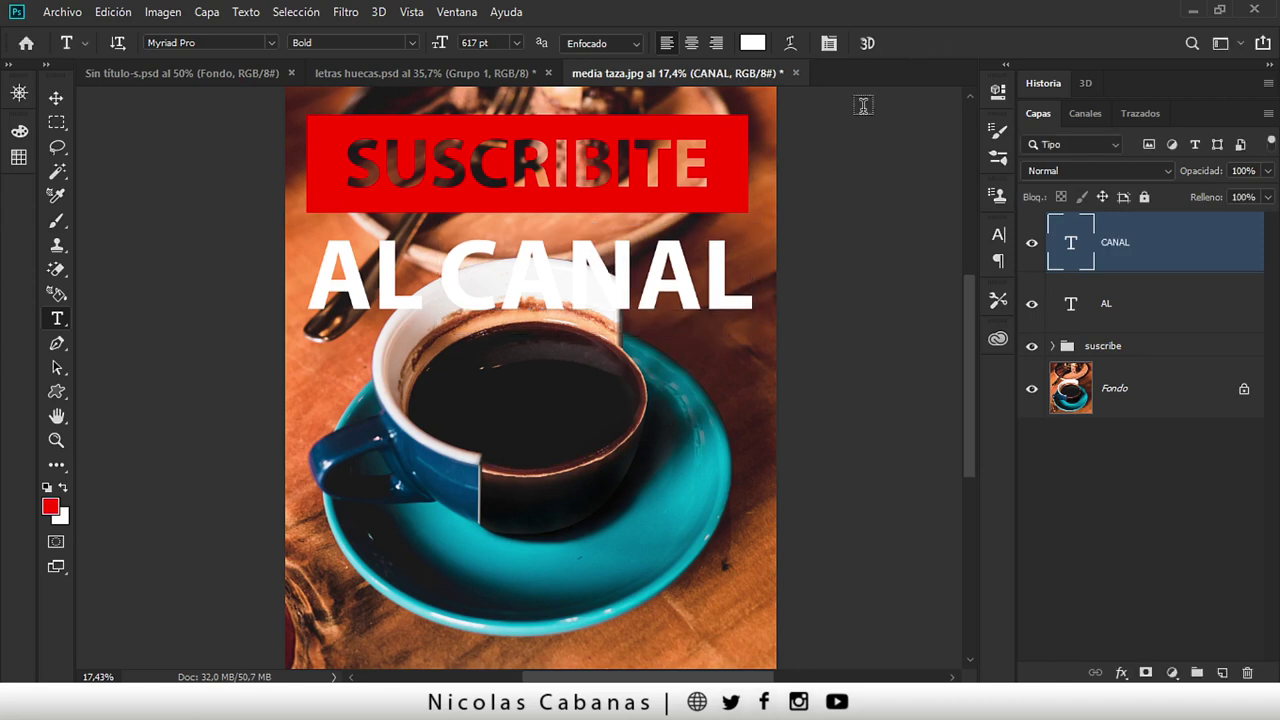
left_click(408, 70)
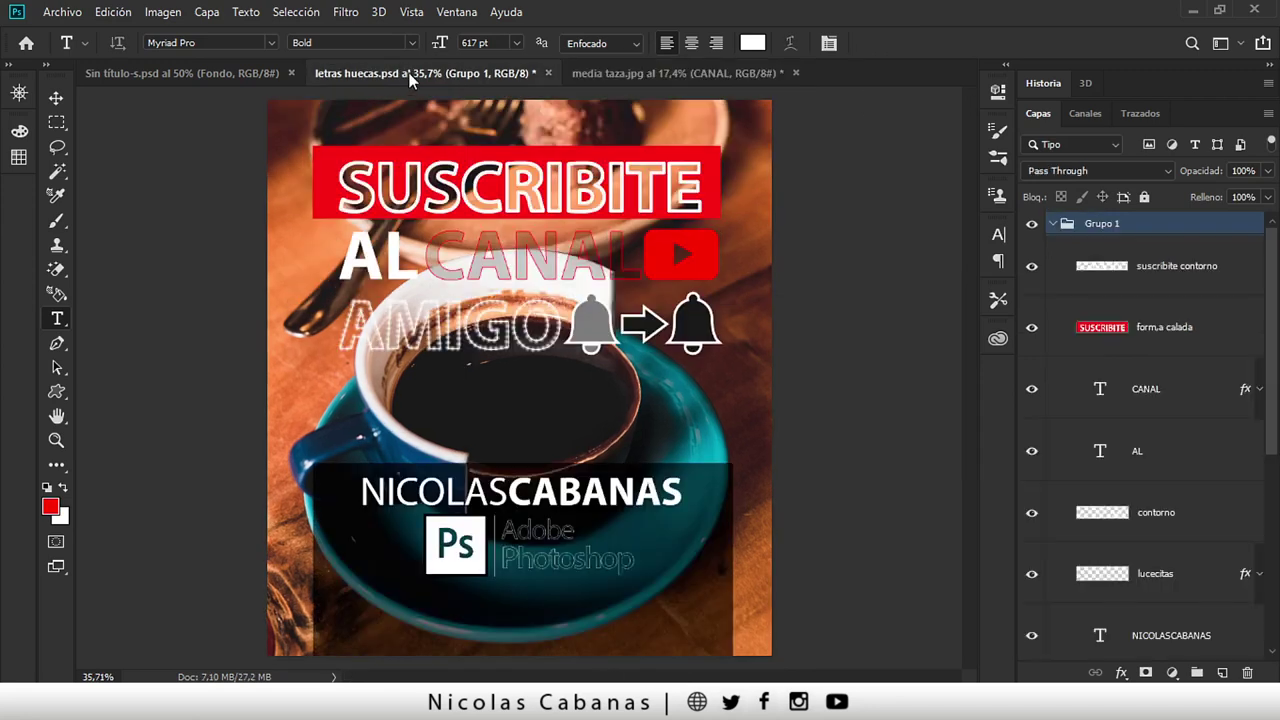
left_click(634, 73)
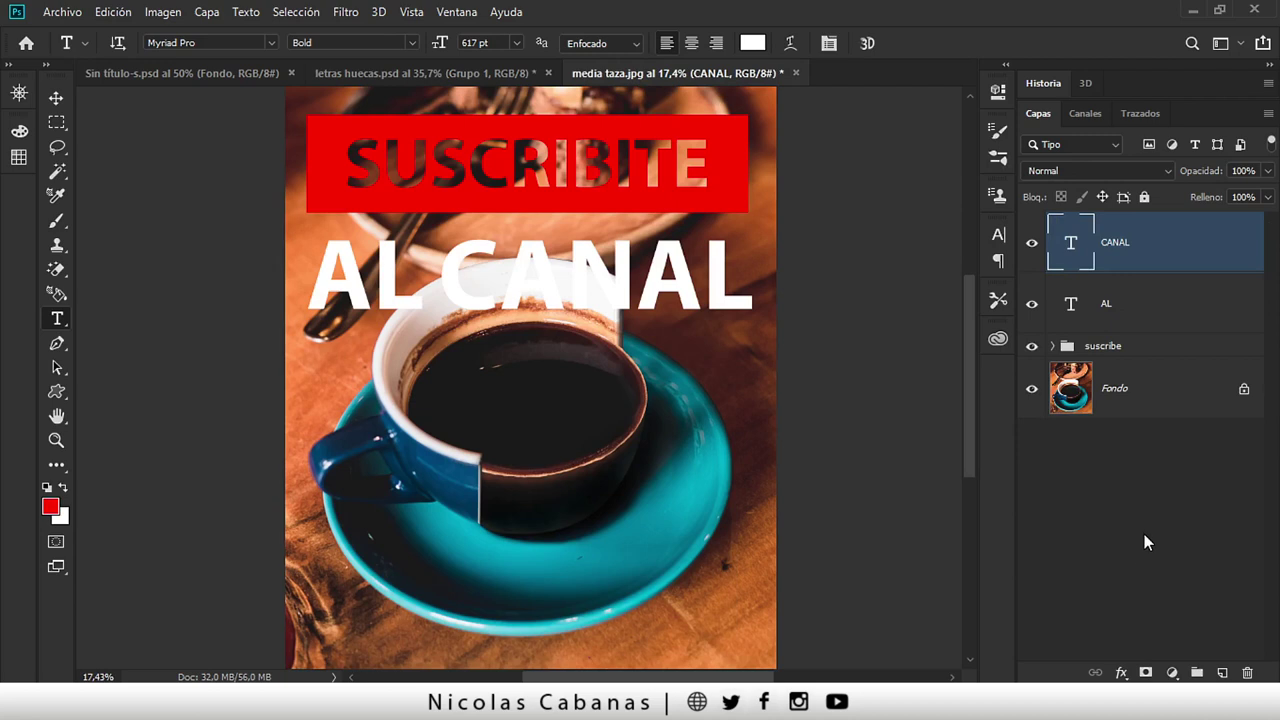
- Give CANAL a Trazo layer style: 35 px, Exterior position, solid red colour
left_click(1121, 673)
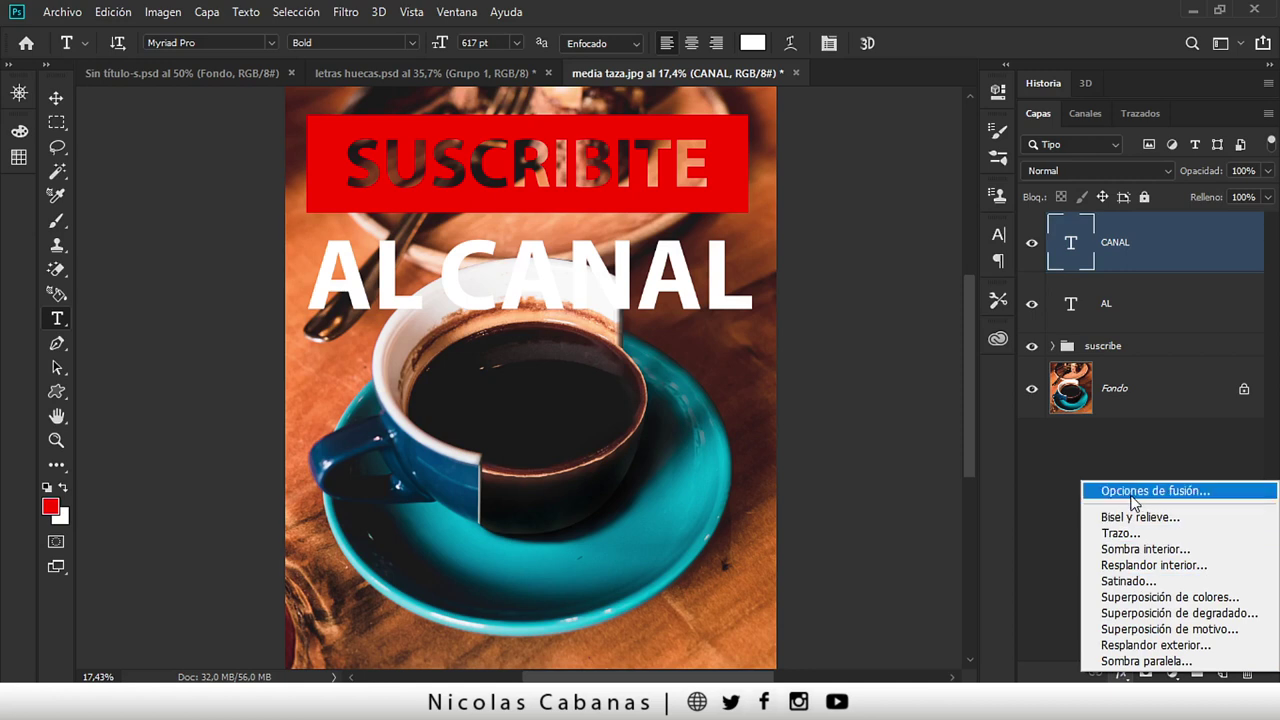
left_click(1128, 536)
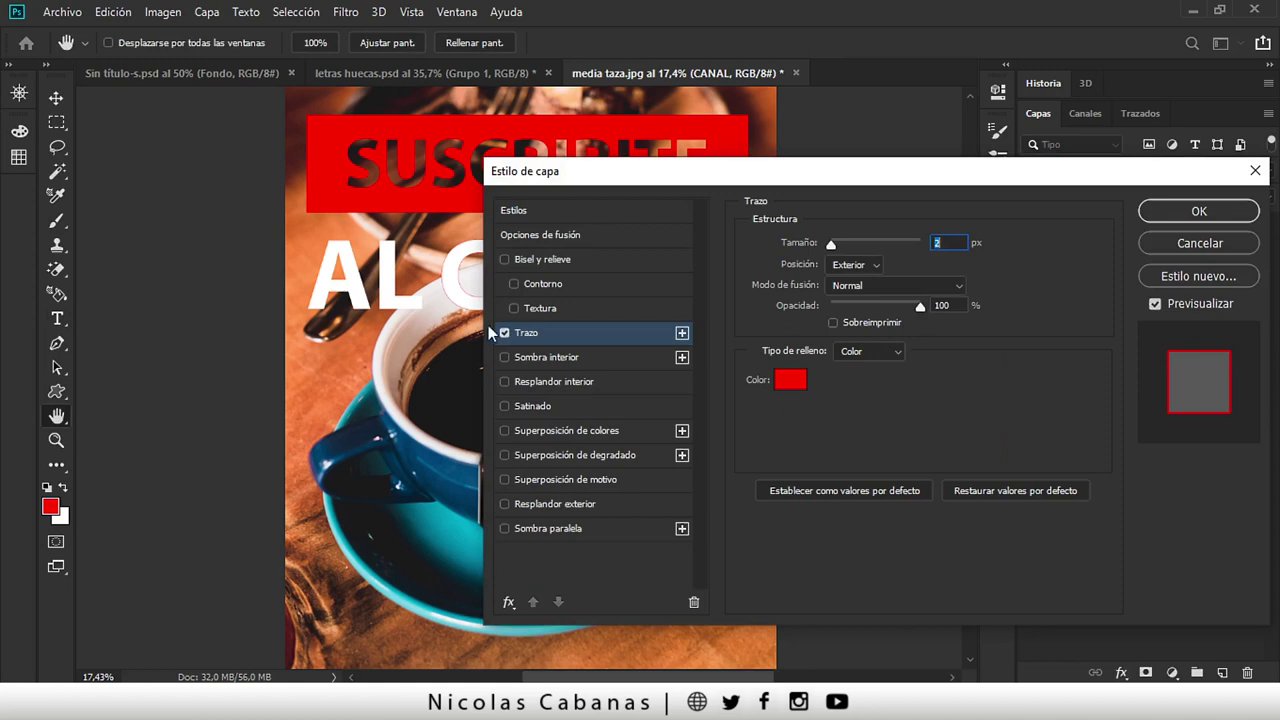
mouse_move(575, 171)
left_mouse_down()
mouse_move(767, 168)
mouse_move(396, 350)
left_mouse_up()
left_click_drag(598, 408, 608, 412)
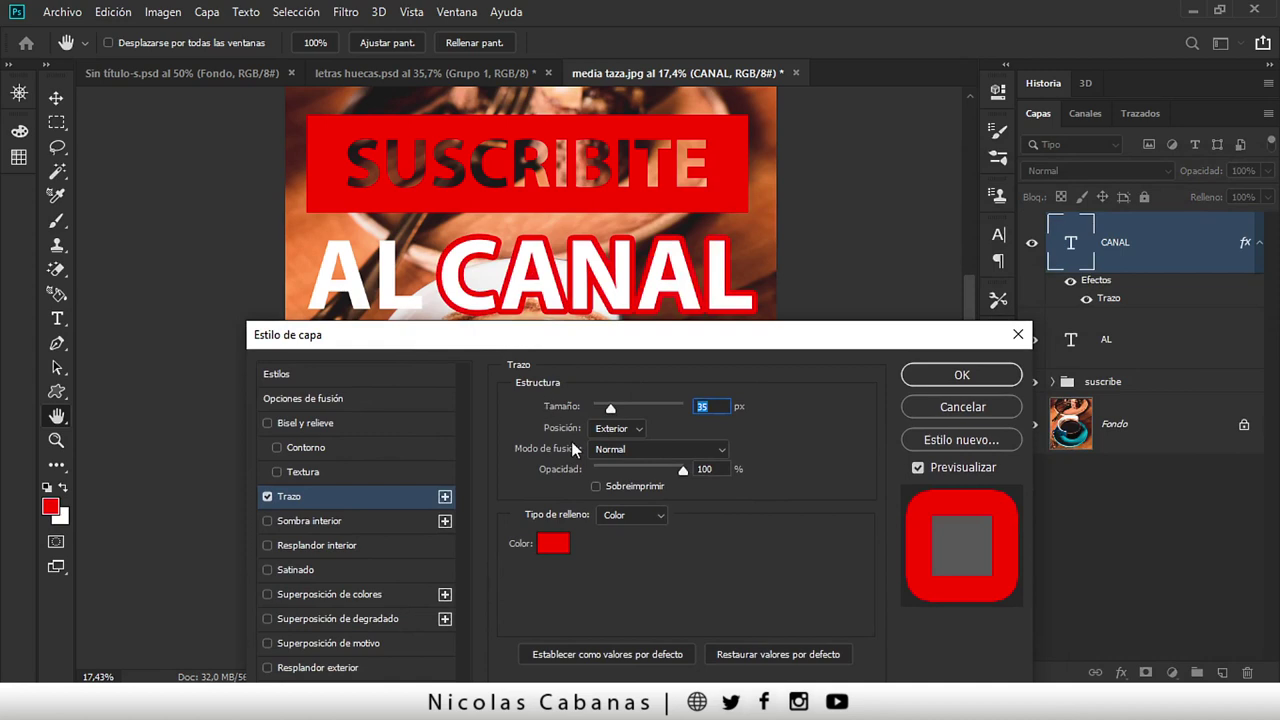
left_click(598, 431)
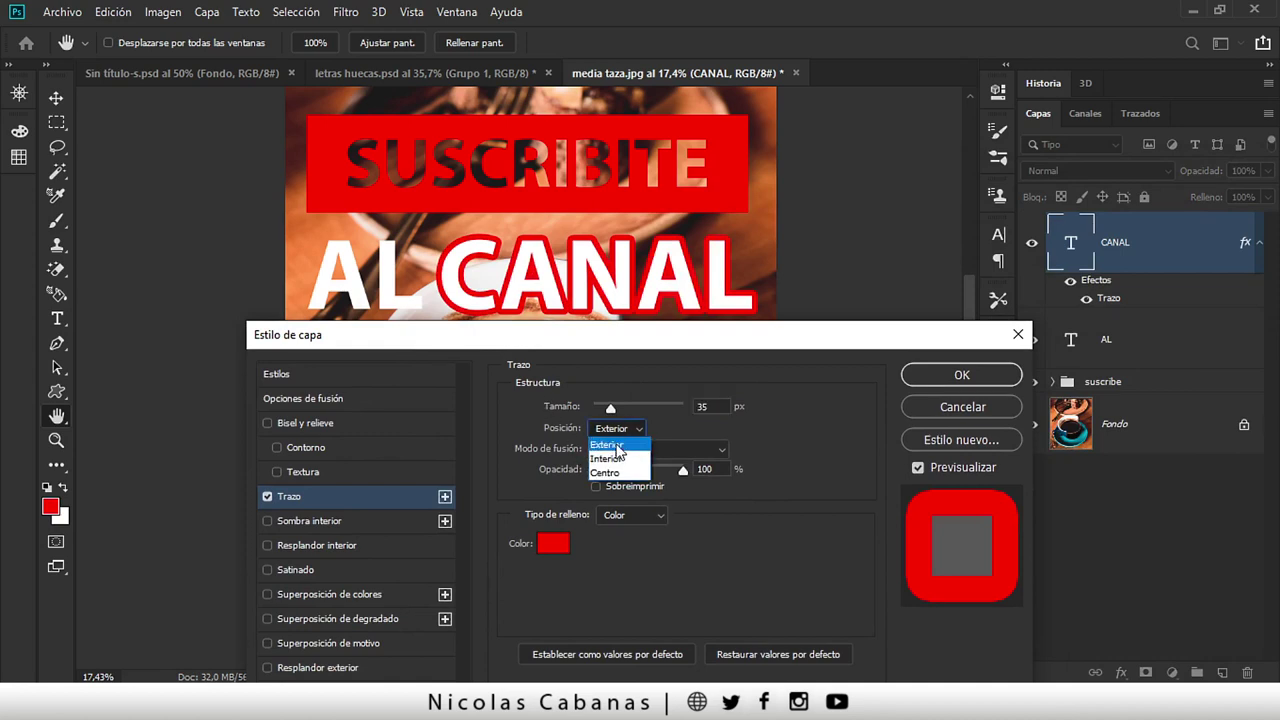
left_click(610, 458)
left_click(617, 429)
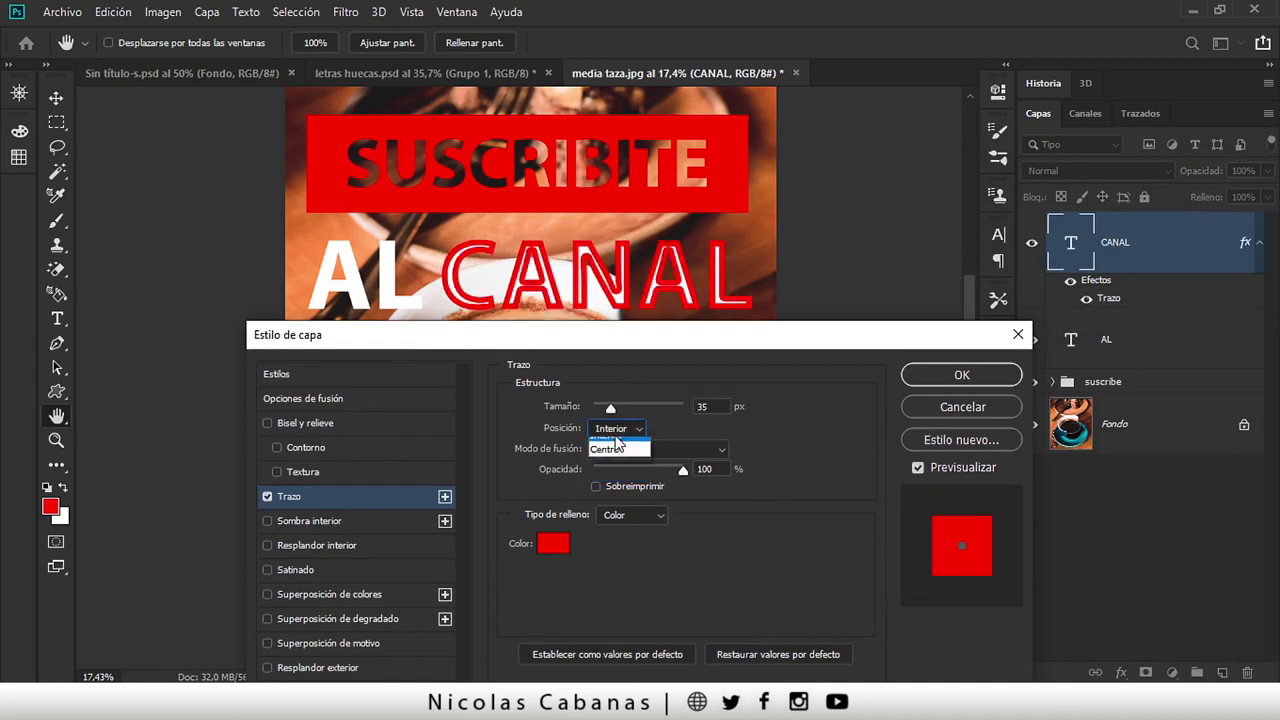
left_click(617, 474)
left_click(617, 429)
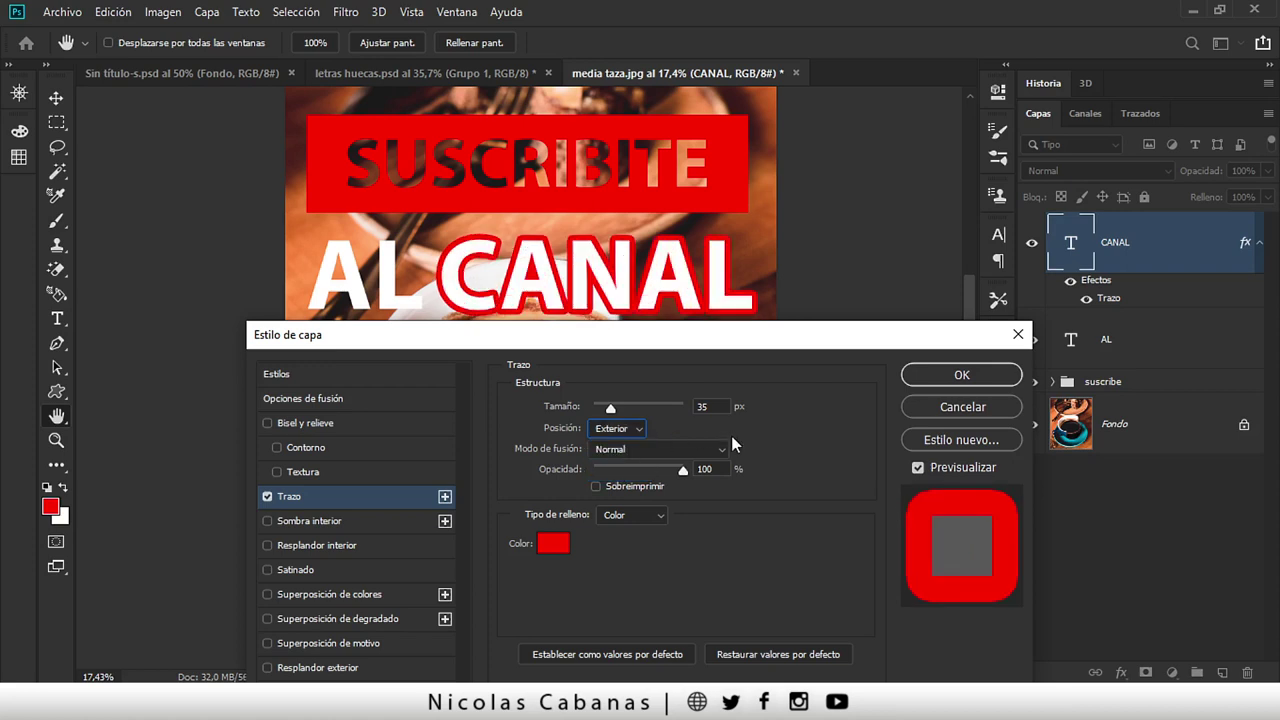
mouse_move(680, 474)
left_mouse_down()
mouse_move(636, 474)
mouse_move(694, 475)
left_mouse_up()
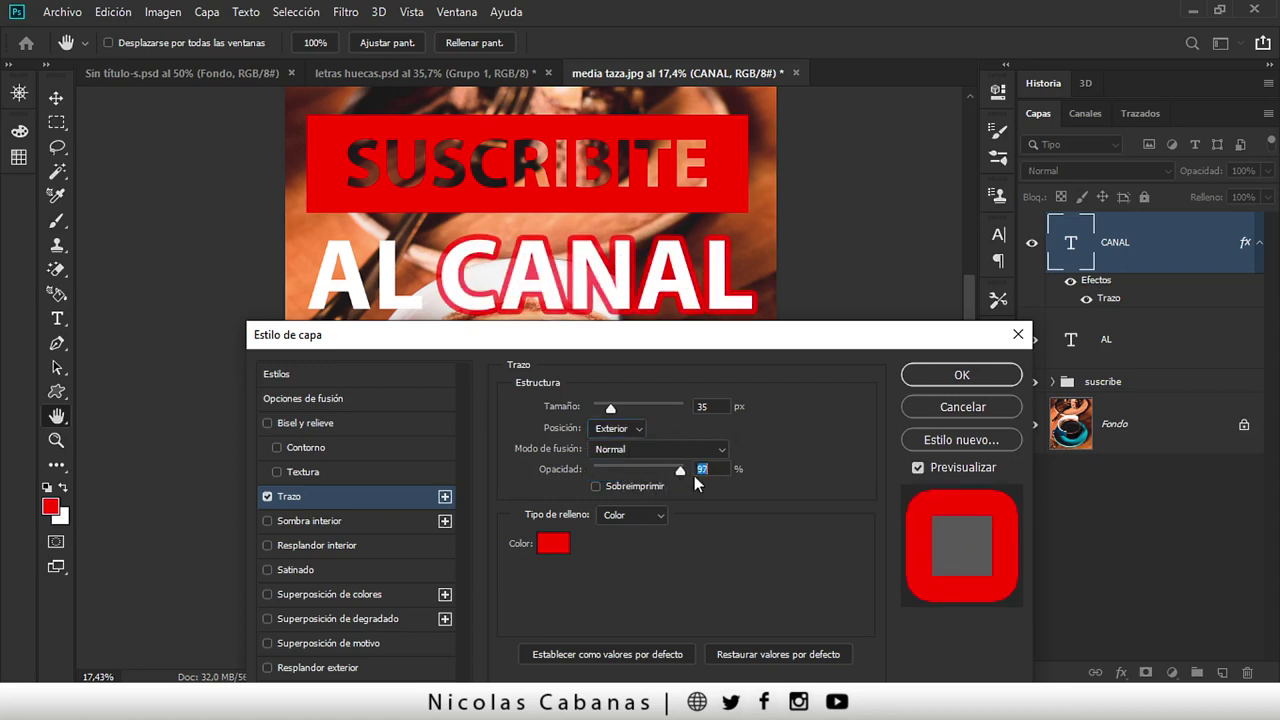
left_click(640, 516)
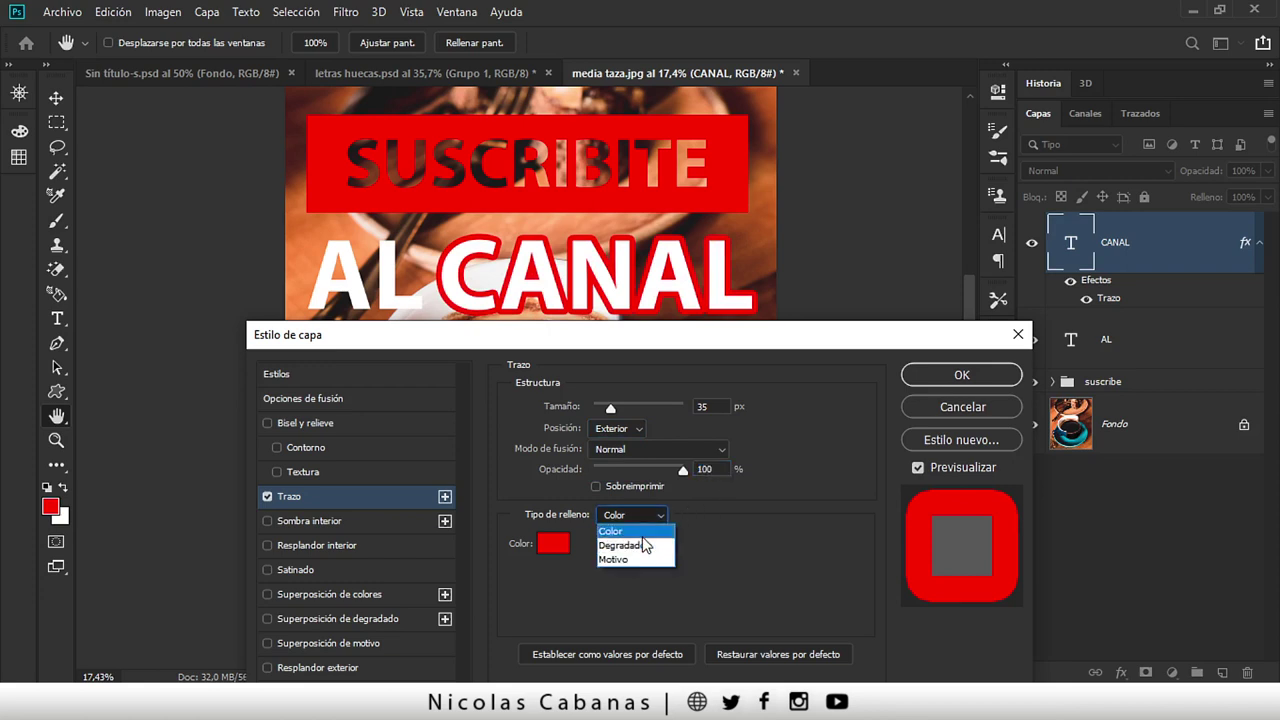
left_click(730, 532)
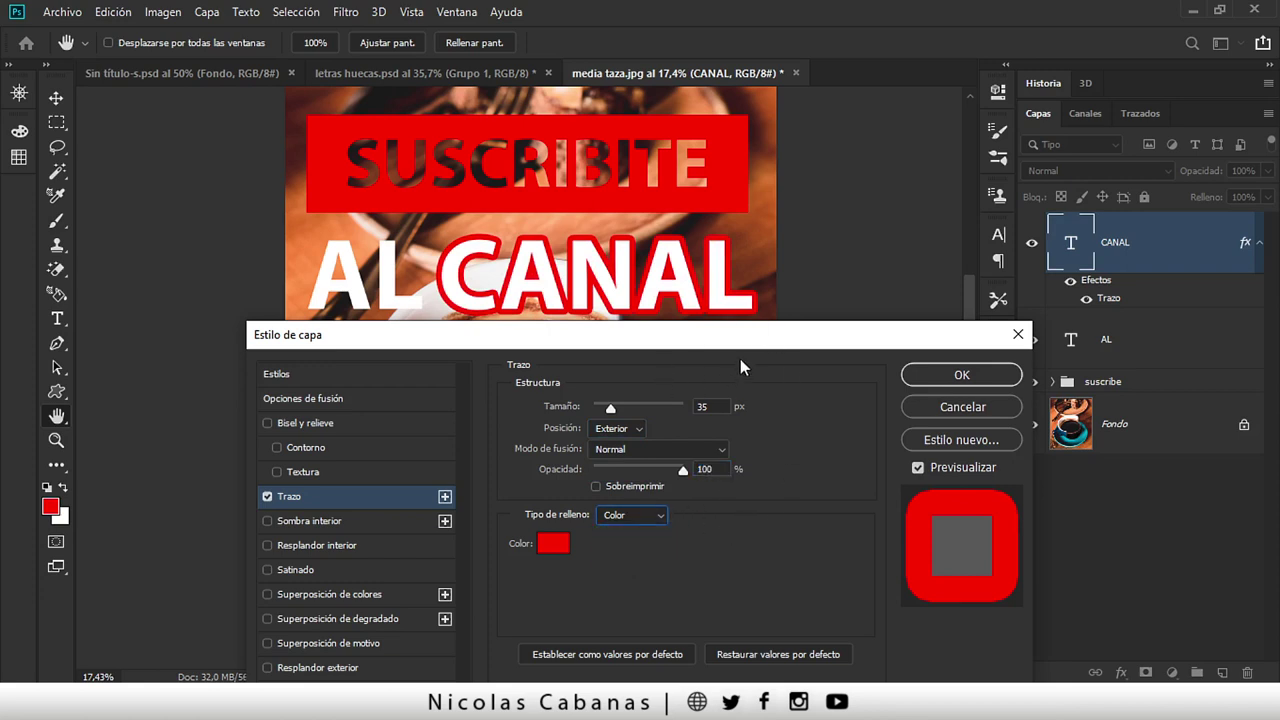
left_click(913, 382)
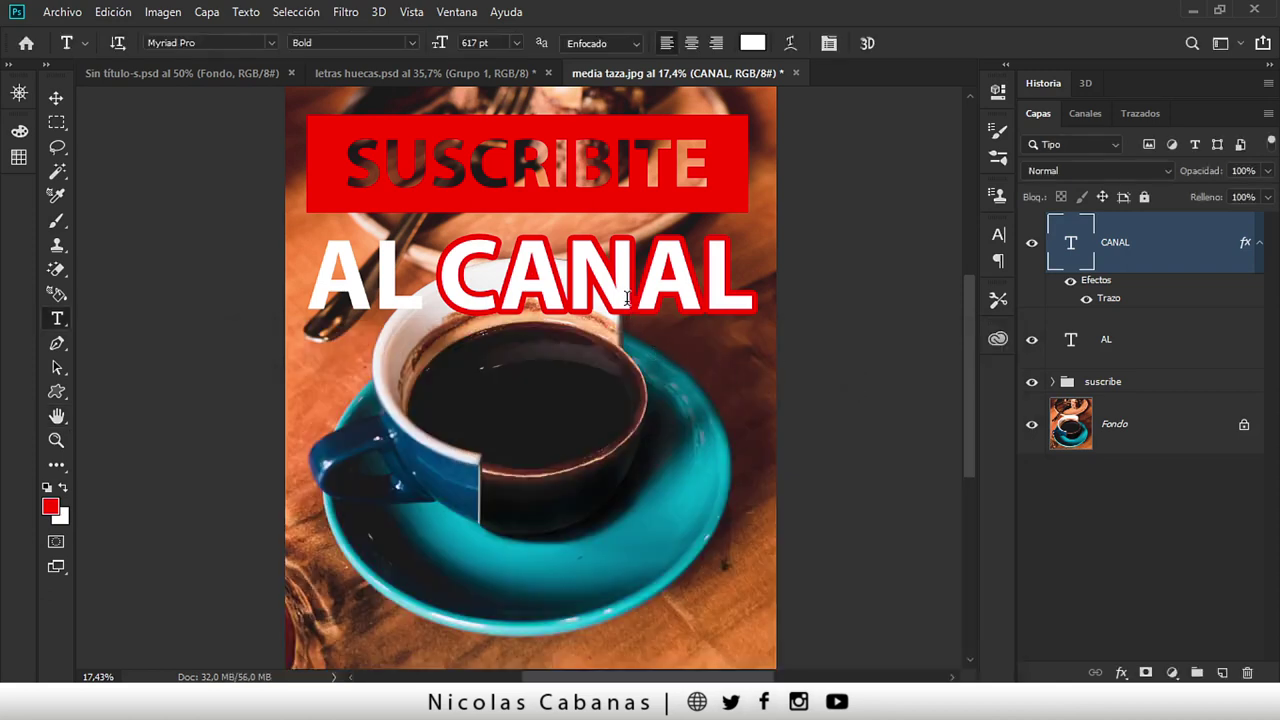
- Zoom in on CANAL, drop its Relleno to 0%, and toggle the stroke effect off and back on
key("z")
left_click(634, 265)
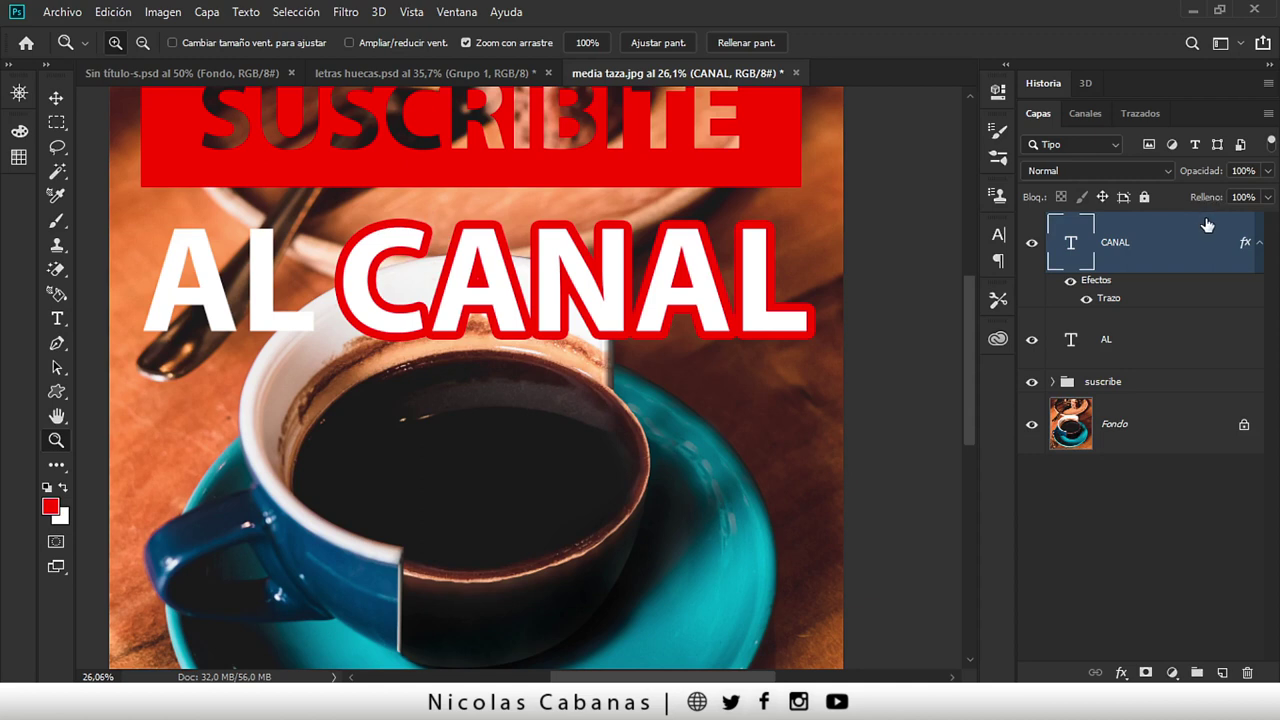
left_click_drag(1202, 205, 1195, 200)
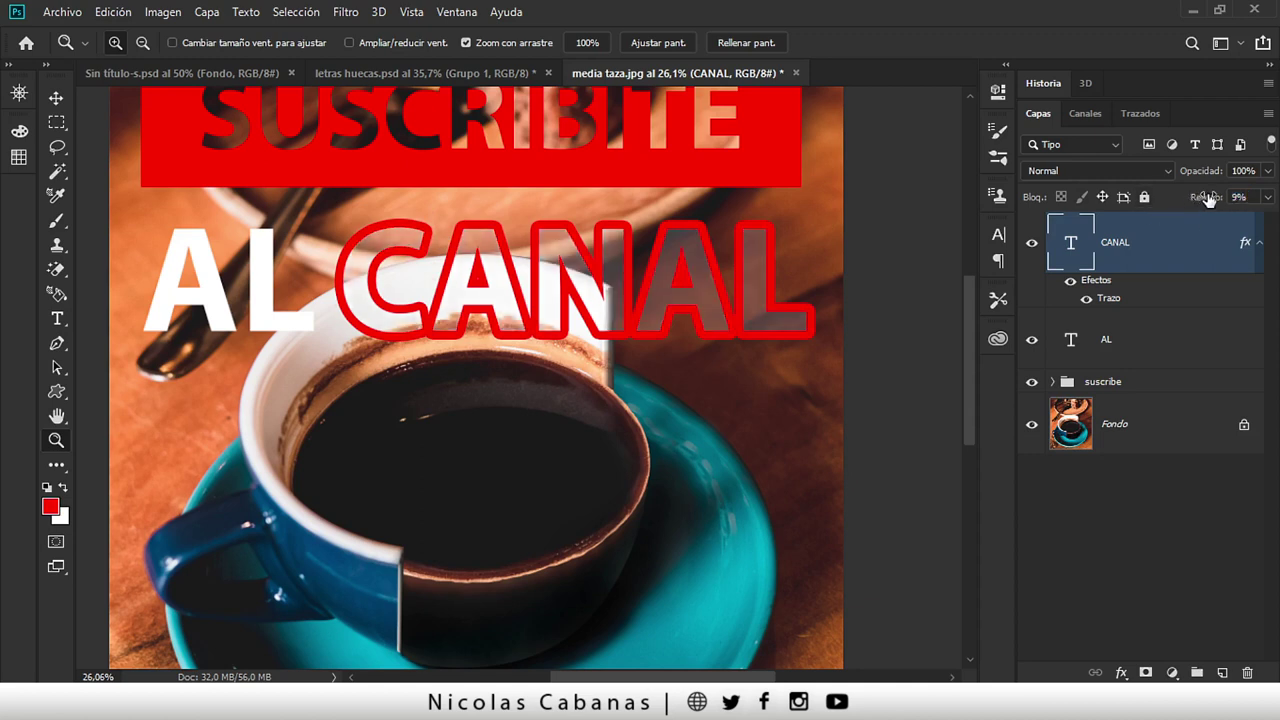
left_click(56, 97)
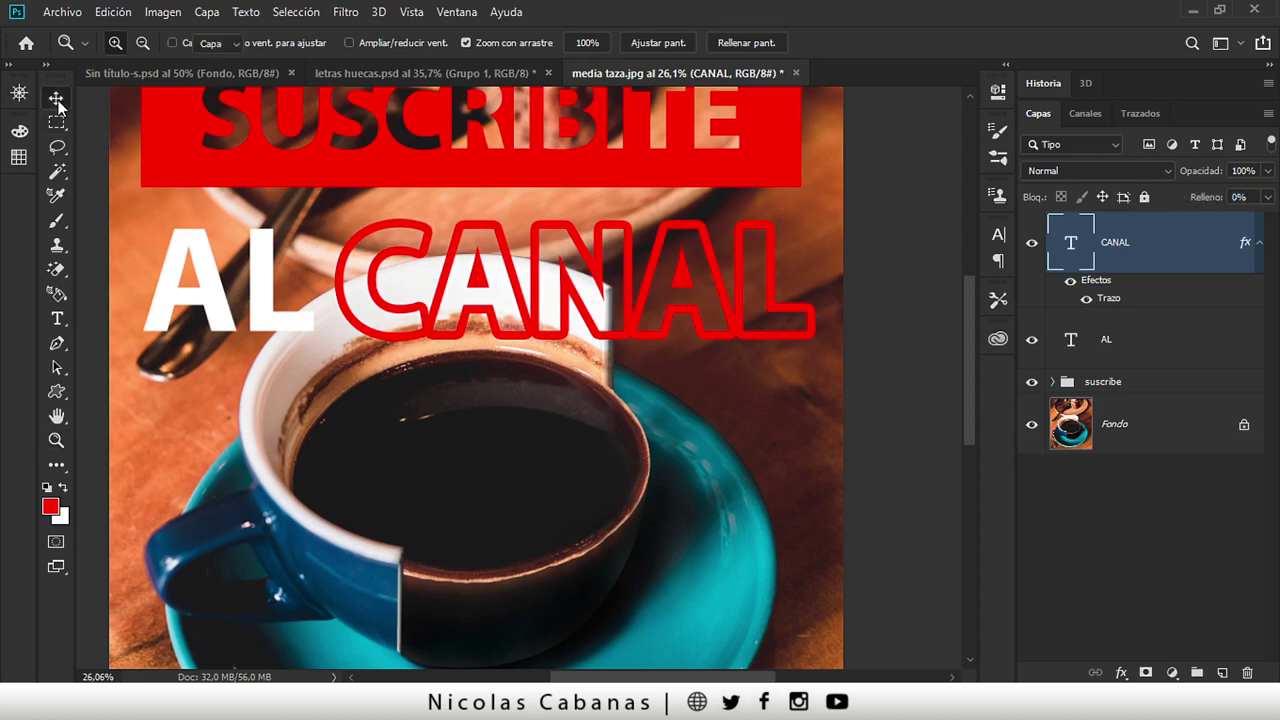
left_click(1070, 283)
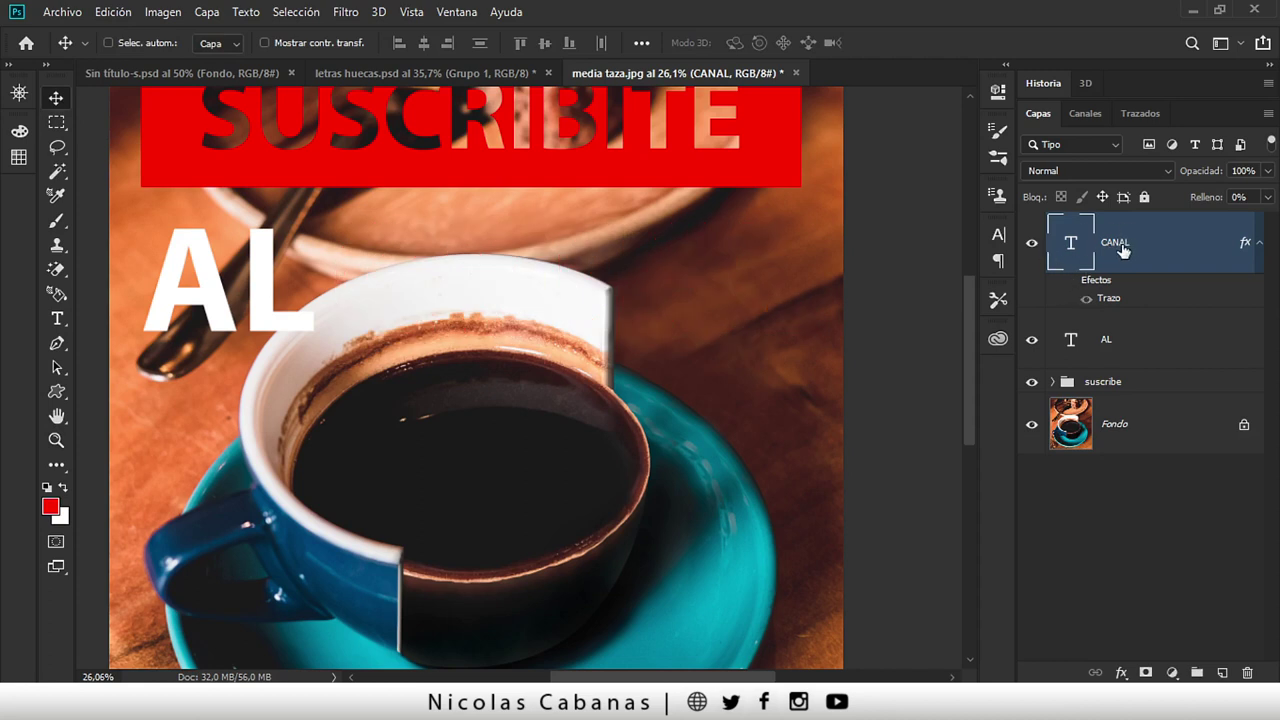
left_click(1072, 283)
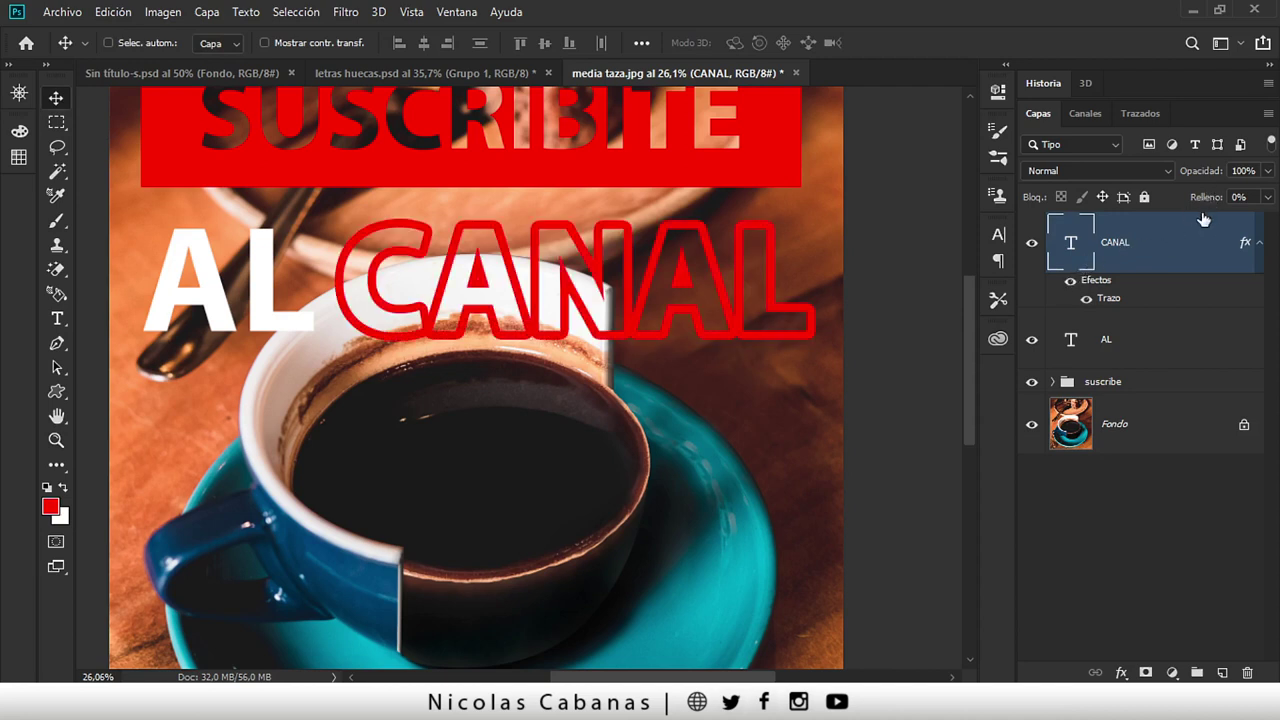
left_click(1071, 284)
double_click(1095, 280)
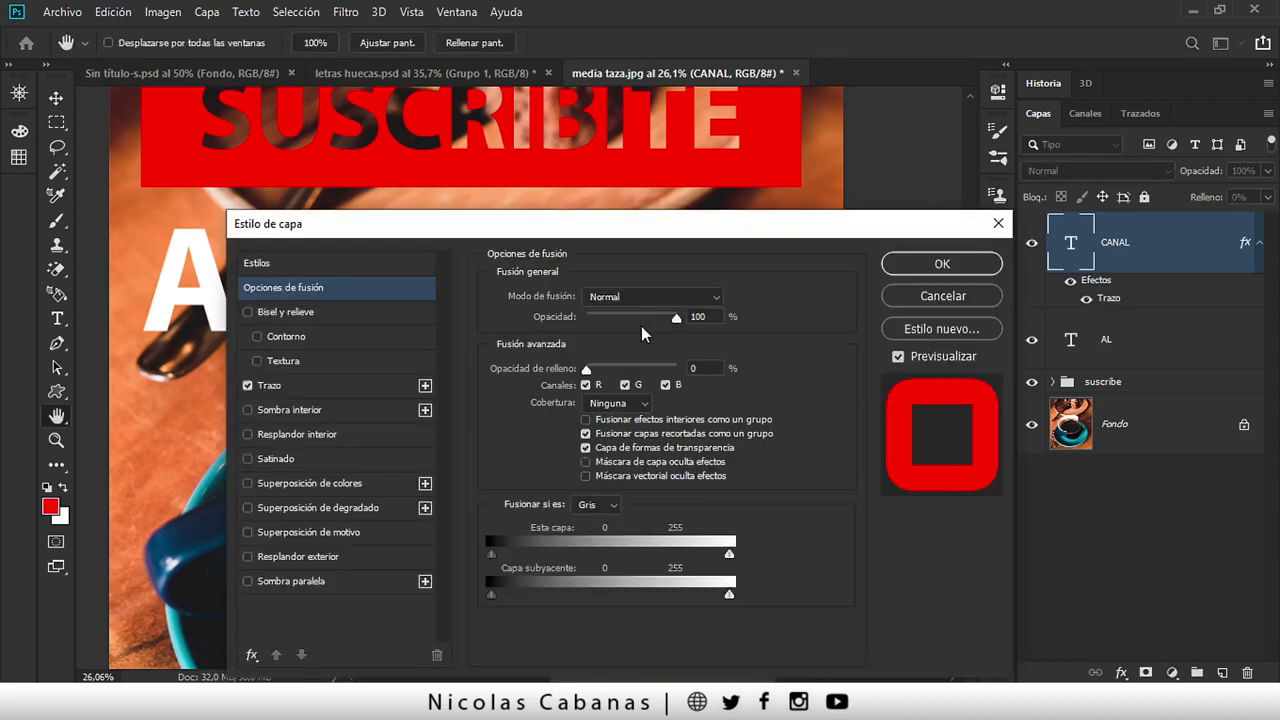
left_click(286, 385)
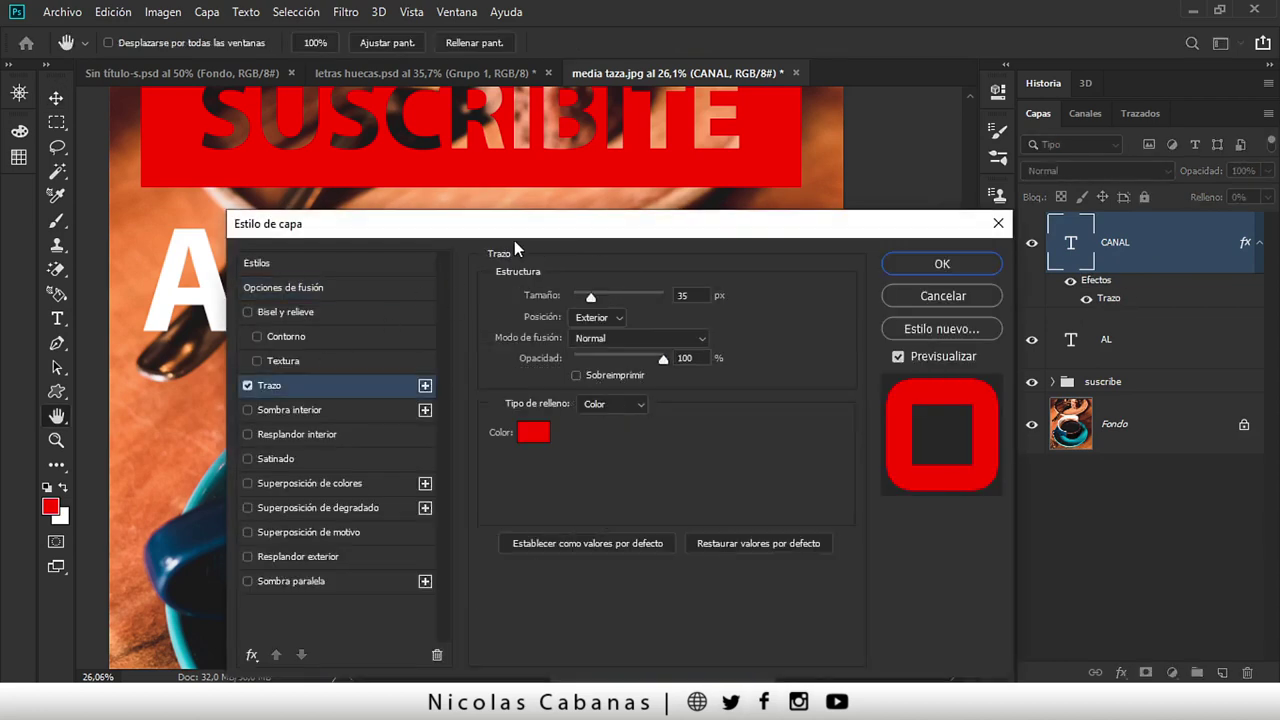
left_click_drag(534, 234, 540, 397)
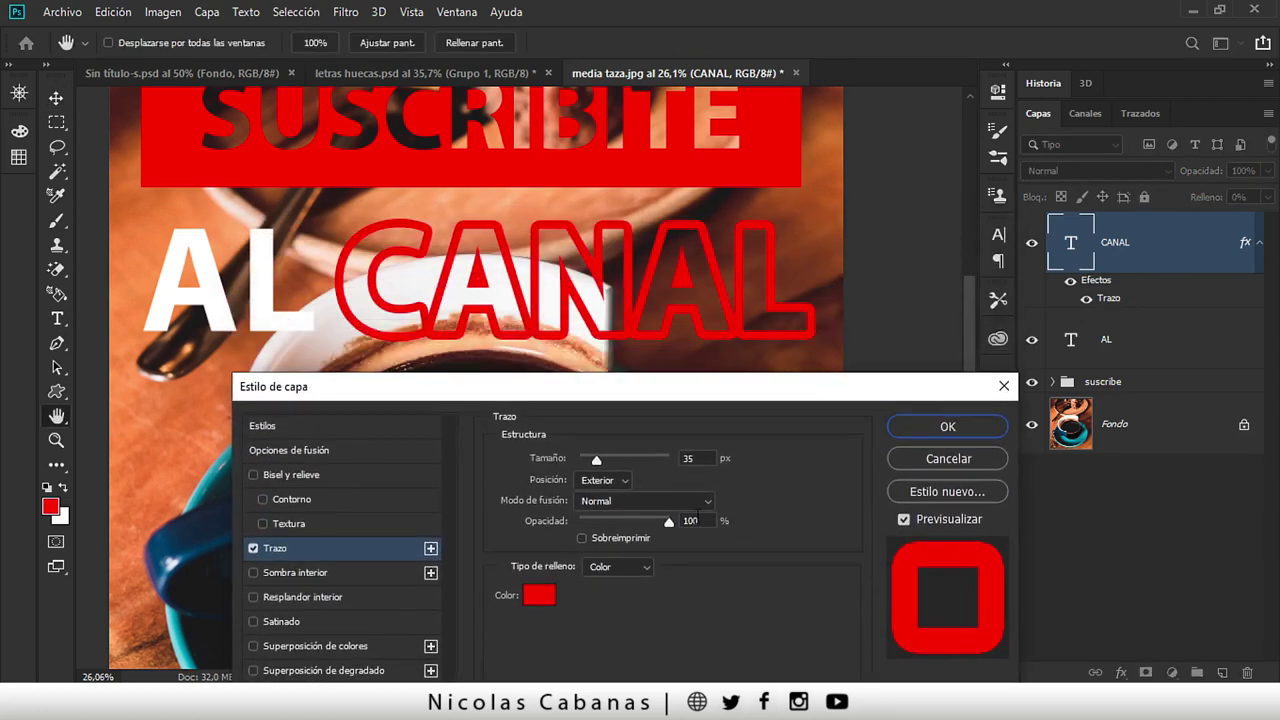
mouse_move(669, 528)
left_mouse_down()
mouse_move(611, 523)
mouse_move(700, 521)
left_mouse_up()
left_click(950, 428)
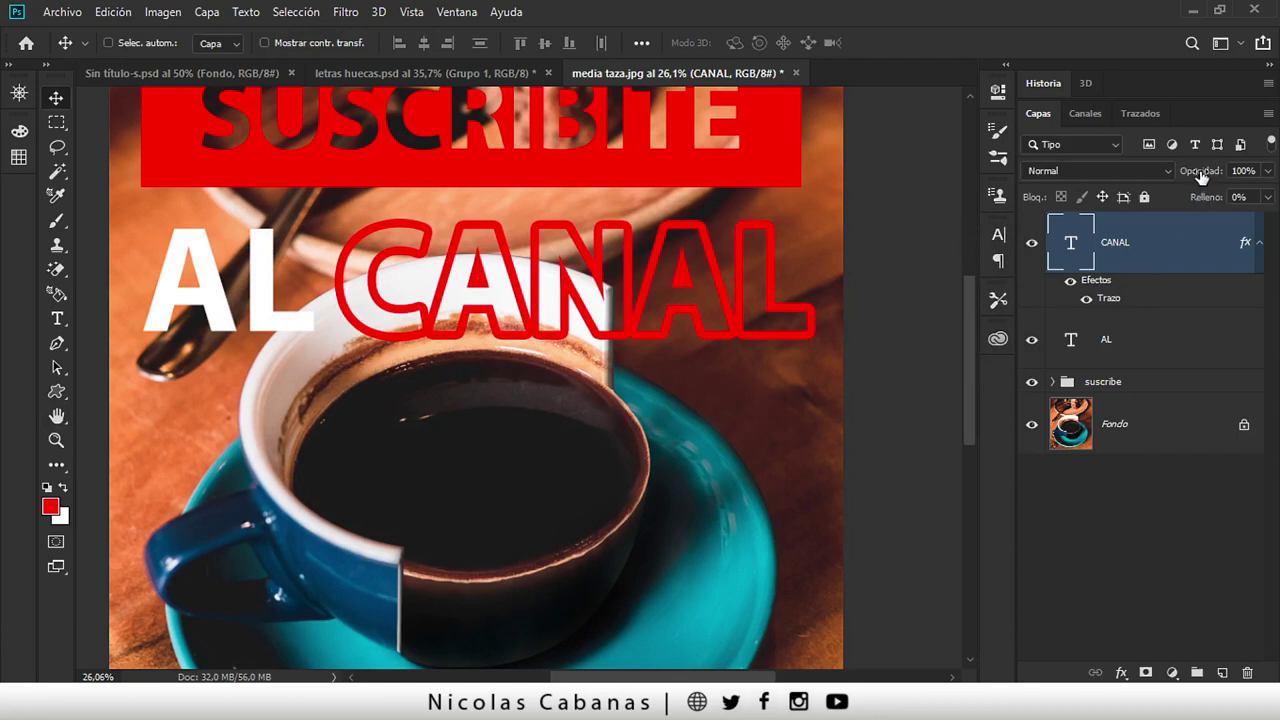
mouse_move(1201, 176)
left_mouse_down()
mouse_move(1152, 176)
mouse_move(1272, 170)
left_mouse_up()
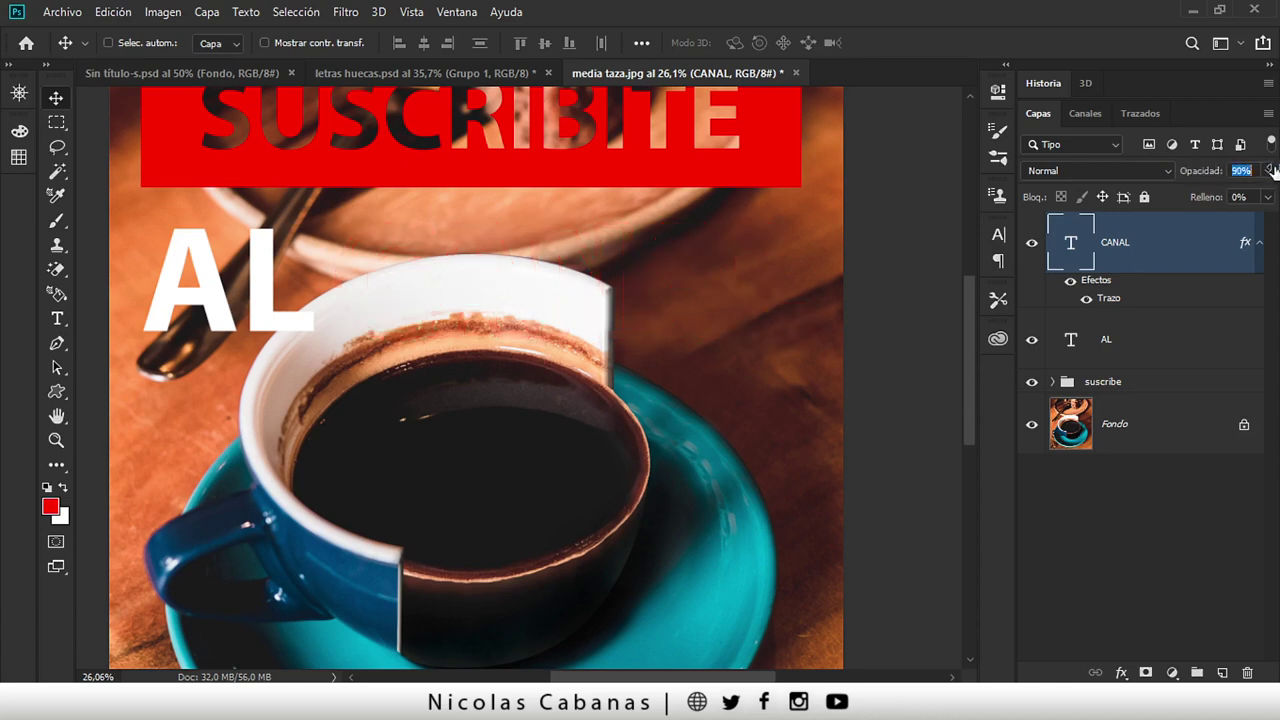
type("100")
key("Return")
left_click(1195, 199)
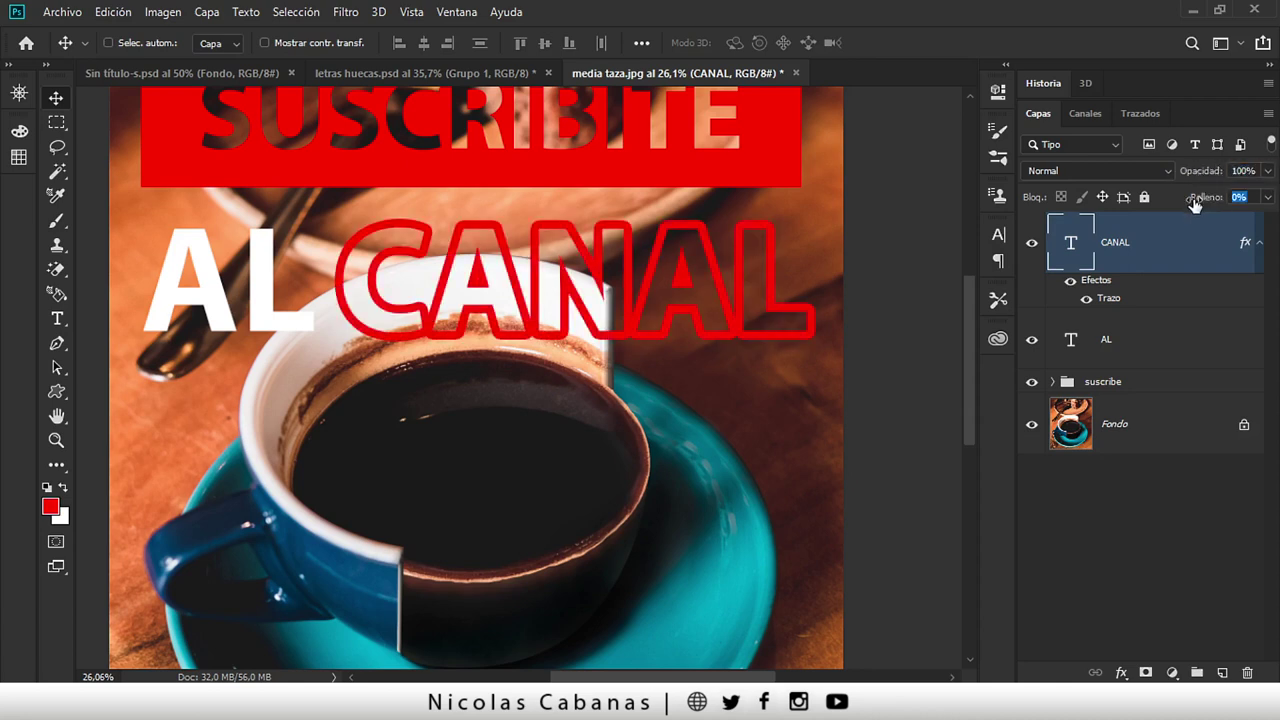
key("Return")
key("z")
left_click_drag(672, 262, 616, 277)
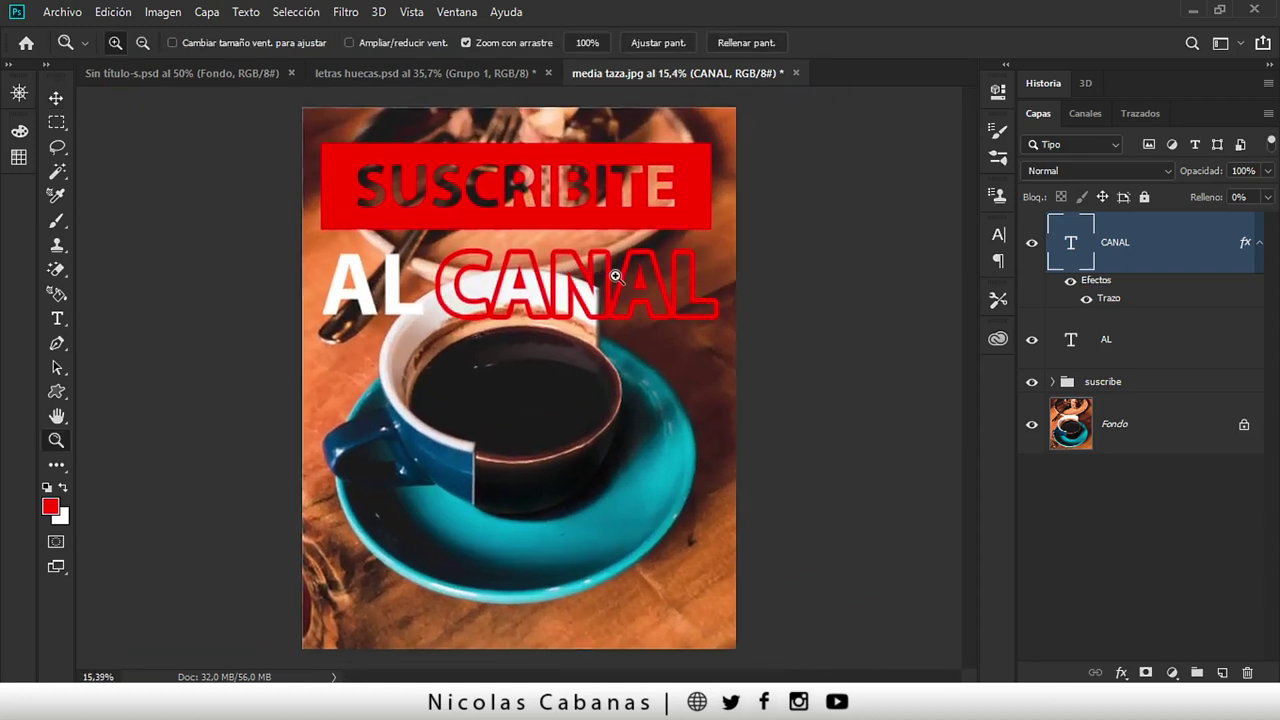
left_click_drag(504, 304, 628, 254)
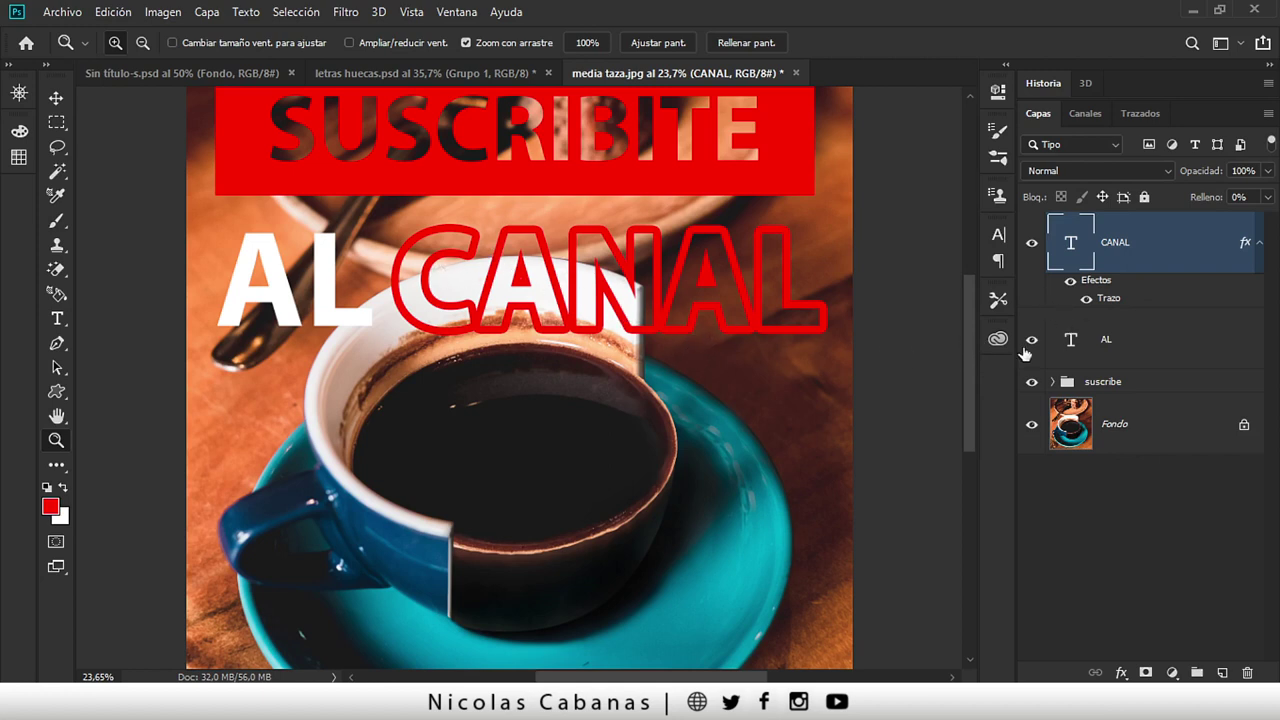
left_click_drag(550, 392, 522, 400)
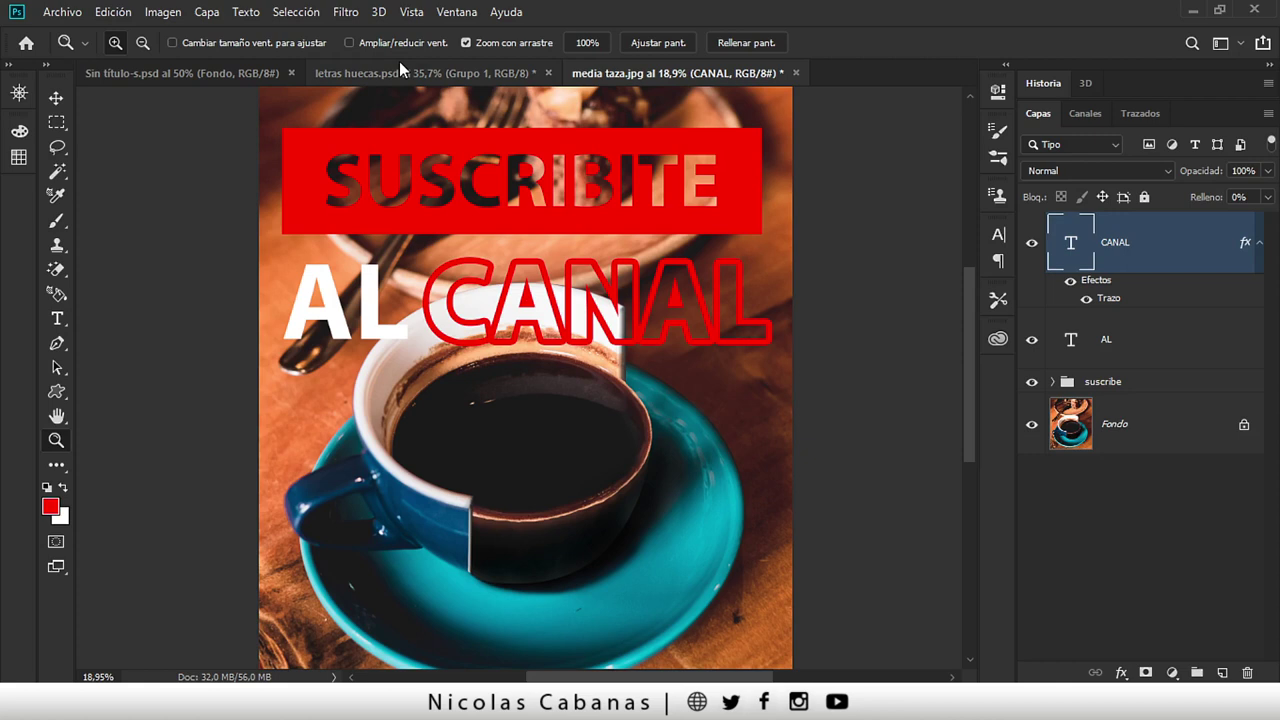
left_click(399, 66)
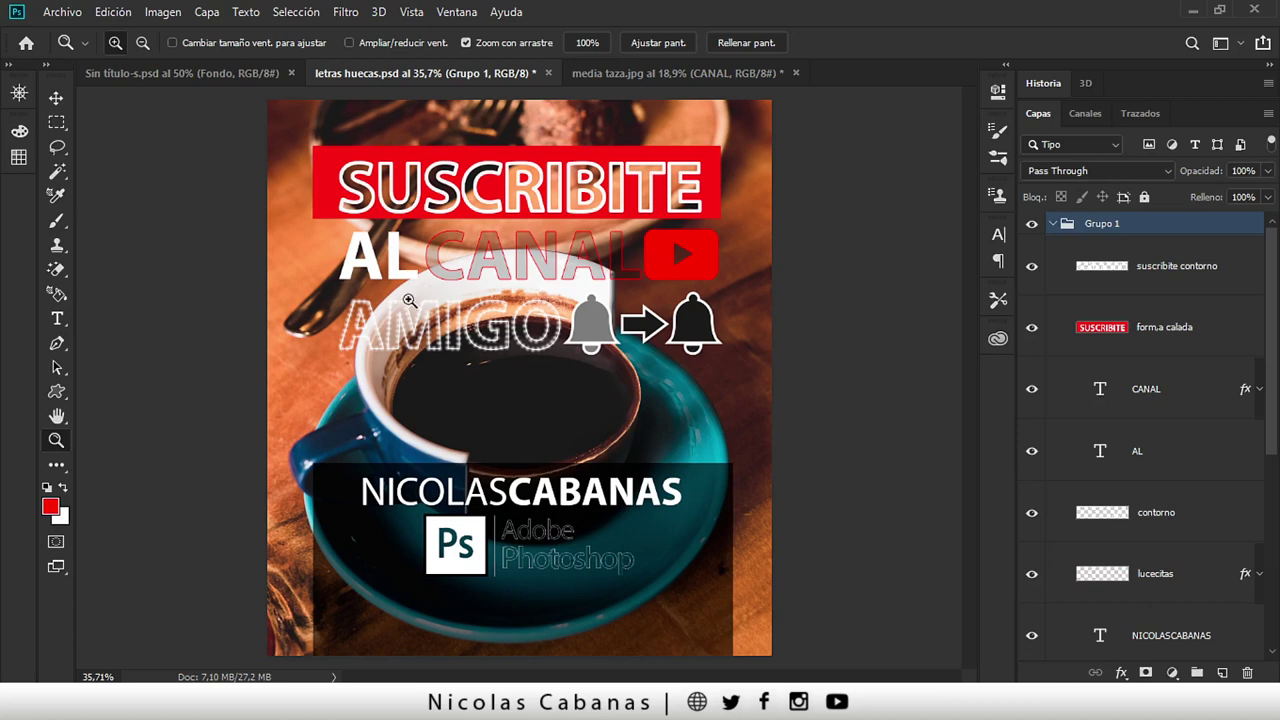
left_click(455, 352)
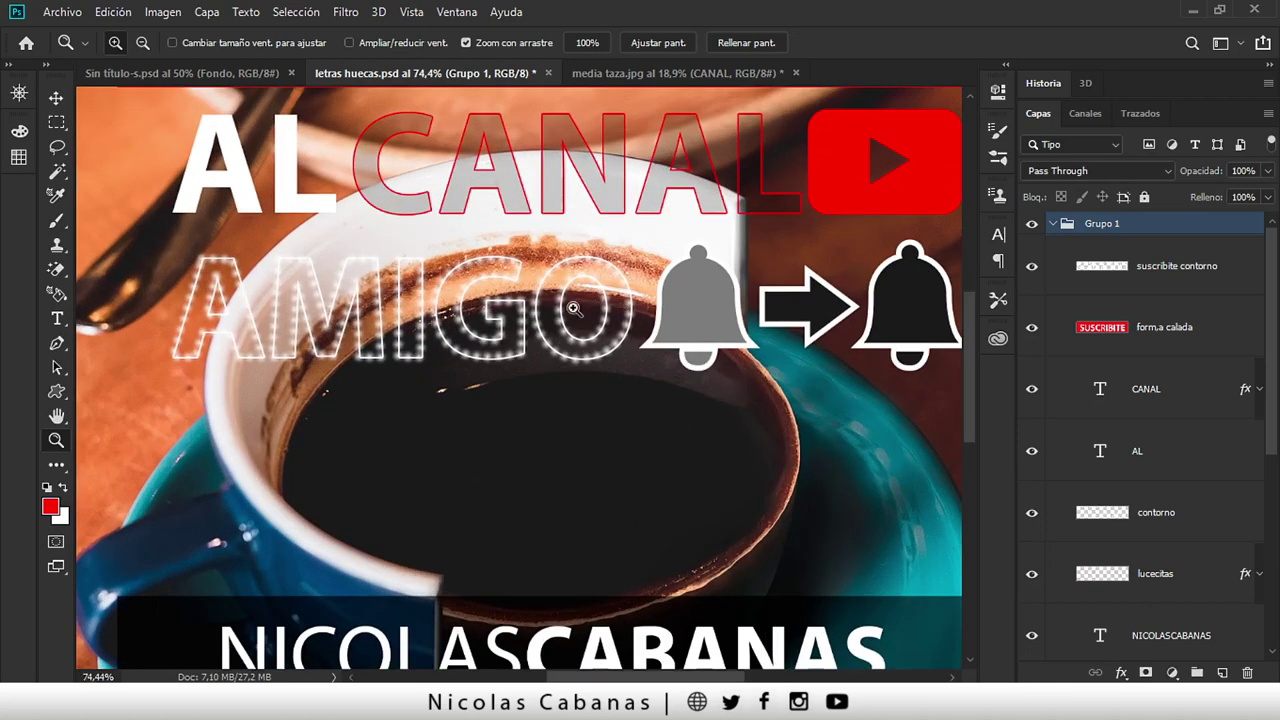
left_click_drag(574, 310, 563, 241)
left_click(685, 72)
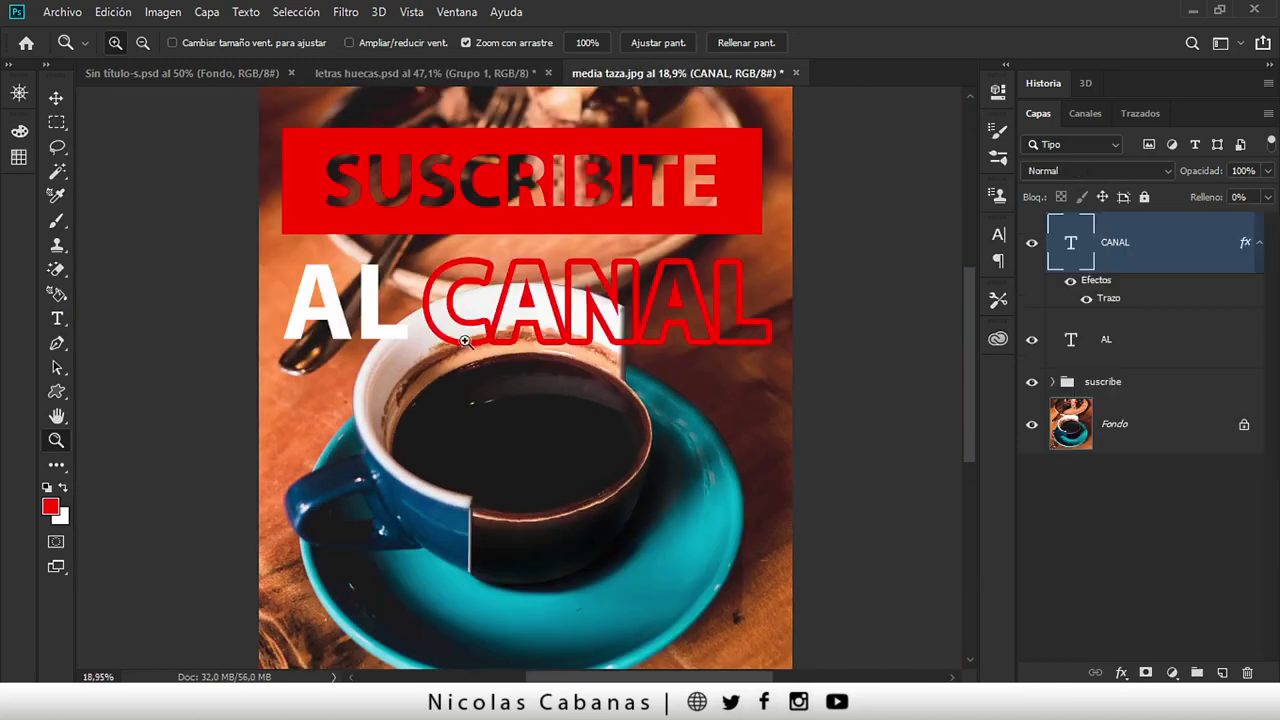
- Add an AMIGO text layer below AL, correcting a typo, and move it beneath AL CANAL
key("t")
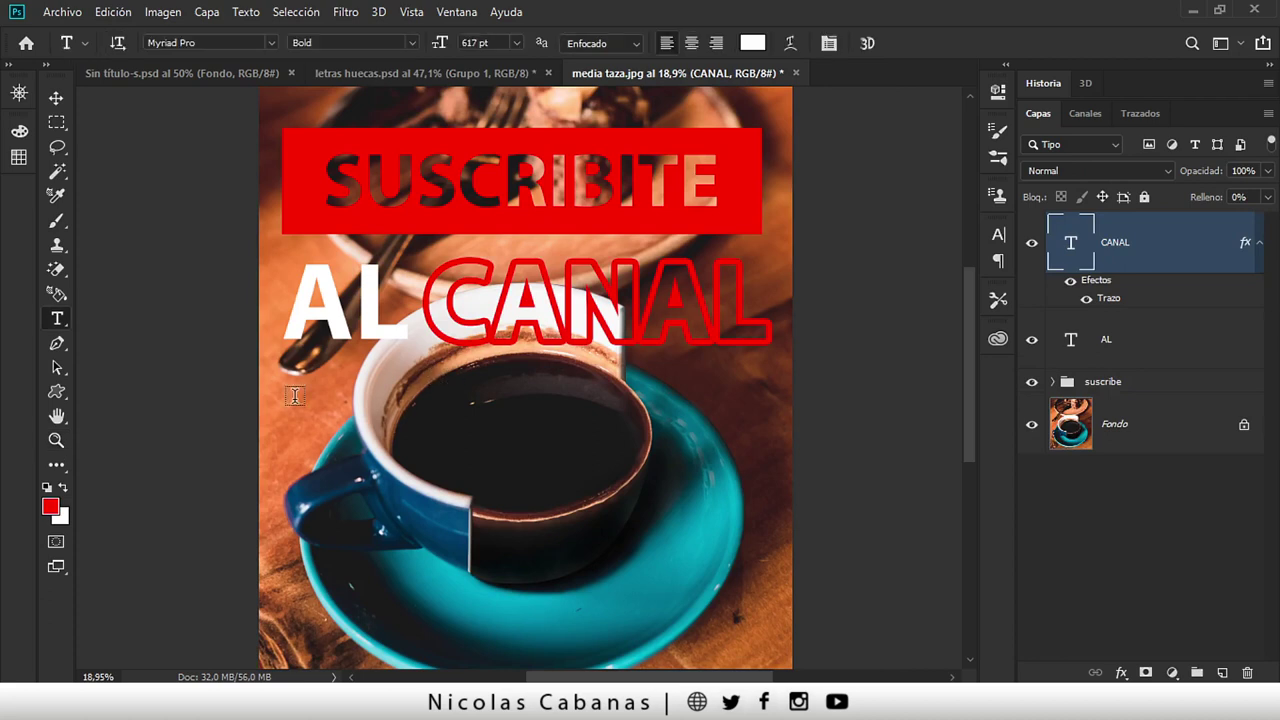
left_click(344, 395)
type("amio")
key("BackSpace")
key("BackSpace")
key("BackSpace")
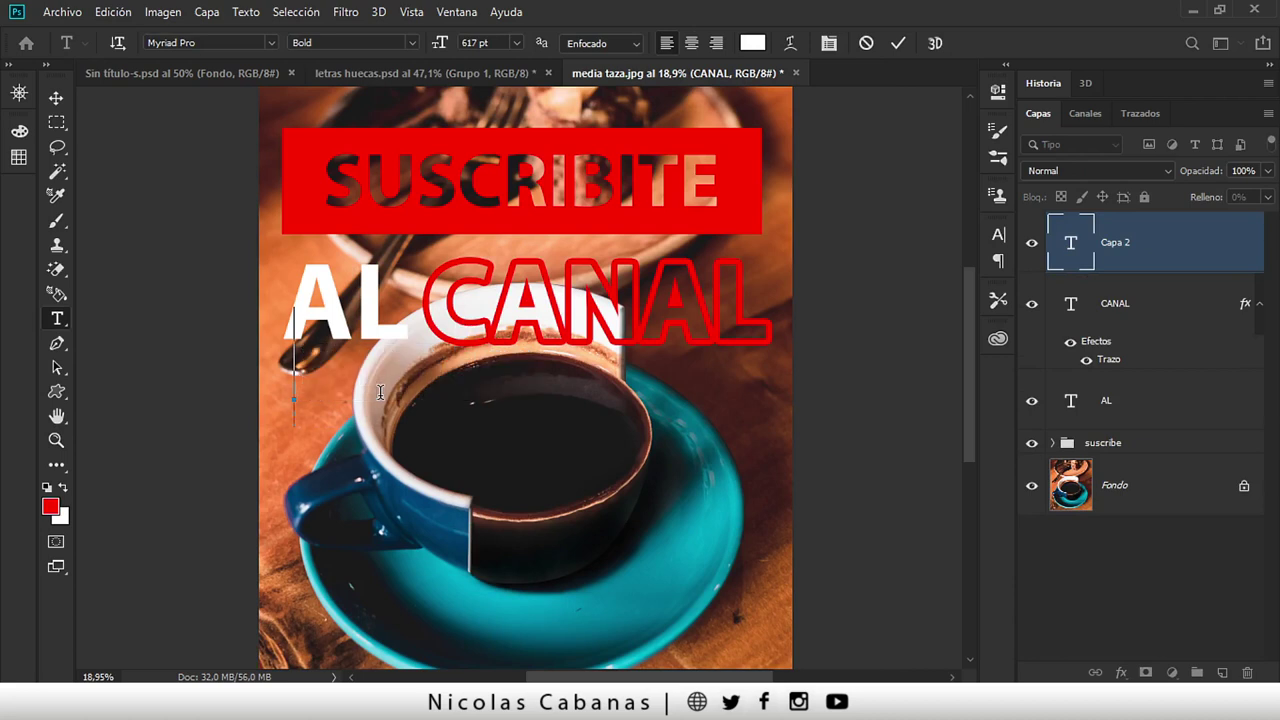
type("AMIGO")
key("ctrl+Return")
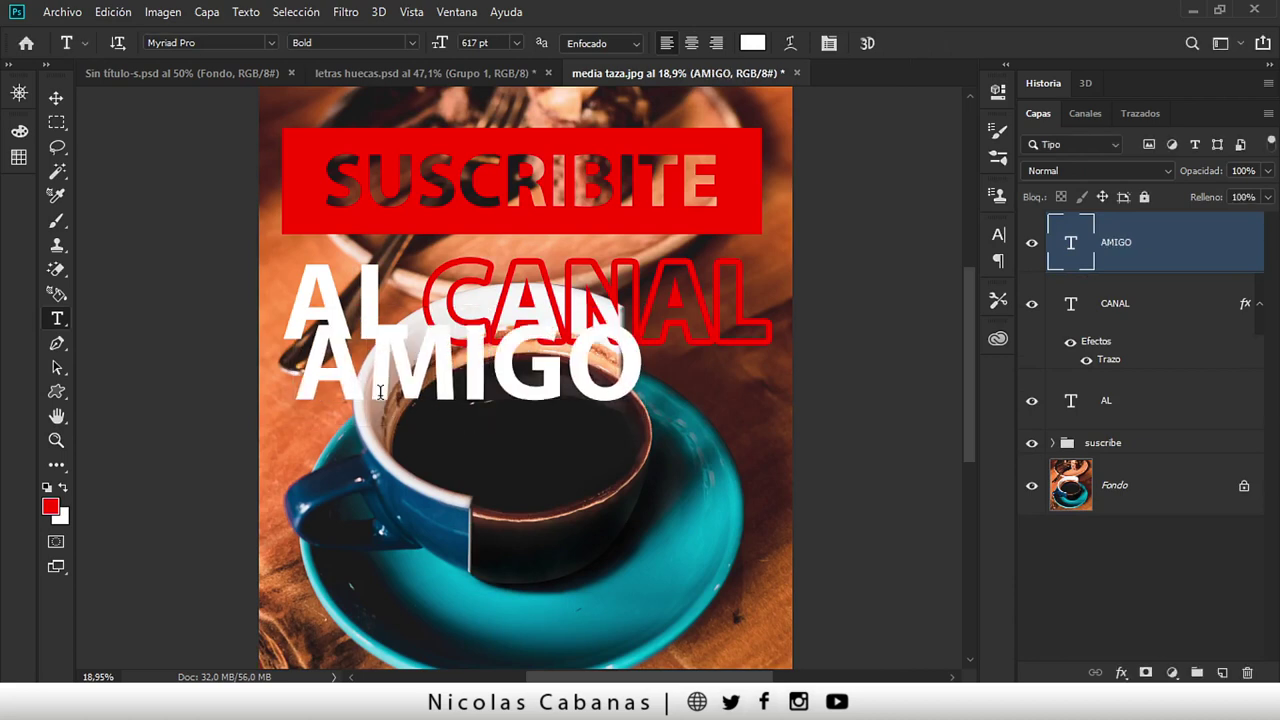
left_click(57, 99)
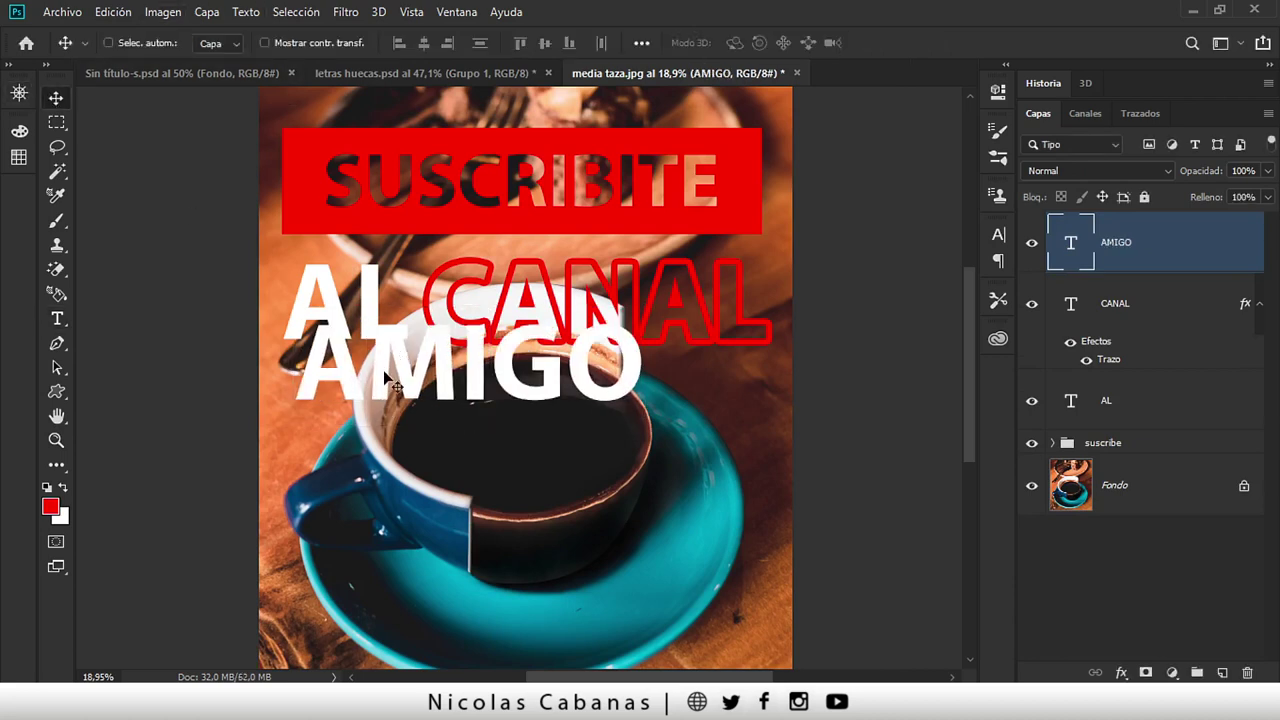
left_click_drag(384, 372, 367, 409)
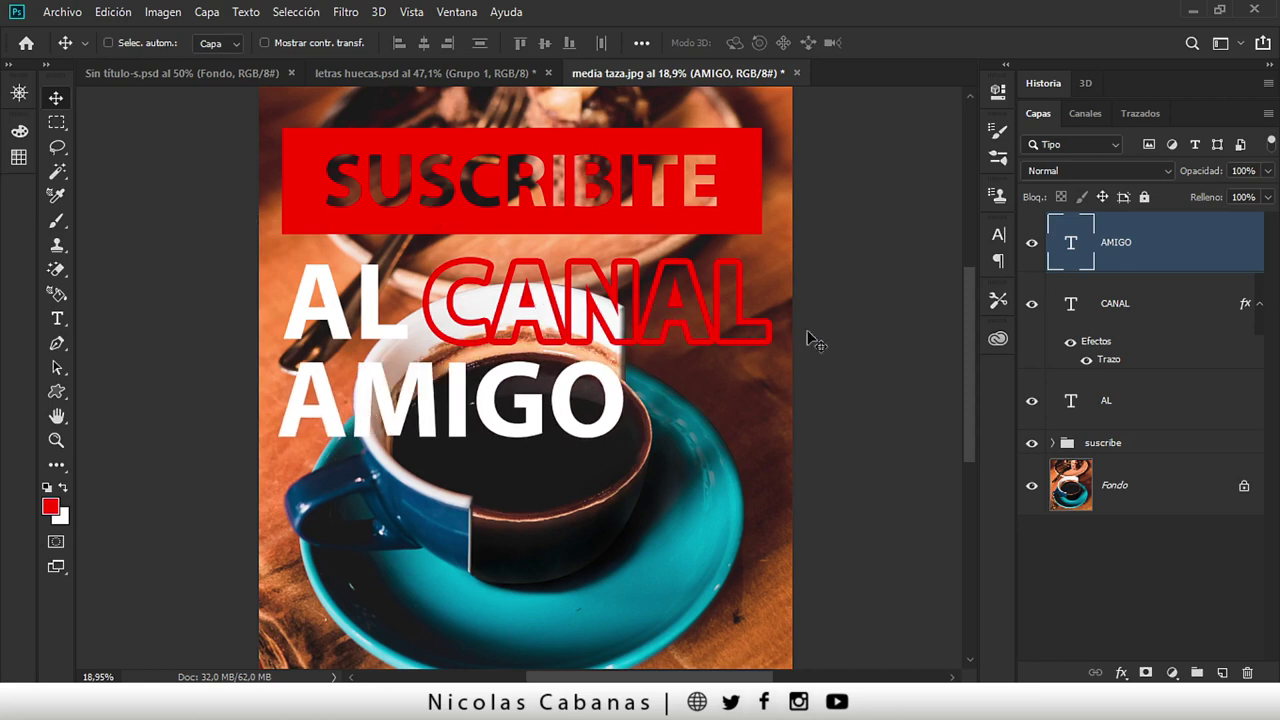
key("alt+bracketleft")
- Group AL and CANAL and name the group '2 CONTORNO DE EFECTO'
left_click(1165, 400, "shift")
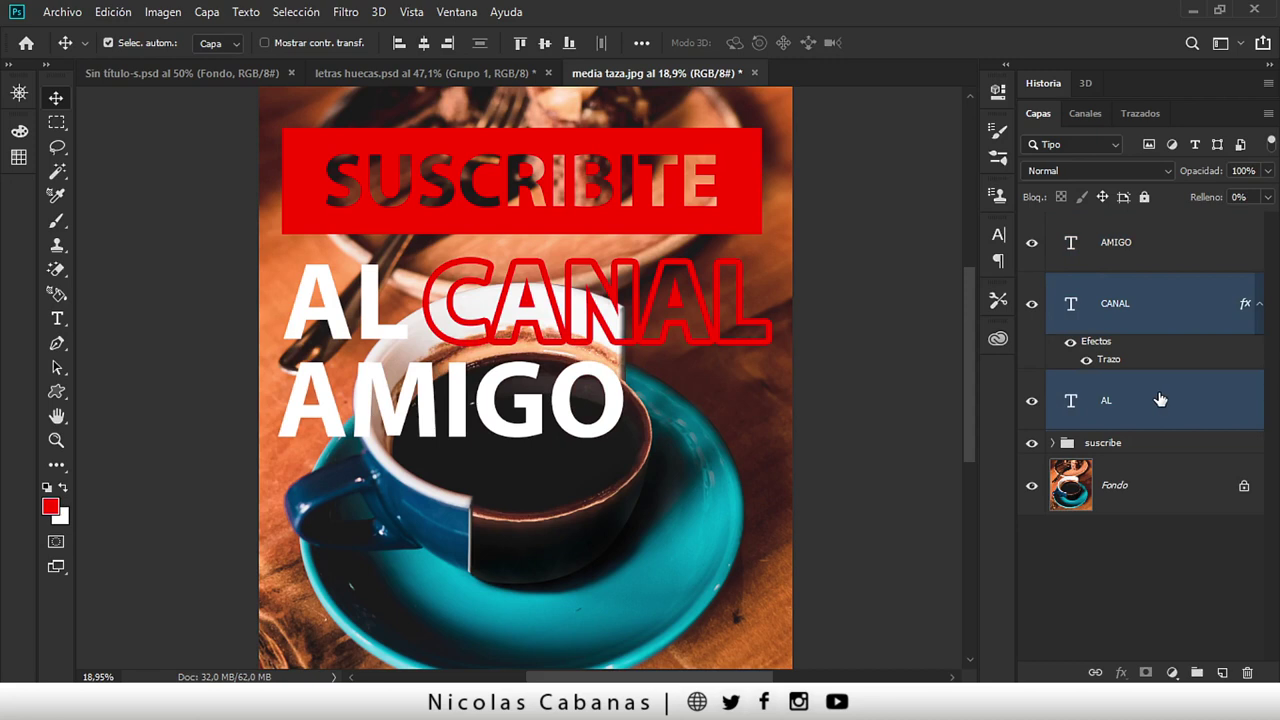
key("ctrl+g")
double_click(1101, 286)
type("2 CONTORN")
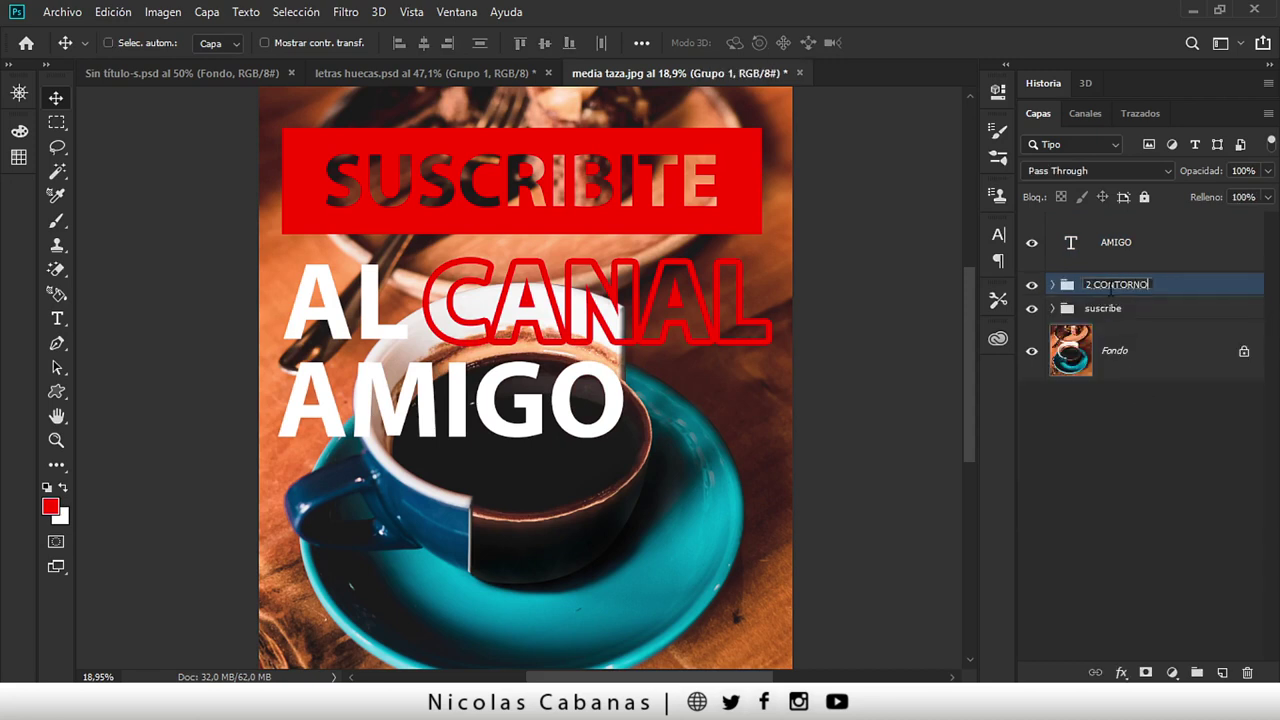
type("O")
key("Return")
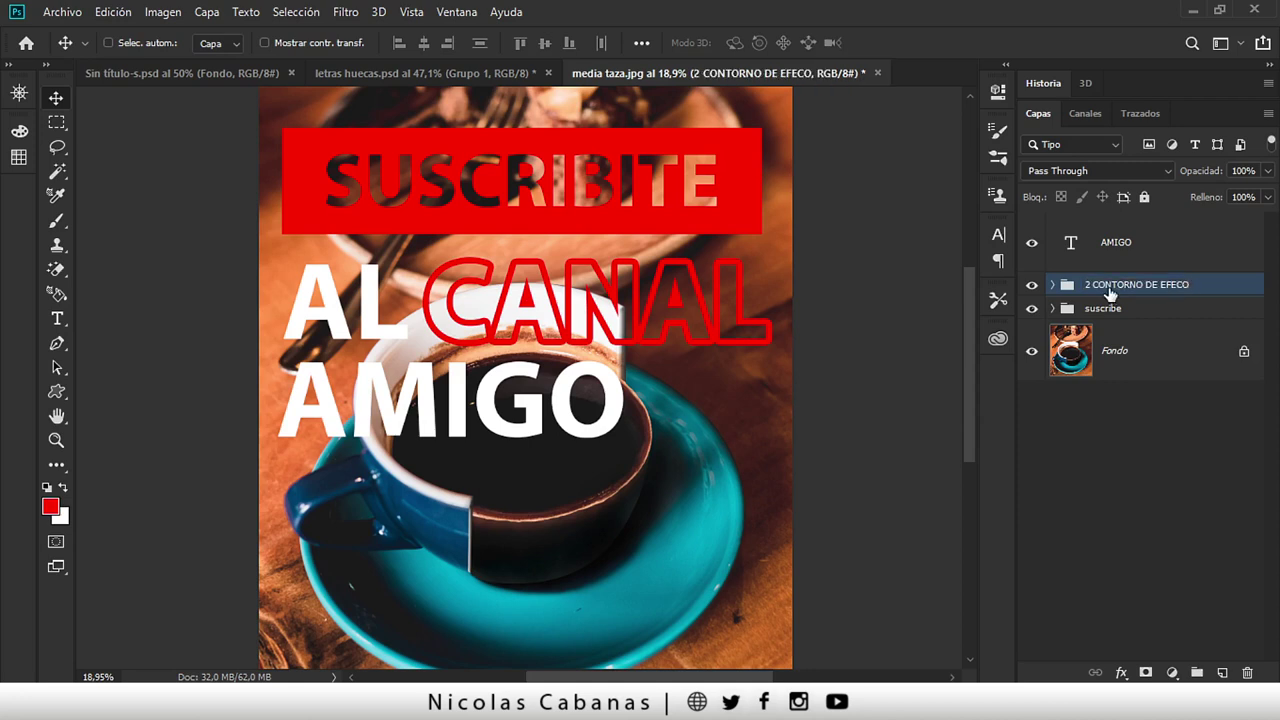
double_click(1109, 288)
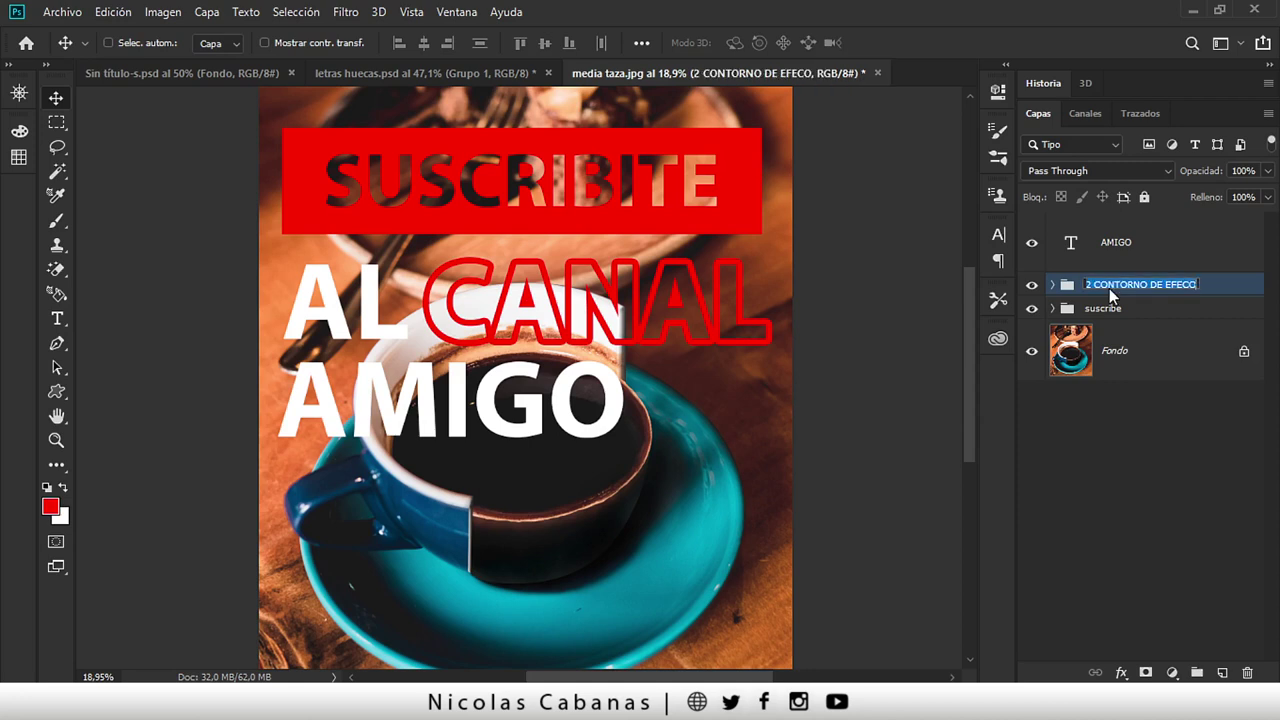
left_click(1189, 284)
type("T")
key("Return")
- Select the AMIGO layer and zoom in on the poster text
left_click(1150, 245)
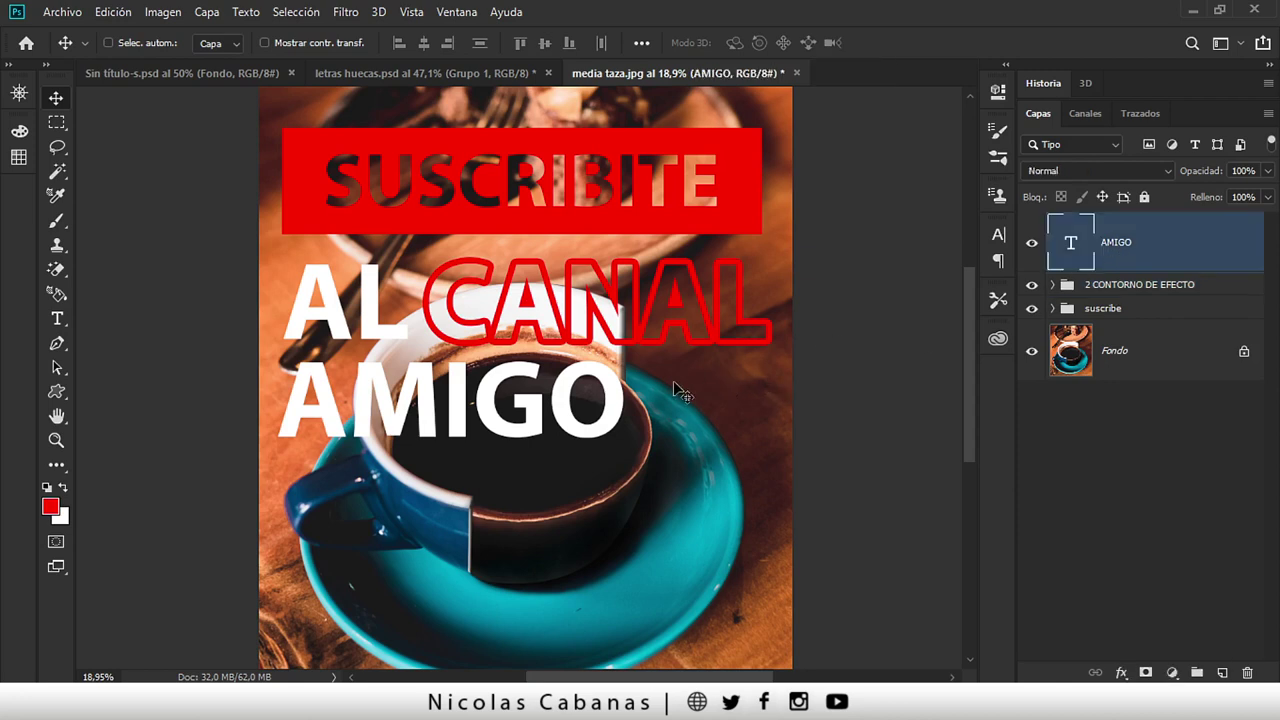
key("z")
left_click(600, 408)
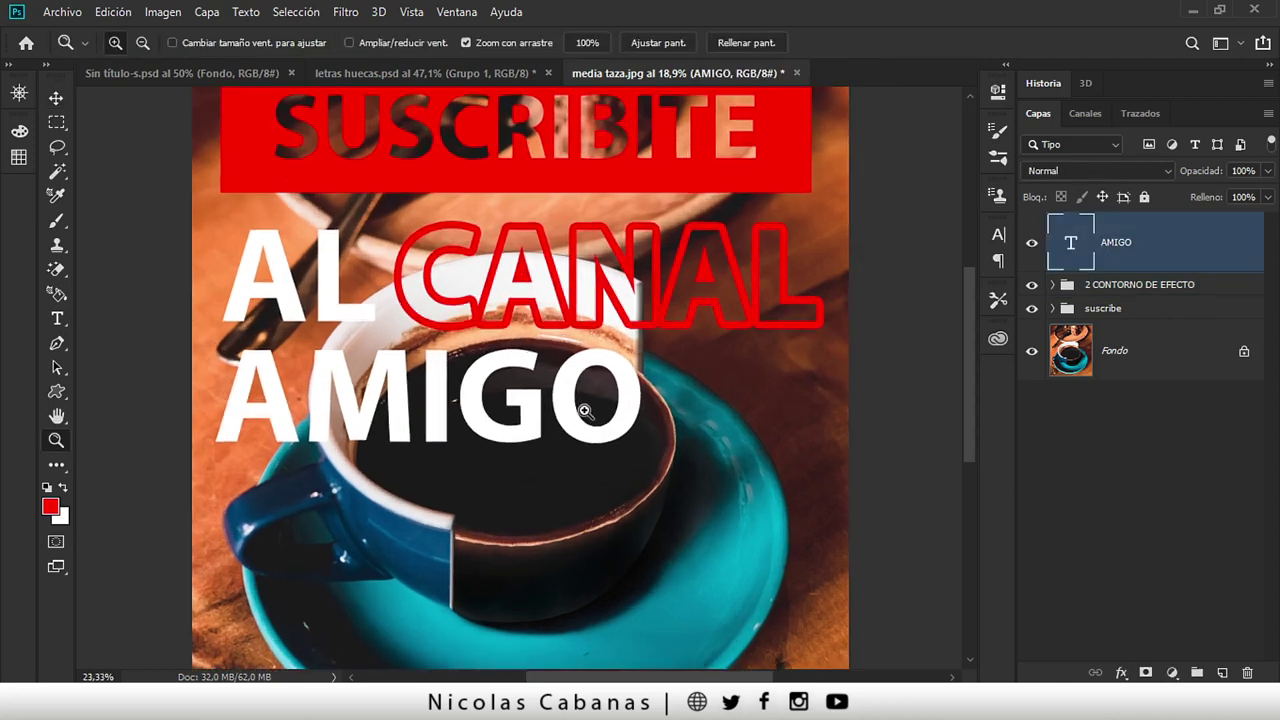
left_click_drag(600, 408, 586, 412)
key("v")
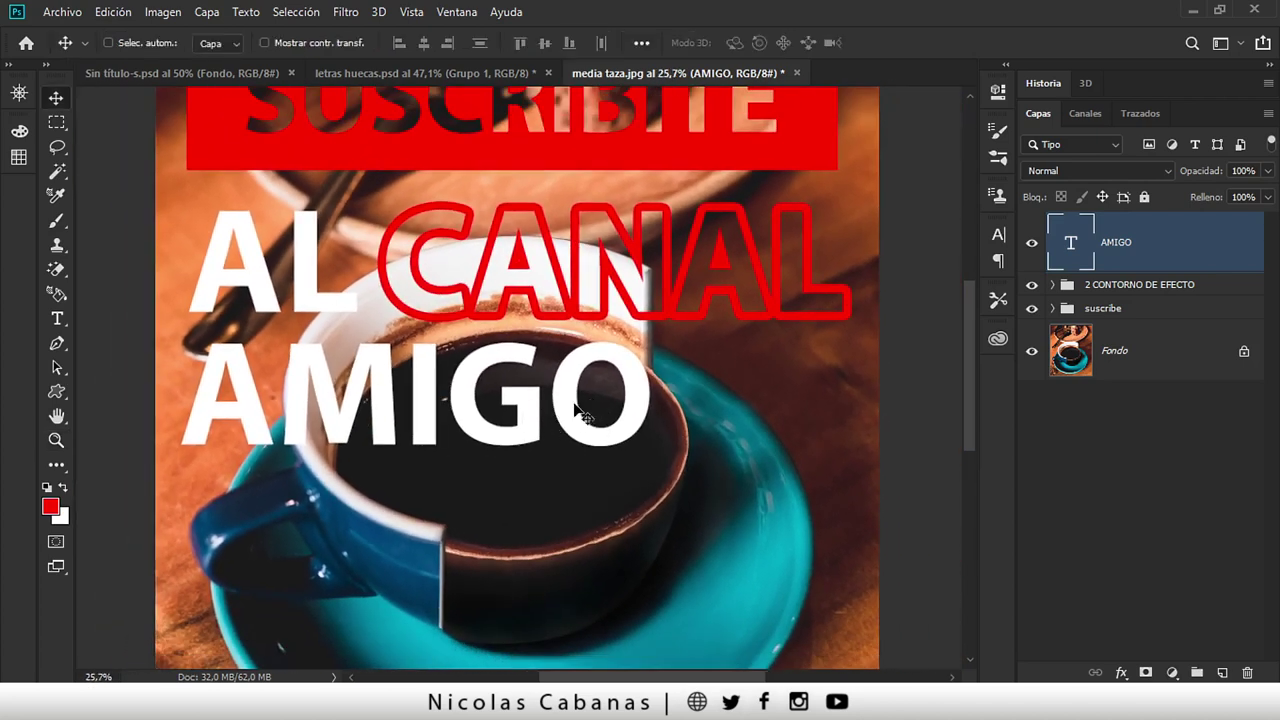
key("z")
left_click_drag(578, 410, 560, 410)
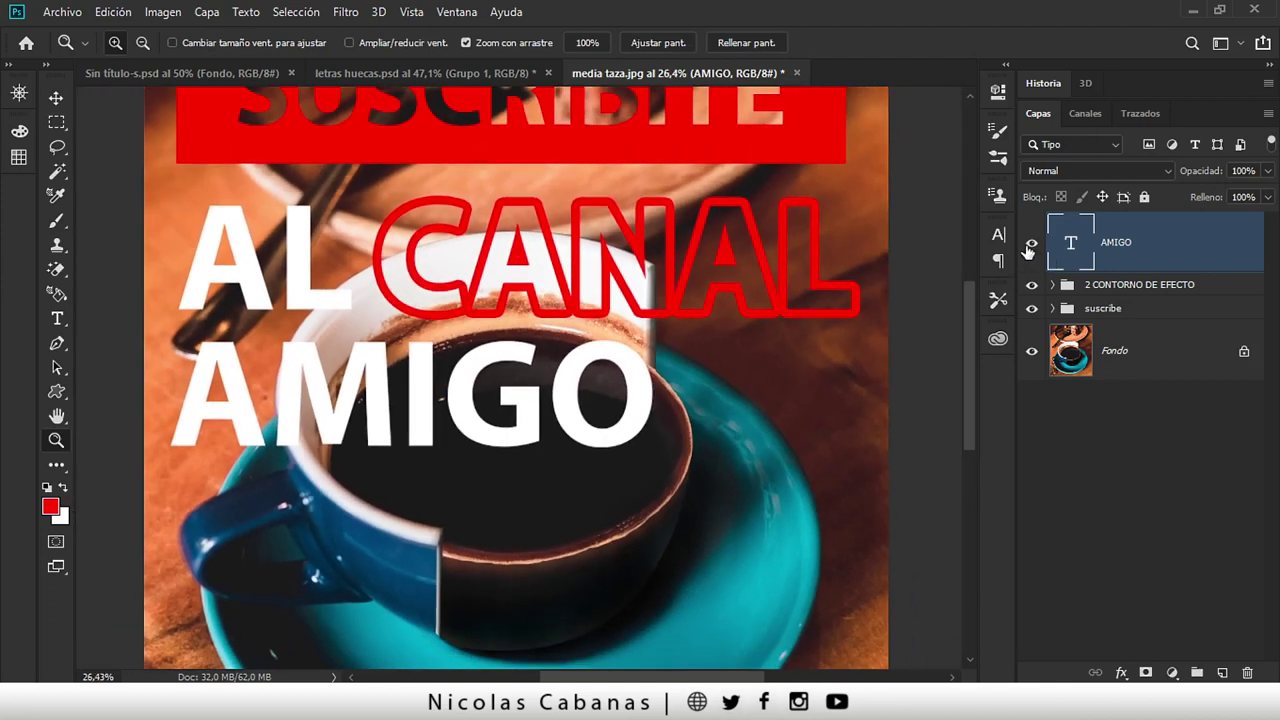
- Check AMIGO and the group's contents, then load AMIGO's letters as a selection
left_click(1031, 243)
left_click(1053, 286)
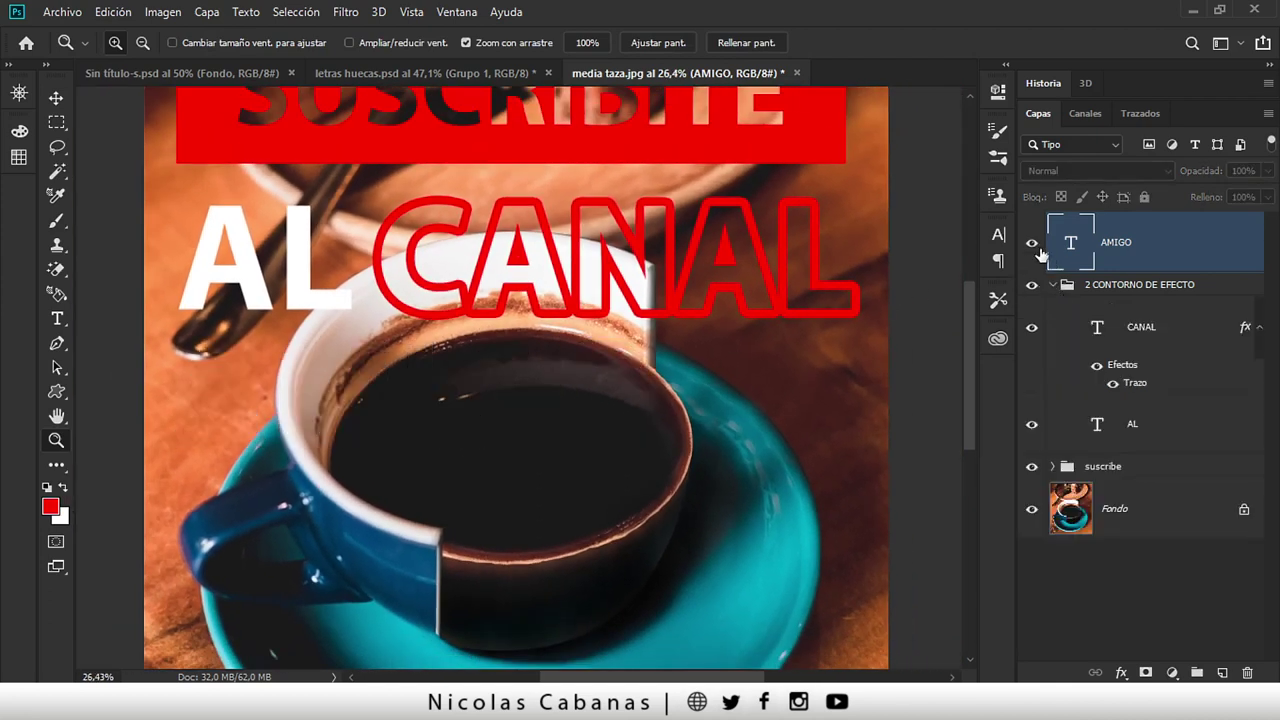
left_click(1031, 243)
left_click(1053, 285)
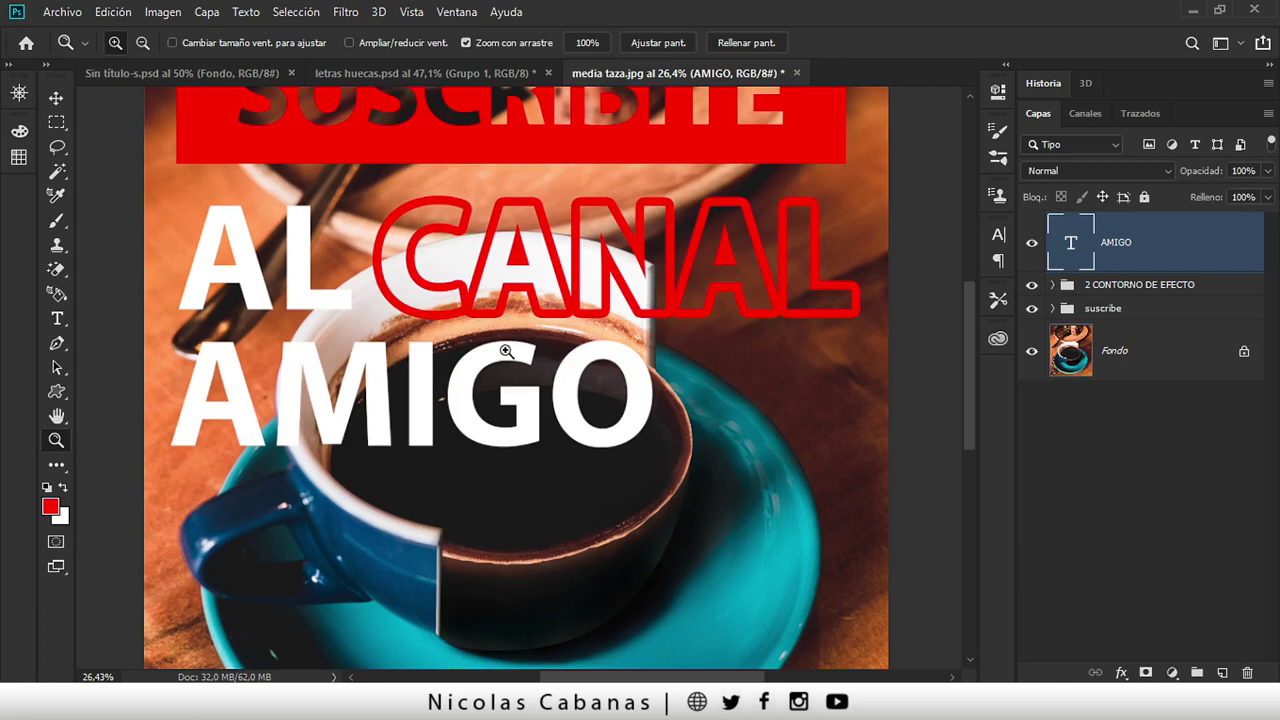
left_click(52, 95)
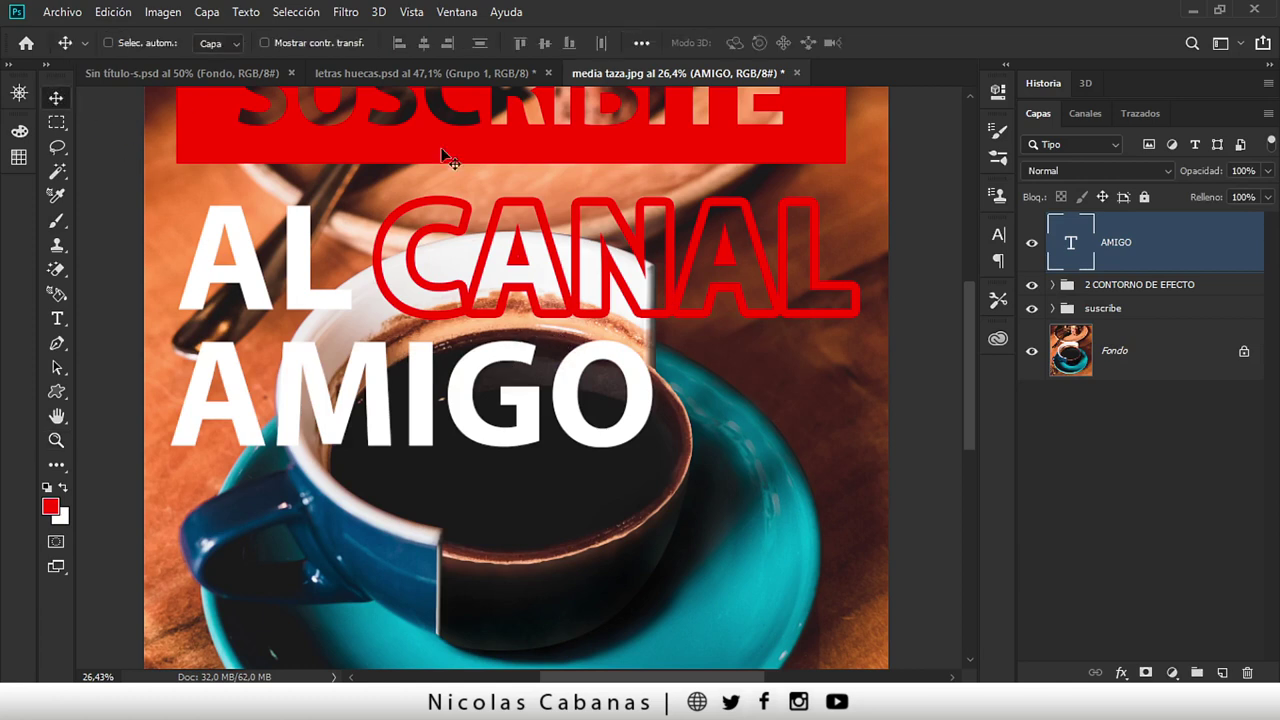
key("ctrl")
left_click(1072, 249, "ctrl")
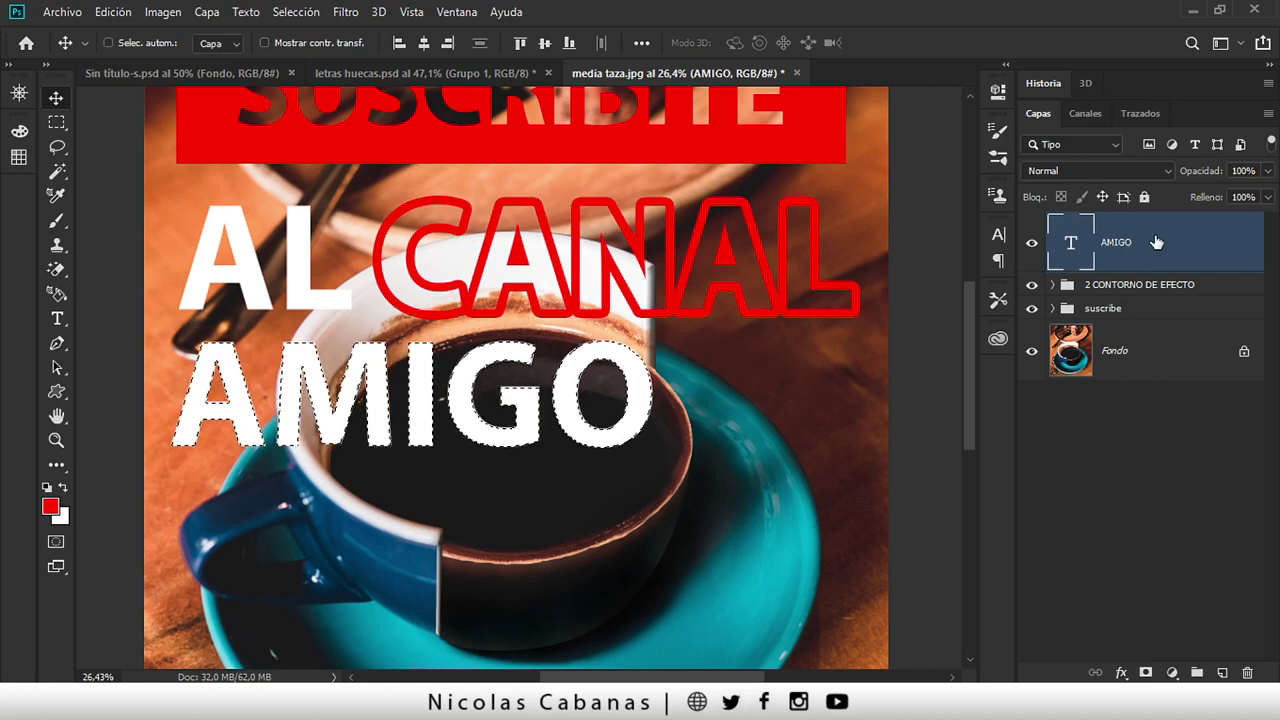
- Zoom in on AMIGO and add a new empty Capa 2 layer above it
key("z")
mouse_move(557, 347)
left_mouse_down()
mouse_move(414, 367)
mouse_move(470, 365)
left_mouse_up()
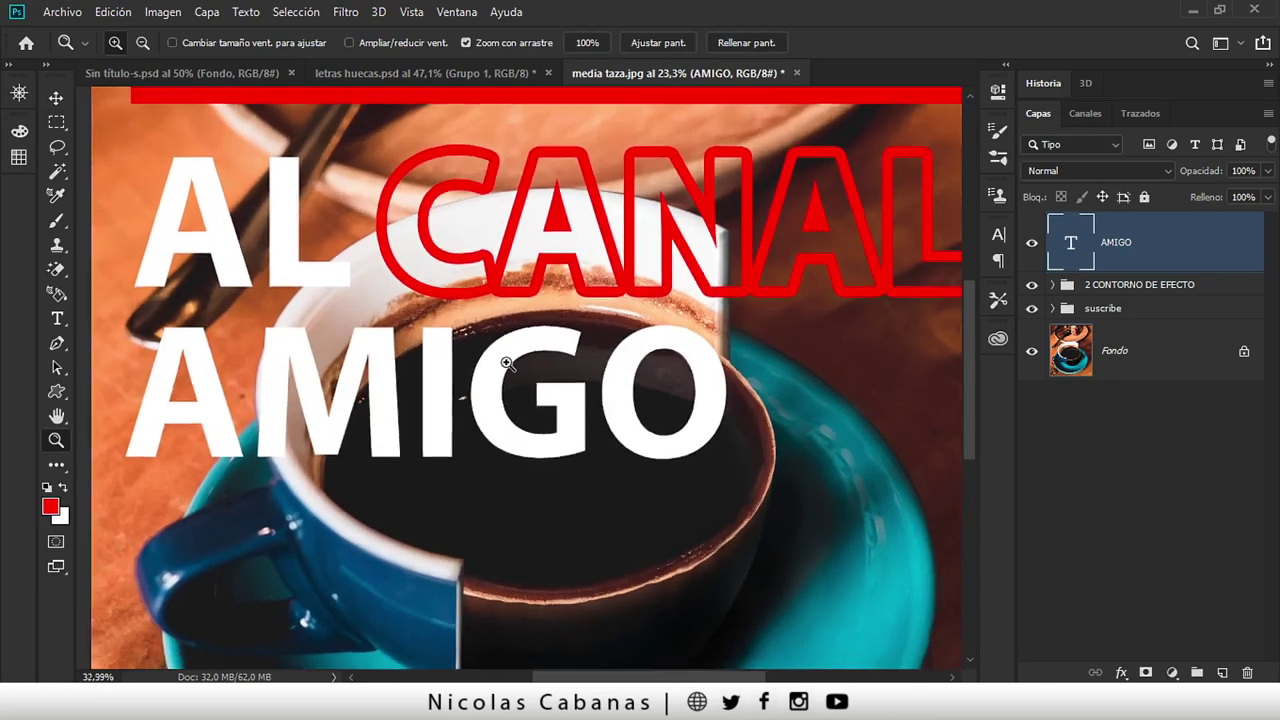
left_click(1222, 673)
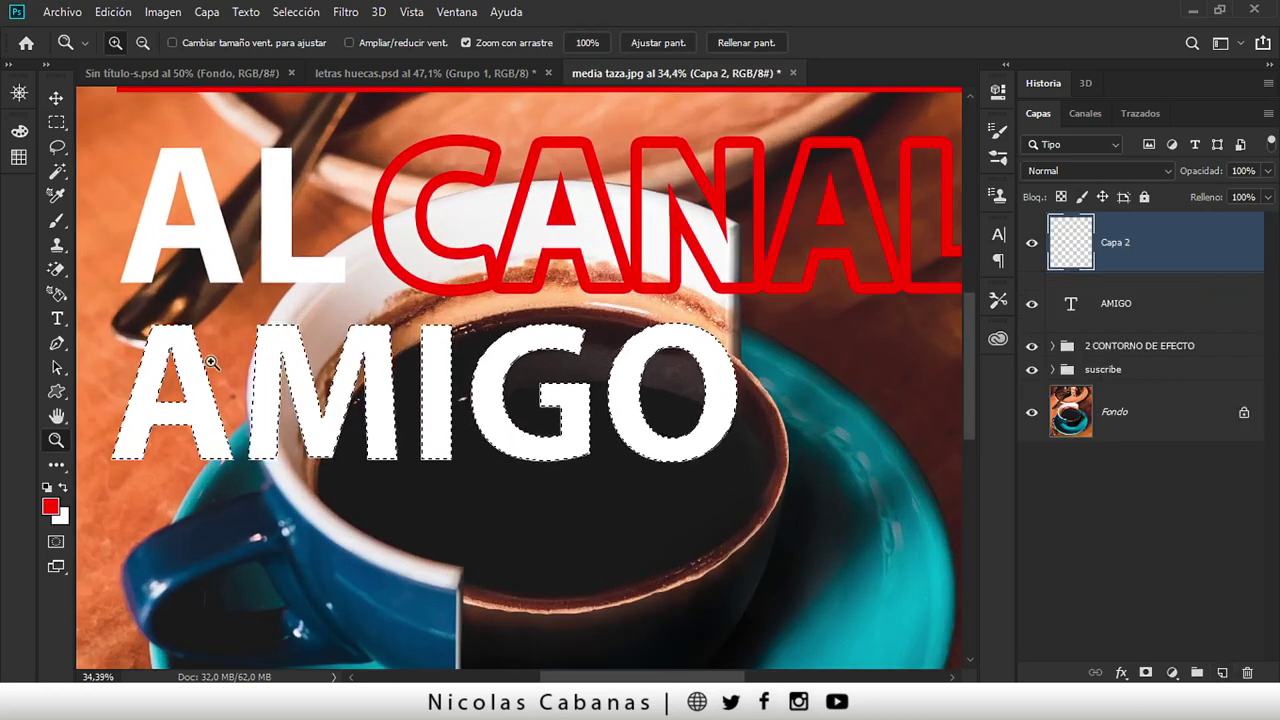
- Set Edición > Contornear to 4 px width, red colour and Exterior position
left_click(113, 12)
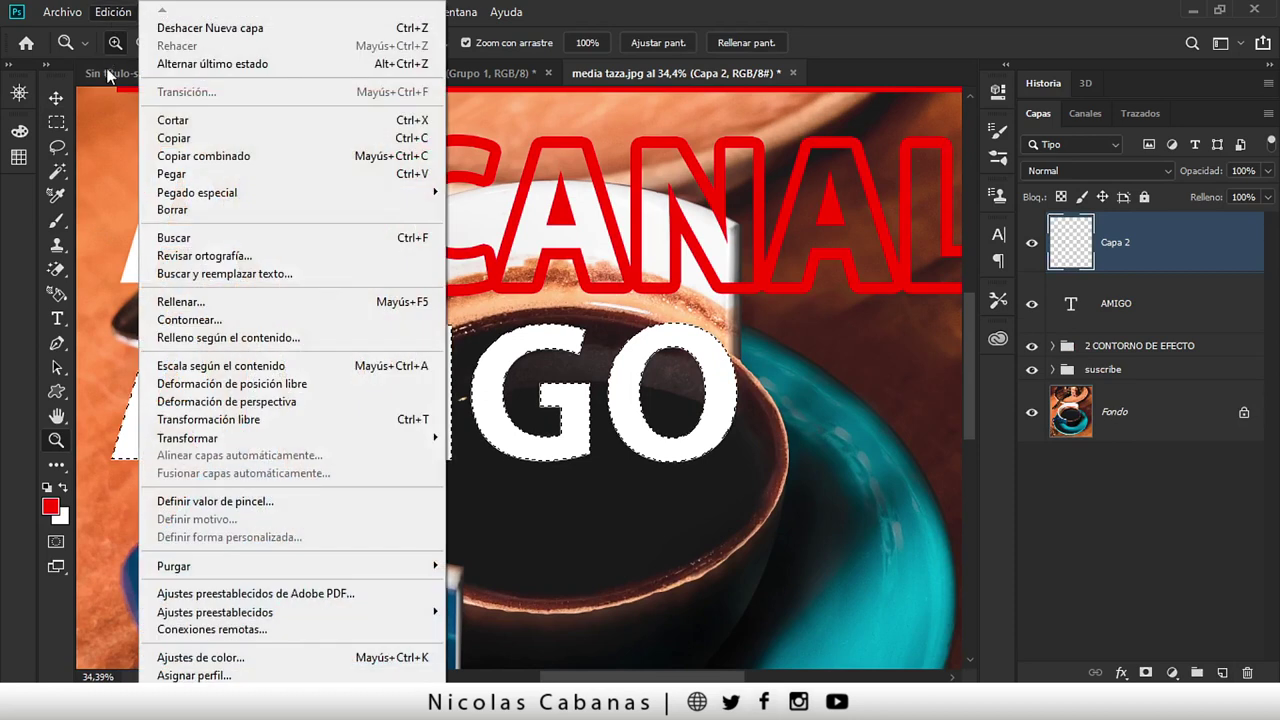
left_click(251, 322)
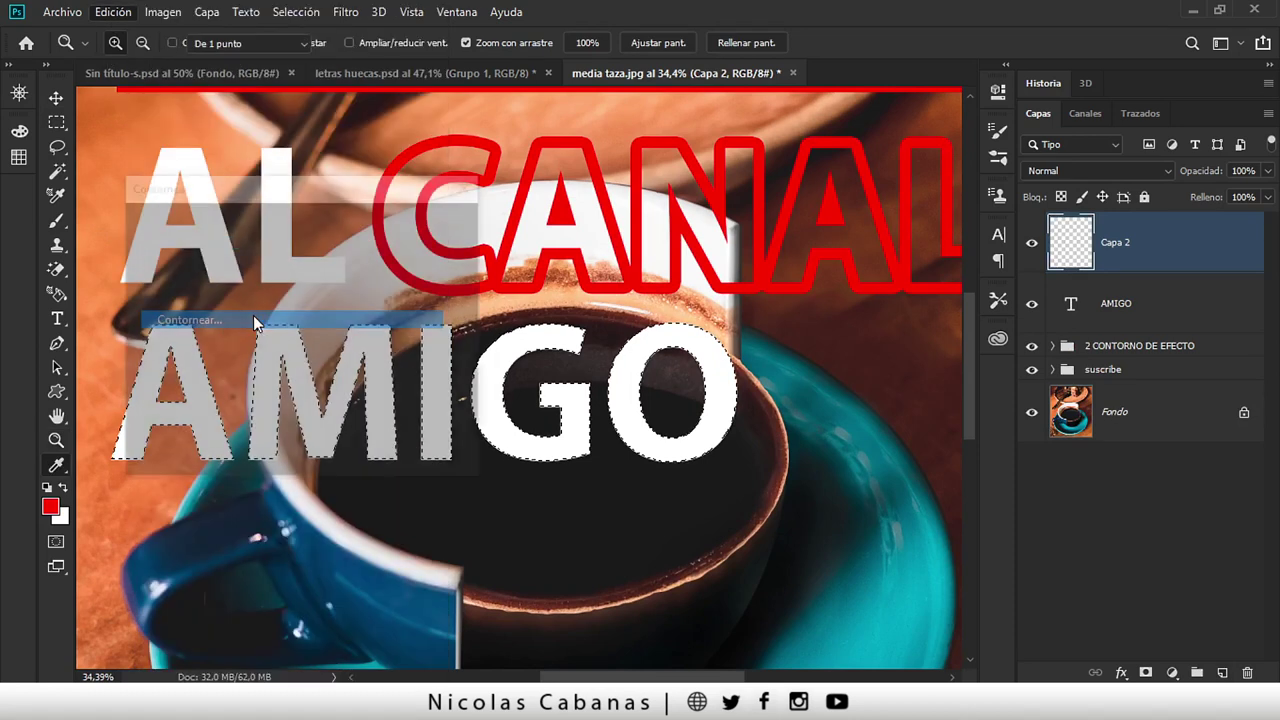
left_click_drag(275, 188, 568, 176)
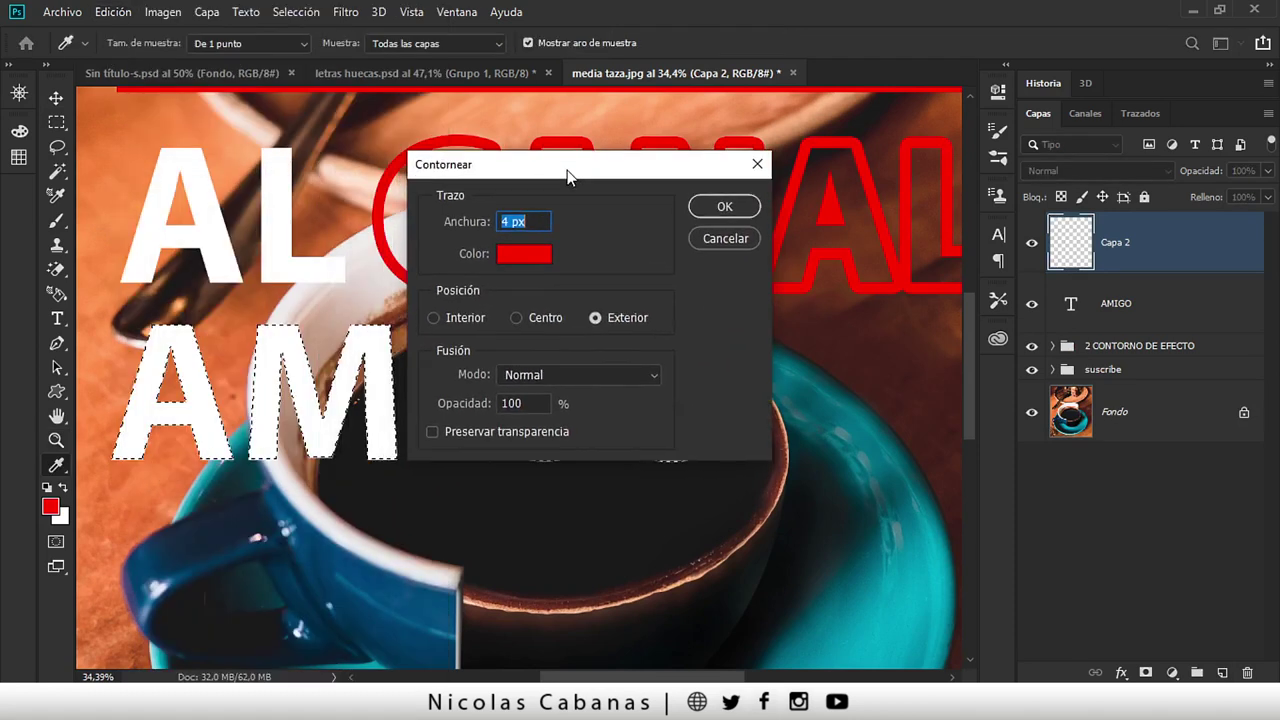
double_click(505, 221)
left_click(509, 253)
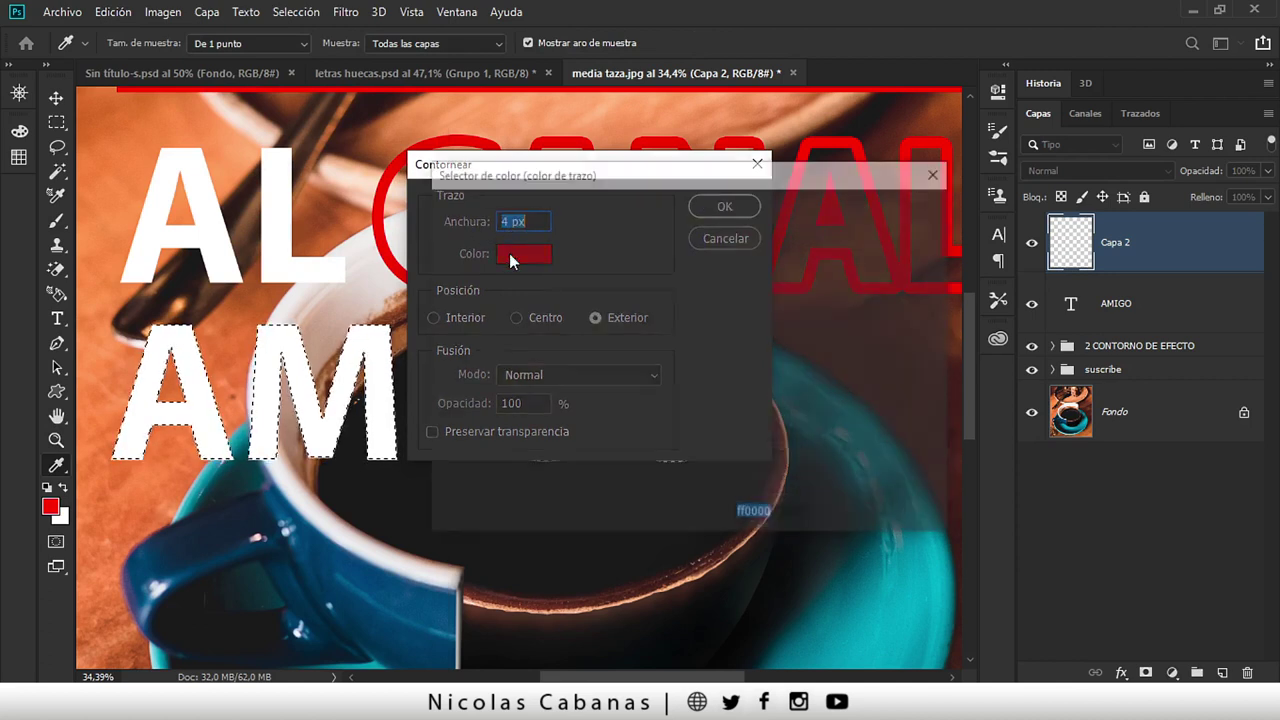
left_click(840, 212)
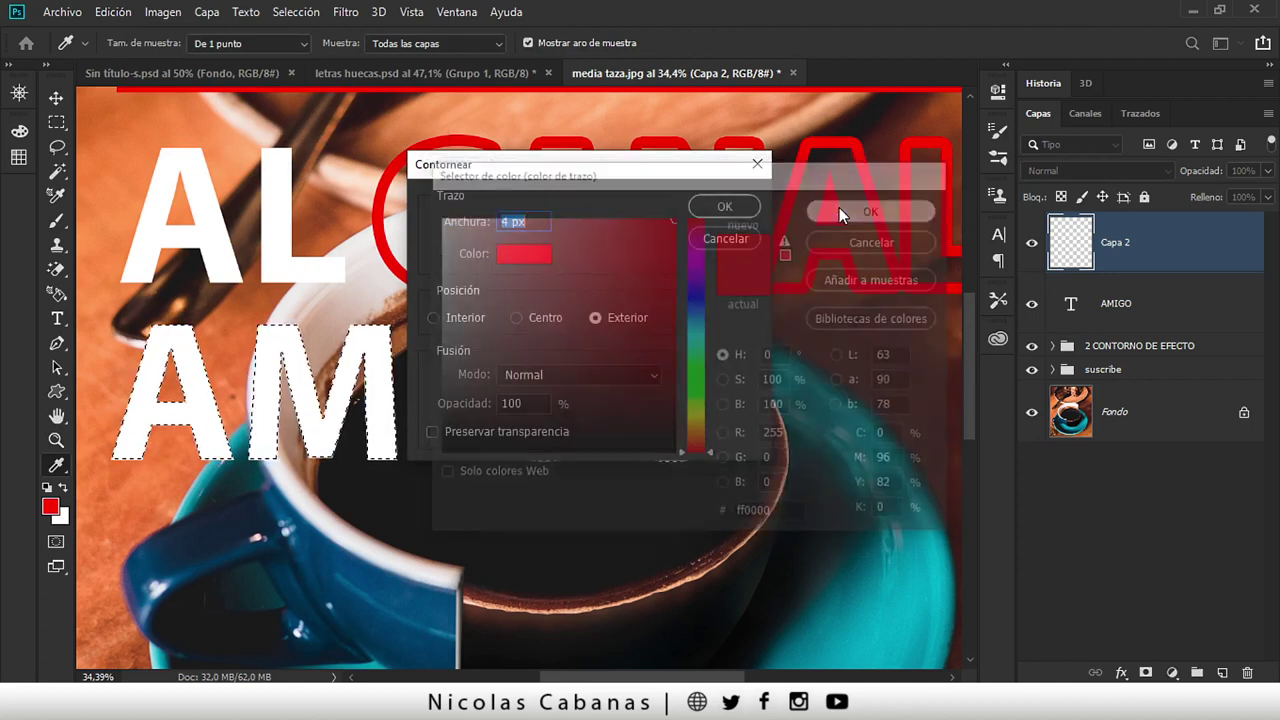
left_click(596, 318)
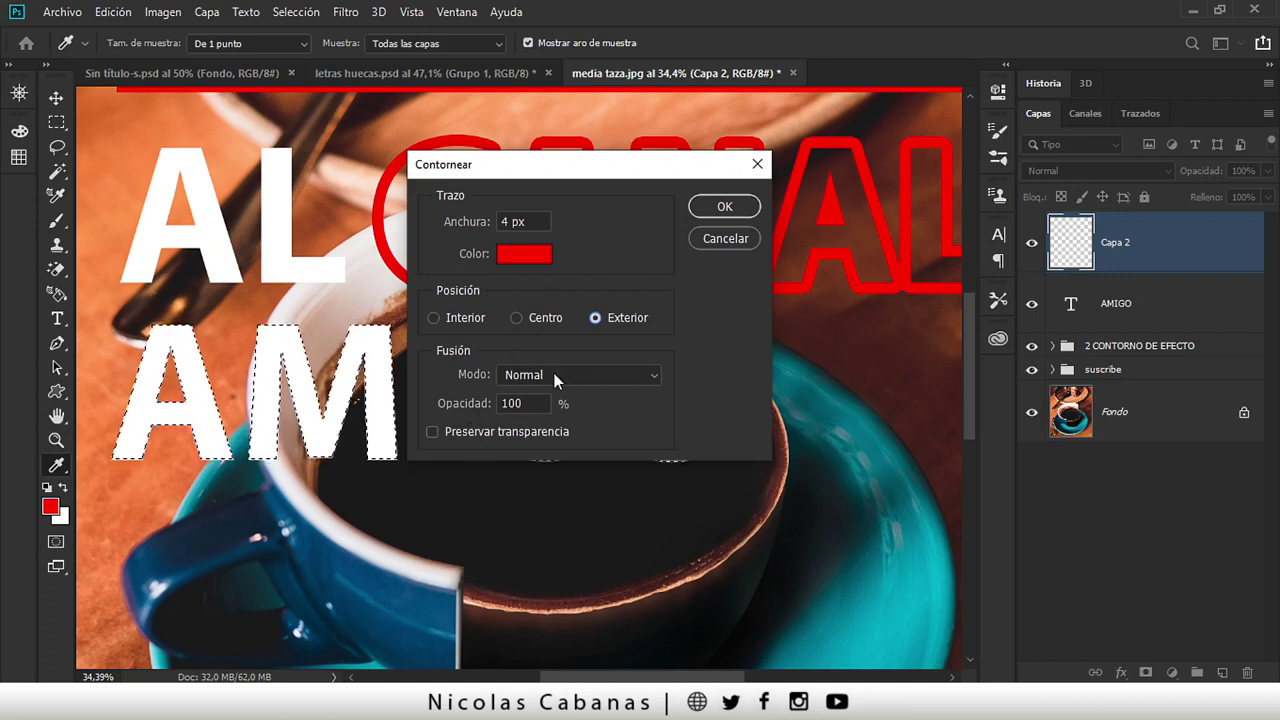
- Apply the thin red outline stroke around the AMIGO selection and inspect it up close
left_click(724, 206)
key("z")
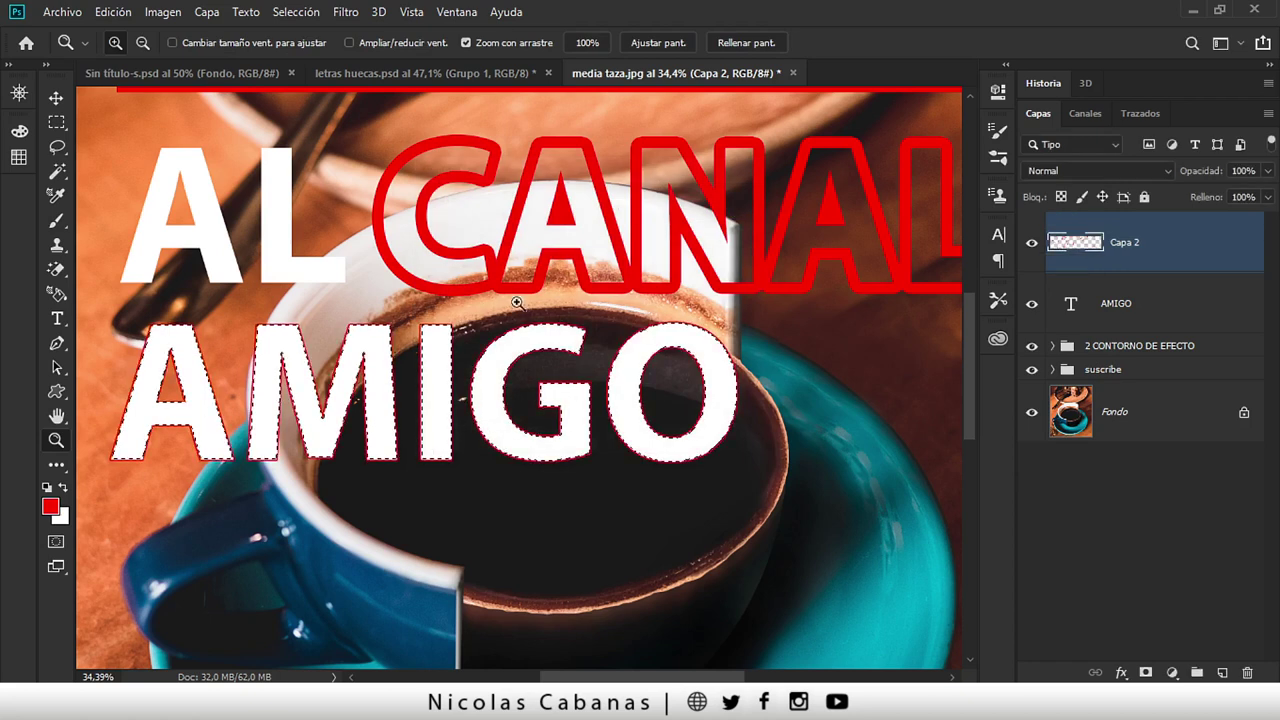
left_click_drag(155, 370, 263, 346)
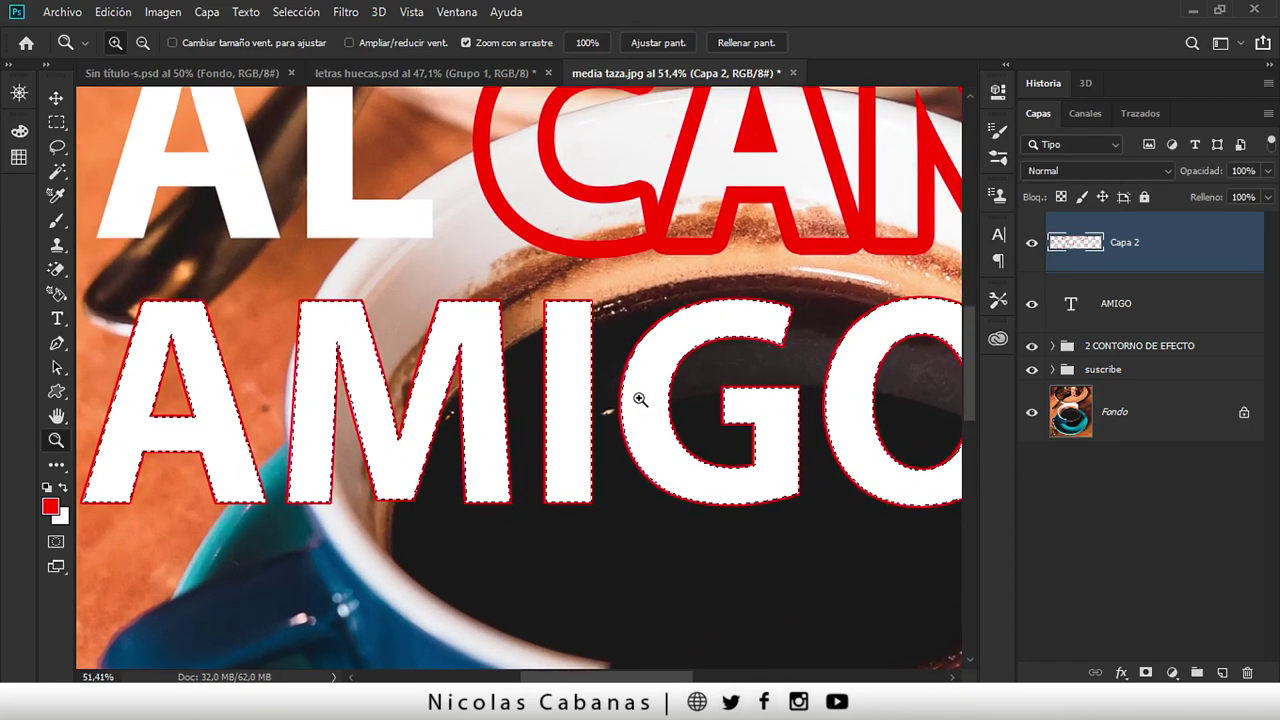
left_click_drag(640, 400, 600, 400)
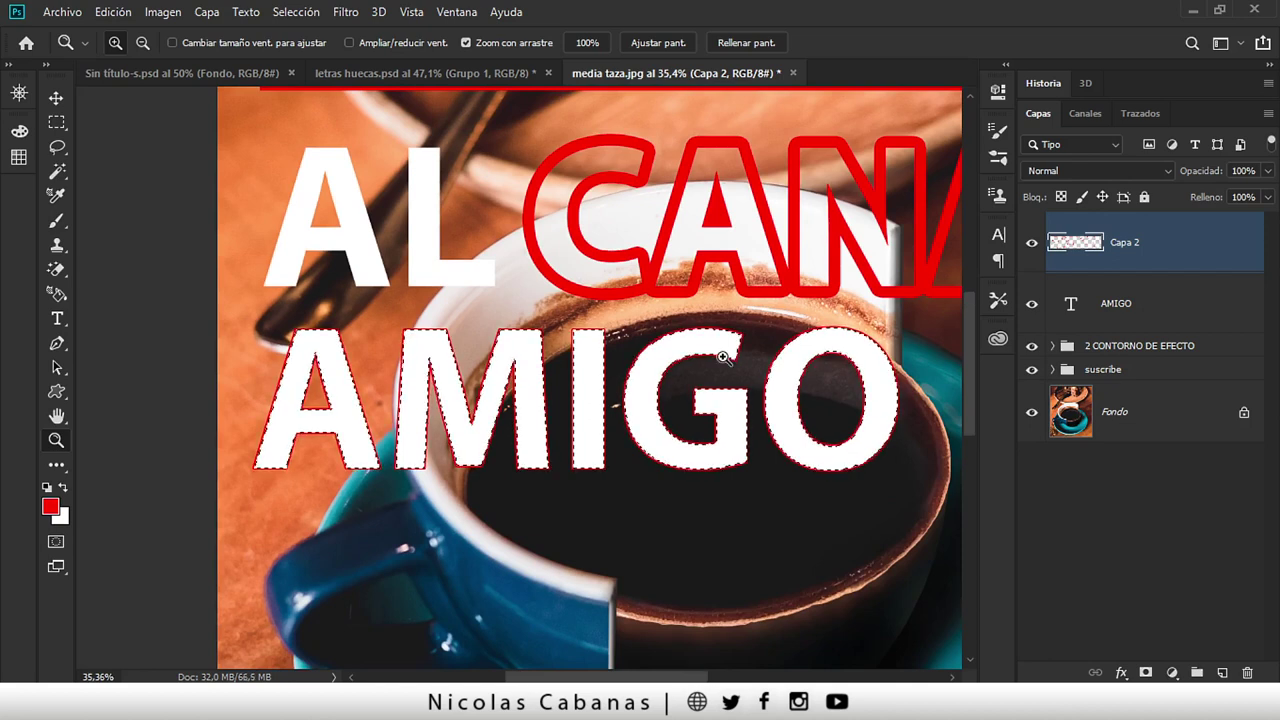
left_click_drag(728, 360, 711, 384)
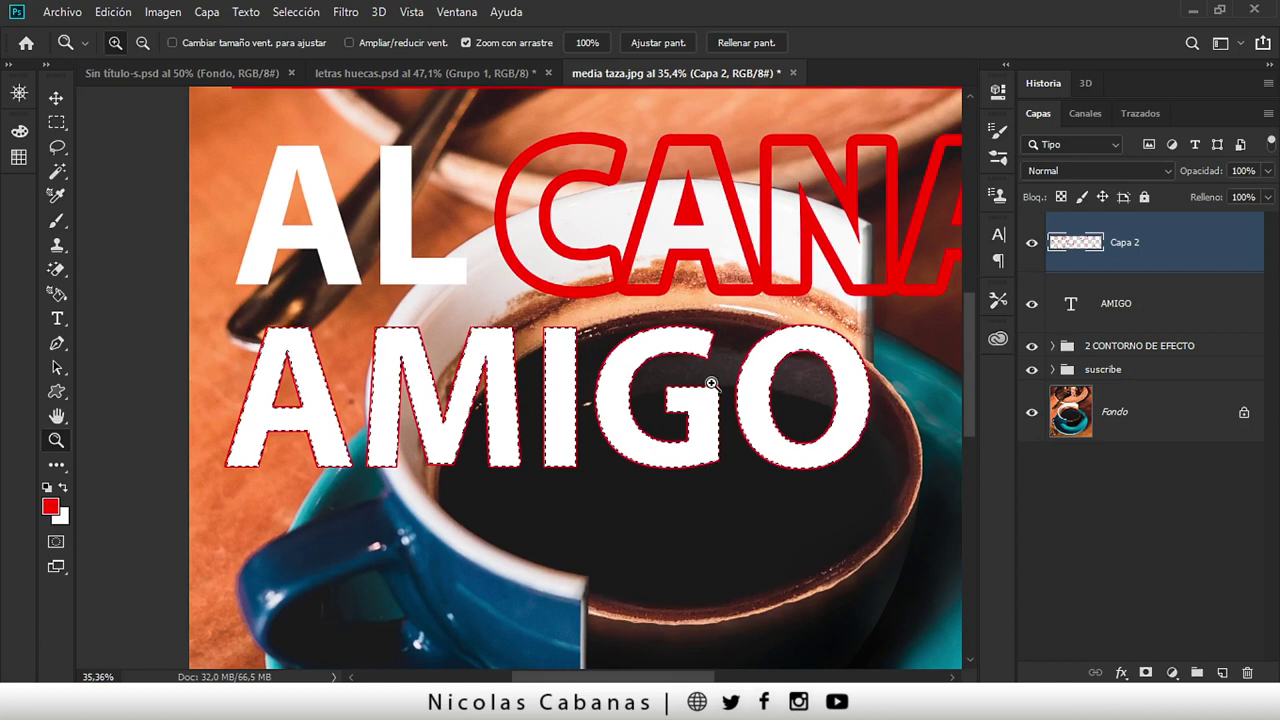
left_click_drag(711, 381, 652, 370)
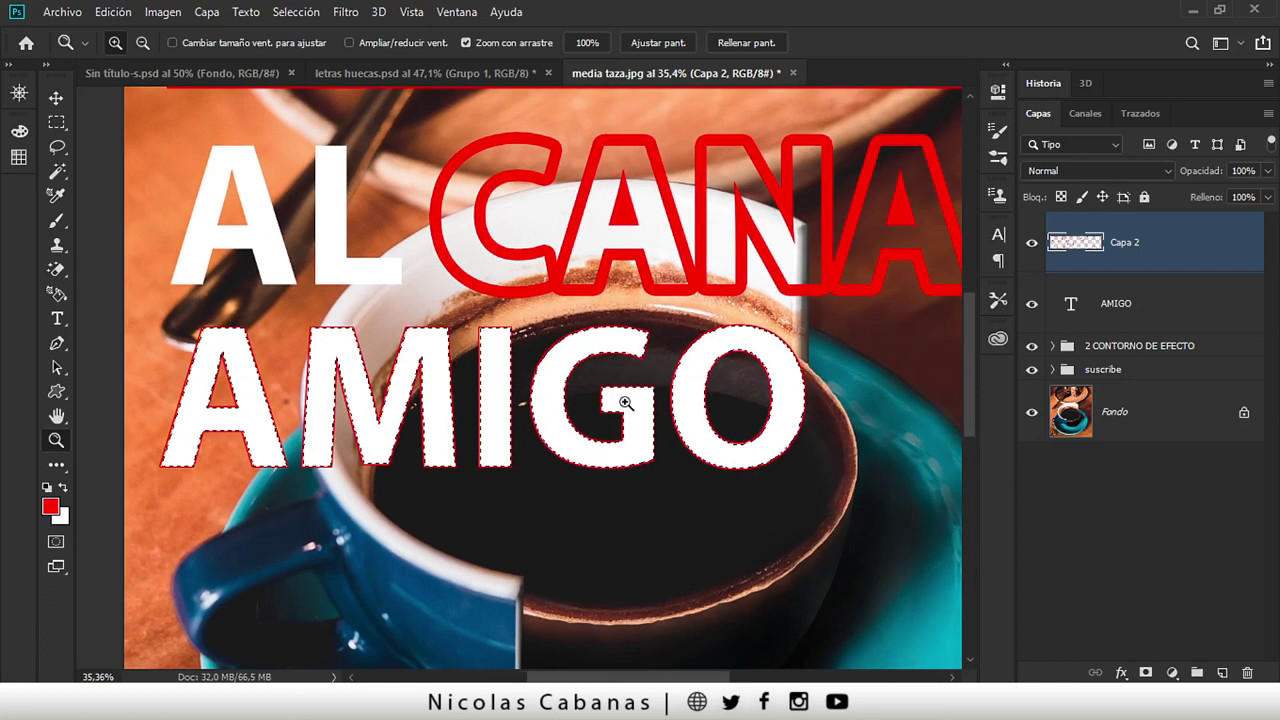
- Deselect, review the CANAL outline in 2 CONTORNO DE EFECTO, and reload the AMIGO selection
left_click(297, 12)
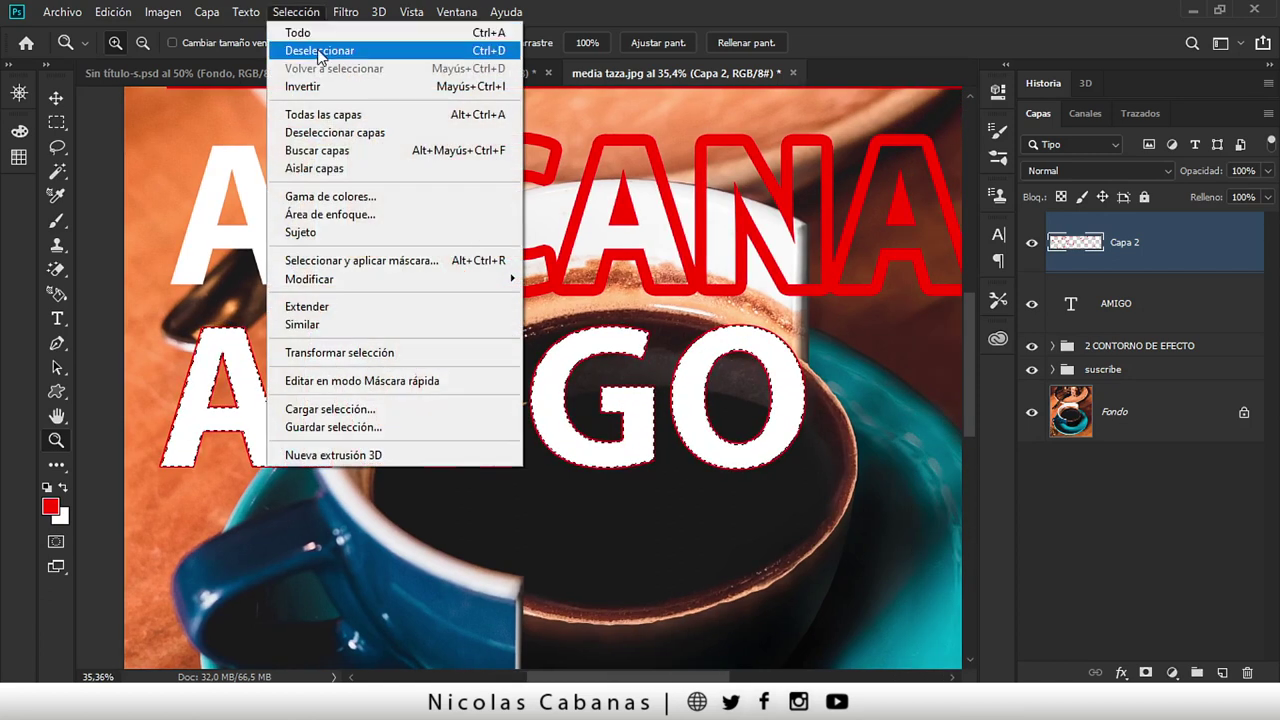
left_click(318, 50)
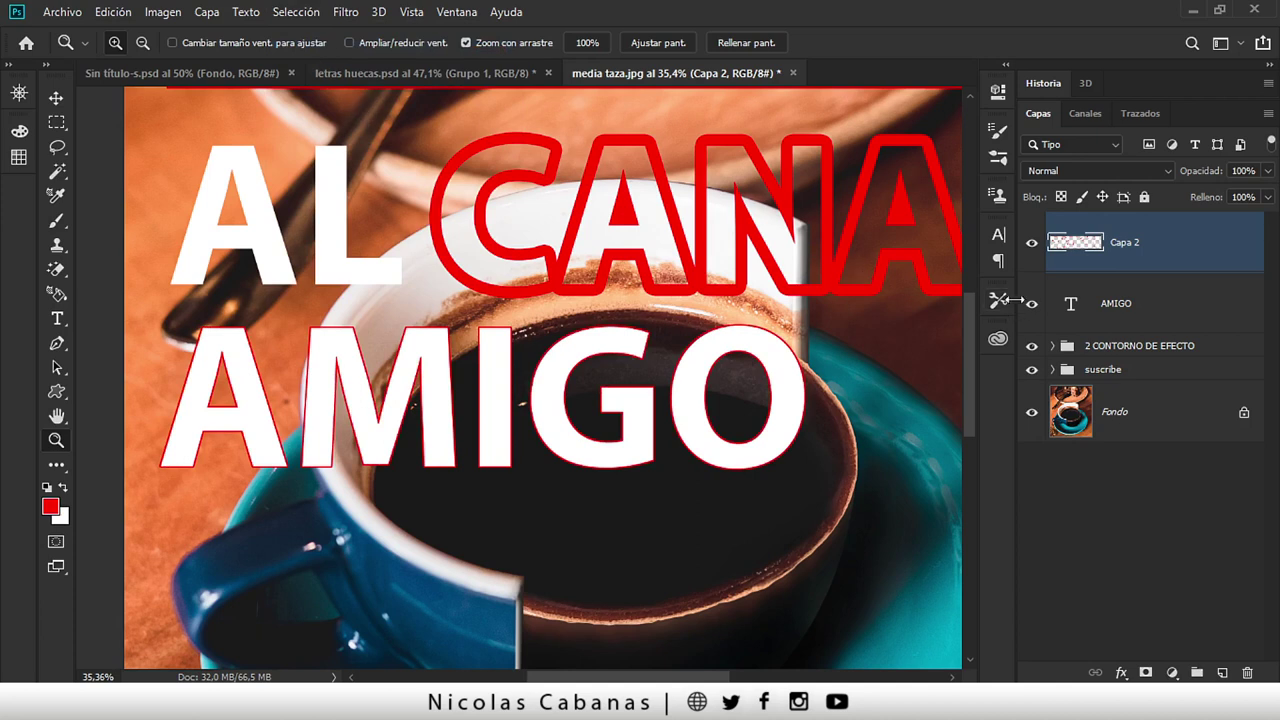
left_click(1053, 347)
left_click(1175, 395)
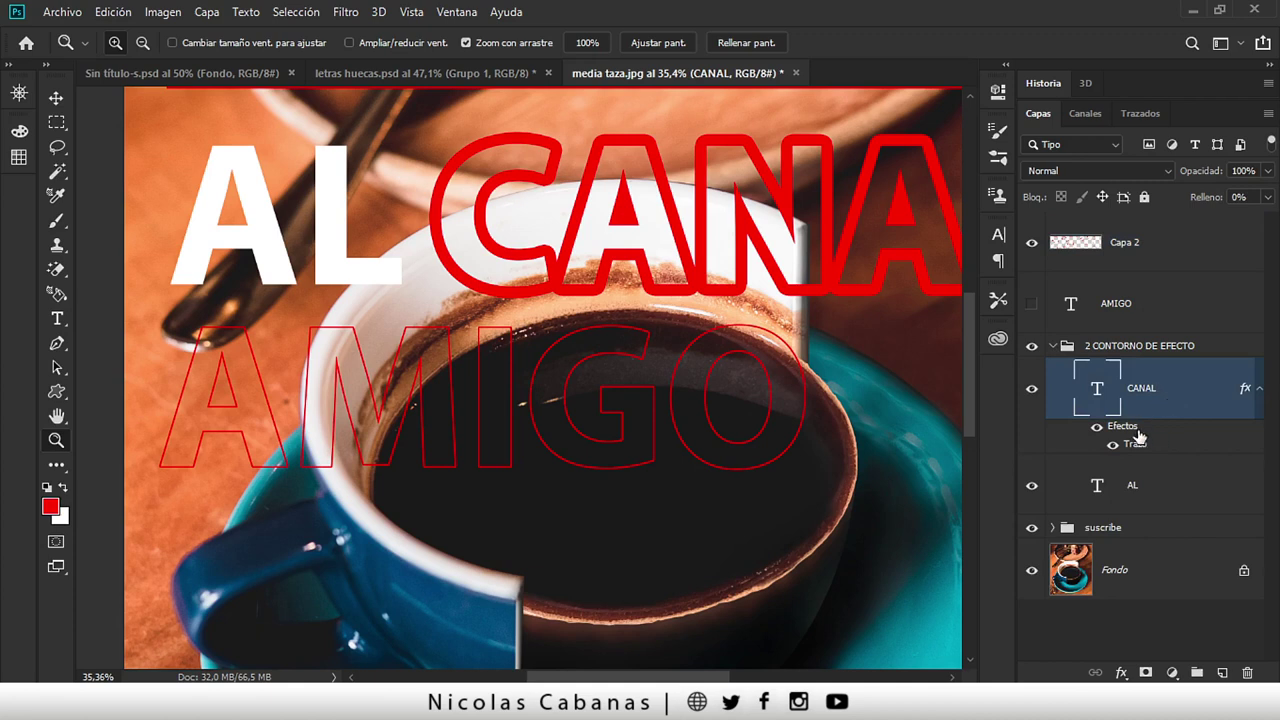
left_click(1137, 254)
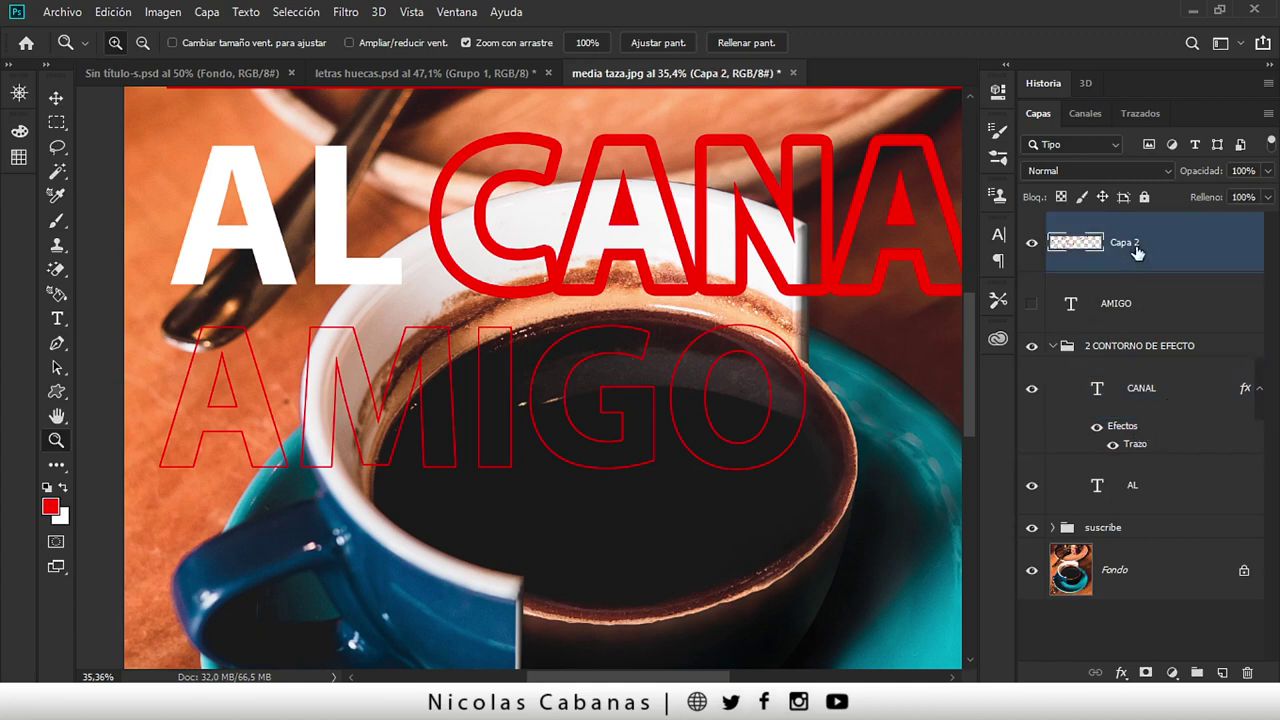
left_click(1053, 347)
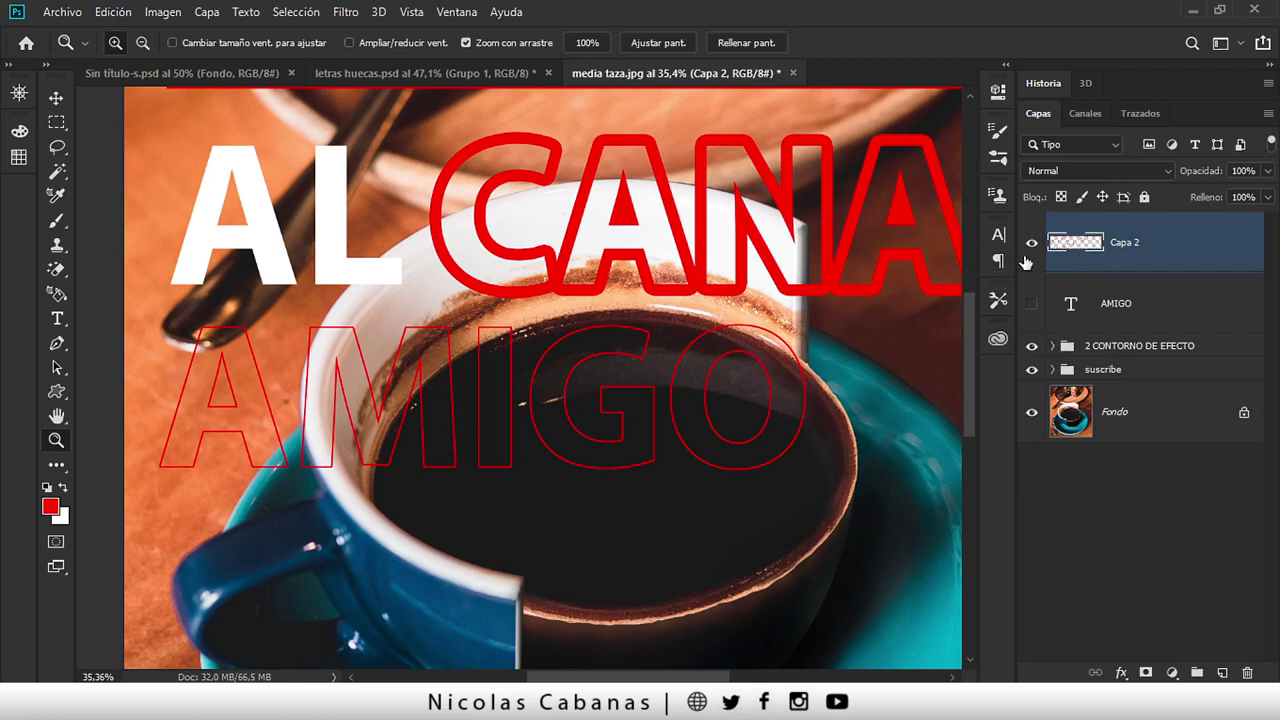
left_click_drag(1070, 307, 1073, 313)
left_click(1071, 308, "ctrl")
scroll(650, 370, "up", 2)
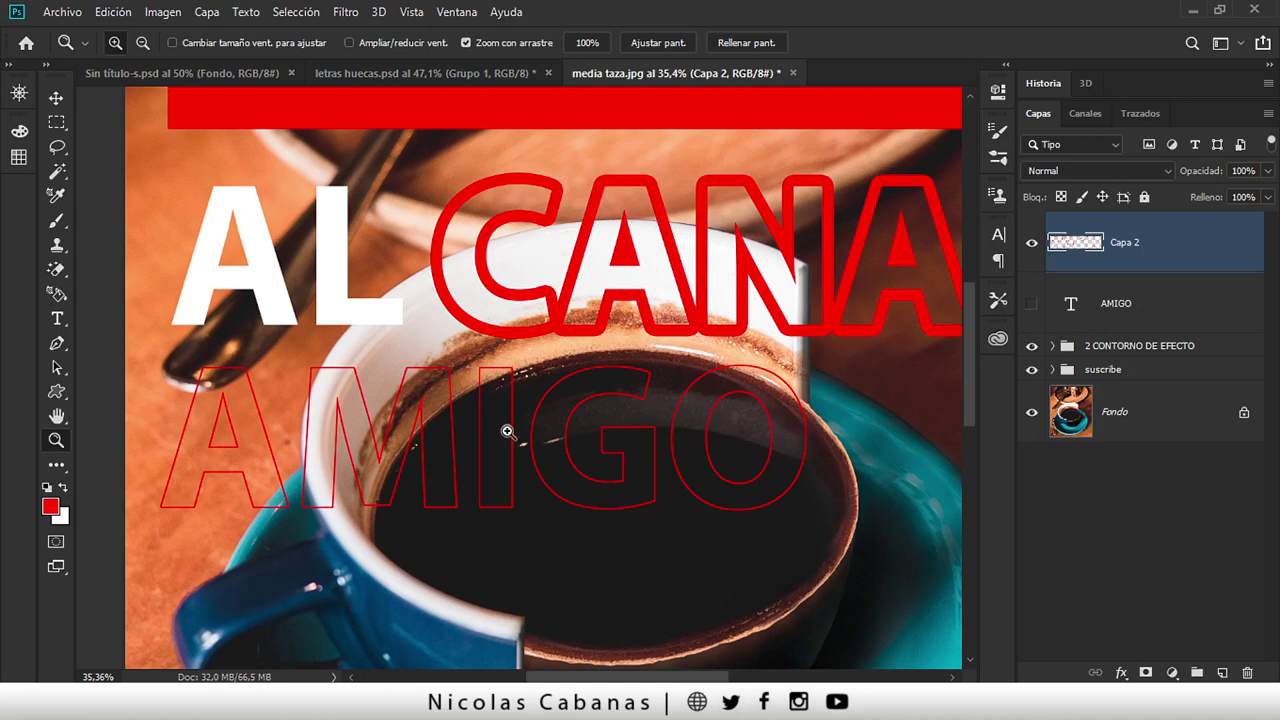
- Load the AL letters as a selection, add a new layer above AL, and hide AL
left_click(1052, 346)
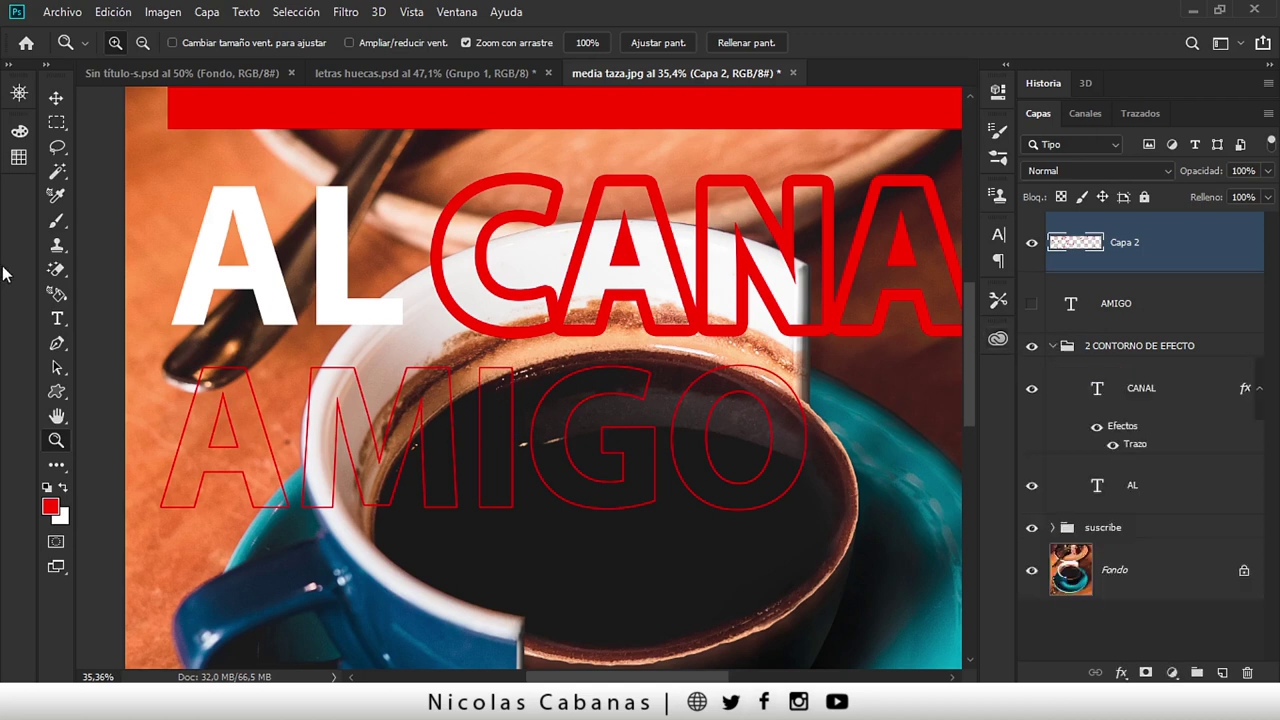
left_click(1097, 486, "ctrl")
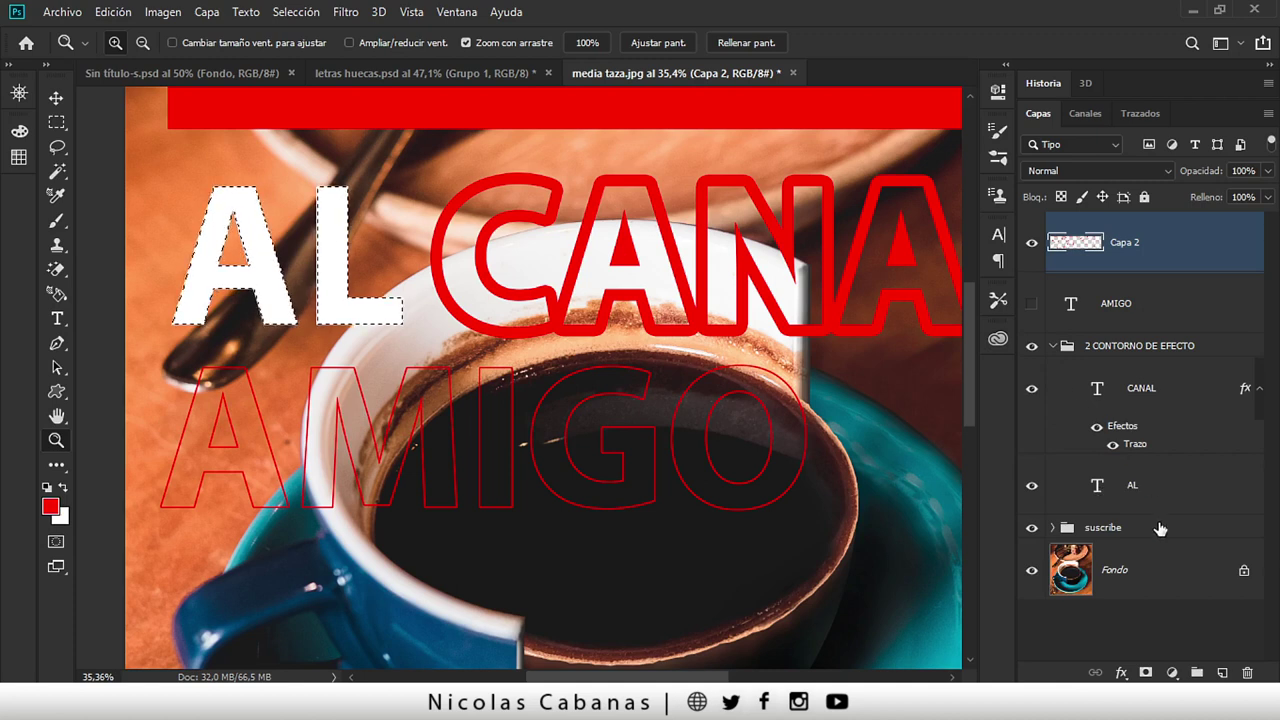
left_click(1150, 482)
left_click(1222, 673)
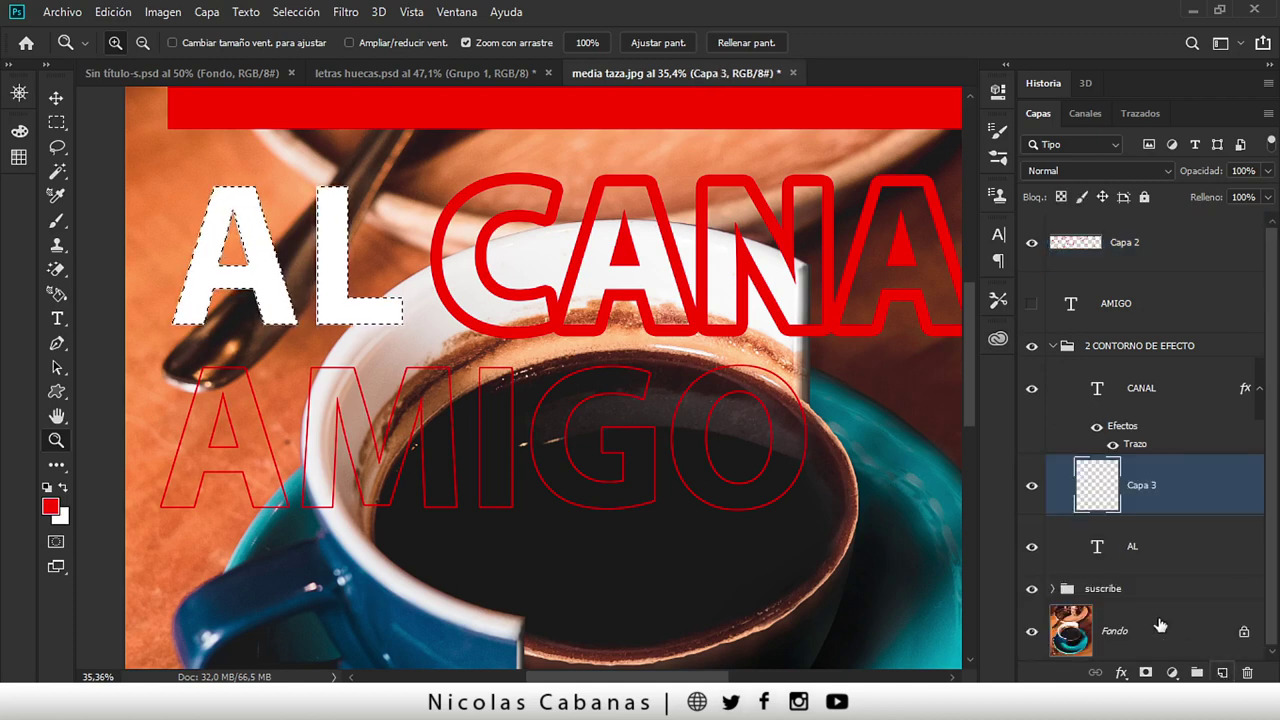
left_click(1031, 547)
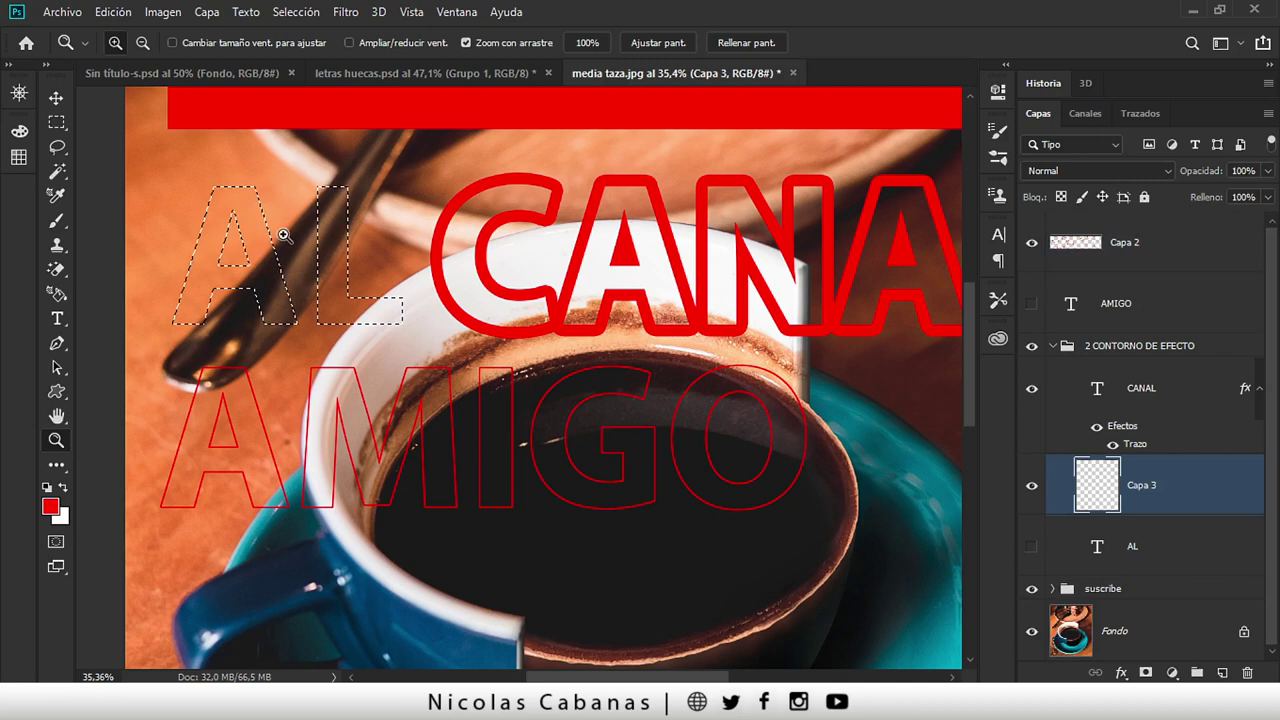
- Stroke the AL selection in red, then undo the too-thin result
left_click(110, 12)
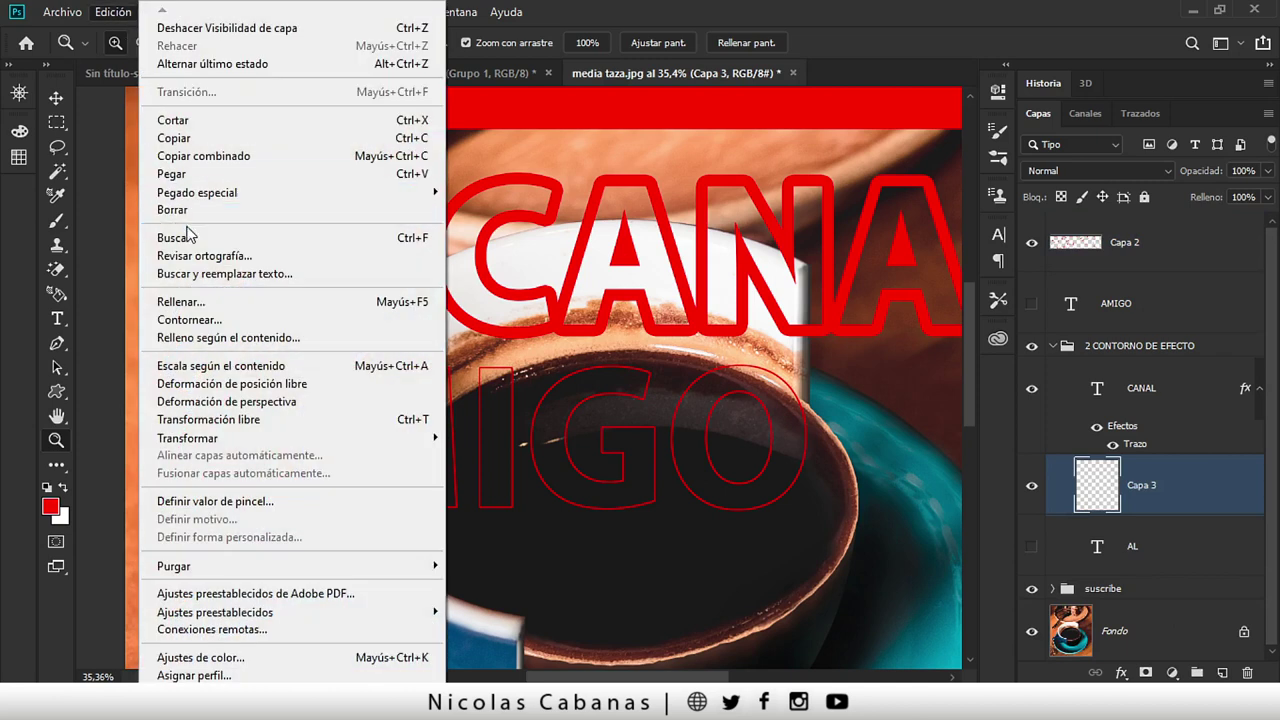
left_click(230, 320)
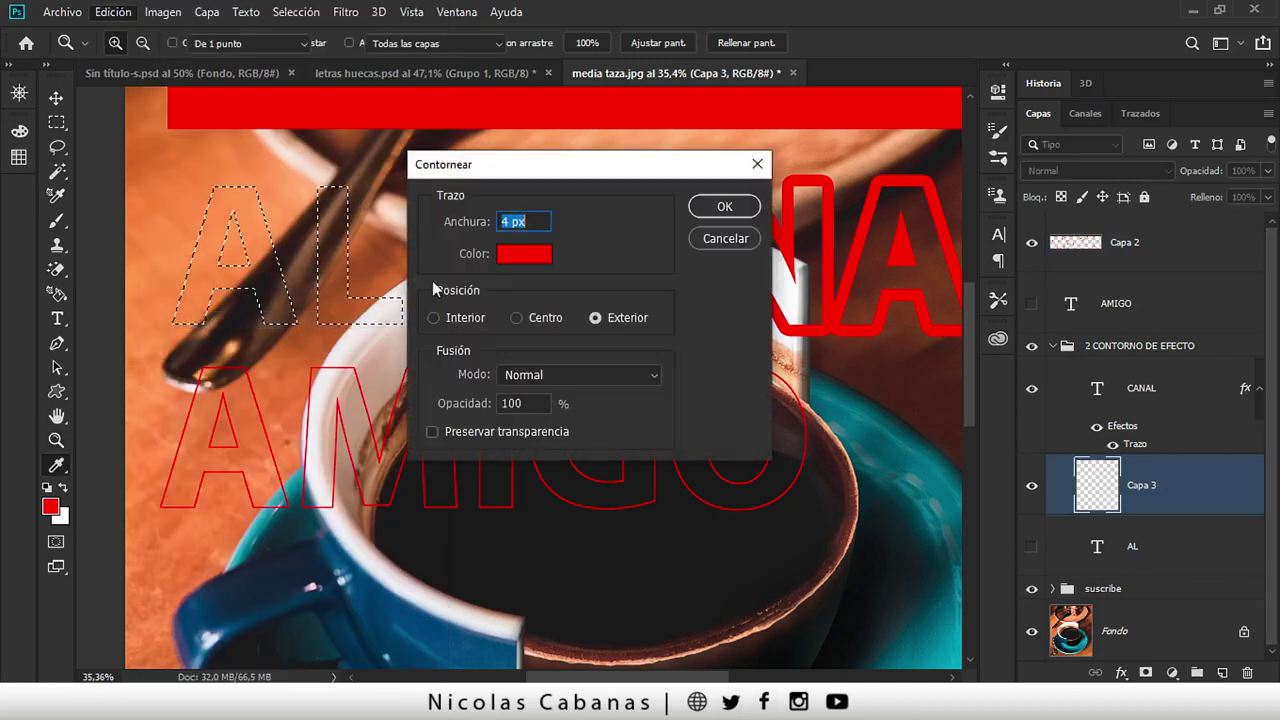
left_click(724, 206)
key("z")
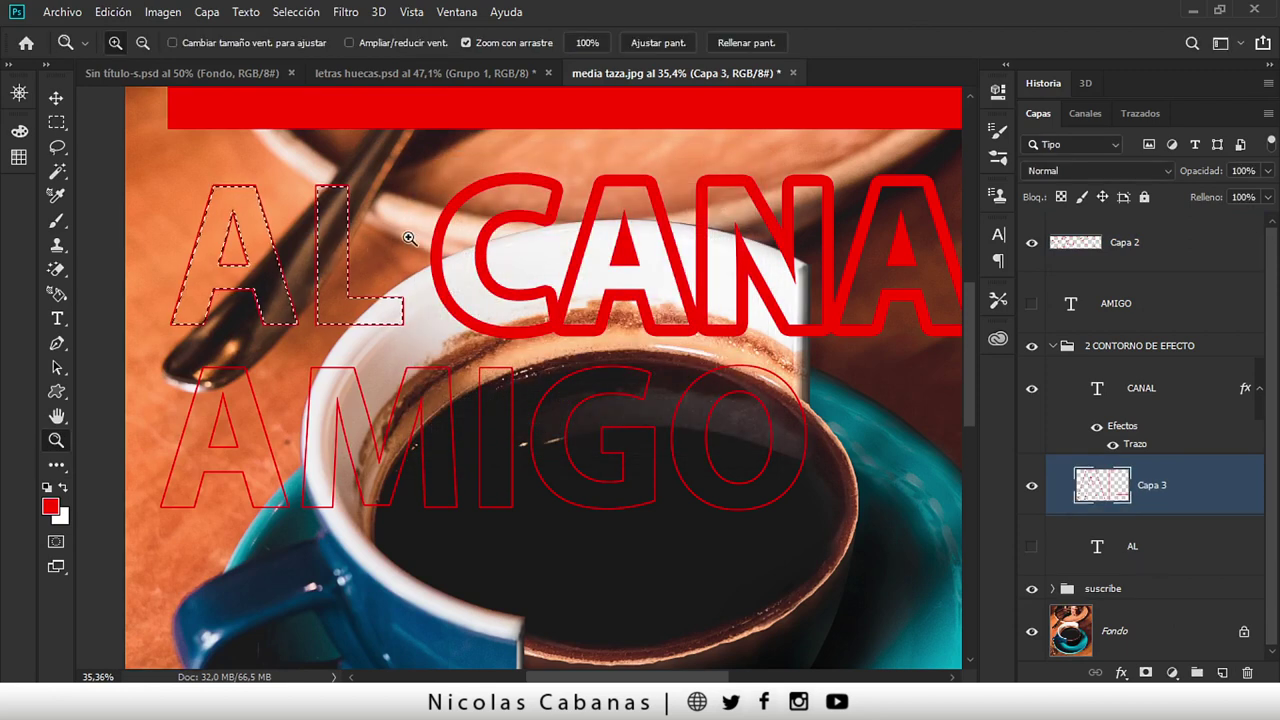
key("ctrl+z")
- Restroke the AL selection with a 15 px red Exterior outline and deselect it
left_click(112, 12)
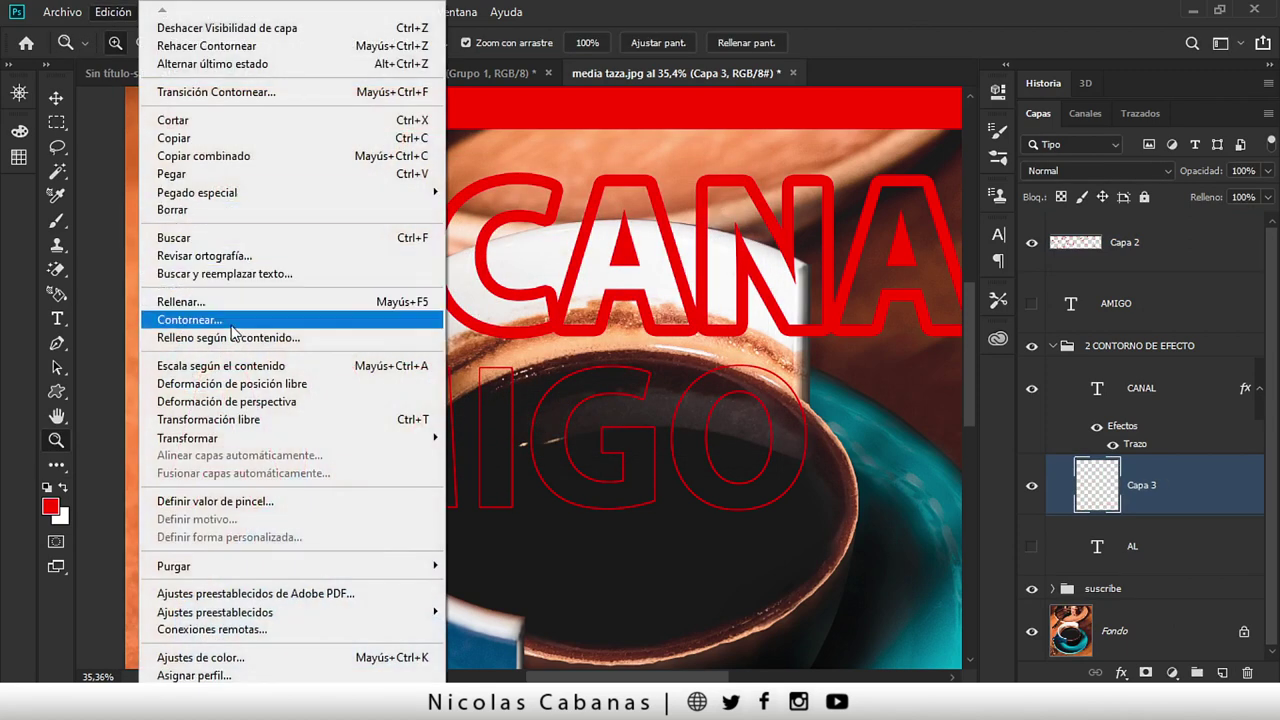
left_click(195, 320)
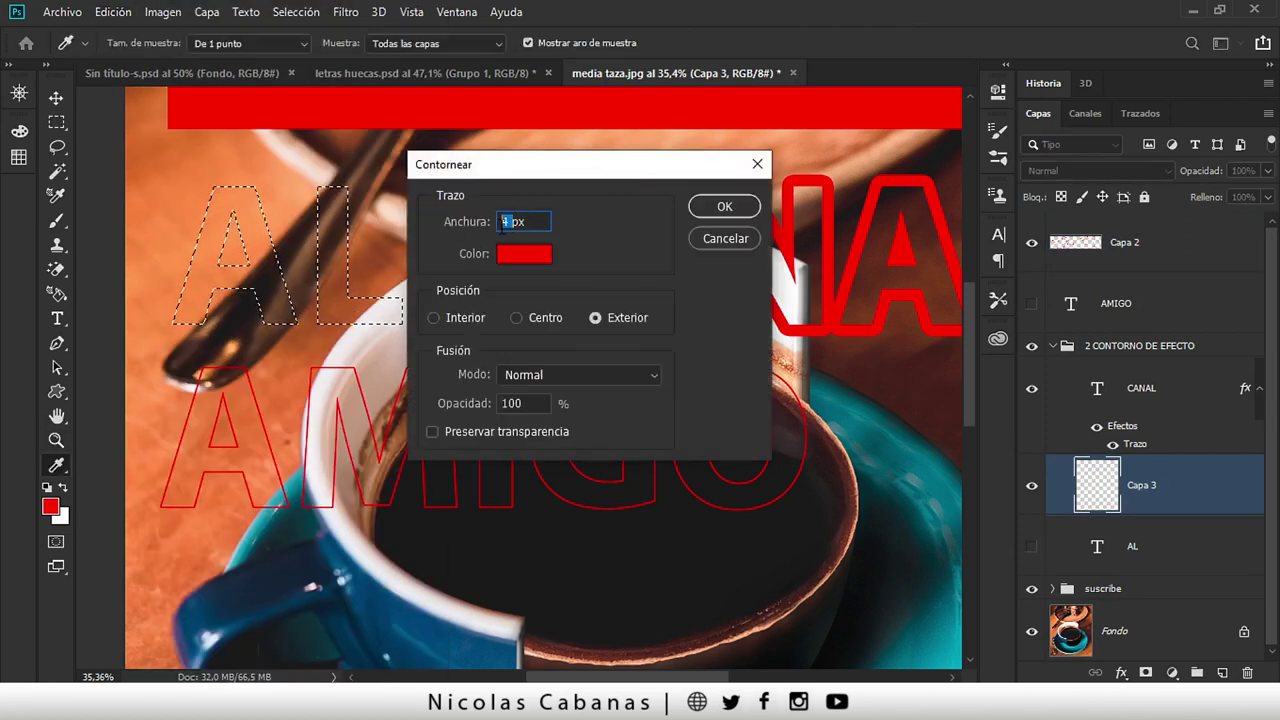
type("15")
key("Return")
key("z")
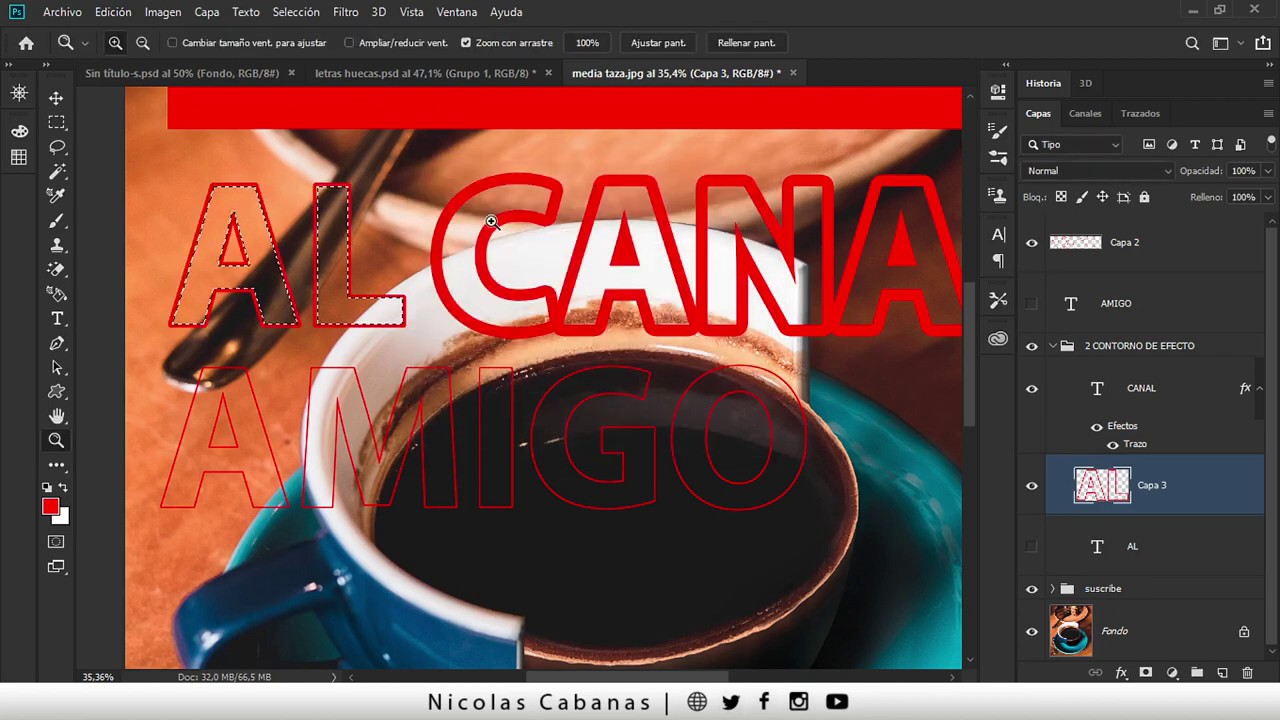
key("ctrl+d")
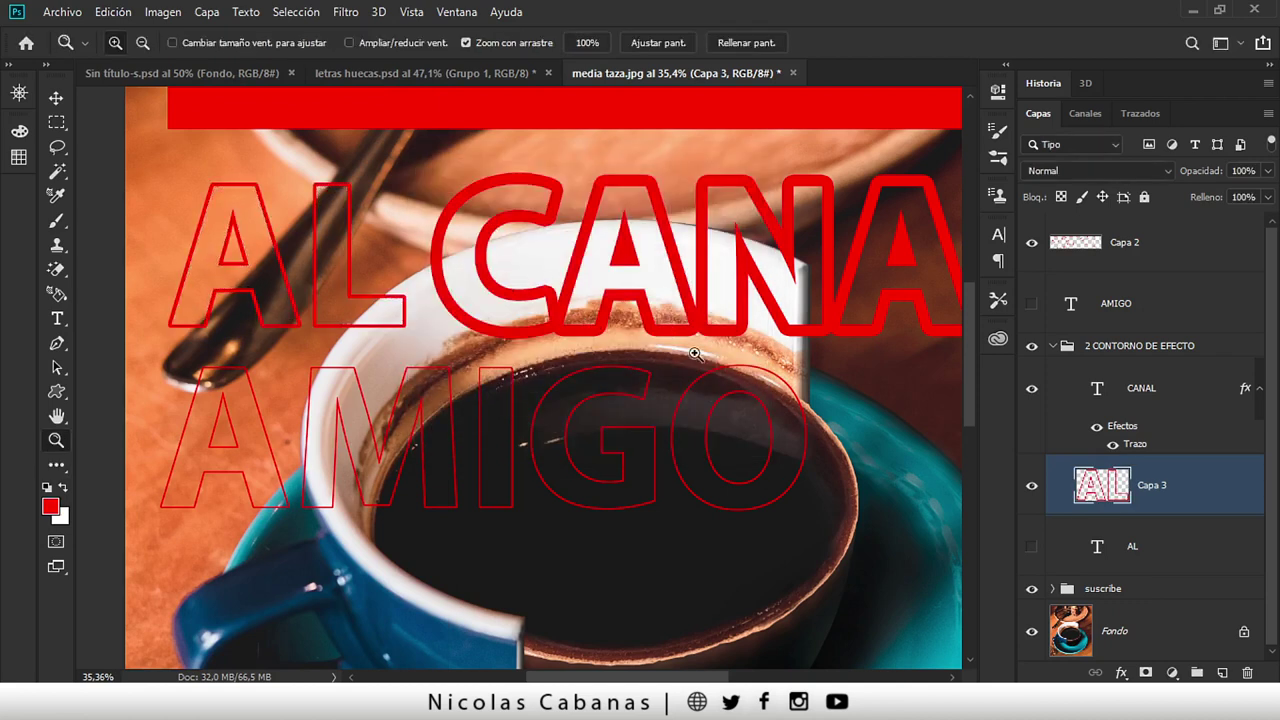
left_click(1052, 346)
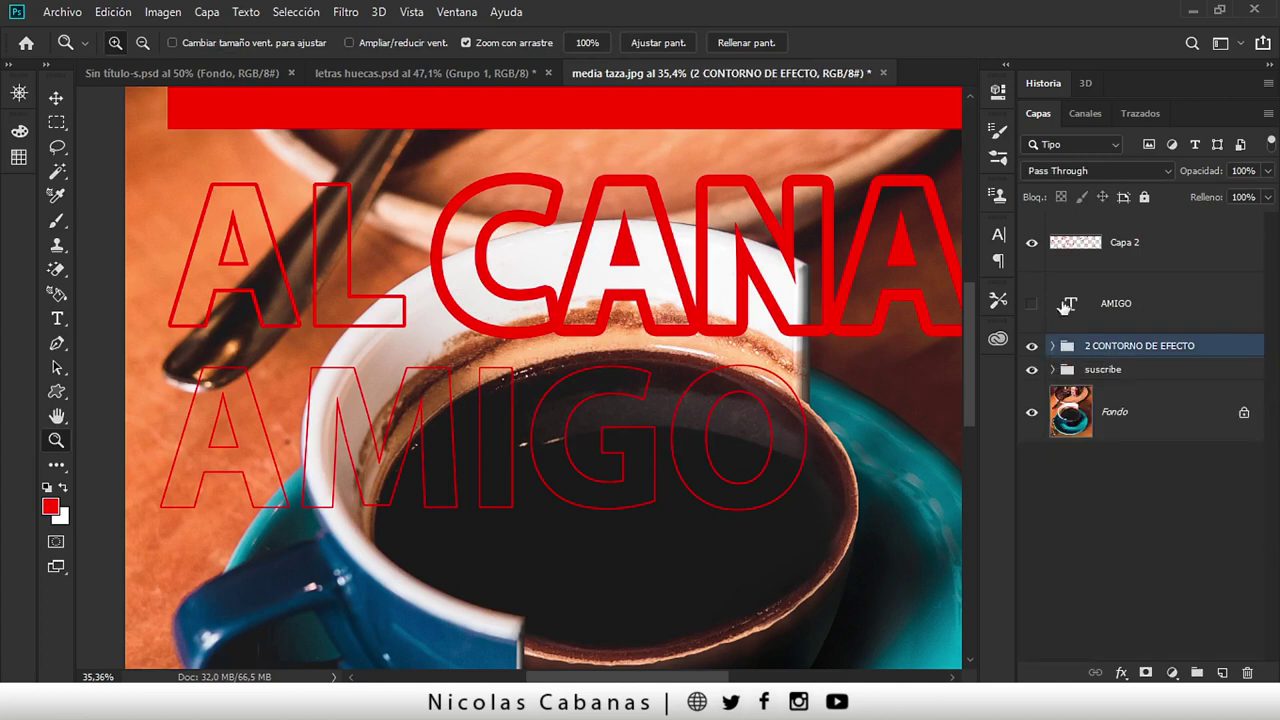
- Compare with the dotted AMIGO example in letras huecas.psd, then return to media taza.jpg
left_click(1115, 305)
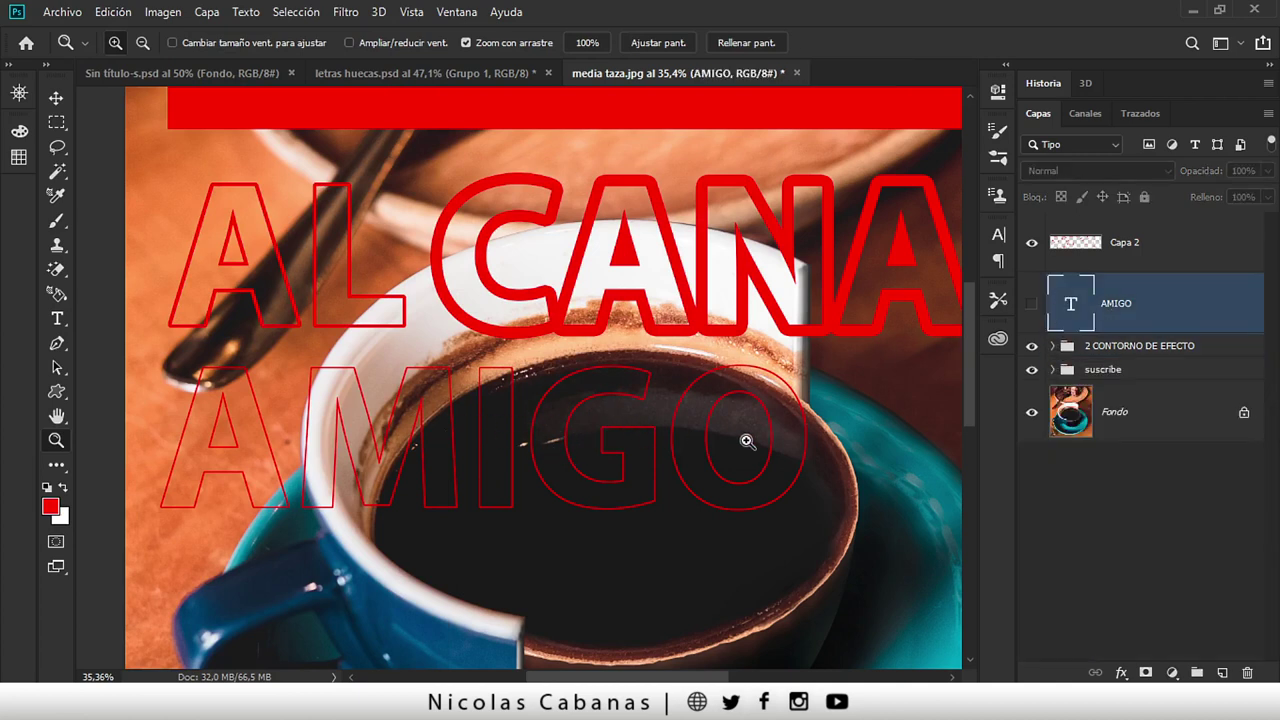
left_click(497, 74)
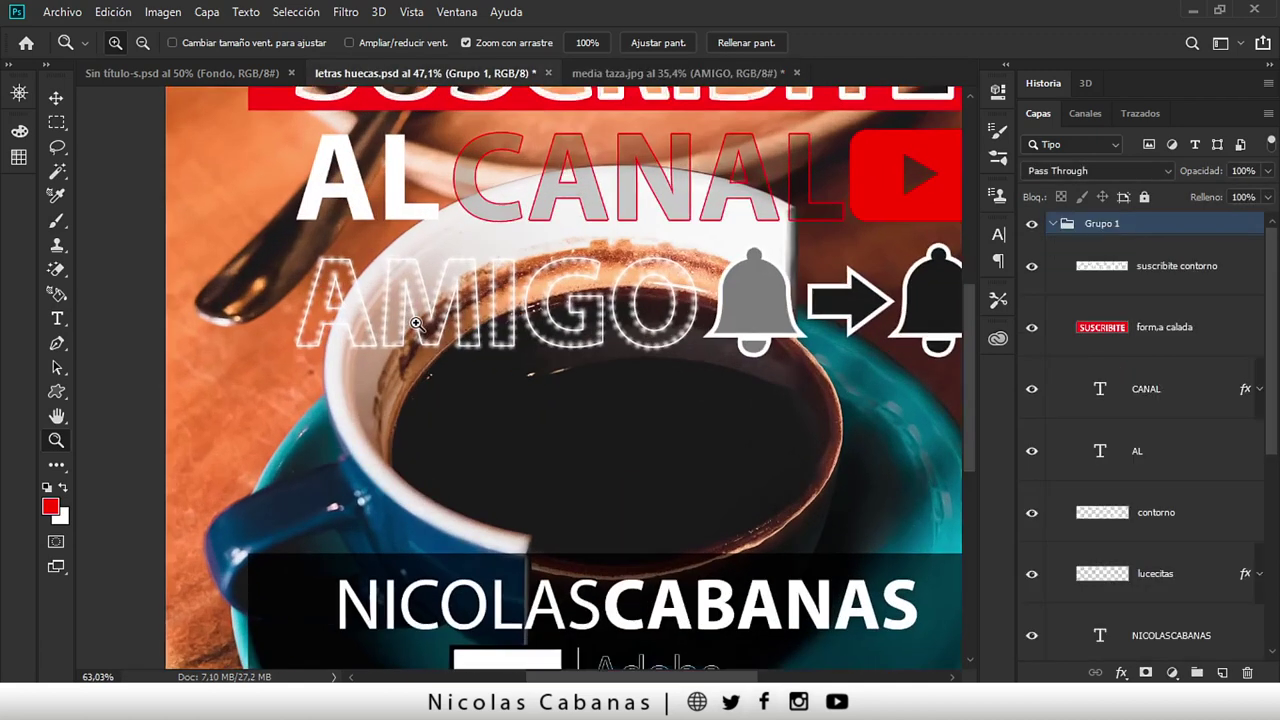
left_click_drag(416, 324, 436, 346)
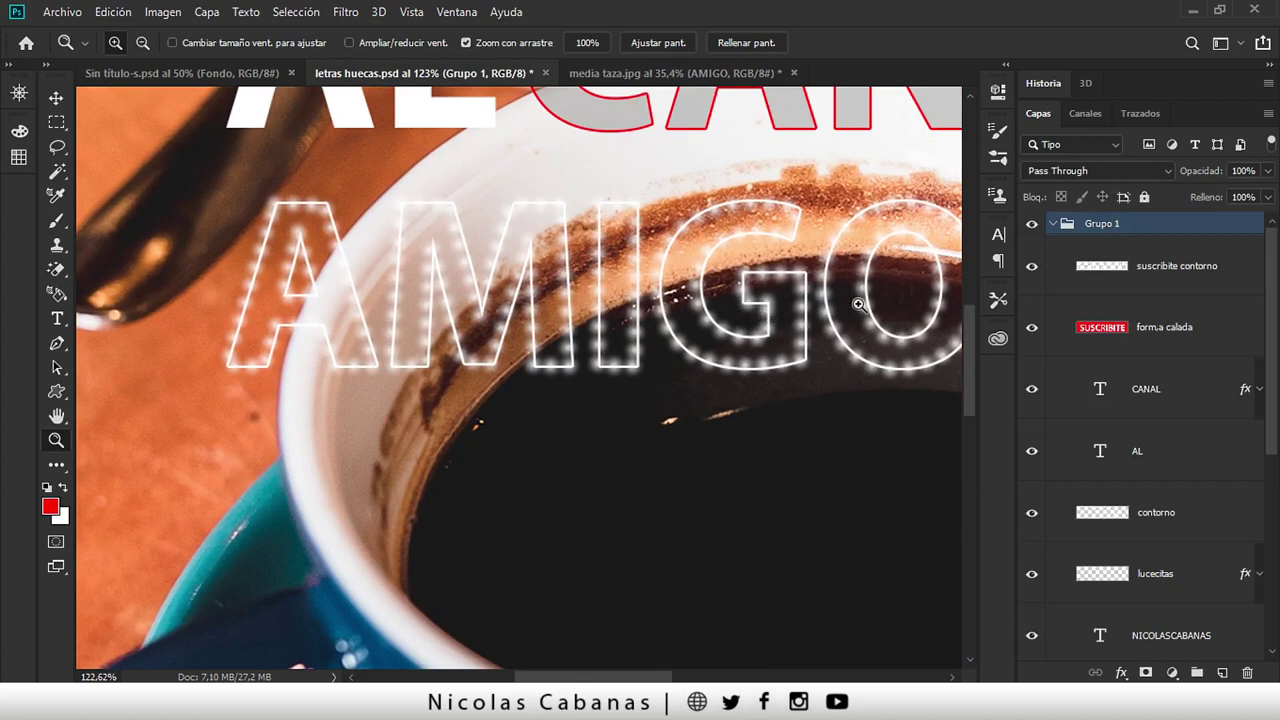
left_click(600, 74)
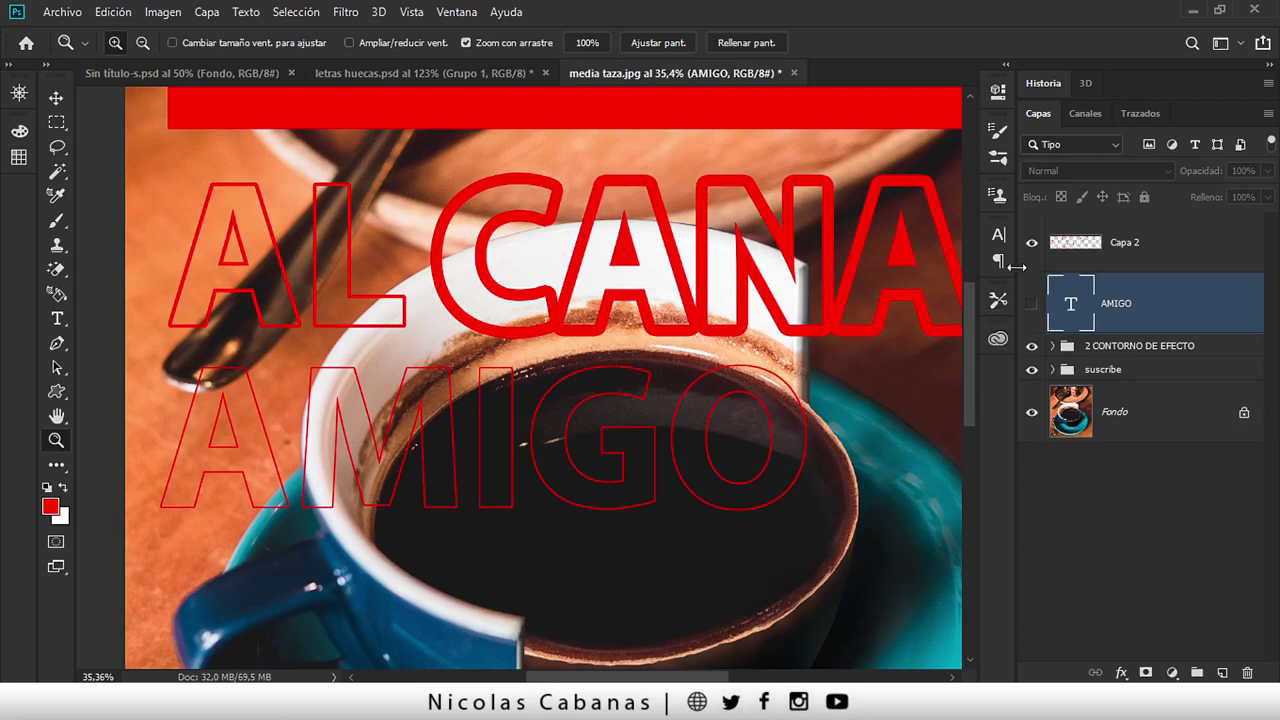
- Delete the Capa 2 outline layer and show the white AMIGO text again
left_click(1165, 251)
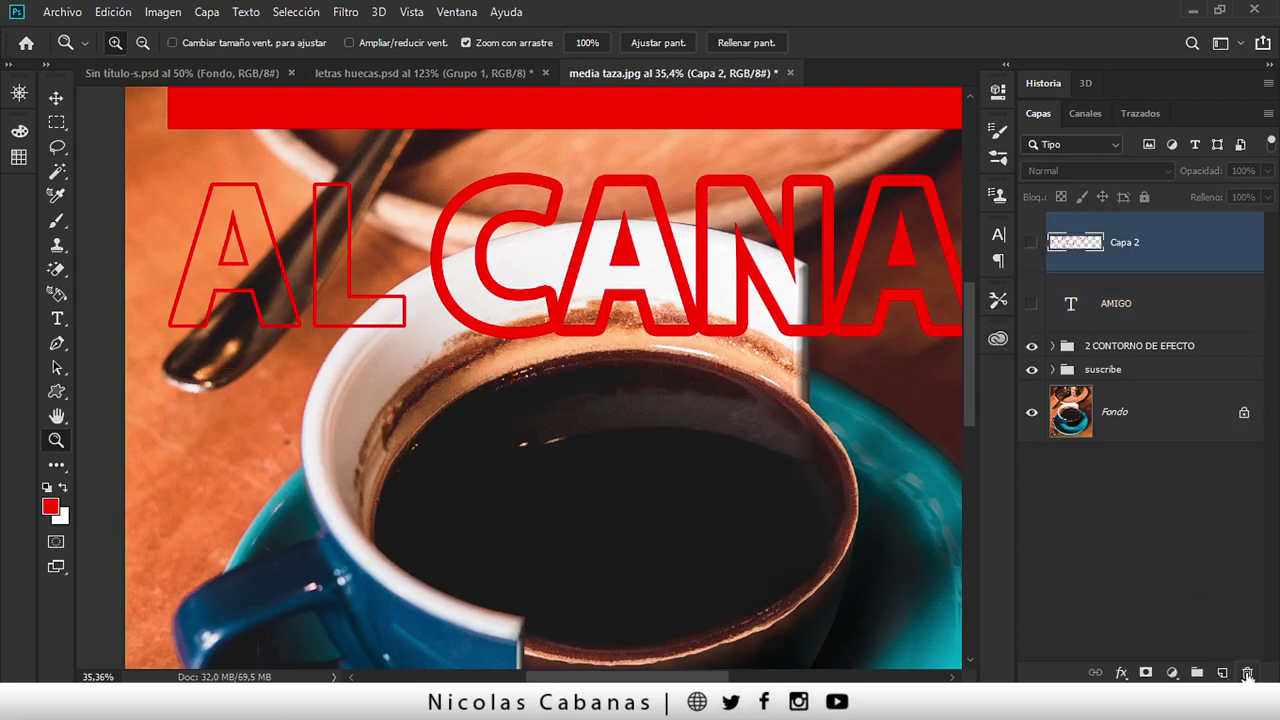
left_click(1247, 674)
left_click(1032, 243)
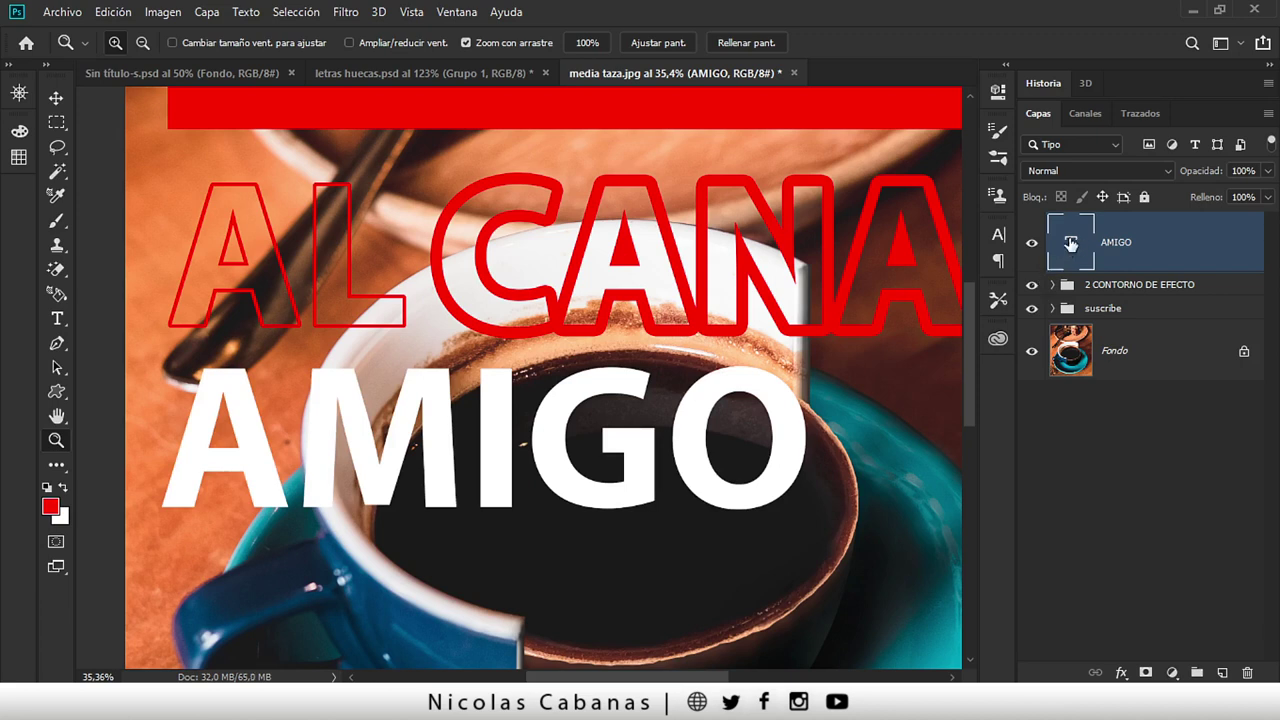
- Load the AMIGO selection and delete the four old paths, Trazados 1–4
left_click(1072, 244, "ctrl")
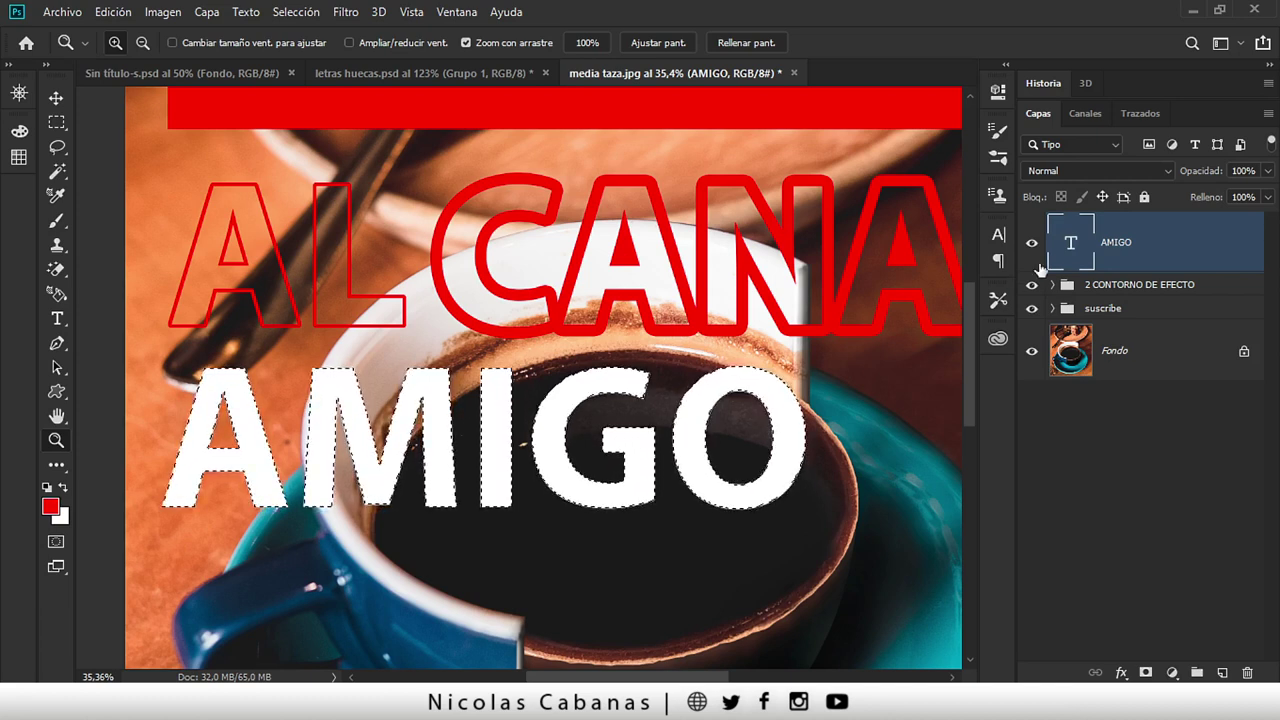
left_click(1142, 113)
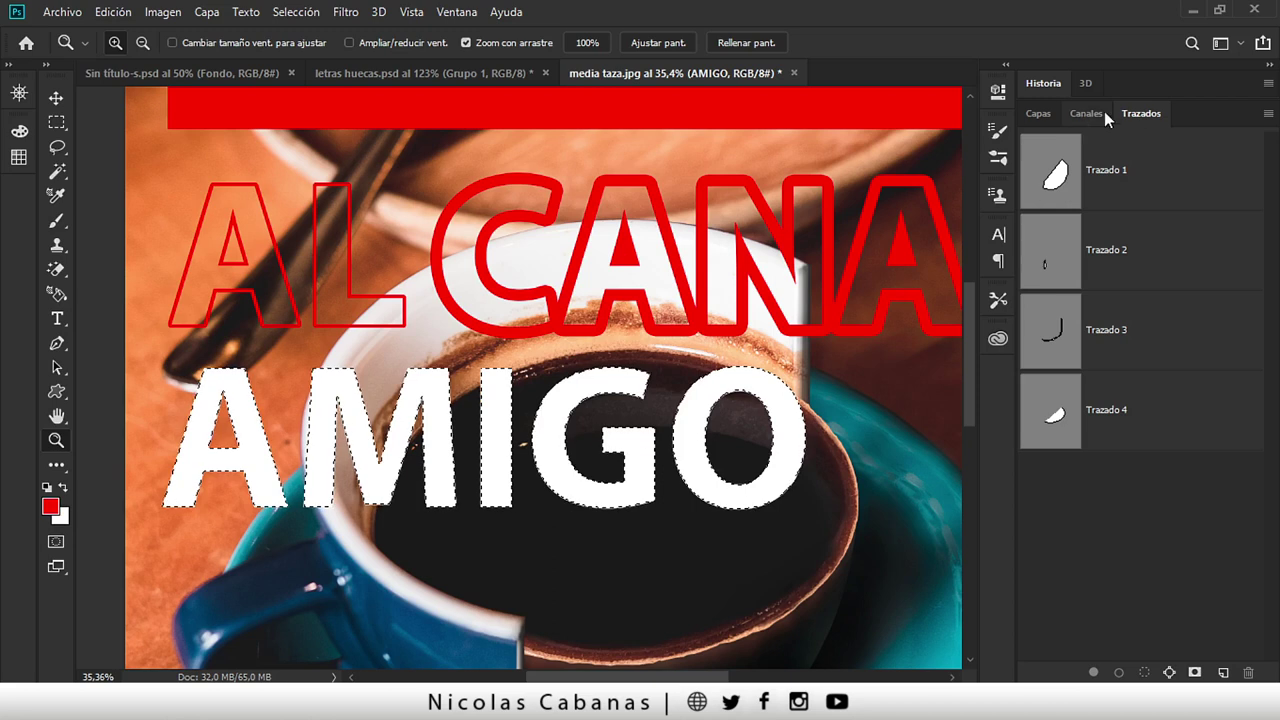
left_click(1137, 403)
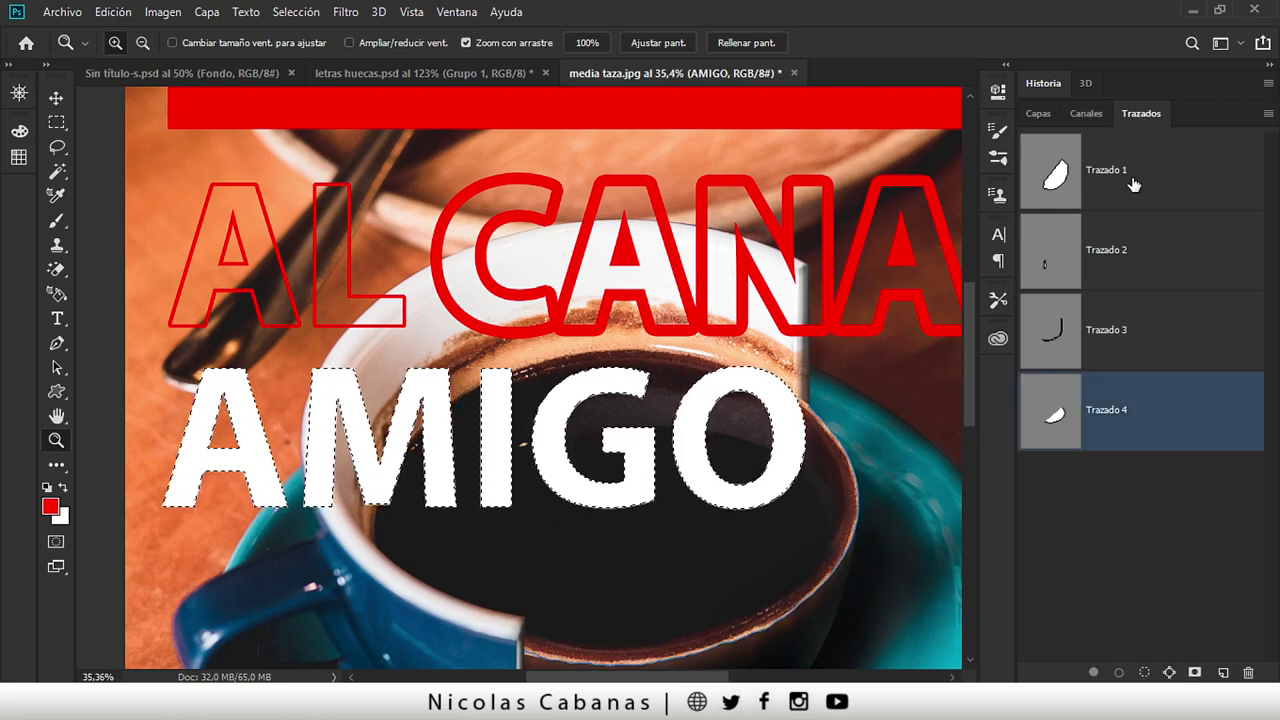
left_click(1132, 178, "shift")
left_click(1248, 672)
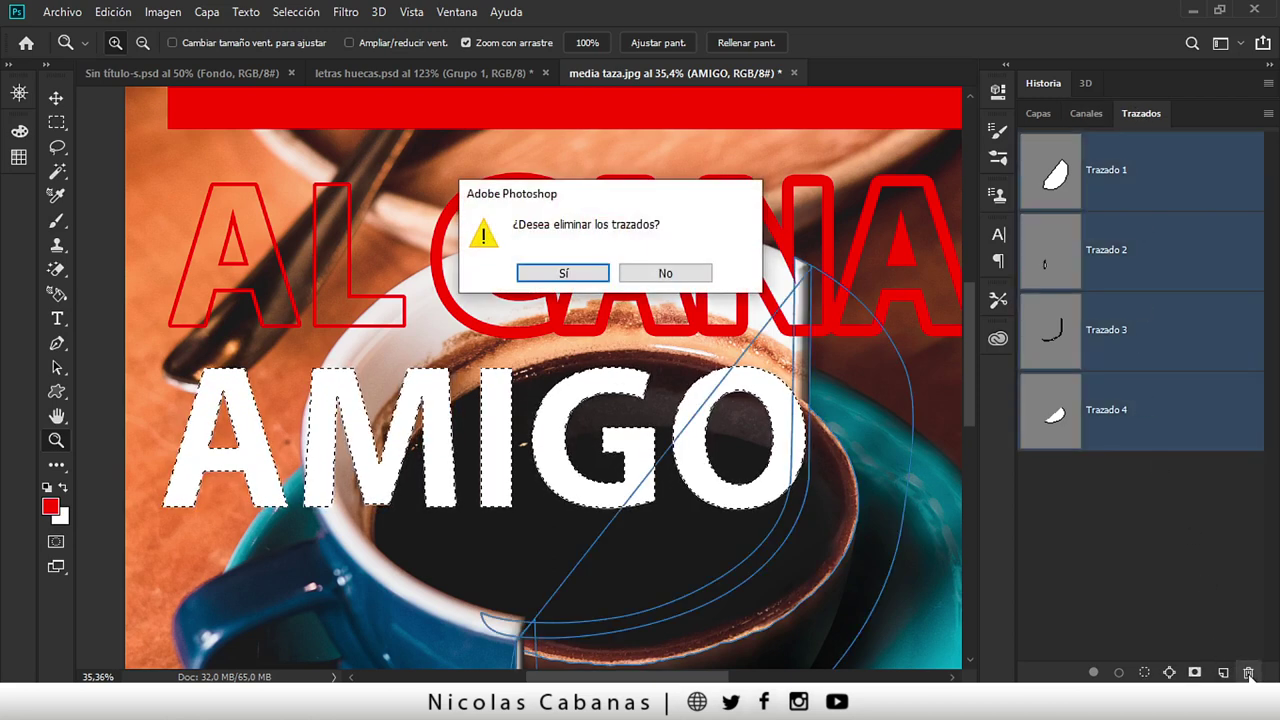
left_click(575, 273)
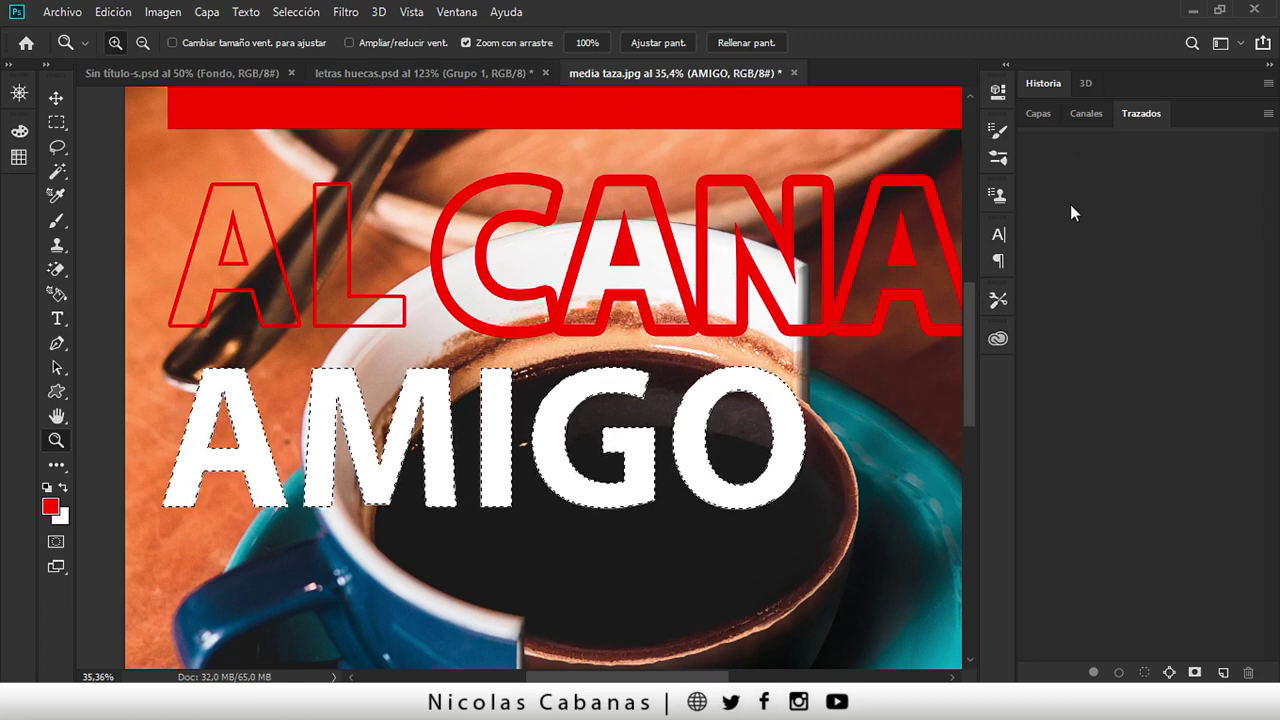
- Convert the AMIGO selection into a work path and return to the Layers panel
left_click(456, 12)
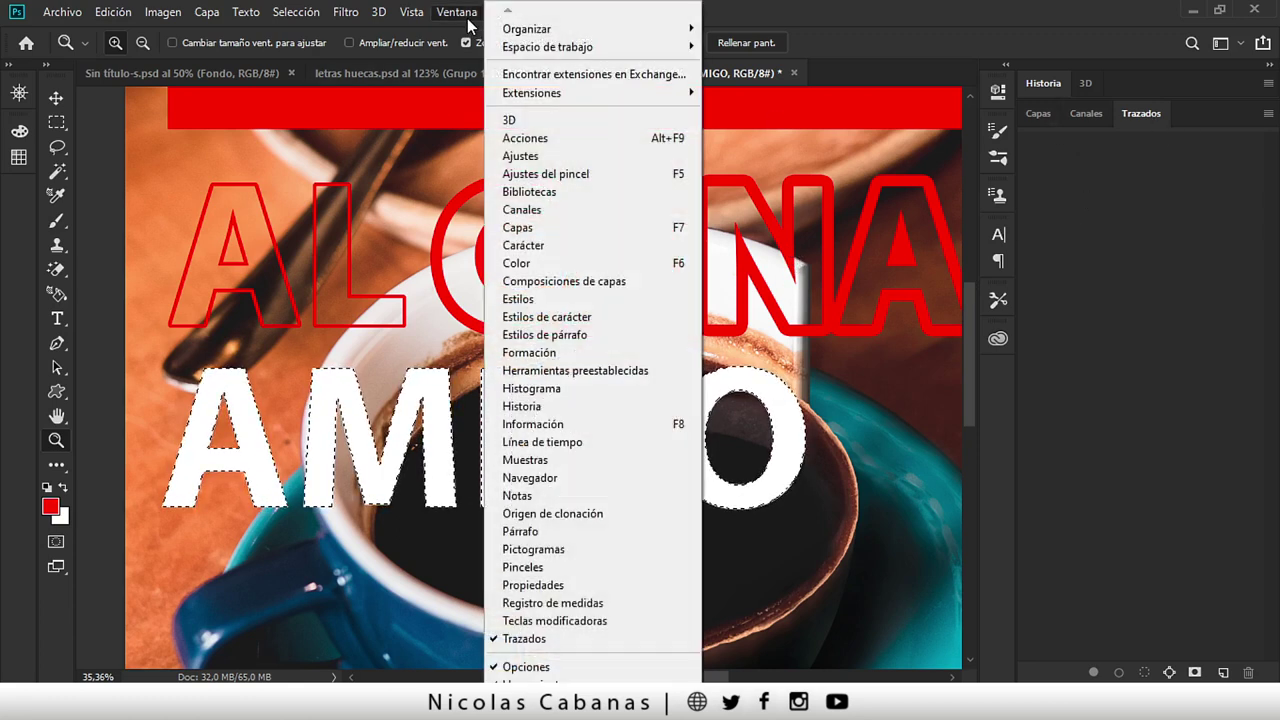
left_click(608, 638)
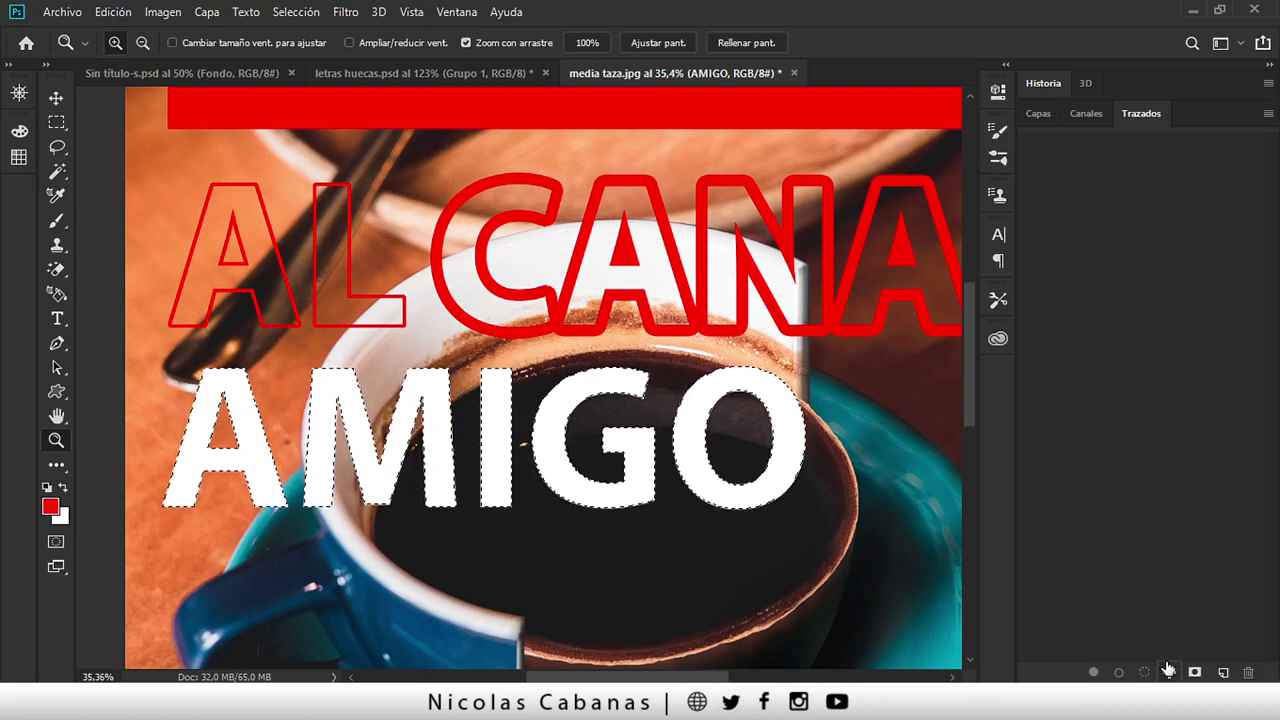
left_click(1168, 670)
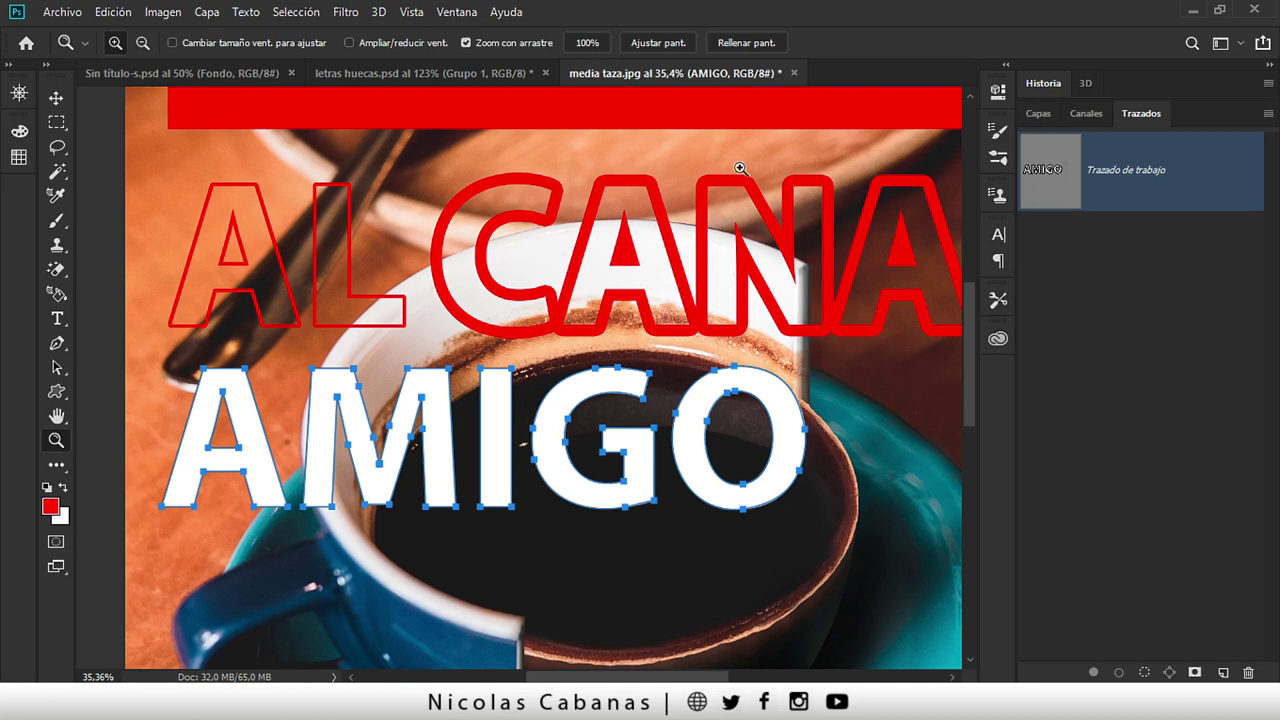
left_click(1037, 115)
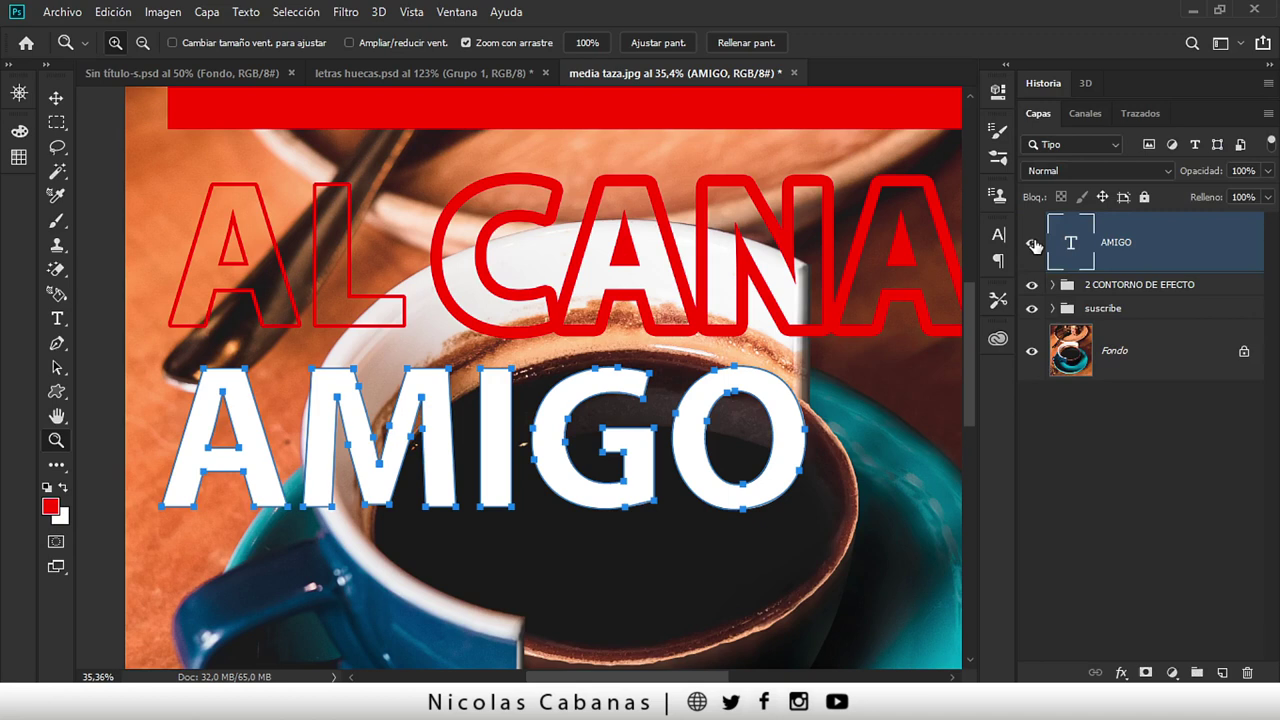
- Hide AMIGO, add empty layer Capa 4, and preview Stroke Path with Pincel before cancelling
left_click(1033, 243)
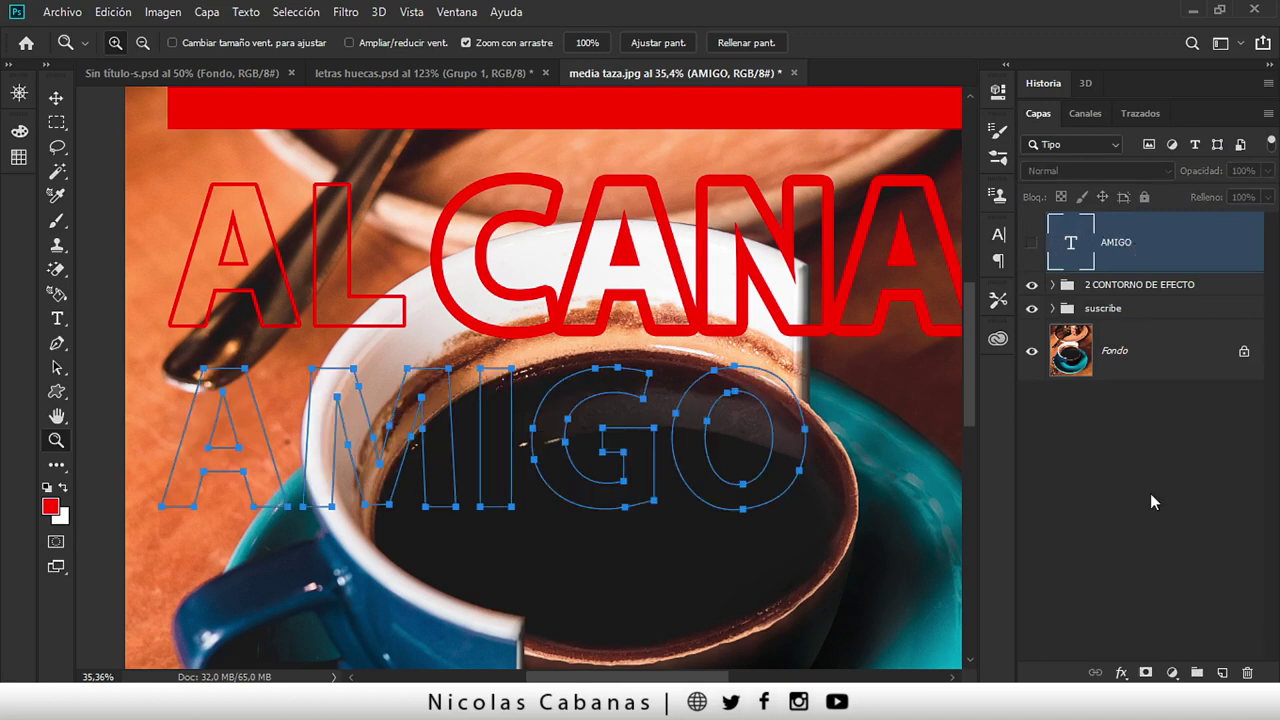
left_click(1222, 673)
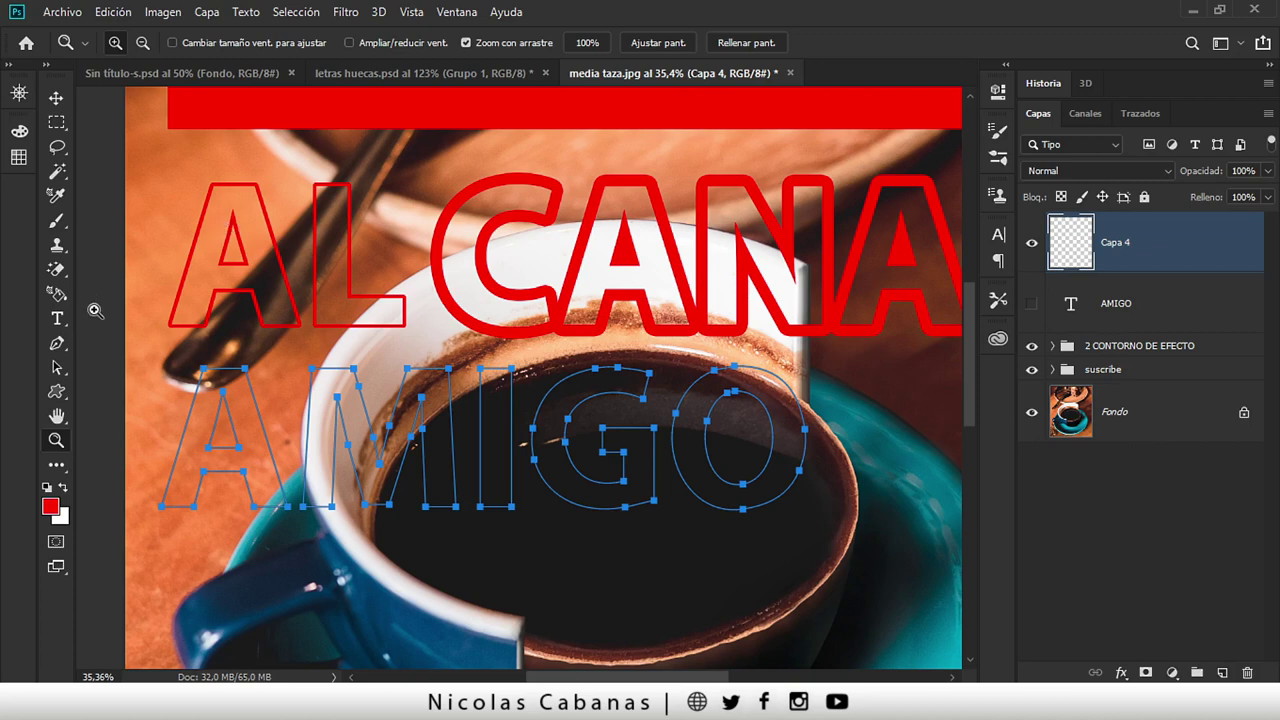
left_click(57, 346)
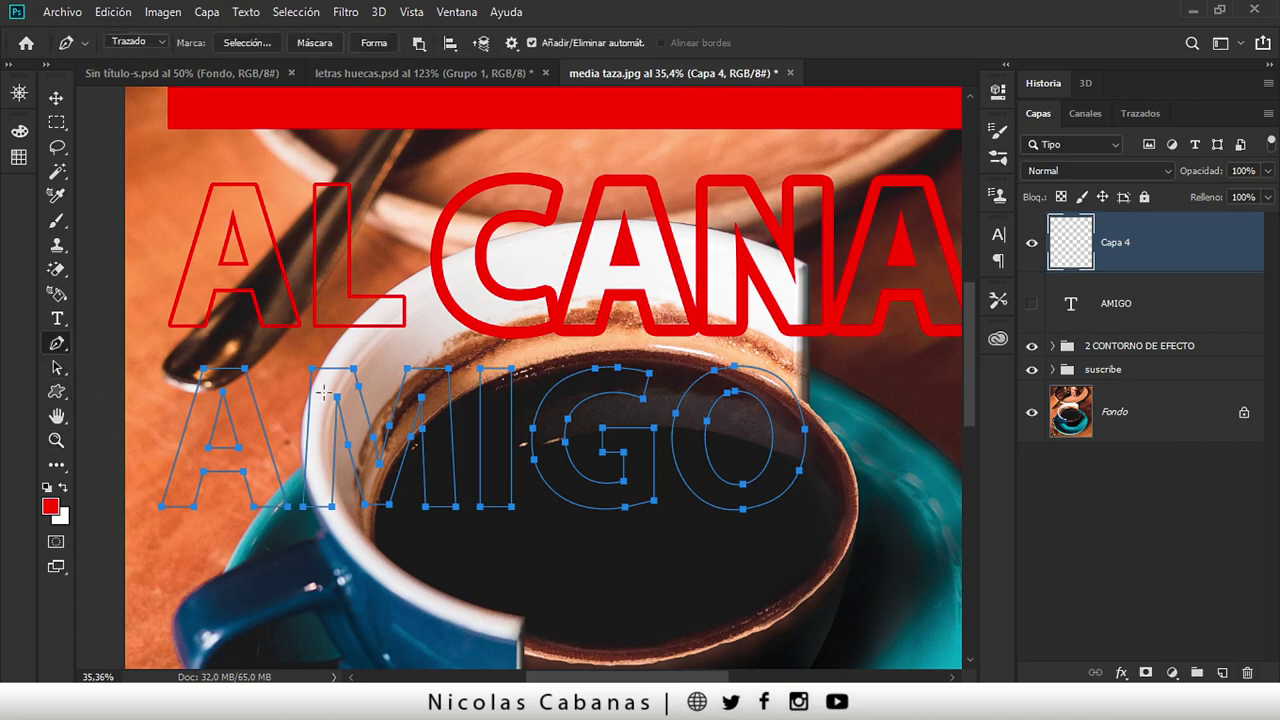
right_click(360, 401)
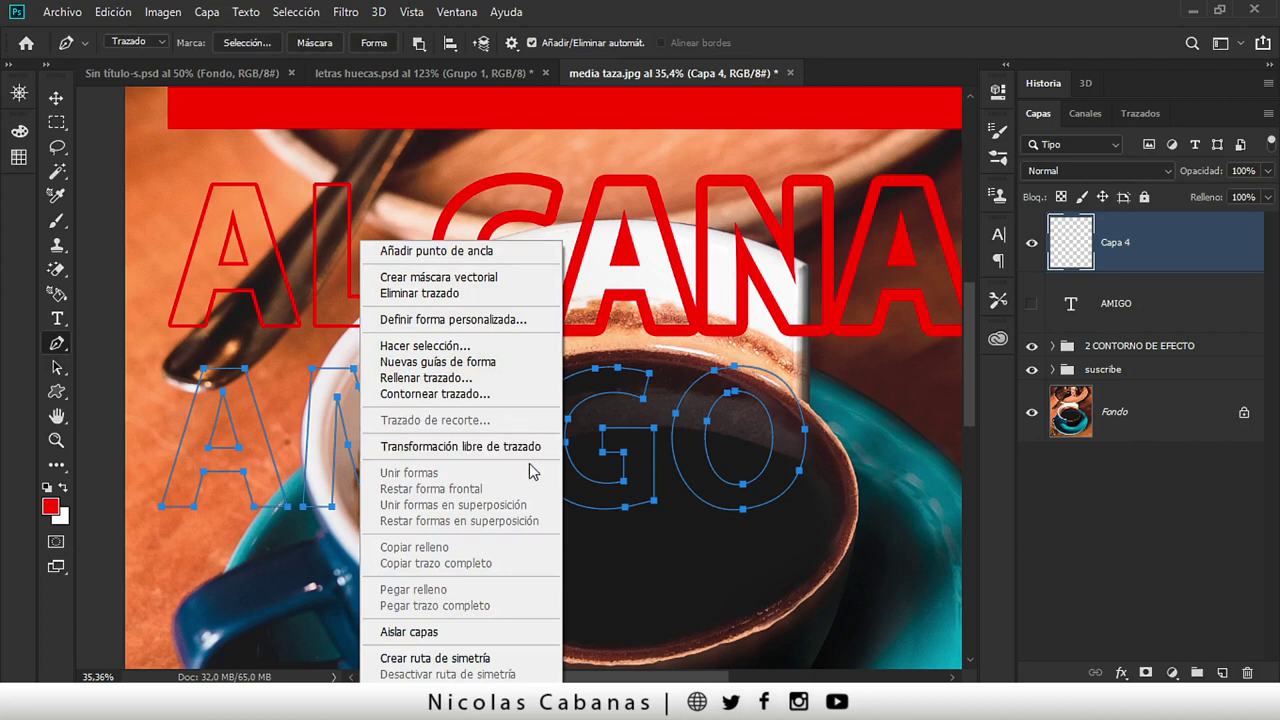
left_click(498, 397)
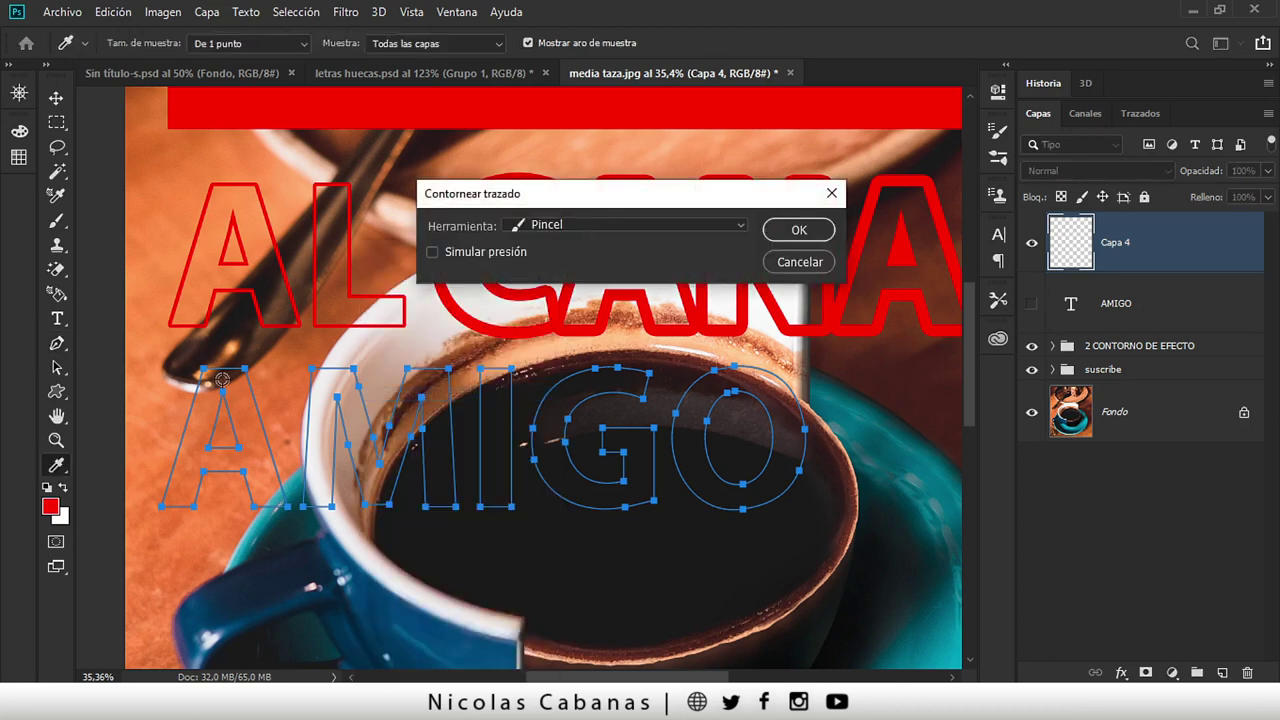
left_click(651, 236)
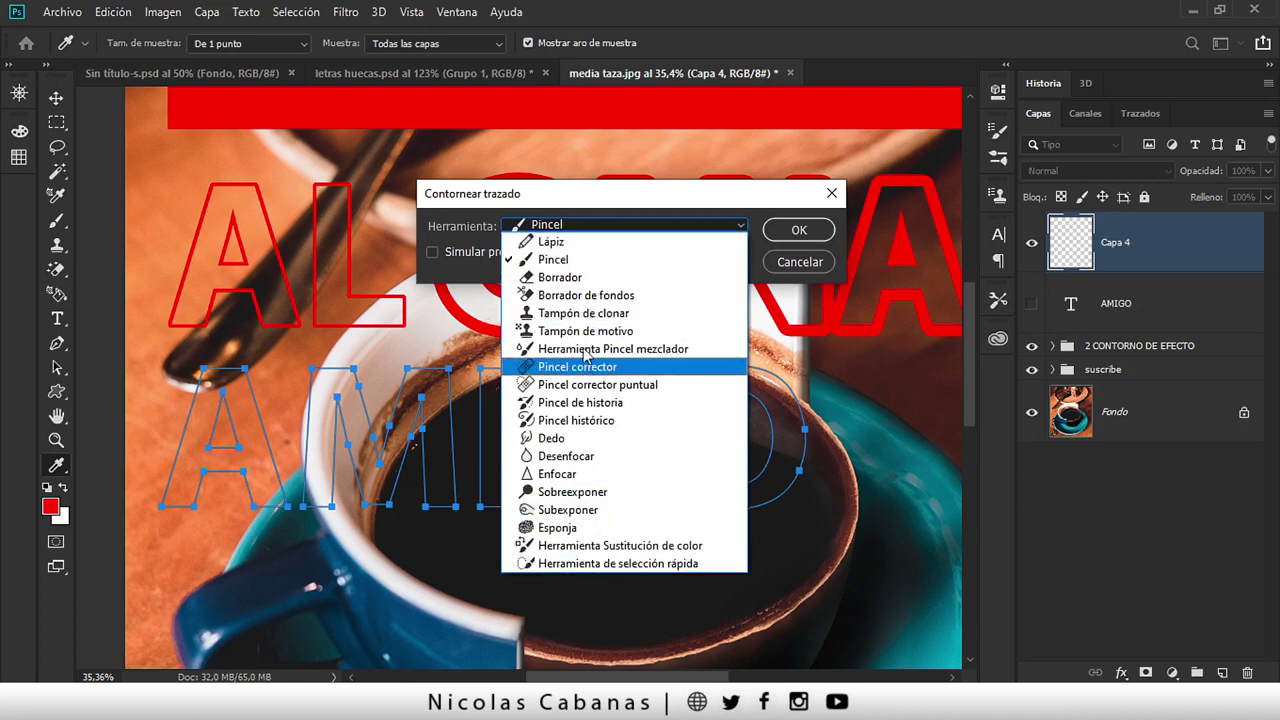
left_click(795, 250)
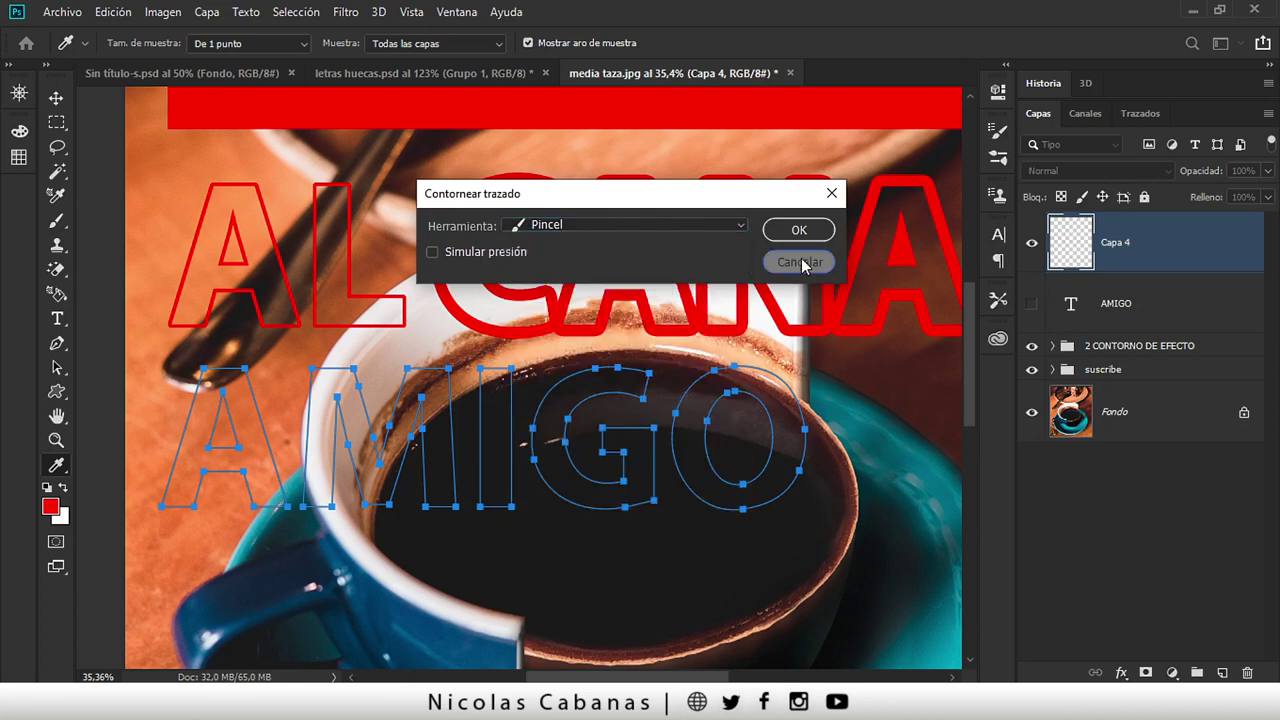
- Pick the Brush tool and set a 123 px round tip with 233% spacing and 75% hardness
left_click(64, 215)
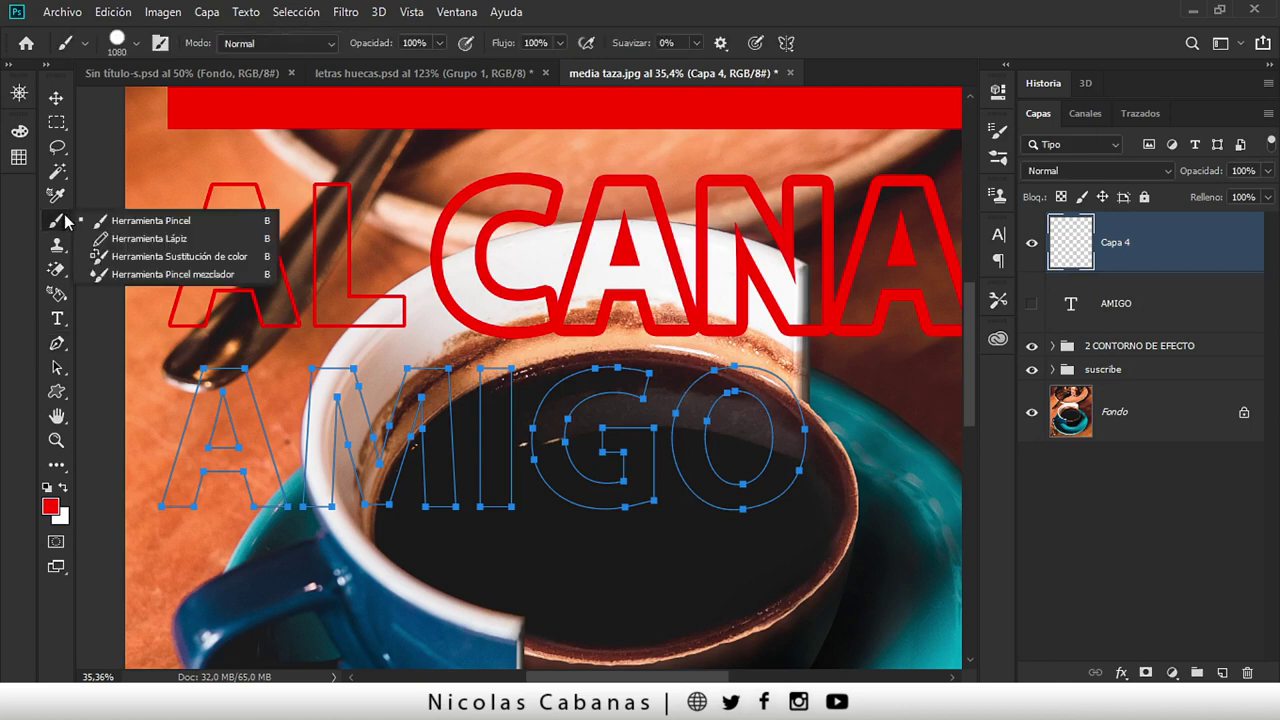
left_click(110, 213)
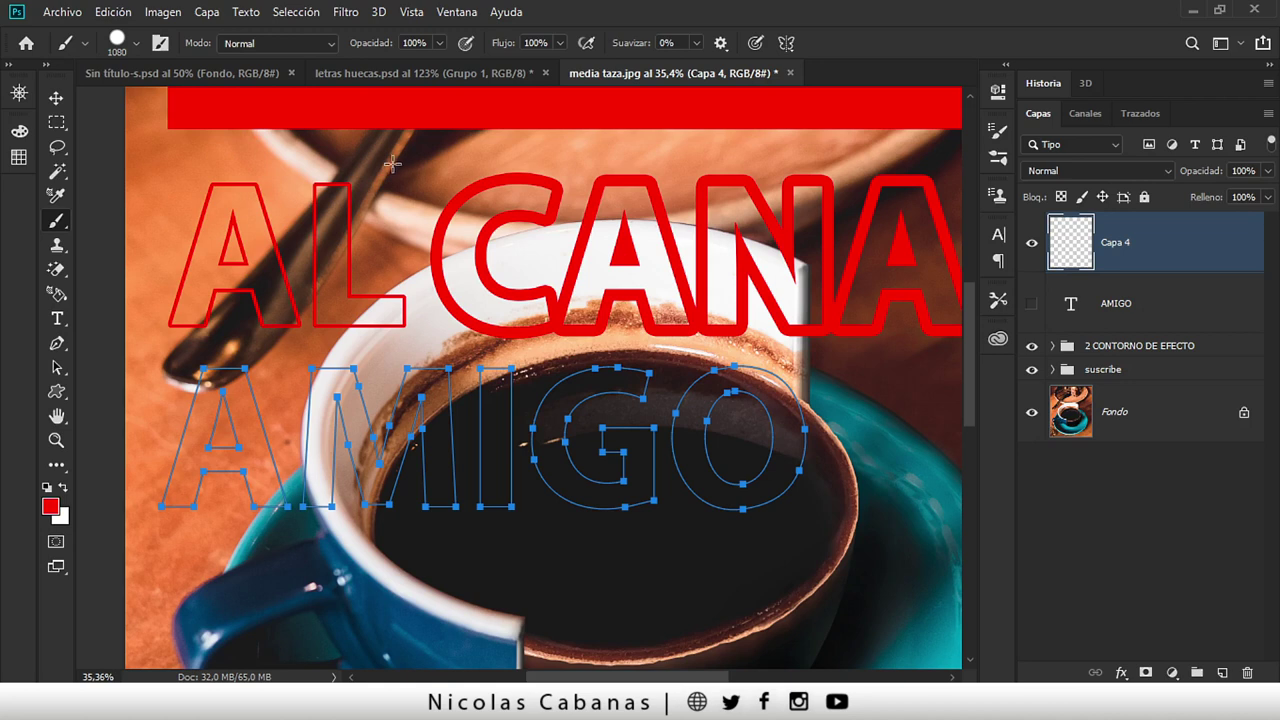
left_click(135, 44)
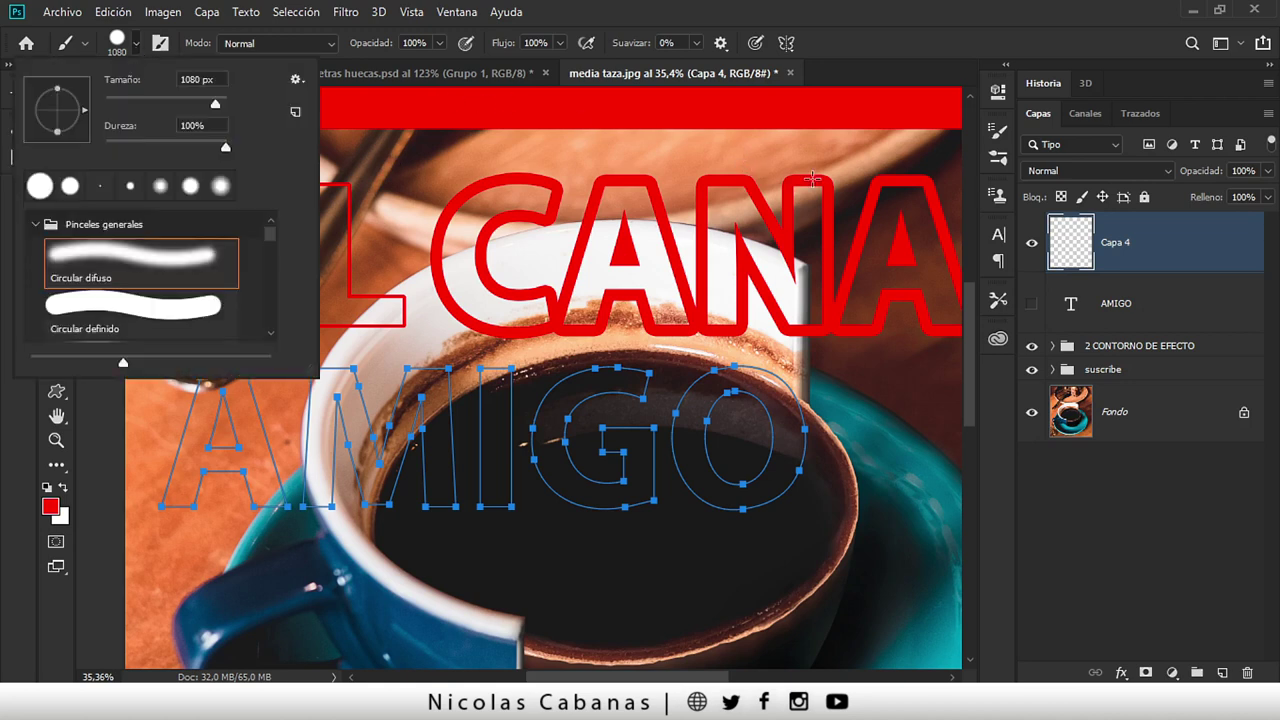
left_click(447, 14)
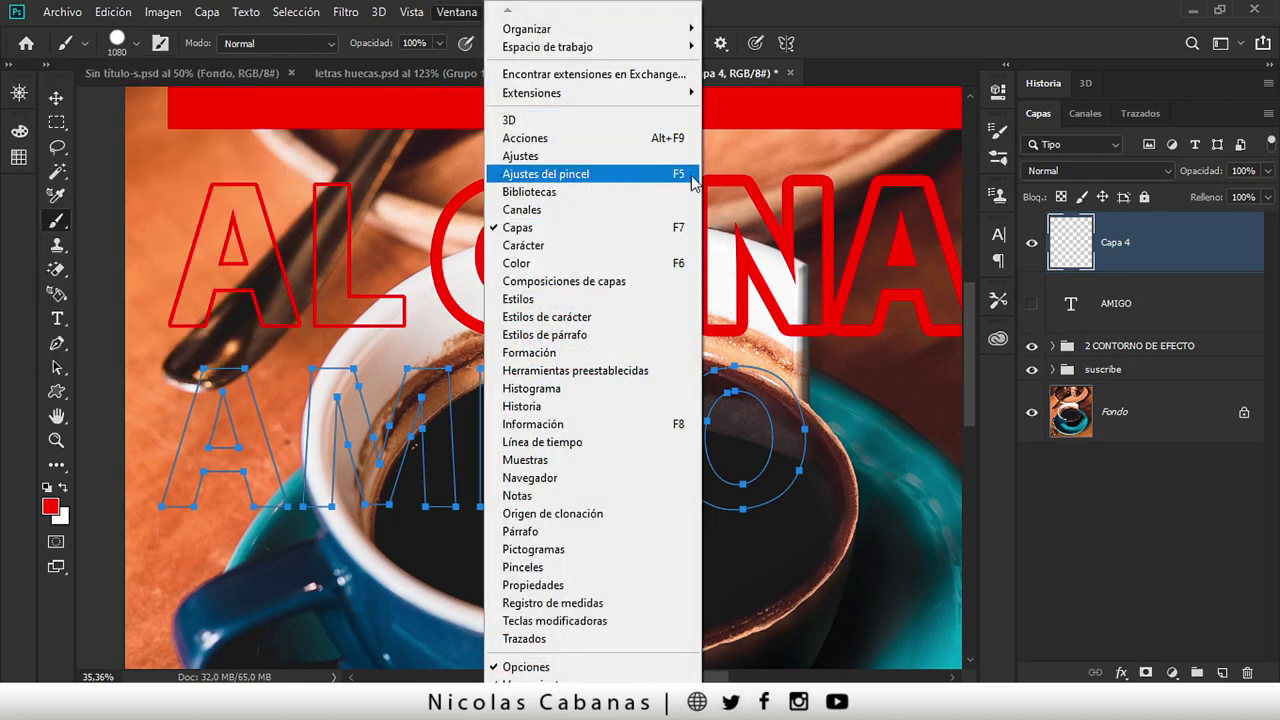
left_click(693, 176)
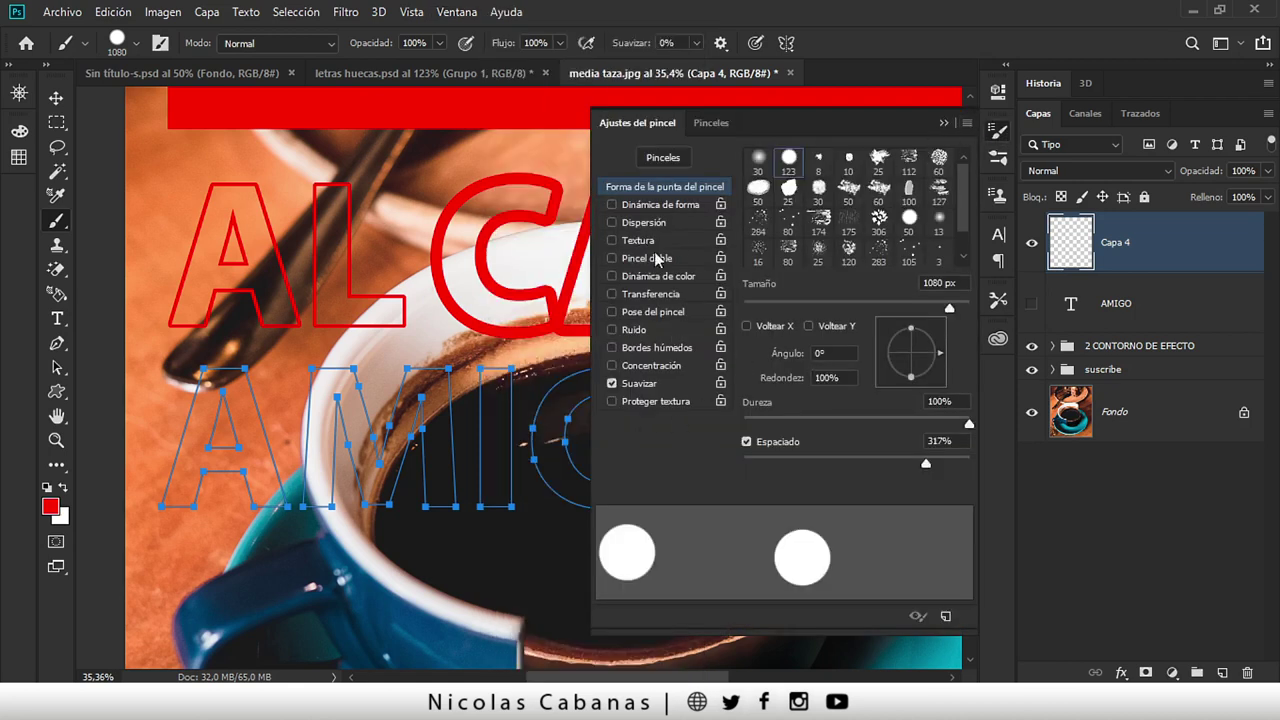
left_click(756, 163)
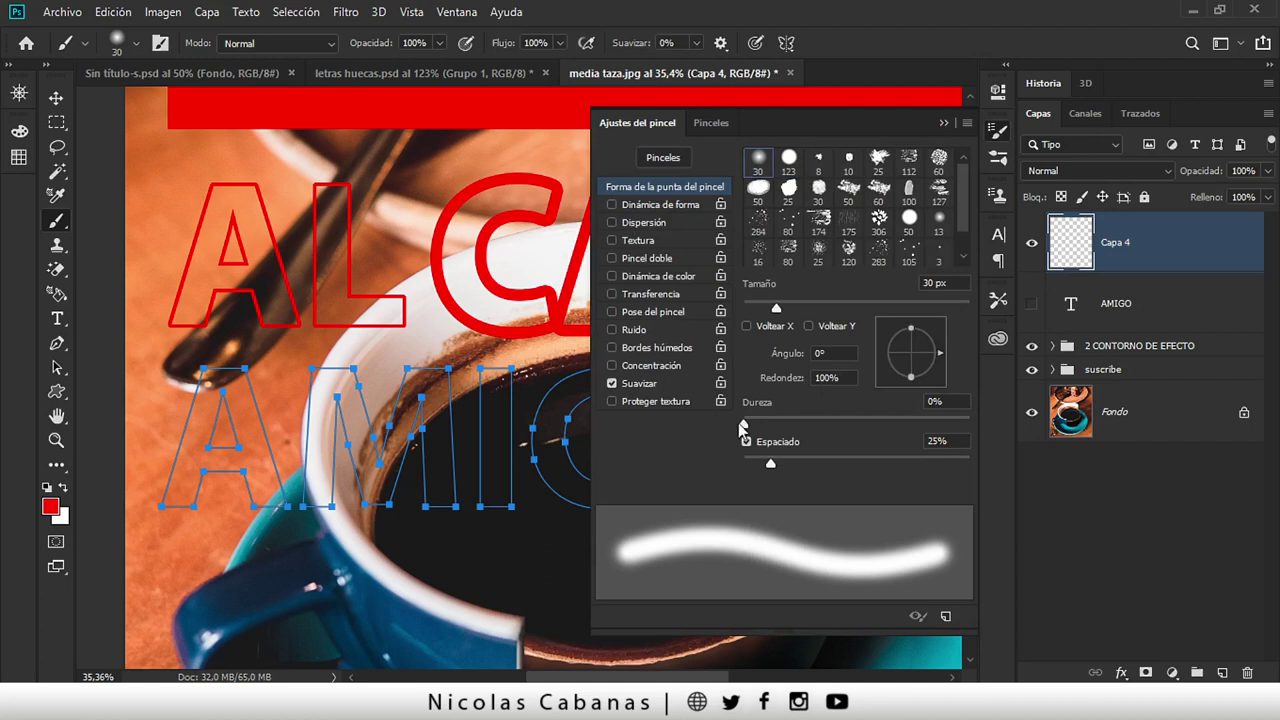
left_click(789, 160)
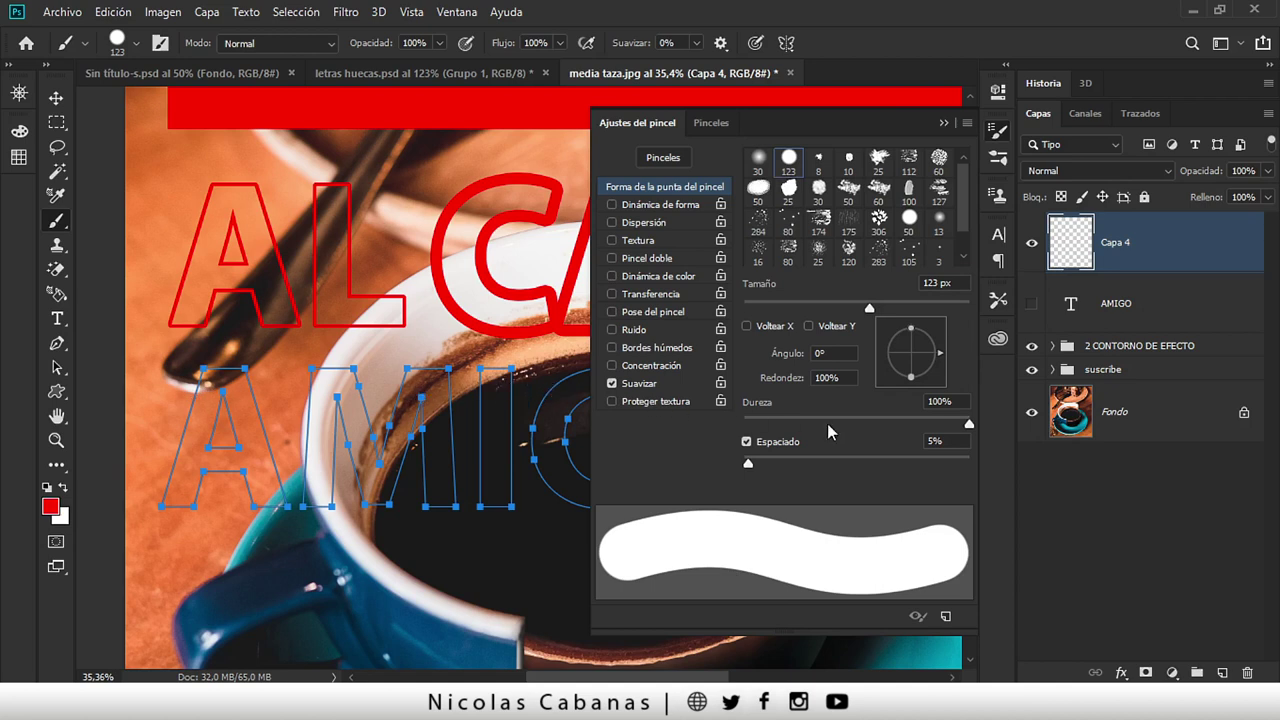
left_click_drag(753, 461, 917, 466)
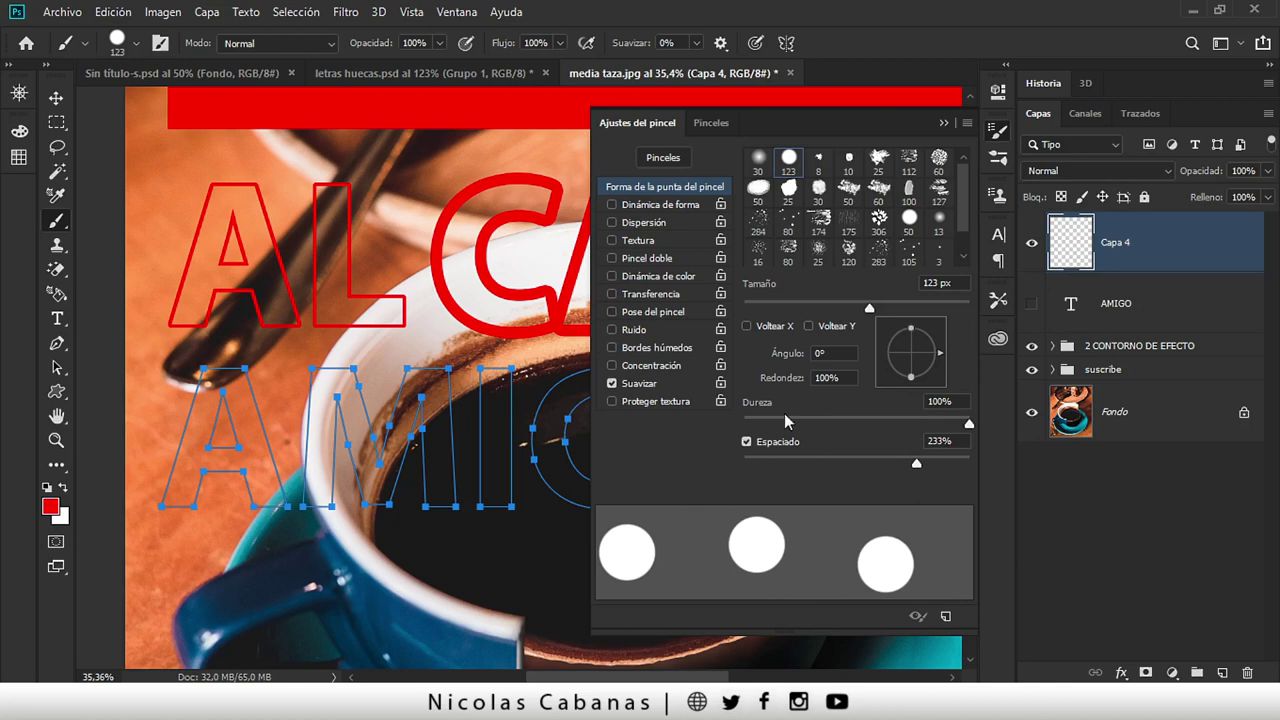
mouse_move(966, 426)
left_mouse_down()
mouse_move(902, 427)
mouse_move(913, 427)
left_mouse_up()
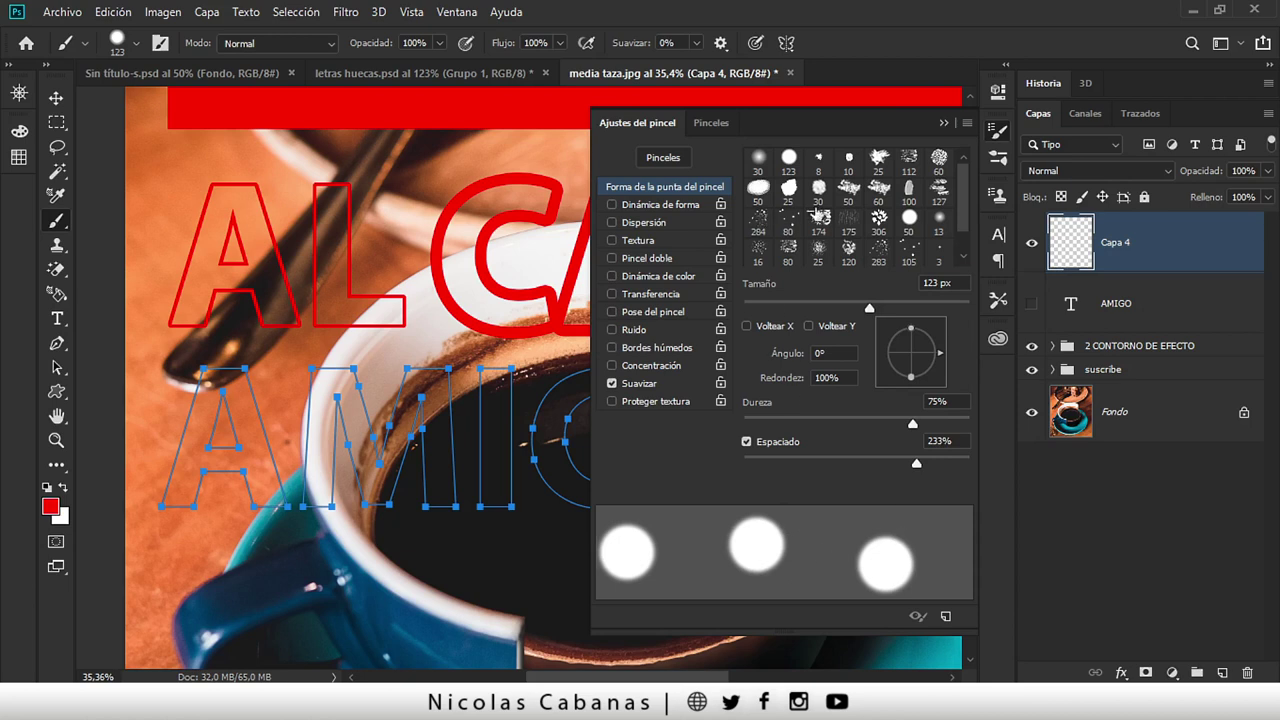
left_click(943, 123)
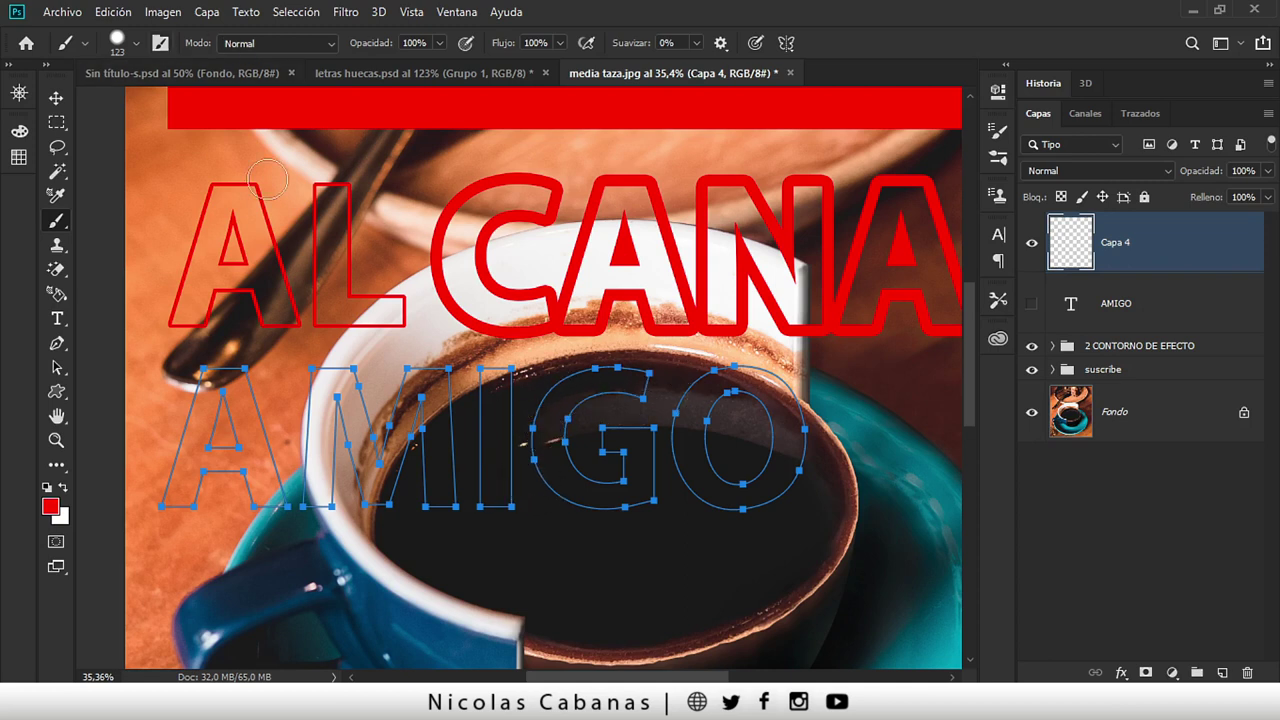
- Set the brush size to 35 px, keeping 75% hardness
left_click(137, 44)
left_click(133, 102)
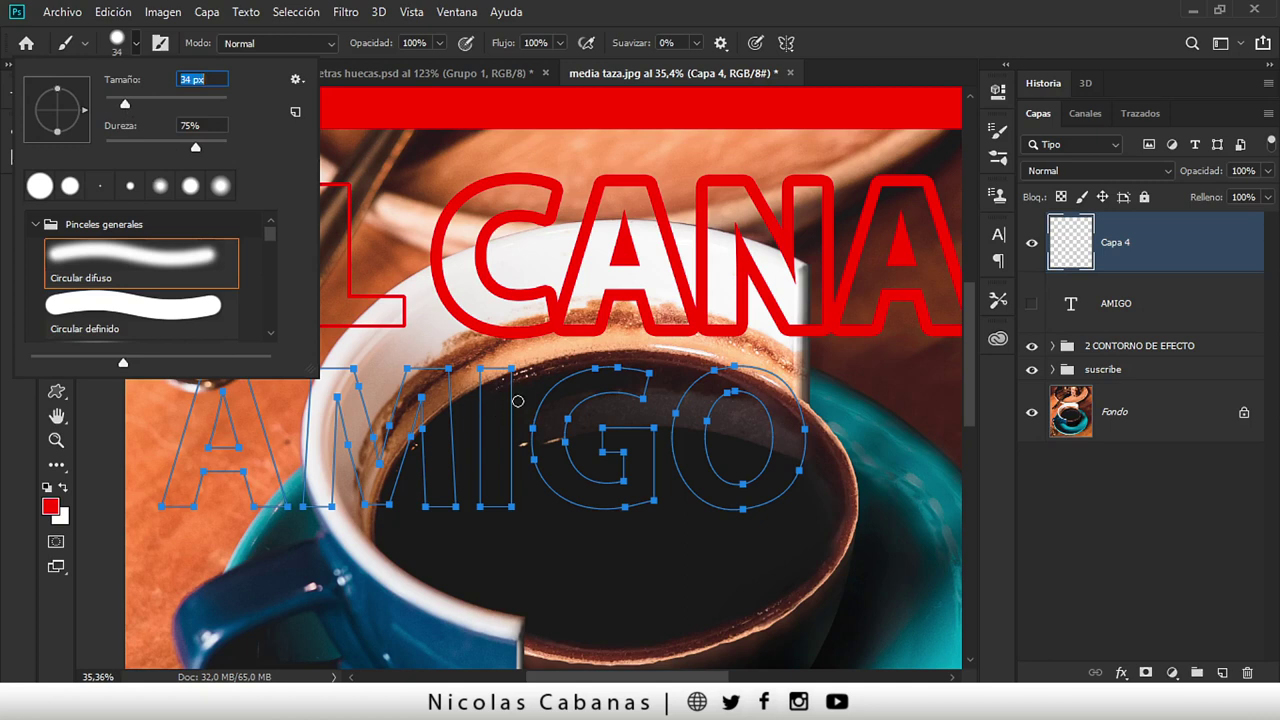
double_click(194, 79)
type("30")
key("BackSpace")
type("5")
key("Return")
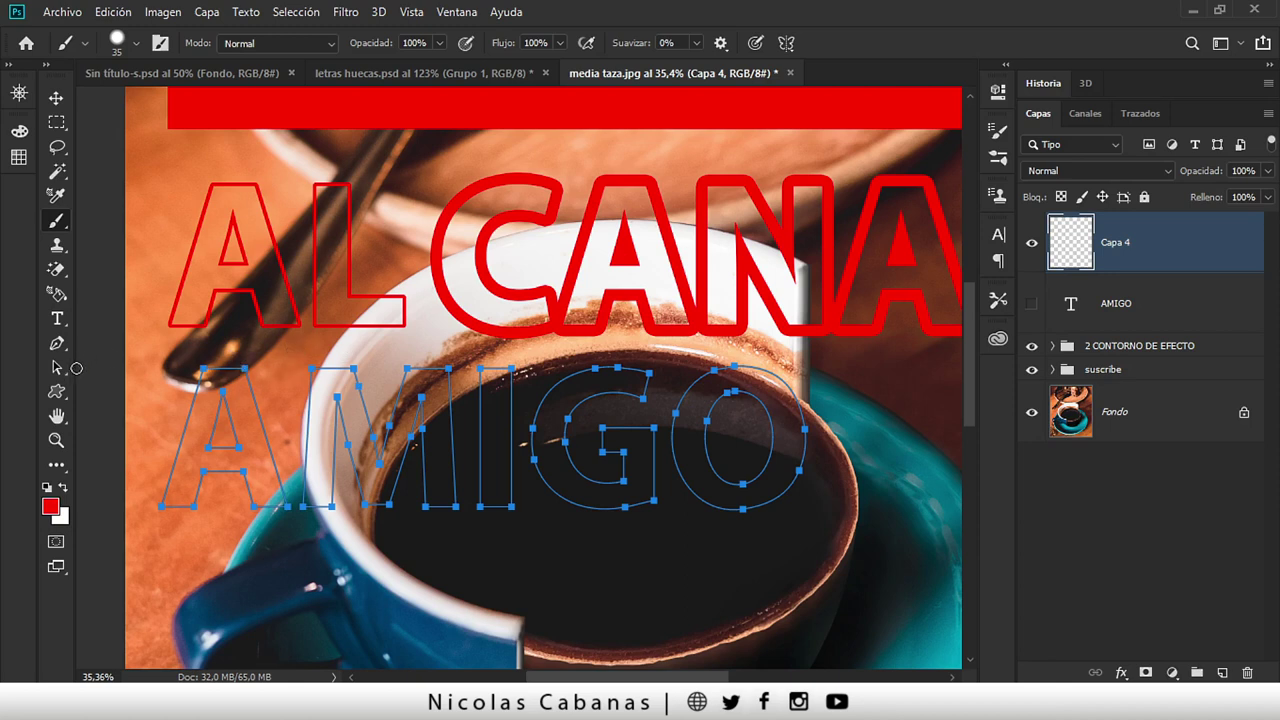
- Stroke the AMIGO work path with the Pincel brush, leaving red dots on Capa 4
left_click(57, 343)
right_click(367, 414)
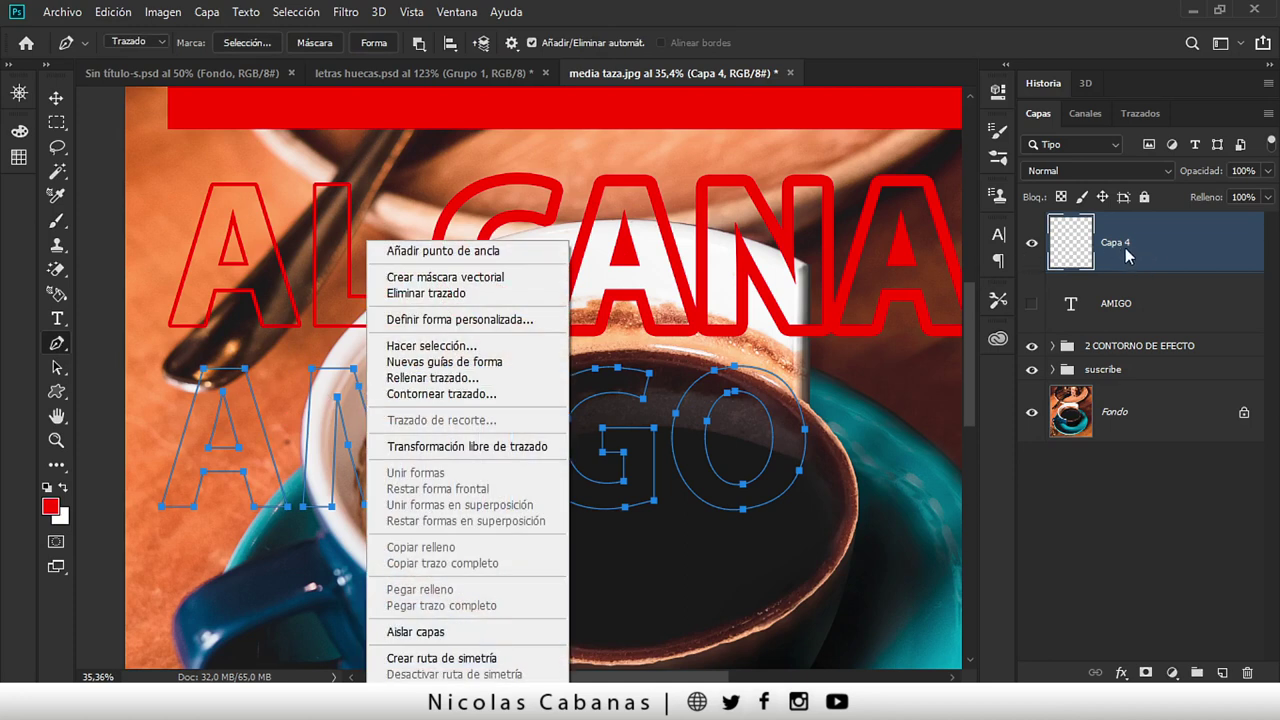
left_click(440, 394)
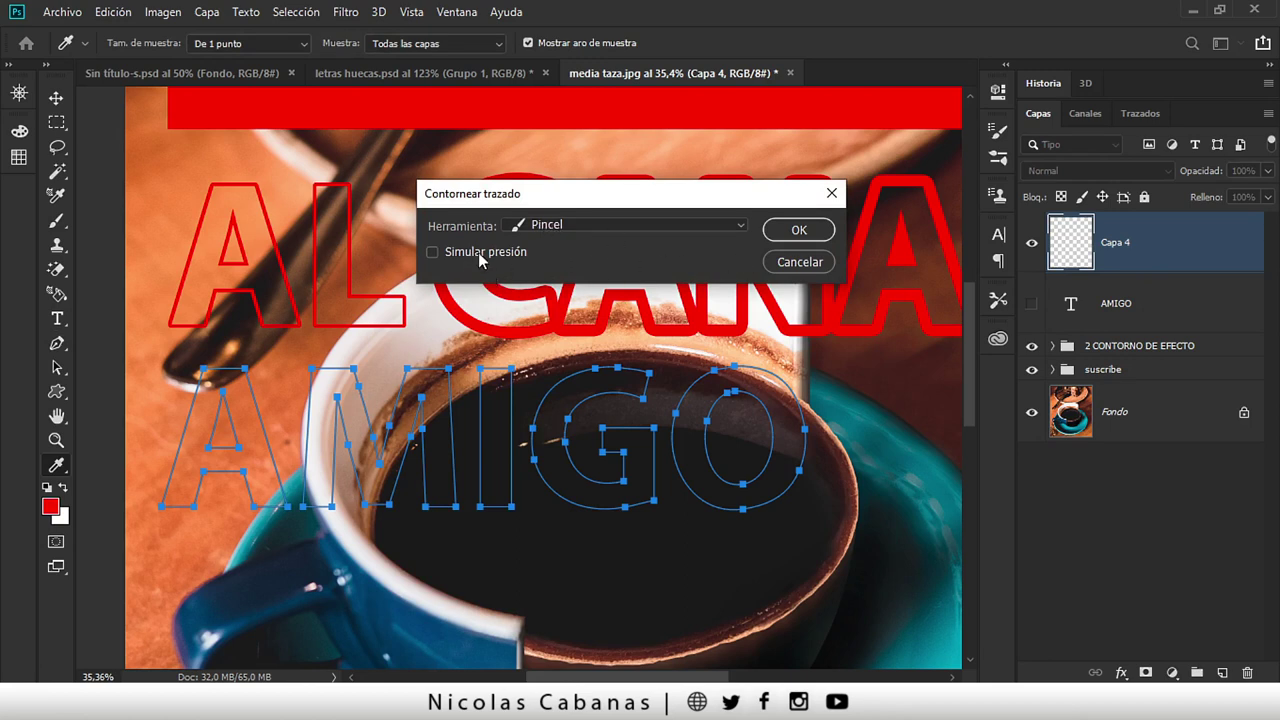
left_click(808, 230)
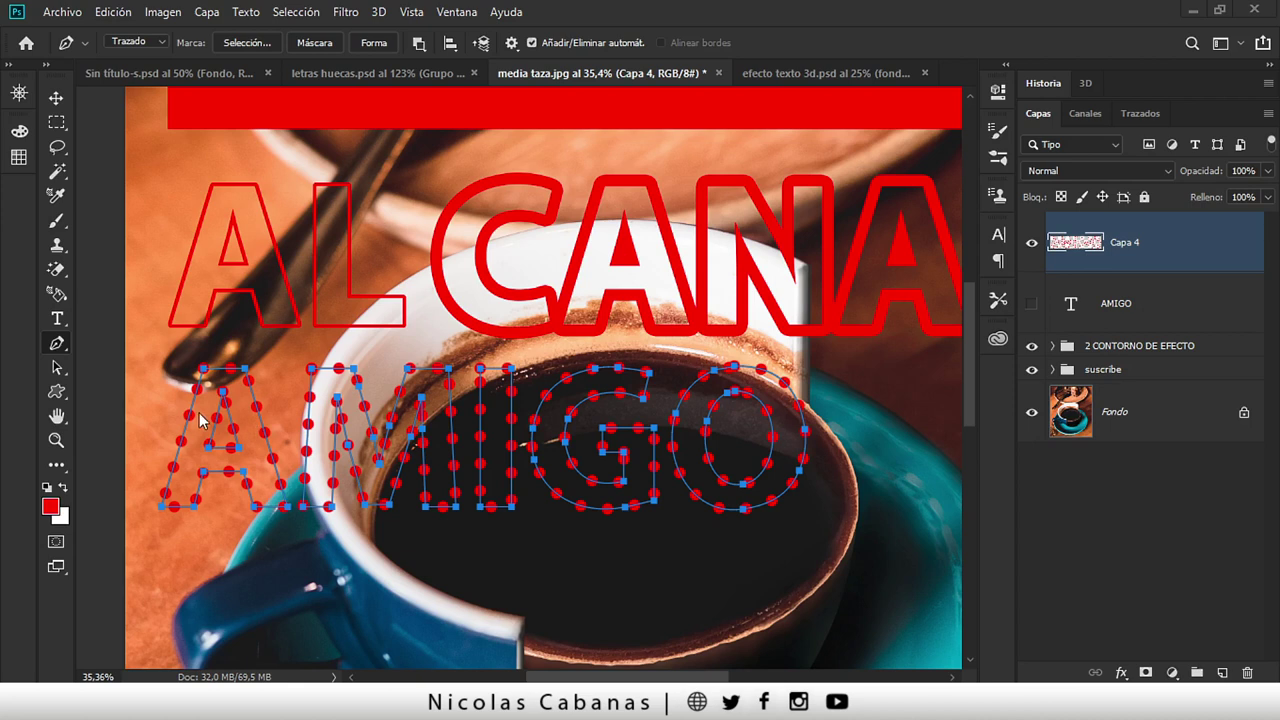
- Glance at the efecto texto 3d document, then return to media taza.jpg
left_click(782, 73)
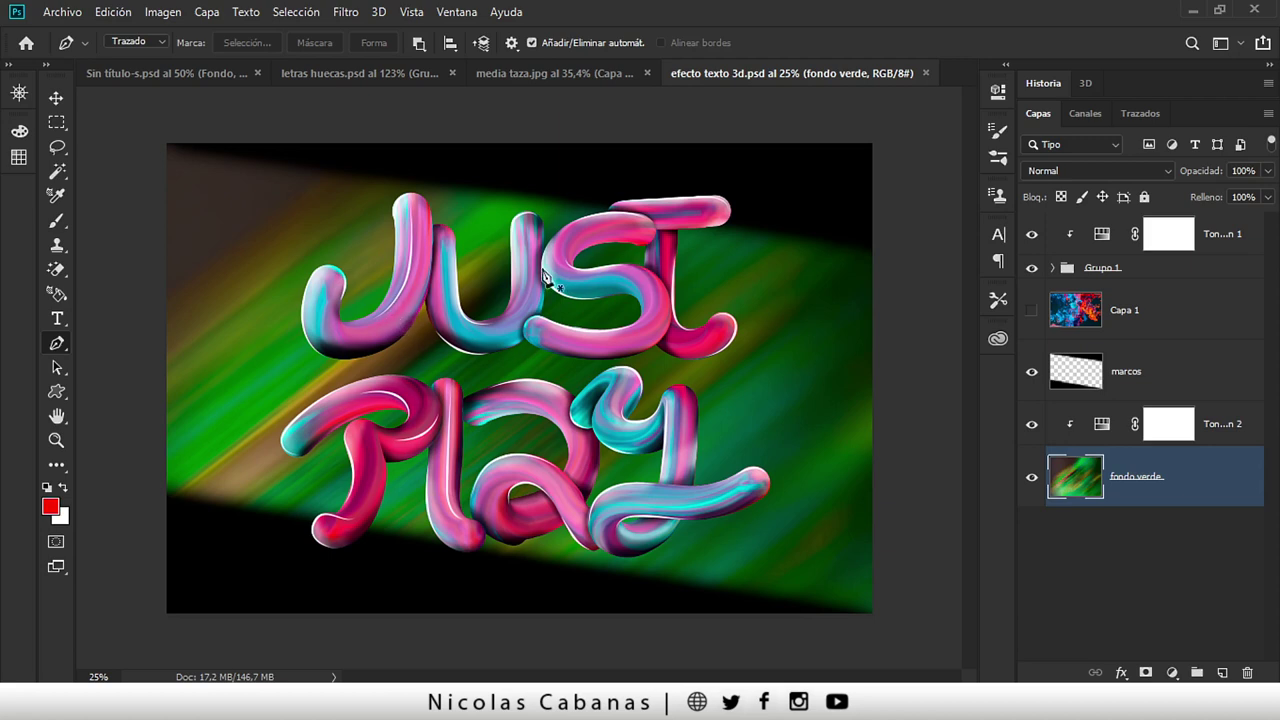
left_click(501, 73)
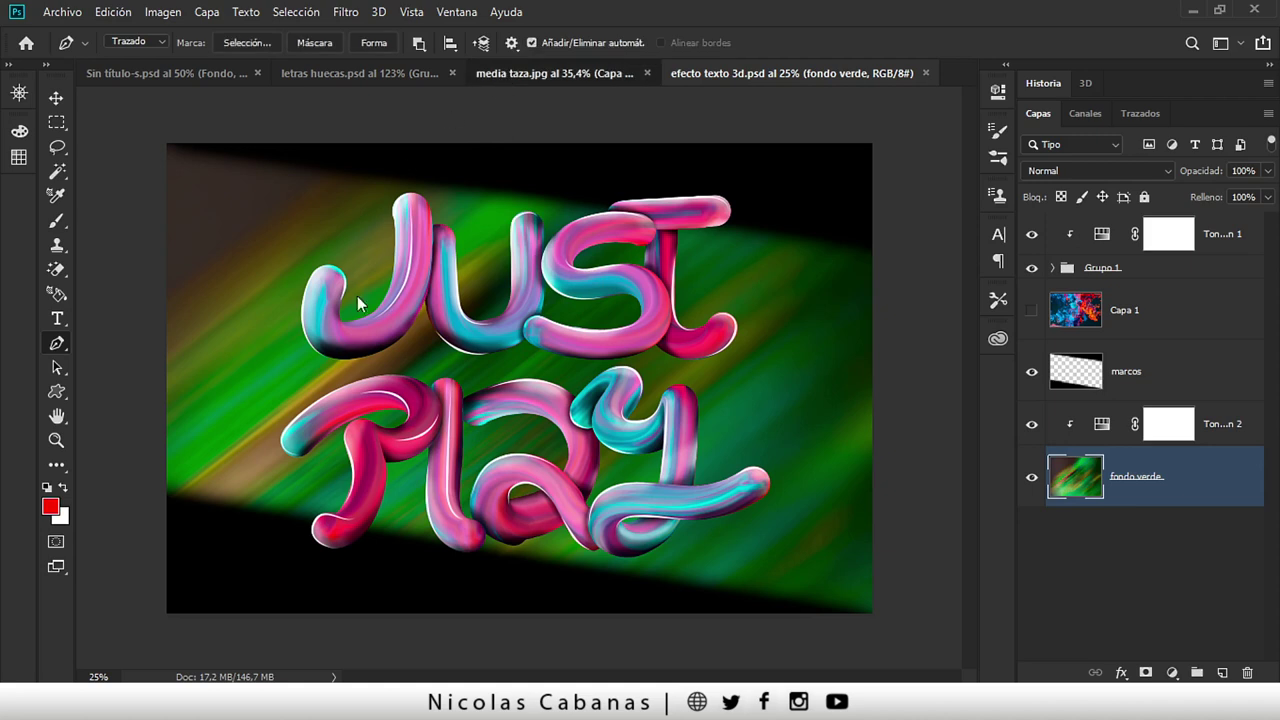
scroll(608, 457, "right", 2)
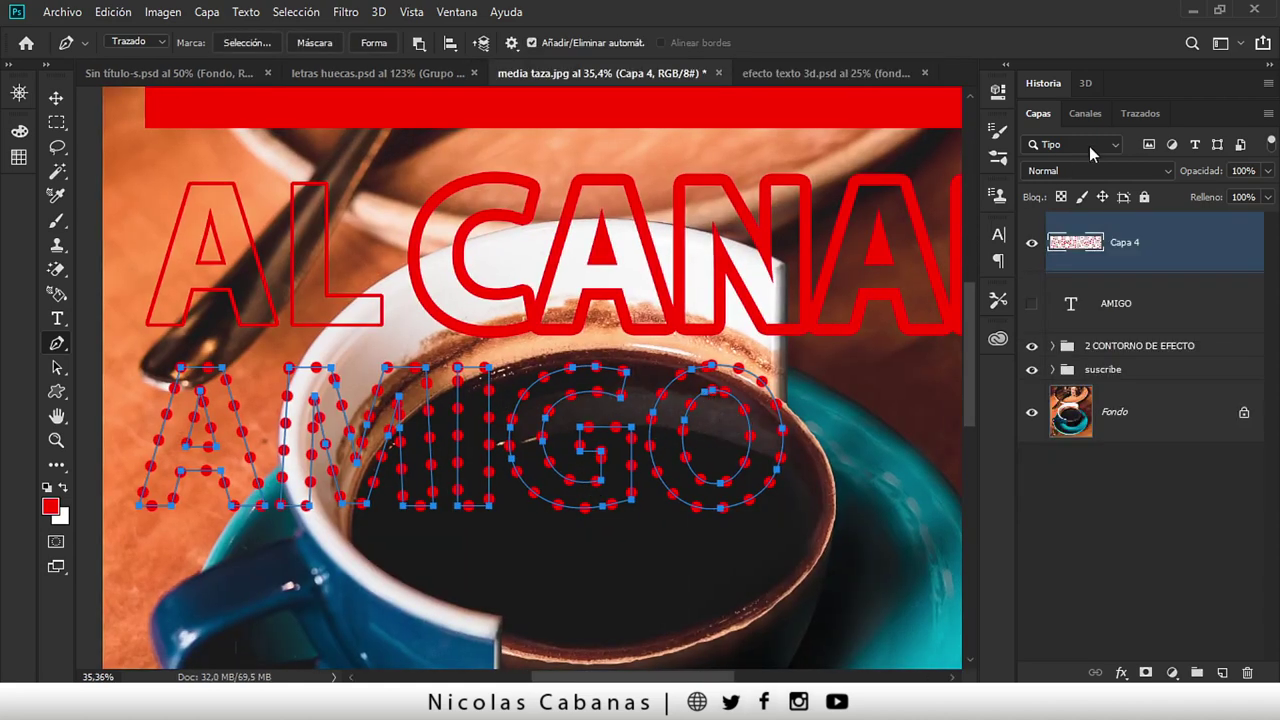
- Deselect the AMIGO work path in Trazados so only the red dots show
left_click(1135, 115)
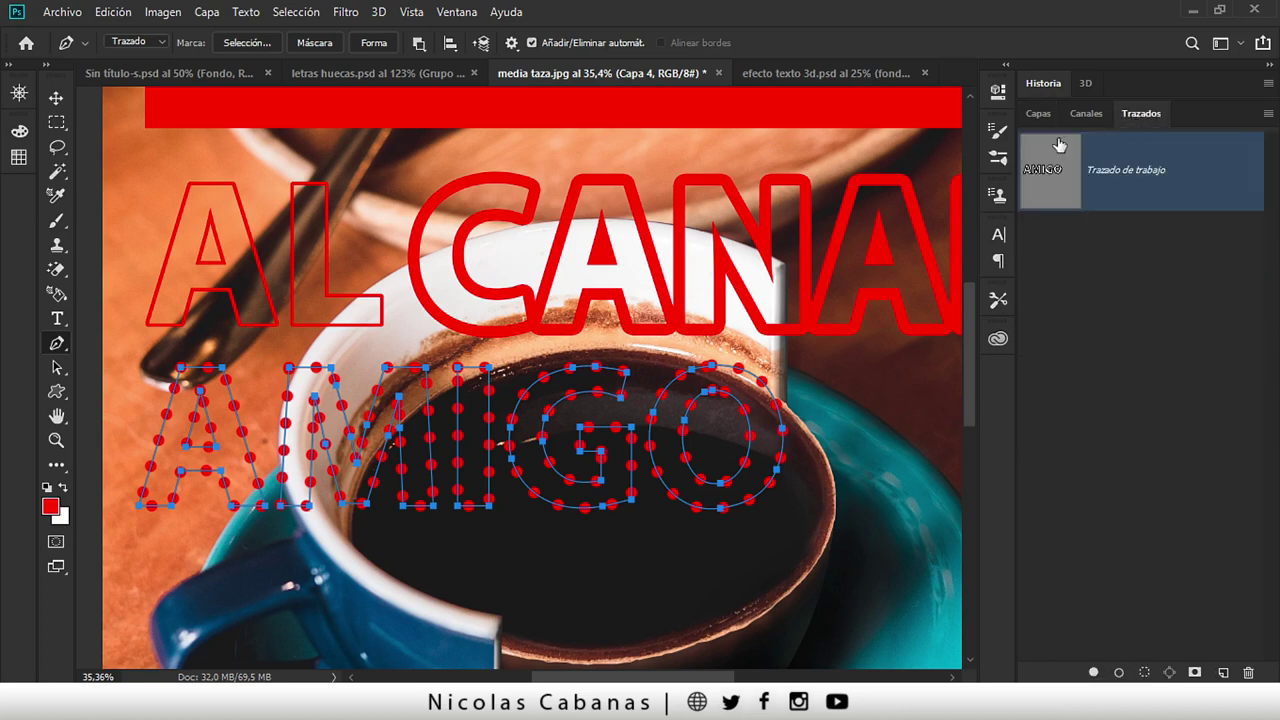
left_click(1140, 264)
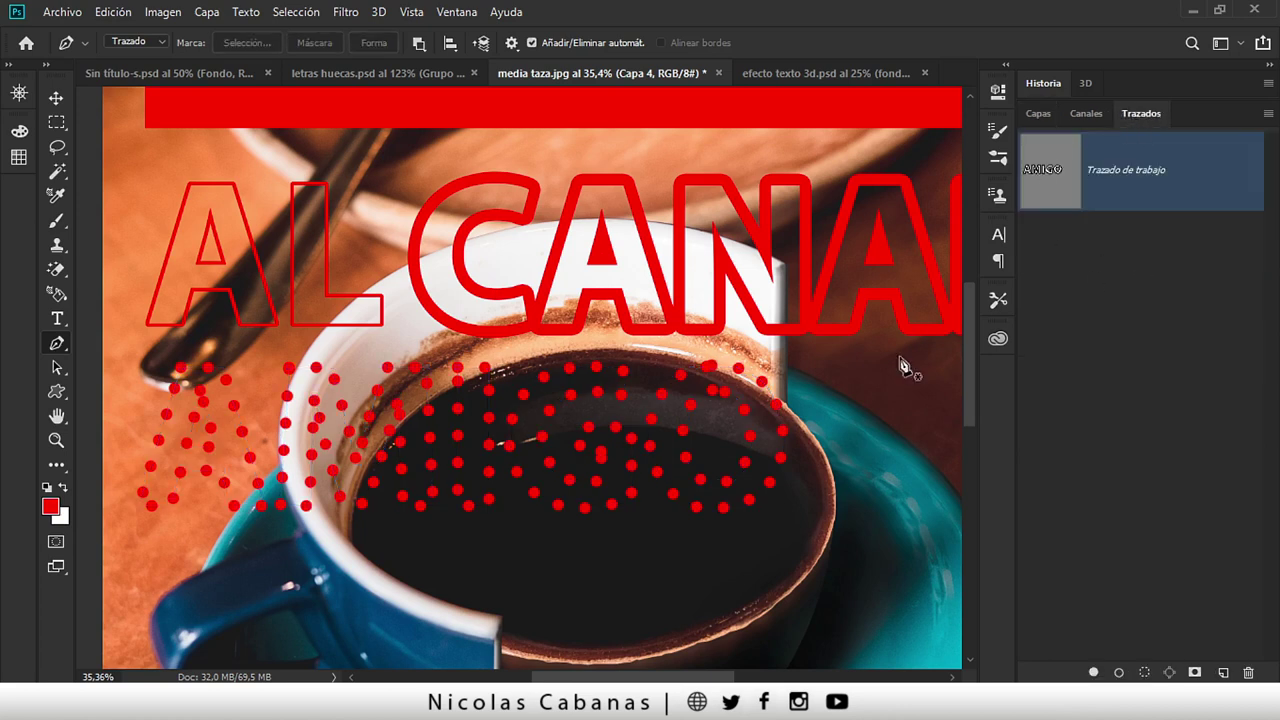
left_click(1039, 114)
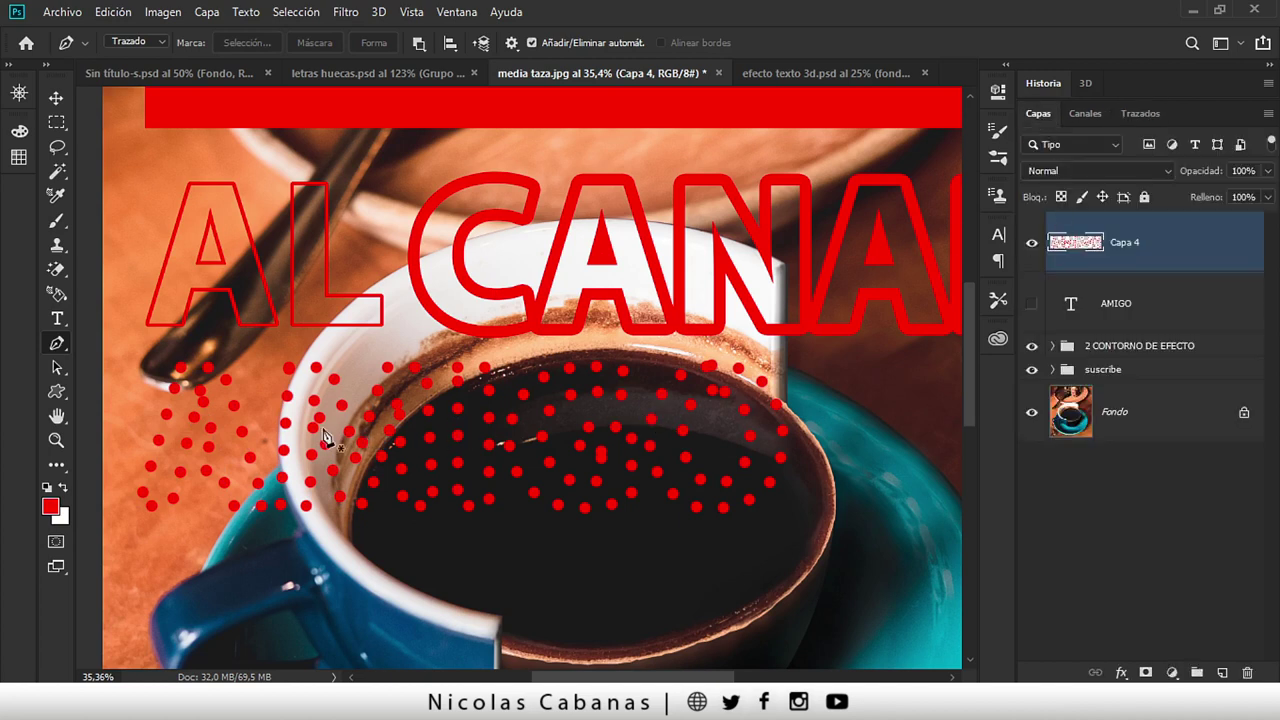
- Try desaturating and lightening the dots in Tono/saturación, then cancel the adjustment
left_click(162, 12)
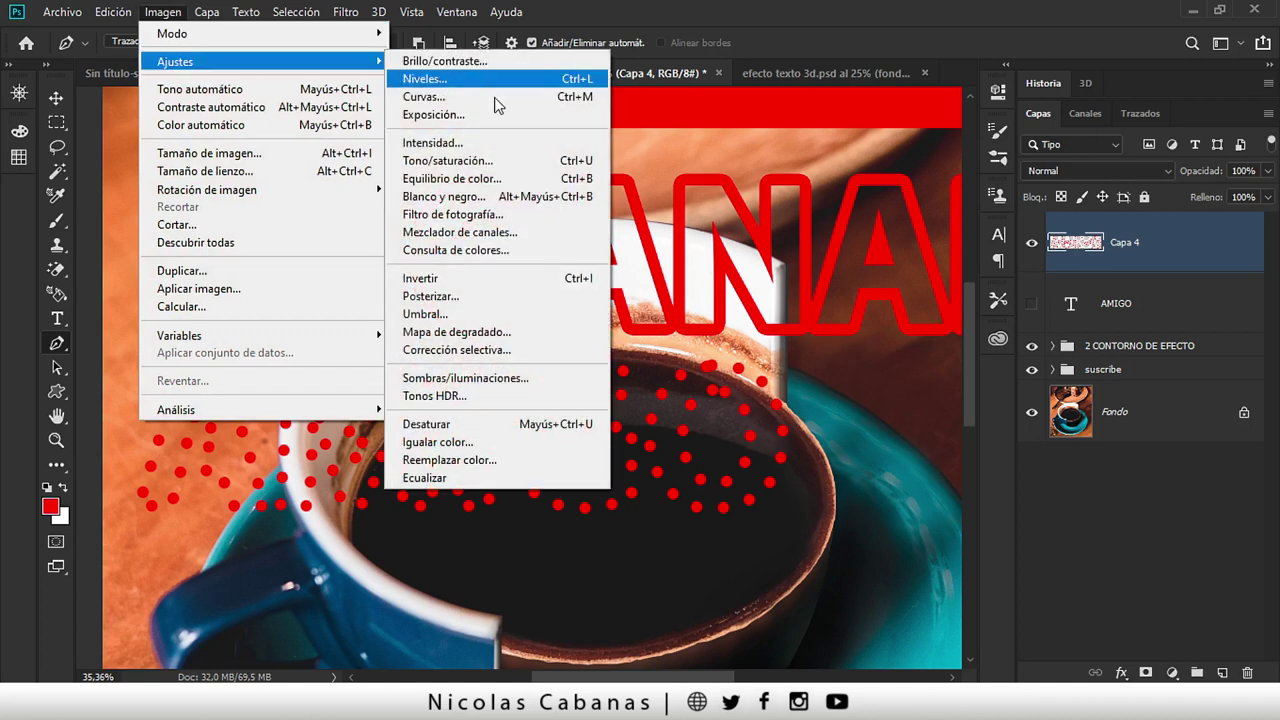
left_click(470, 160)
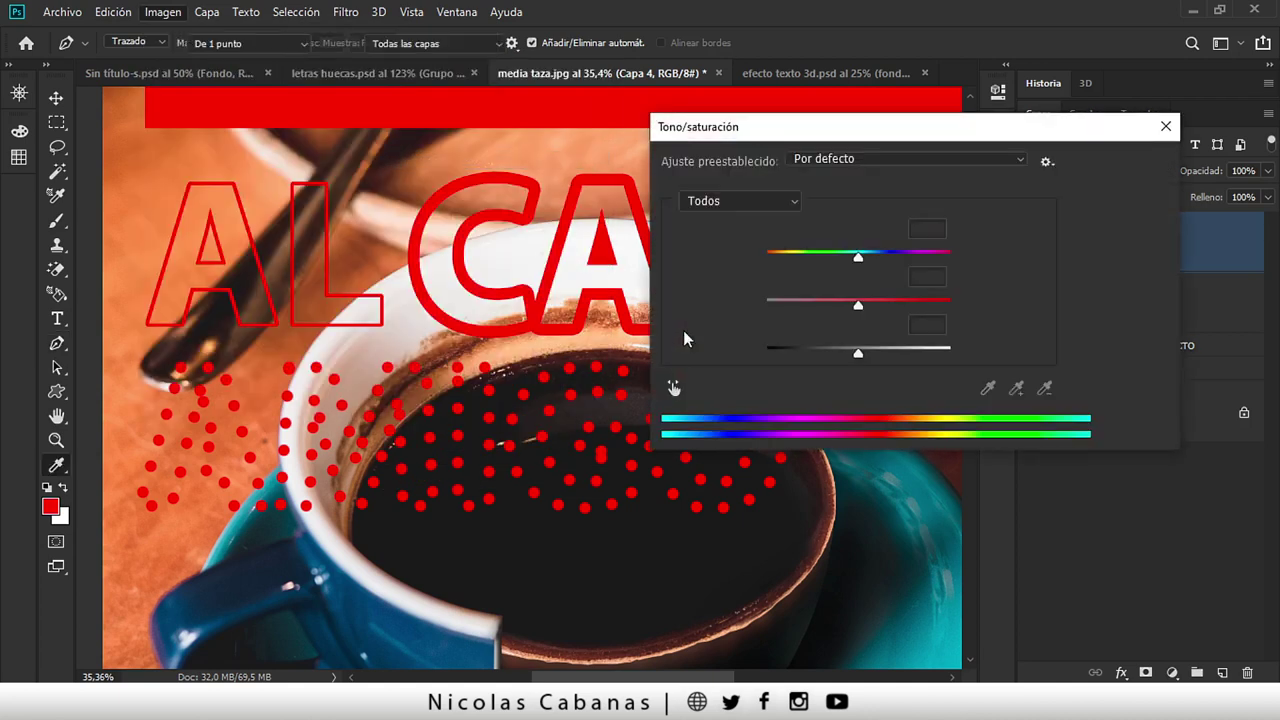
left_click_drag(858, 304, 766, 304)
left_click_drag(852, 358, 930, 349)
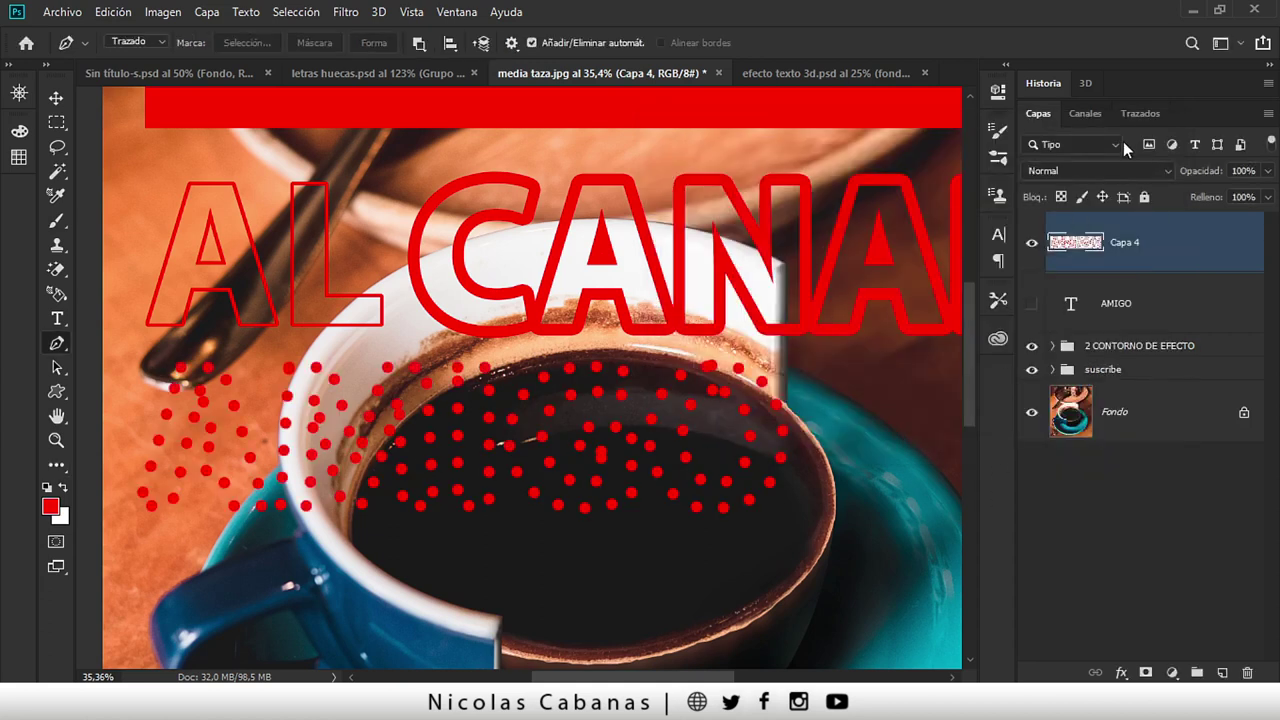
left_click(1140, 113)
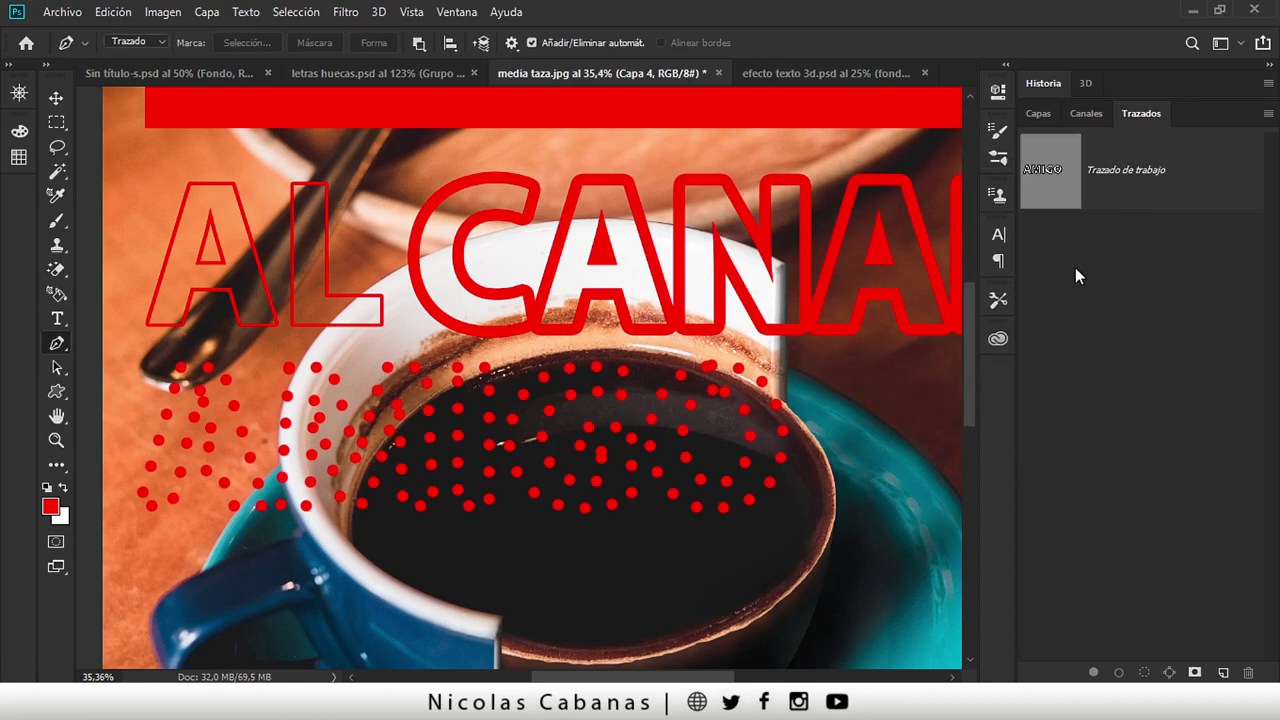
- Clear the red dots from Capa 4 and reselect the AMIGO work path
left_click(1061, 252)
left_click(1061, 188)
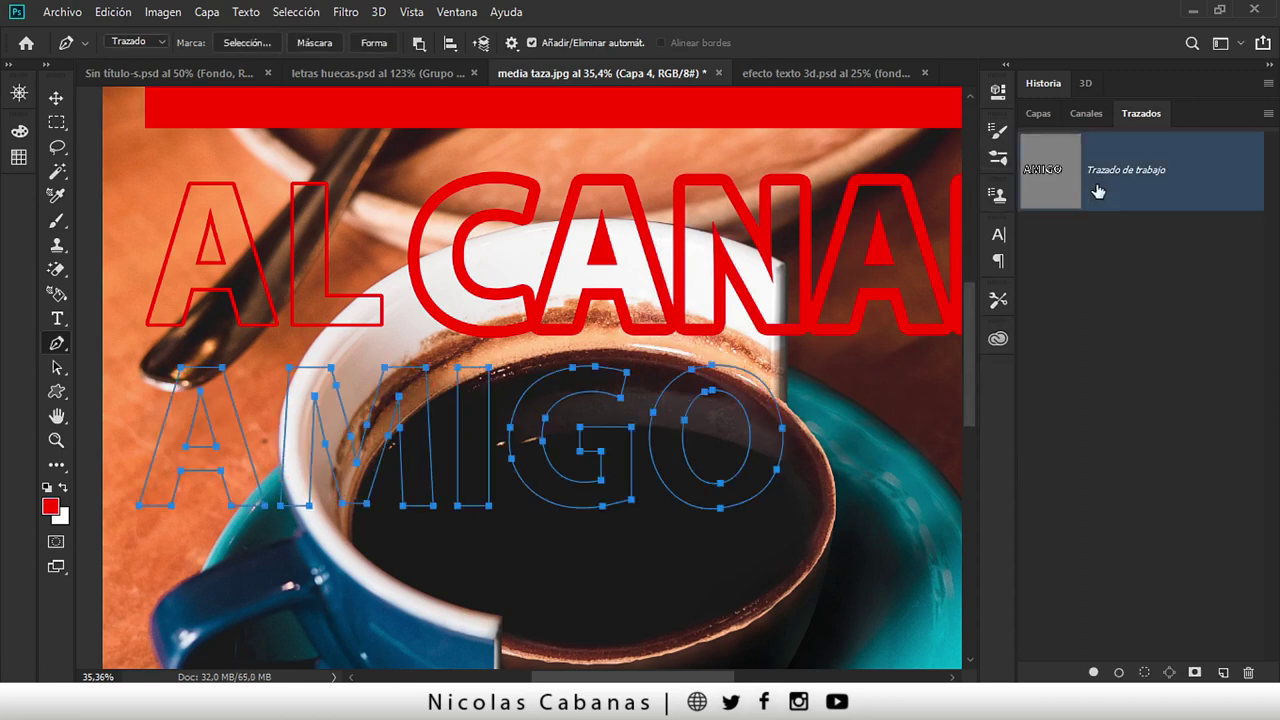
left_click(1040, 121)
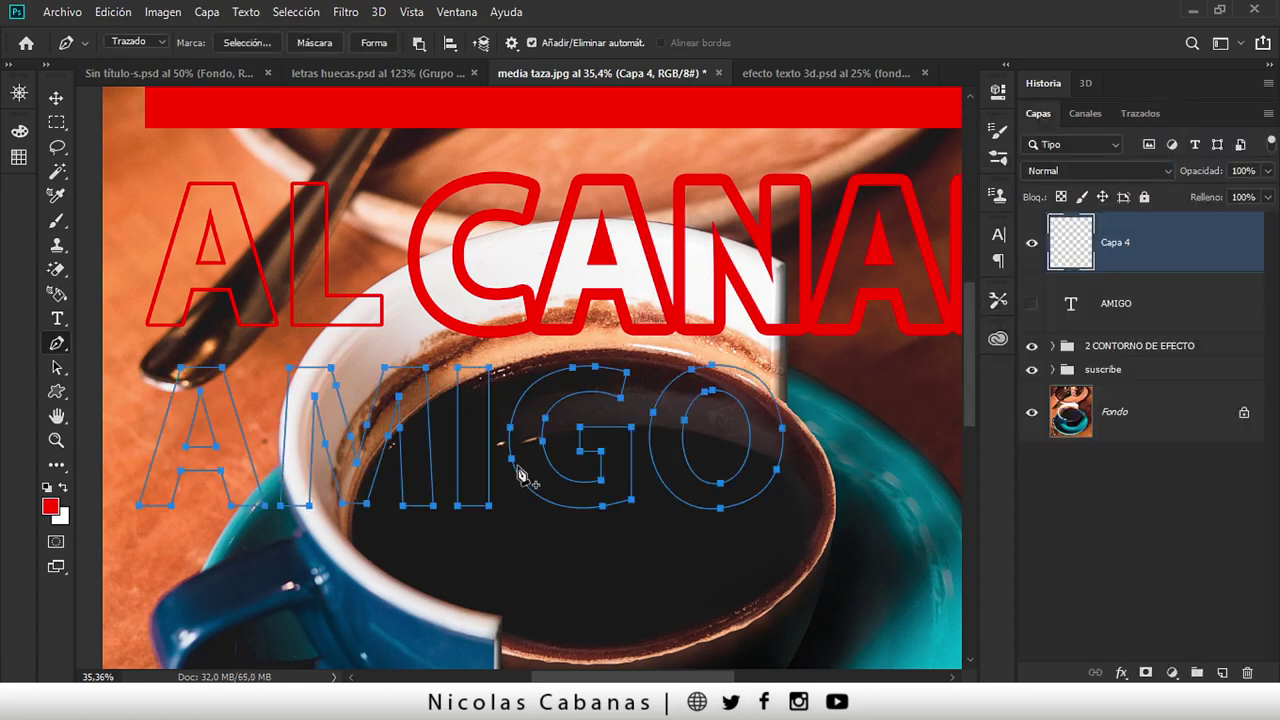
- Reduce the brush size to 25 px
key("b")
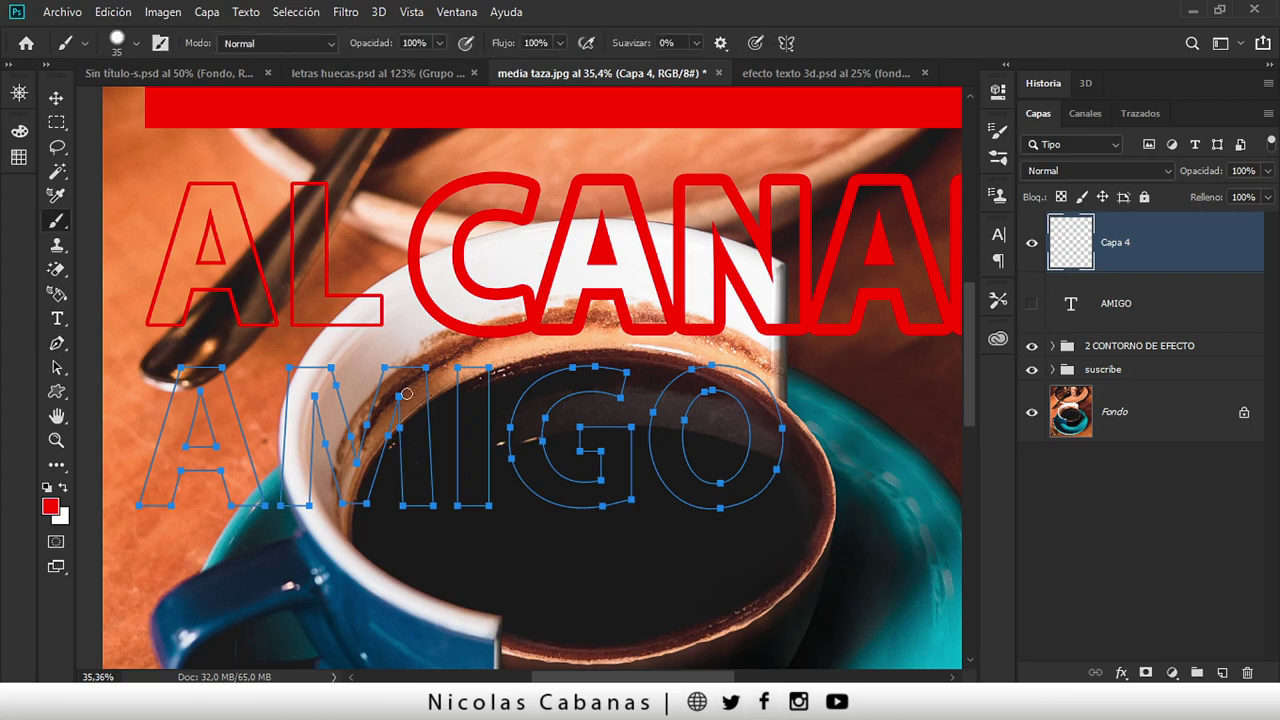
right_click(406, 394)
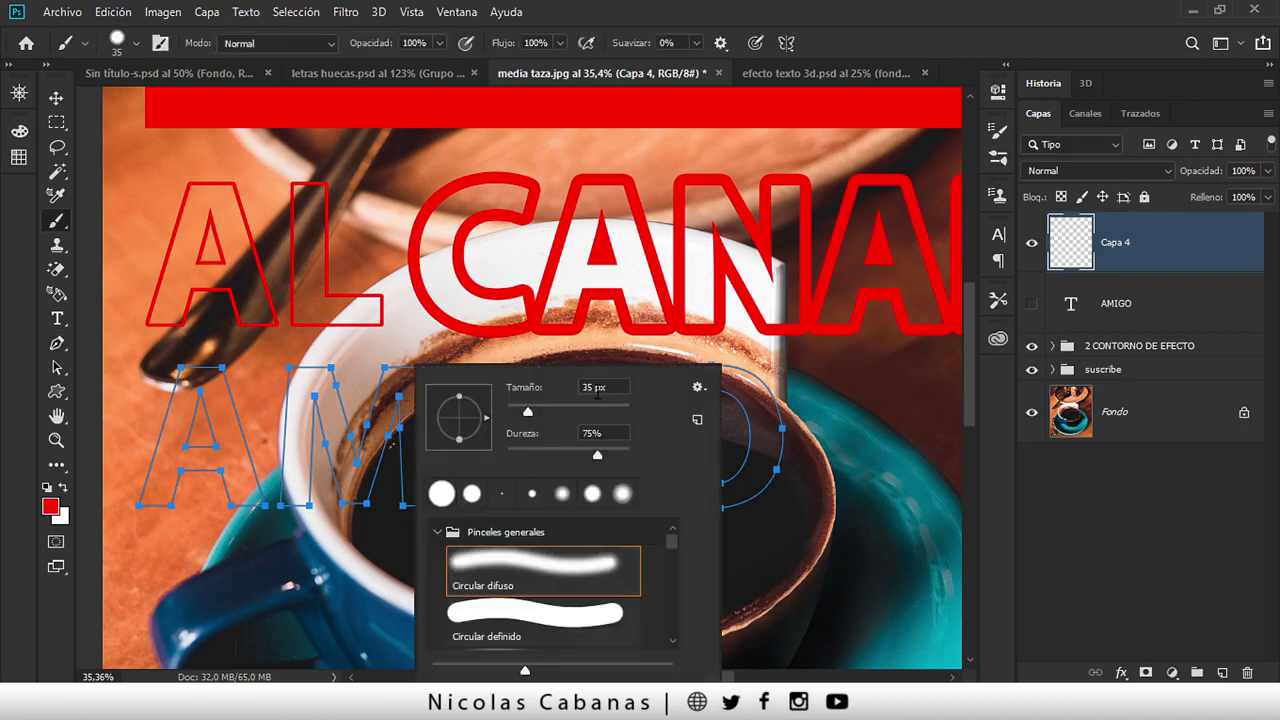
key("bracketleft")
key("Return")
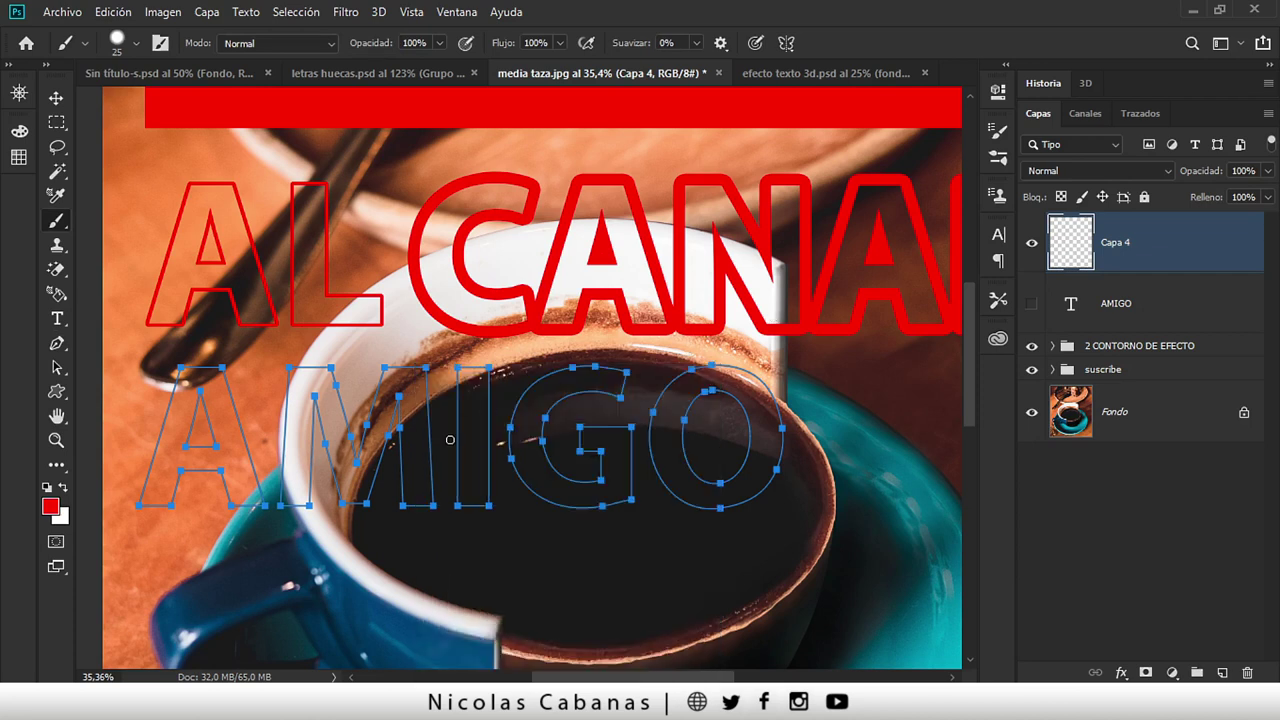
- Stroke the AMIGO path again with the 25 px brush
key("p")
right_click(296, 428)
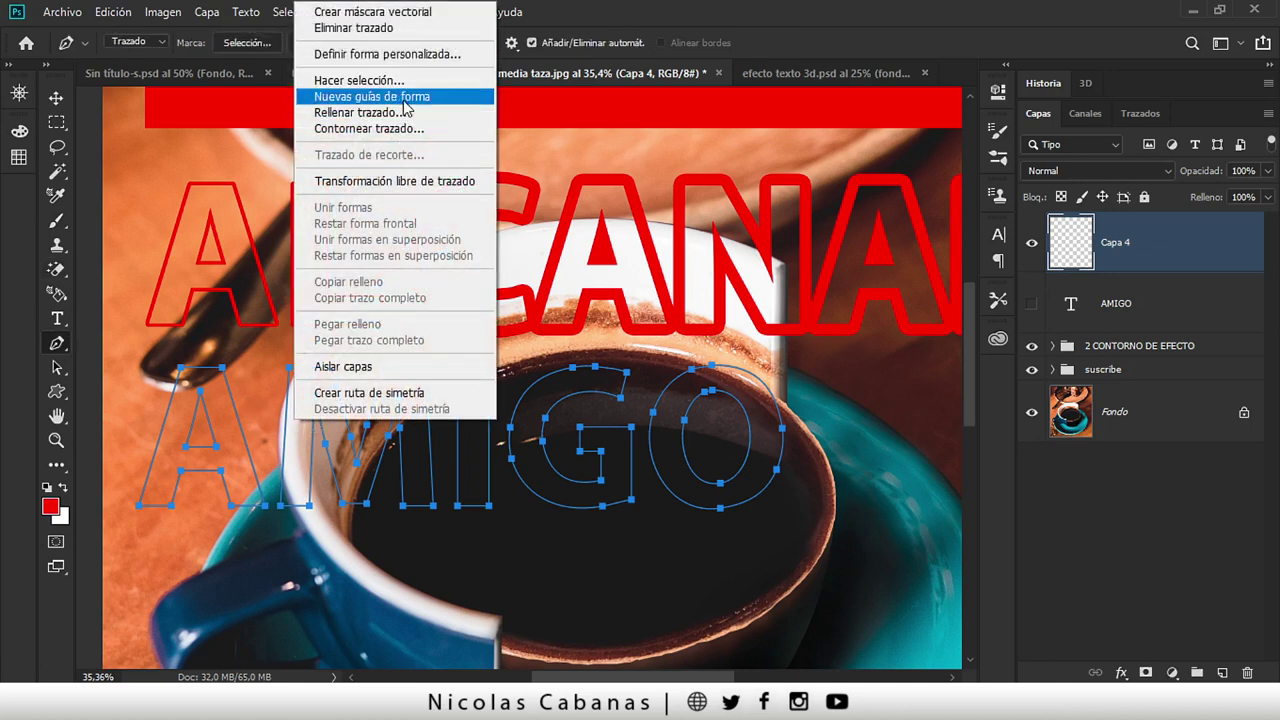
left_click(397, 130)
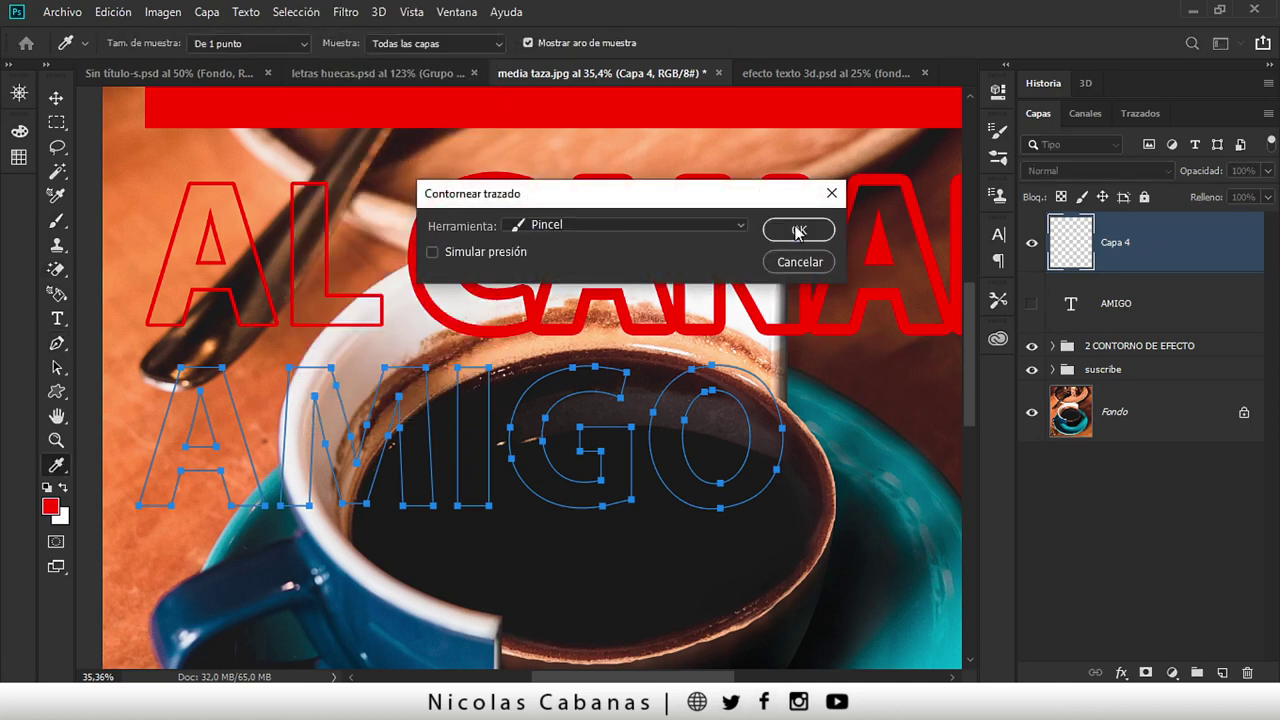
left_click(798, 232)
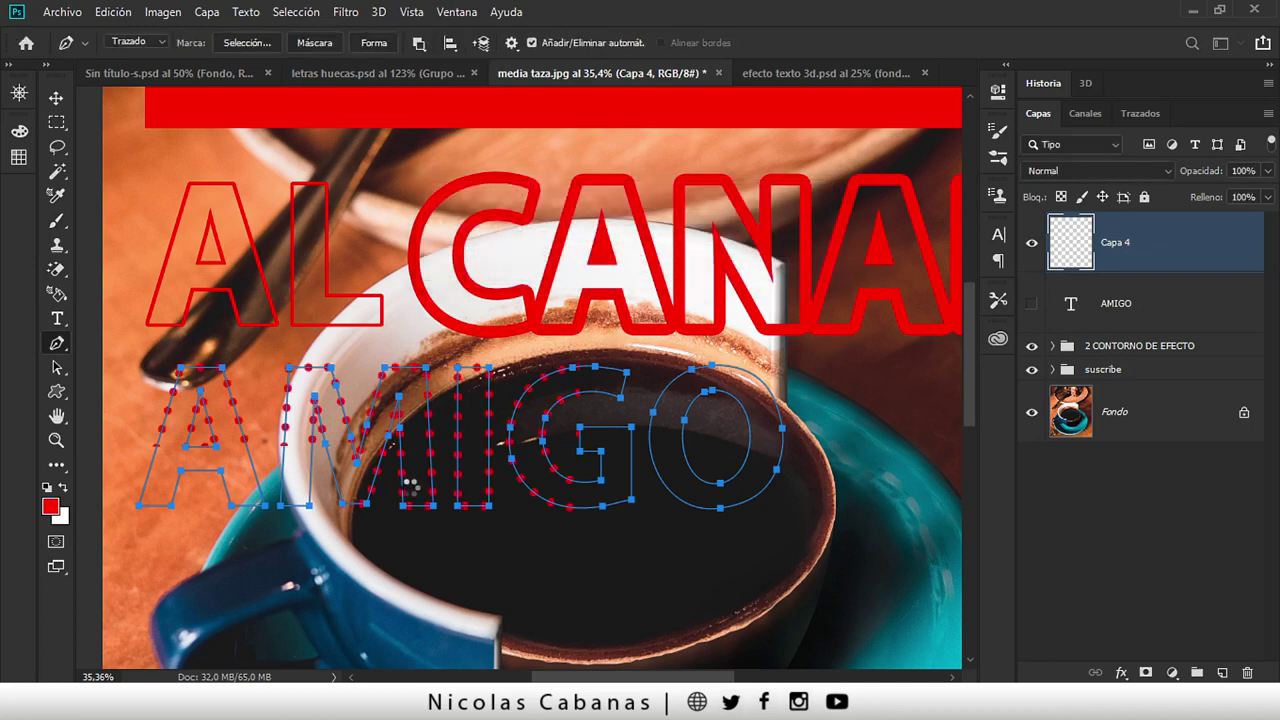
- Preview the dots with the work path hidden, then reselect the AMIGO work path
left_click(1095, 504)
left_click(1138, 113)
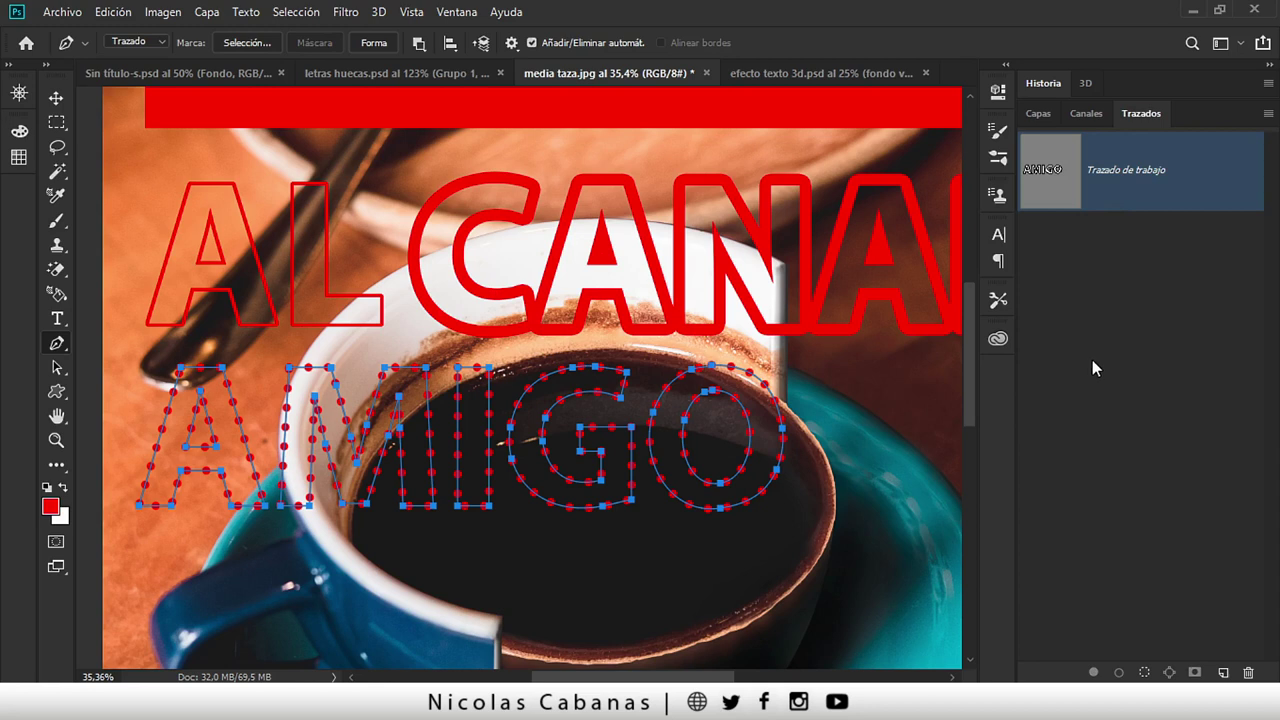
left_click(1092, 361)
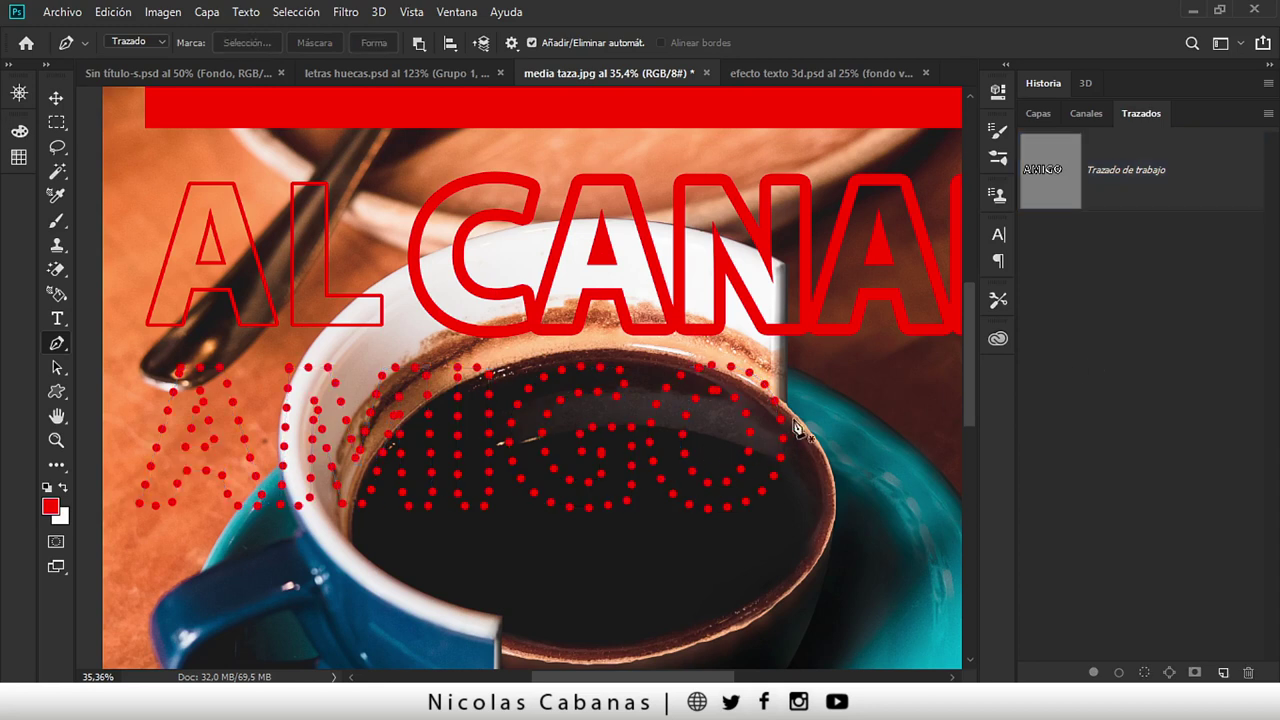
left_click(1045, 180)
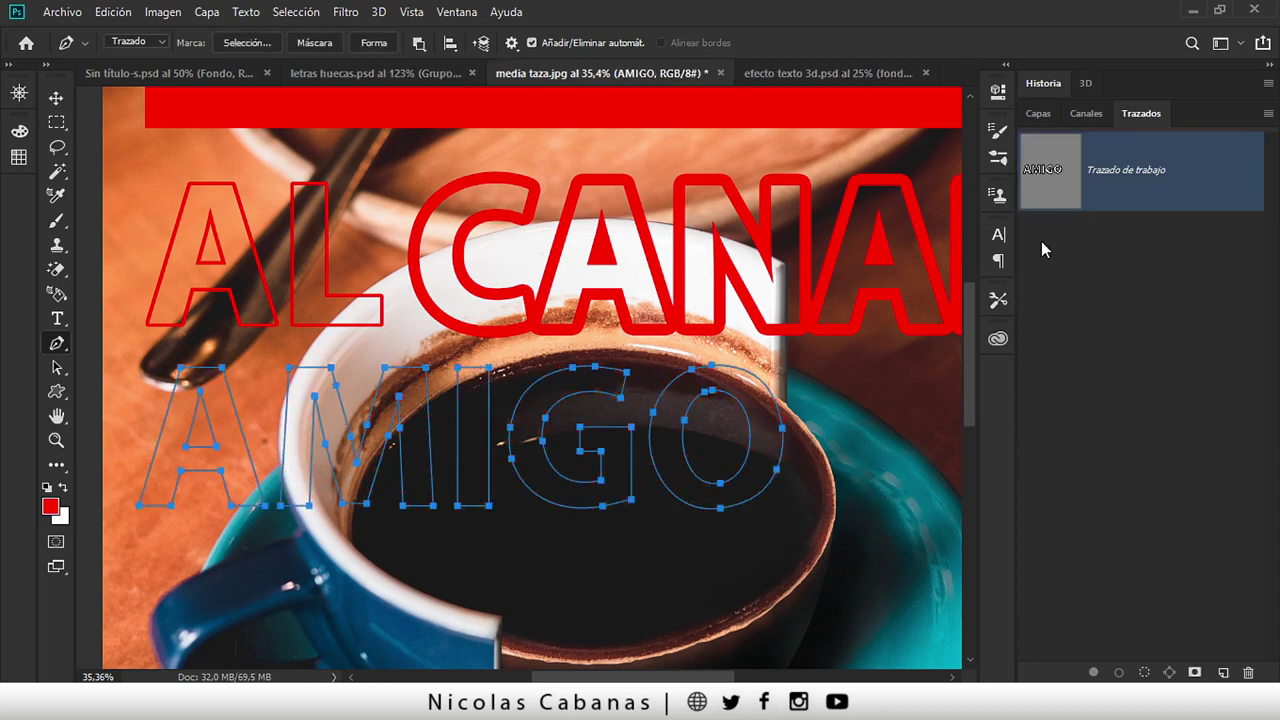
left_click(1038, 113)
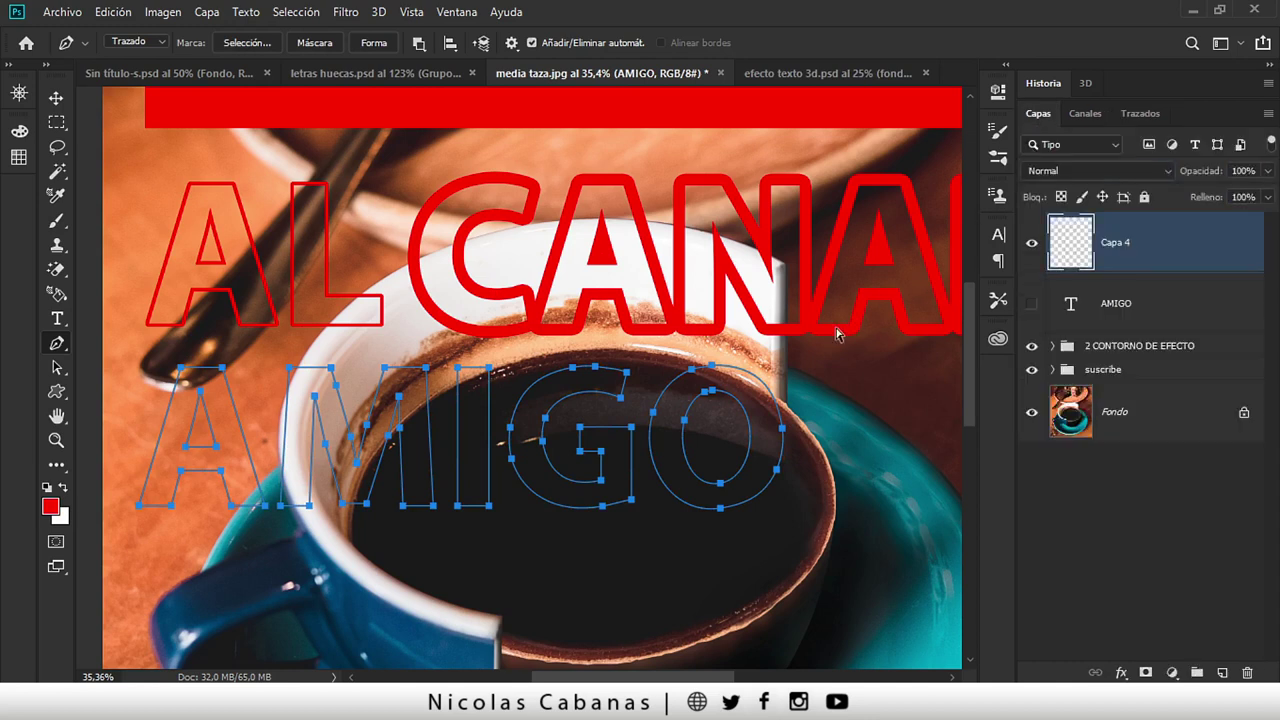
- Shrink the brush to 20 px
key("b")
right_click(505, 354)
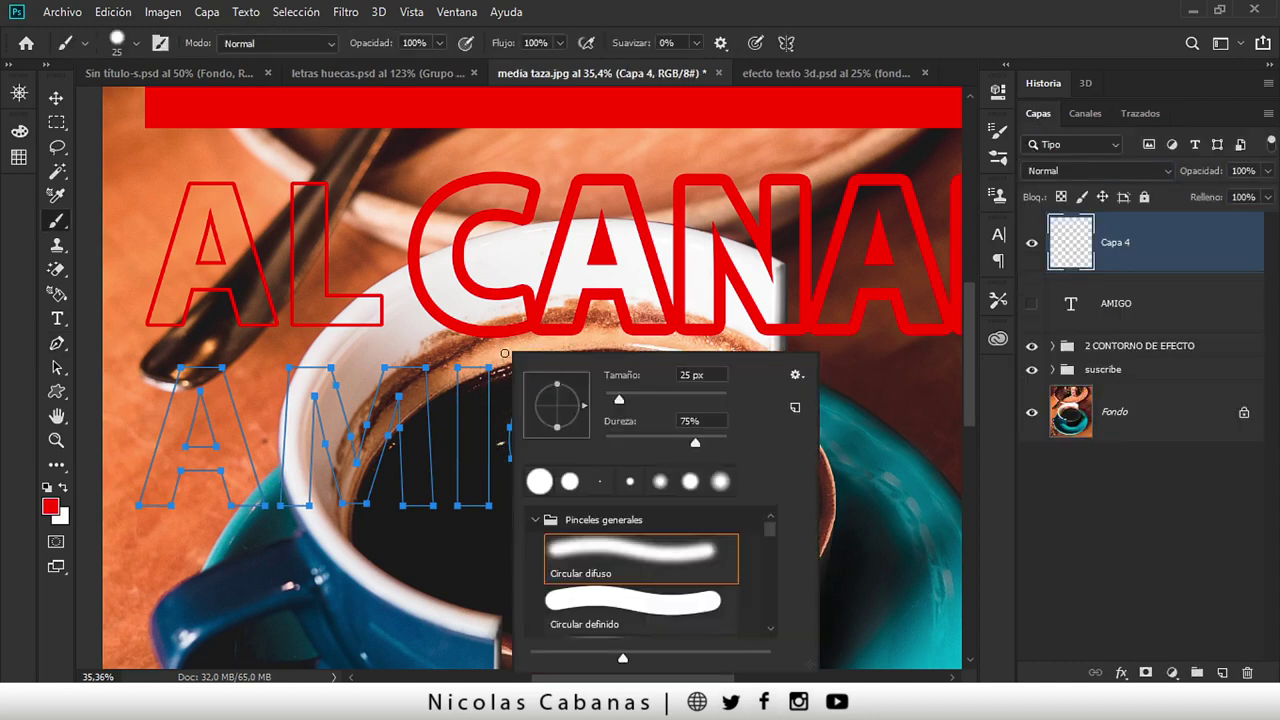
key("BackSpace")
type("0")
key("Return")
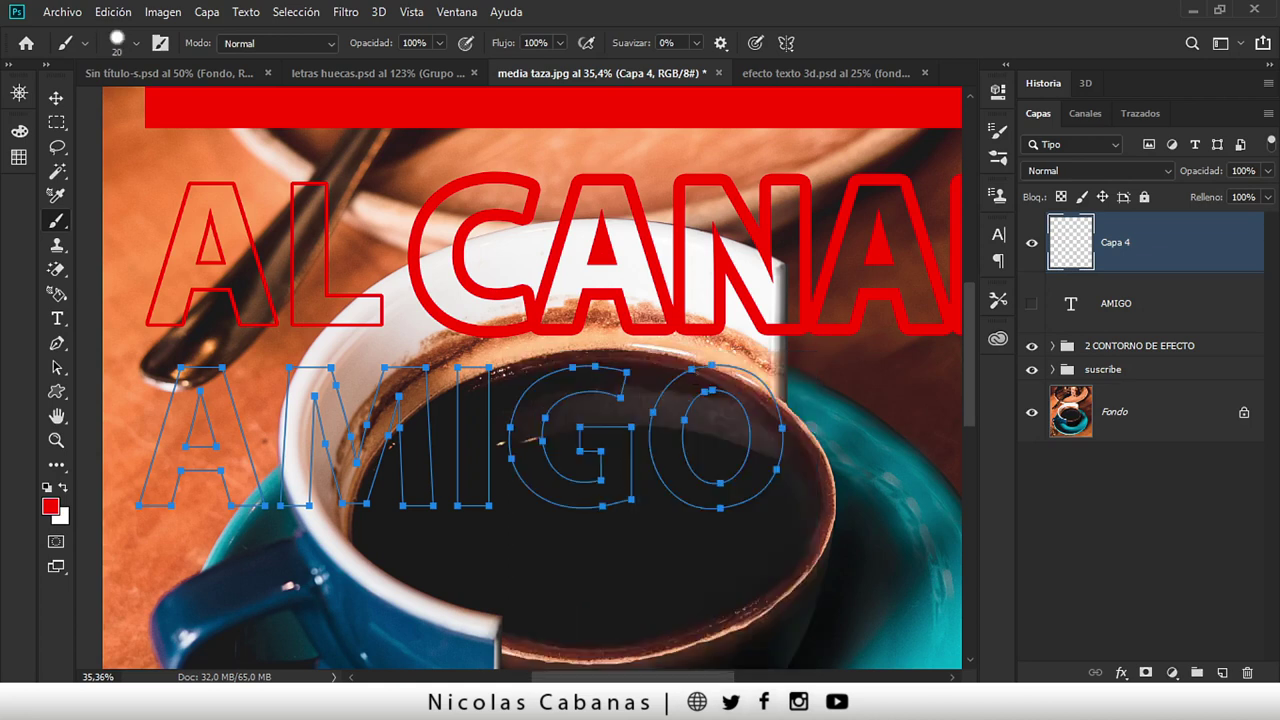
- Stroke the AMIGO path with the 20 px brush and hide the work path
key("p")
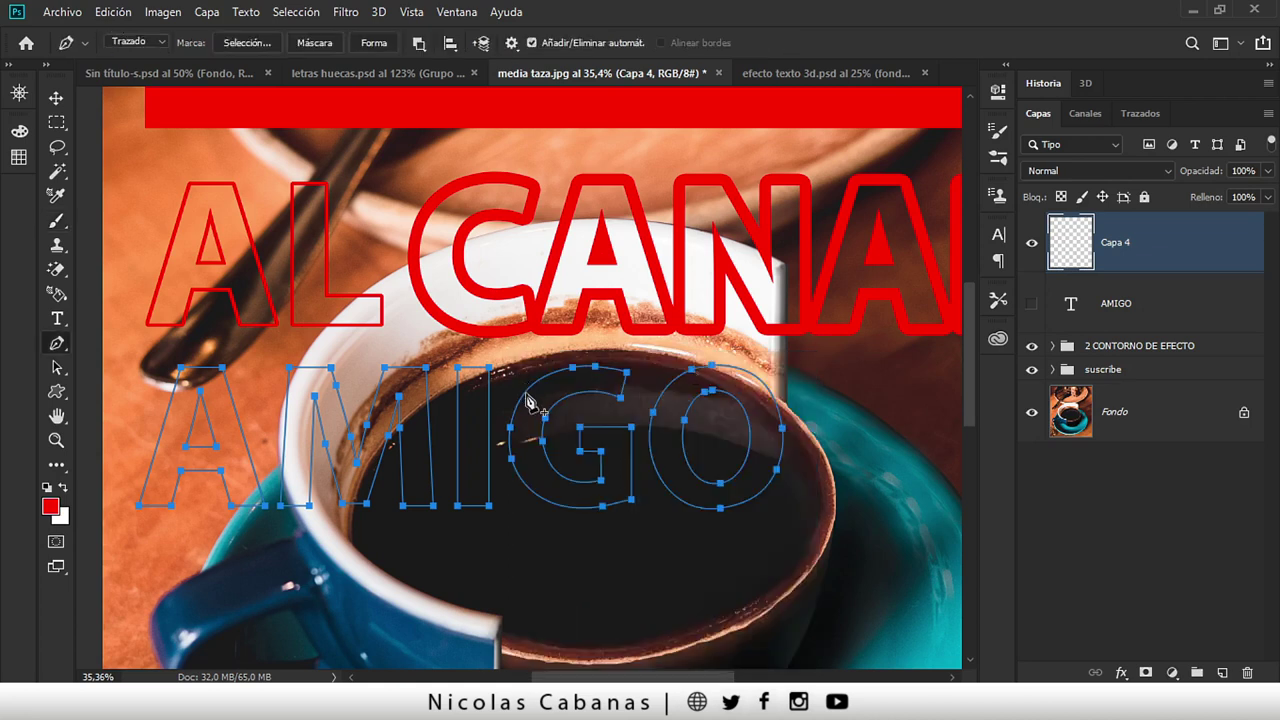
right_click(522, 408)
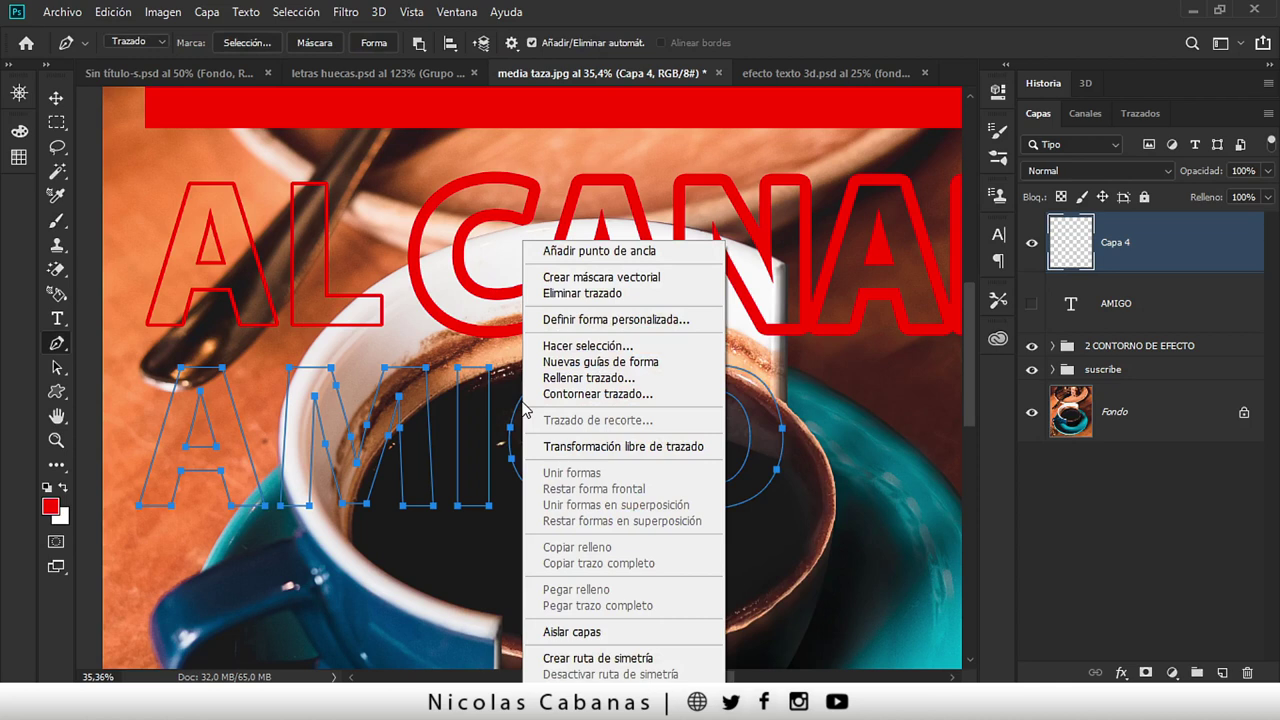
left_click(636, 396)
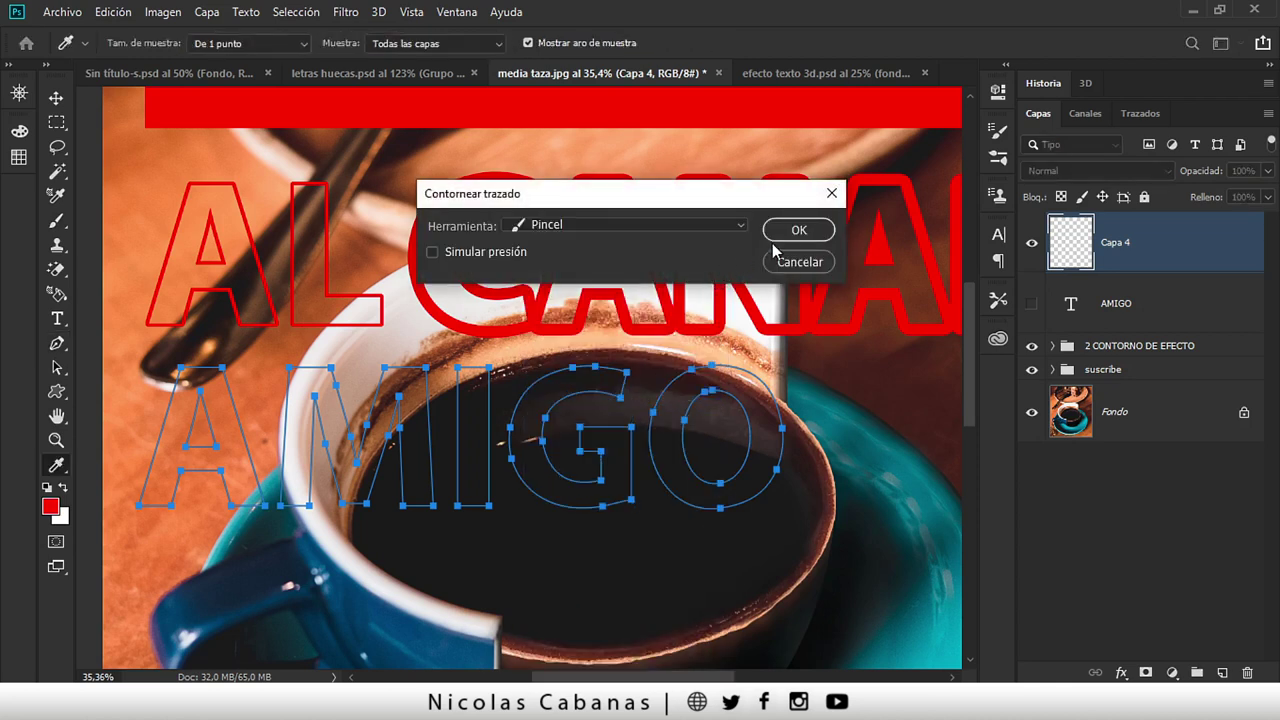
left_click(801, 232)
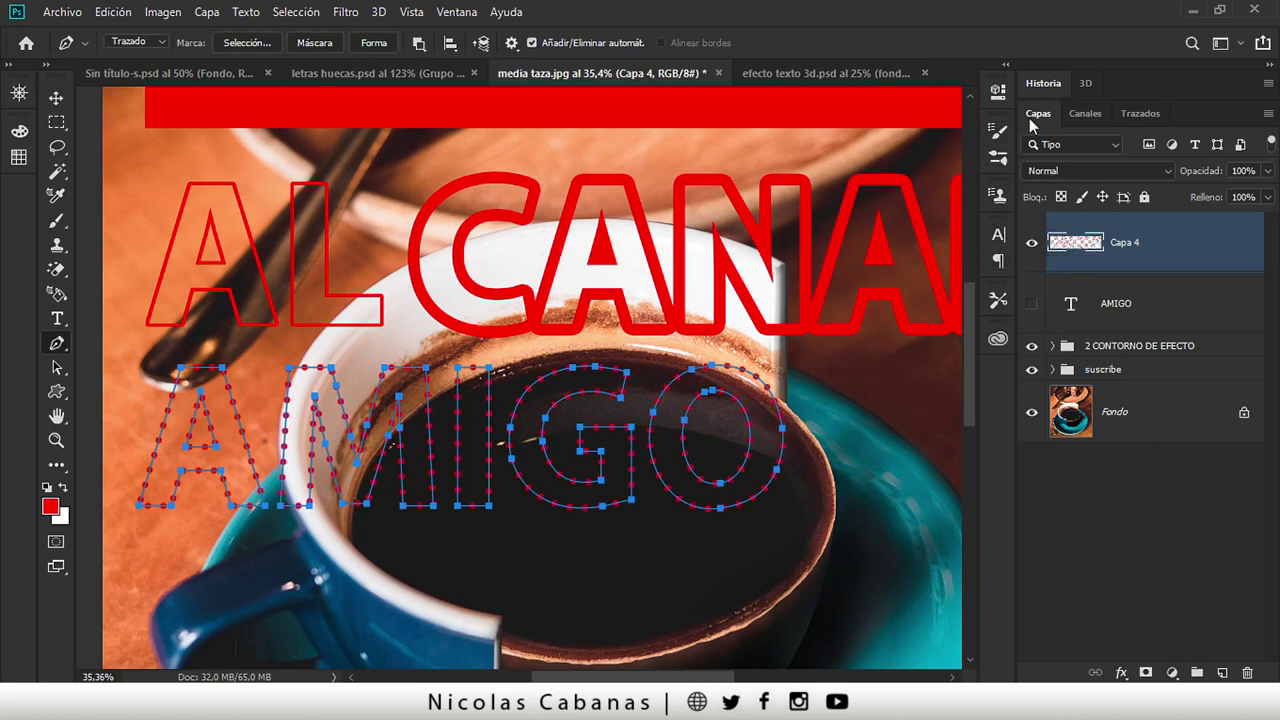
left_click(1138, 114)
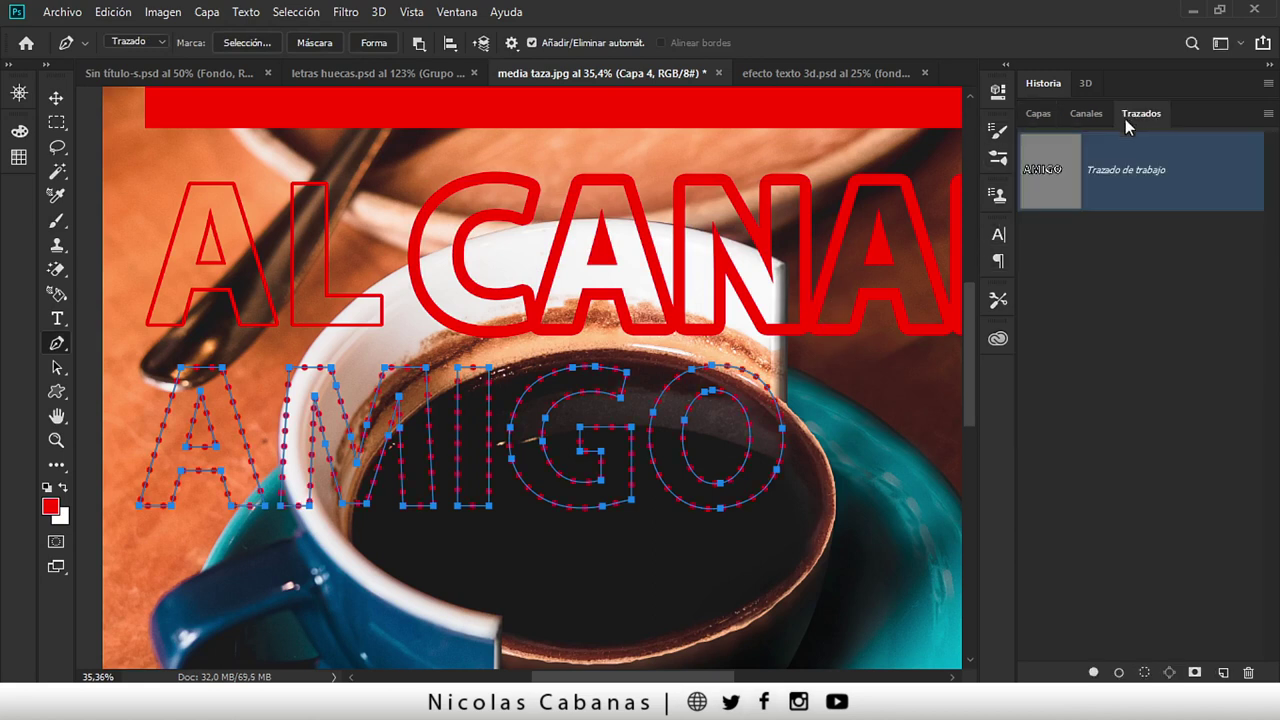
left_click(1157, 239)
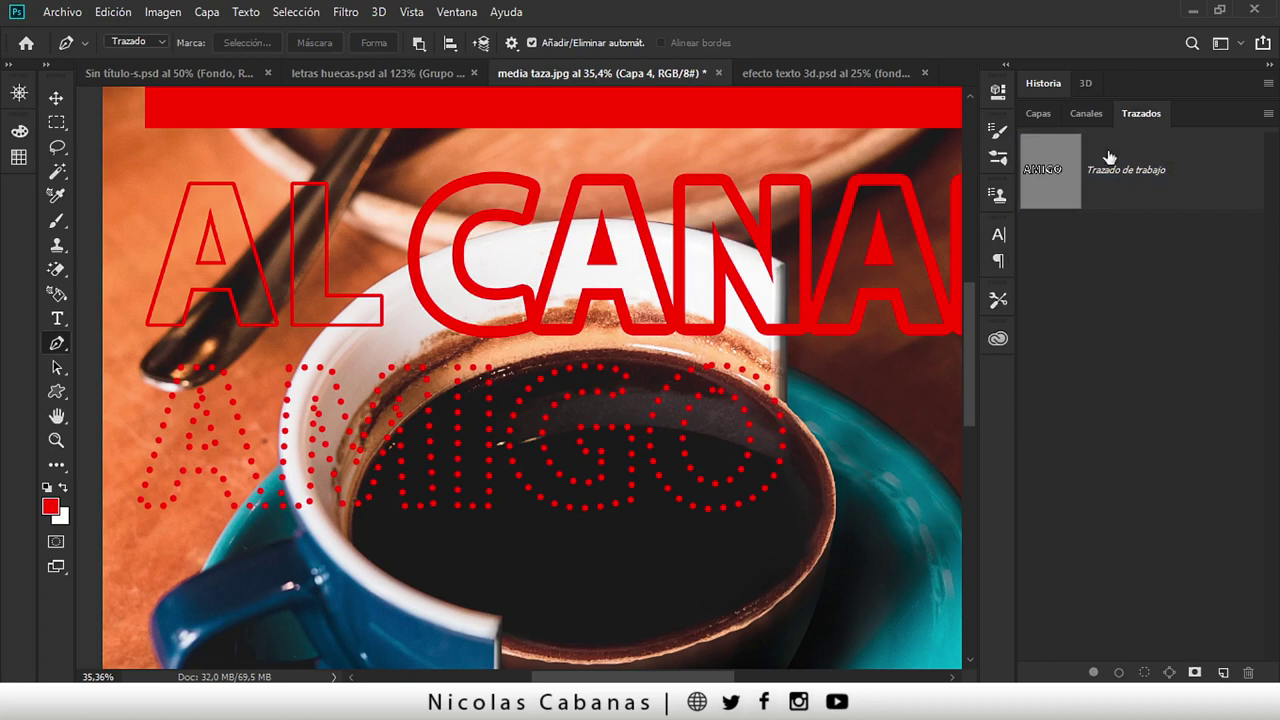
left_click(1036, 114)
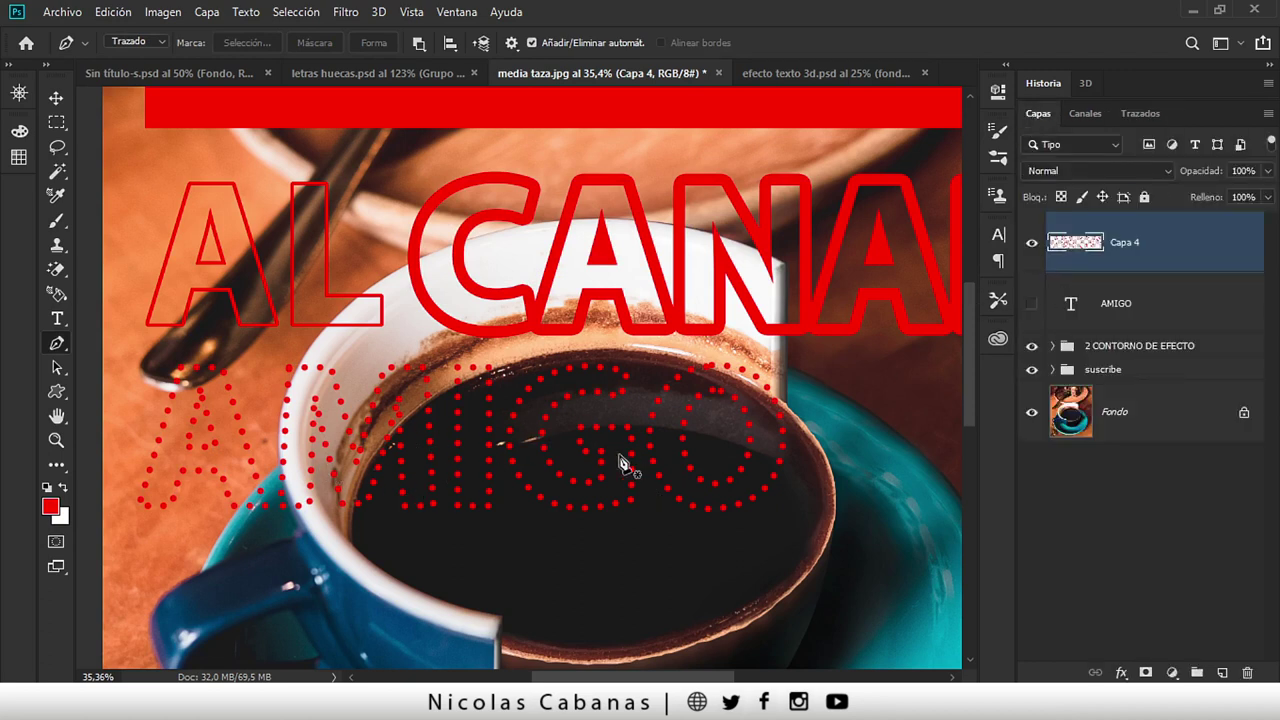
- Raise Tono/saturación lightness to +100 so the AMIGO dots turn white
key("v")
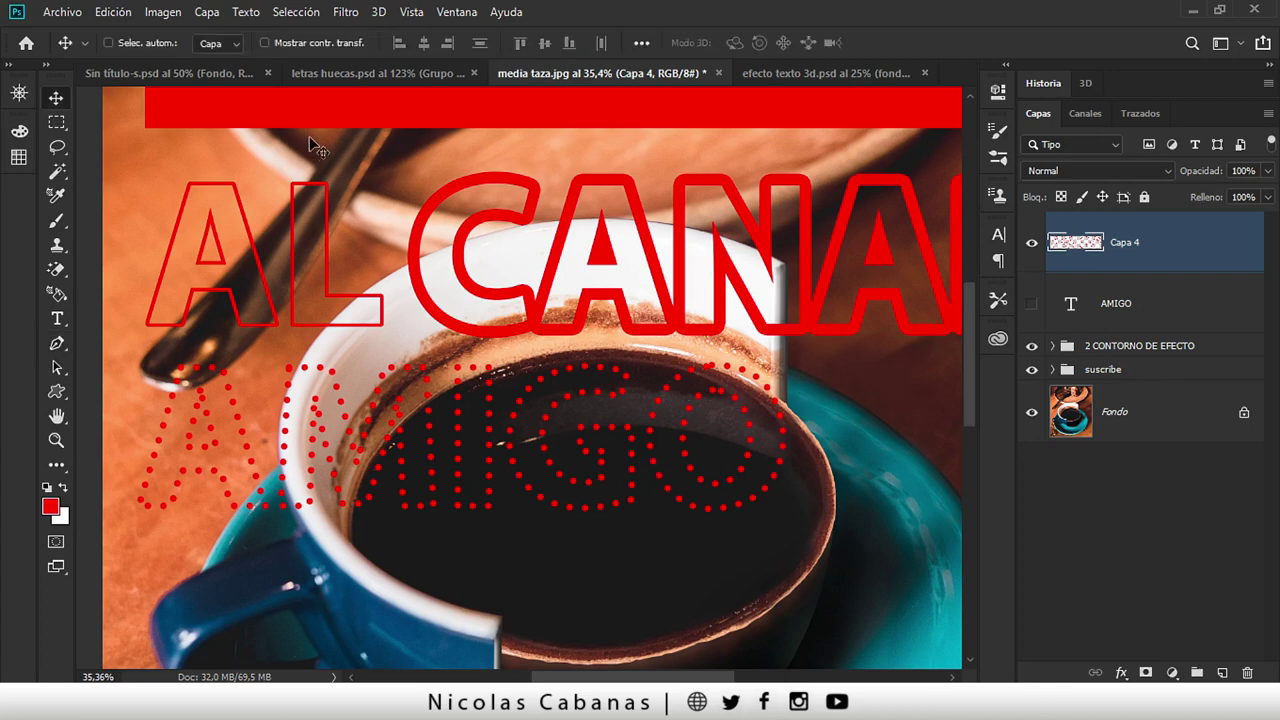
left_click(163, 13)
mouse_move(175, 61)
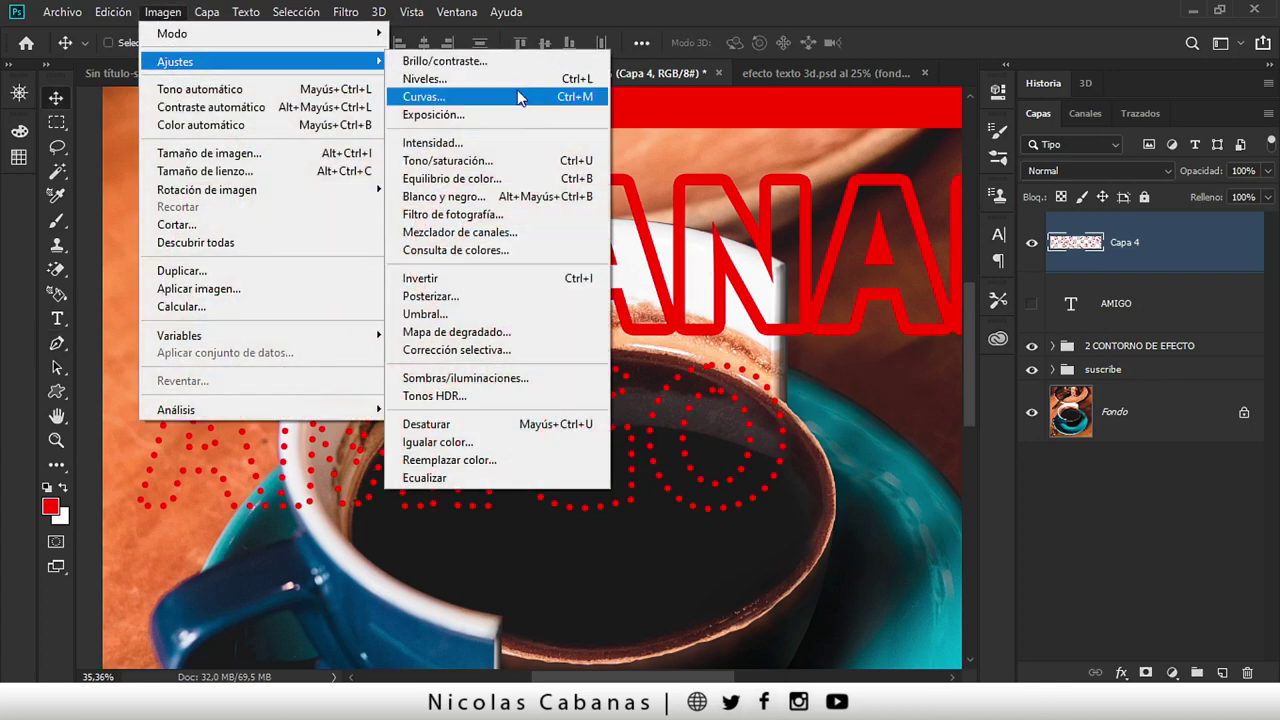
left_click(577, 162)
left_click_drag(855, 355, 952, 355)
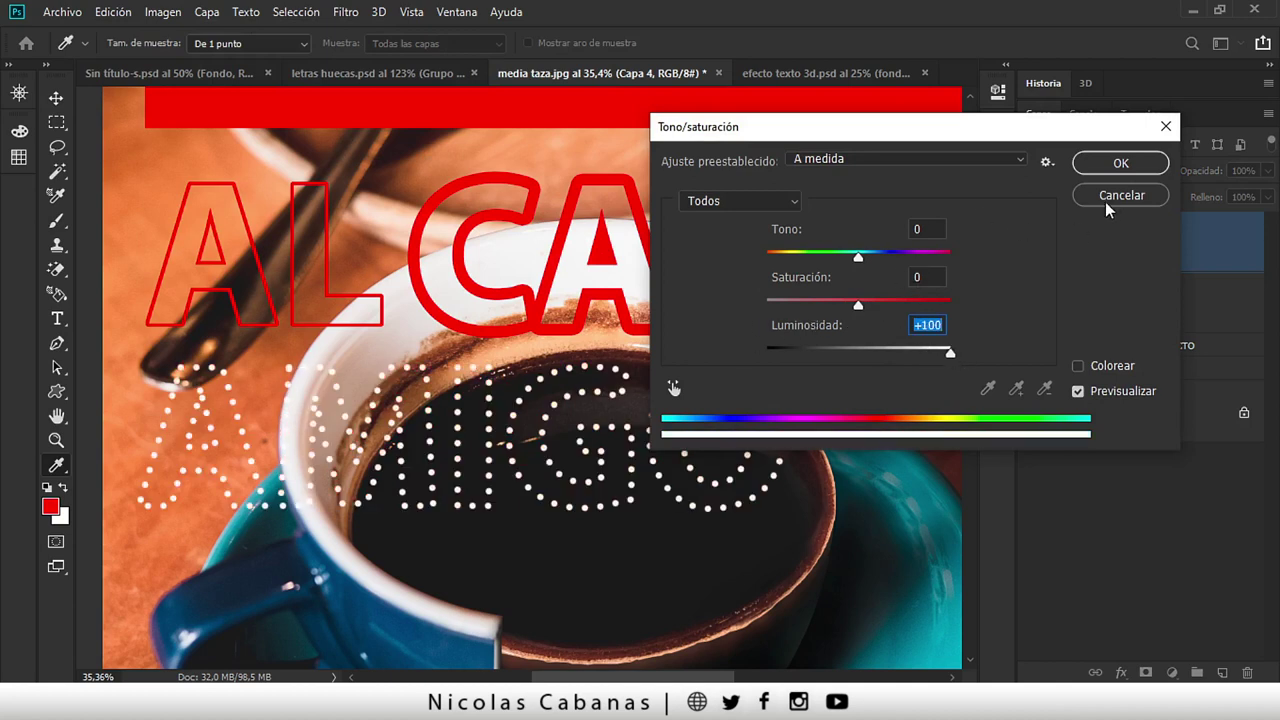
left_click(1117, 163)
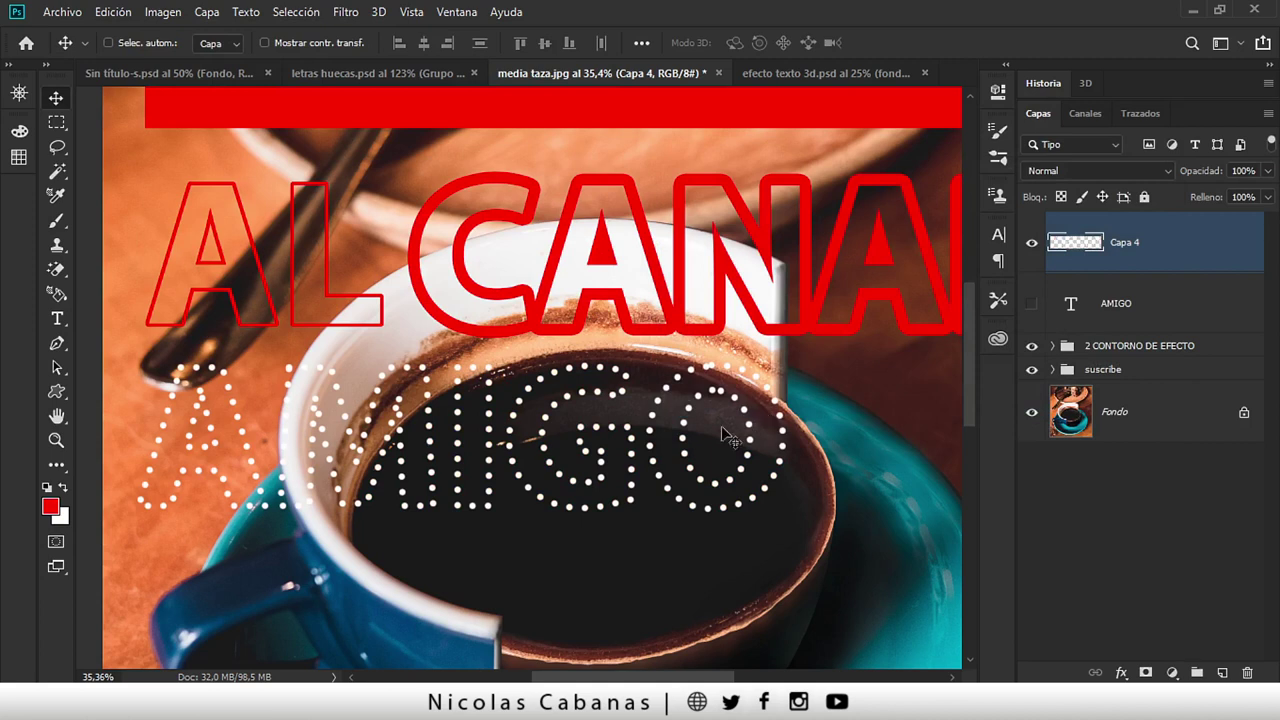
key("z")
left_click_drag(715, 430, 680, 428)
mouse_move(767, 423)
left_mouse_down()
mouse_move(530, 497)
mouse_move(490, 437)
left_mouse_up()
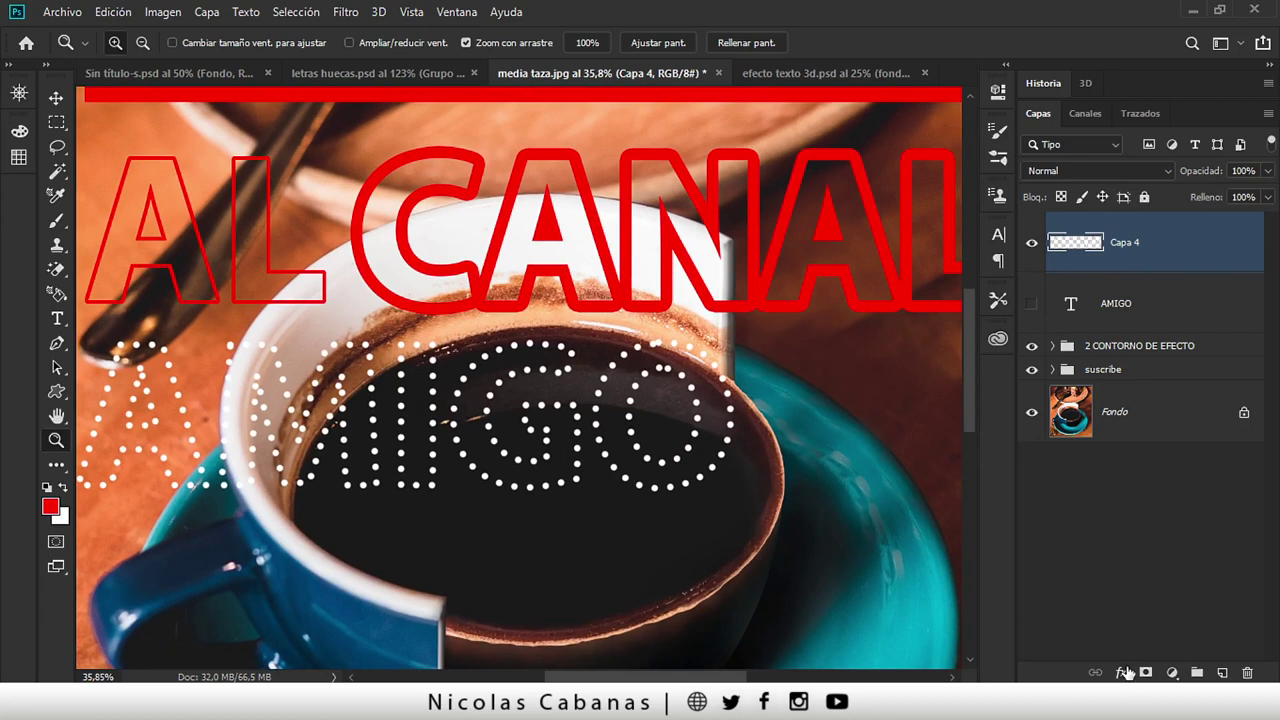
left_click_drag(387, 232, 623, 96)
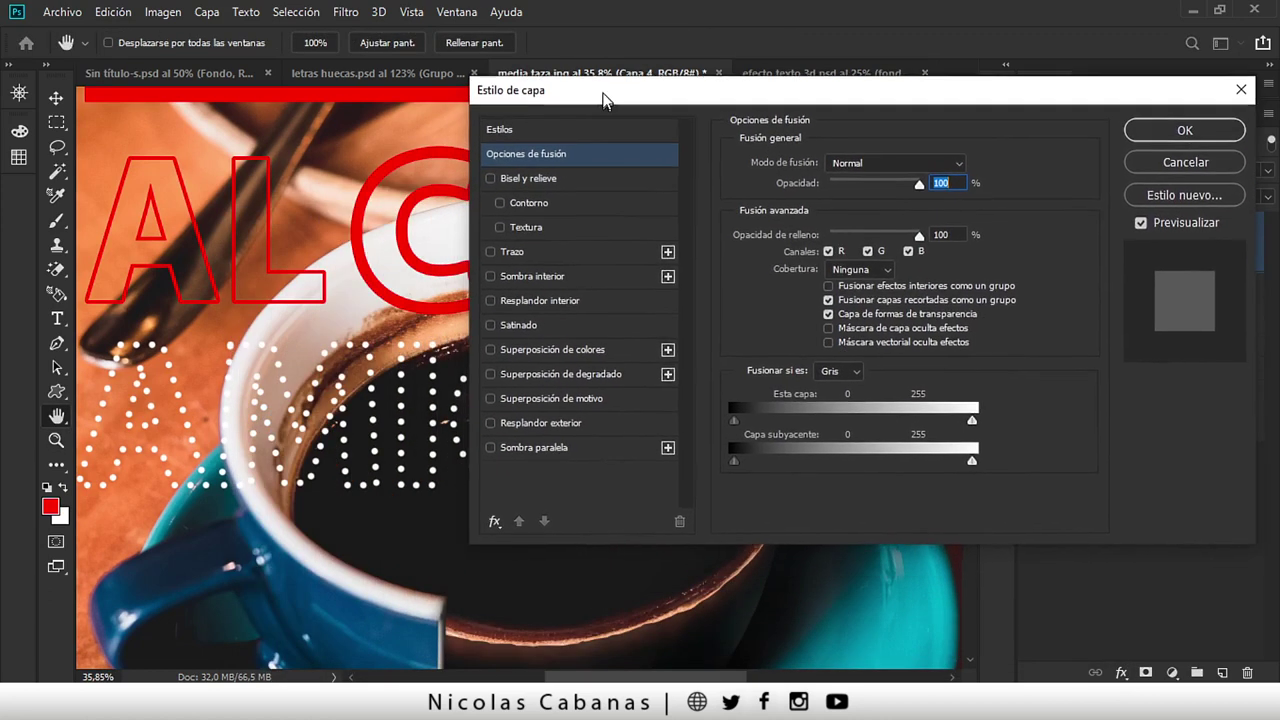
left_click(530, 425)
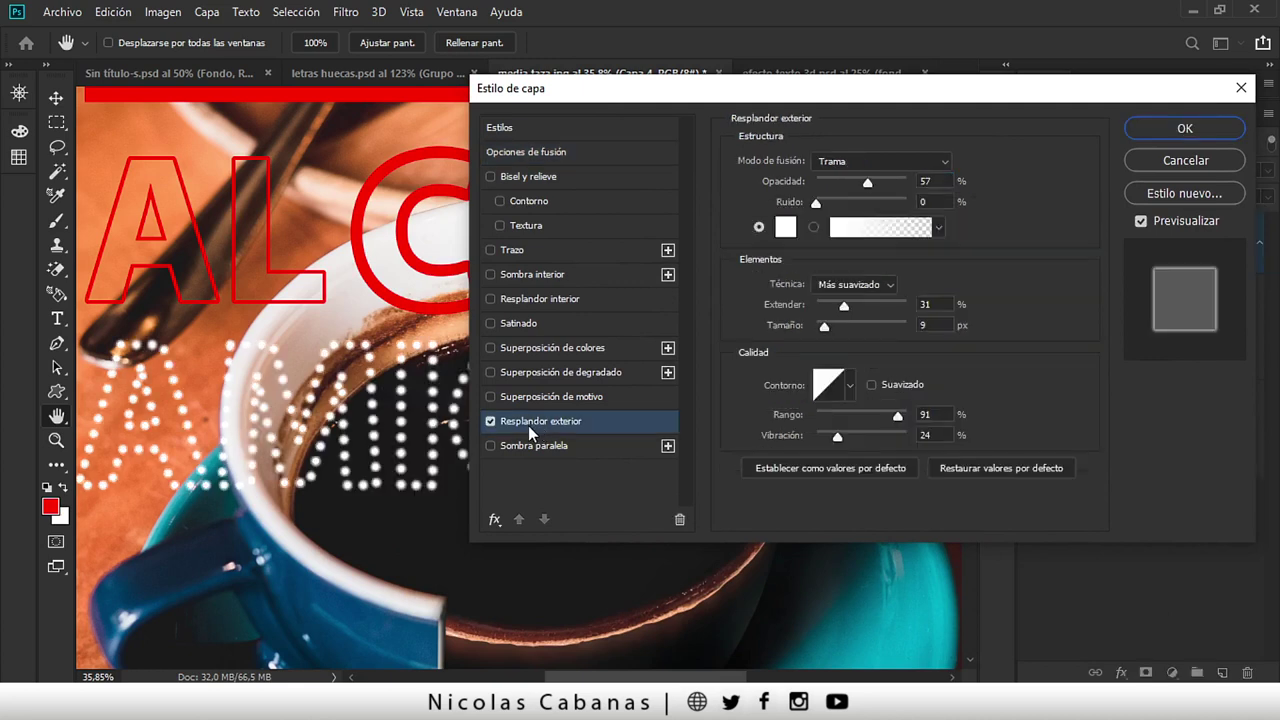
left_click(491, 423)
left_click(491, 421)
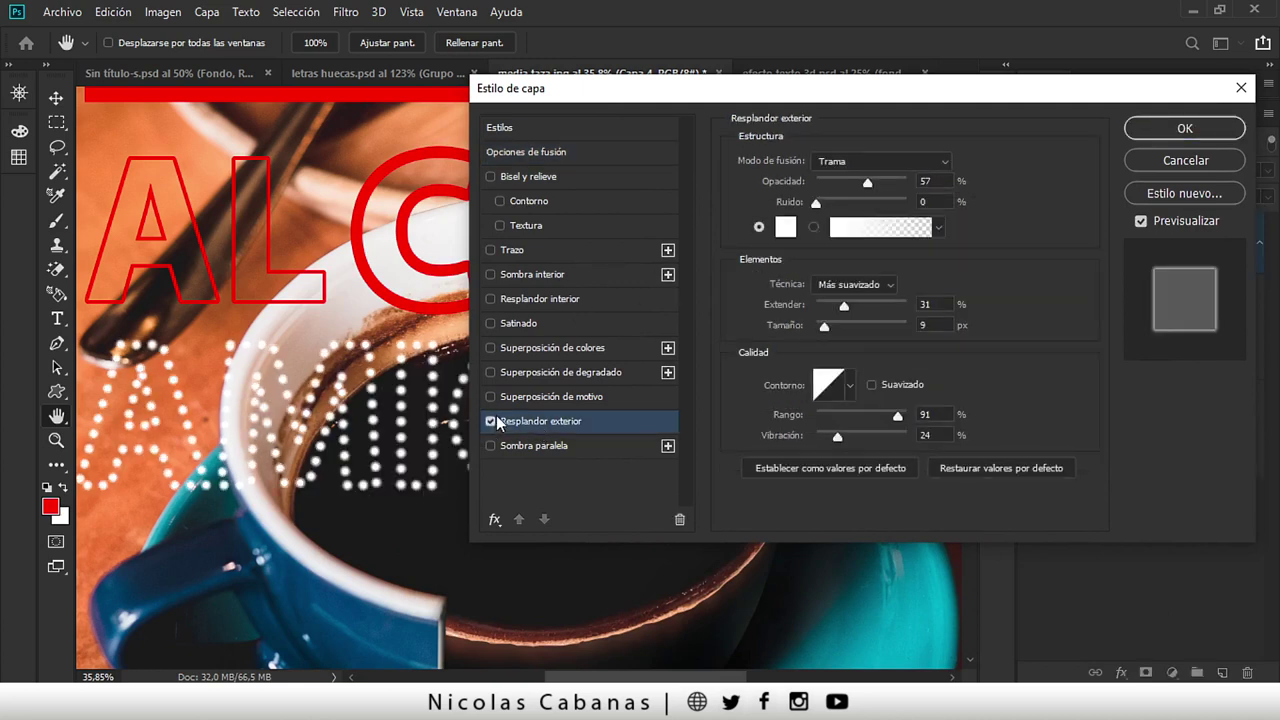
left_click_drag(874, 181, 881, 181)
mouse_move(845, 303)
left_mouse_down()
mouse_move(834, 326)
mouse_move(843, 306)
left_mouse_up()
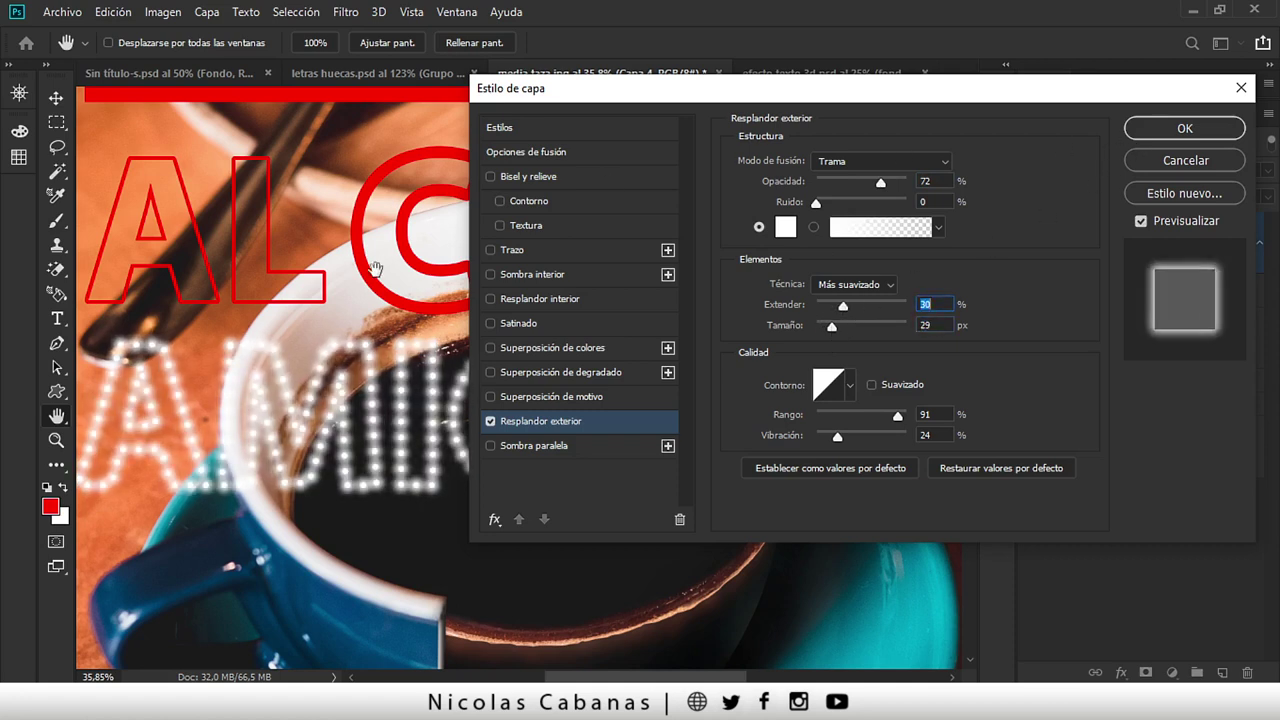
left_click(513, 350)
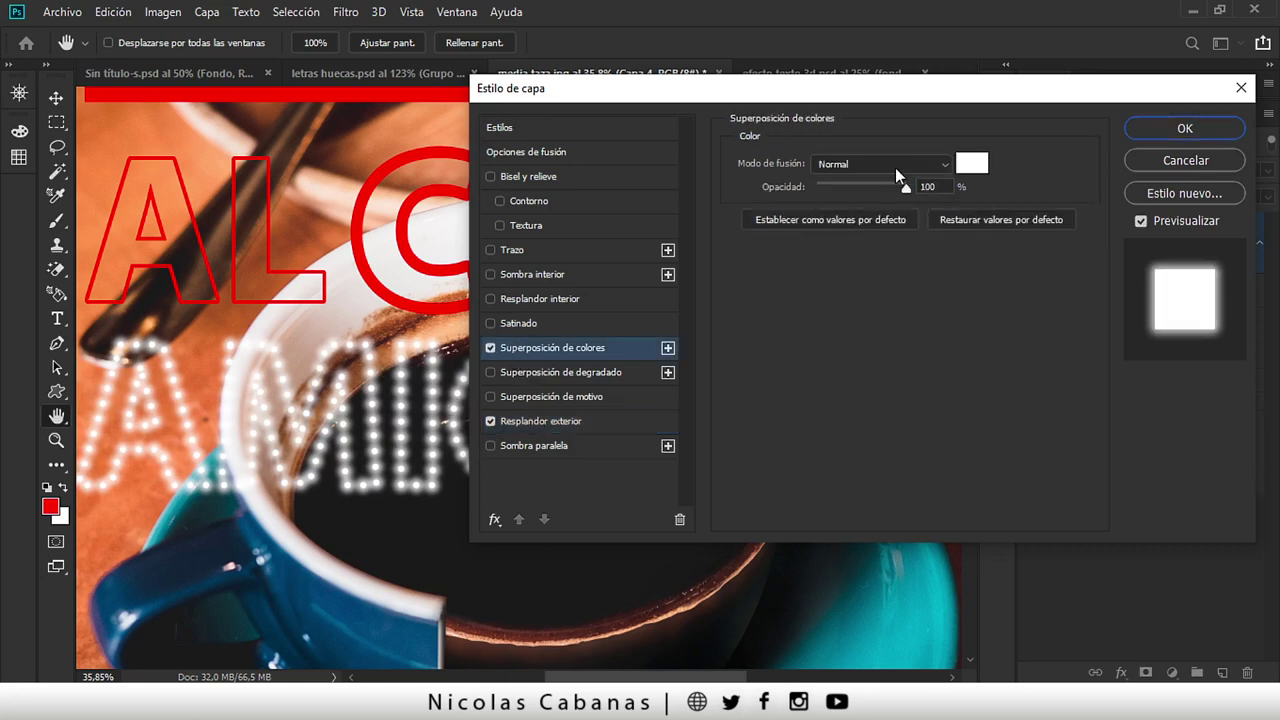
left_click_drag(868, 186, 886, 194)
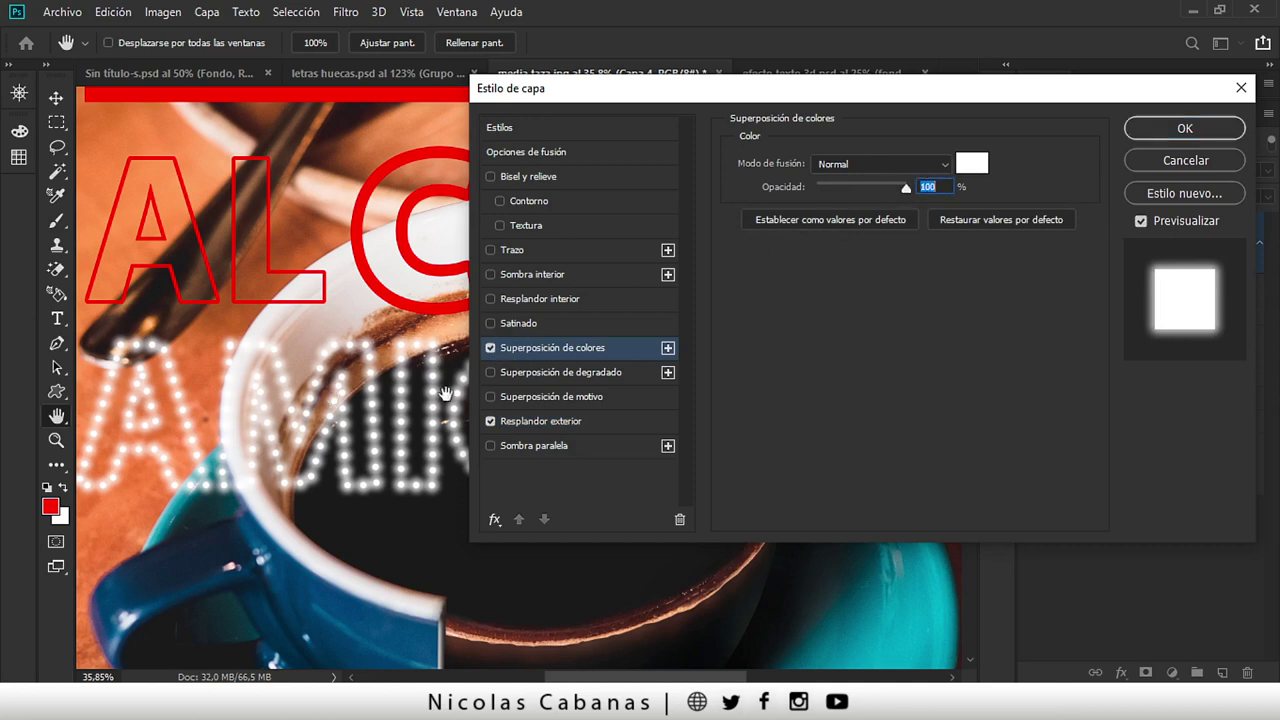
left_click(490, 348)
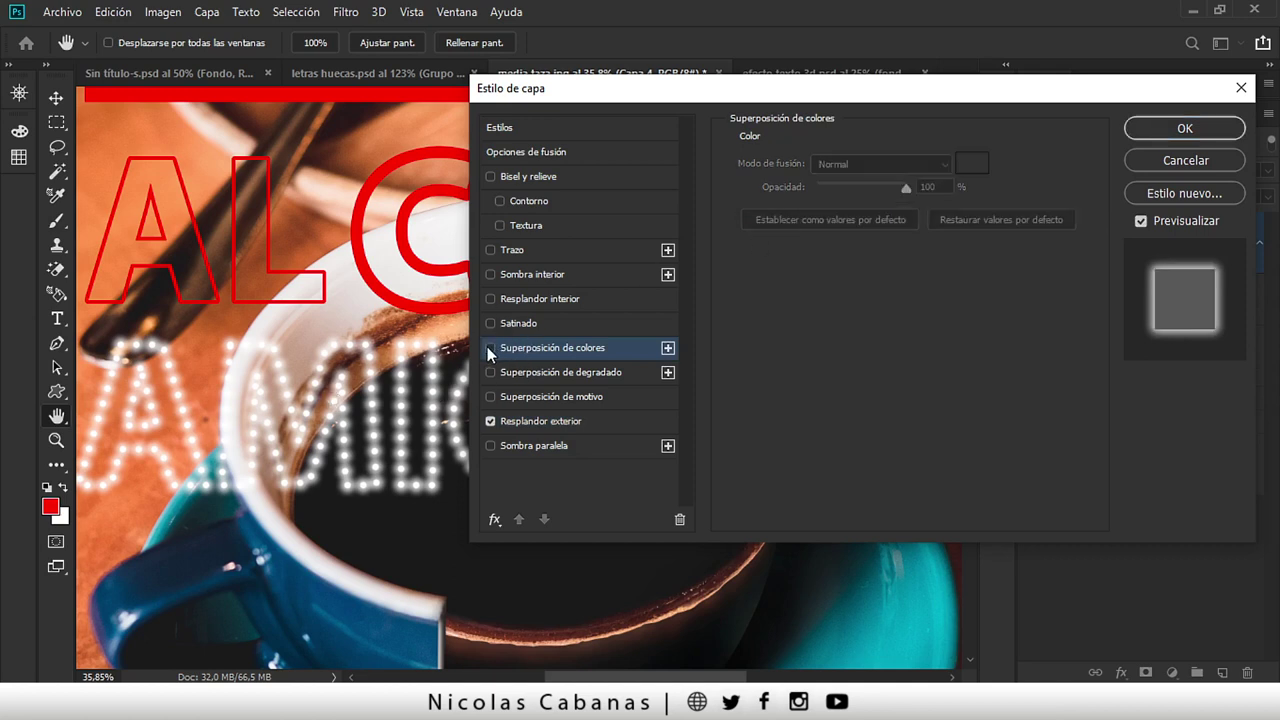
left_click(489, 347)
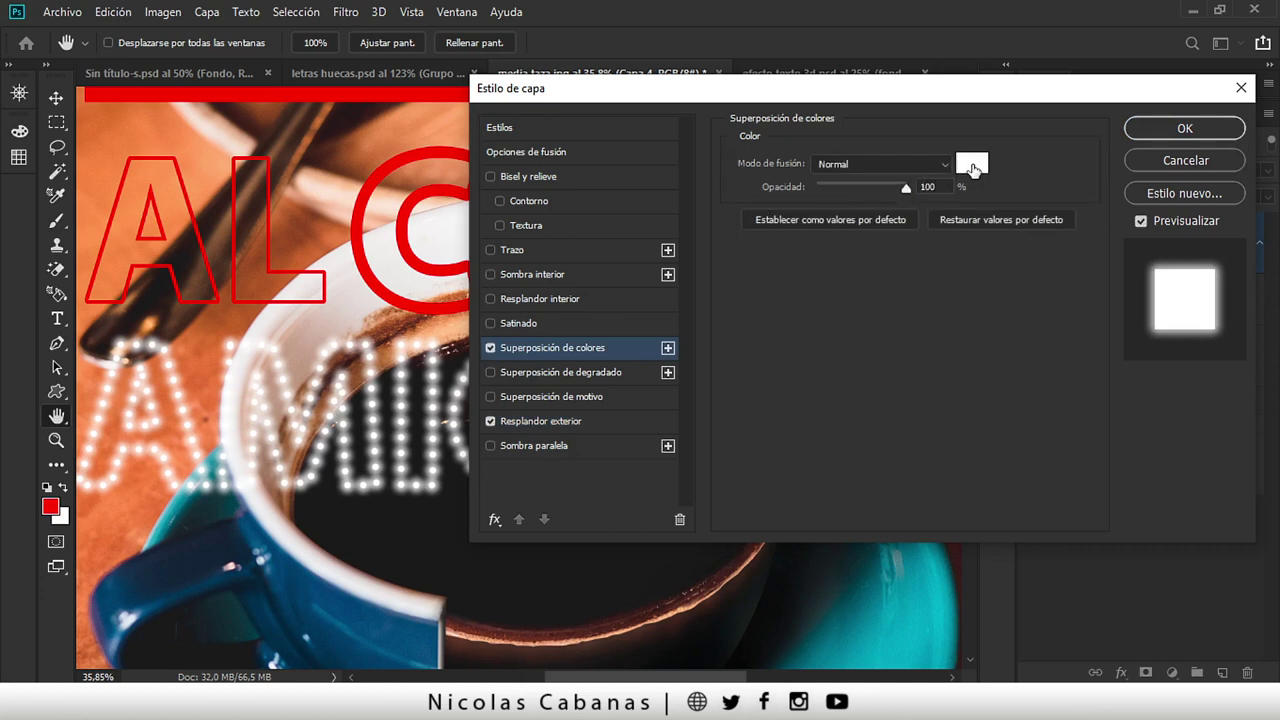
left_click(972, 165)
type("ff0000")
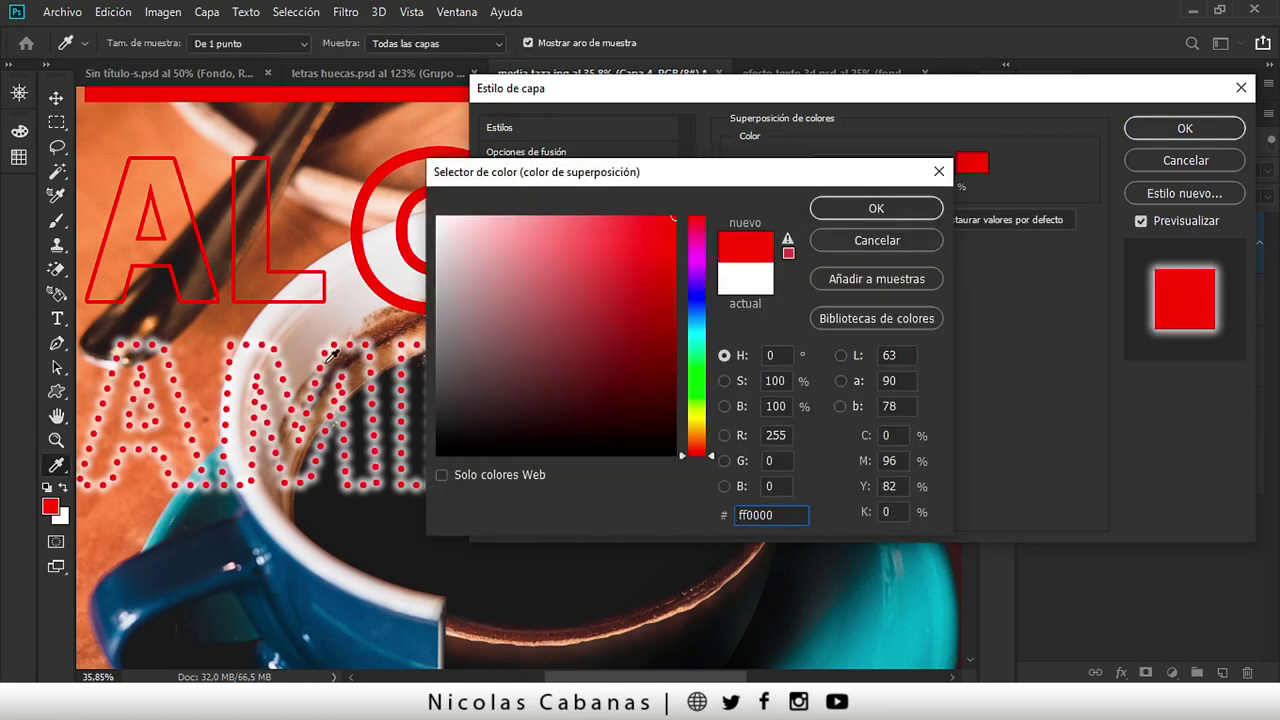
left_click(689, 299)
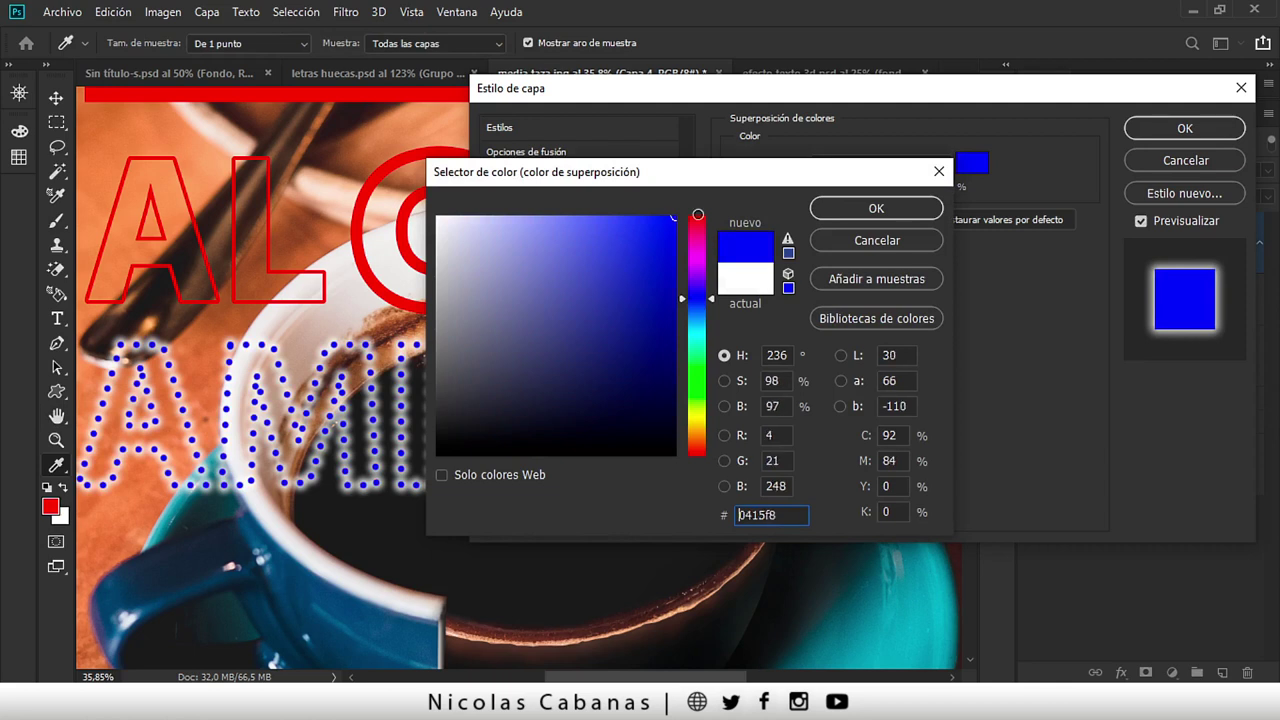
left_click_drag(700, 318, 702, 445)
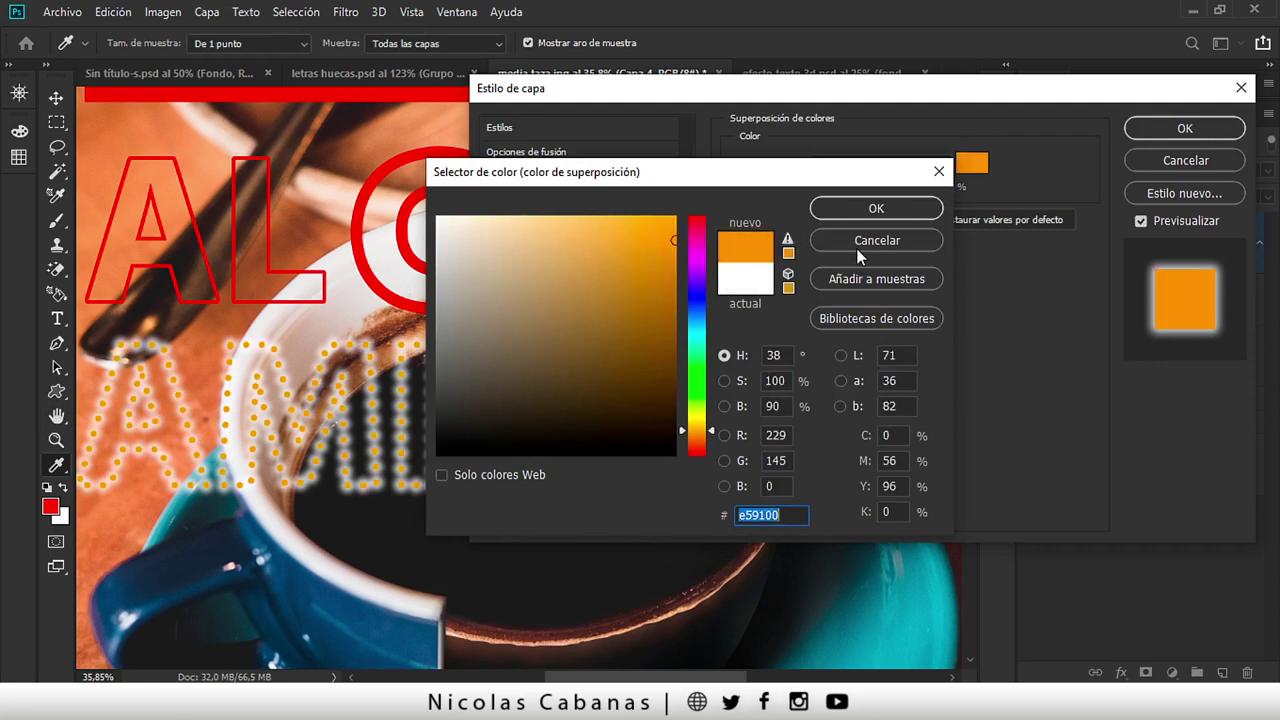
left_click(845, 244)
left_click(1183, 161)
- Discard the earlier layer style changes and reopen Layer Style for Capa 4
left_click(1032, 303)
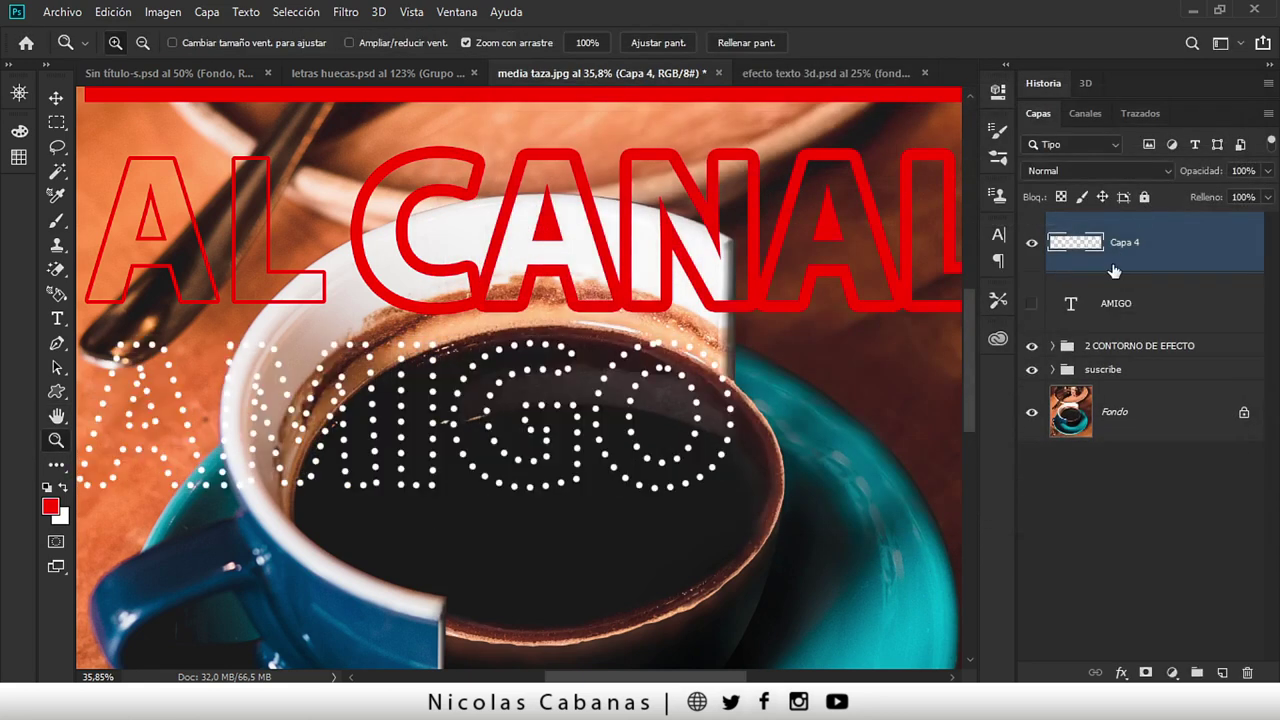
left_click_drag(1046, 313, 1063, 305)
left_click(1120, 673)
left_click(1075, 496)
key("h")
double_click(1063, 307)
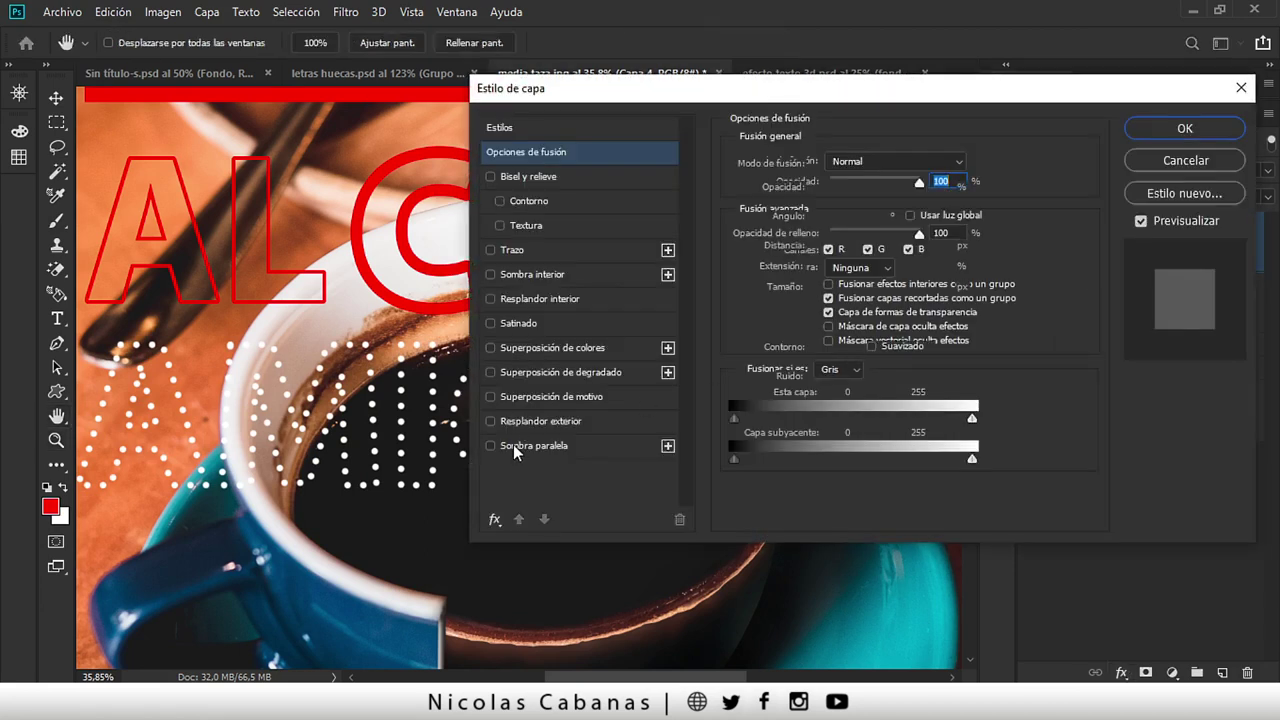
- Give Capa 4 an Outer Glow: Screen, 57% opacity, 39% spread, 24 px size
left_click(513, 444)
left_click(518, 421)
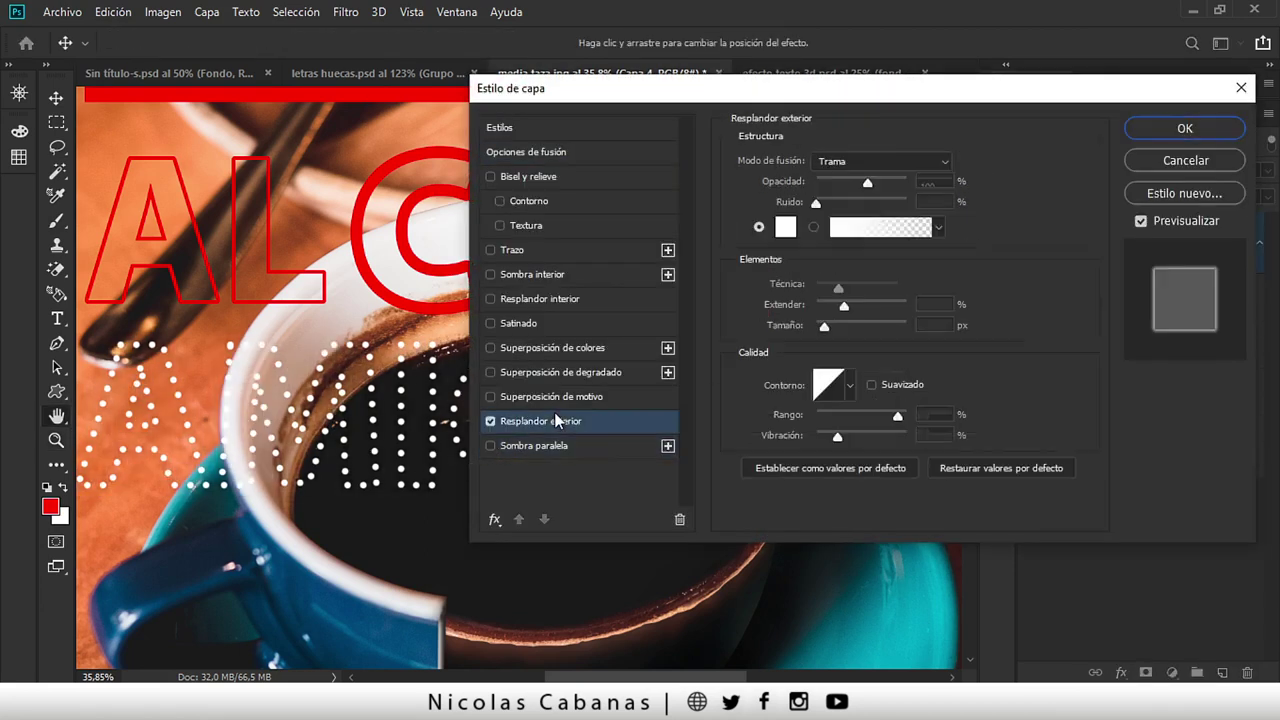
left_click(849, 304)
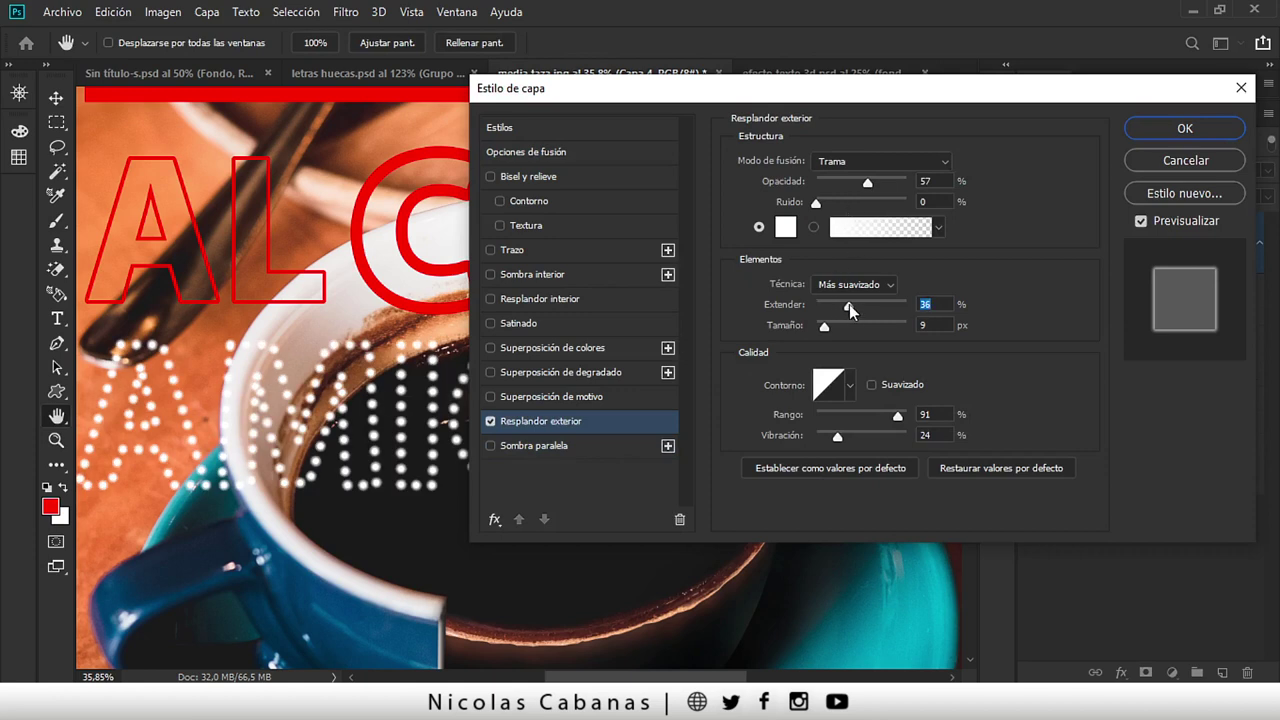
left_click_drag(826, 325, 830, 324)
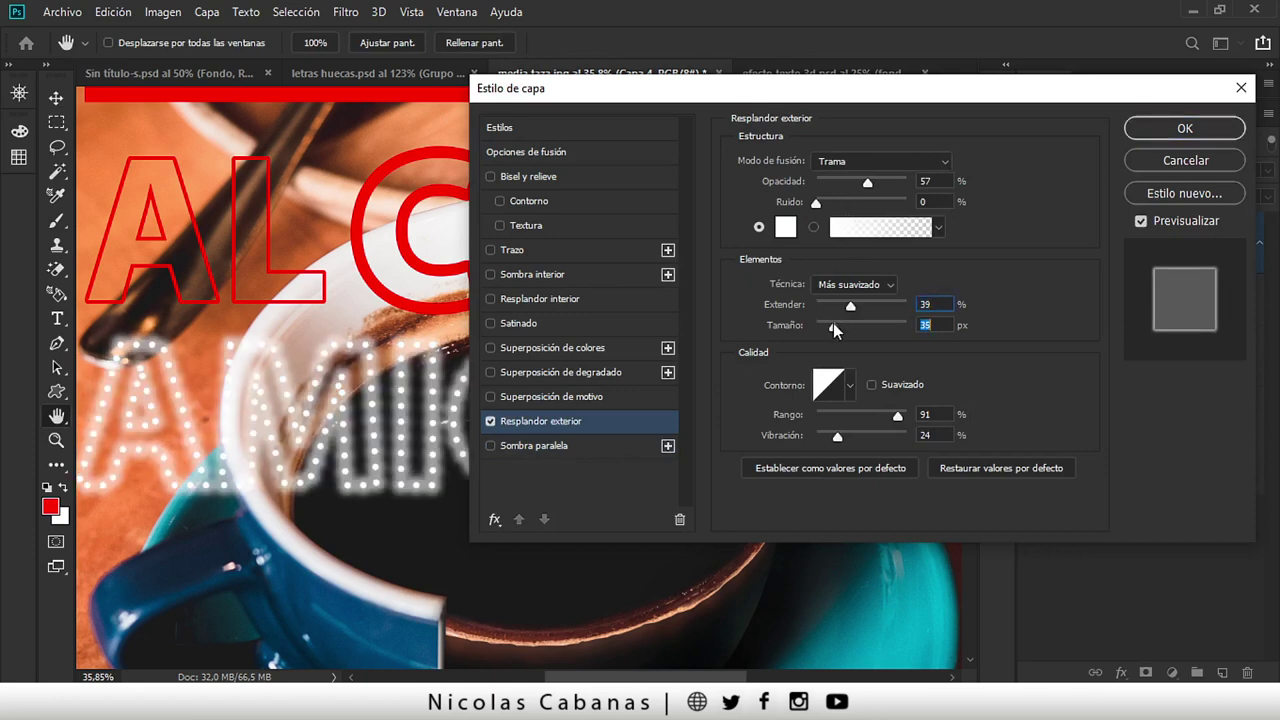
left_click(1180, 132)
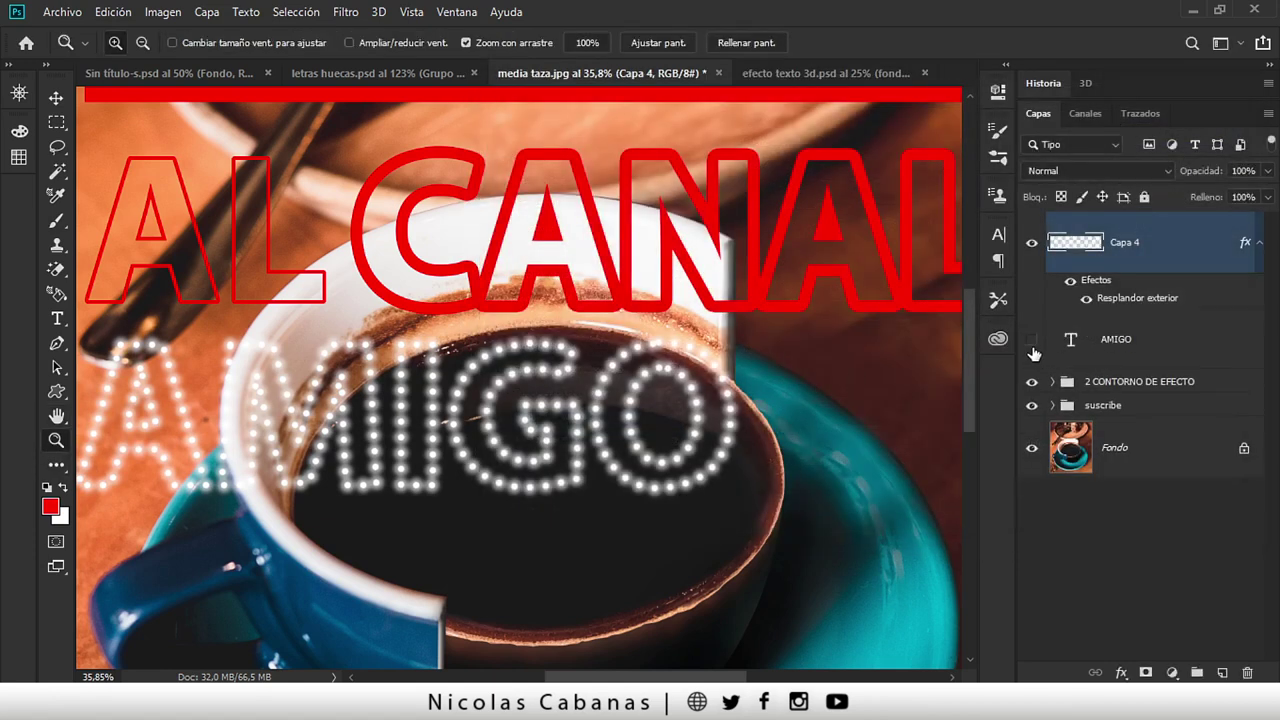
- Show the AMIGO text layer again and lower its Fill to 14%
left_click(1032, 340)
left_click(1100, 340)
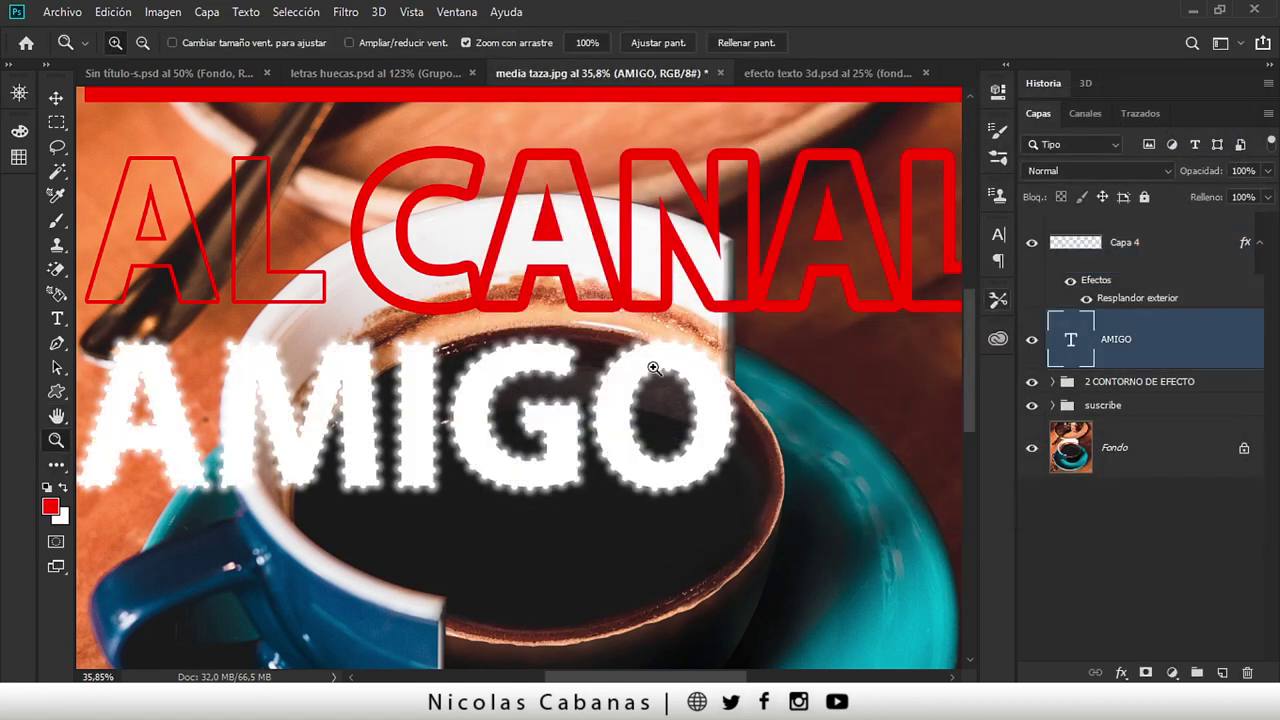
key("ctrl+0")
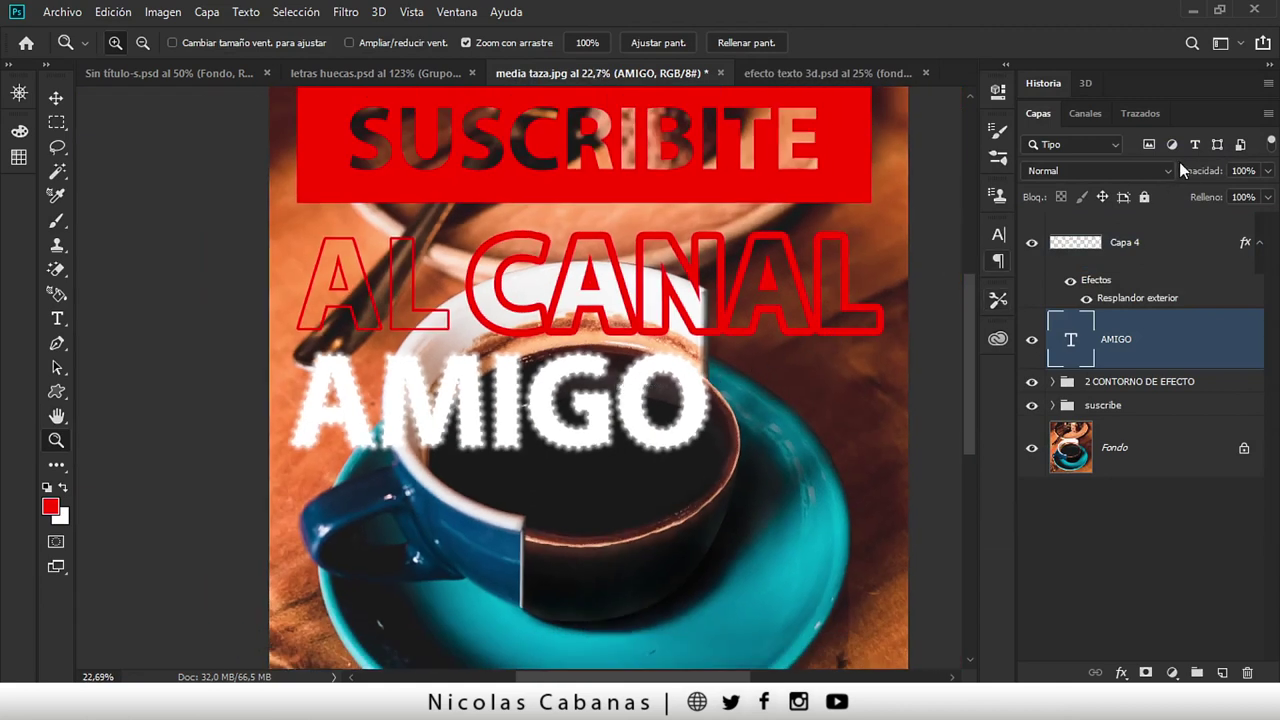
mouse_move(1181, 170)
left_mouse_down()
mouse_move(1173, 180)
mouse_move(1210, 180)
mouse_move(1130, 214)
left_mouse_up()
mouse_move(697, 390)
left_mouse_down()
mouse_move(786, 451)
mouse_move(640, 465)
mouse_move(545, 375)
left_mouse_up()
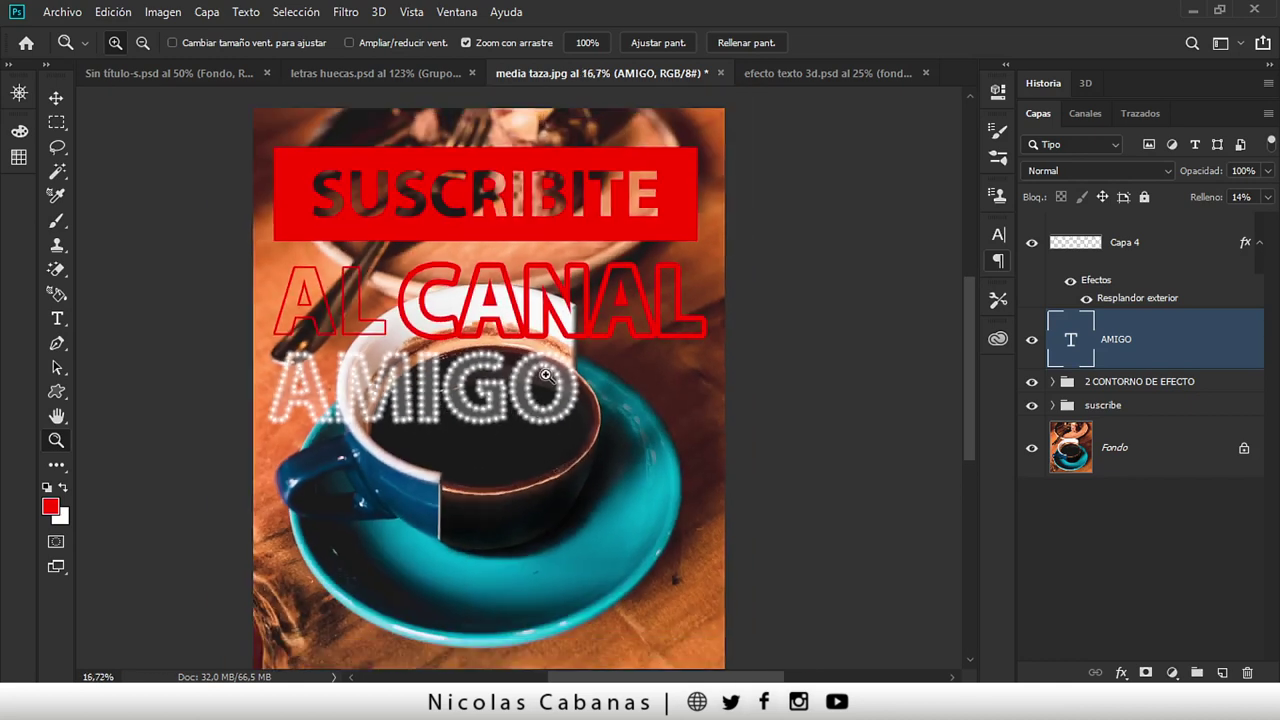
- Inspect the outlined Photoshop logo in letras huecas.psd, then return to media taza.jpg
left_click(411, 77)
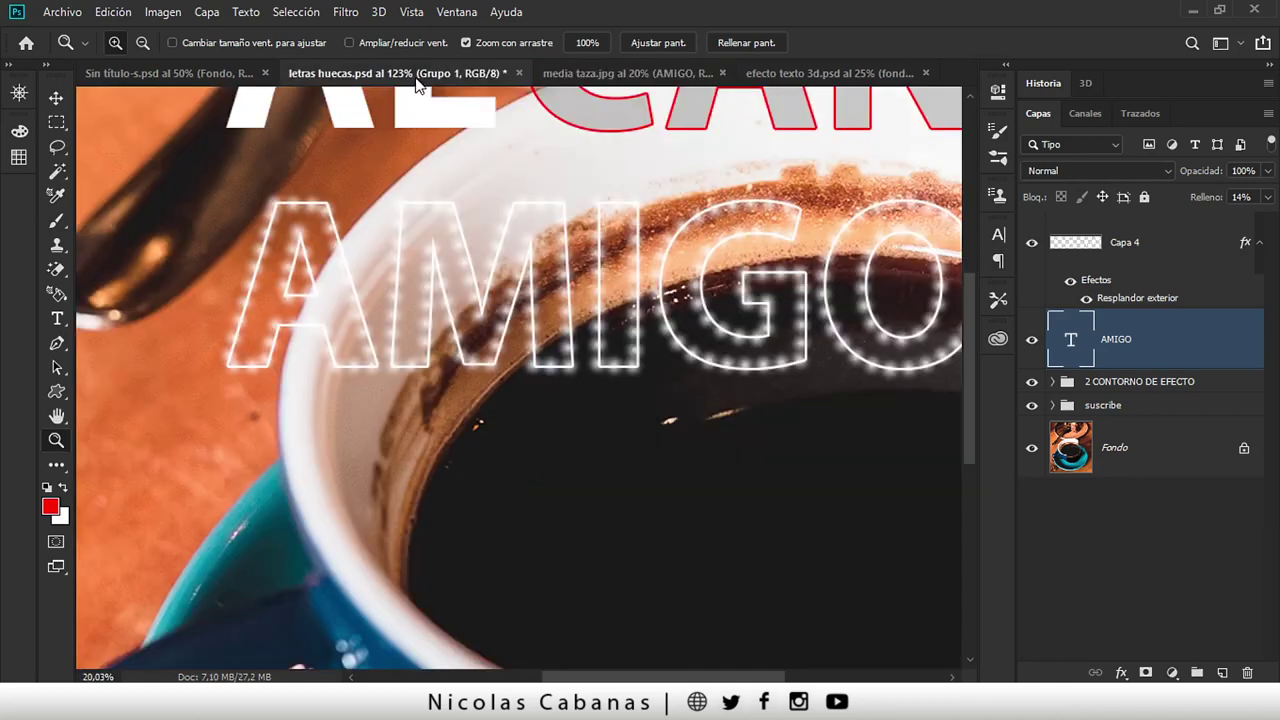
key("ctrl+minus")
key("ctrl+minus")
key("ctrl+minus")
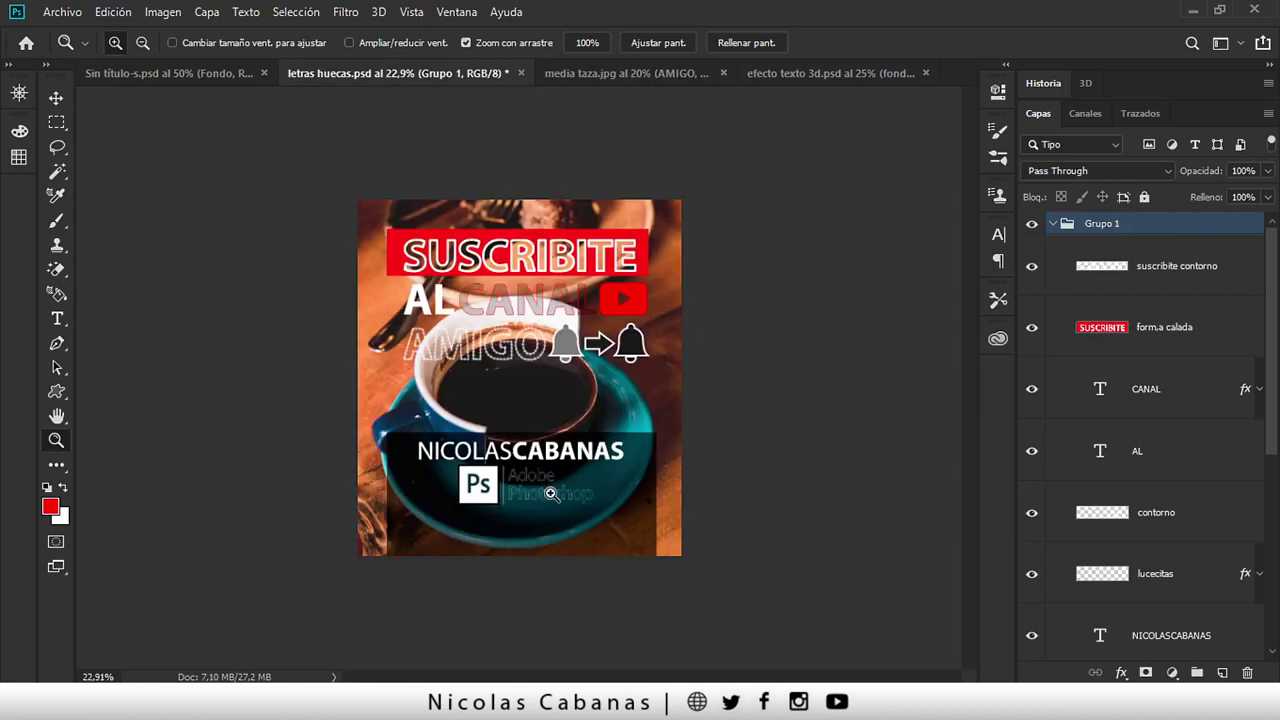
left_click_drag(553, 495, 607, 579)
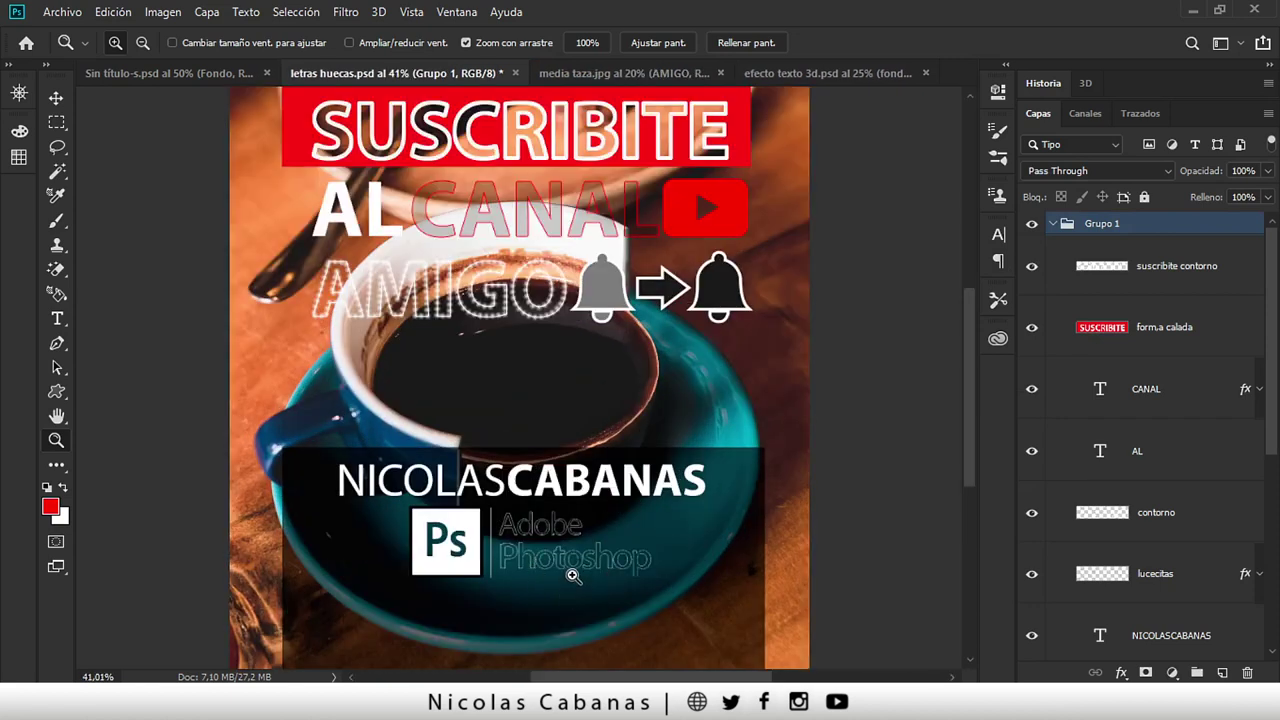
mouse_move(578, 600)
left_mouse_down()
mouse_move(691, 614)
mouse_move(526, 457)
mouse_move(457, 480)
left_mouse_up()
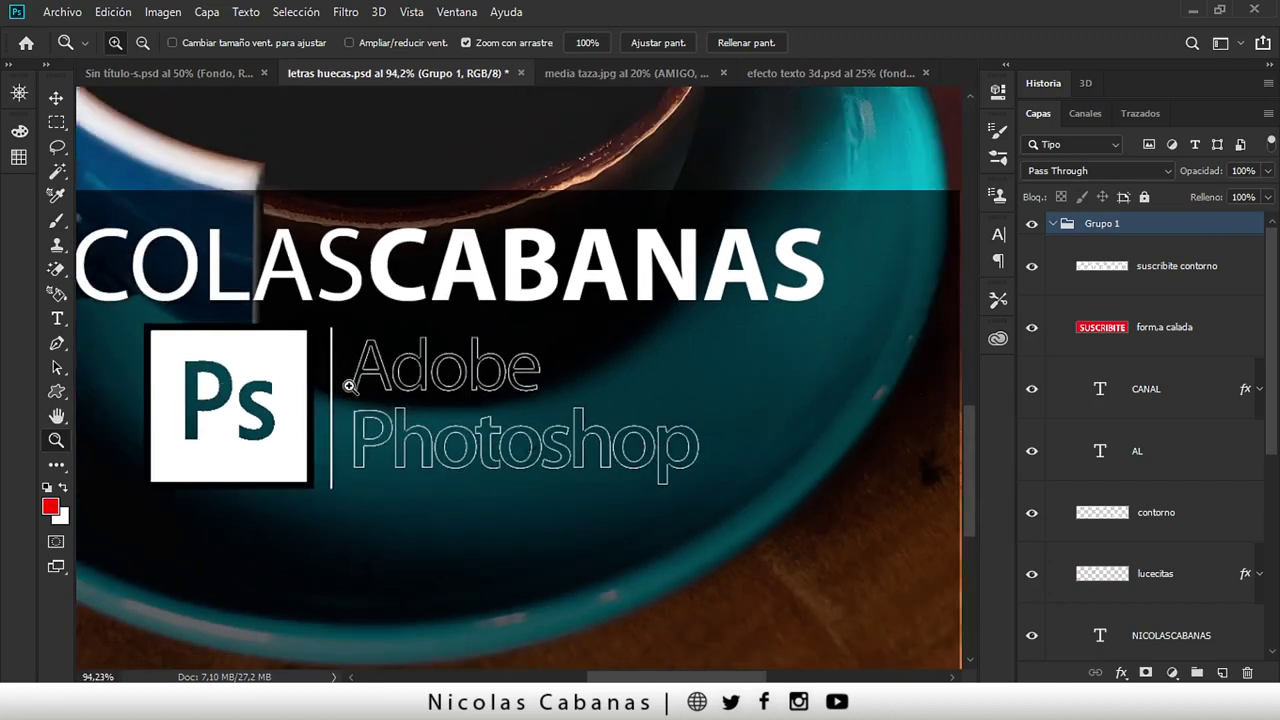
left_click_drag(505, 388, 440, 390)
left_click(584, 74)
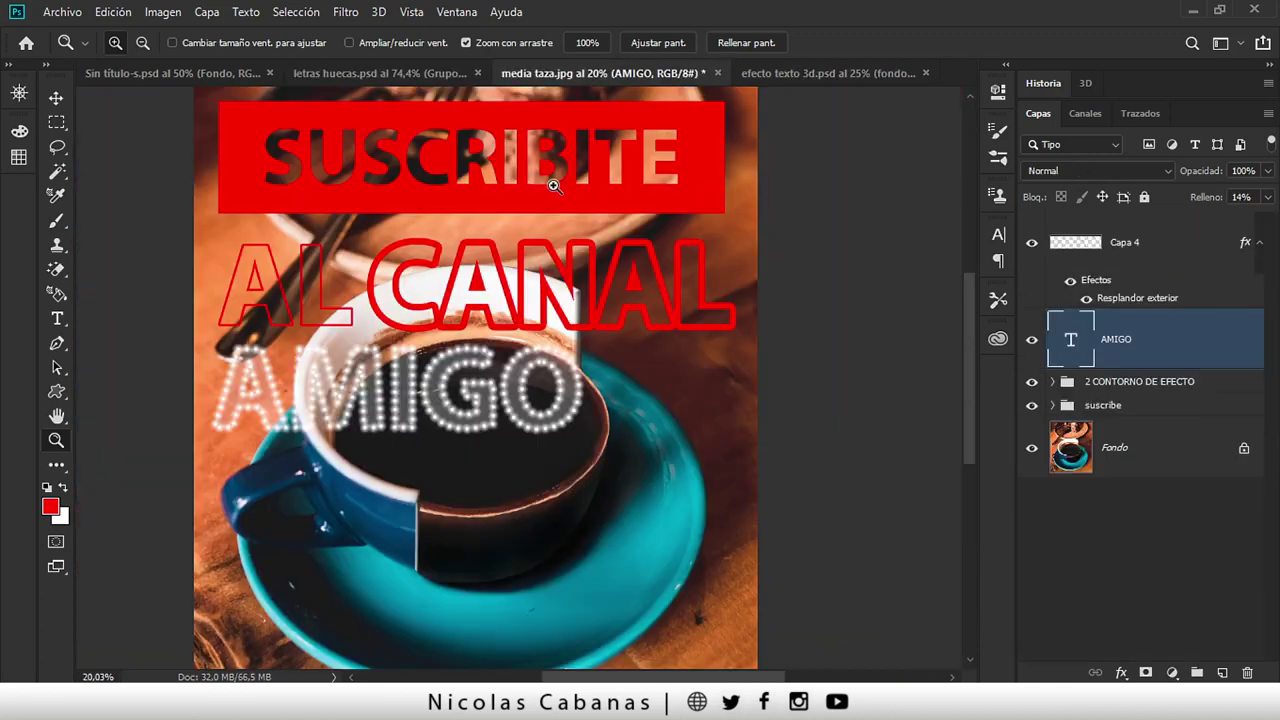
left_click_drag(611, 346, 578, 357)
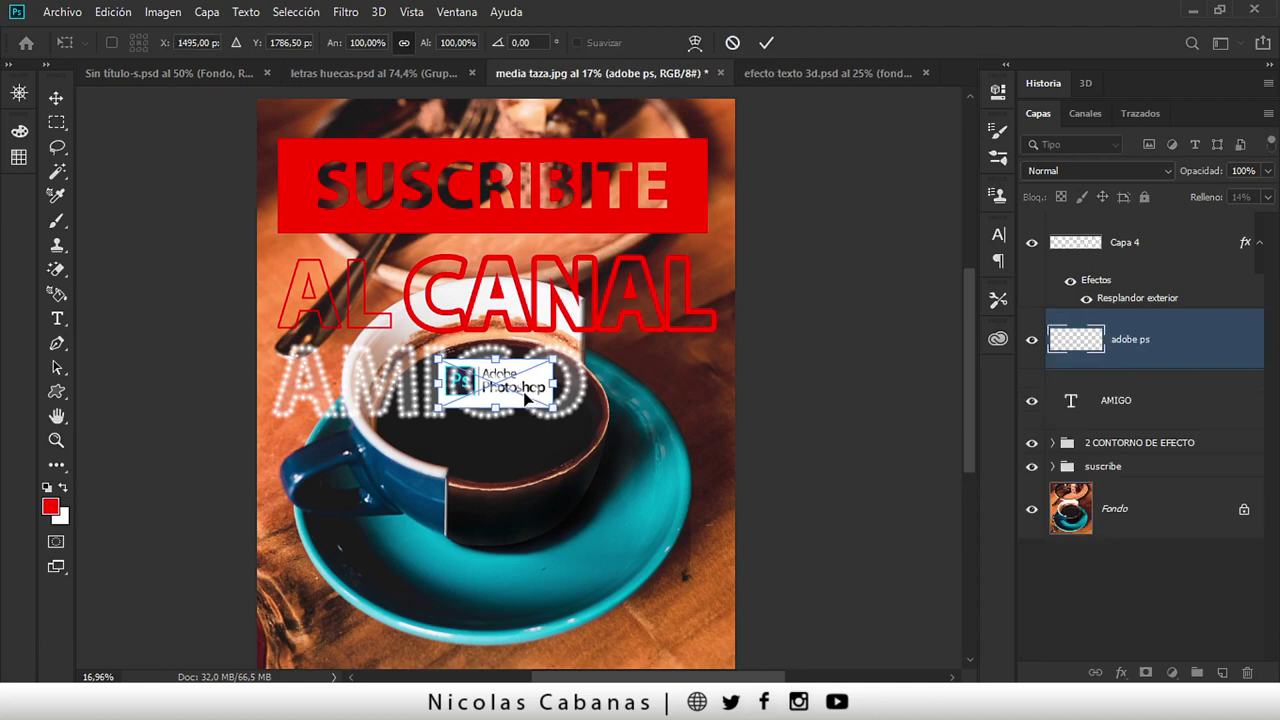
- Enlarge the Photoshop logo, place it on the saucer, and move its layer to the top
left_click_drag(549, 416, 710, 495)
mouse_move(525, 470)
left_mouse_down()
mouse_move(590, 607)
mouse_move(566, 643)
left_mouse_up()
key("z")
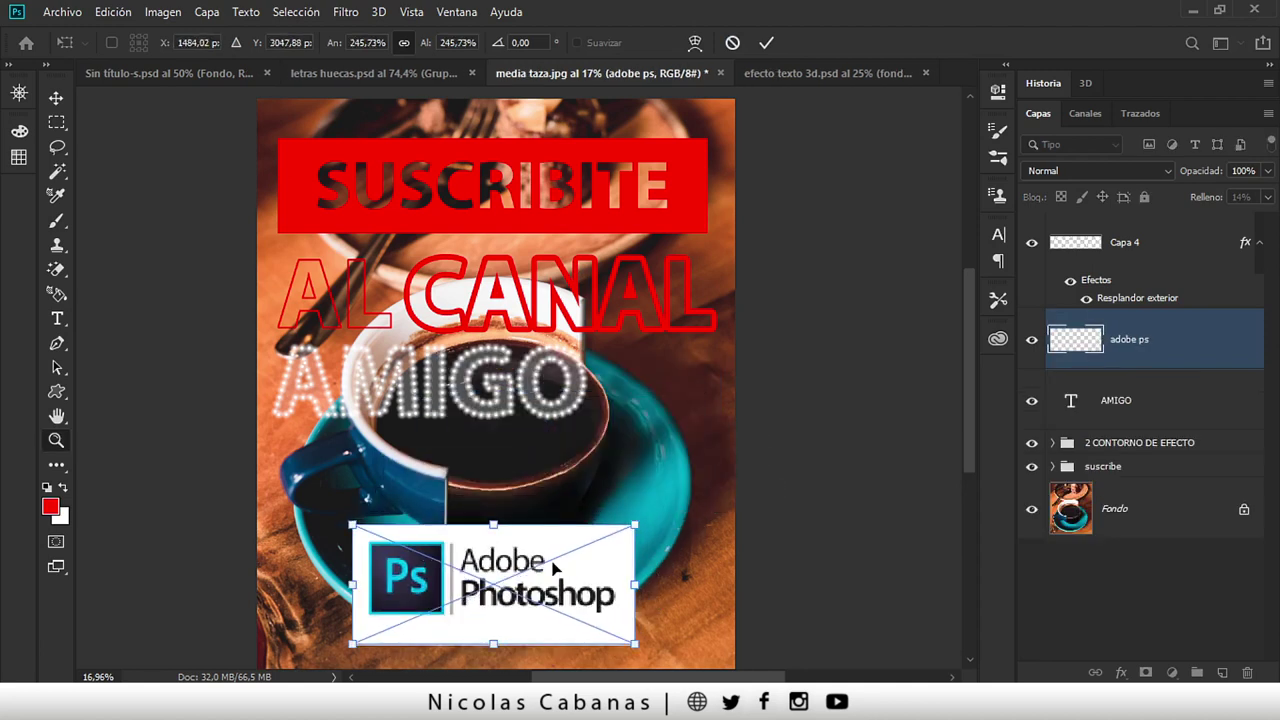
left_click_drag(1176, 339, 1178, 250)
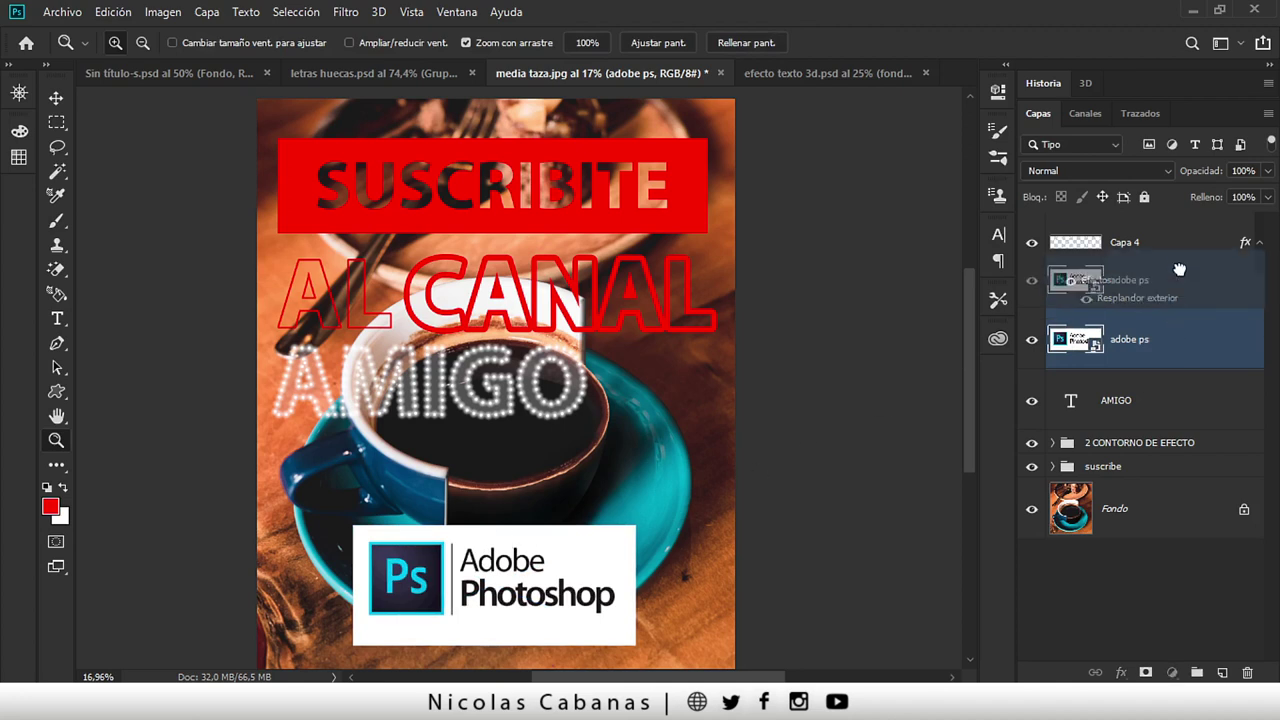
- Group Capa 4 and the AMIGO text into a folder named 'boimbillas de luz'
left_click(1158, 362)
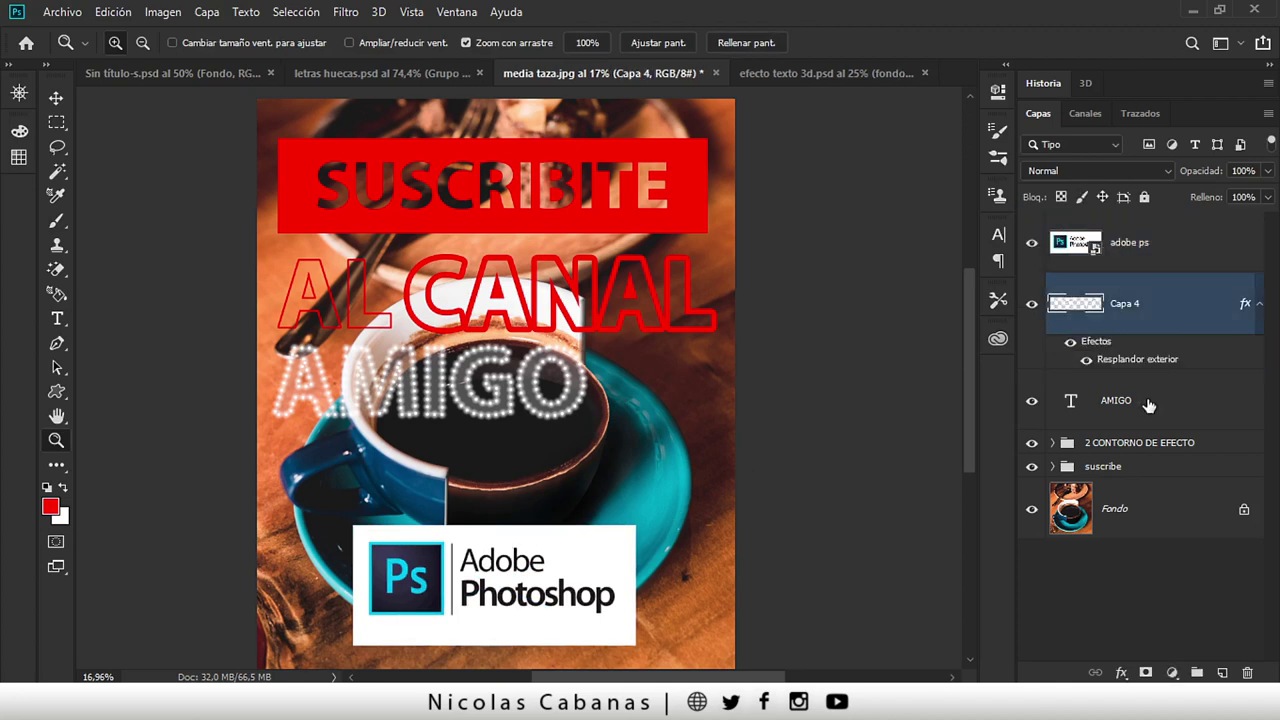
left_click(1148, 402, "shift")
key("ctrl+g")
double_click(1100, 286)
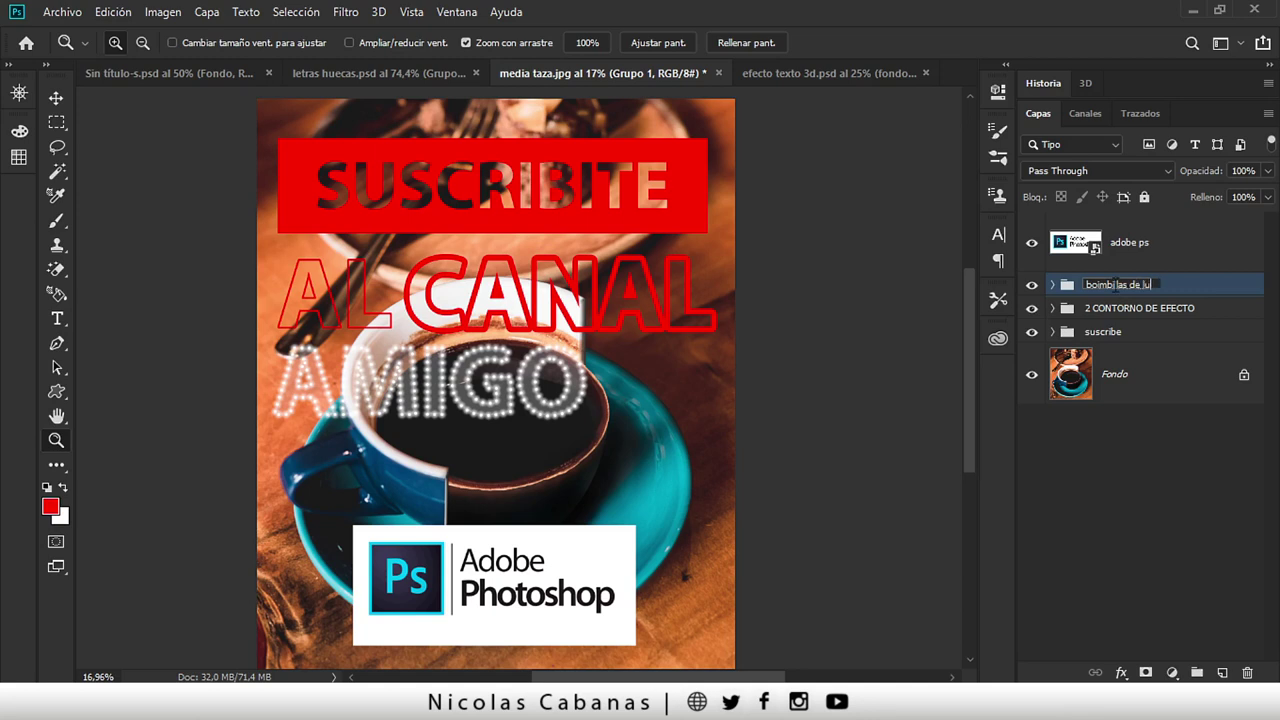
type("z")
key("Return")
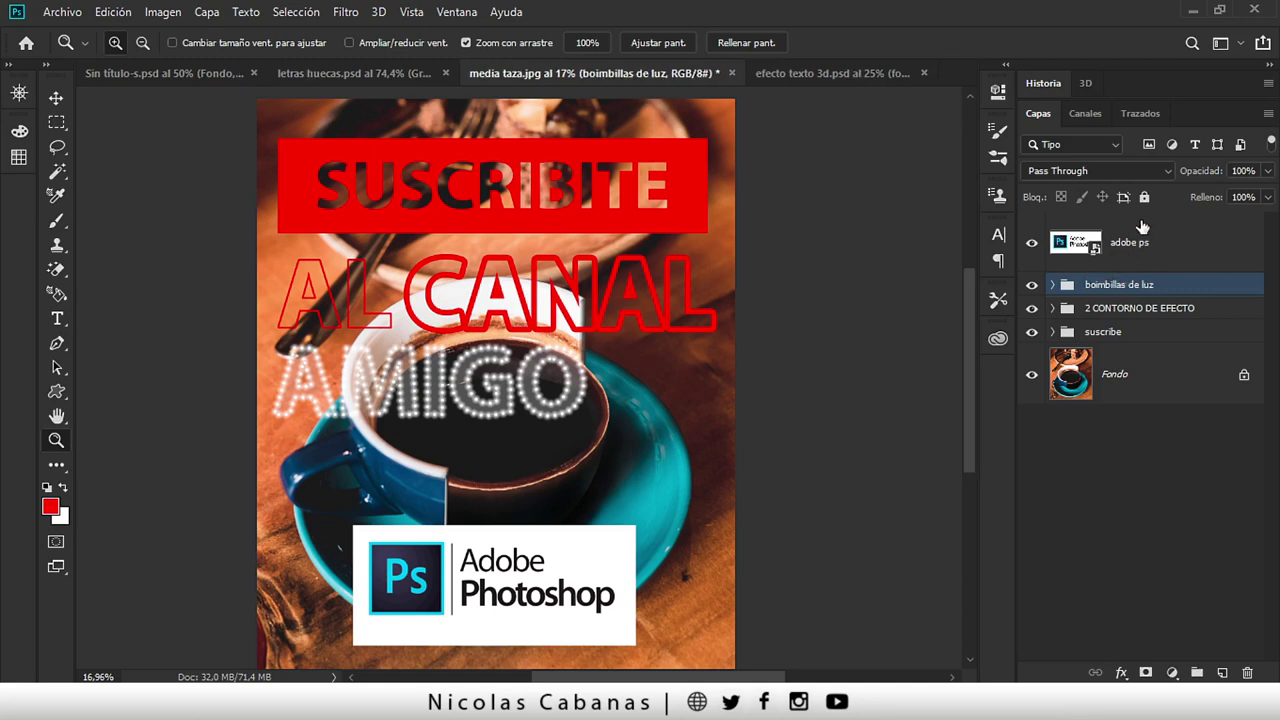
left_click(1140, 235)
- Magic Wand-select the logo's white background, which the smart object blocks from deleting
mouse_move(540, 646)
left_mouse_down()
mouse_move(590, 642)
mouse_move(541, 537)
mouse_move(608, 517)
left_mouse_up()
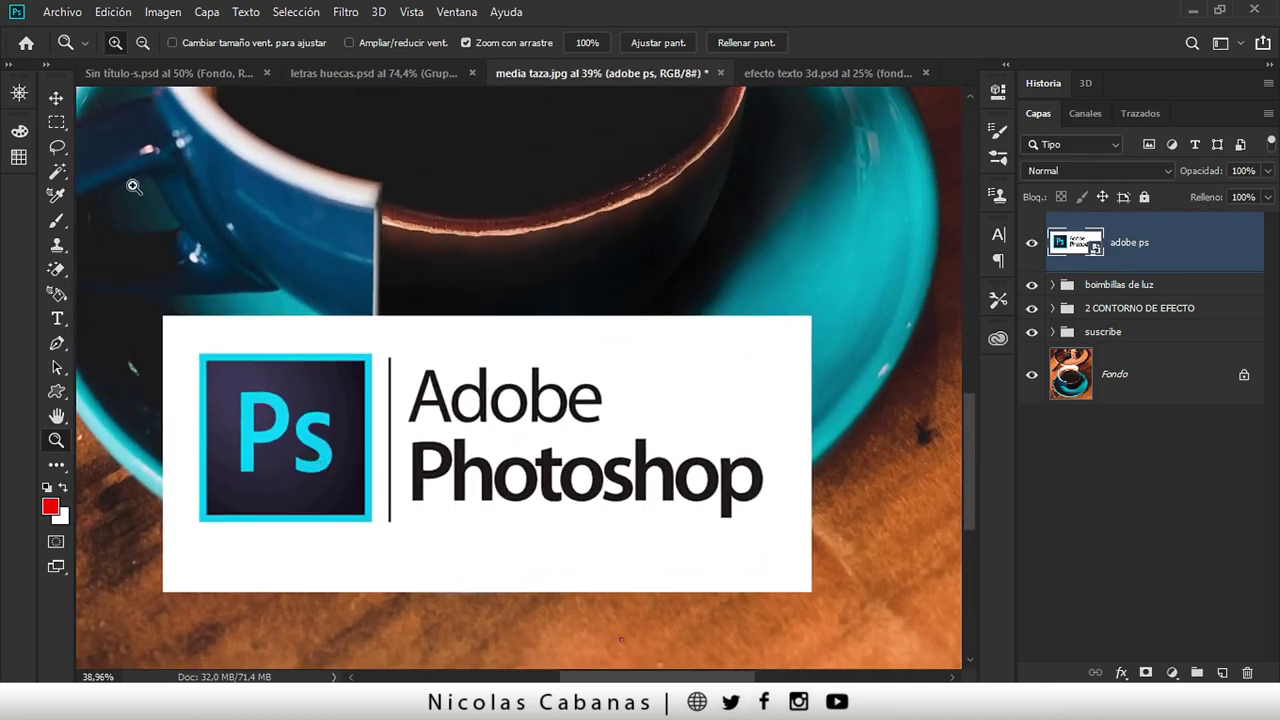
left_click(57, 171)
left_click(177, 174)
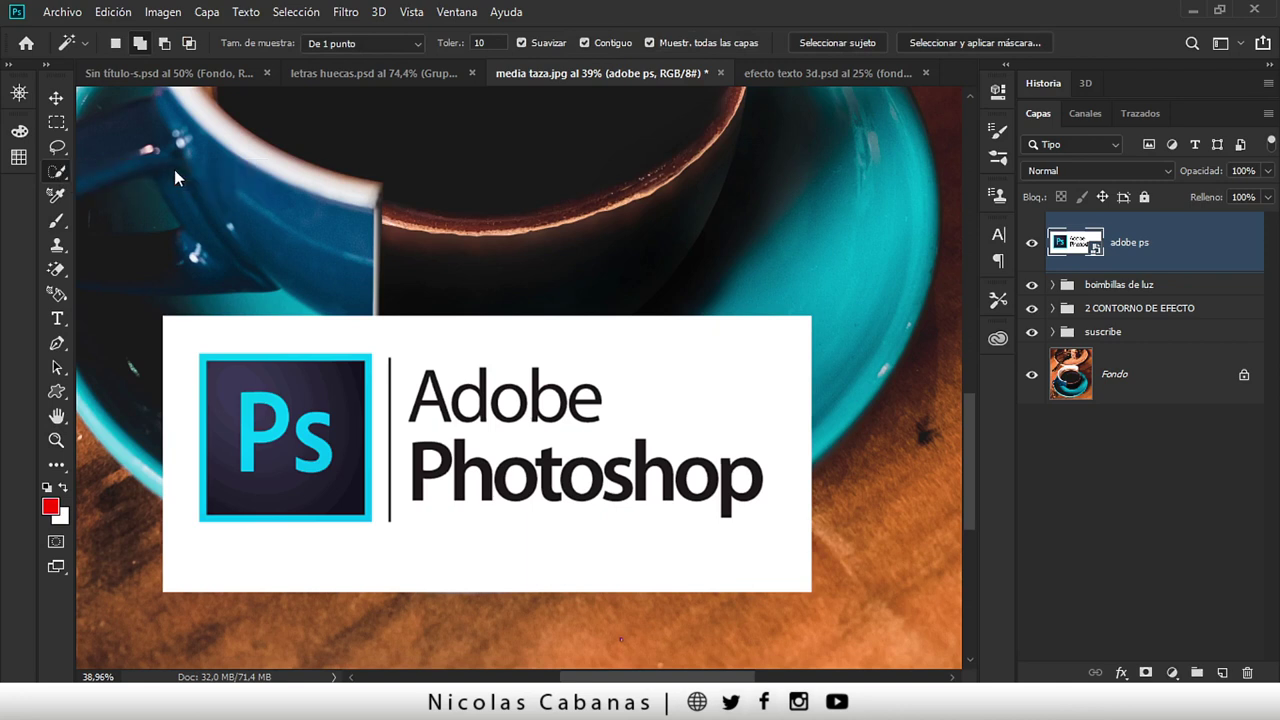
right_click(57, 171)
left_click(165, 189)
left_click(697, 360)
key("Delete")
left_click(578, 272)
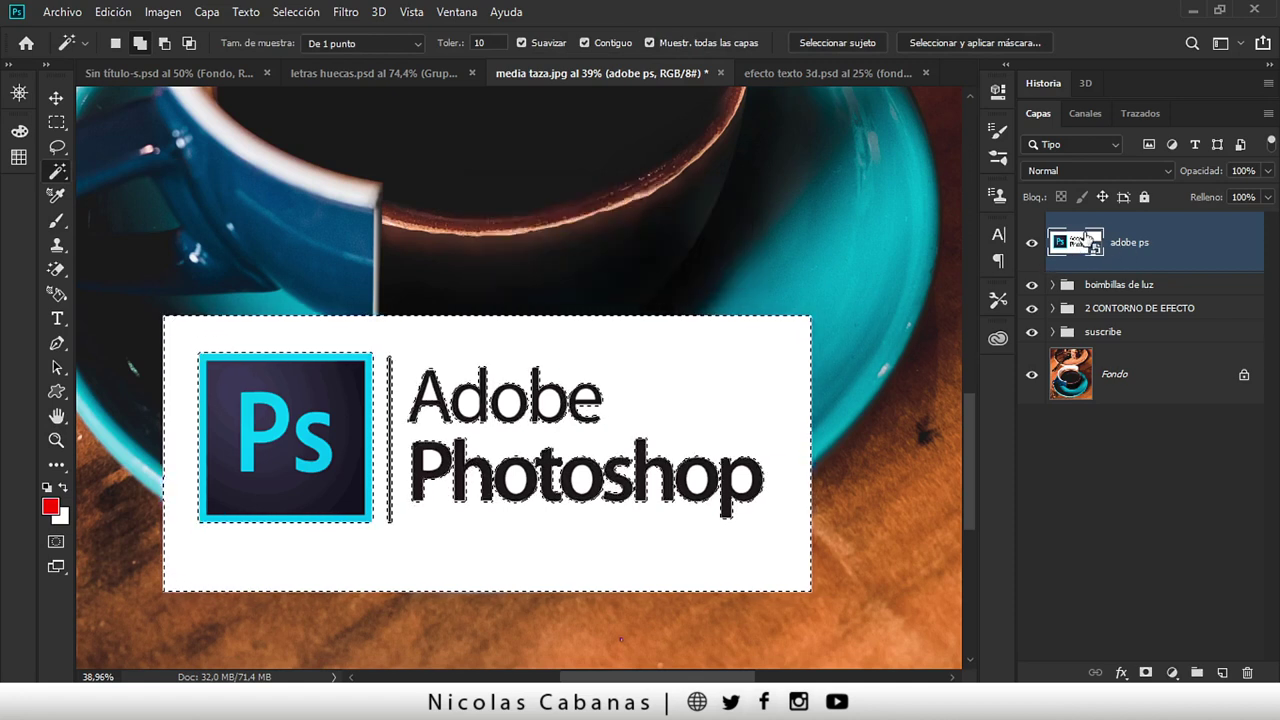
- Rasterize the logo layer and delete all its white with Contiguous turned off
right_click(1213, 244)
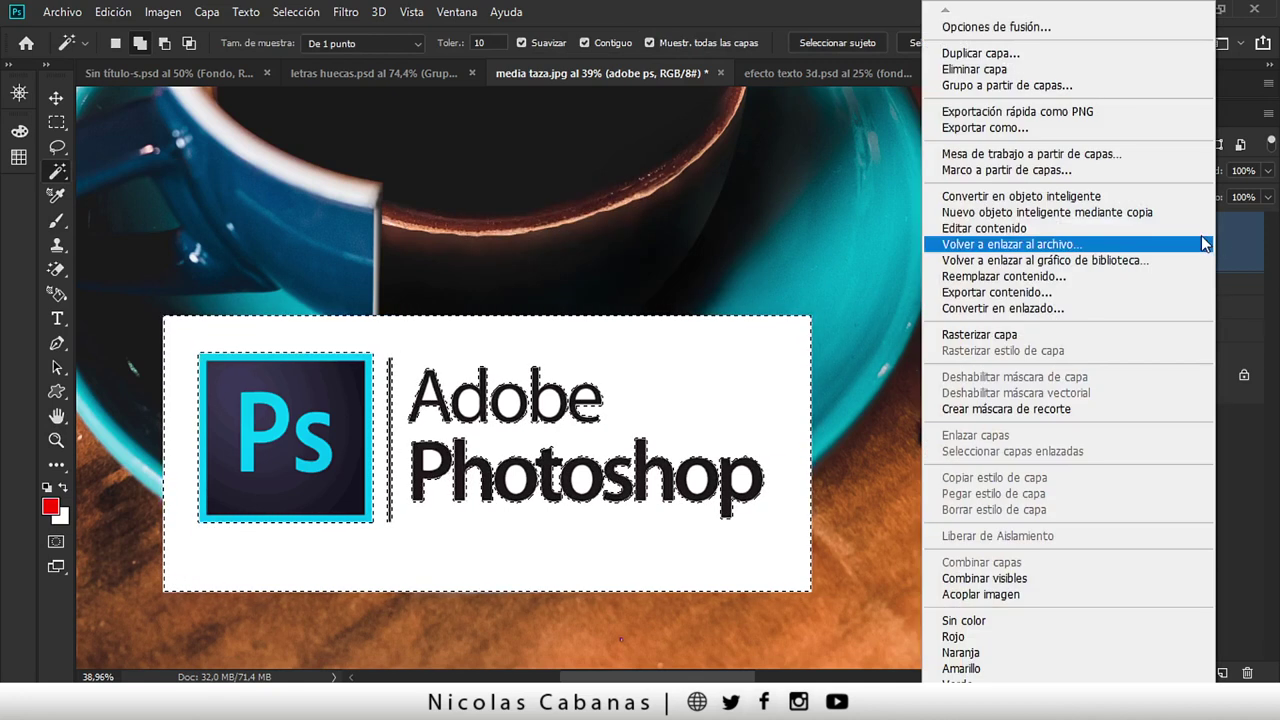
left_click(1128, 344)
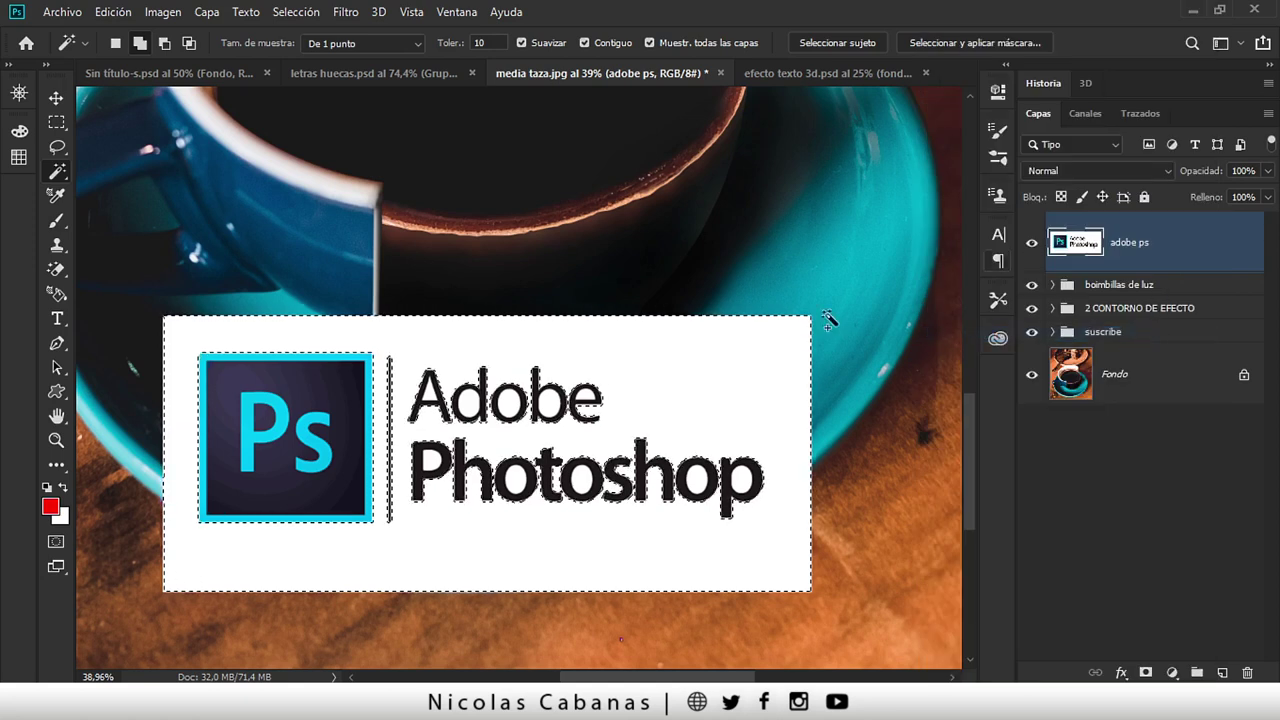
key("Delete")
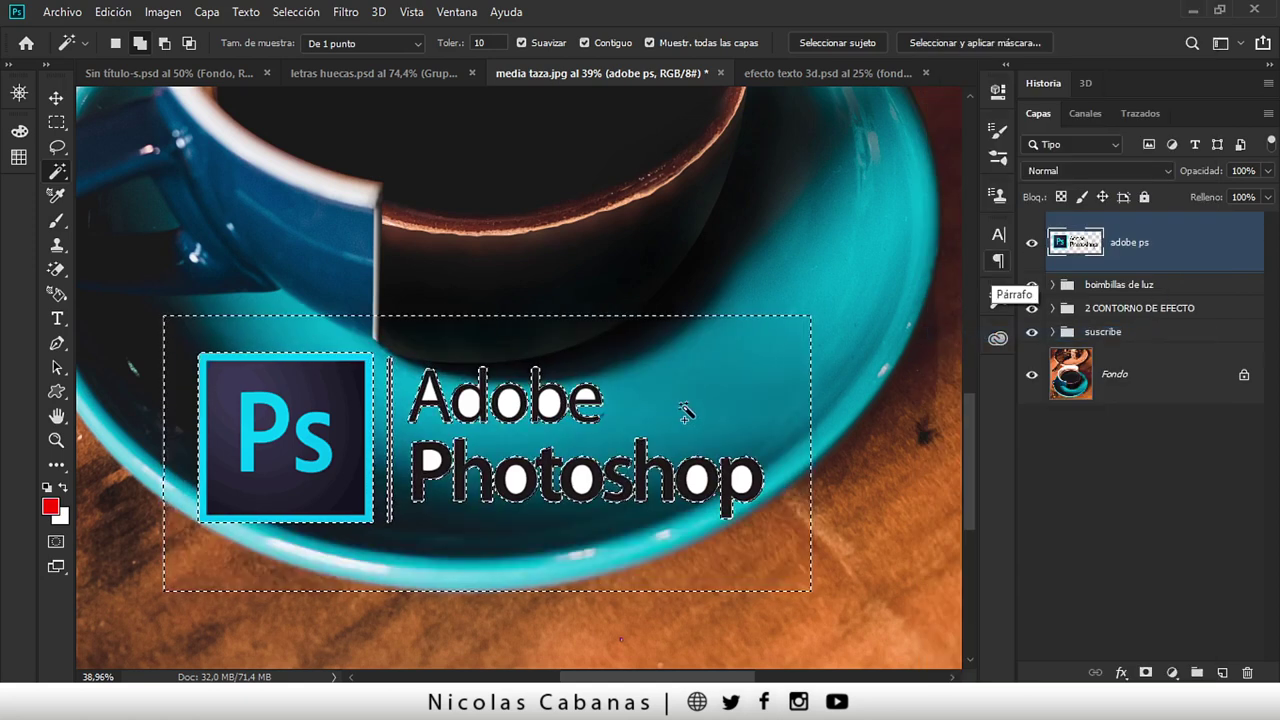
key("ctrl+z")
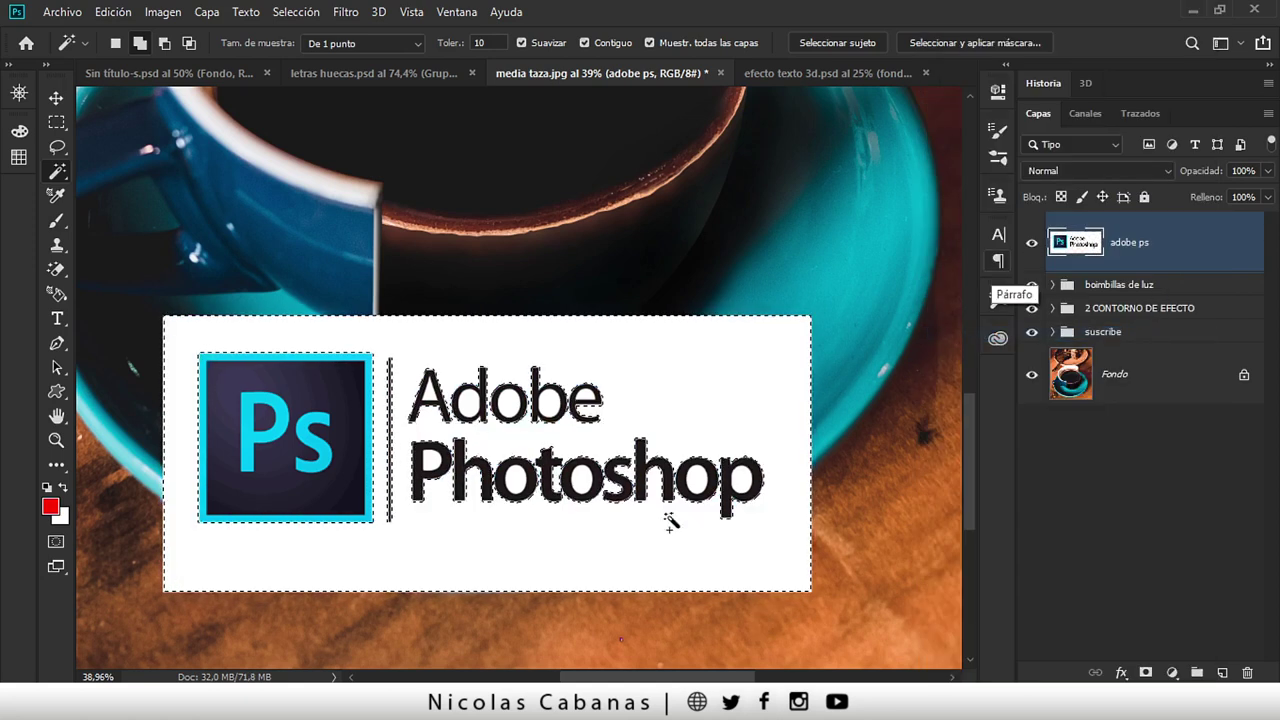
left_click(585, 43)
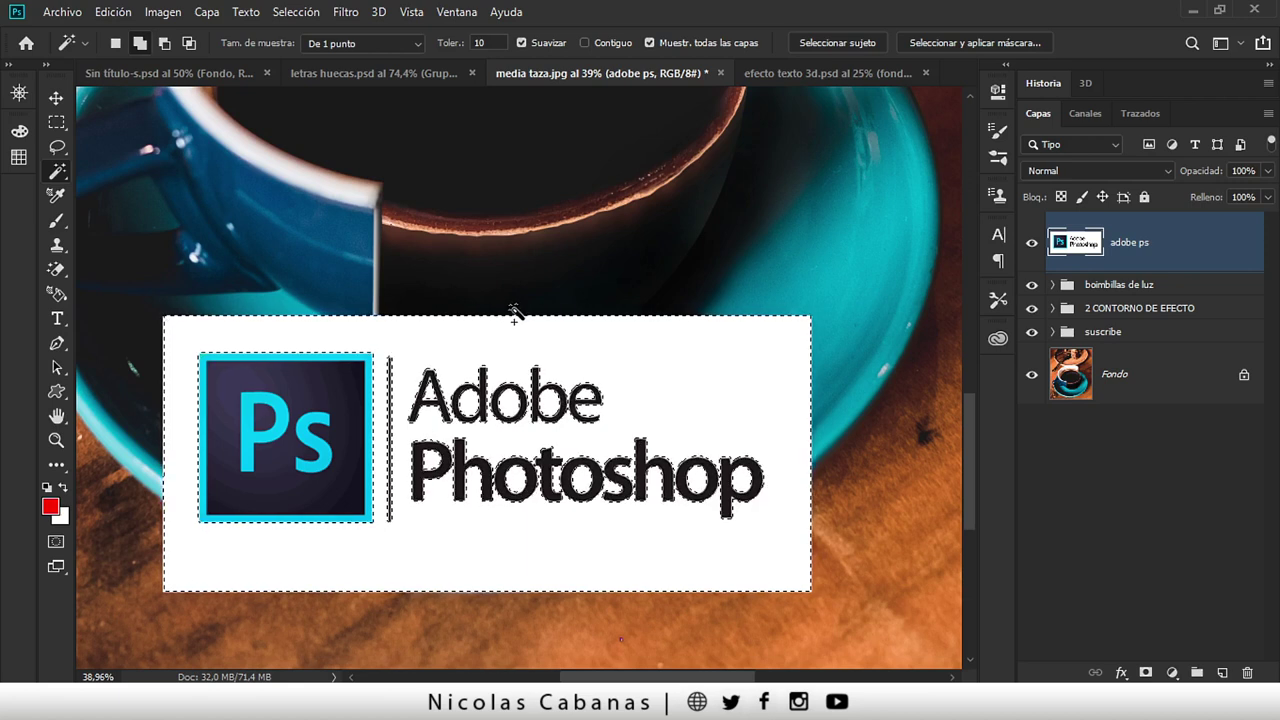
key("Delete")
key("ctrl+d")
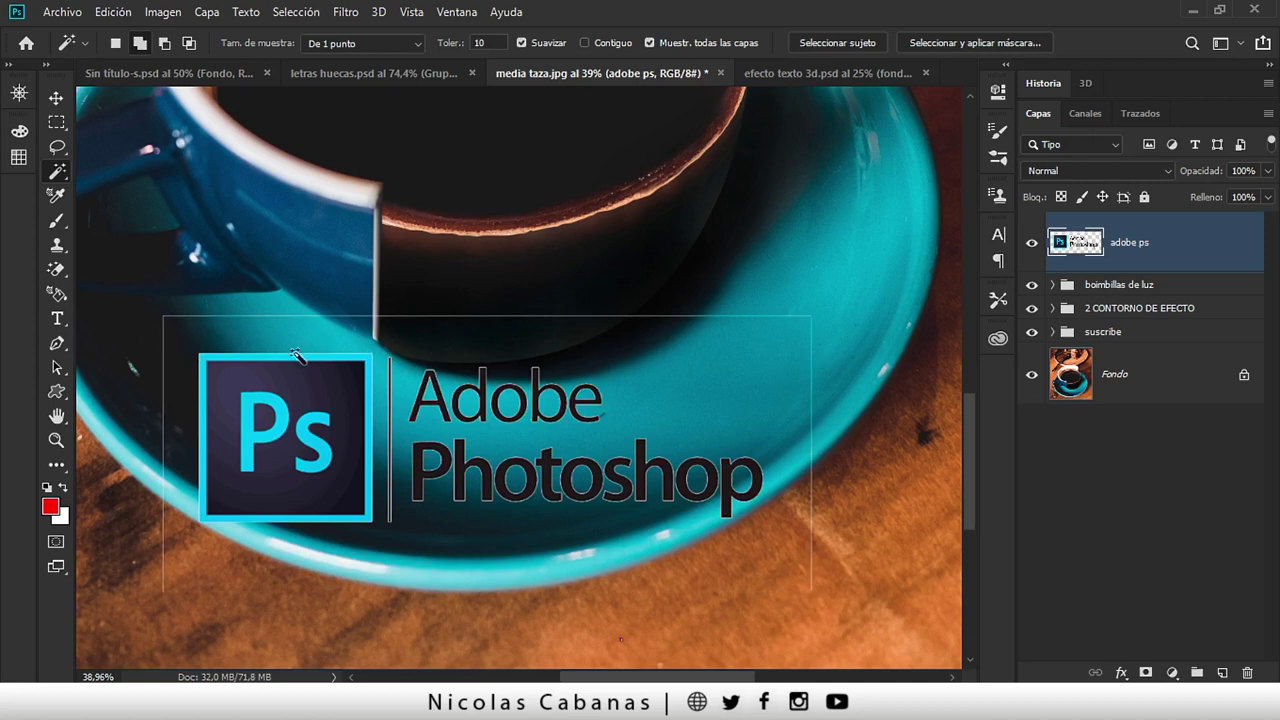
- Set up the plain Eraser tool at 113 px size
key("b")
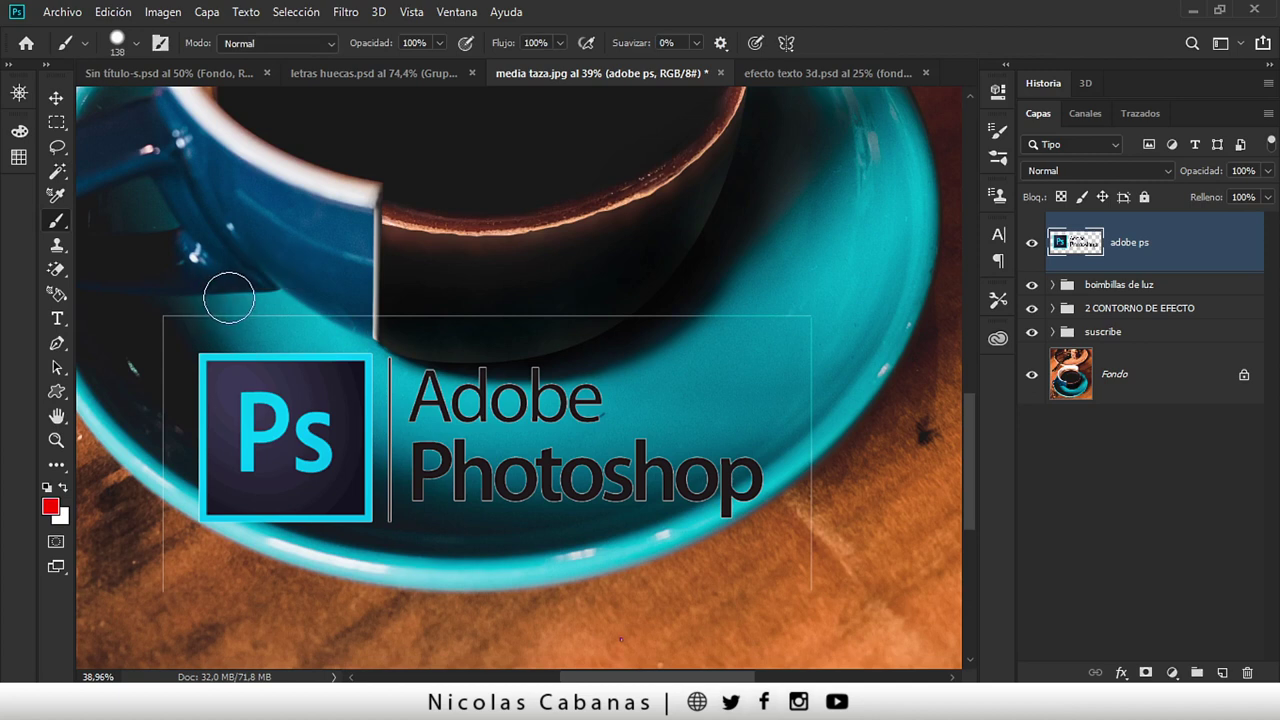
key("e")
right_click(57, 268)
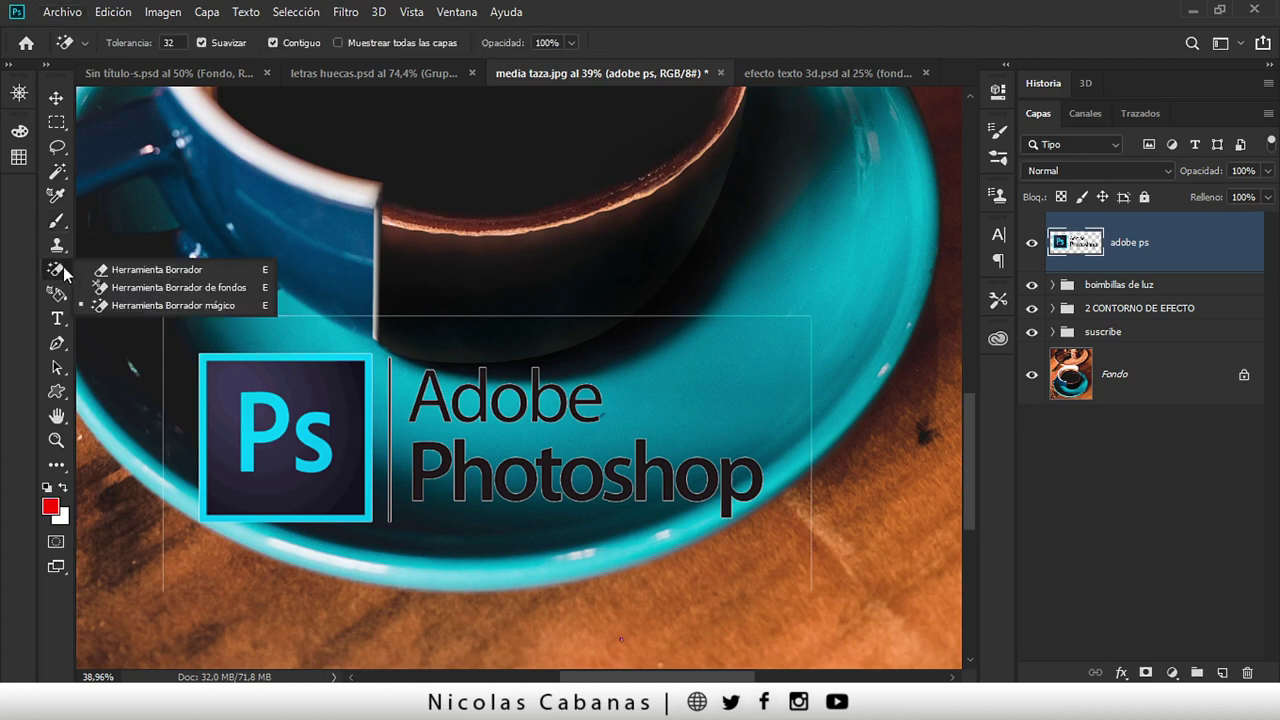
left_click(120, 272)
left_click_drag(169, 307, 200, 305)
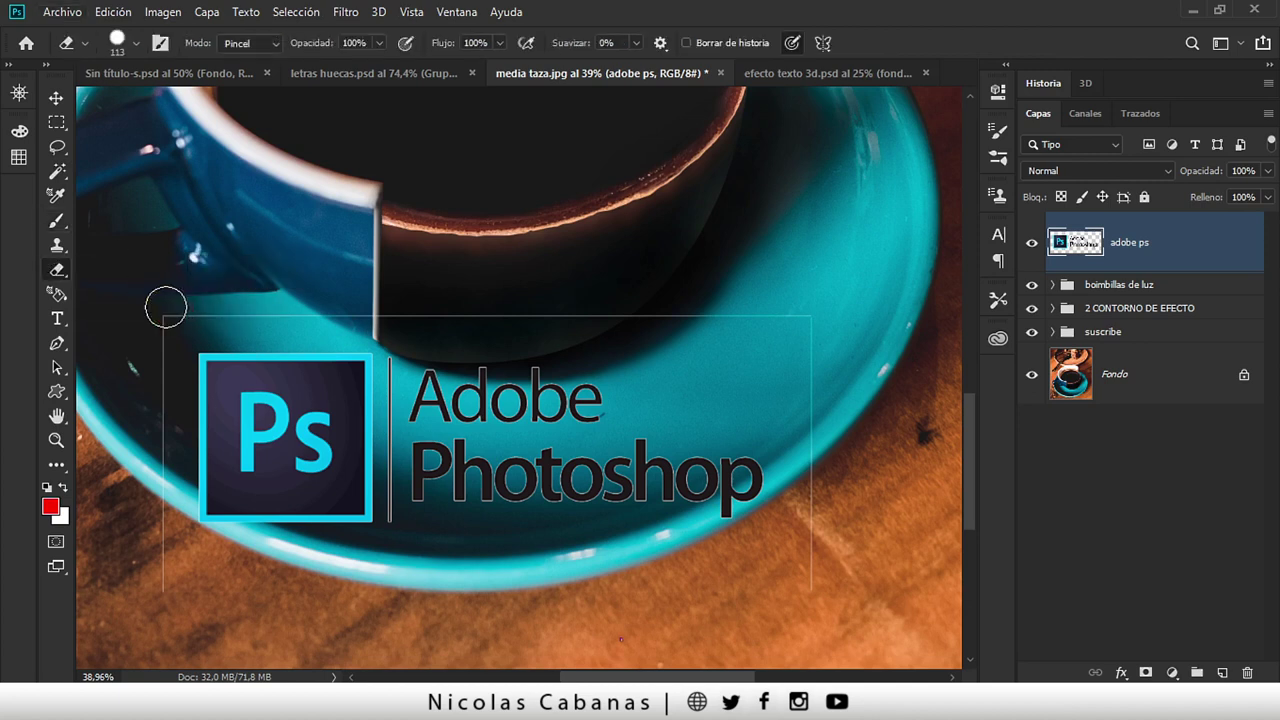
- Erase the thin leftover lines on both sides of the logo and zoom in to check
left_click(822, 319)
left_click(818, 598, "shift")
left_click(157, 602)
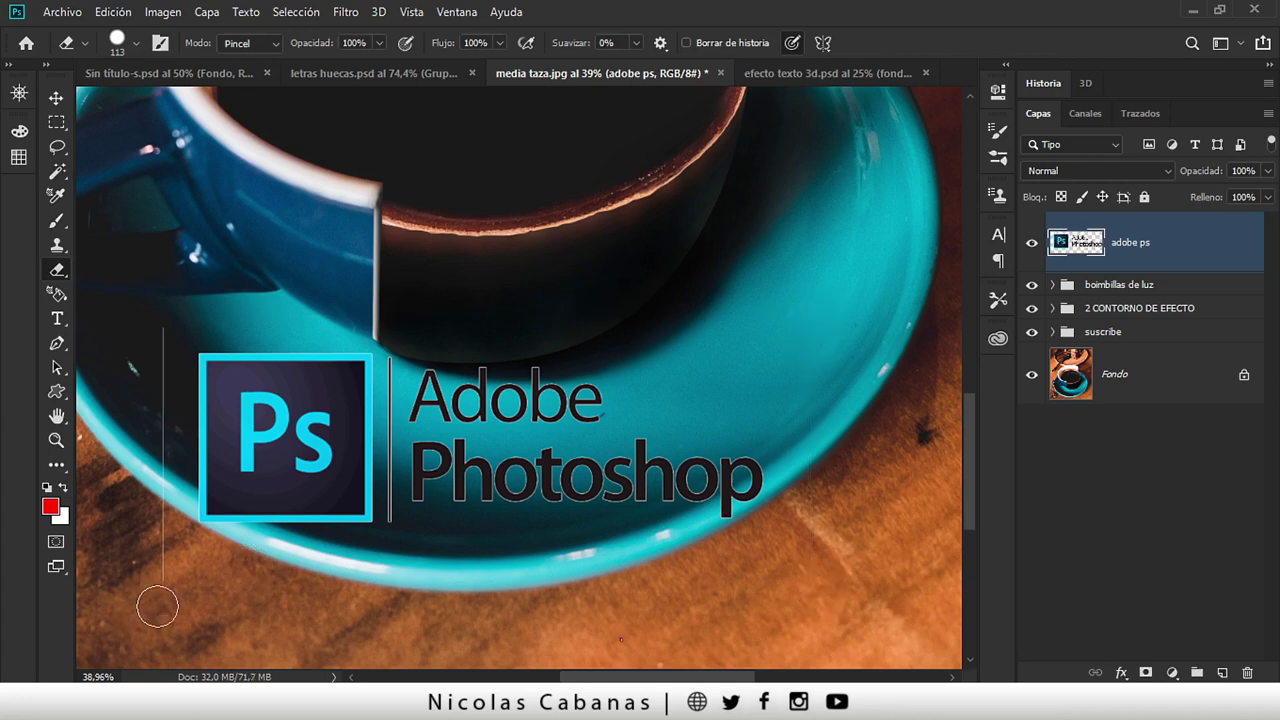
left_click(154, 289, "shift")
key("z")
mouse_move(465, 395)
left_mouse_down()
mouse_move(531, 405)
mouse_move(481, 307)
mouse_move(543, 317)
mouse_move(431, 371)
left_mouse_up()
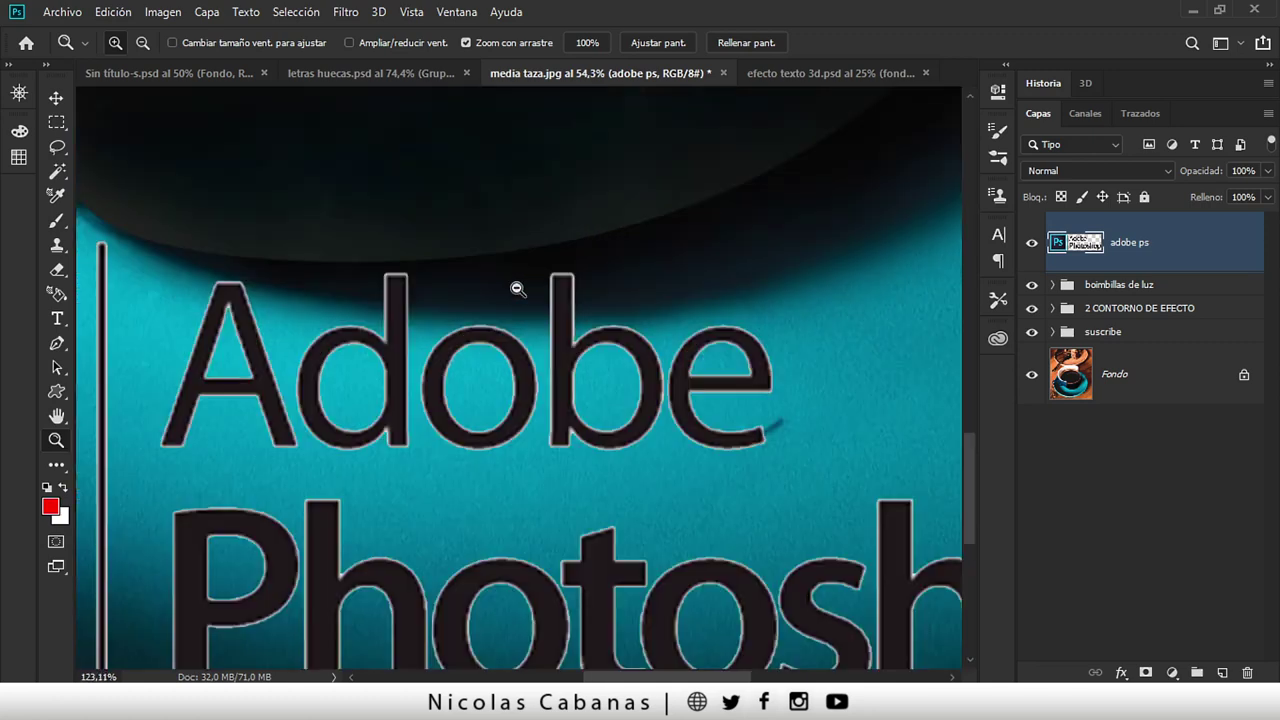
- Marquee-select the word Adobe and desaturate it with Hue/Saturation
left_click_drag(466, 294, 517, 286)
left_click_drag(443, 314, 460, 340)
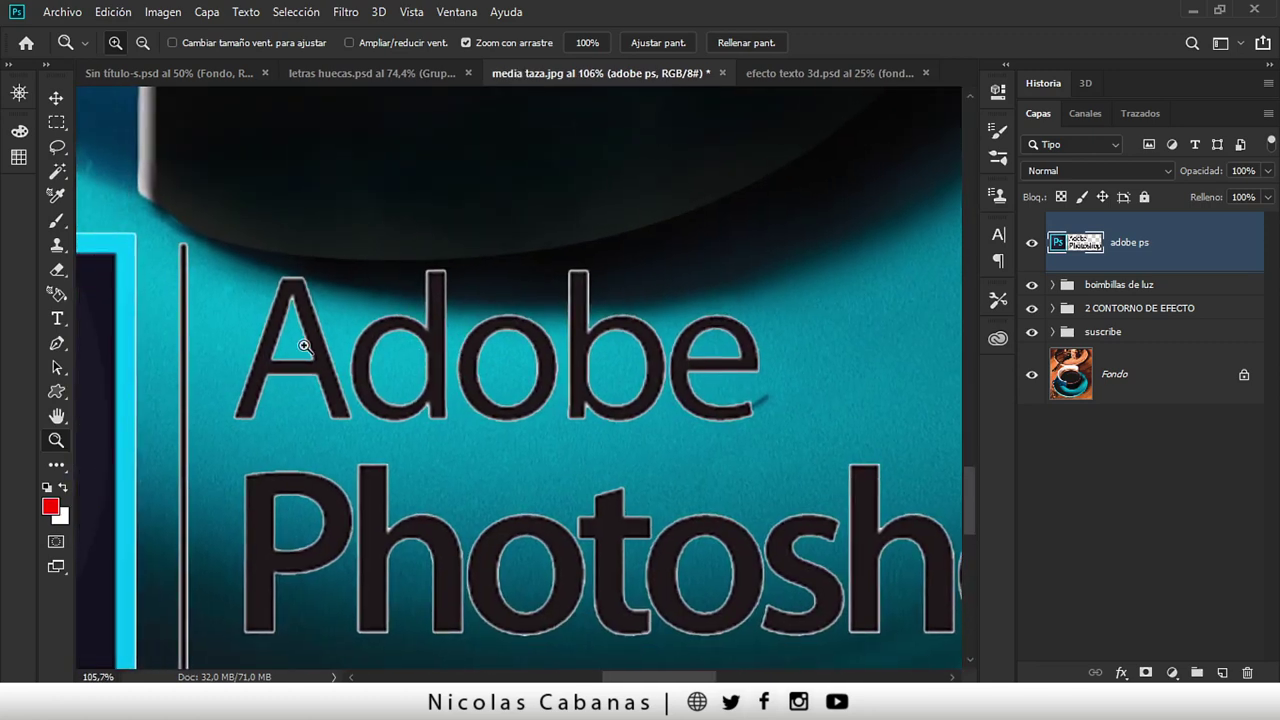
left_click_drag(280, 350, 364, 362)
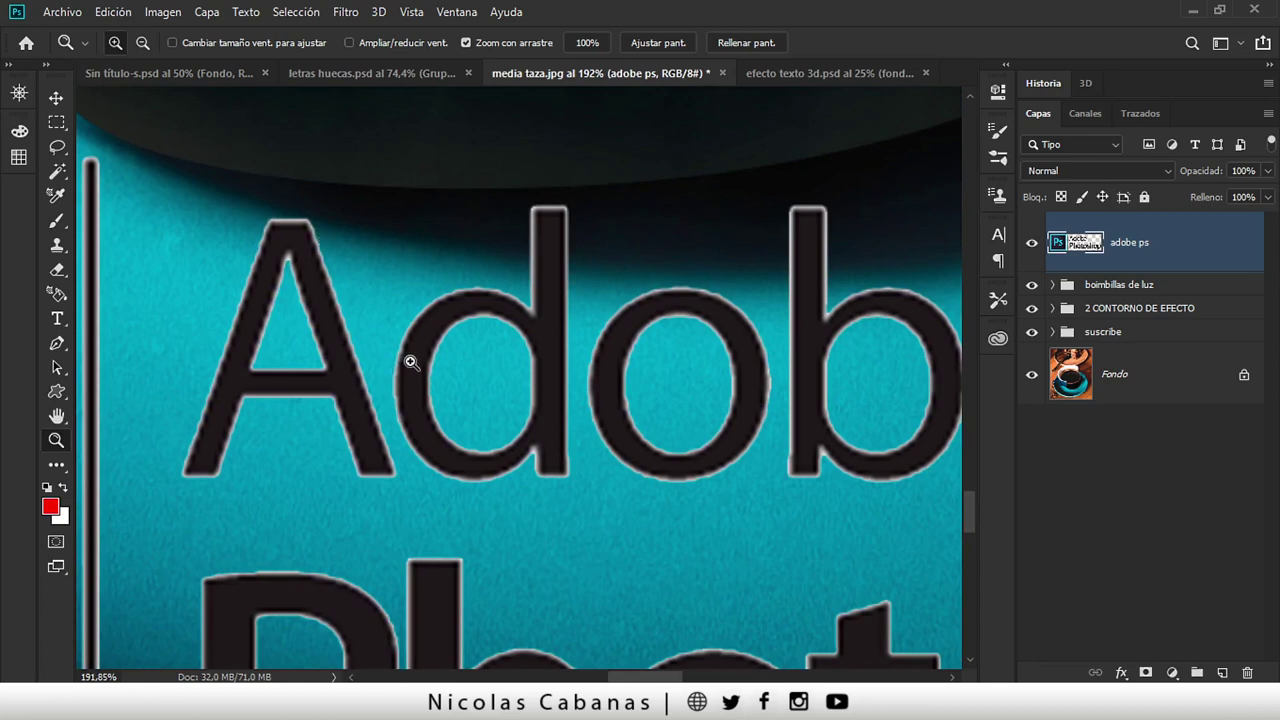
mouse_move(418, 365)
left_mouse_down()
mouse_move(380, 366)
mouse_move(478, 358)
left_mouse_up()
left_click_drag(547, 381, 402, 433)
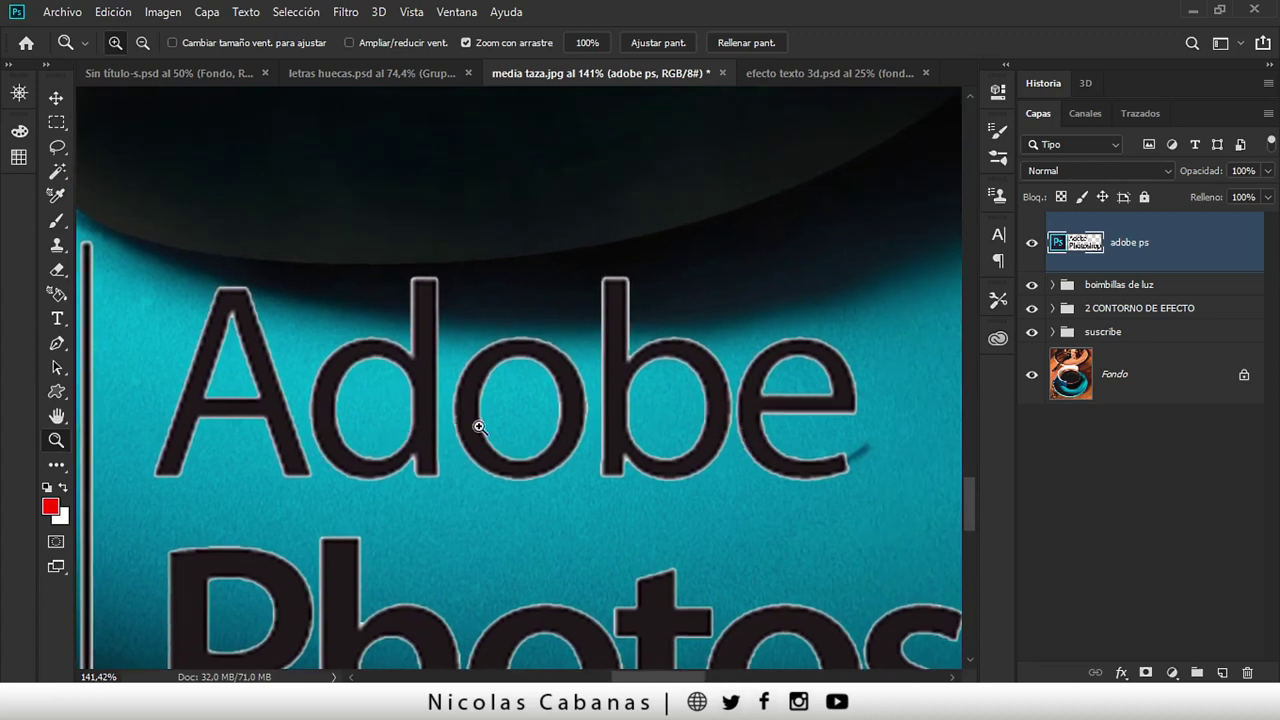
left_click(59, 130)
left_click_drag(139, 225, 917, 533)
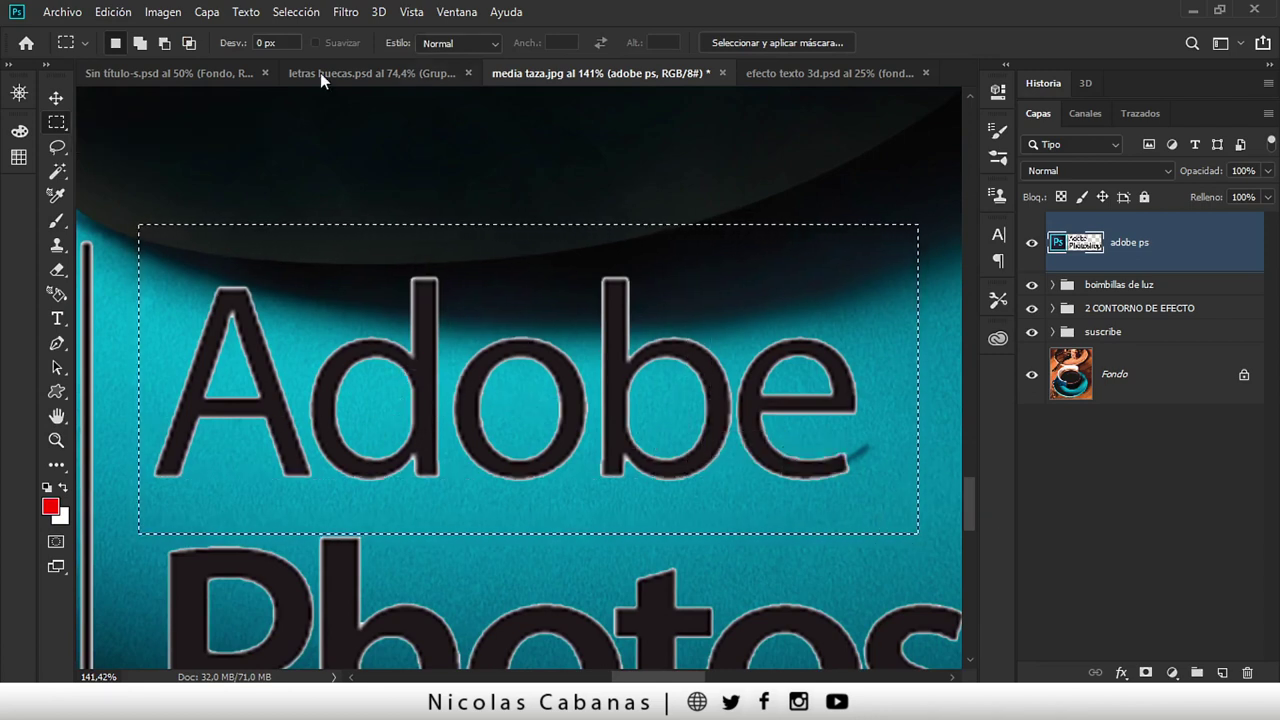
left_click(158, 13)
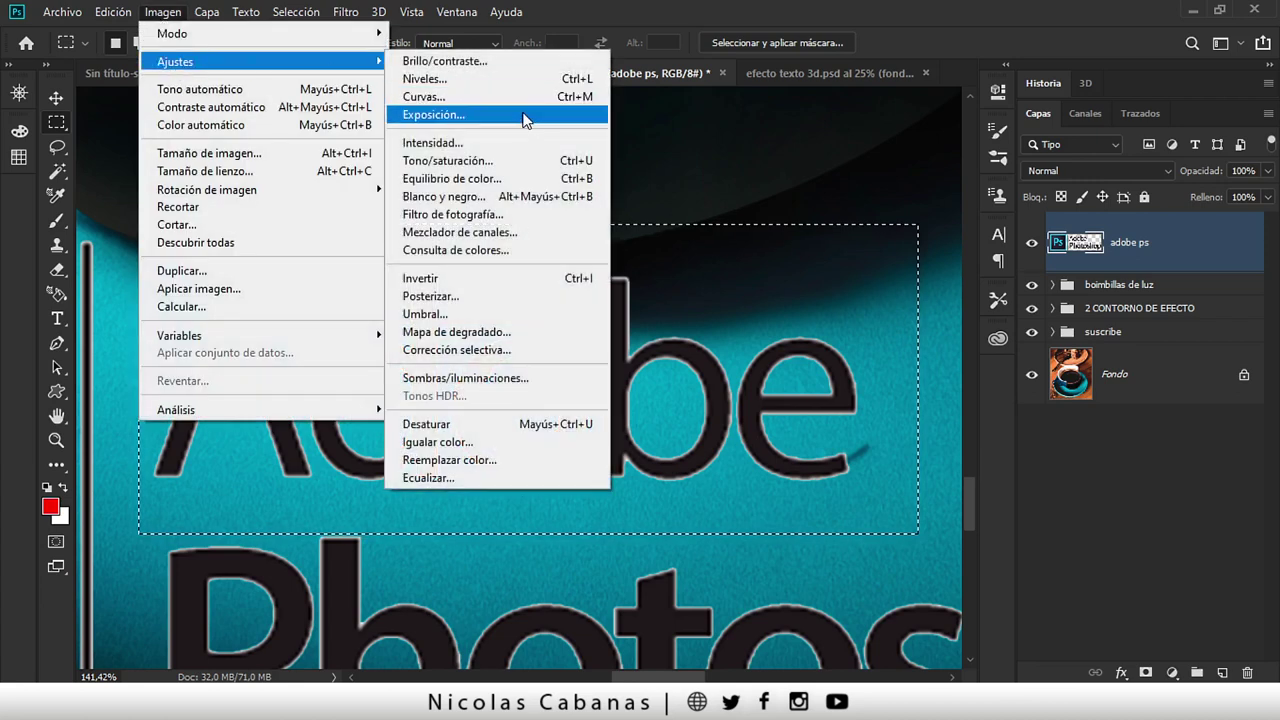
mouse_move(175, 62)
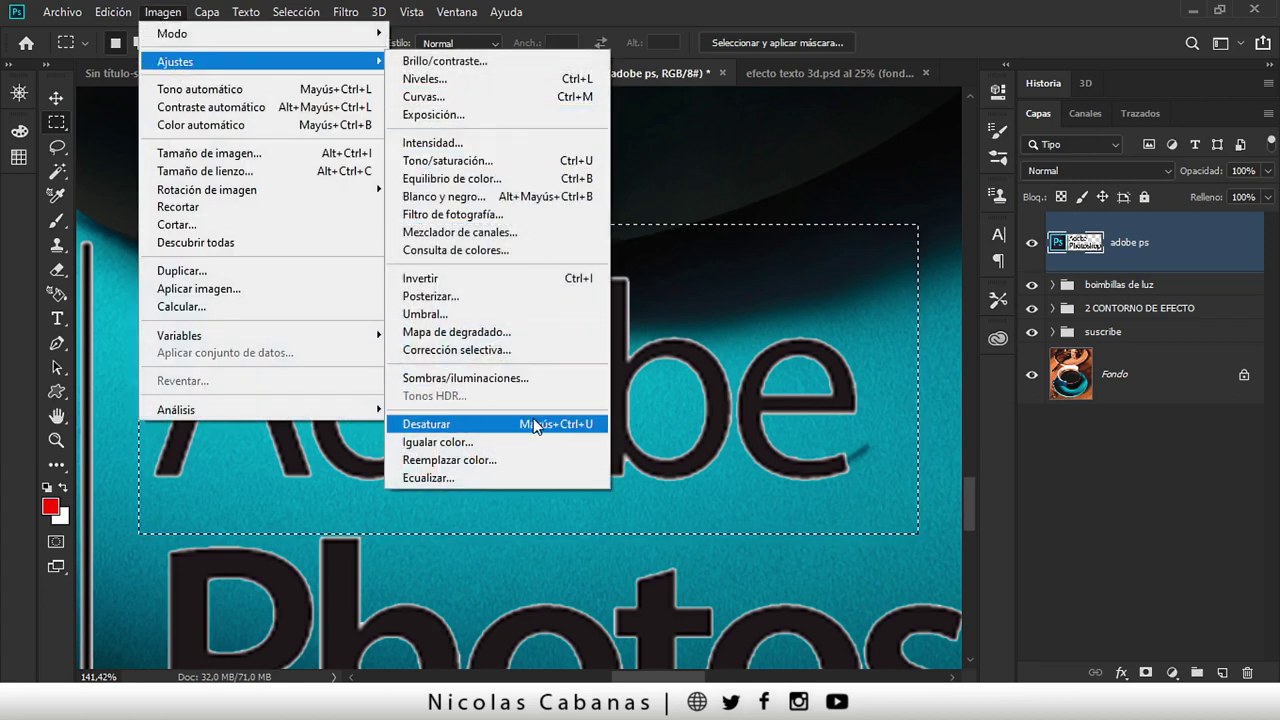
left_click(521, 170)
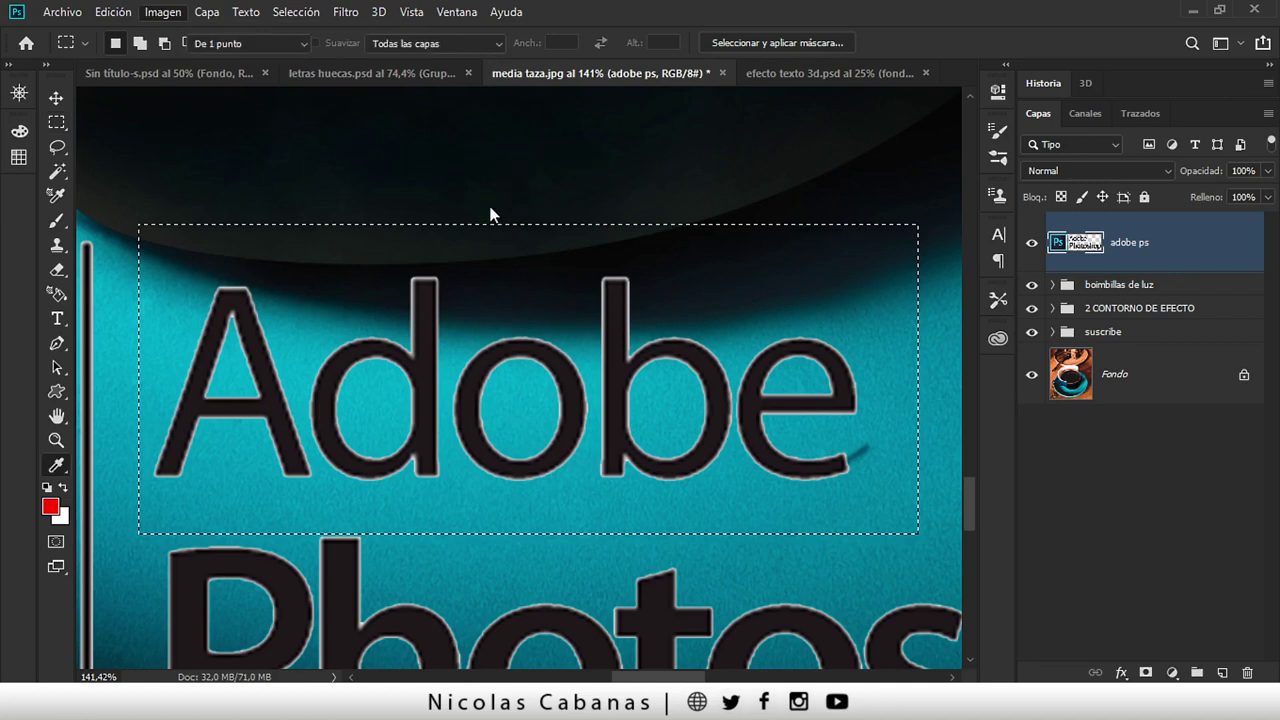
left_click_drag(857, 305, 754, 313)
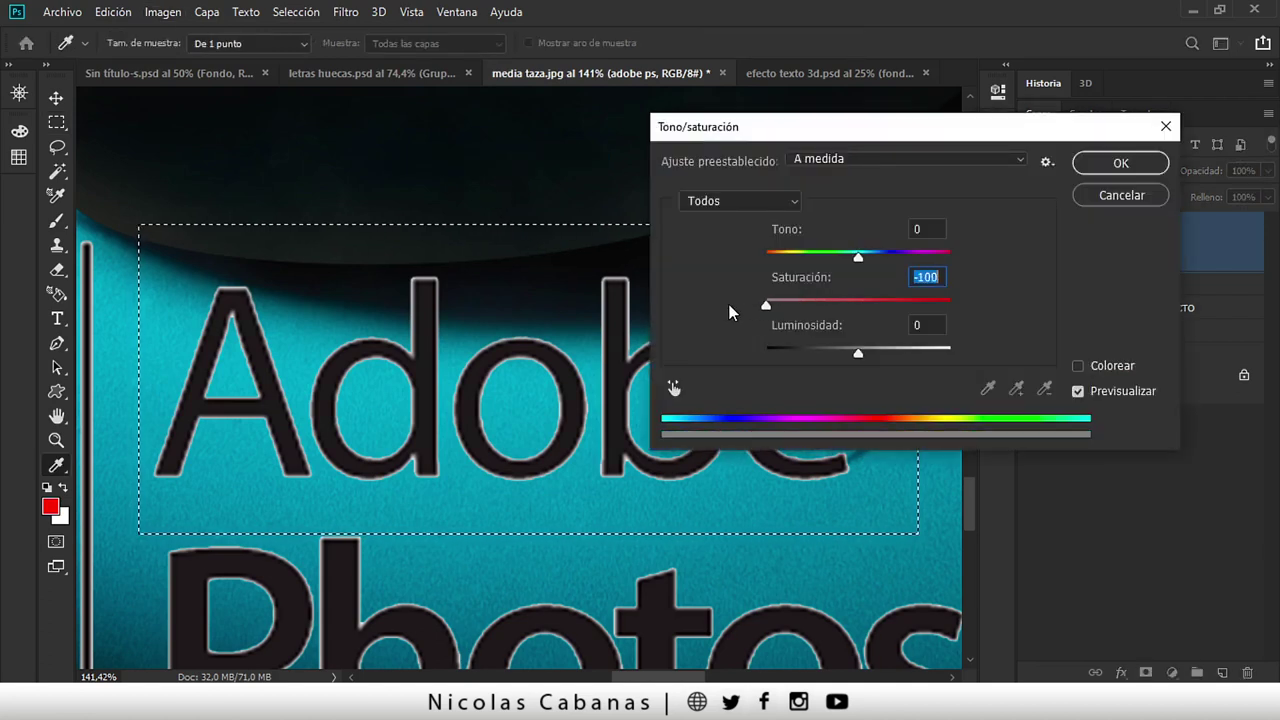
left_click(1117, 166)
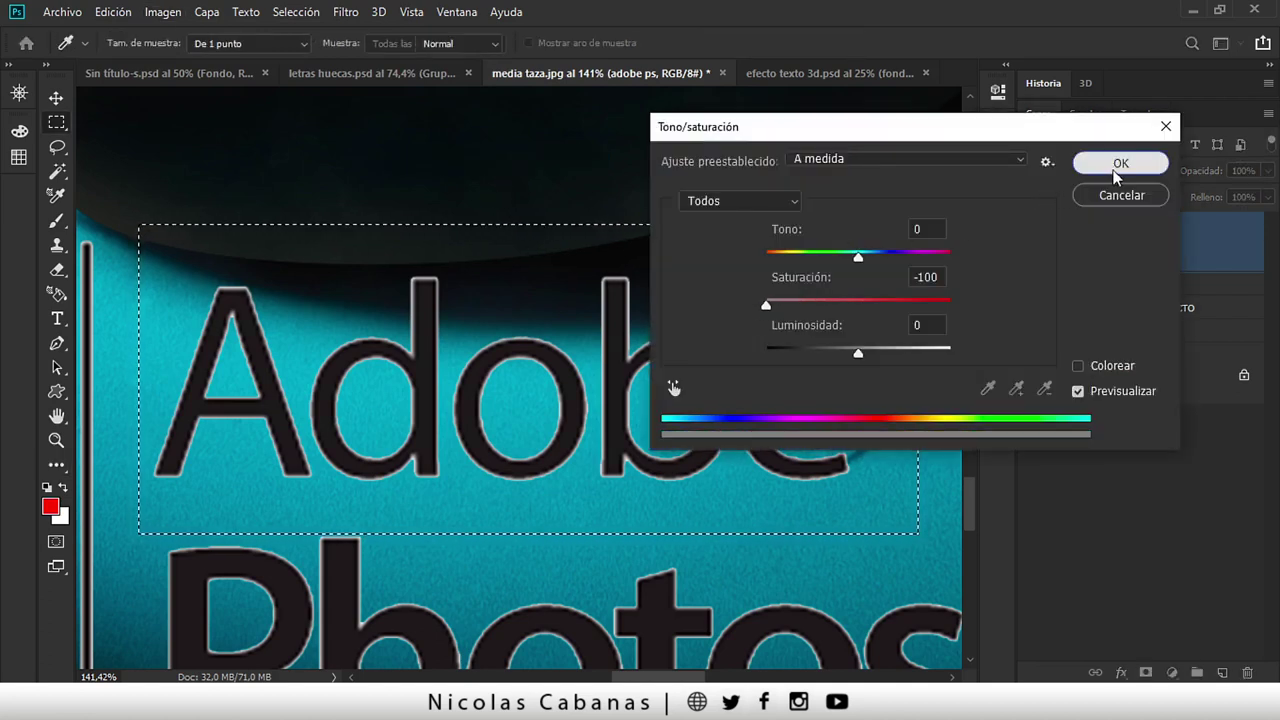
- Try a Levels adjustment with shadows at 51, then cancel it
left_click(163, 12)
mouse_move(175, 62)
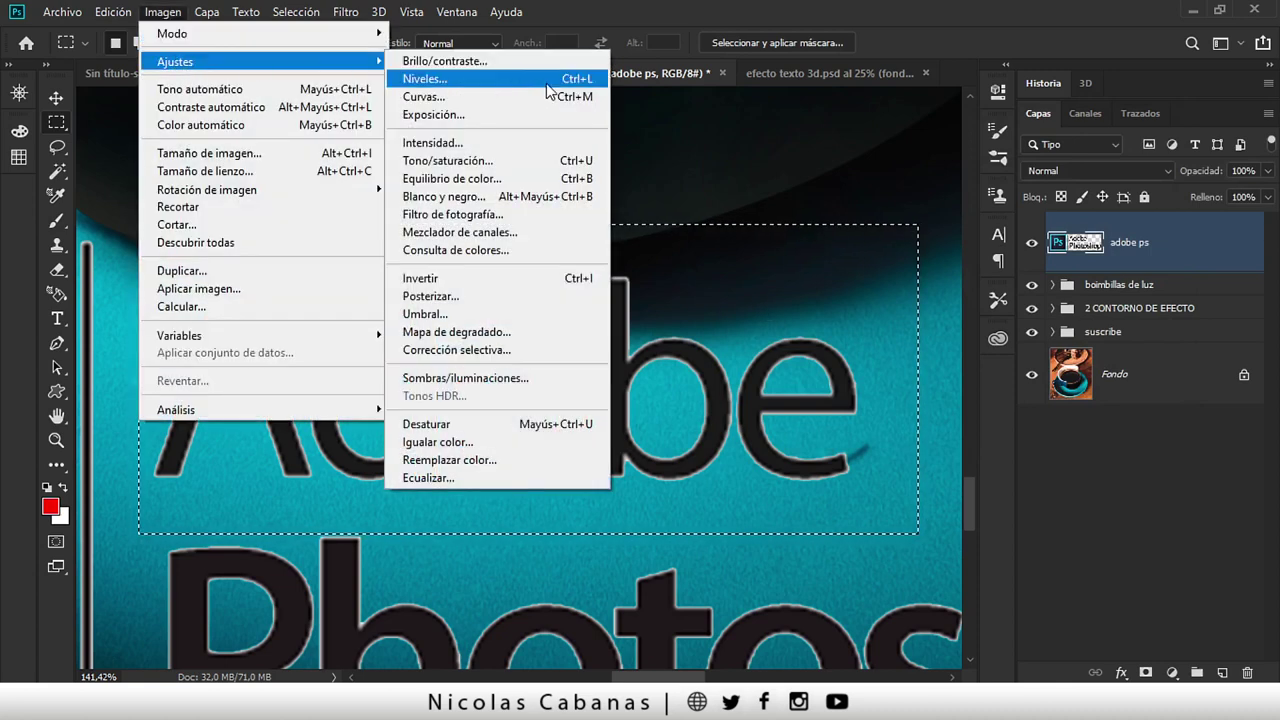
left_click(548, 80)
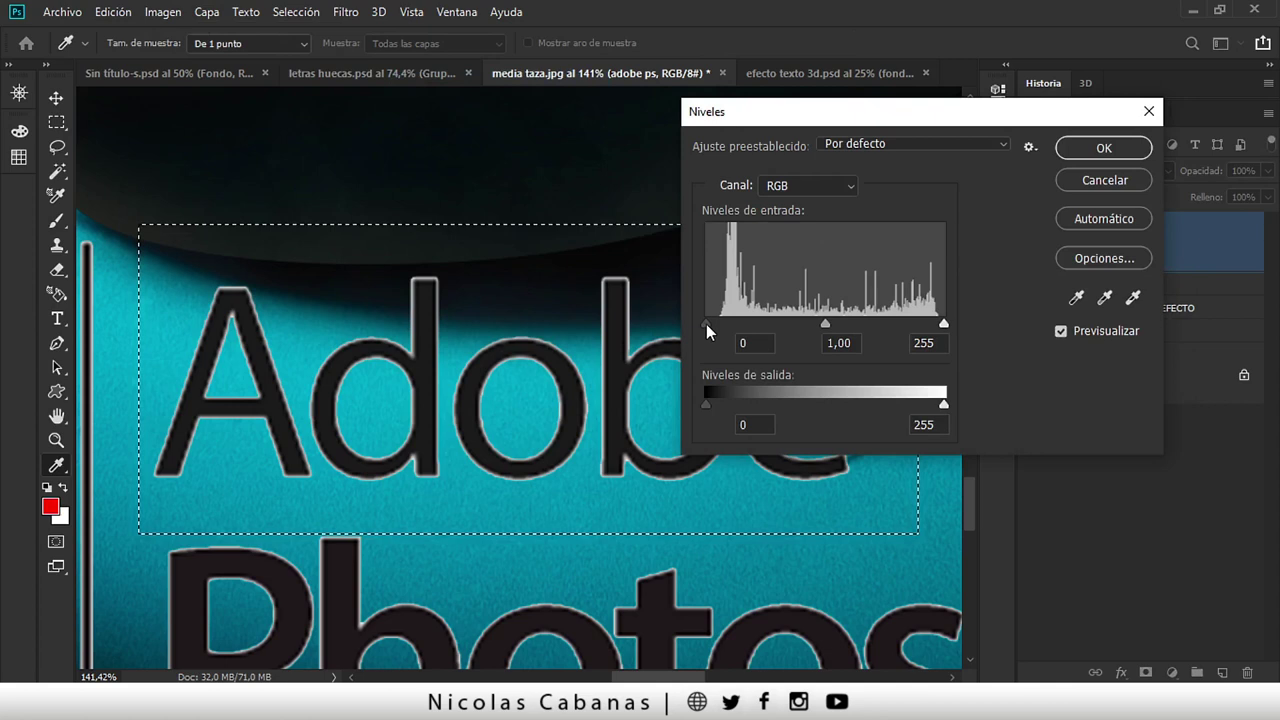
left_click_drag(706, 324, 754, 324)
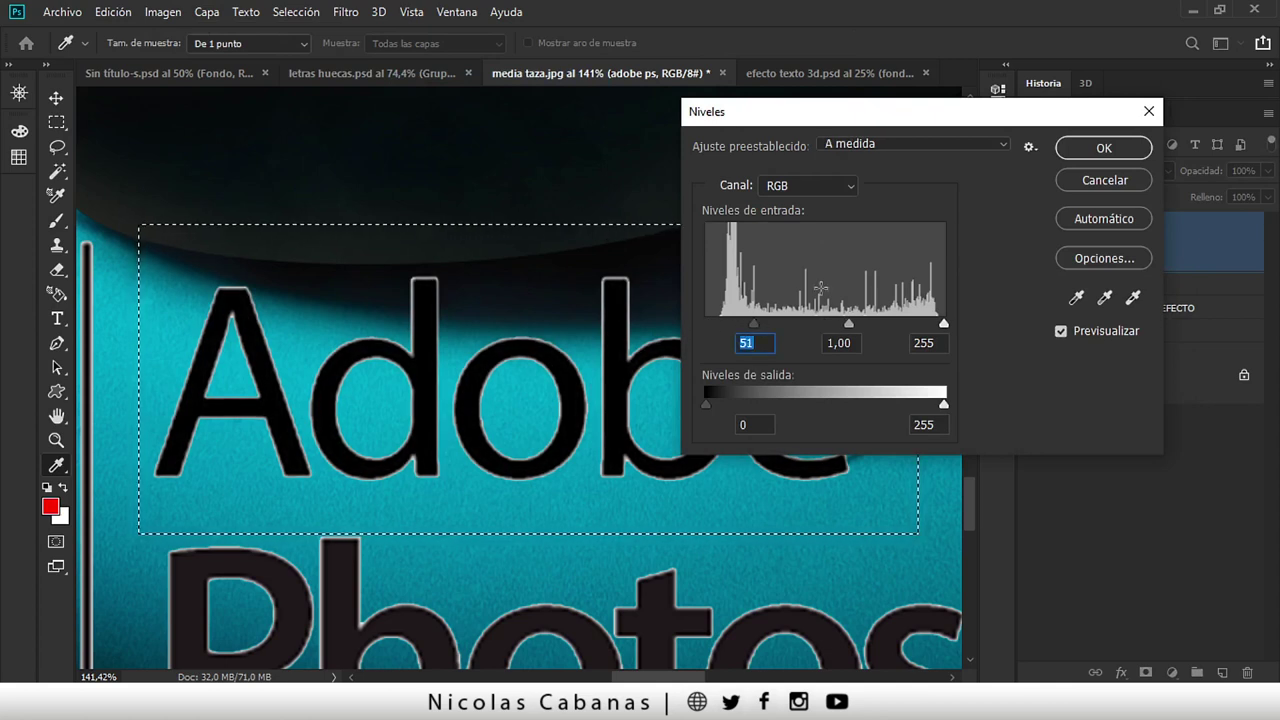
left_click(1104, 182)
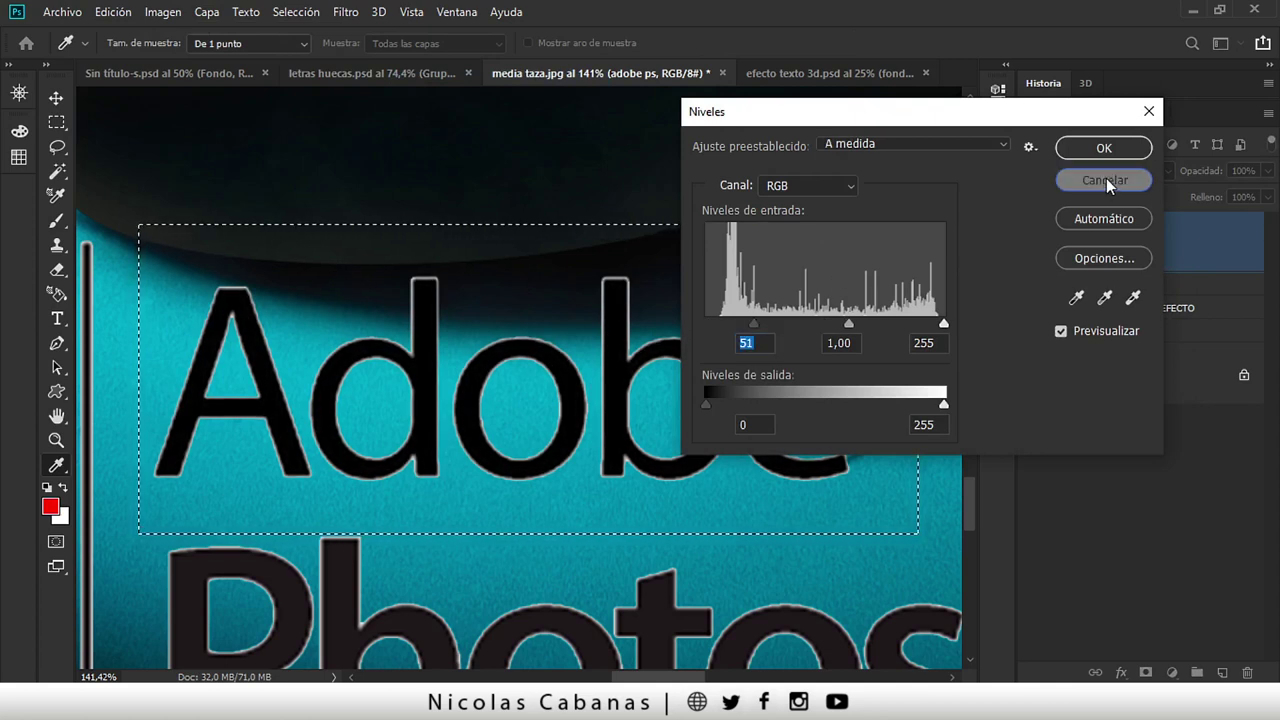
left_click(1106, 180)
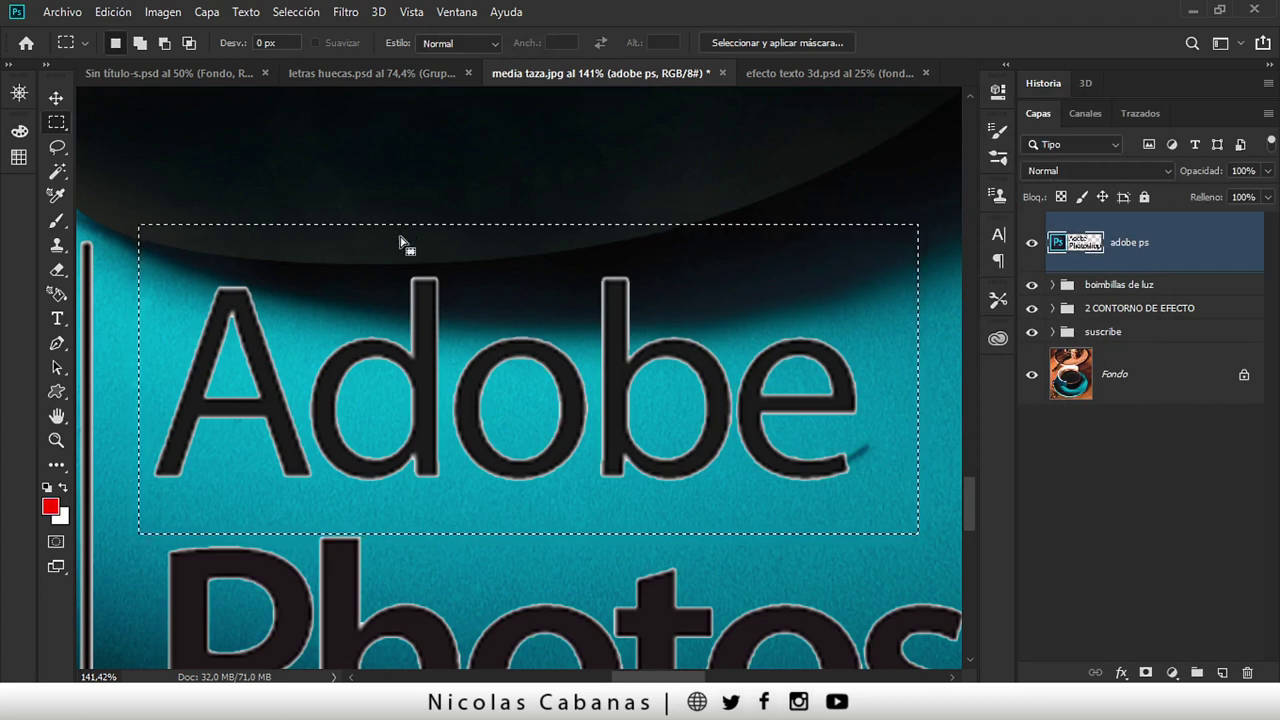
- Apply Hue/Saturation with Saturation and Lightness at -100 to turn Adobe solid black
left_click(164, 13)
left_click(539, 163)
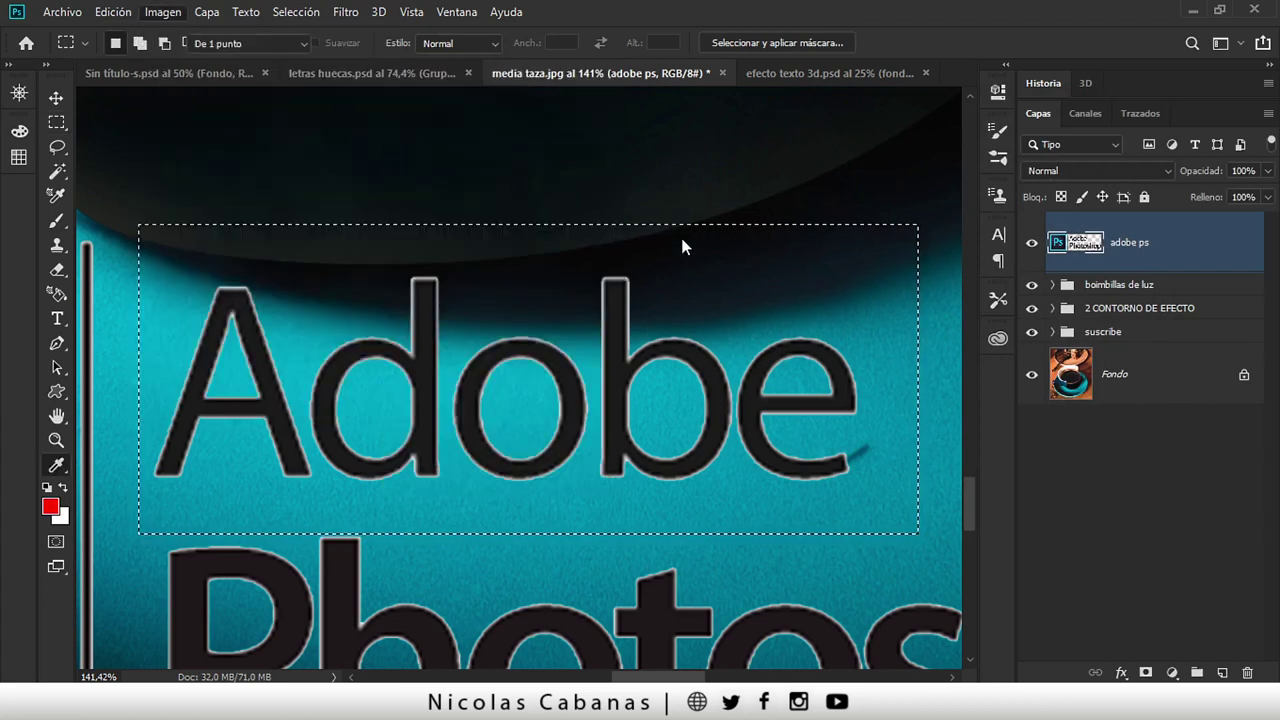
left_click_drag(808, 135, 850, 88)
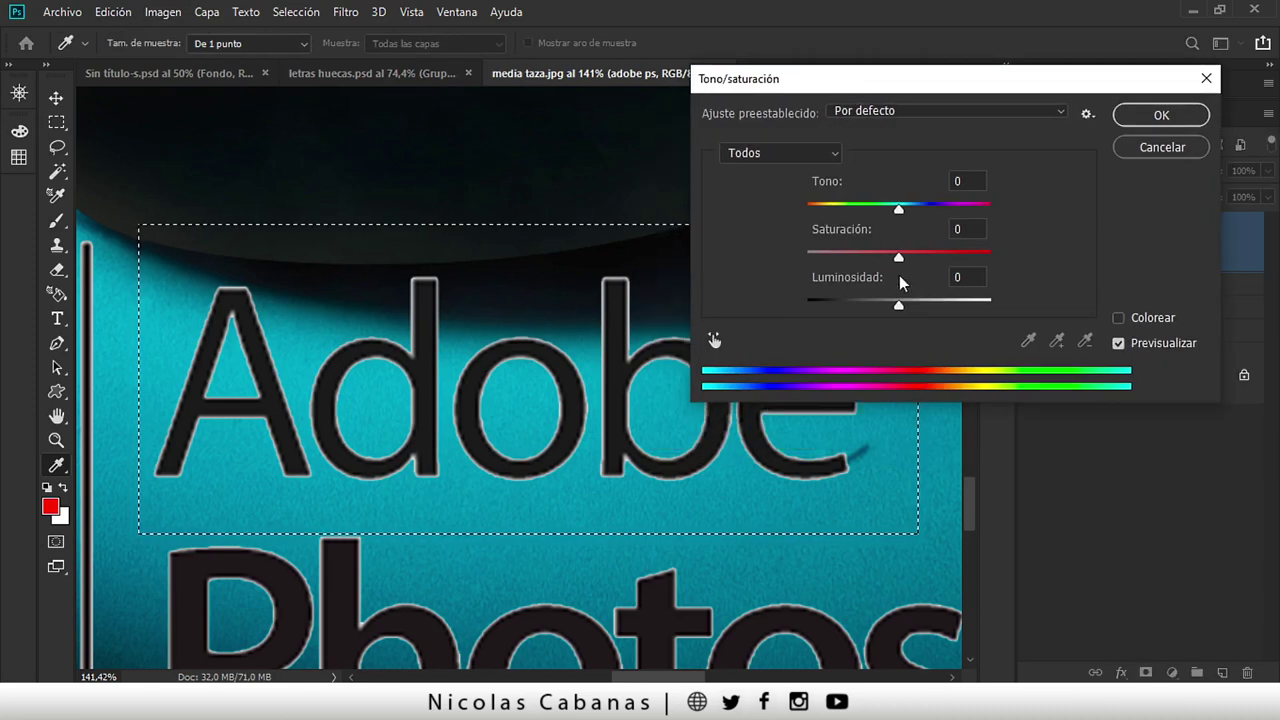
mouse_move(897, 305)
left_mouse_down()
mouse_move(787, 310)
mouse_move(909, 310)
left_mouse_up()
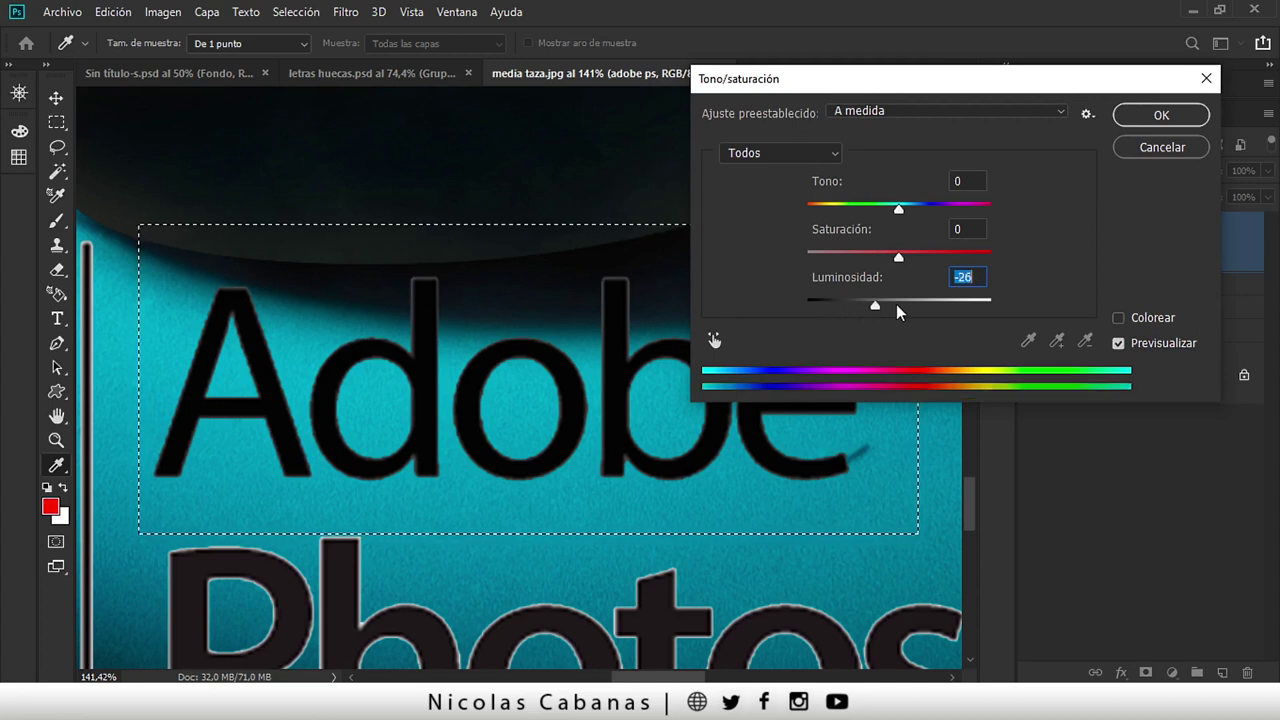
mouse_move(898, 257)
left_mouse_down()
mouse_move(786, 264)
mouse_move(881, 255)
mouse_move(800, 258)
left_mouse_up()
mouse_move(907, 310)
left_mouse_down()
mouse_move(789, 312)
mouse_move(998, 310)
mouse_move(786, 309)
mouse_move(991, 300)
mouse_move(794, 317)
mouse_move(869, 307)
mouse_move(800, 303)
left_mouse_up()
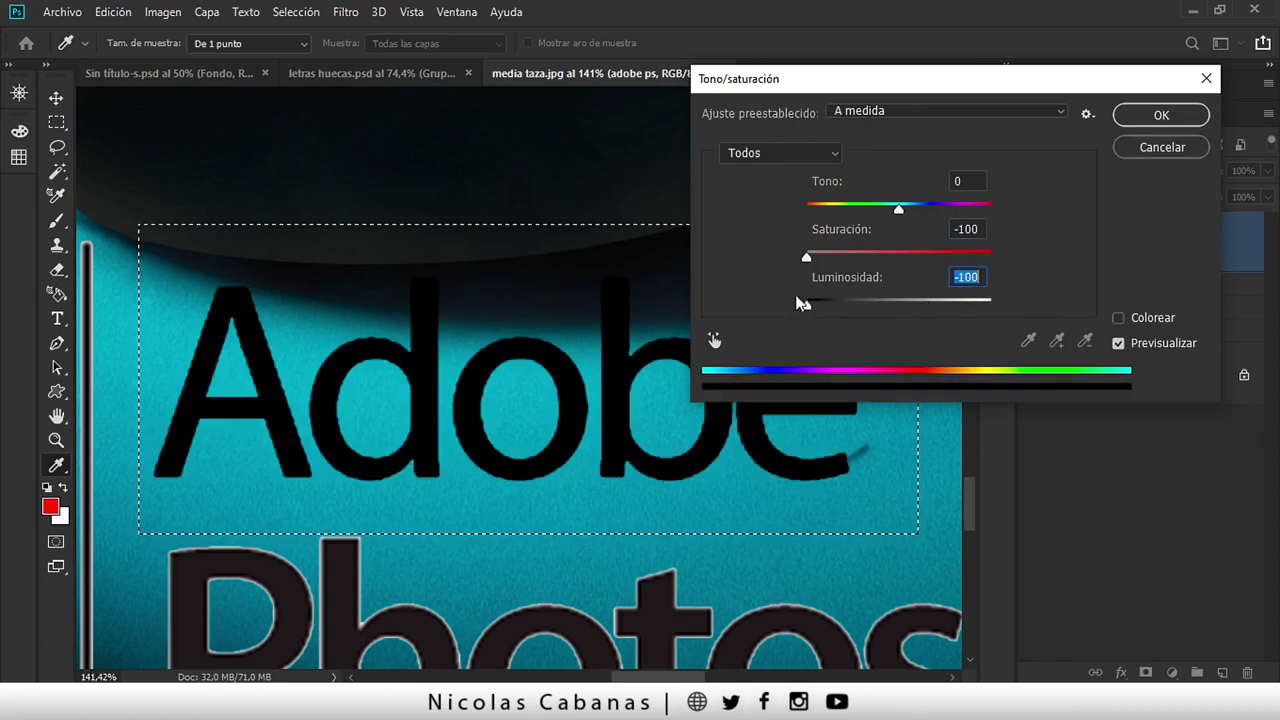
left_click(1143, 121)
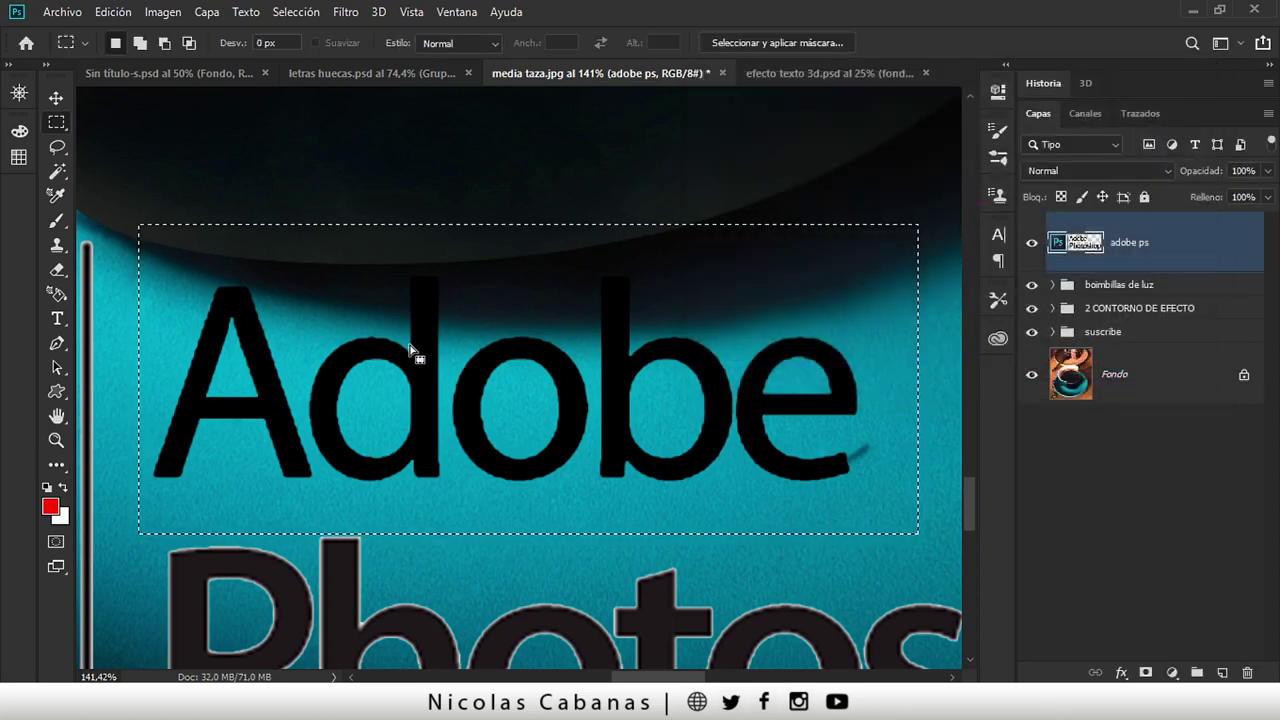
- Deselect, frame the word Photoshop, and undo a first red brush stroke on it
key("ctrl+d")
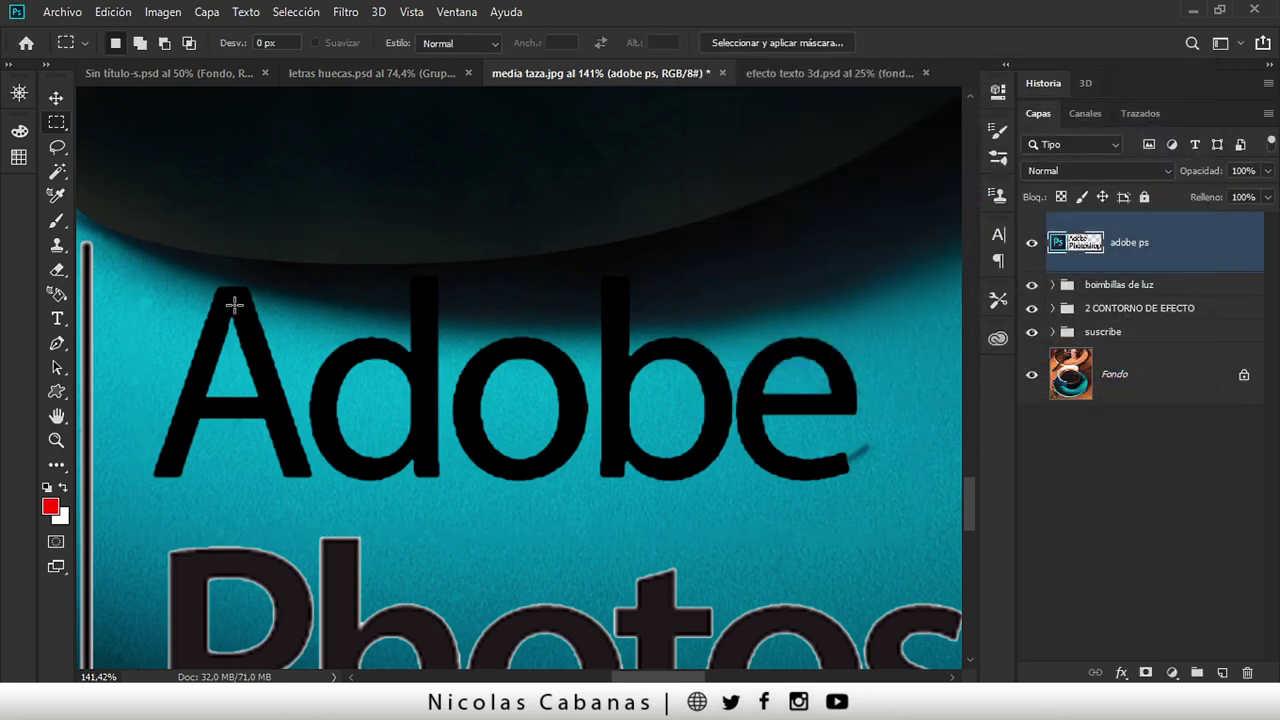
key("z")
left_click_drag(234, 304, 194, 348)
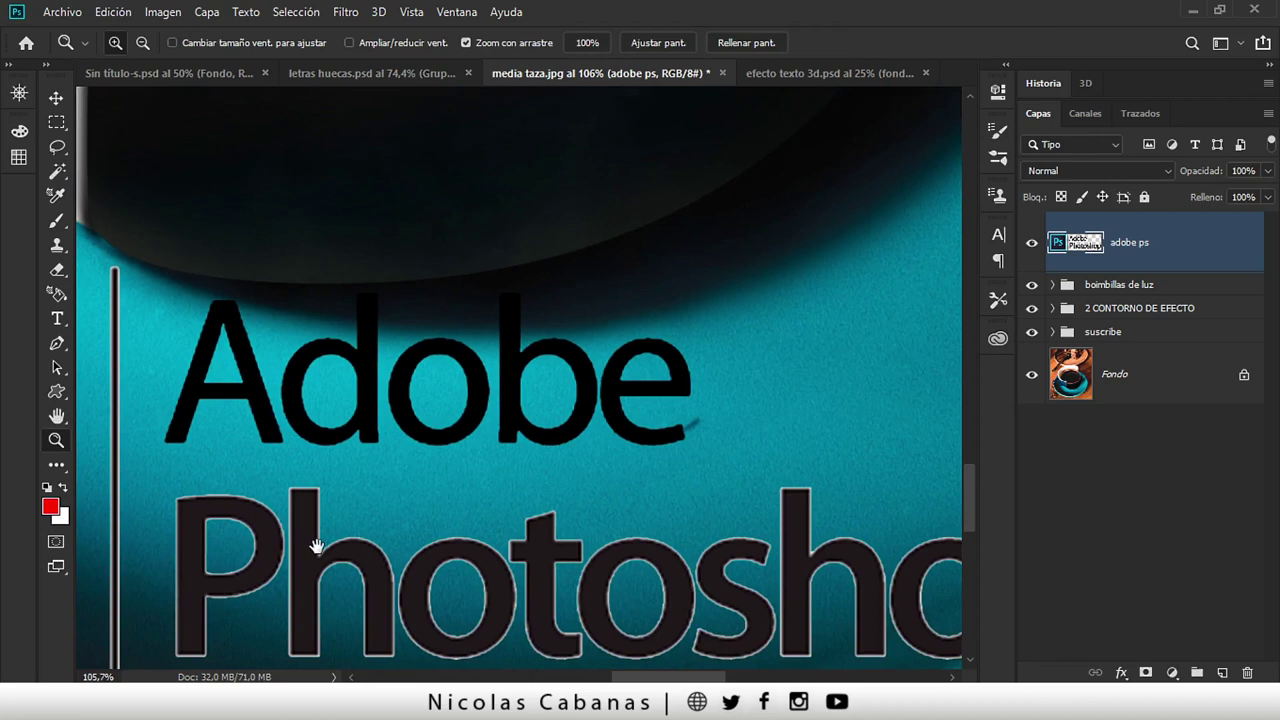
left_click_drag(316, 546, 367, 353)
mouse_move(465, 400)
left_mouse_down()
mouse_move(432, 385)
mouse_move(454, 358)
left_mouse_up()
key("m")
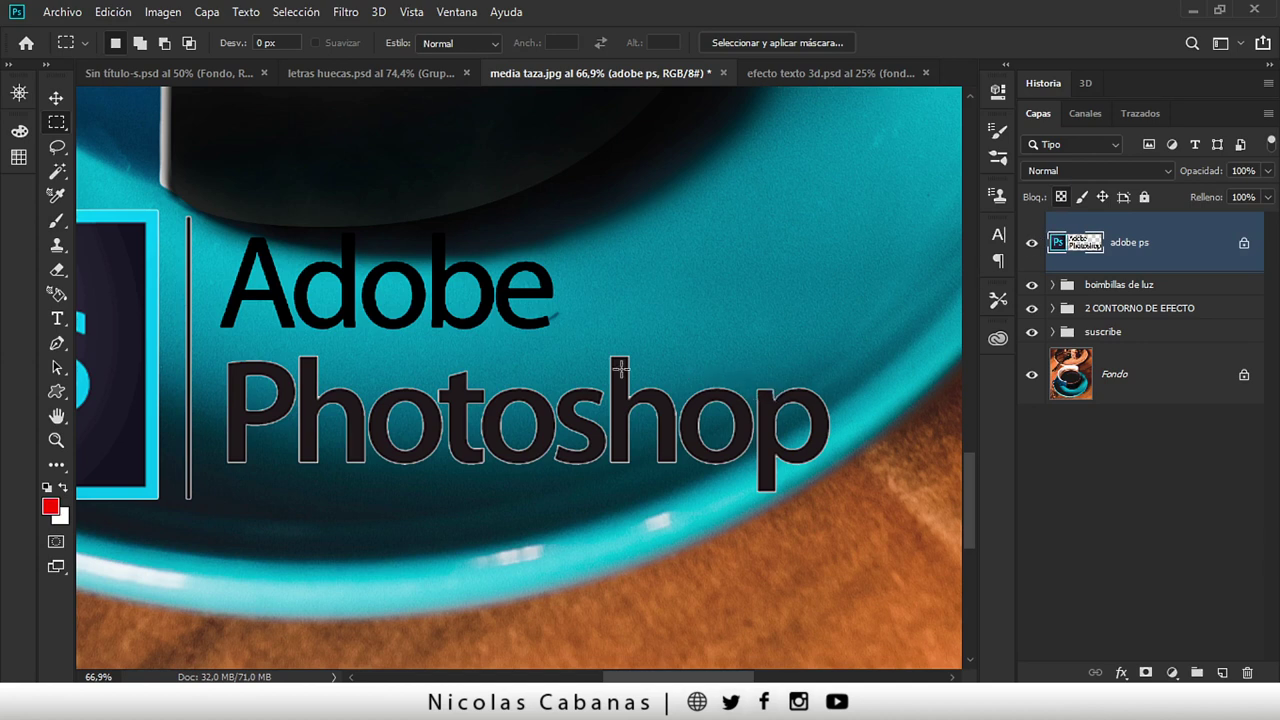
key("b")
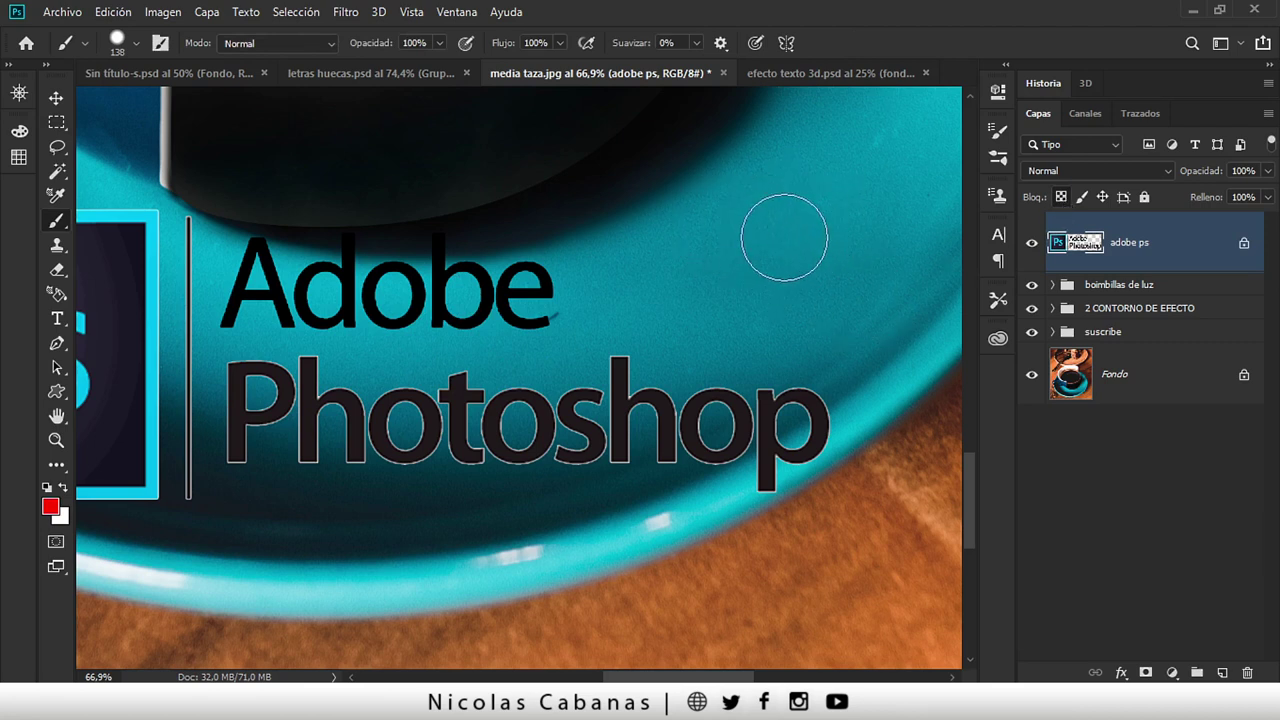
left_click_drag(760, 420, 784, 418)
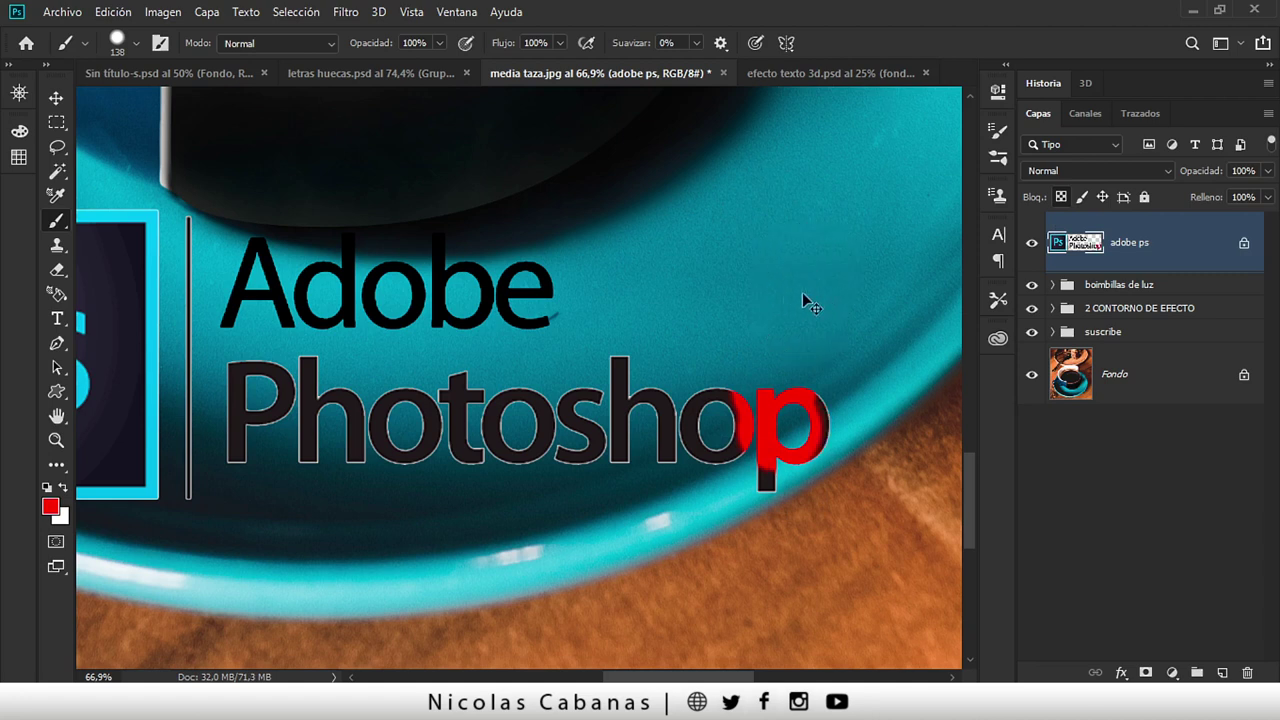
key("ctrl+z")
key("ctrl+z")
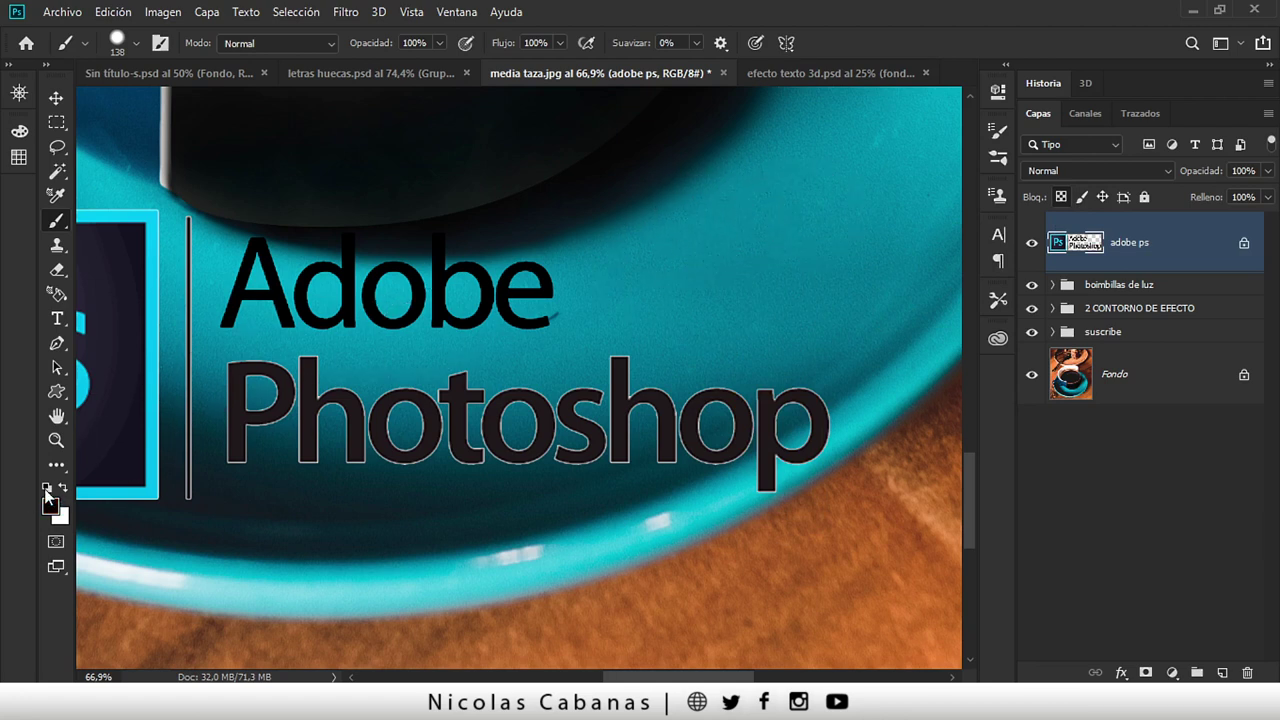
- Paint the Photoshop letters black with a hard round 138 px brush
right_click(452, 178)
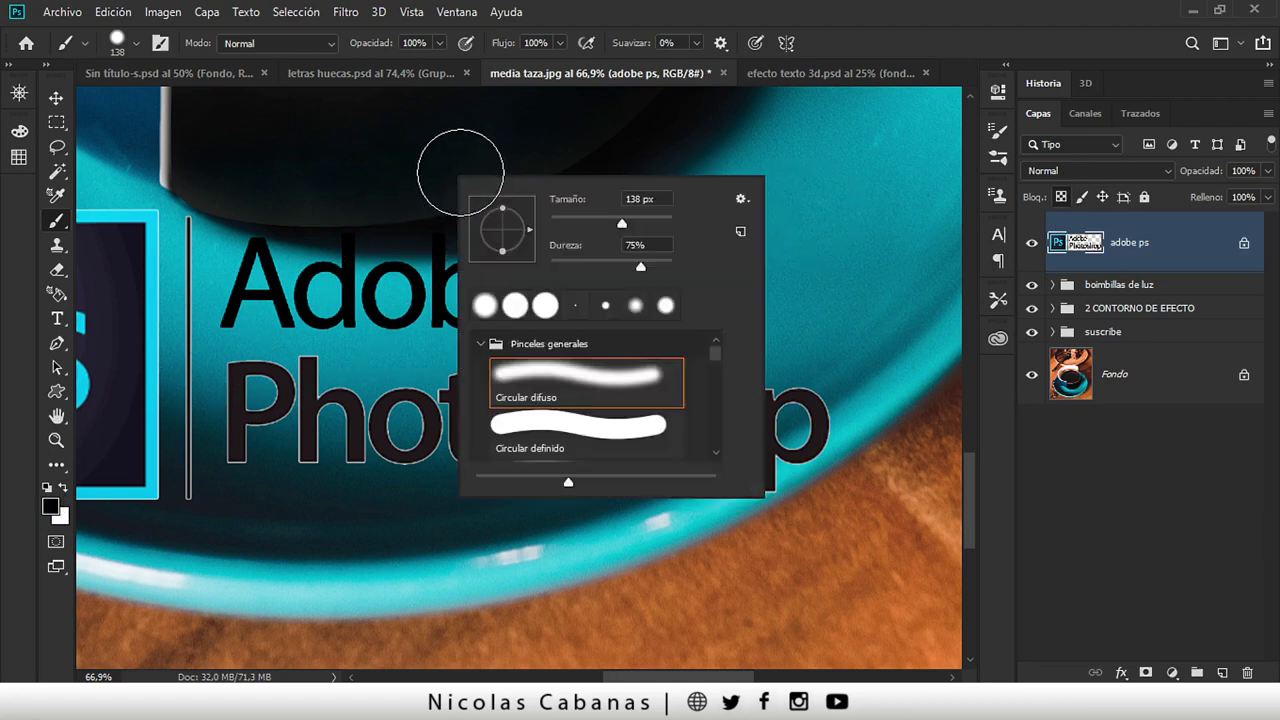
left_click(541, 427)
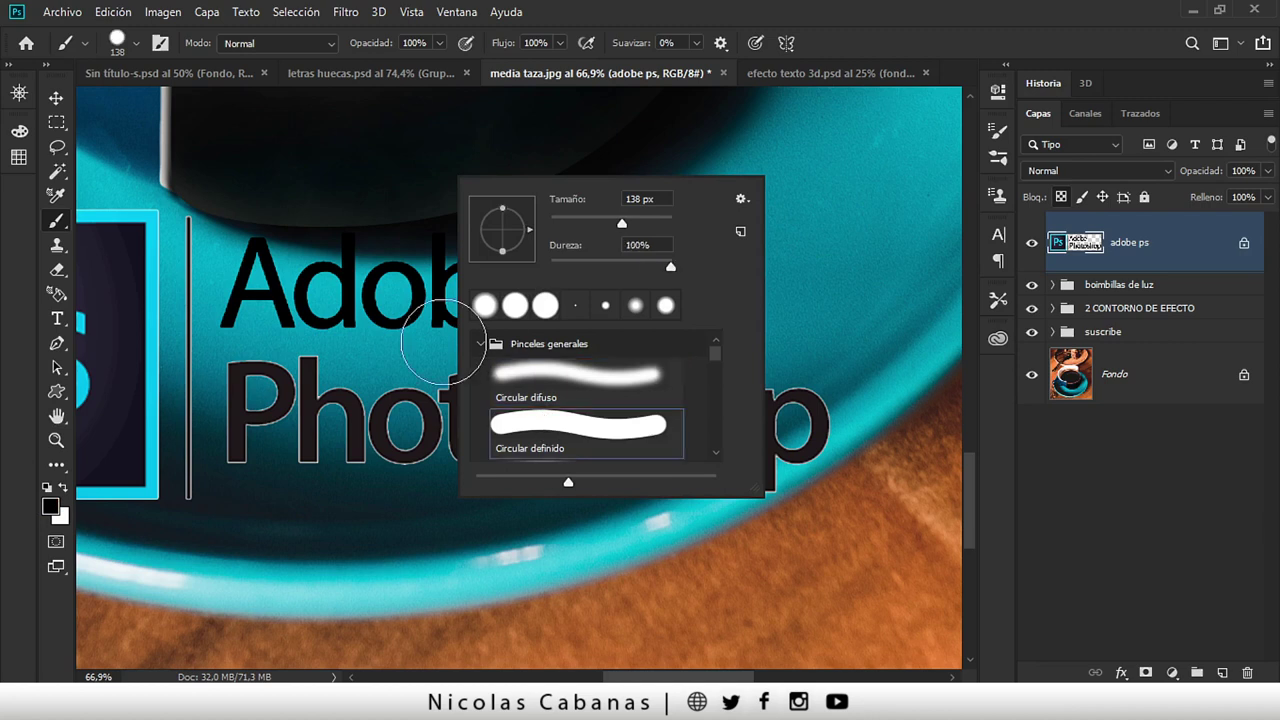
left_click(1095, 501)
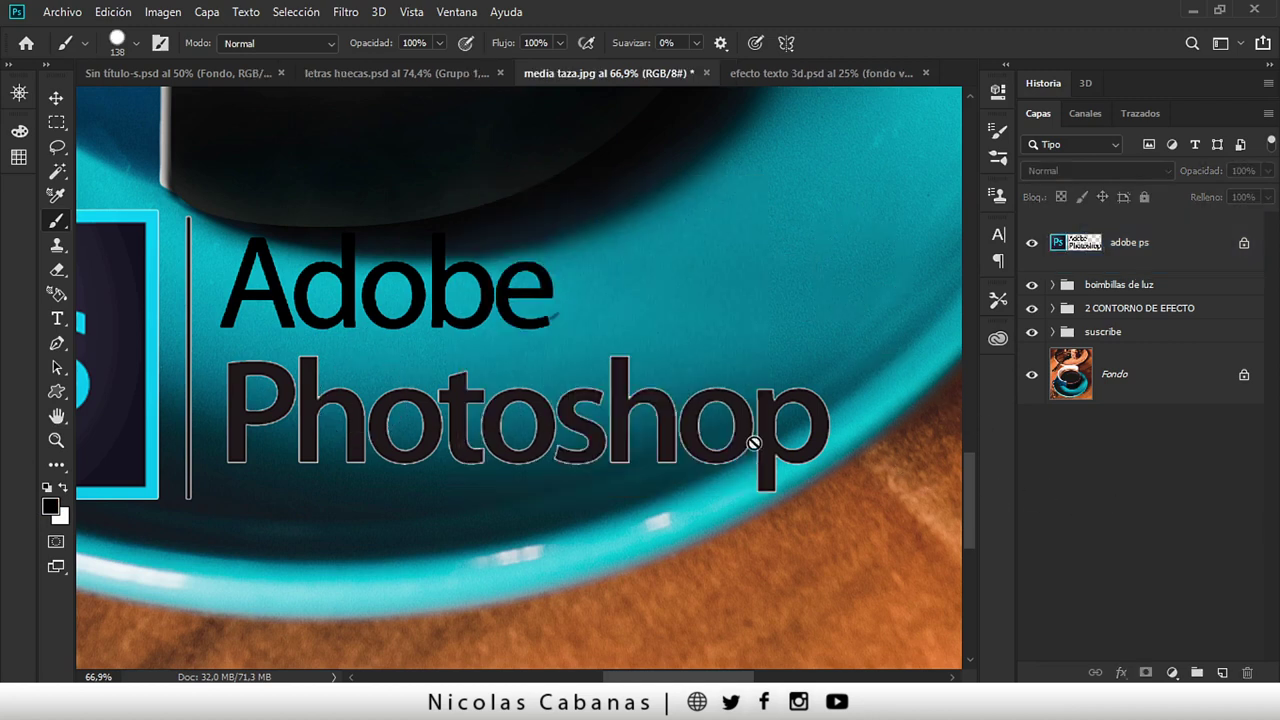
left_click(1107, 256)
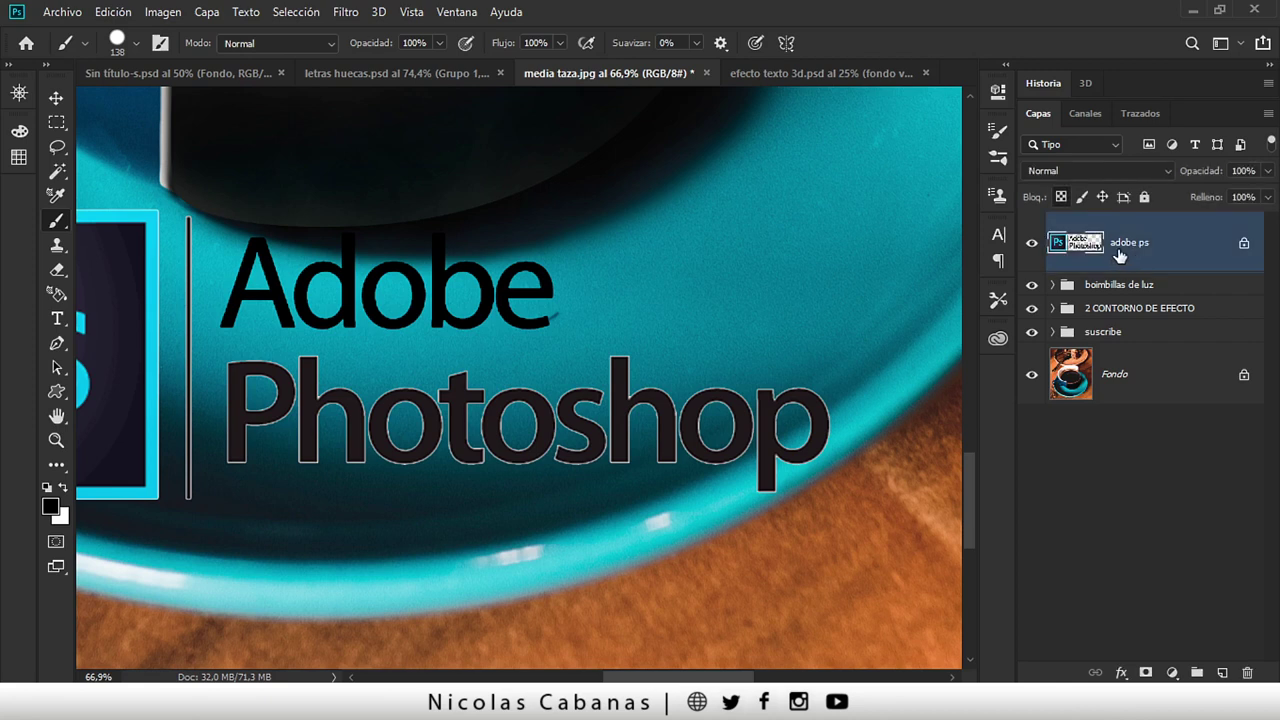
mouse_move(823, 349)
left_mouse_down()
mouse_move(828, 424)
mouse_move(814, 380)
mouse_move(654, 371)
mouse_move(510, 420)
mouse_move(472, 463)
mouse_move(443, 423)
mouse_move(400, 425)
mouse_move(243, 371)
mouse_move(266, 443)
mouse_move(441, 457)
left_mouse_up()
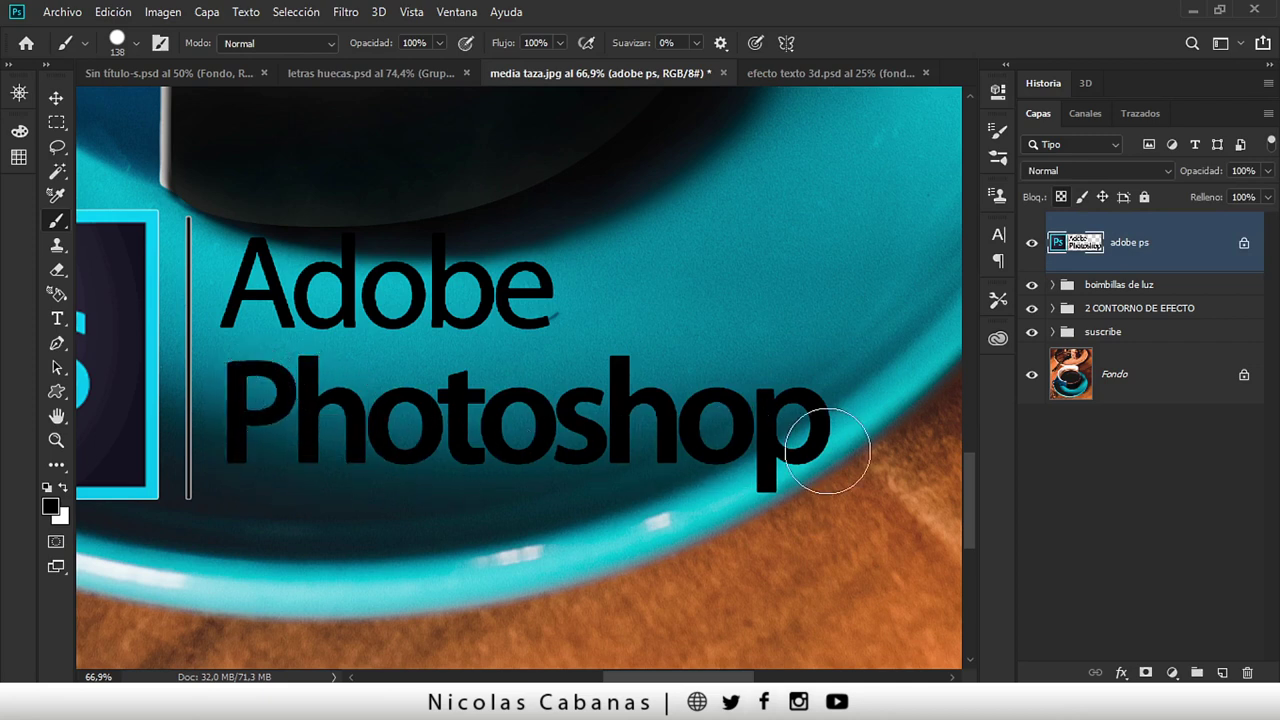
key("z")
mouse_move(852, 440)
left_mouse_down()
mouse_move(885, 442)
mouse_move(822, 461)
left_mouse_up()
left_click_drag(263, 366, 406, 344)
key("b")
key("bracketleft")
key("bracketleft")
key("bracketleft")
key("z")
mouse_move(432, 555)
left_mouse_down()
mouse_move(578, 432)
mouse_move(397, 150)
left_mouse_up()
left_click(388, 74)
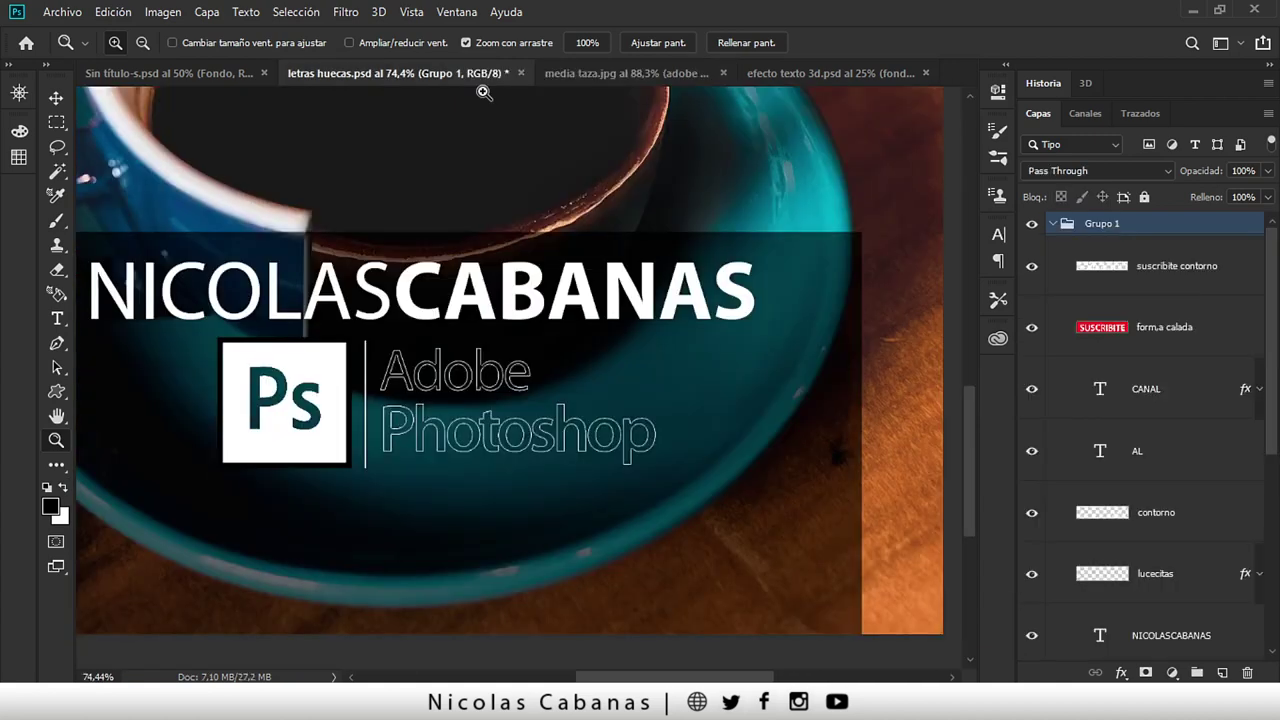
mouse_move(490, 405)
left_mouse_down()
mouse_move(508, 407)
mouse_move(463, 377)
left_mouse_up()
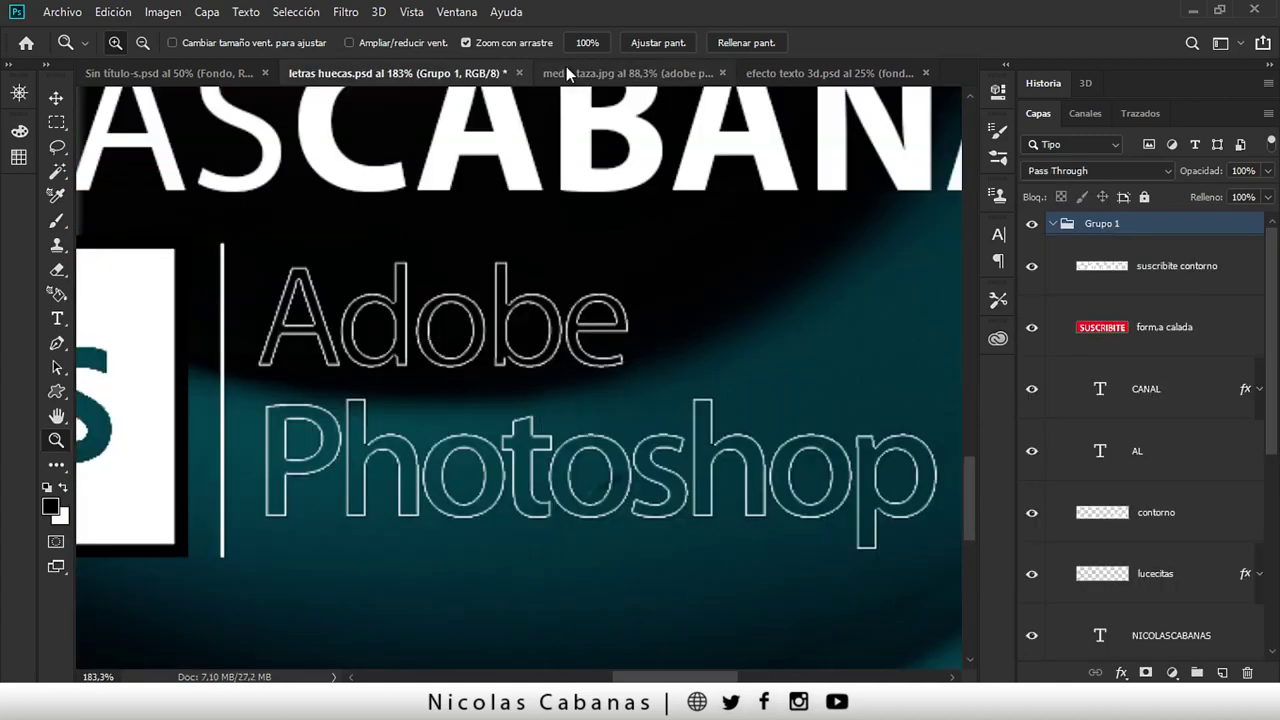
left_click(600, 73)
left_click_drag(613, 434, 479, 421)
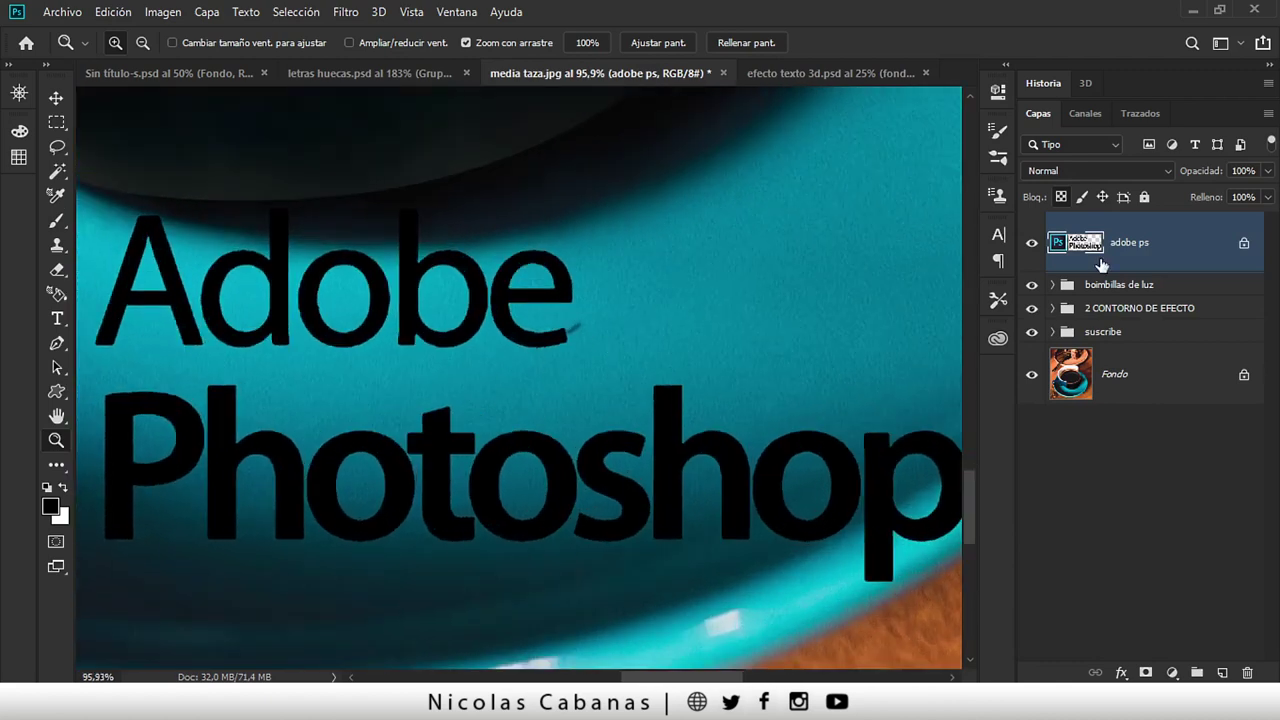
mouse_move(494, 284)
left_mouse_down()
mouse_move(651, 263)
mouse_move(543, 273)
mouse_move(632, 245)
left_mouse_up()
left_click(357, 73)
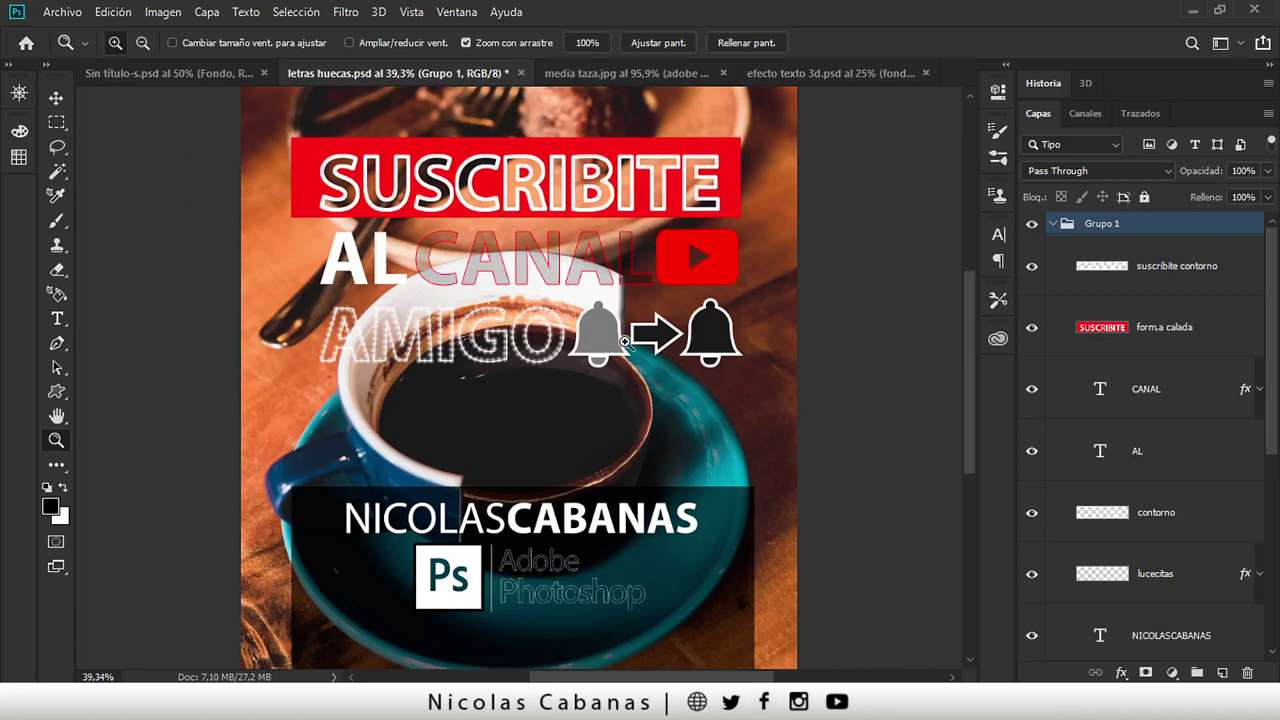
left_click(669, 73)
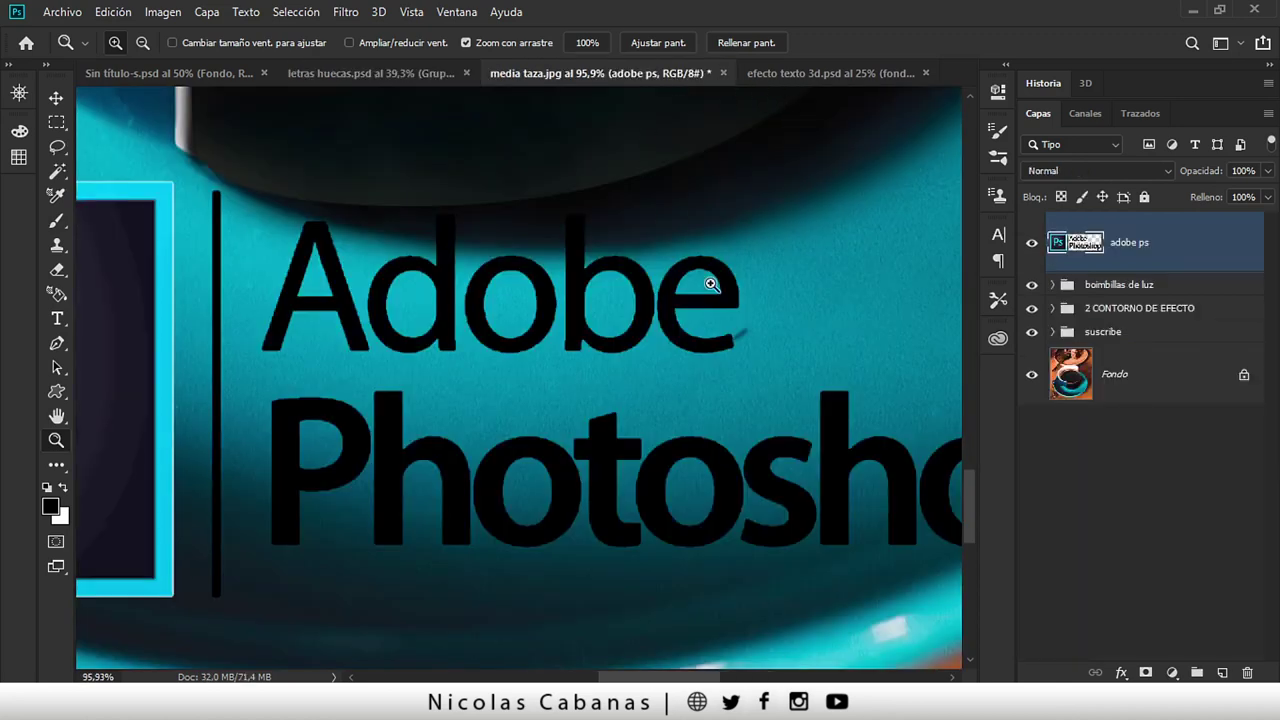
left_click_drag(652, 288, 385, 232)
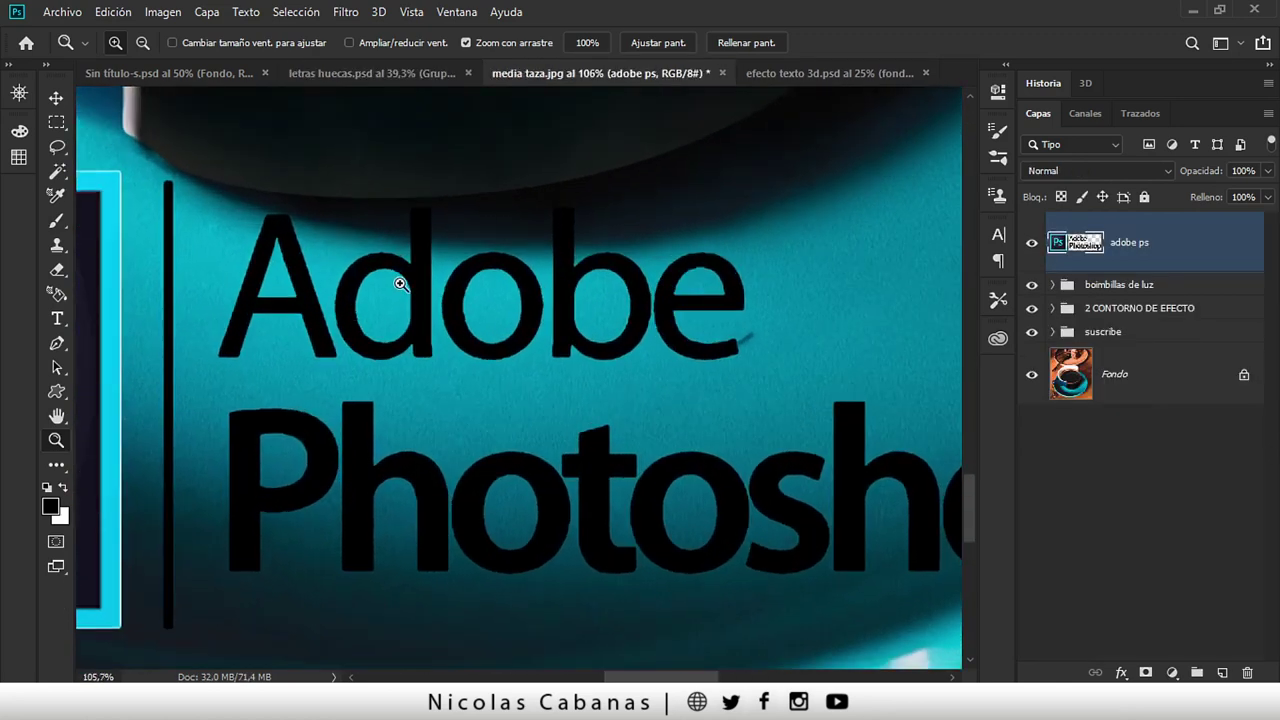
left_click_drag(336, 294, 437, 337)
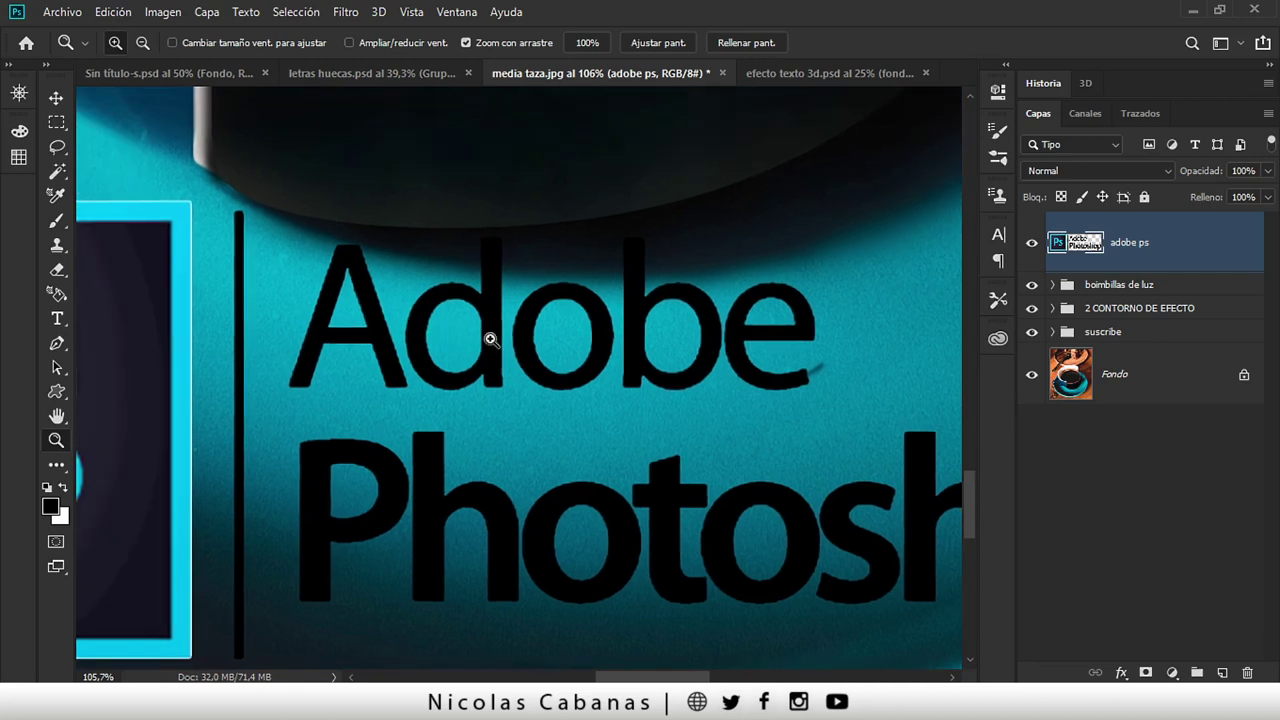
left_click_drag(573, 384, 505, 386)
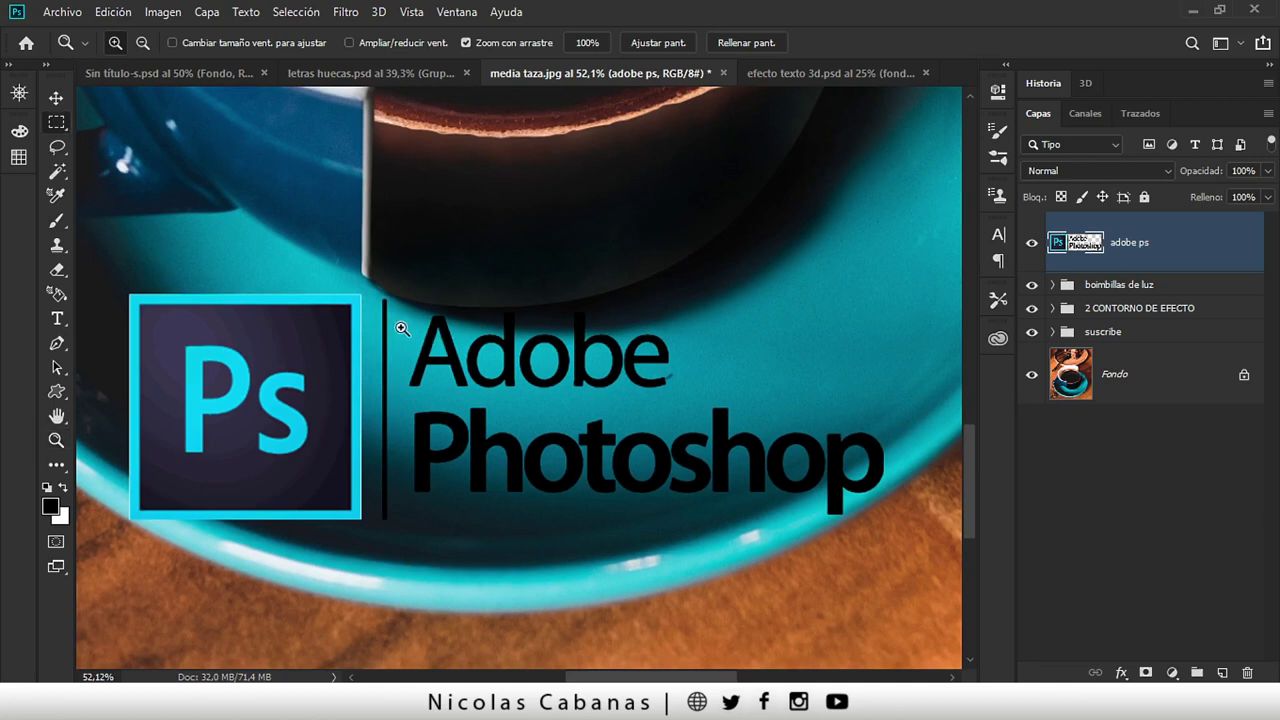
- Marquee-select Adobe and cut it onto its own layer with Capa vía cortar
key("m")
left_click_drag(401, 291, 707, 395)
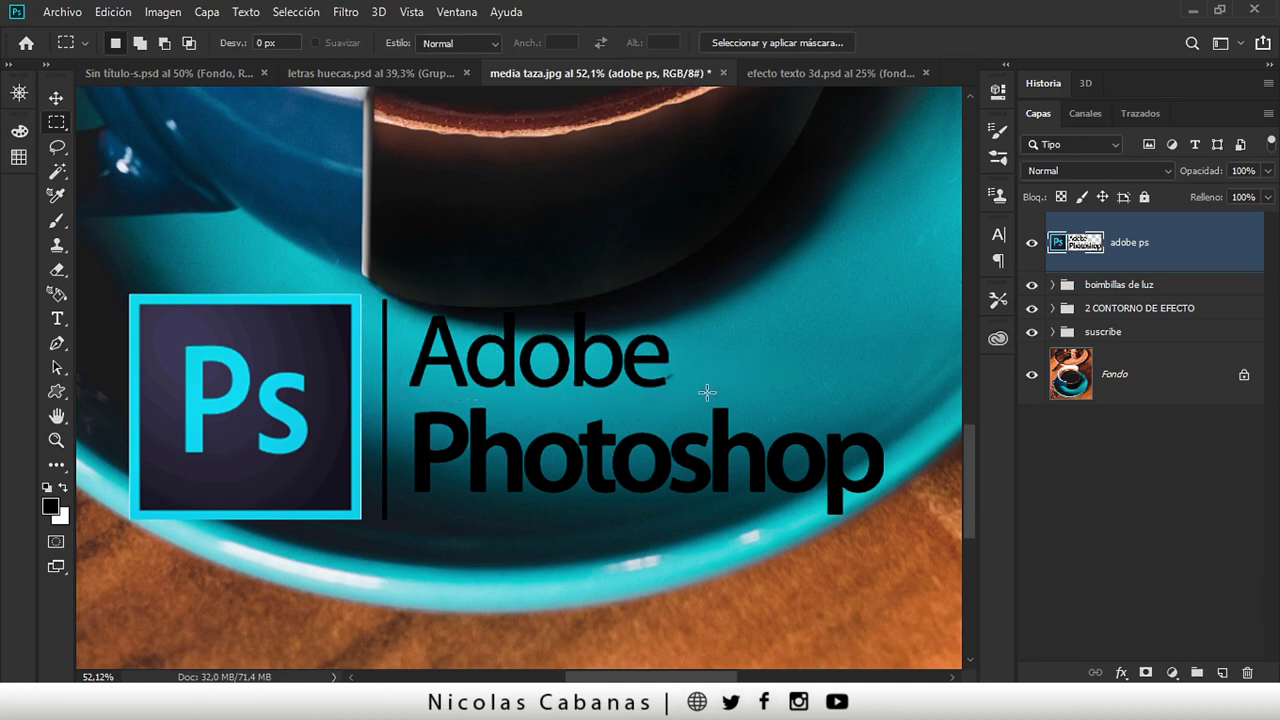
key("ctrl+j")
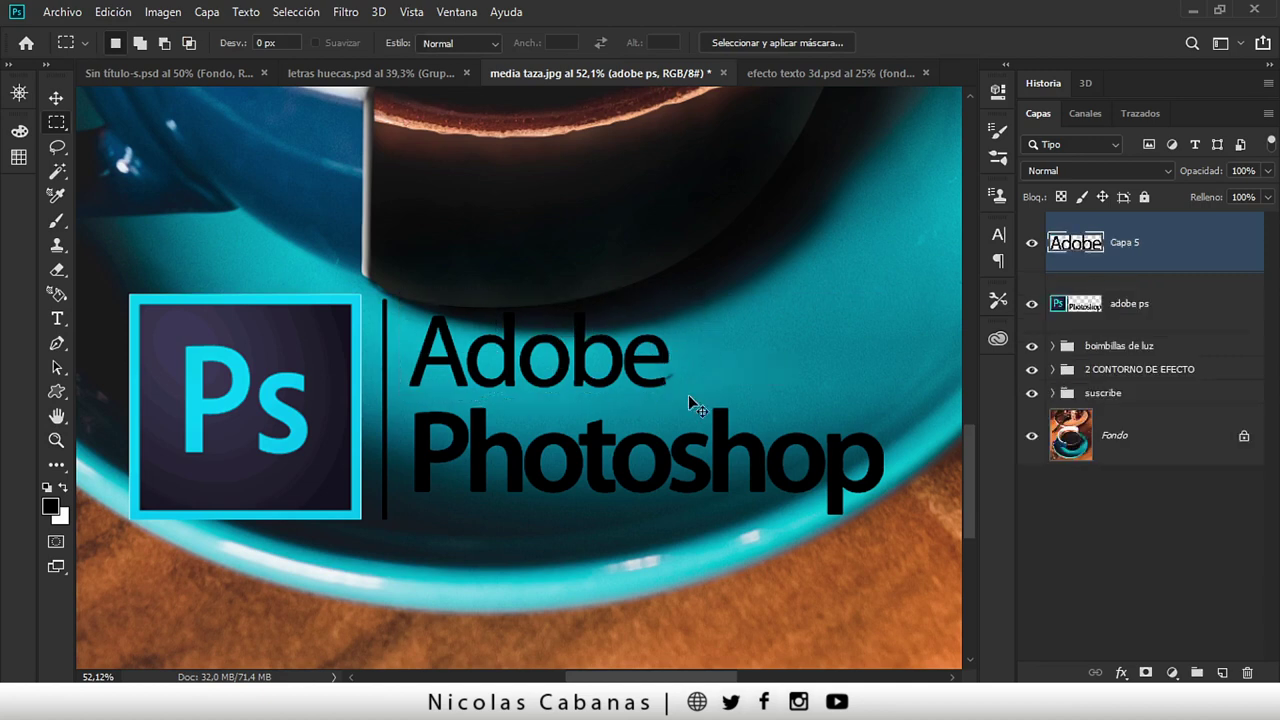
key("ctrl+z")
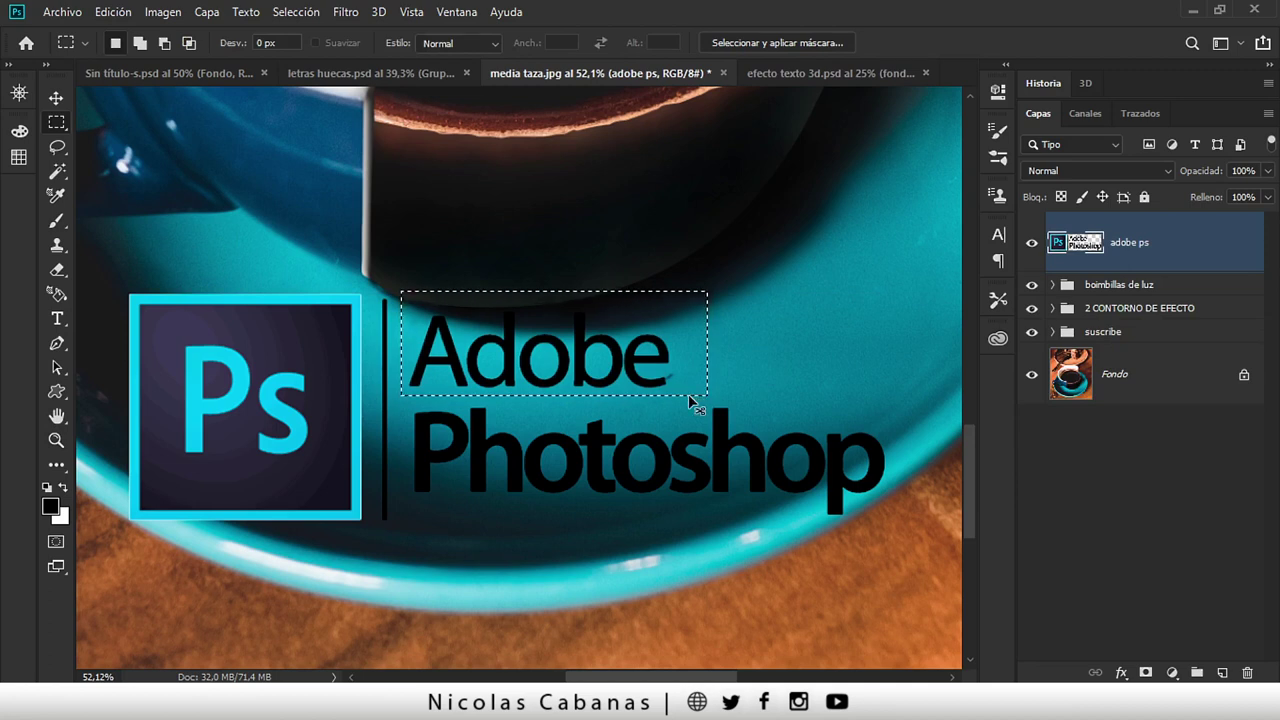
key("ctrl+j")
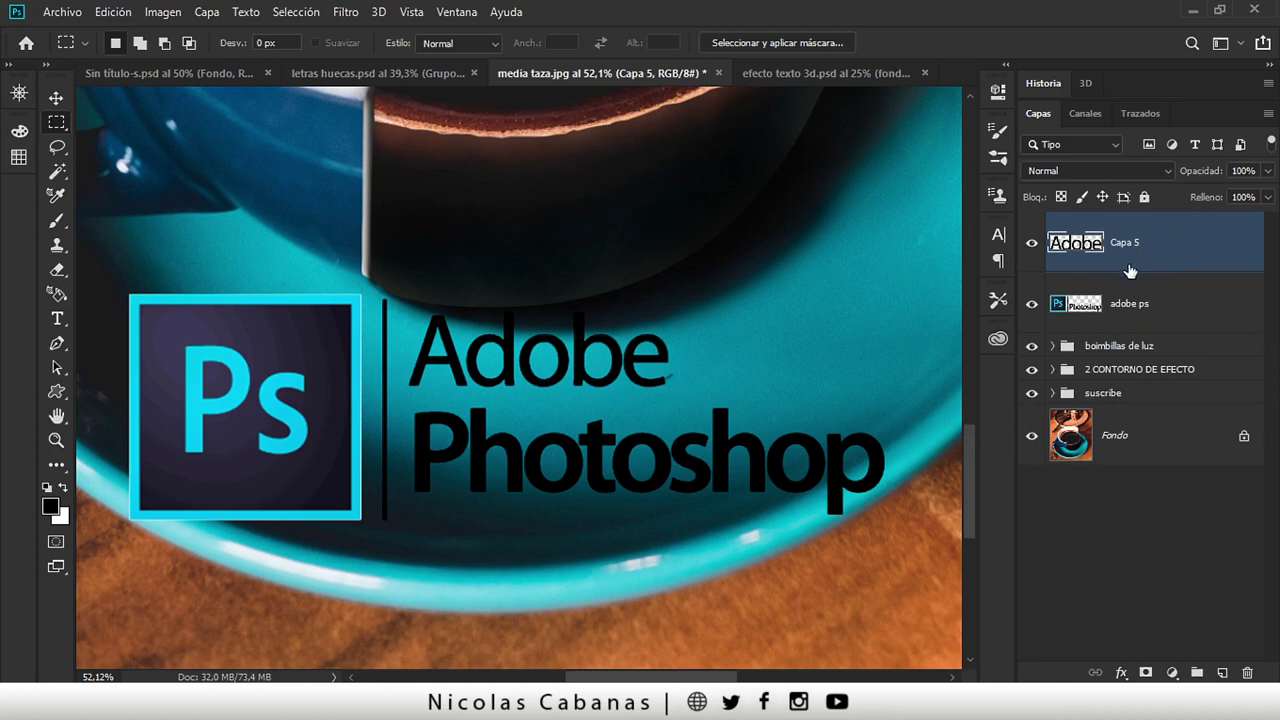
key("v")
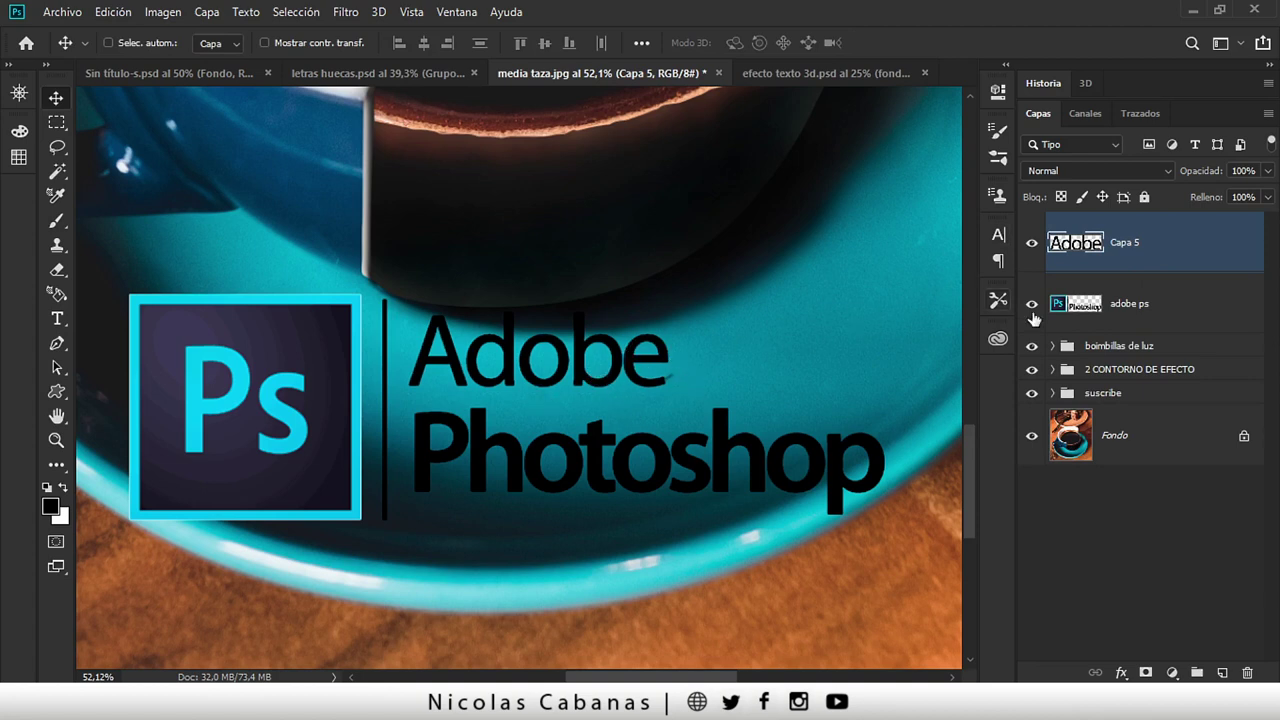
key("ctrl+z")
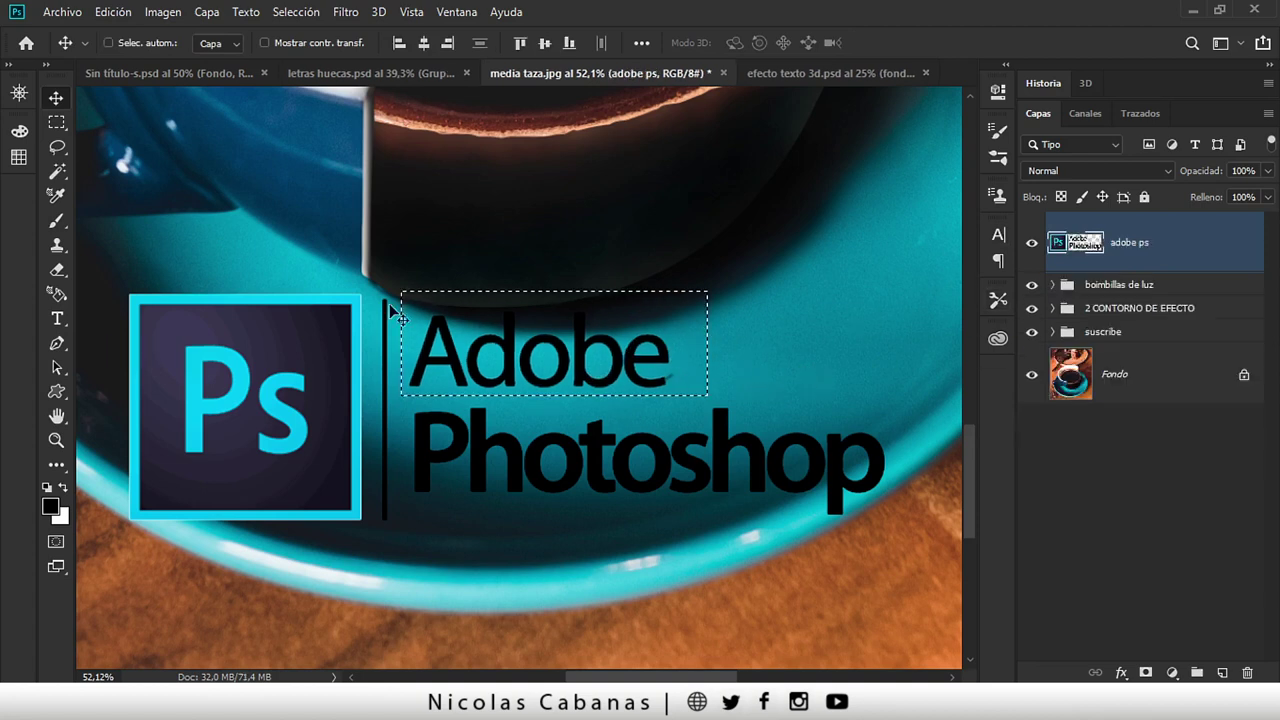
left_click(206, 12)
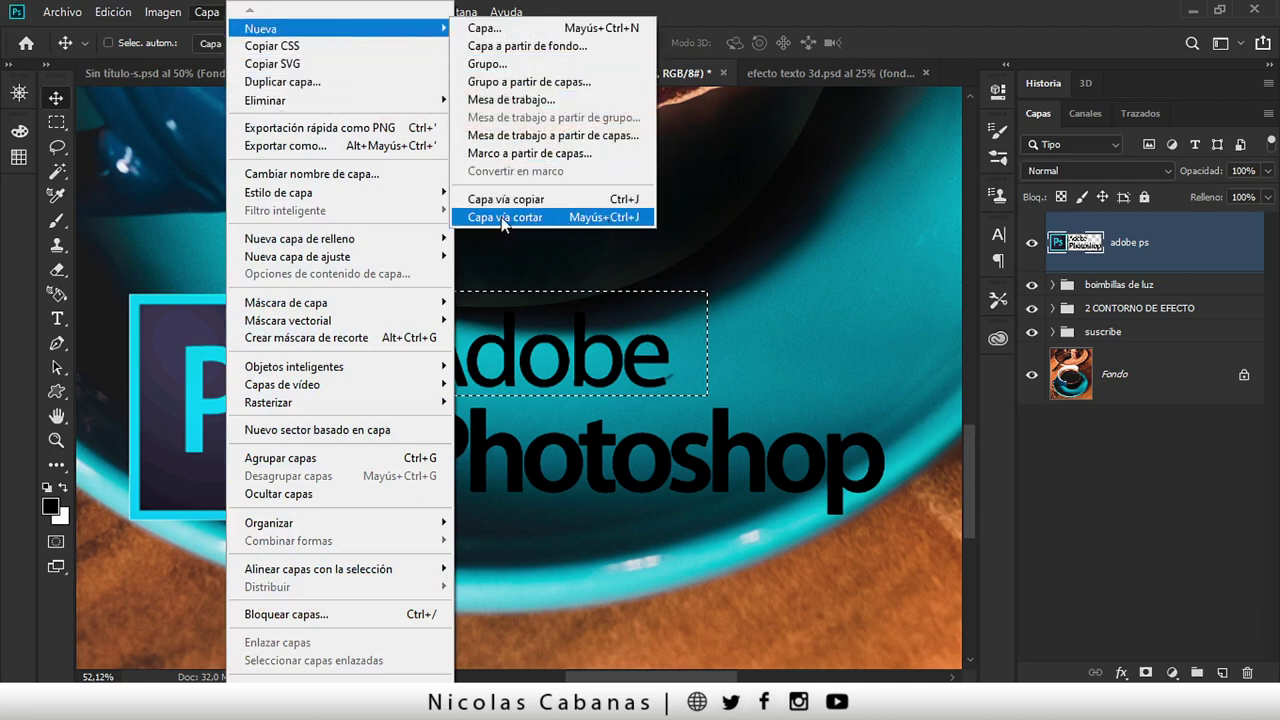
mouse_move(300, 28)
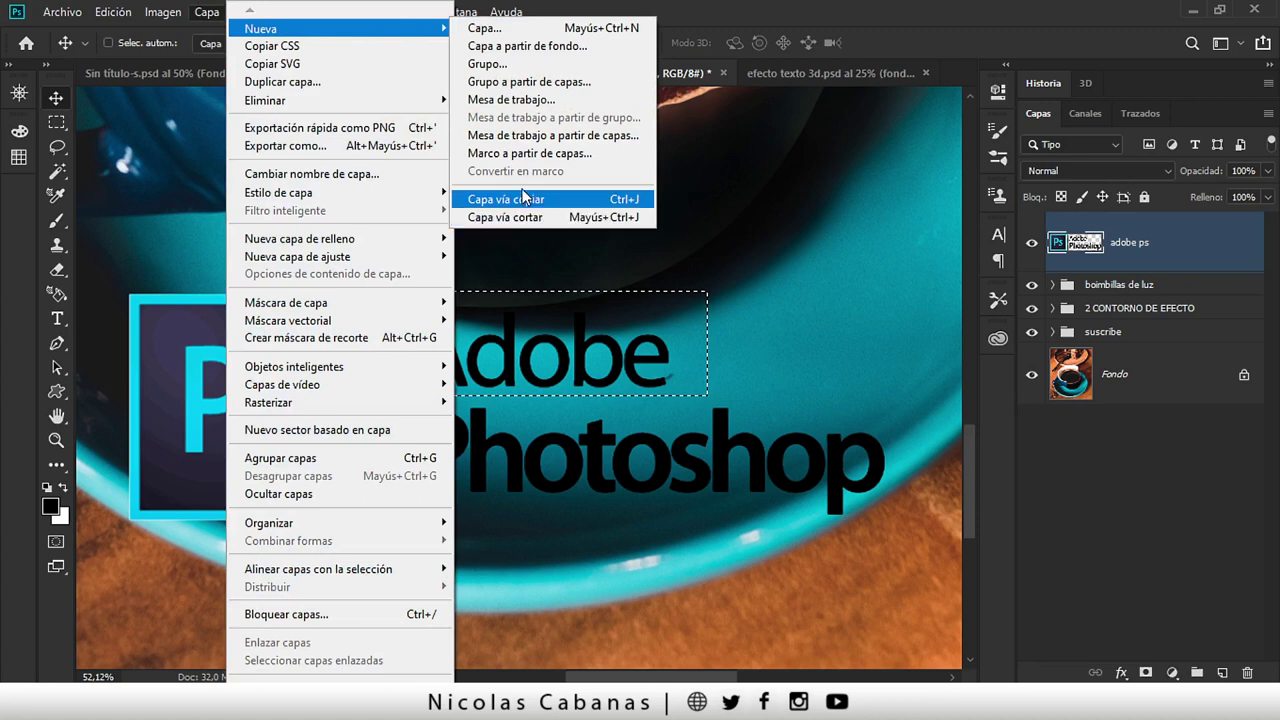
left_click(207, 12)
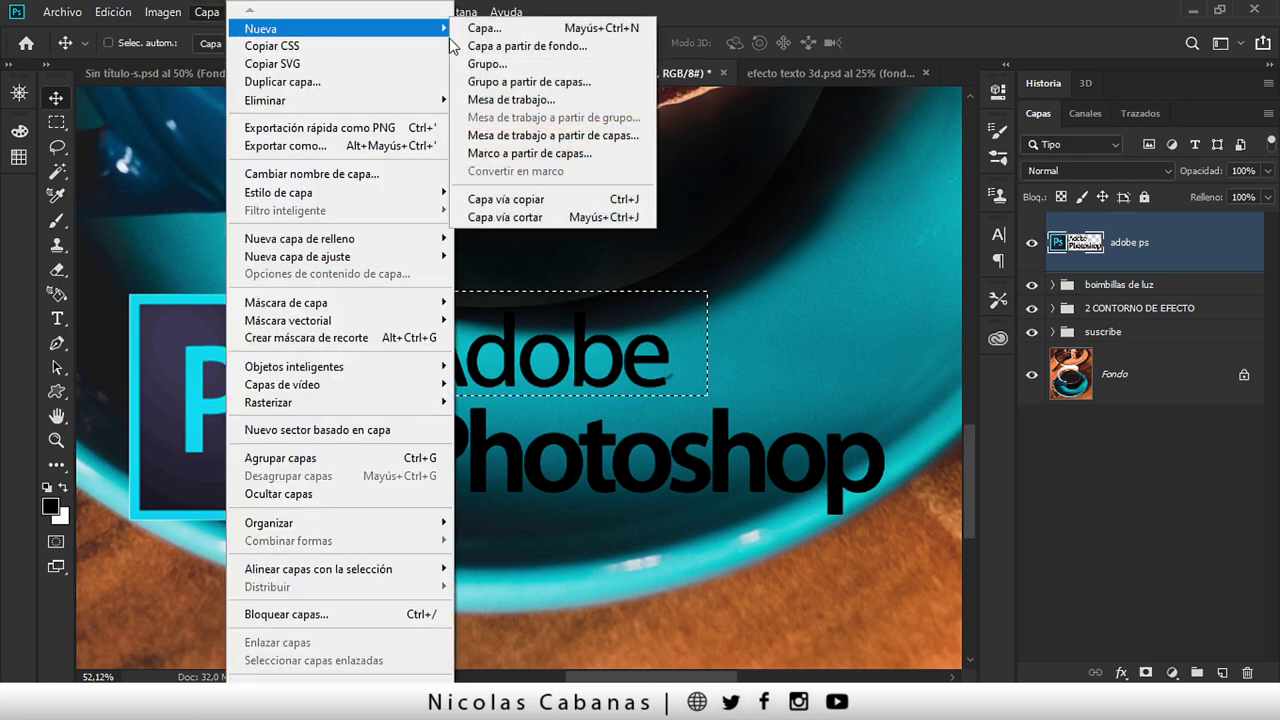
left_click(622, 219)
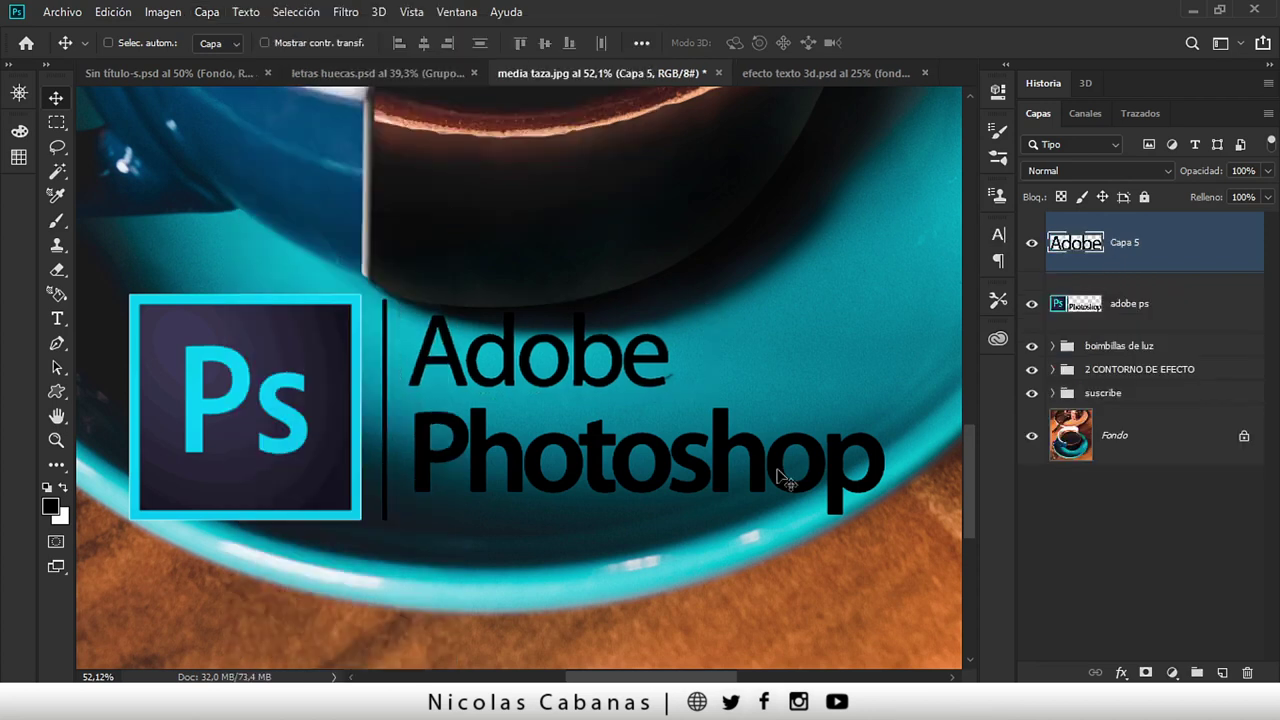
- Cut Photoshop onto its own layer and load Capa 5's Adobe letters as a selection
left_click(1090, 304)
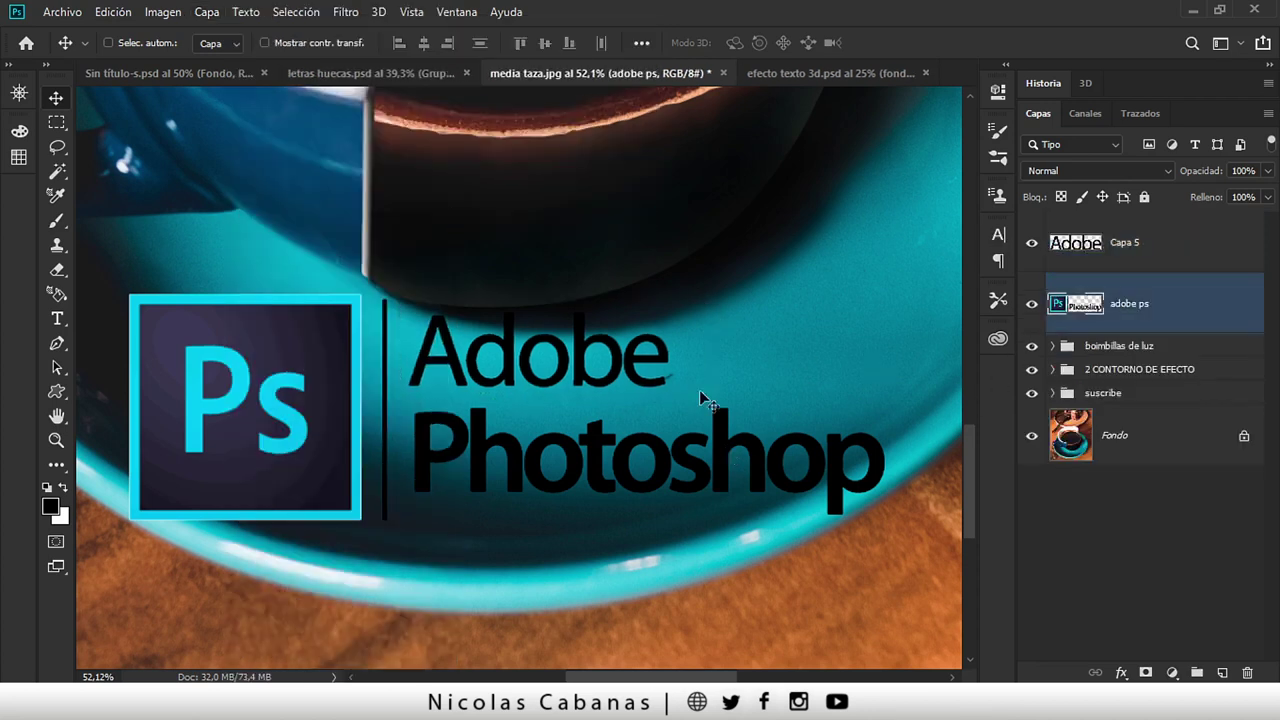
left_click(57, 122)
left_click_drag(408, 398, 905, 532)
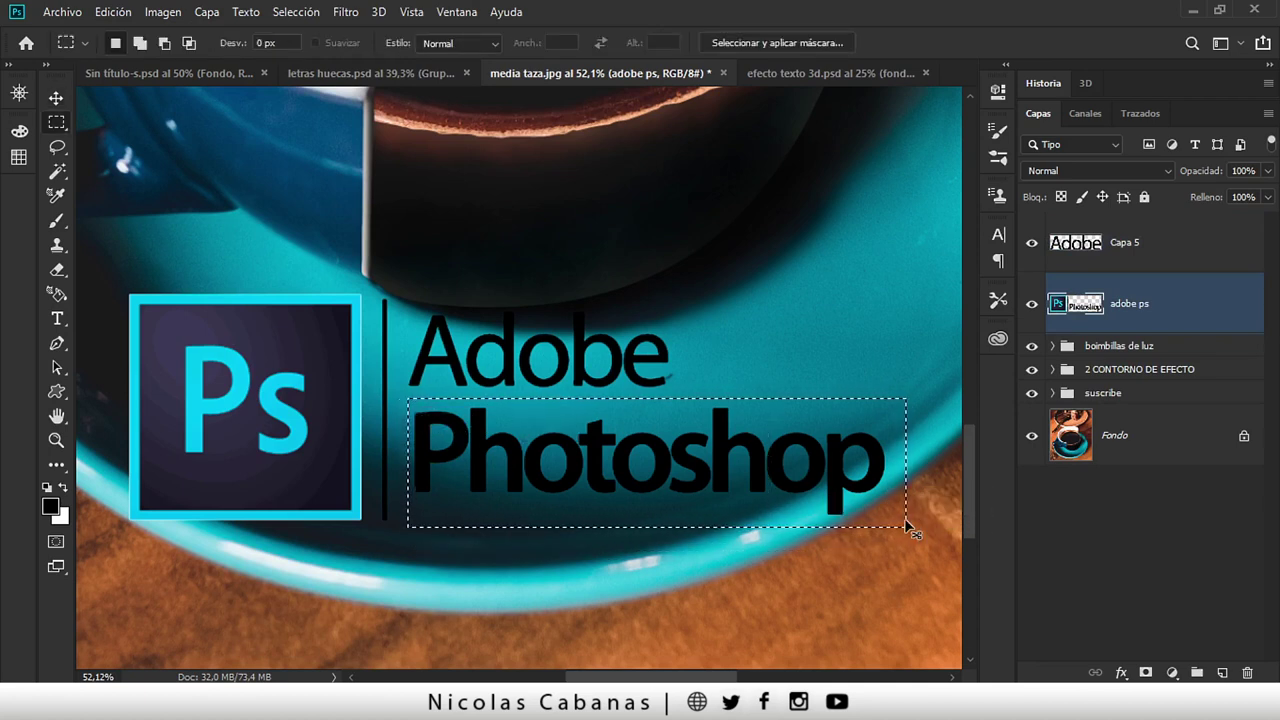
key("ctrl+shift+j")
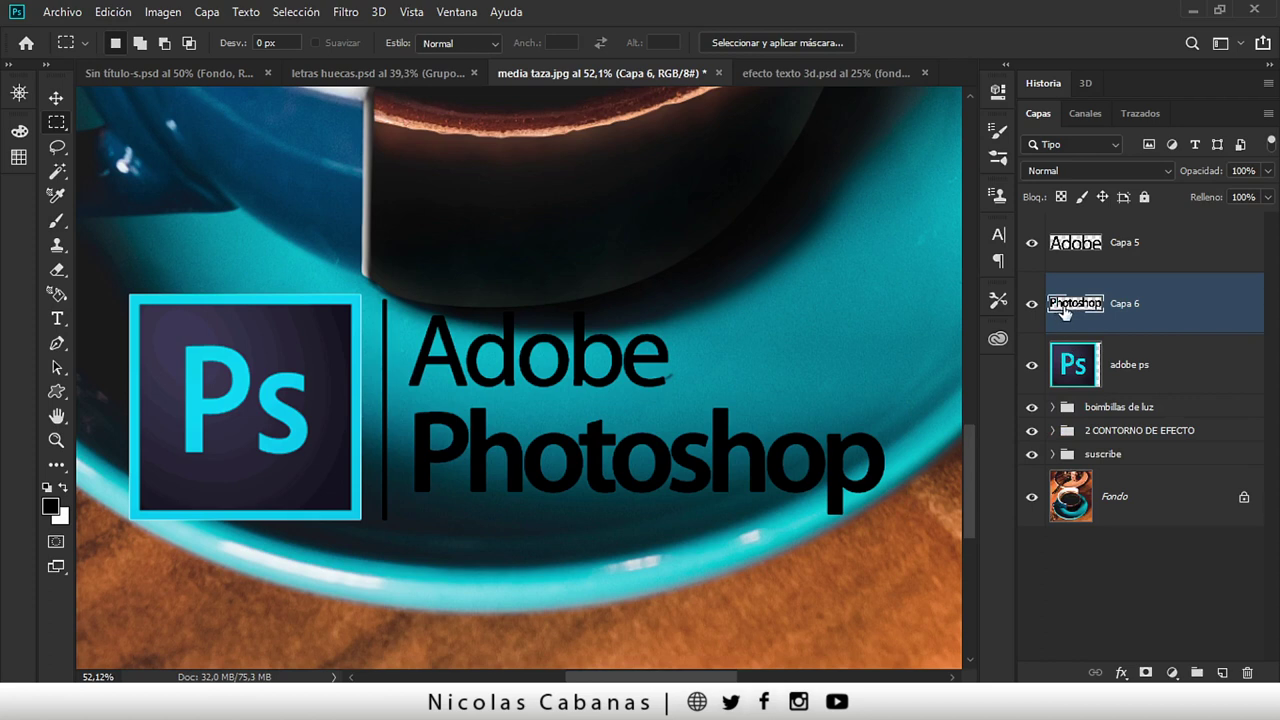
left_click(1121, 242)
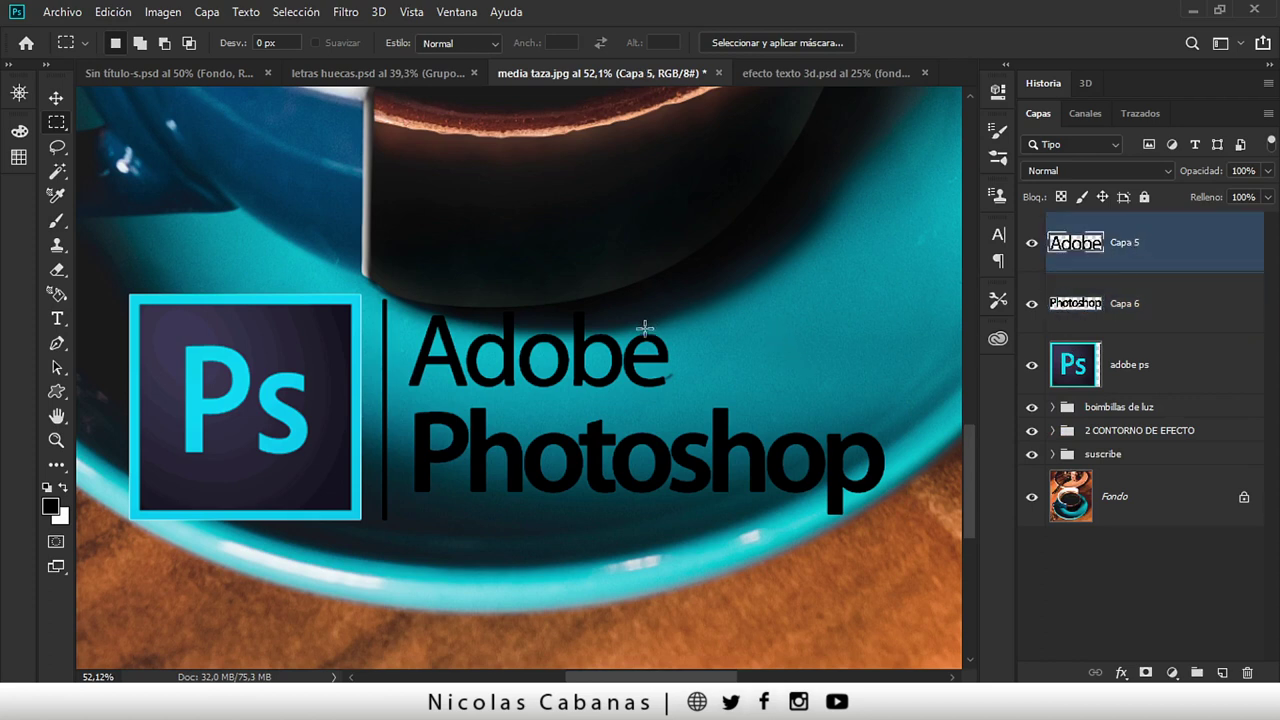
key("z")
left_click_drag(555, 330, 637, 314)
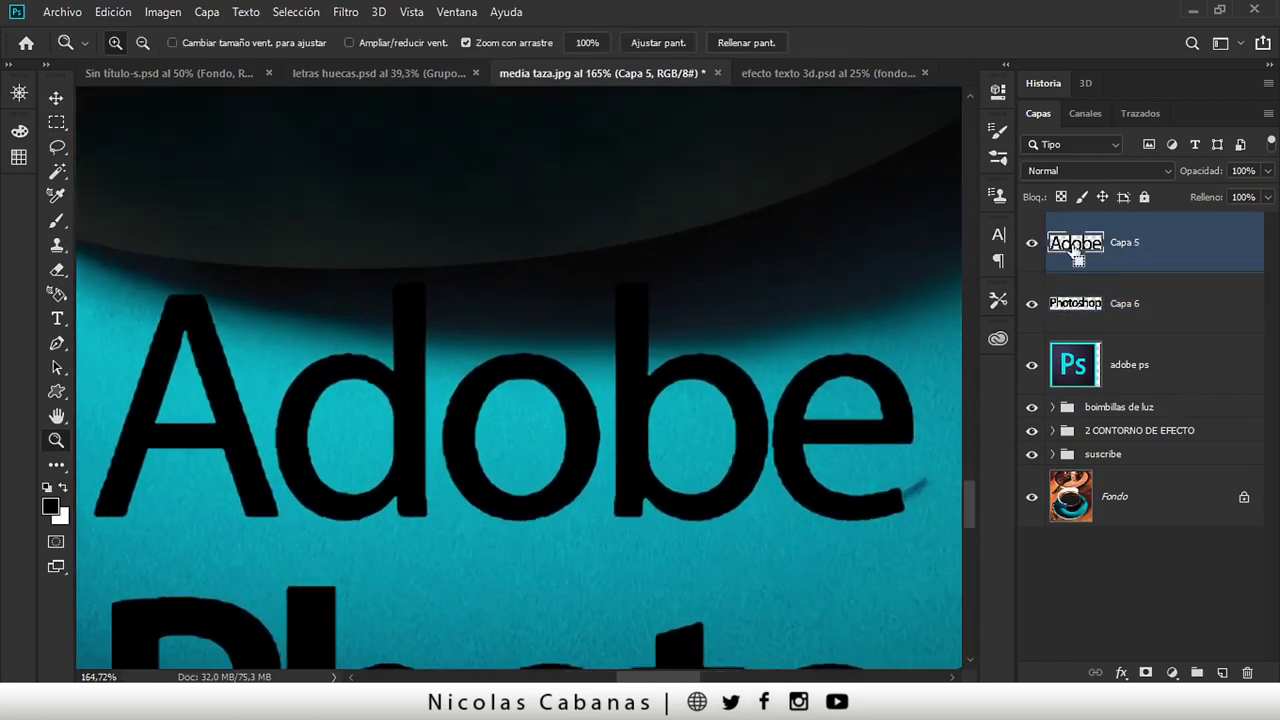
left_click(1077, 252, "ctrl")
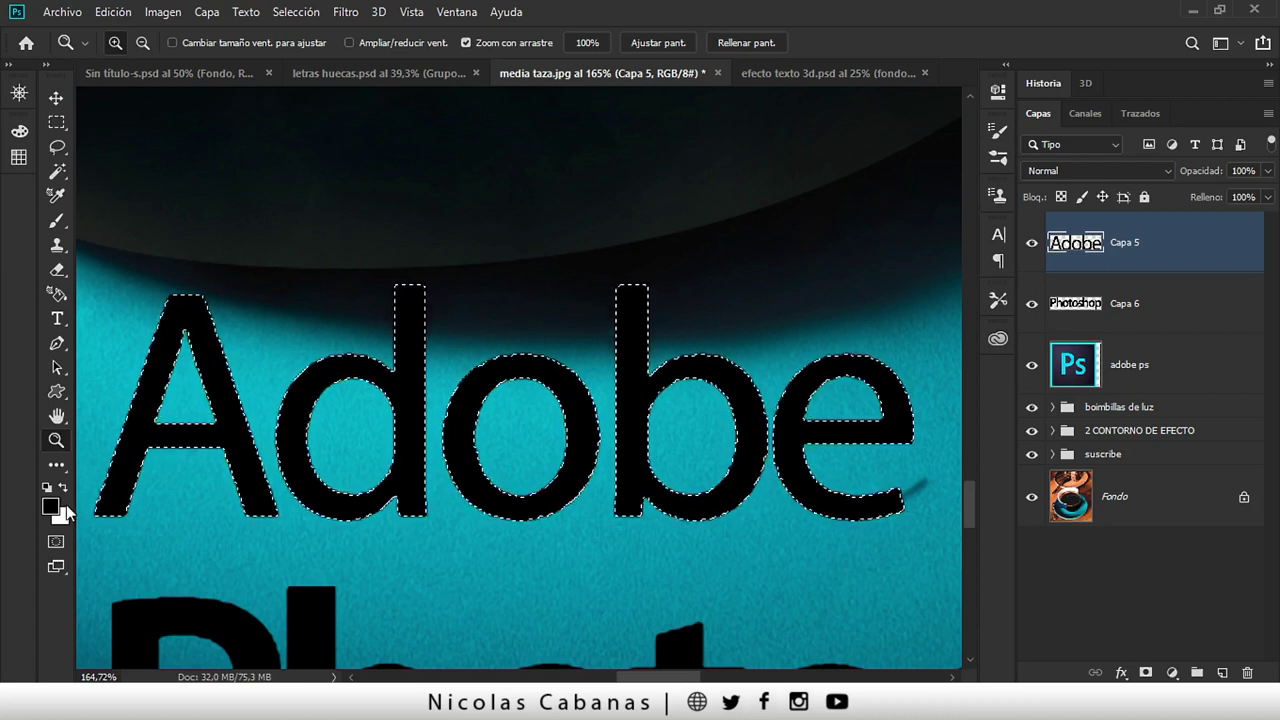
- Check the Adobe letter selection in Quick Mask and reframe the word
left_click(56, 540)
mouse_move(228, 495)
left_mouse_down()
mouse_move(267, 475)
mouse_move(200, 486)
mouse_move(353, 500)
mouse_move(186, 501)
left_mouse_up()
left_click(57, 541)
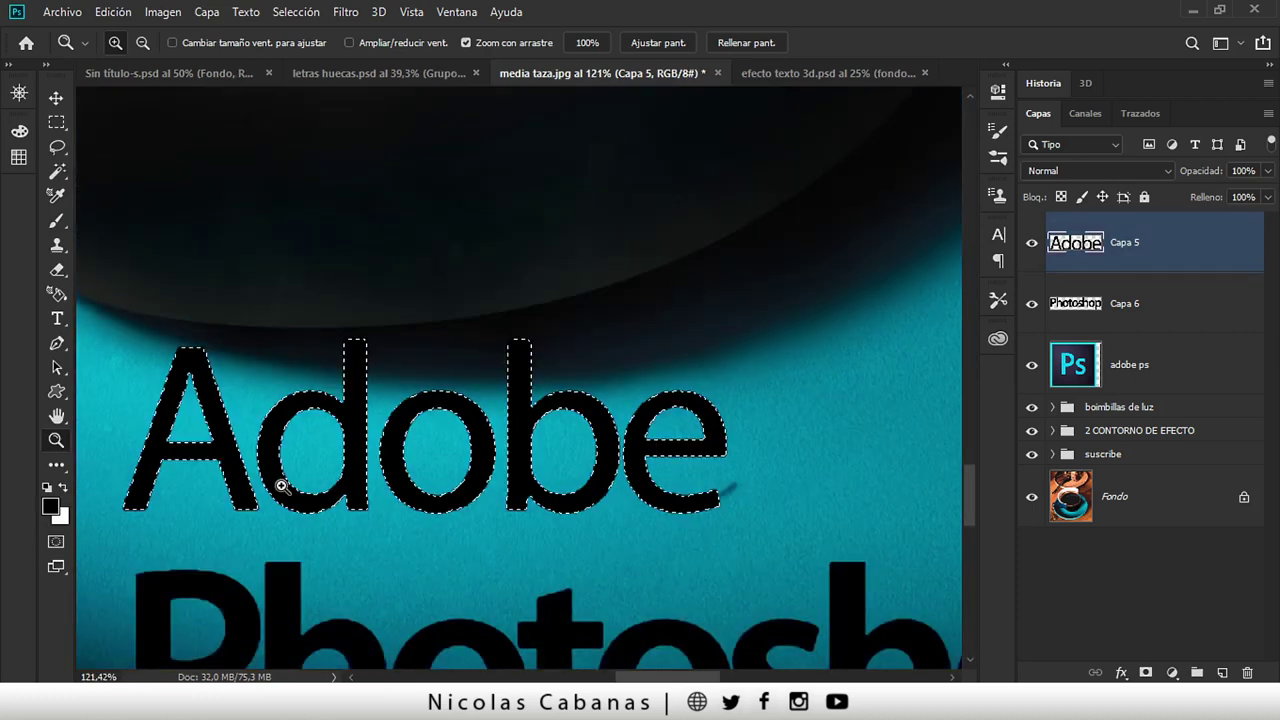
left_click_drag(277, 486, 539, 360)
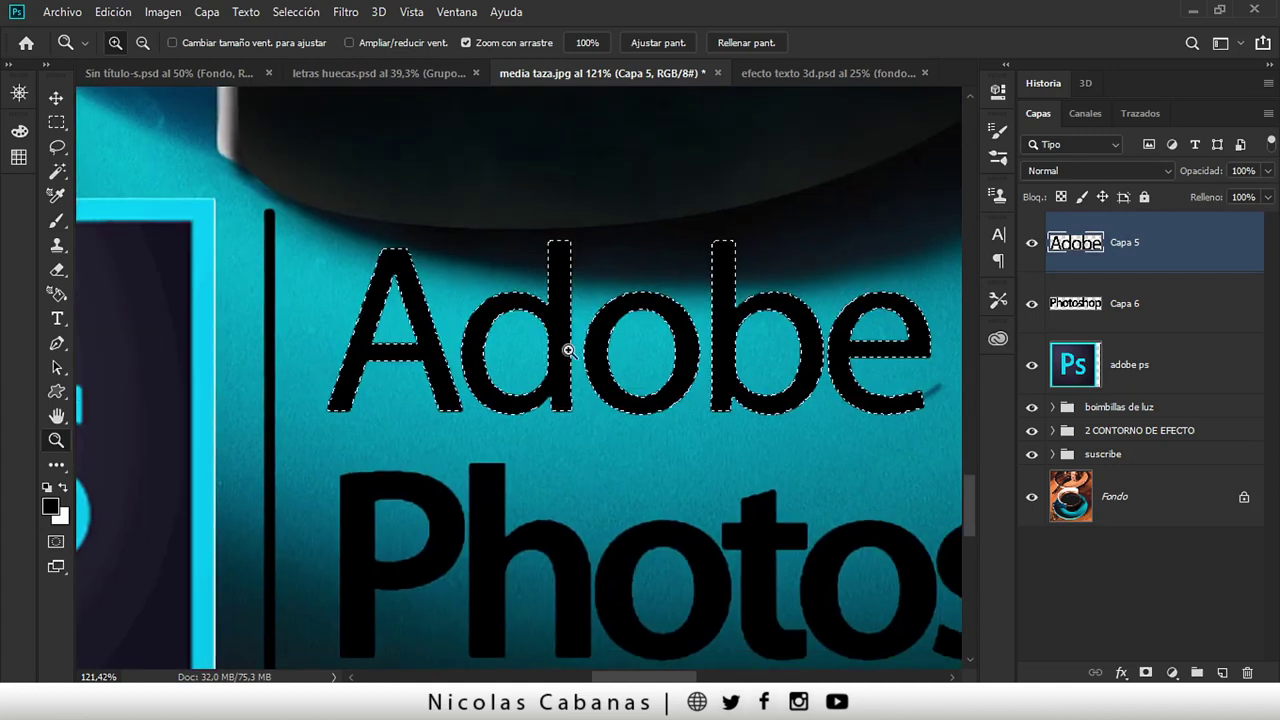
mouse_move(669, 349)
left_mouse_down()
mouse_move(606, 374)
mouse_move(552, 371)
left_mouse_up()
mouse_move(457, 323)
left_mouse_down()
mouse_move(514, 317)
mouse_move(500, 329)
left_mouse_up()
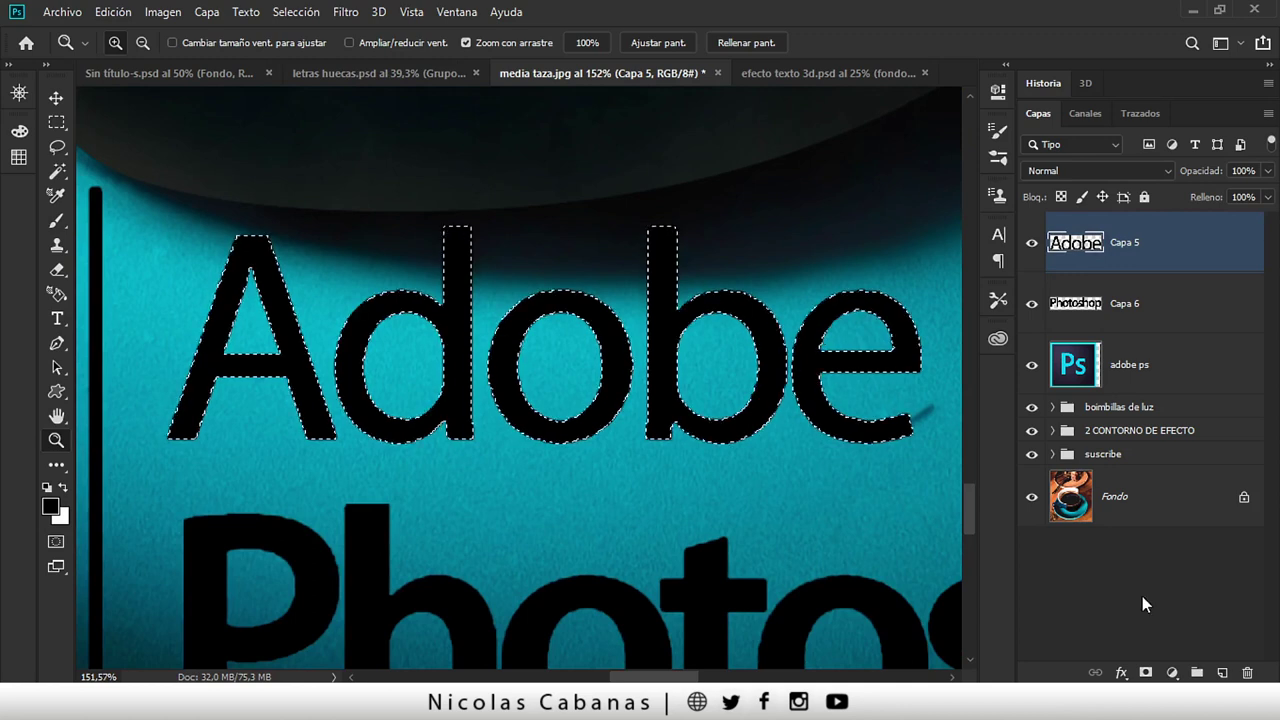
left_click_drag(456, 219, 480, 271)
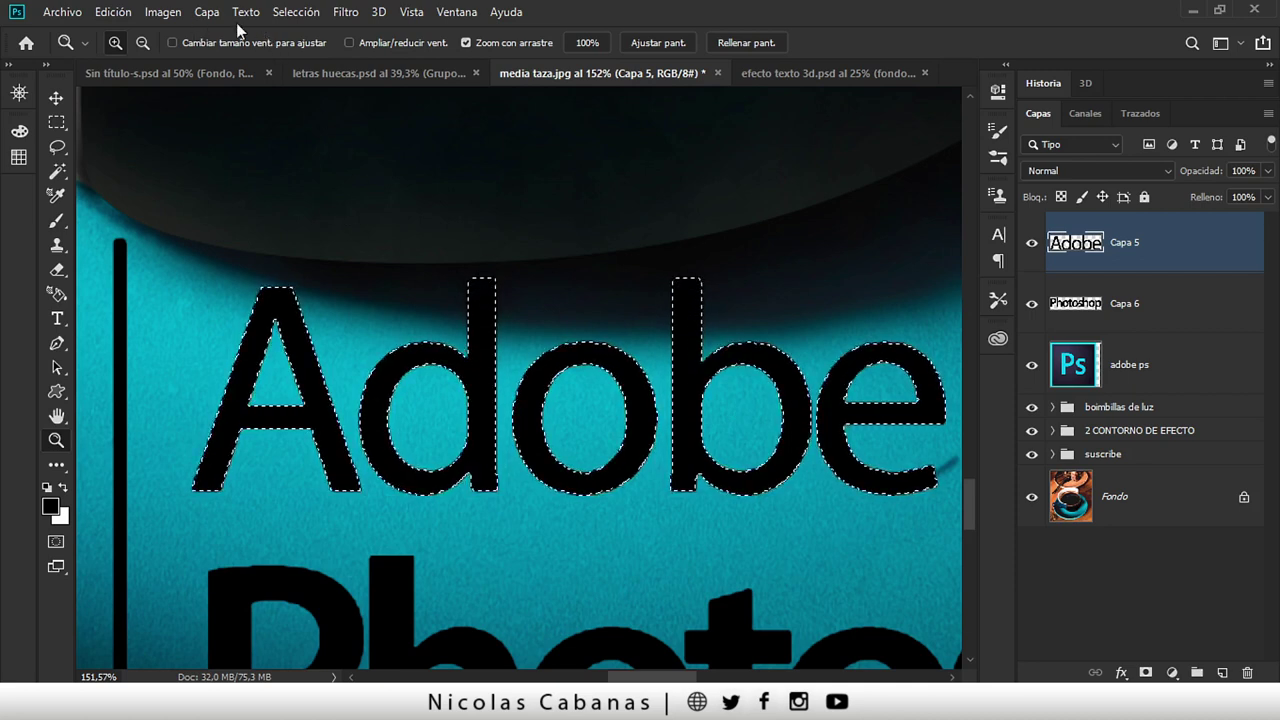
- Contract the selection 1 px and delete the letter fill, then undo it
left_click(304, 13)
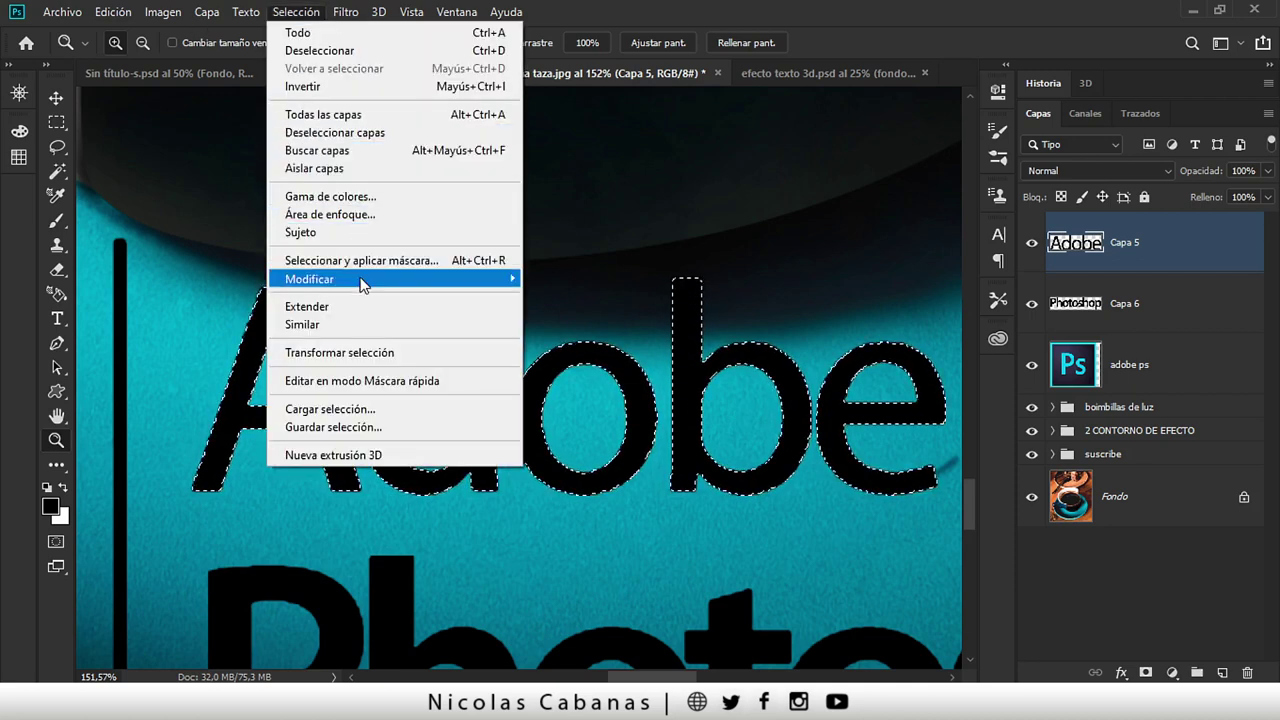
mouse_move(309, 279)
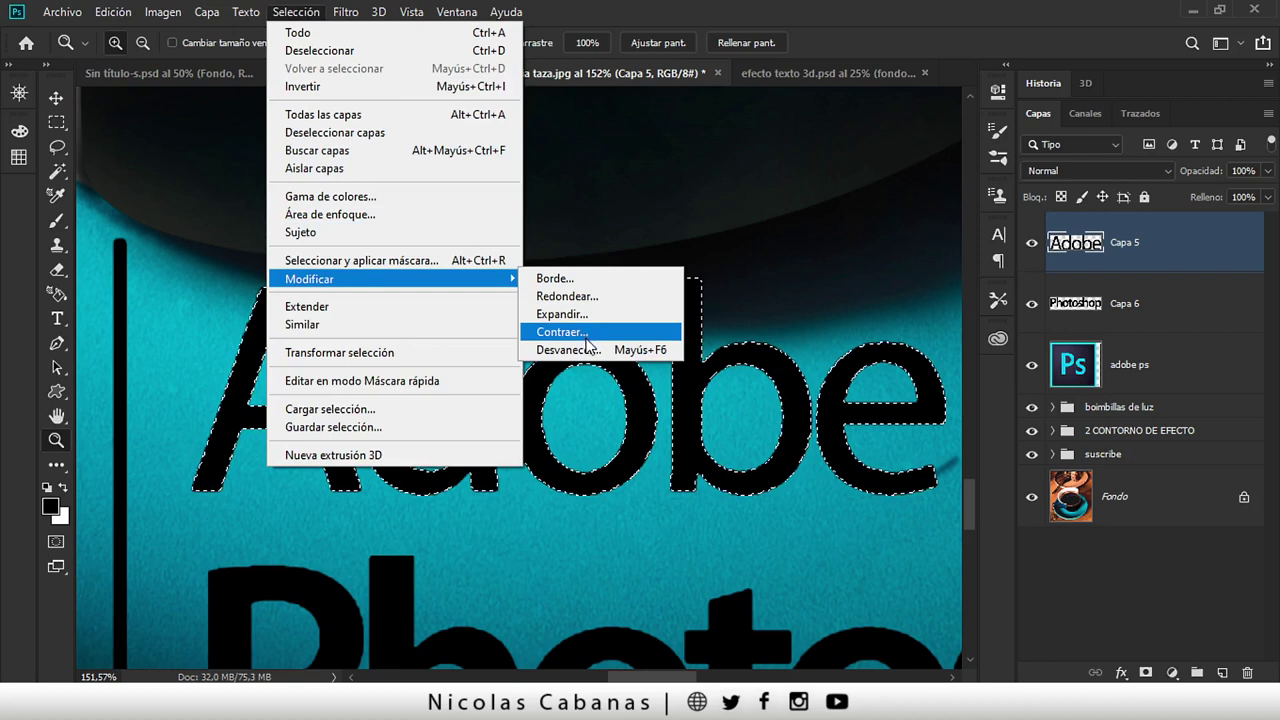
left_click(561, 331)
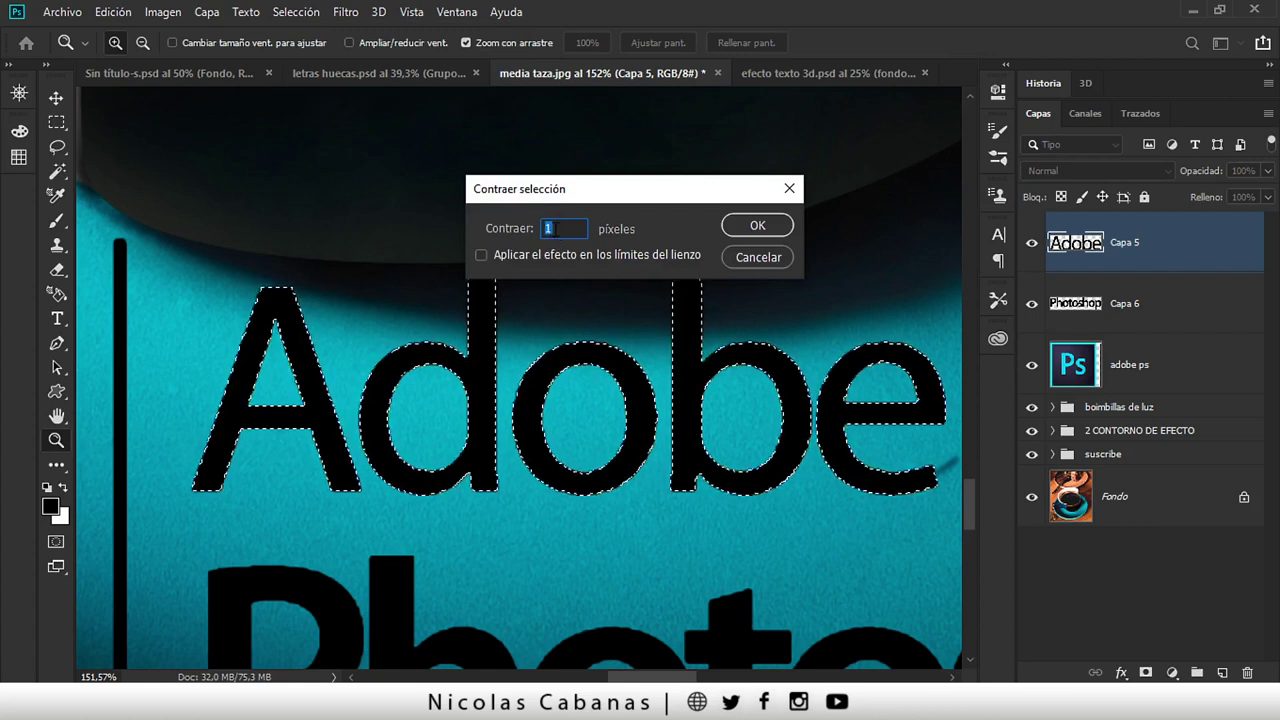
left_click(755, 227)
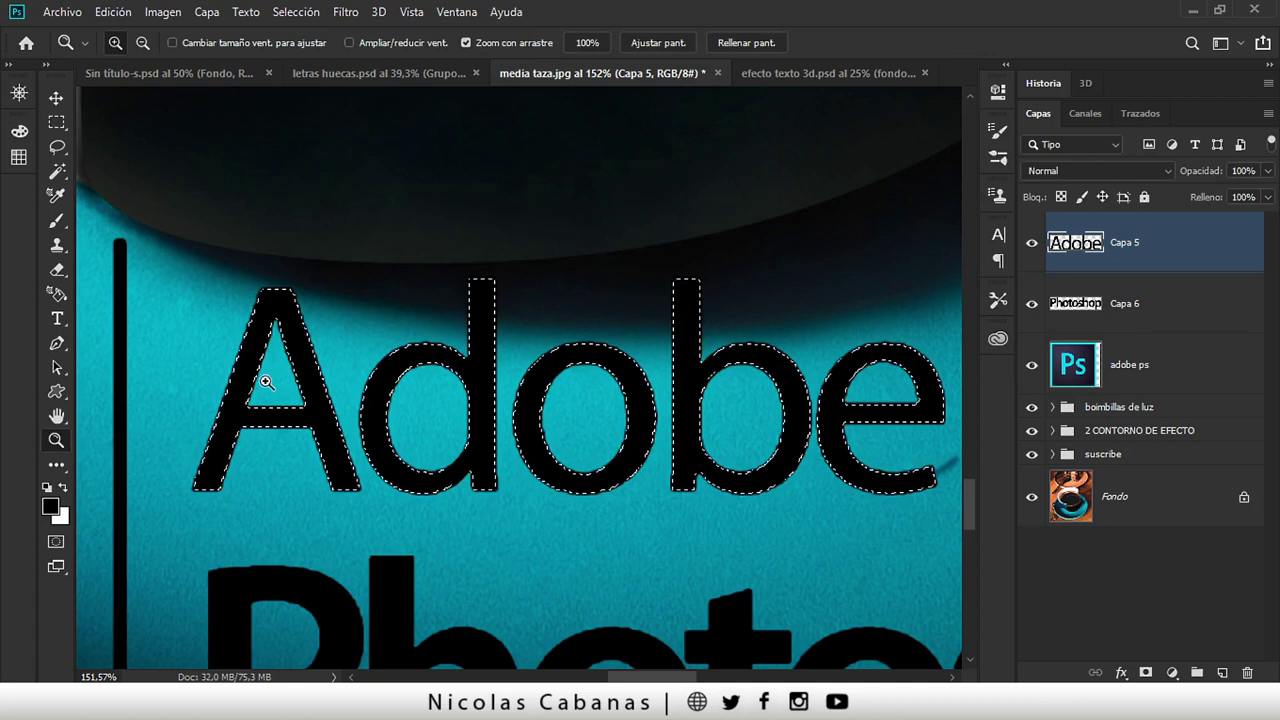
left_click_drag(253, 367, 372, 359)
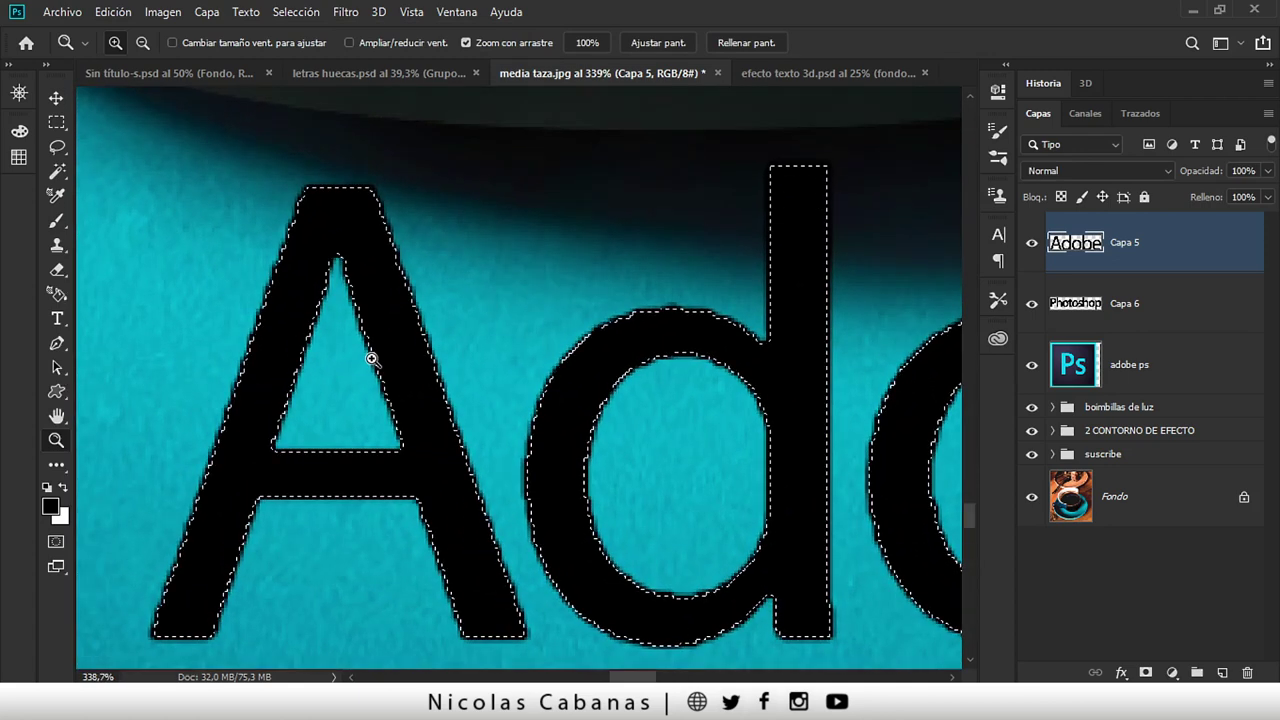
key("Delete")
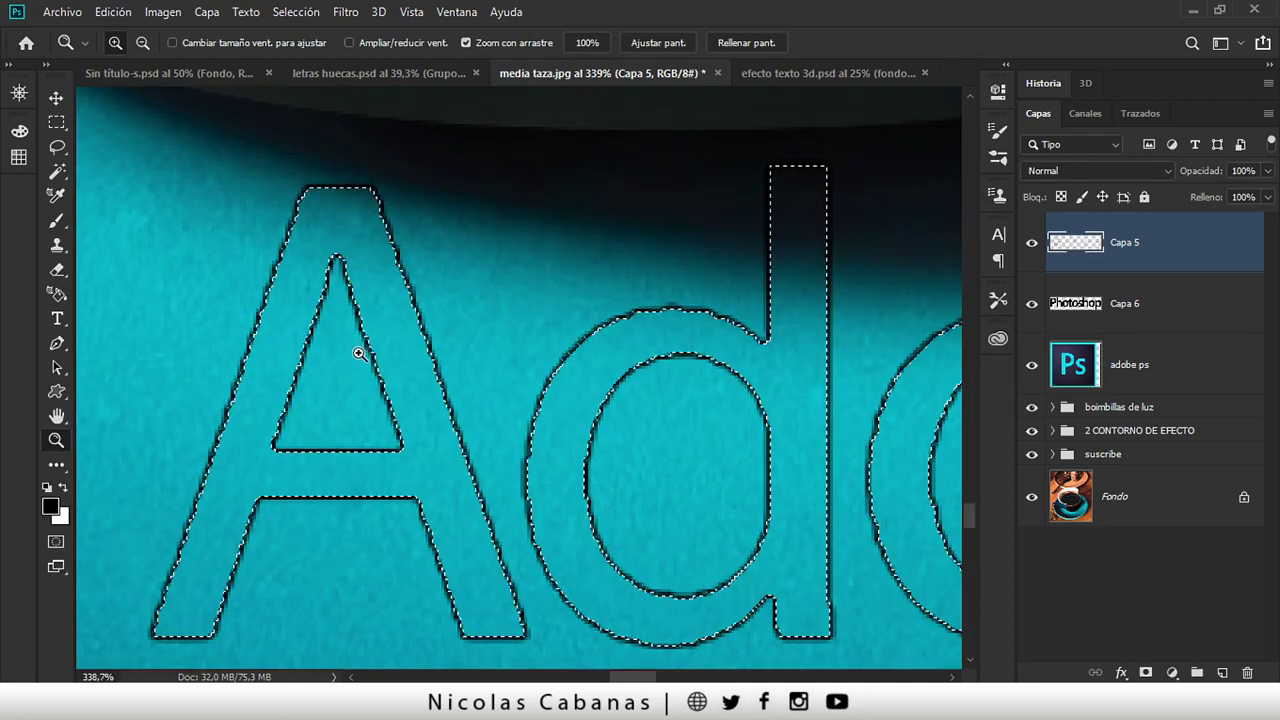
key("ctrl+d")
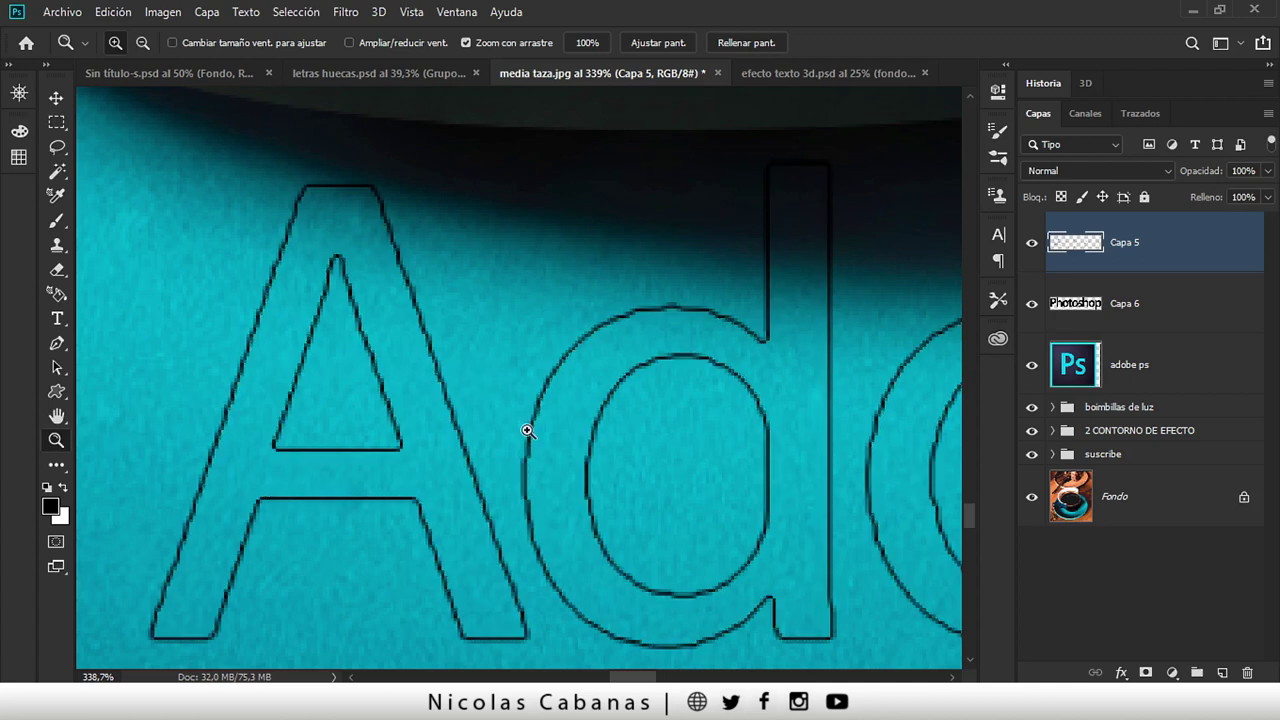
key("ctrl+z")
key("ctrl+z")
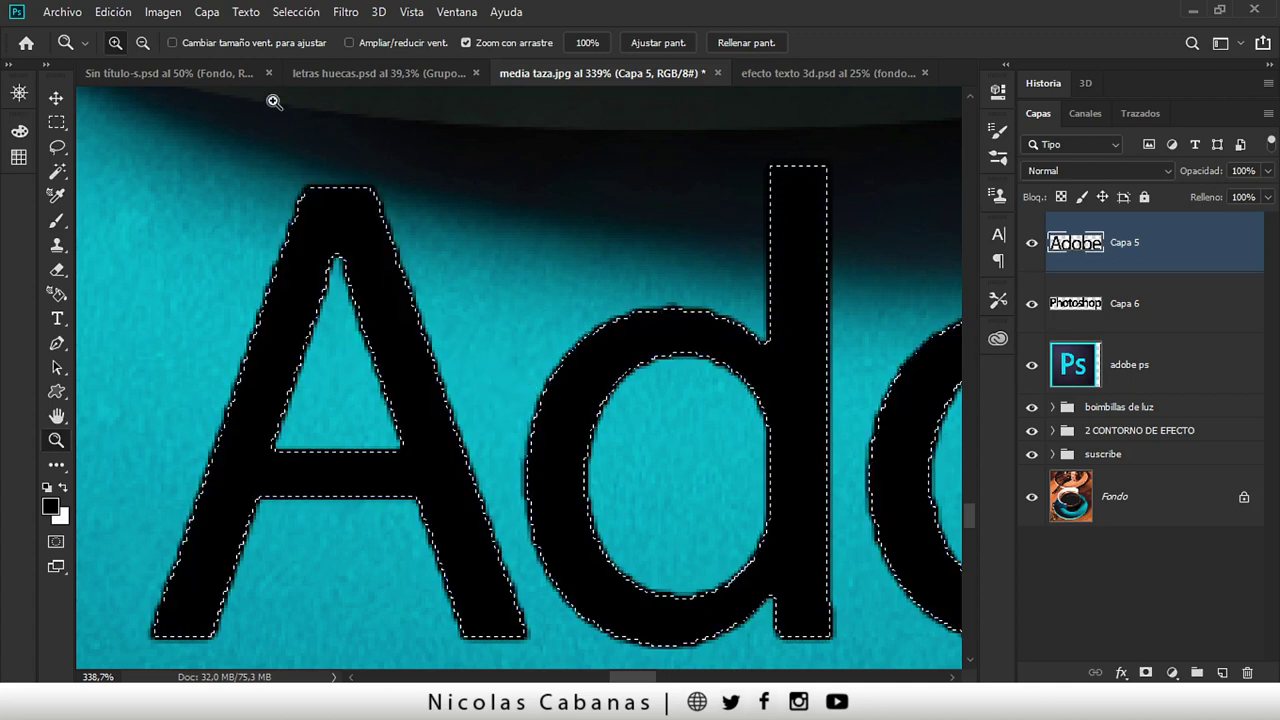
- Contract the selection by 2 px, delete the letter interiors, and deselect
left_click(296, 12)
mouse_move(309, 279)
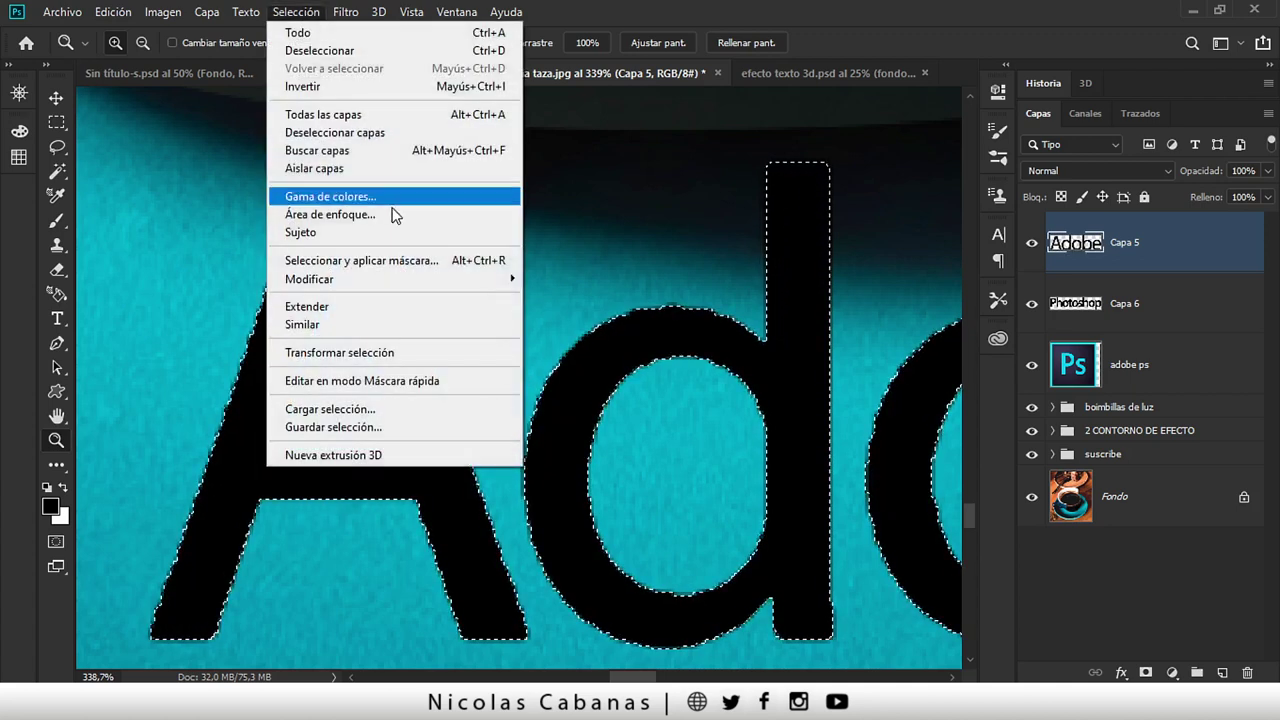
left_click(594, 332)
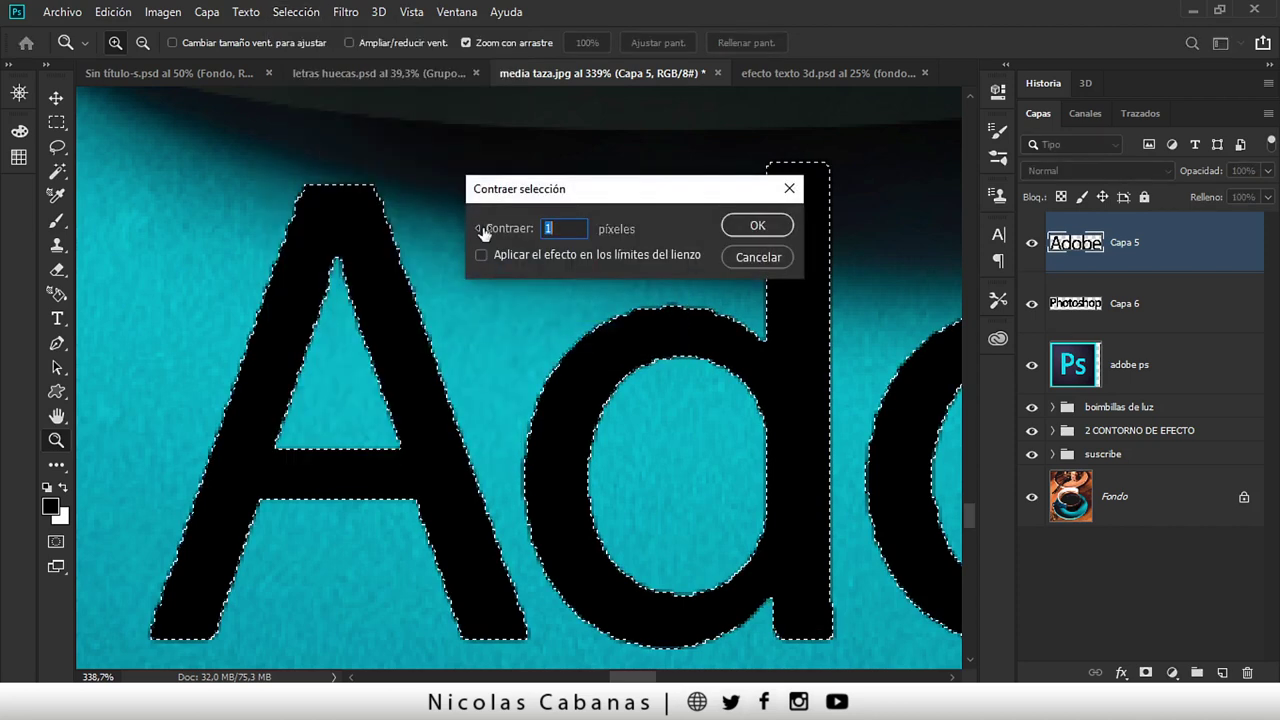
type("2")
left_click(733, 226)
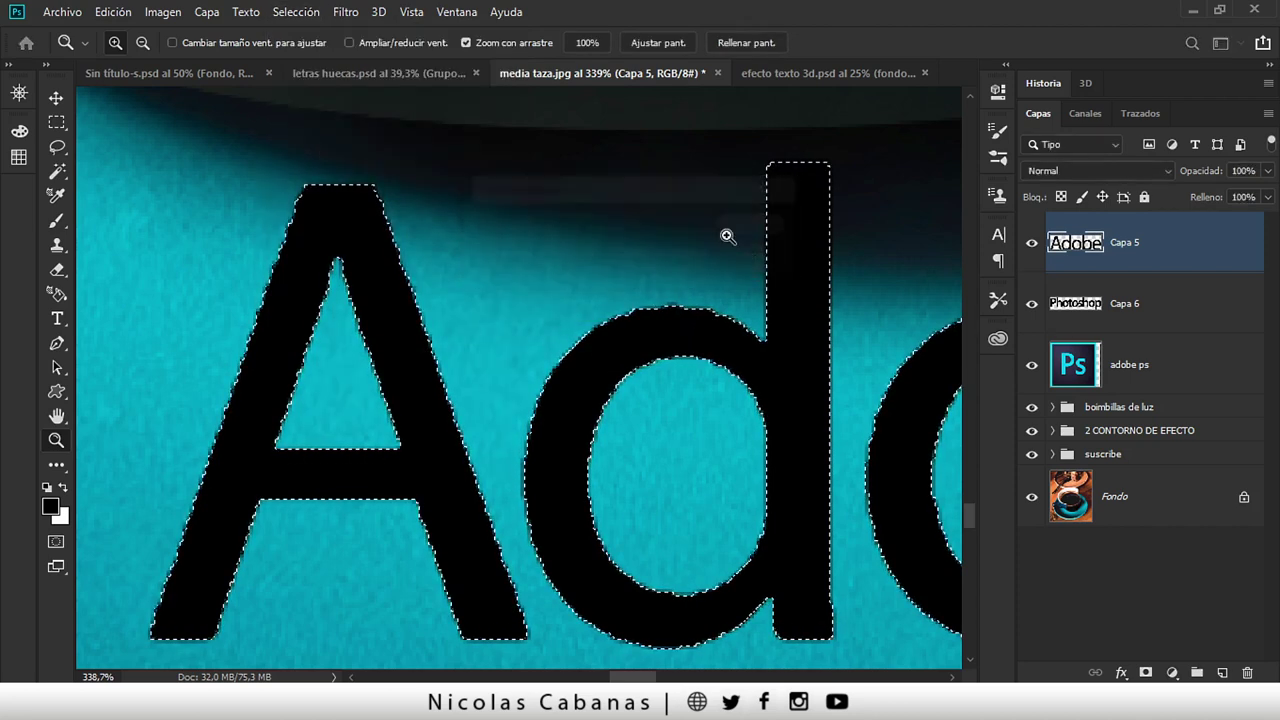
key("Delete")
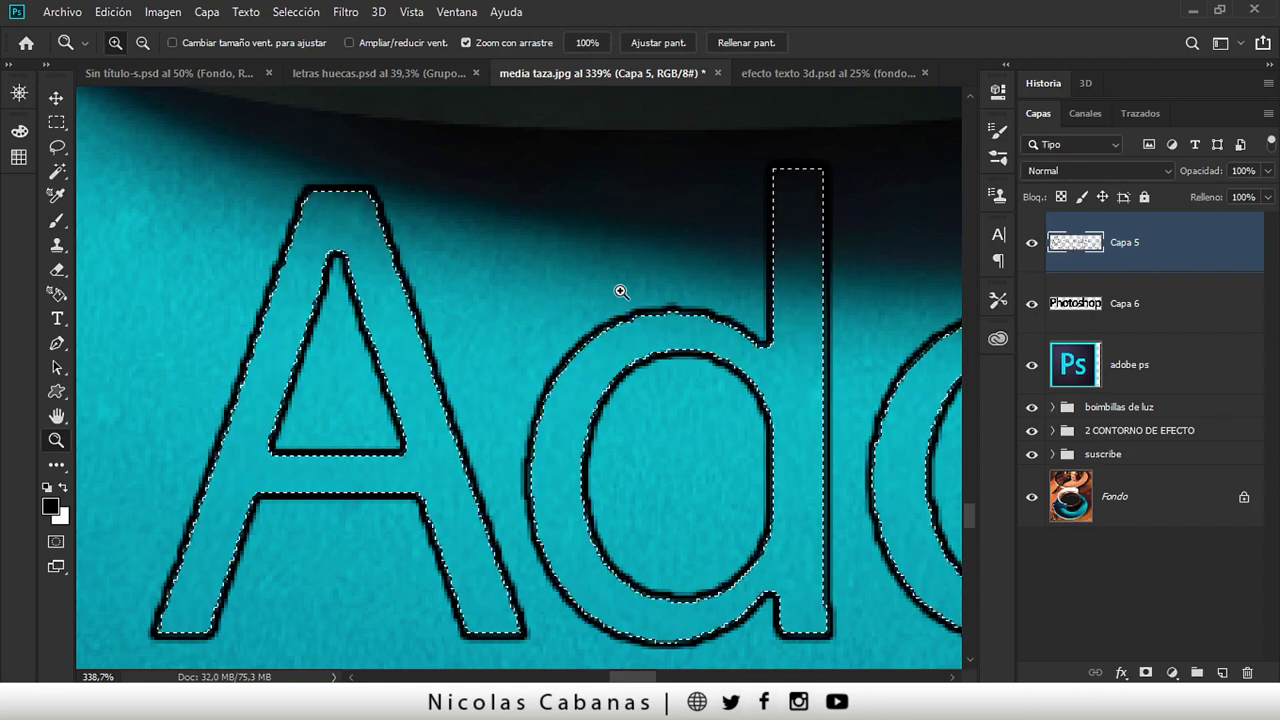
key("ctrl+d")
mouse_move(640, 334)
left_mouse_down()
mouse_move(537, 349)
mouse_move(394, 417)
mouse_move(562, 403)
mouse_move(694, 414)
mouse_move(459, 403)
left_mouse_up()
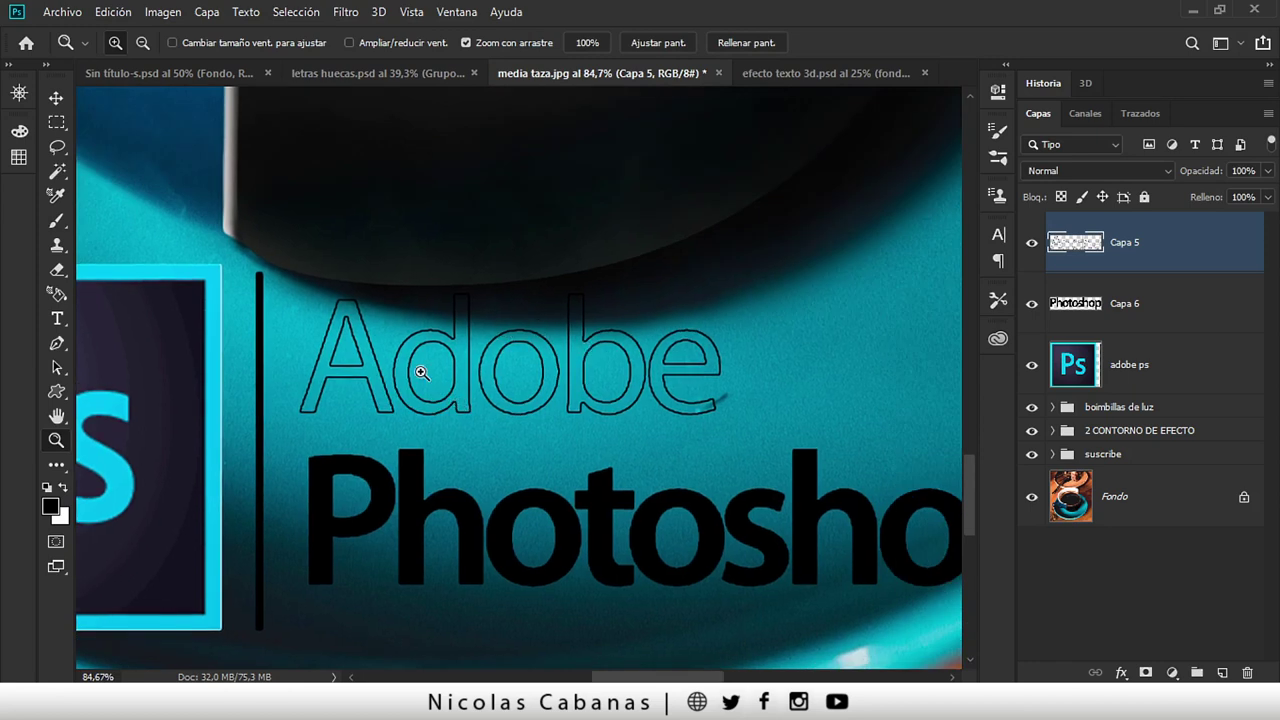
mouse_move(368, 378)
left_mouse_down()
mouse_move(423, 371)
mouse_move(296, 366)
left_mouse_up()
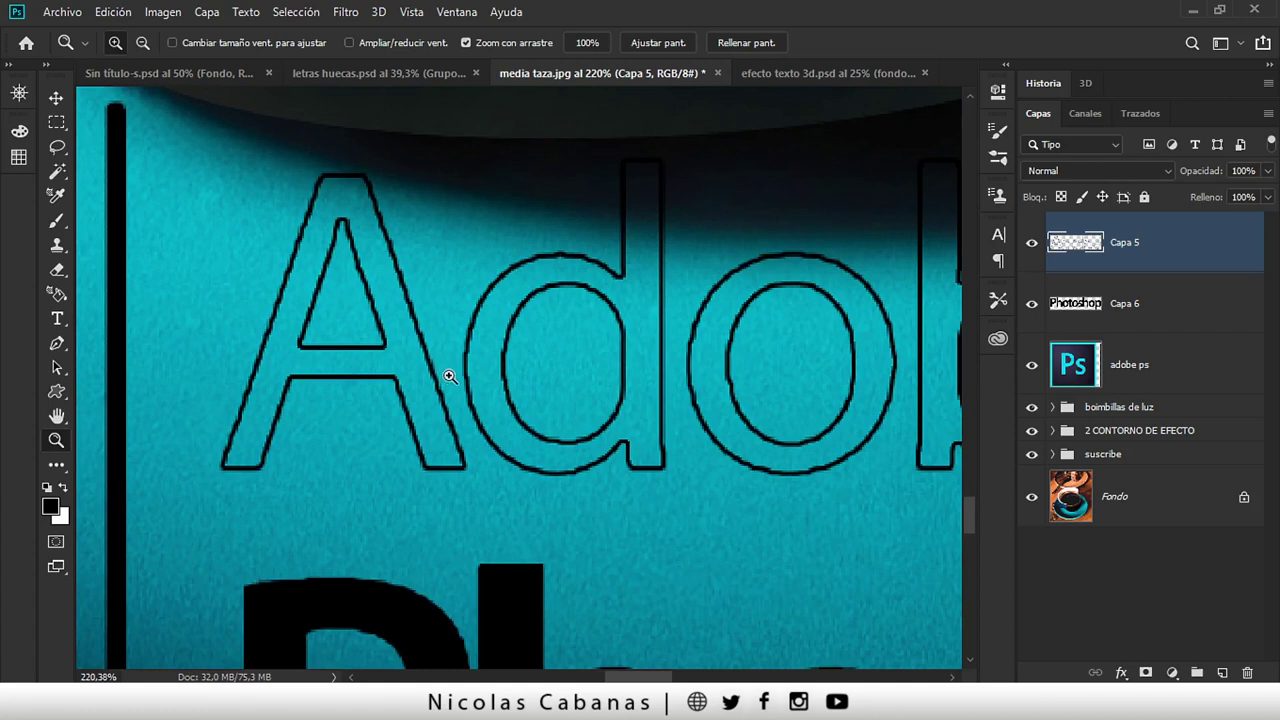
mouse_move(495, 381)
left_mouse_down()
mouse_move(429, 380)
mouse_move(466, 393)
left_mouse_up()
mouse_move(560, 423)
left_mouse_down()
mouse_move(423, 391)
mouse_move(486, 380)
mouse_move(463, 378)
left_mouse_up()
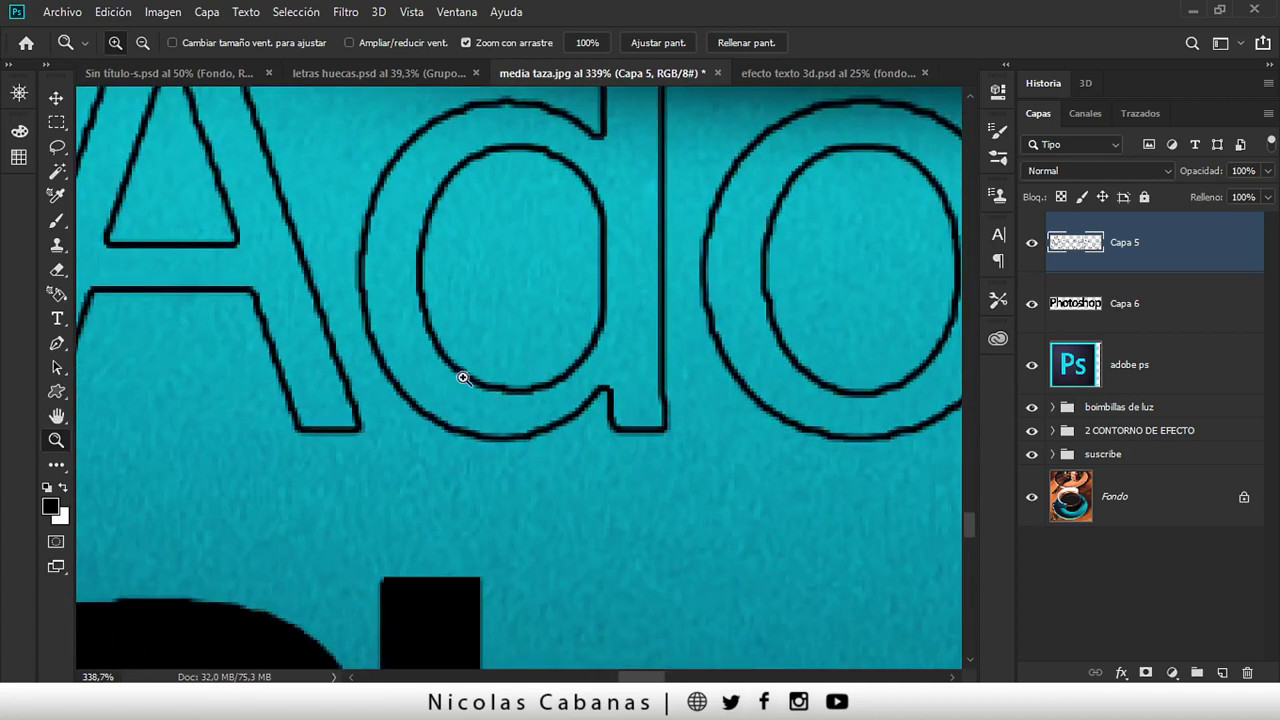
left_click_drag(418, 284, 337, 269)
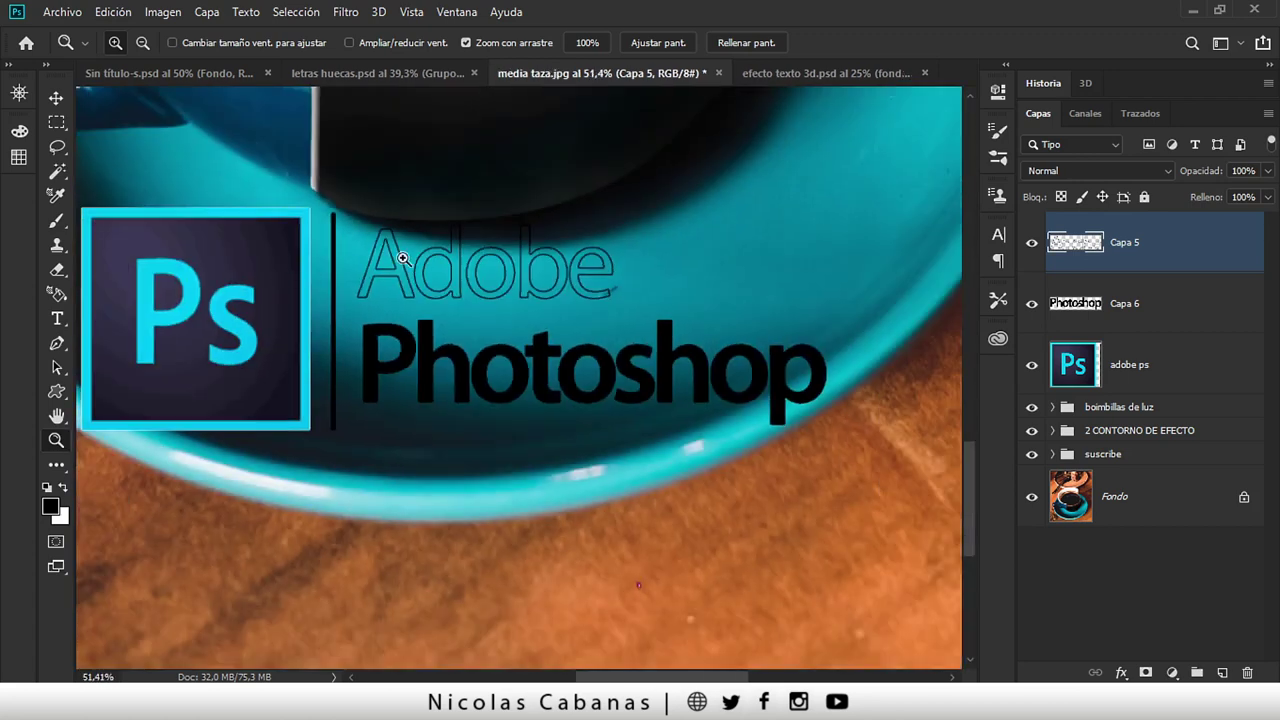
mouse_move(463, 491)
left_mouse_down()
mouse_move(486, 307)
mouse_move(420, 300)
mouse_move(537, 266)
left_mouse_up()
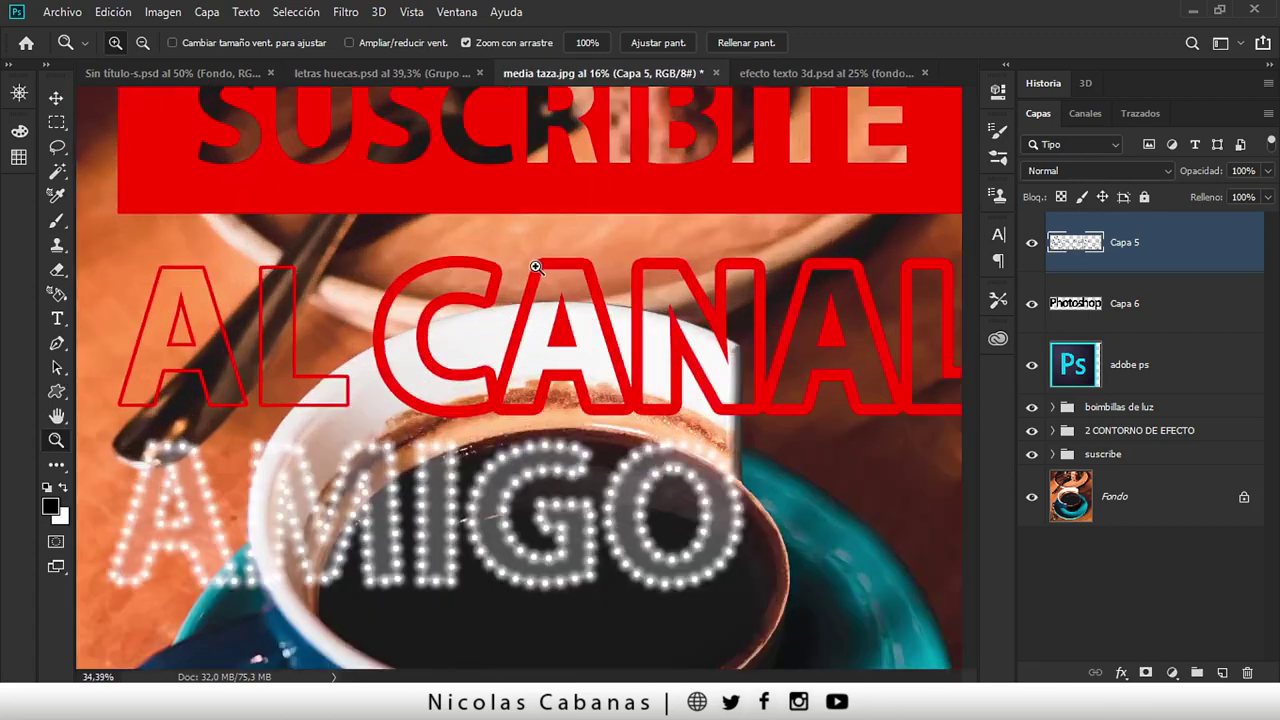
left_click_drag(531, 387, 556, 447)
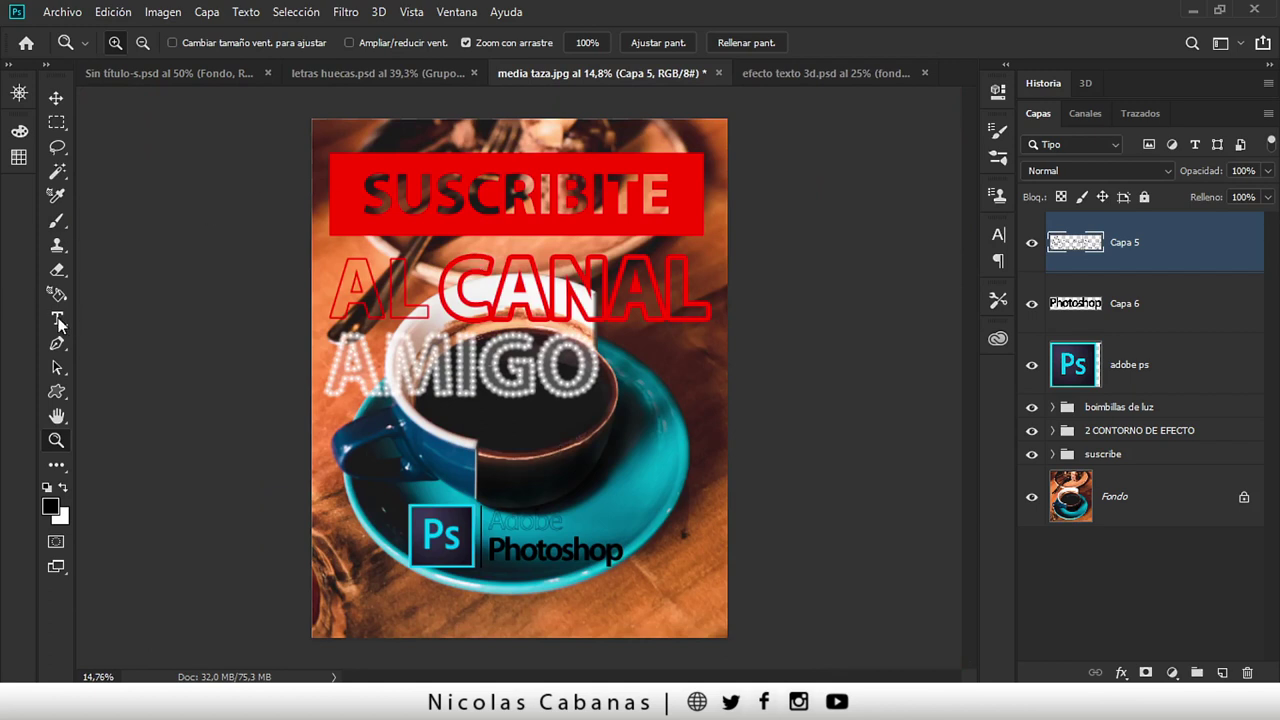
mouse_move(570, 582)
left_mouse_down()
mouse_move(666, 549)
mouse_move(603, 531)
left_mouse_up()
mouse_move(325, 489)
left_mouse_down()
mouse_move(366, 486)
mouse_move(340, 495)
left_mouse_up()
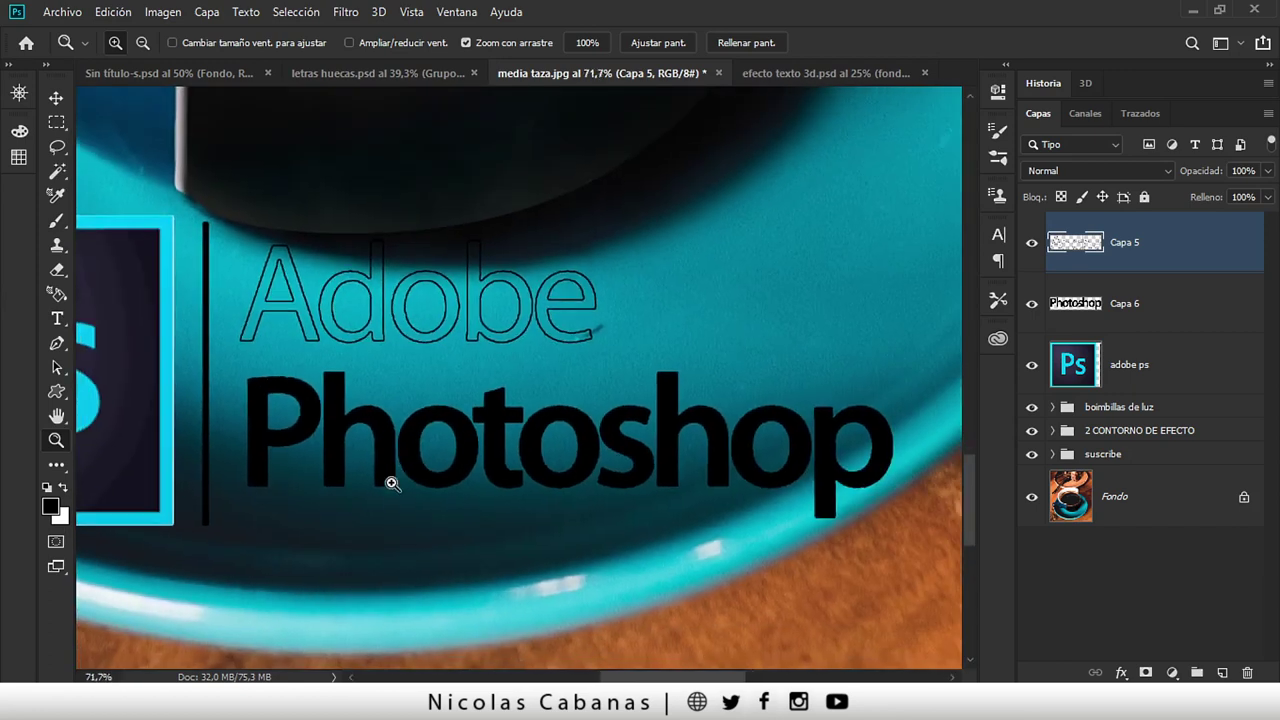
key("m")
- Load Capa 6's Photoshop letters as a selection, add a new layer, and hide Capa 6
left_click(1135, 321)
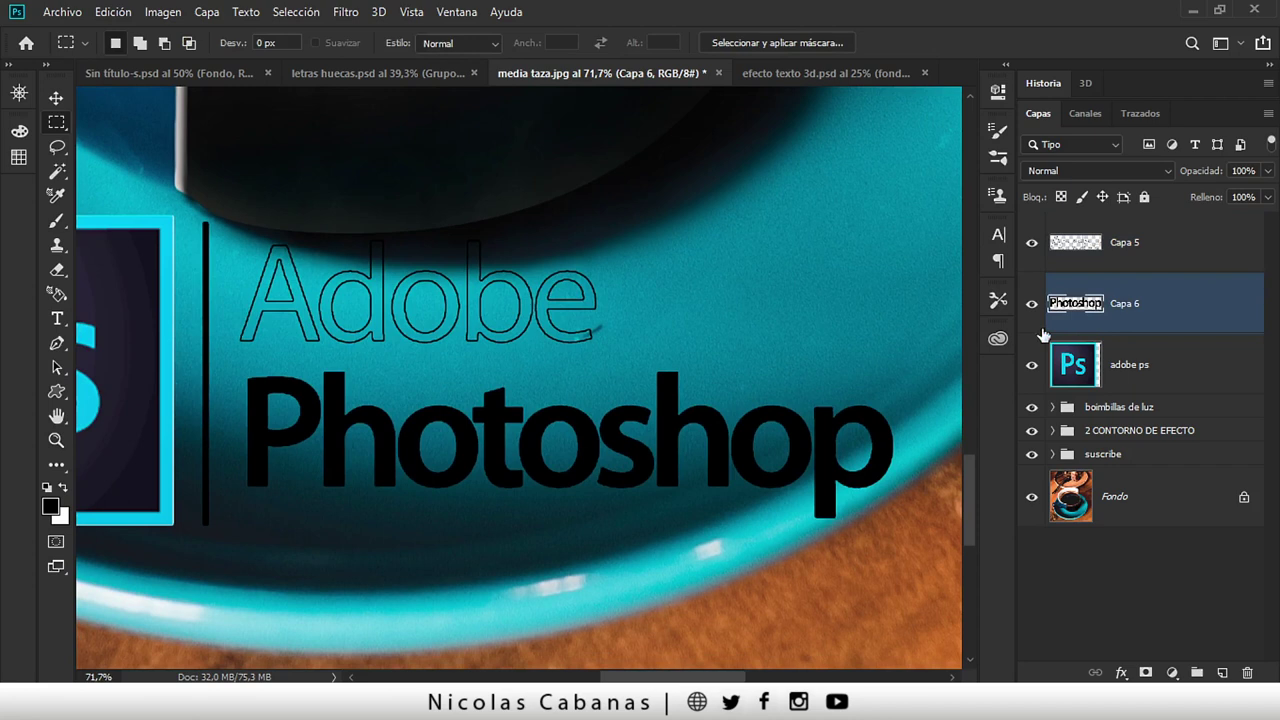
scroll(620, 335, "right", 2)
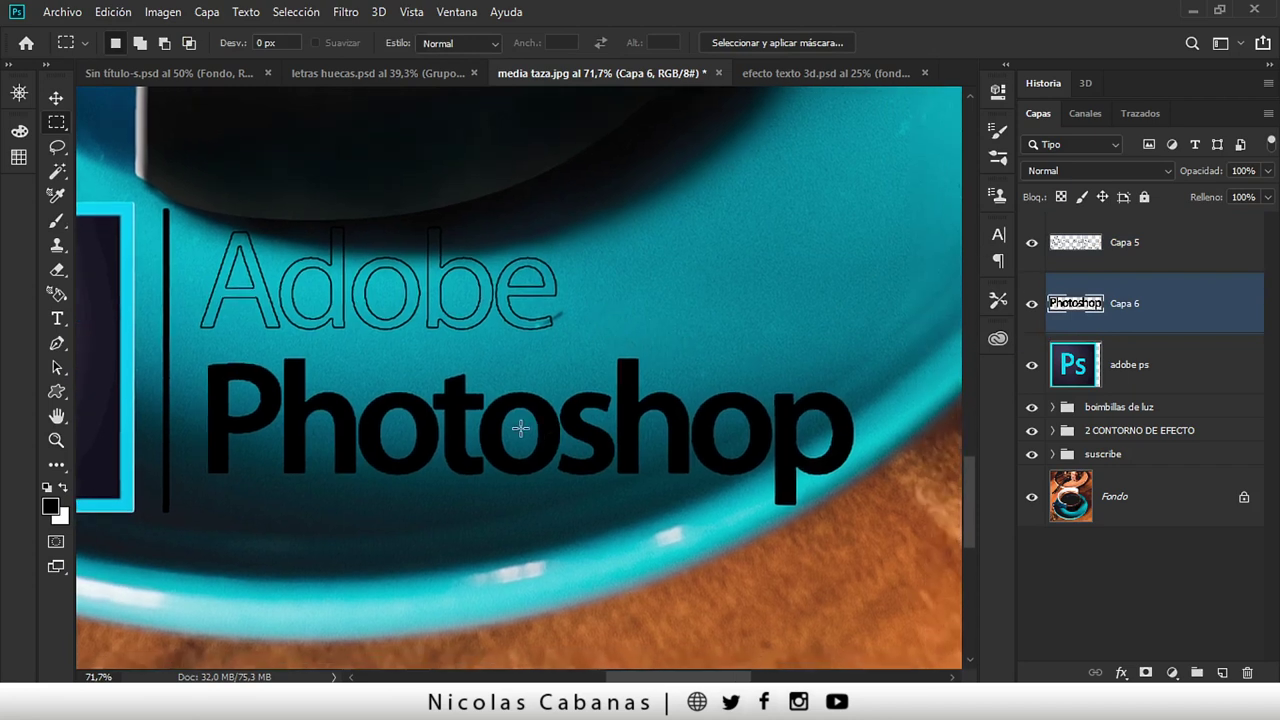
key("v")
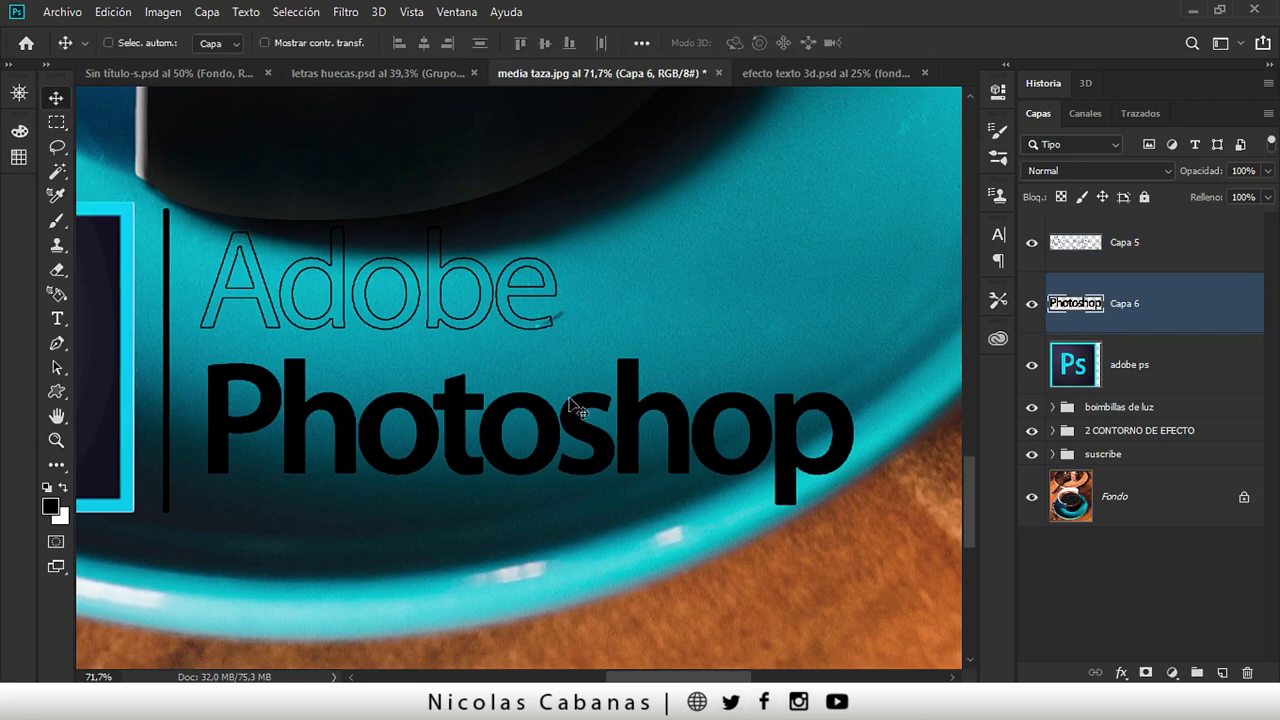
left_click(1084, 312, "ctrl")
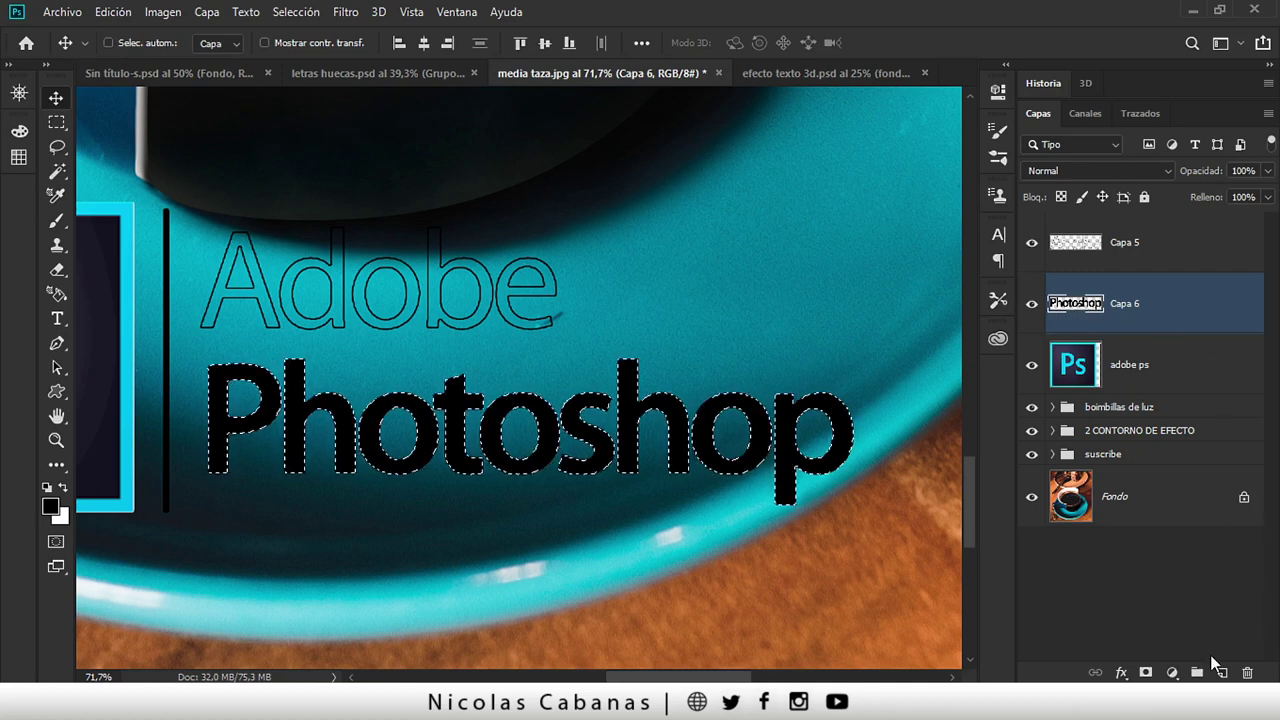
left_click(1222, 673)
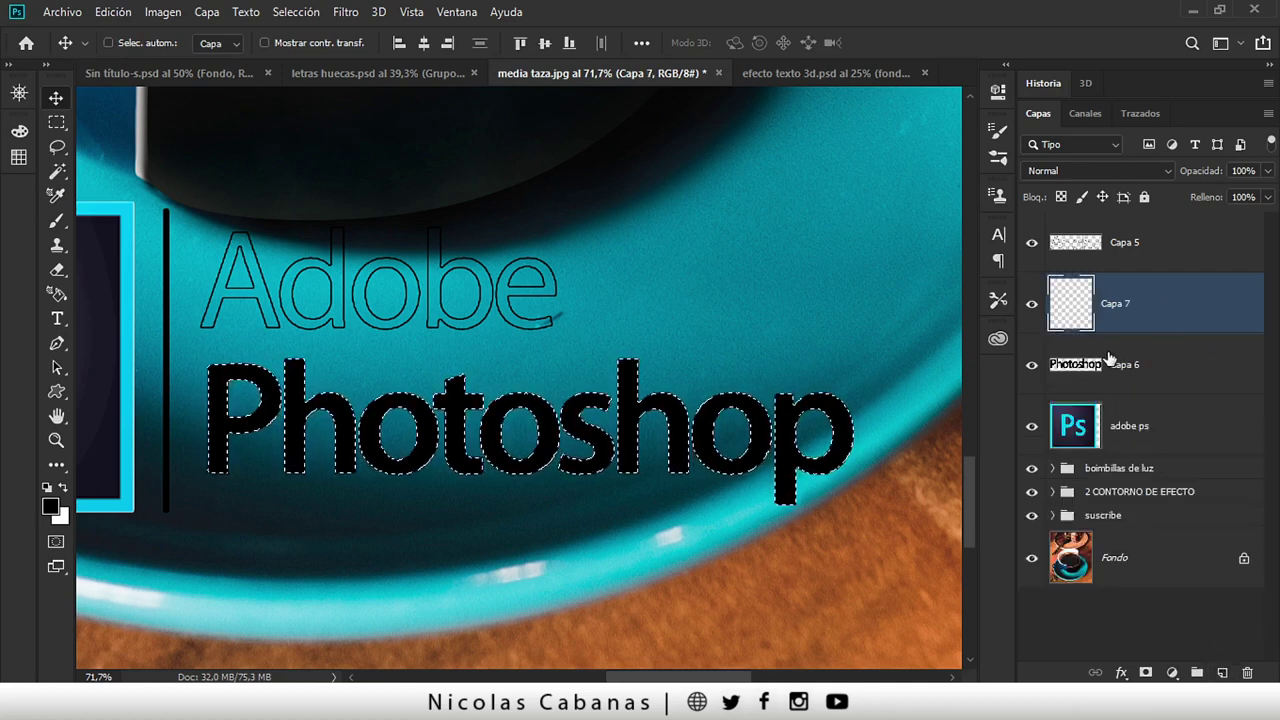
left_click(1032, 366)
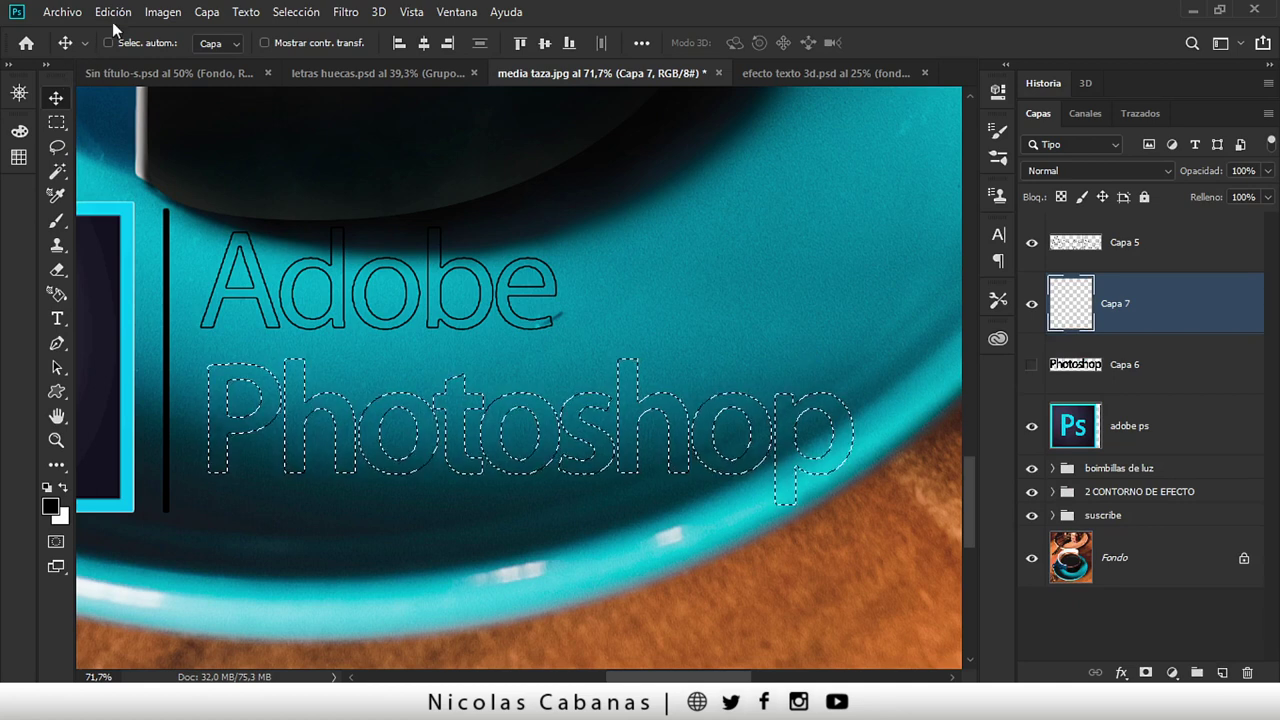
- Stroke the selection 10 px black Exterior, then deselect and zoom in
left_click(112, 13)
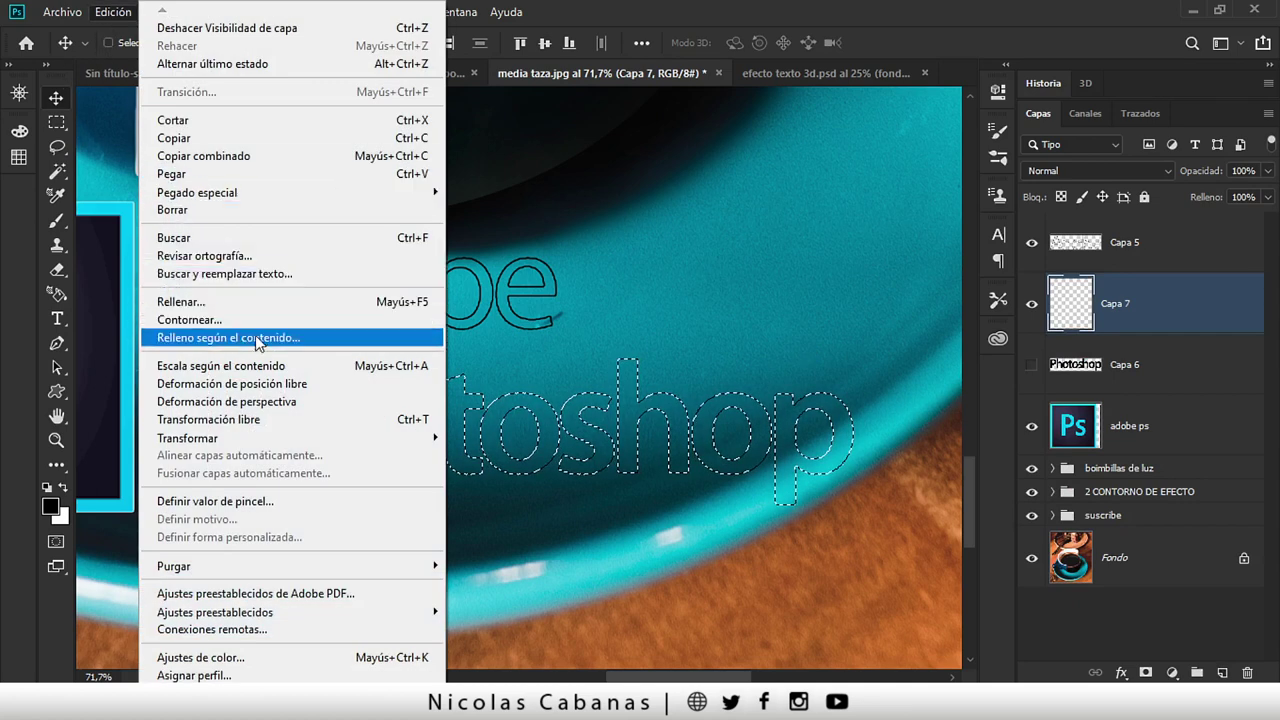
left_click(268, 322)
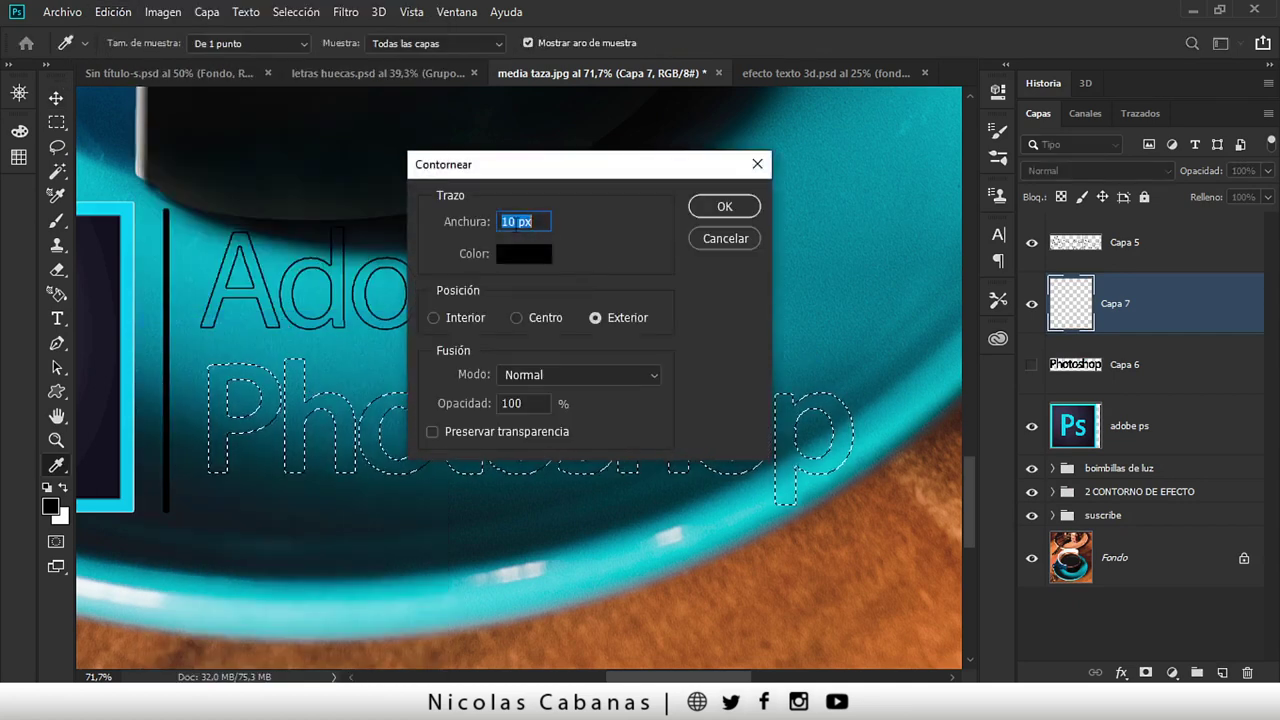
left_click(736, 207)
key("v")
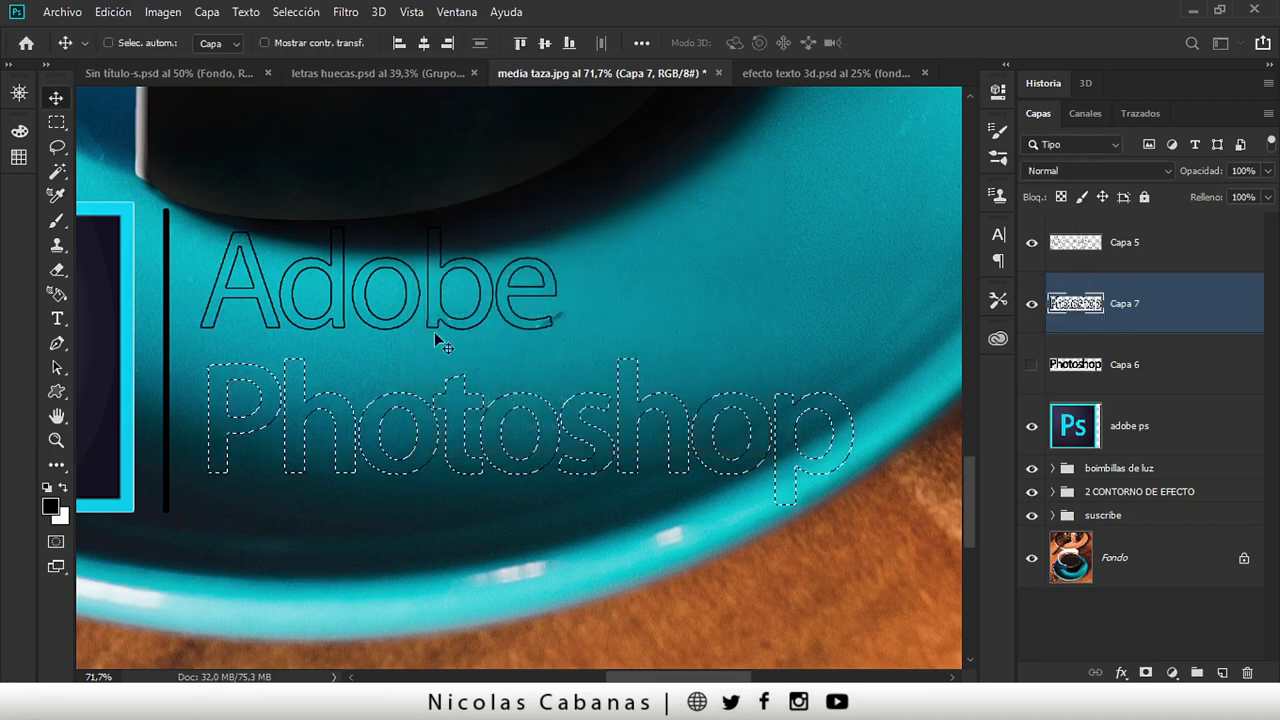
key("ctrl+d")
key("z")
mouse_move(426, 394)
left_mouse_down()
mouse_move(468, 388)
mouse_move(440, 398)
mouse_move(414, 377)
mouse_move(384, 378)
mouse_move(480, 412)
mouse_move(242, 391)
mouse_move(449, 403)
left_mouse_up()
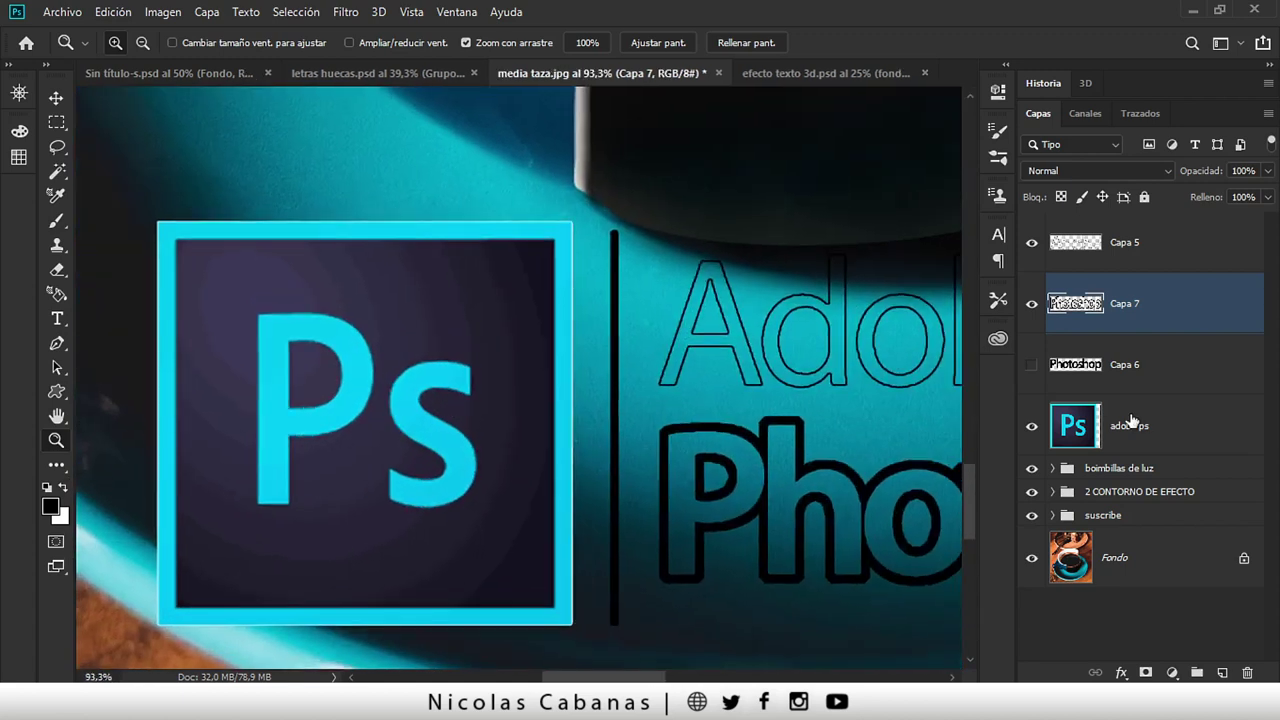
- Magic Wand-select the Ps logo's cyan areas, sampling the current layer only
left_click(1113, 428)
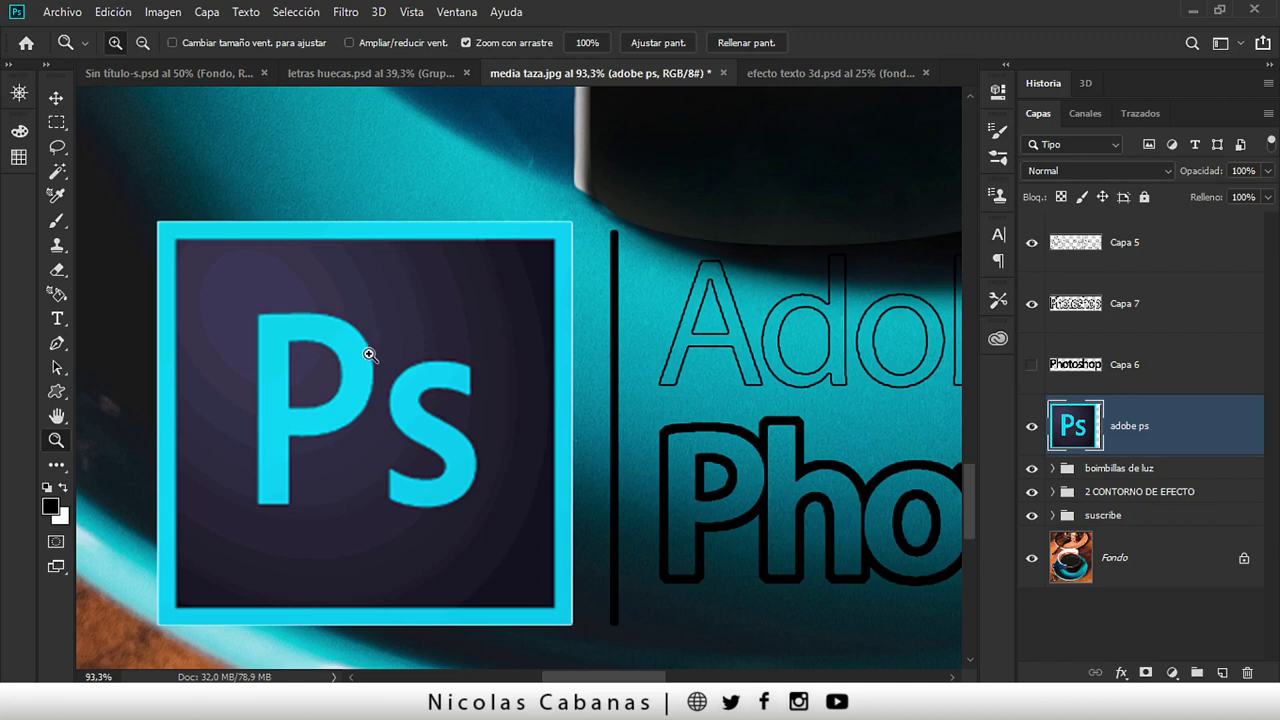
key("w")
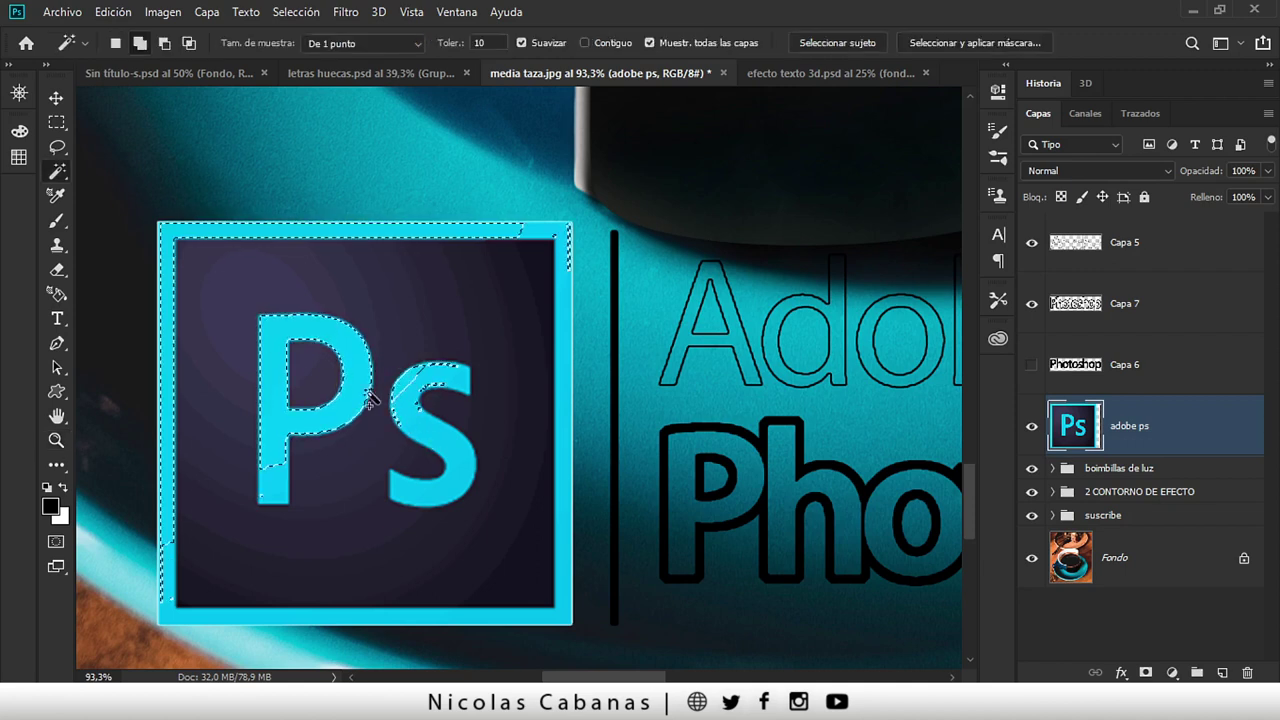
key("ctrl+d")
type("32")
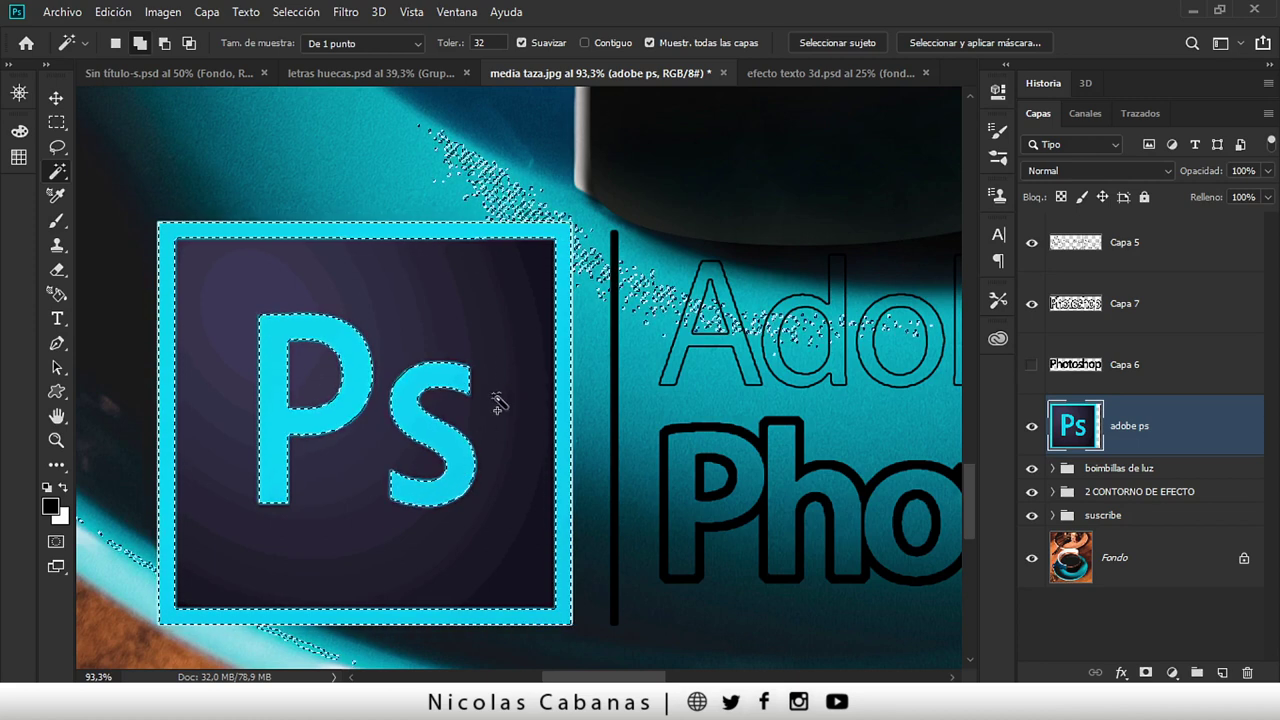
left_click(649, 43)
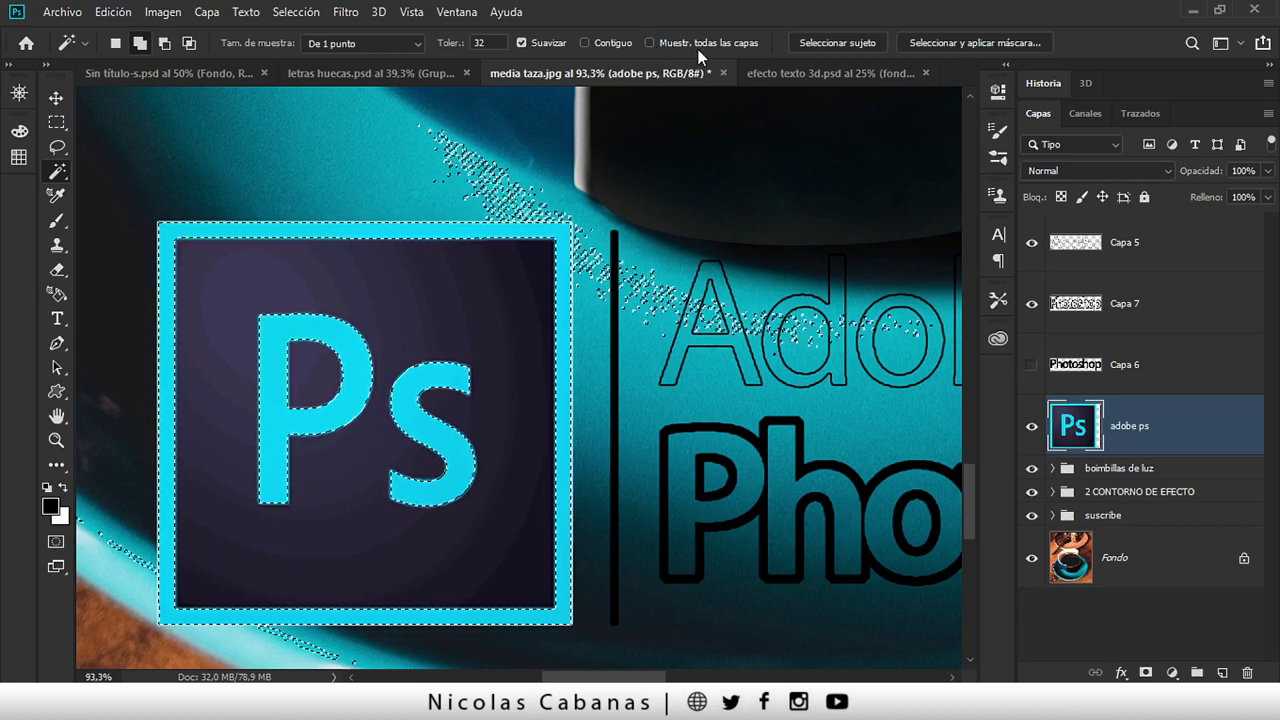
key("ctrl+d")
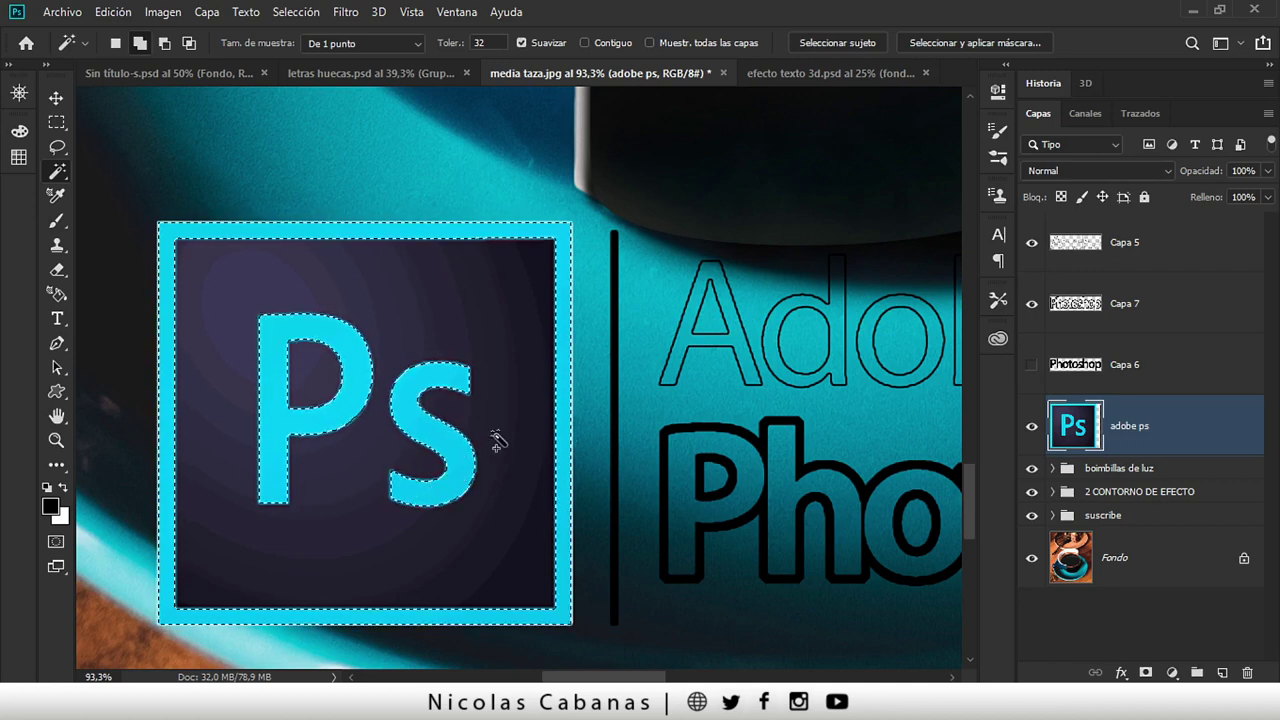
key("z")
mouse_move(500, 391)
left_mouse_down()
mouse_move(358, 390)
mouse_move(538, 349)
mouse_move(523, 357)
left_mouse_up()
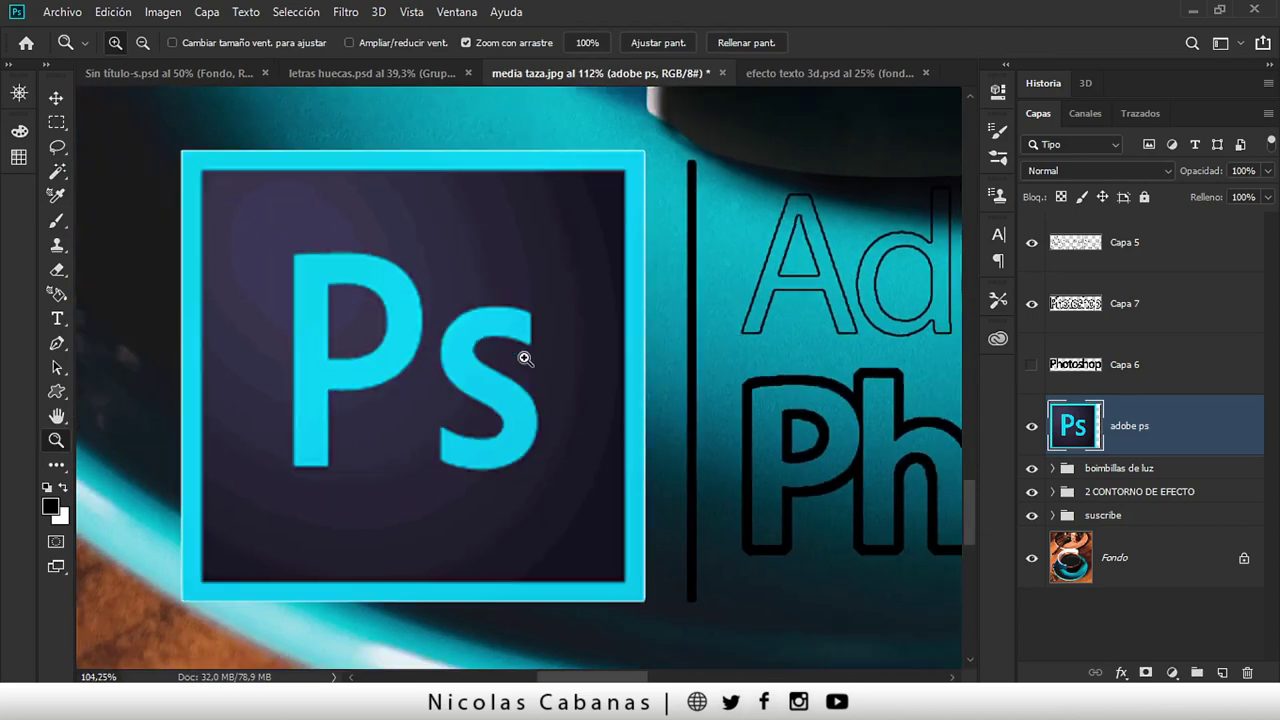
- Contract the selection 2 px, delete the inner cyan, and deselect
left_click(295, 14)
left_click(618, 333)
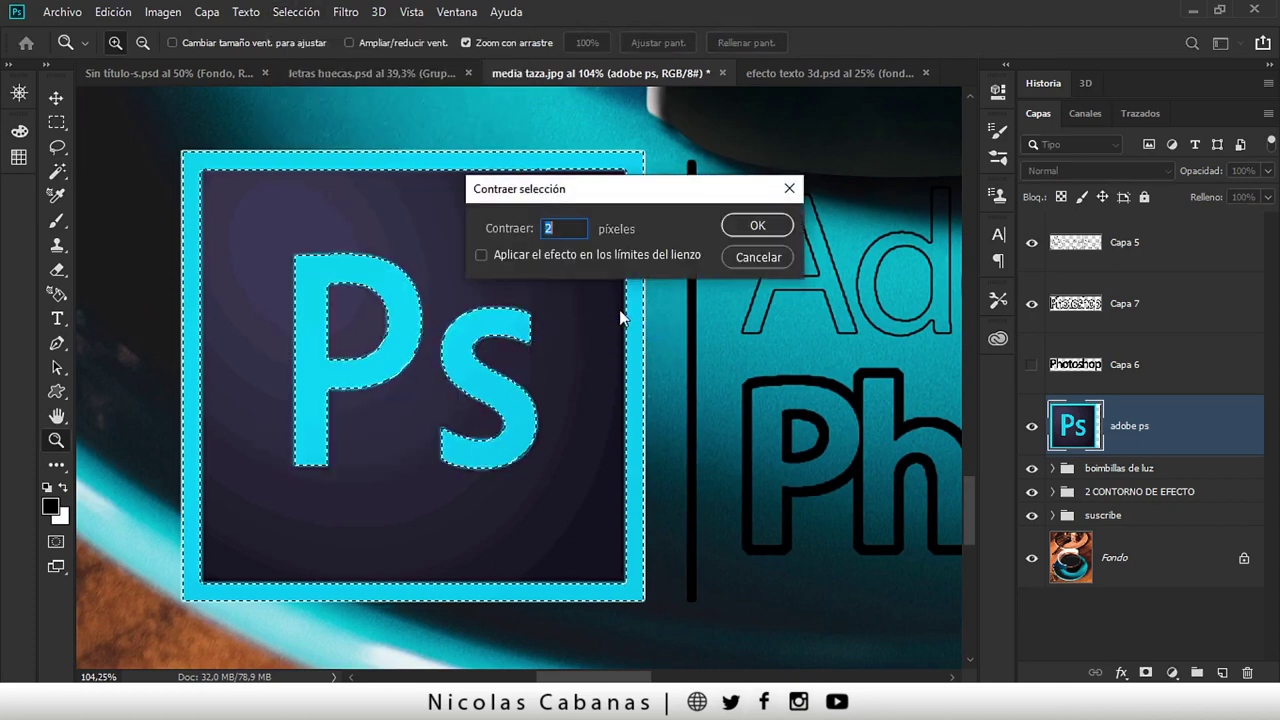
left_click(745, 224)
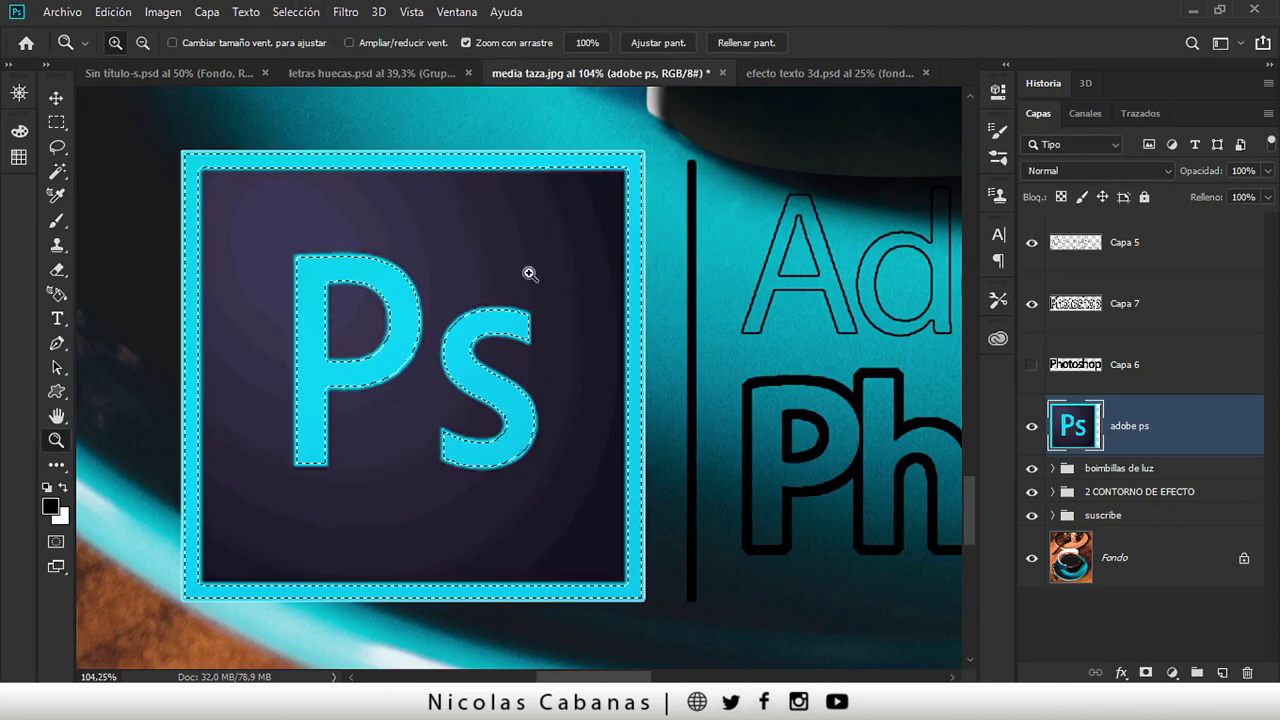
key("Delete")
key("ctrl+d")
mouse_move(591, 377)
left_mouse_down()
mouse_move(551, 363)
mouse_move(477, 371)
left_mouse_up()
- Turn the Ps logo white with Hue/Saturation Lightness +100
key("i")
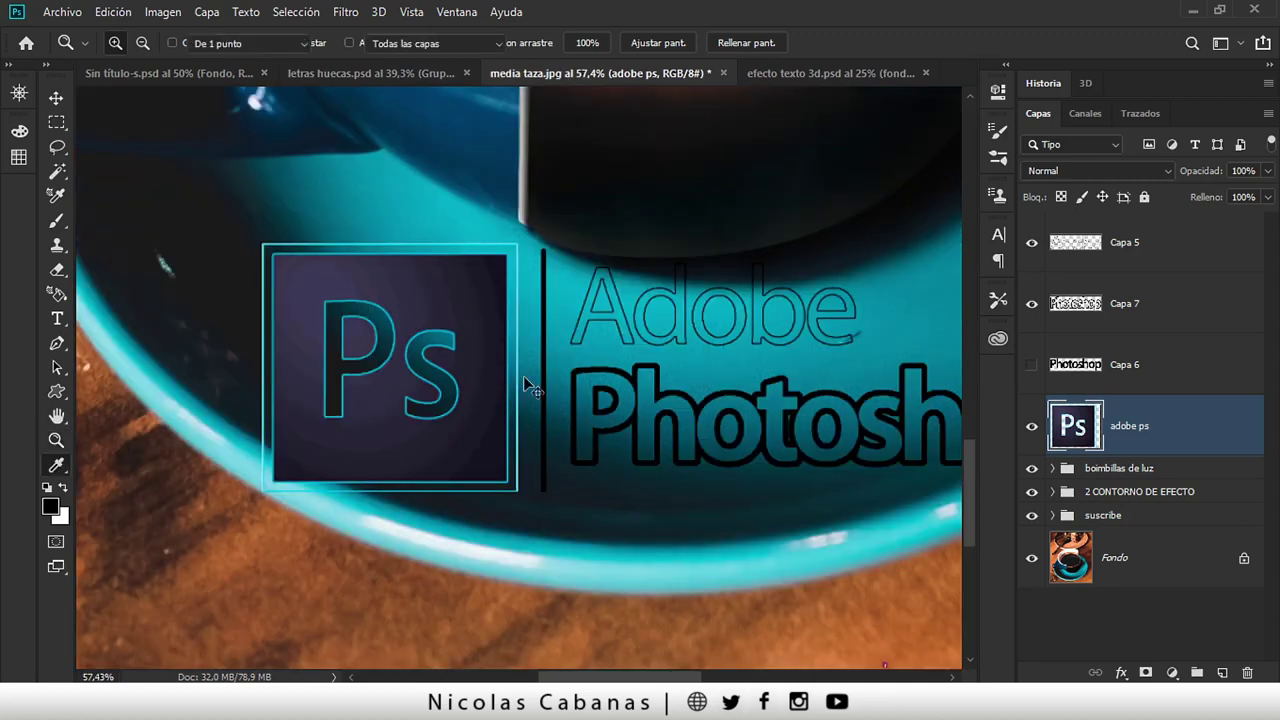
key("ctrl+u")
mouse_move(890, 302)
left_mouse_down()
mouse_move(798, 304)
mouse_move(1089, 301)
left_mouse_up()
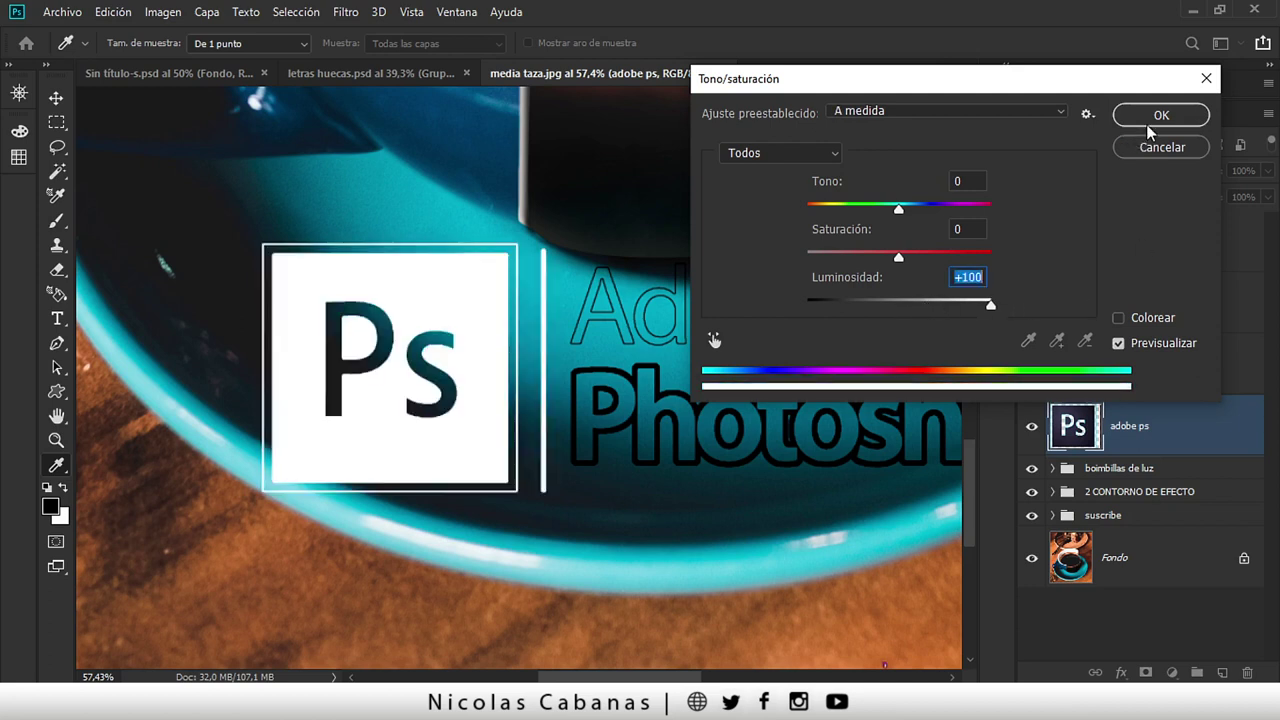
left_click(1146, 124)
key("z")
mouse_move(408, 371)
left_mouse_down()
mouse_move(475, 373)
mouse_move(430, 278)
mouse_move(491, 286)
mouse_move(414, 297)
mouse_move(517, 339)
mouse_move(434, 343)
left_mouse_up()
- Select the Capa 6, Capa 7 and Capa 5 layers together
scroll(529, 352, "down", 5)
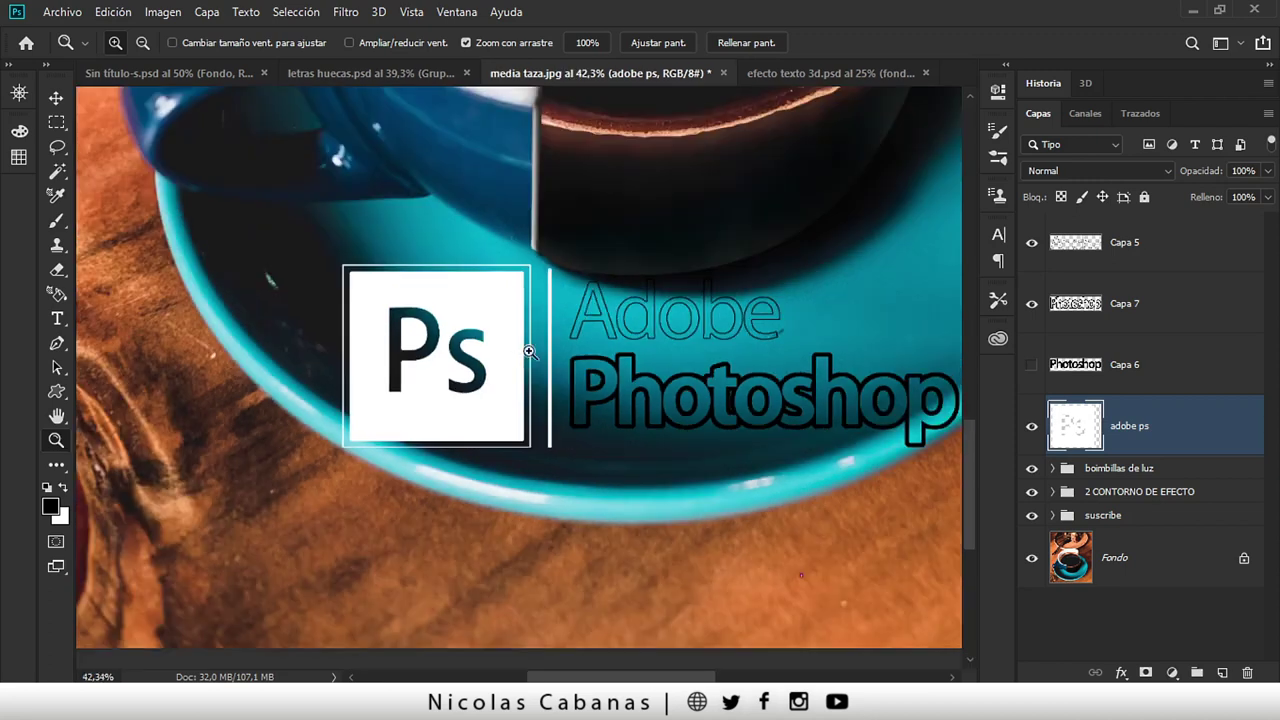
scroll(508, 427, "down", 2)
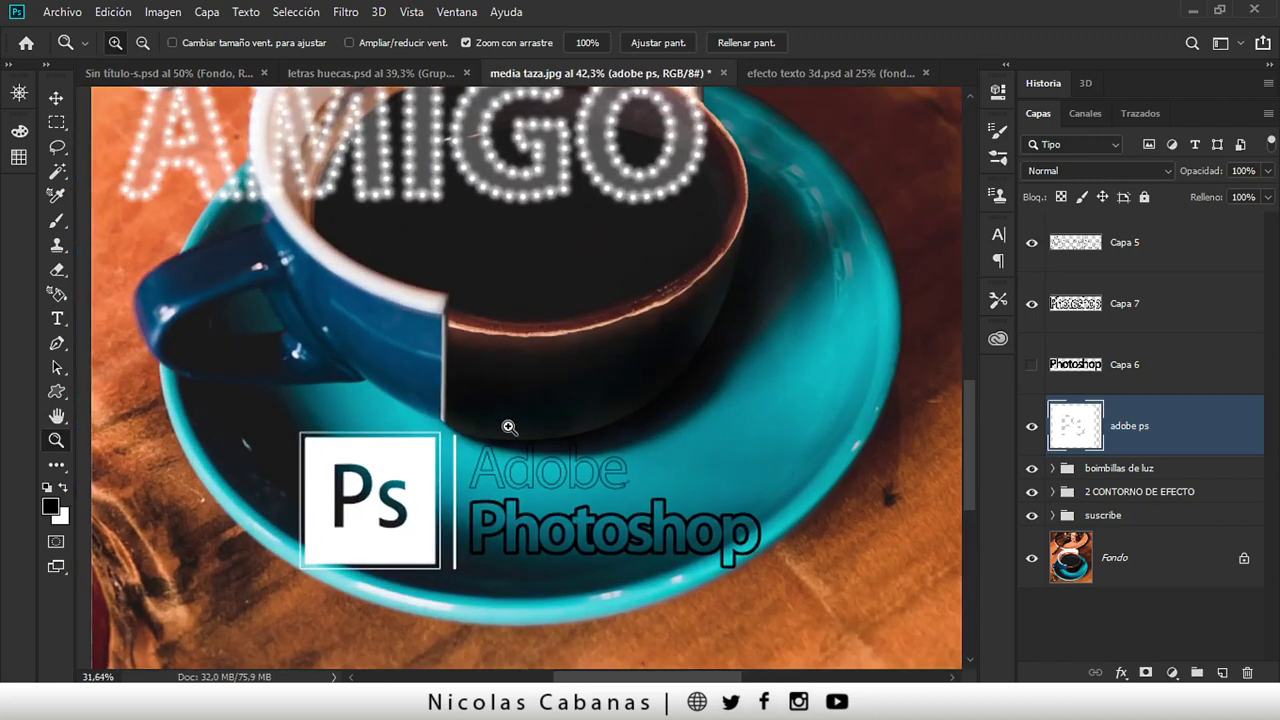
scroll(508, 427, "down", 1)
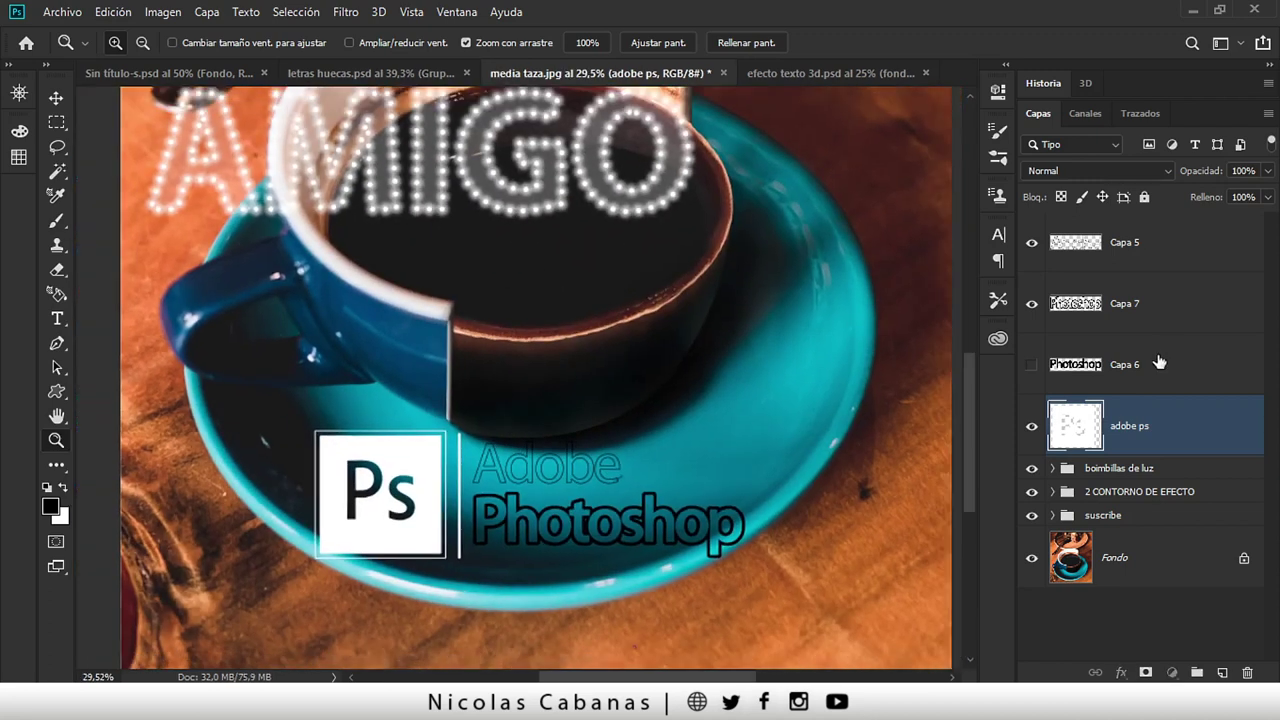
left_click(1158, 362, "shift")
left_click(1155, 300, "shift")
left_click(1155, 248, "shift")
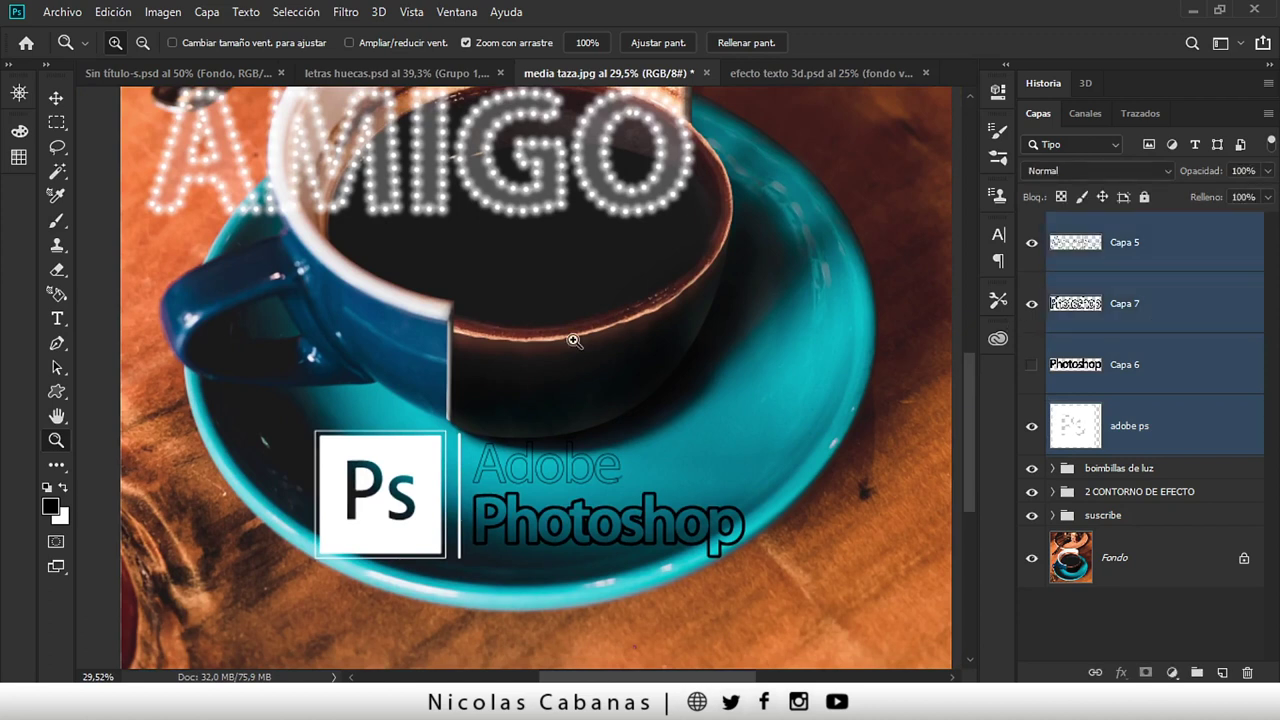
- Move the Ps logo and Adobe Photoshop text down and right onto the saucer
left_click_drag(699, 514, 715, 584)
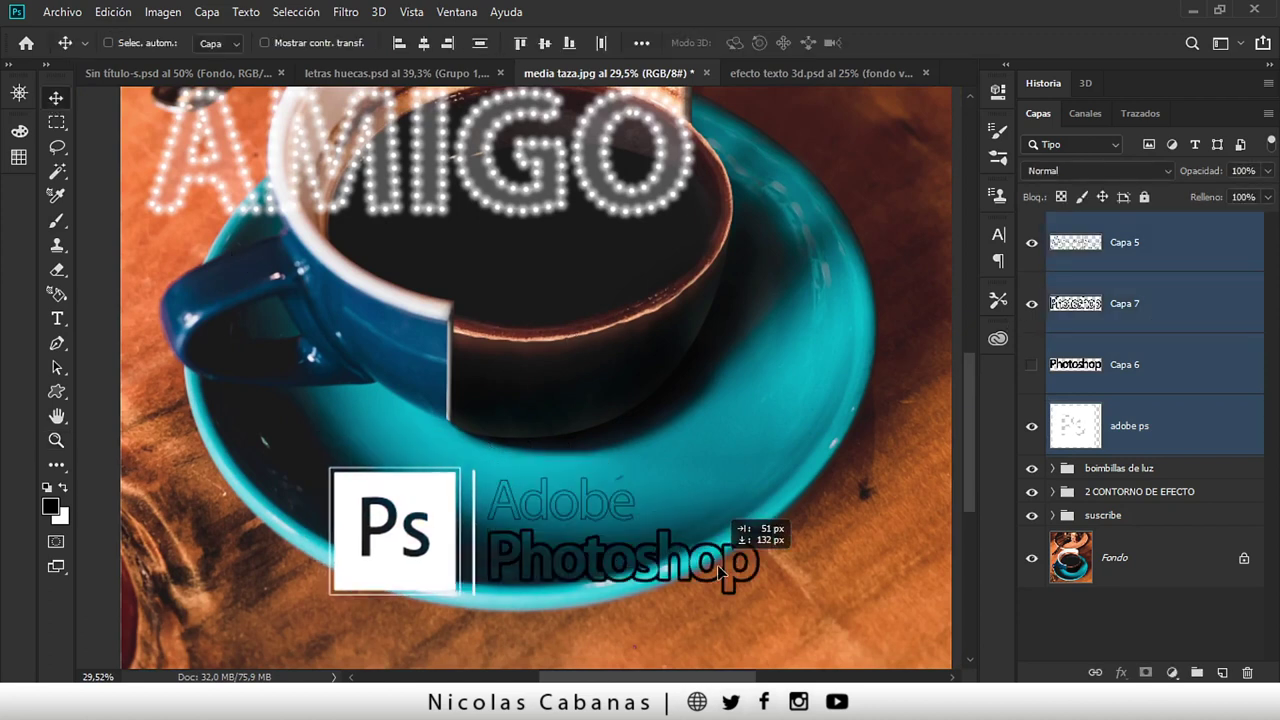
scroll(662, 521, "down", 2)
scroll(662, 521, "down", 2)
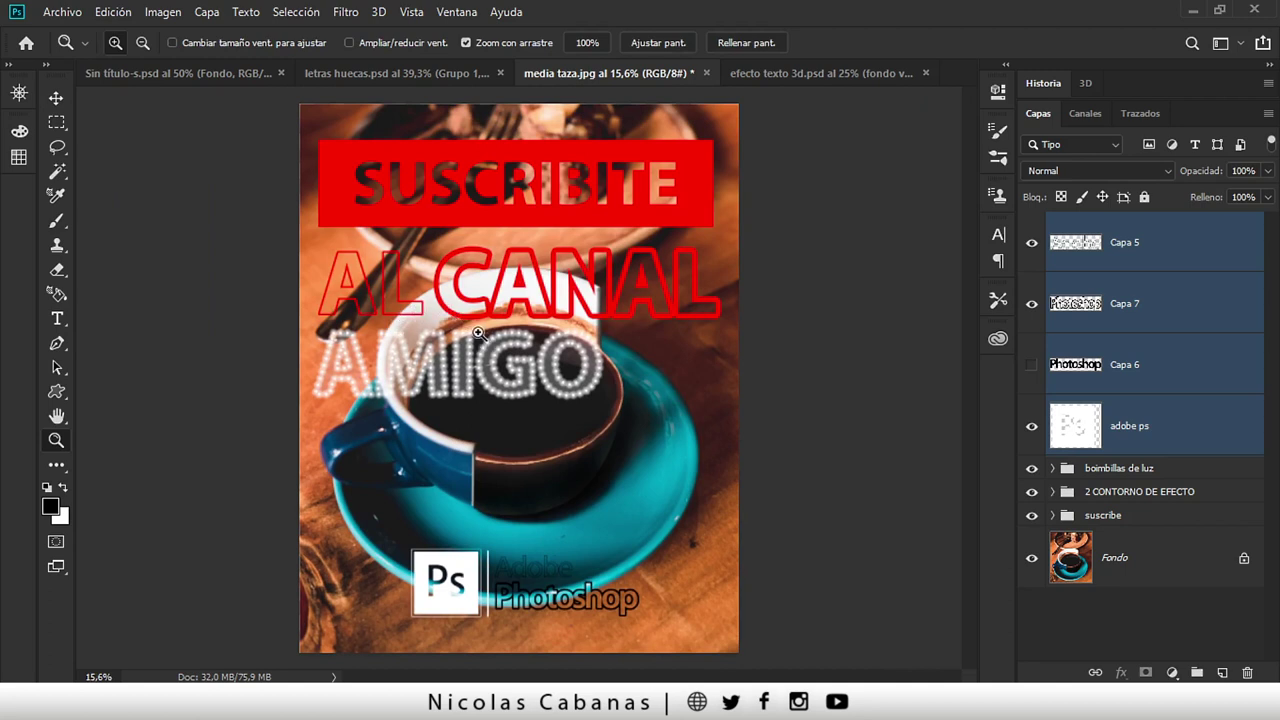
left_click_drag(492, 413, 431, 465)
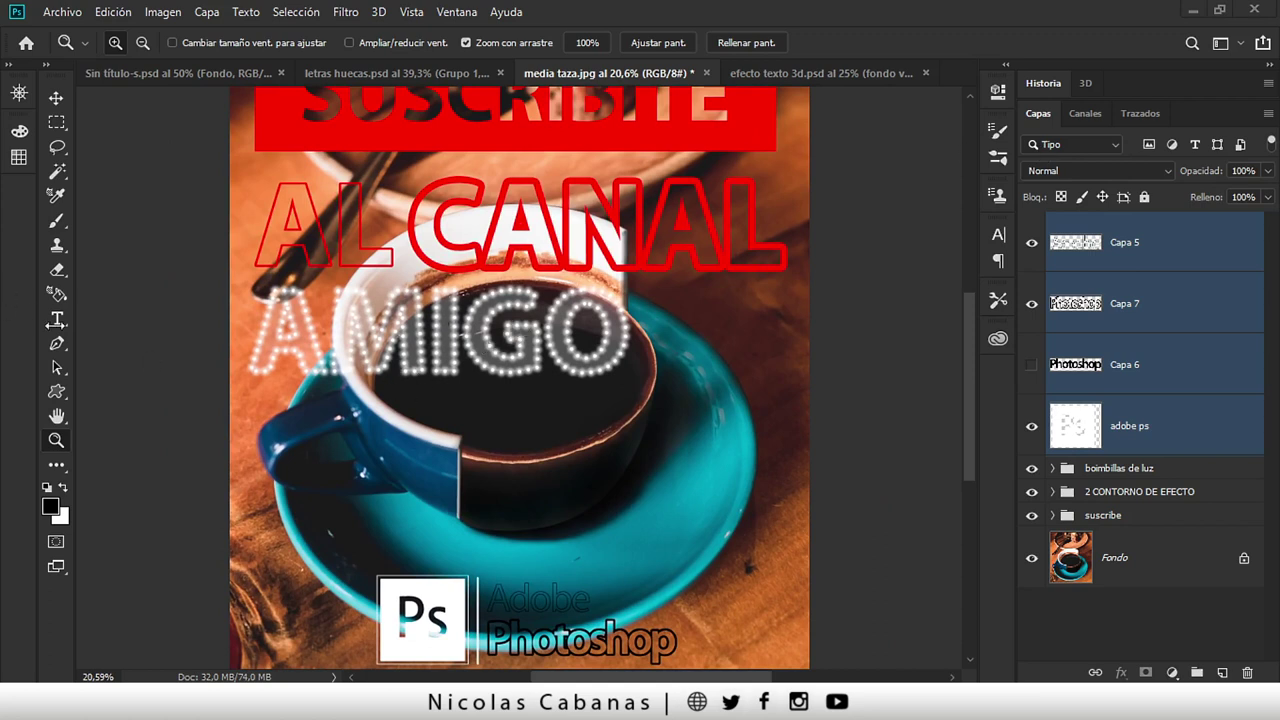
- Draw a paragraph text box over the cup and paste Lorem Ipsum text from lipsum.com
left_click(57, 318)
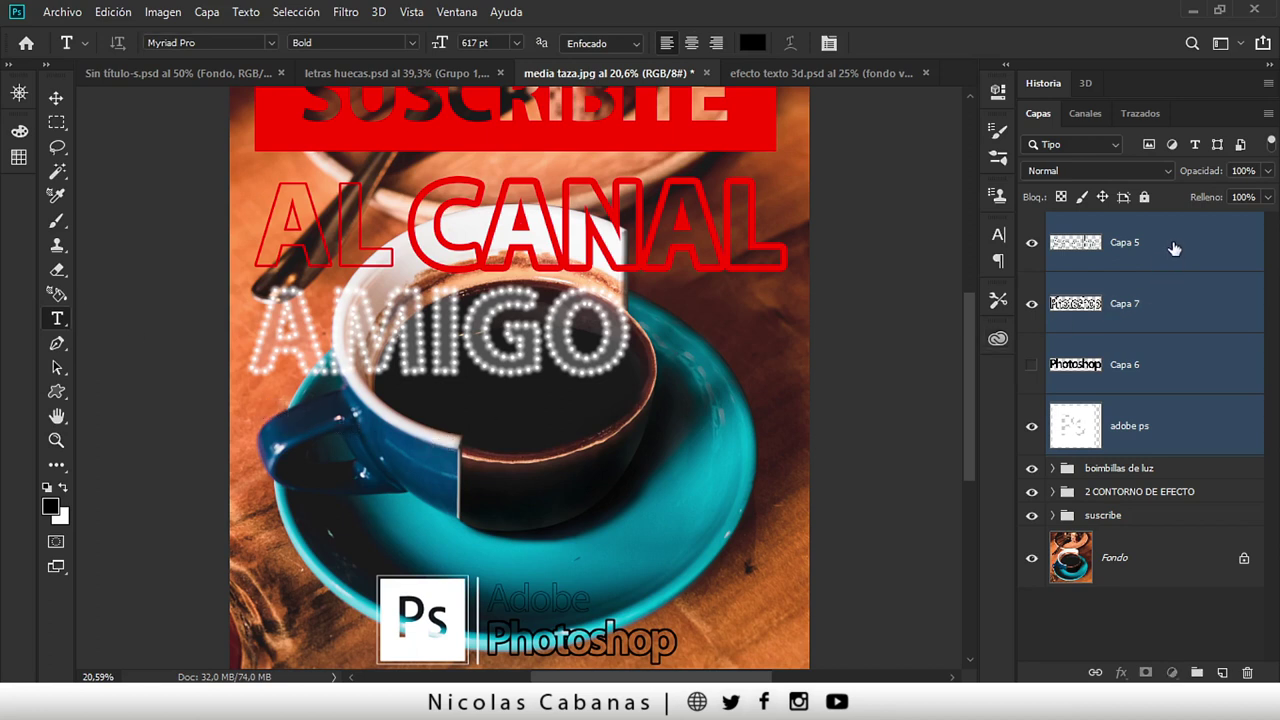
mouse_move(276, 419)
left_mouse_down()
mouse_move(694, 516)
mouse_move(737, 534)
mouse_move(740, 549)
left_mouse_up()
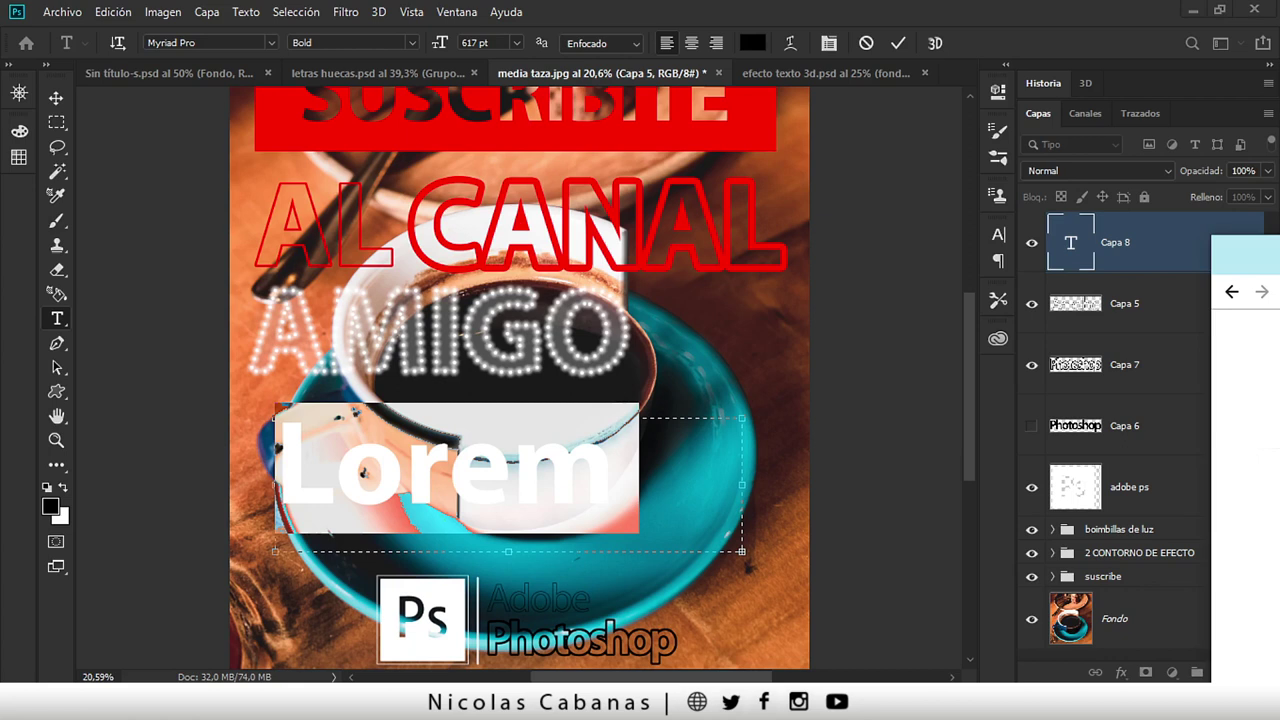
mouse_move(1250, 250)
left_mouse_down()
mouse_move(856, 227)
mouse_move(700, 150)
mouse_move(585, 115)
left_mouse_up()
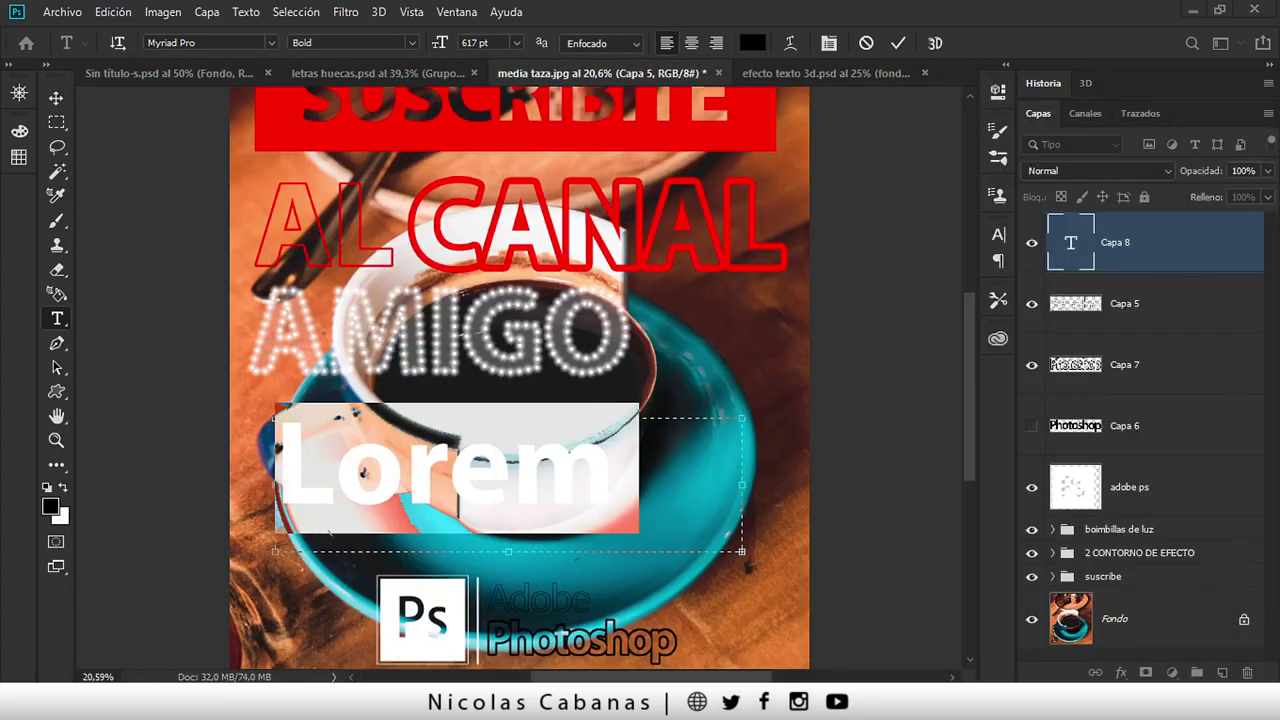
left_click(481, 496)
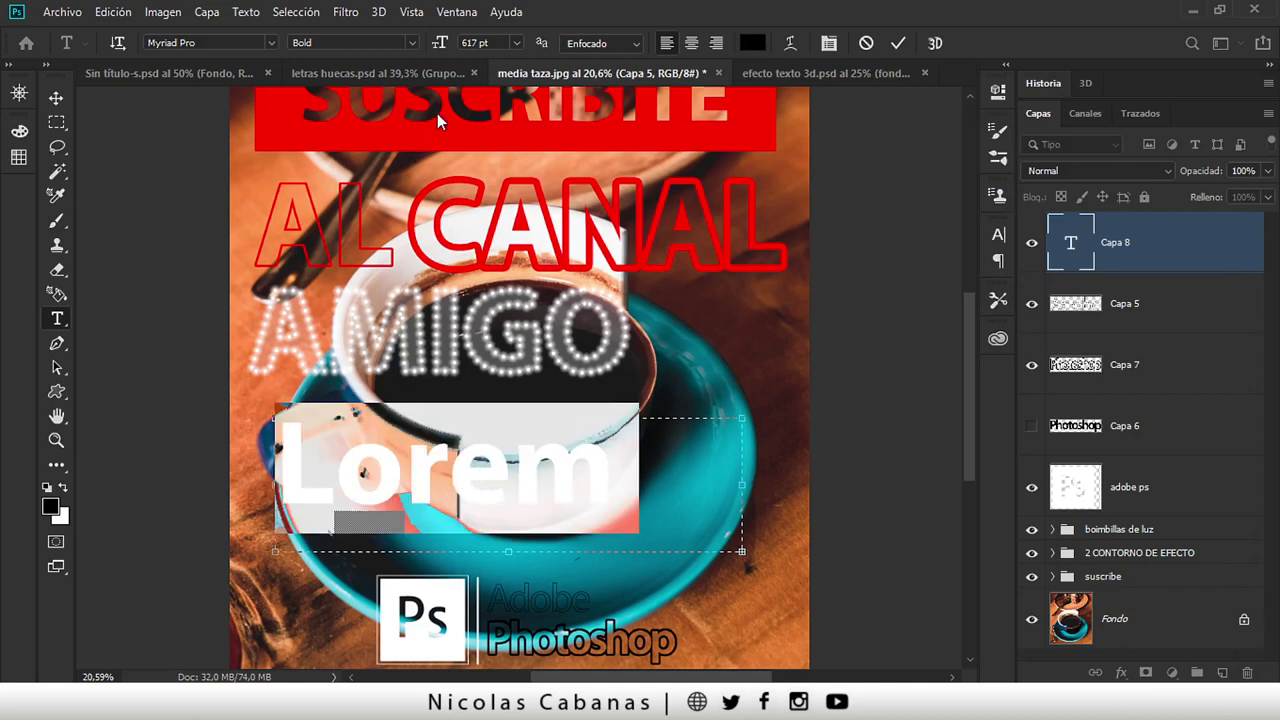
- Reselect the oversized Lorem text in the box to change its font size
left_click_drag(440, 45, 100, 145)
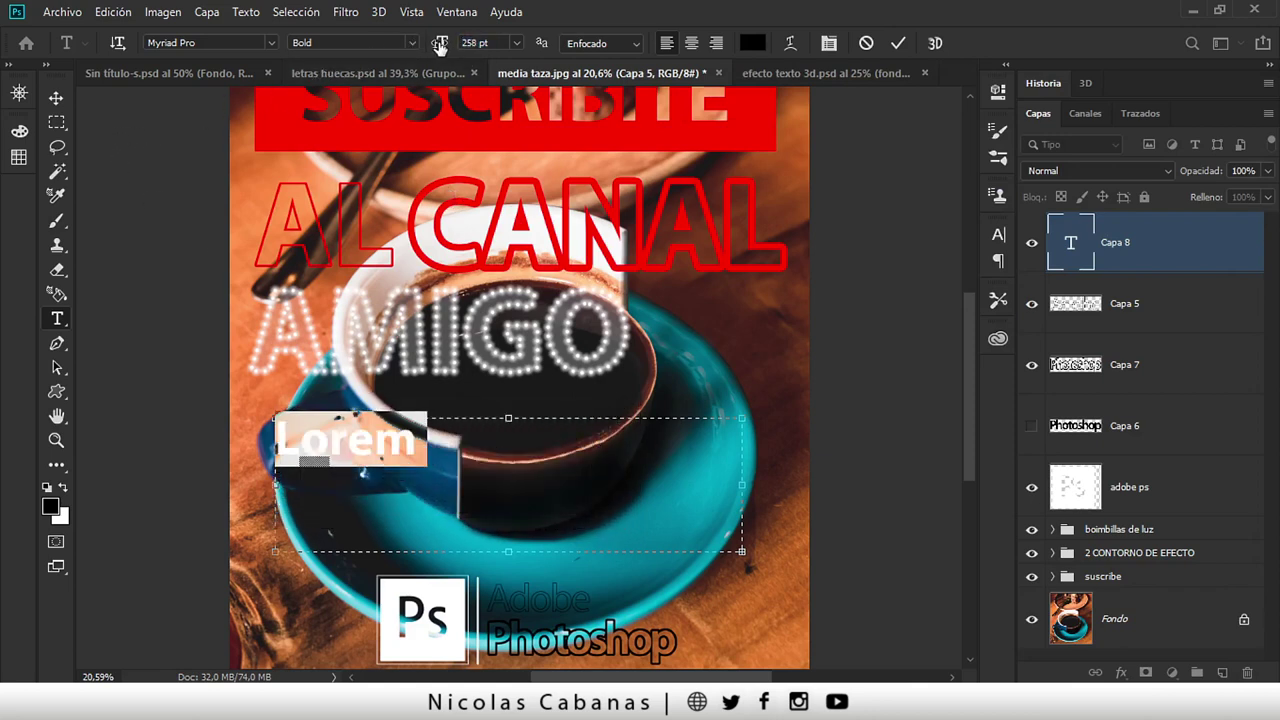
left_click_drag(441, 50, 405, 50)
left_click(443, 468)
left_click_drag(443, 468, 250, 446)
left_click(508, 491)
key("ctrl+a")
key("BackSpace")
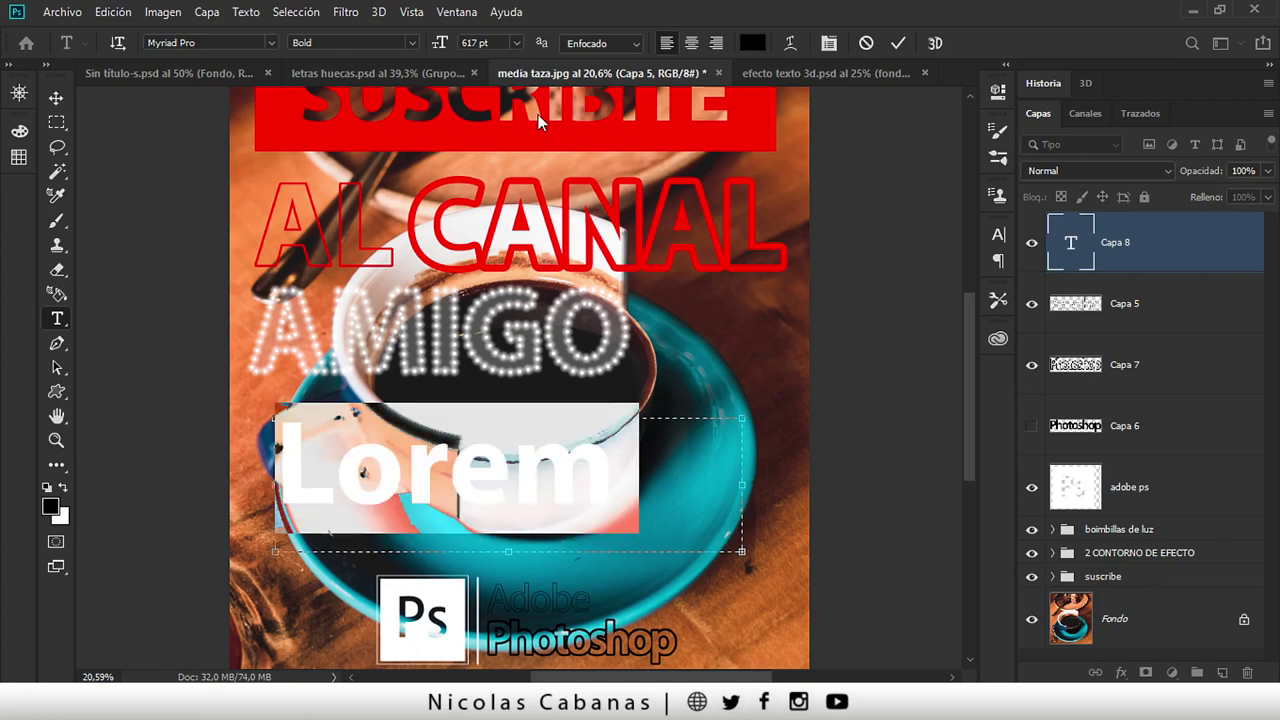
left_click(518, 44)
- Set the paragraph text to 66 pt and colour #ffffff
left_click(504, 170)
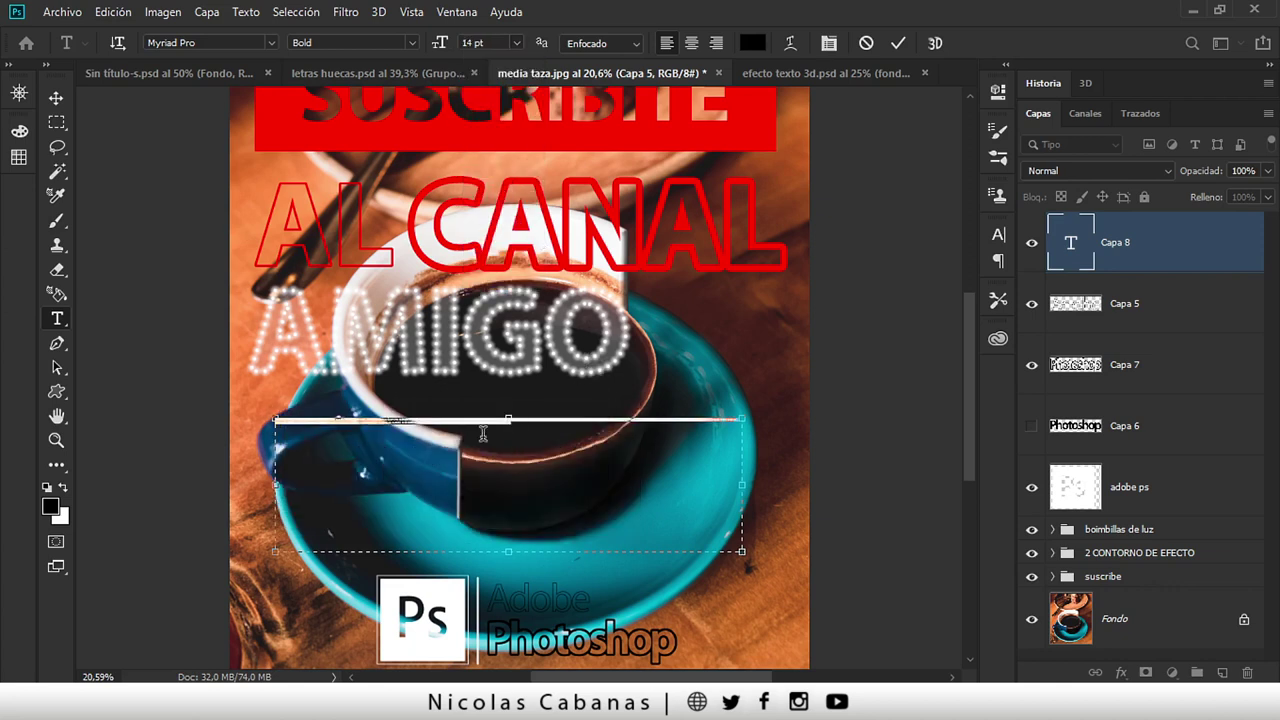
left_click_drag(437, 40, 493, 50)
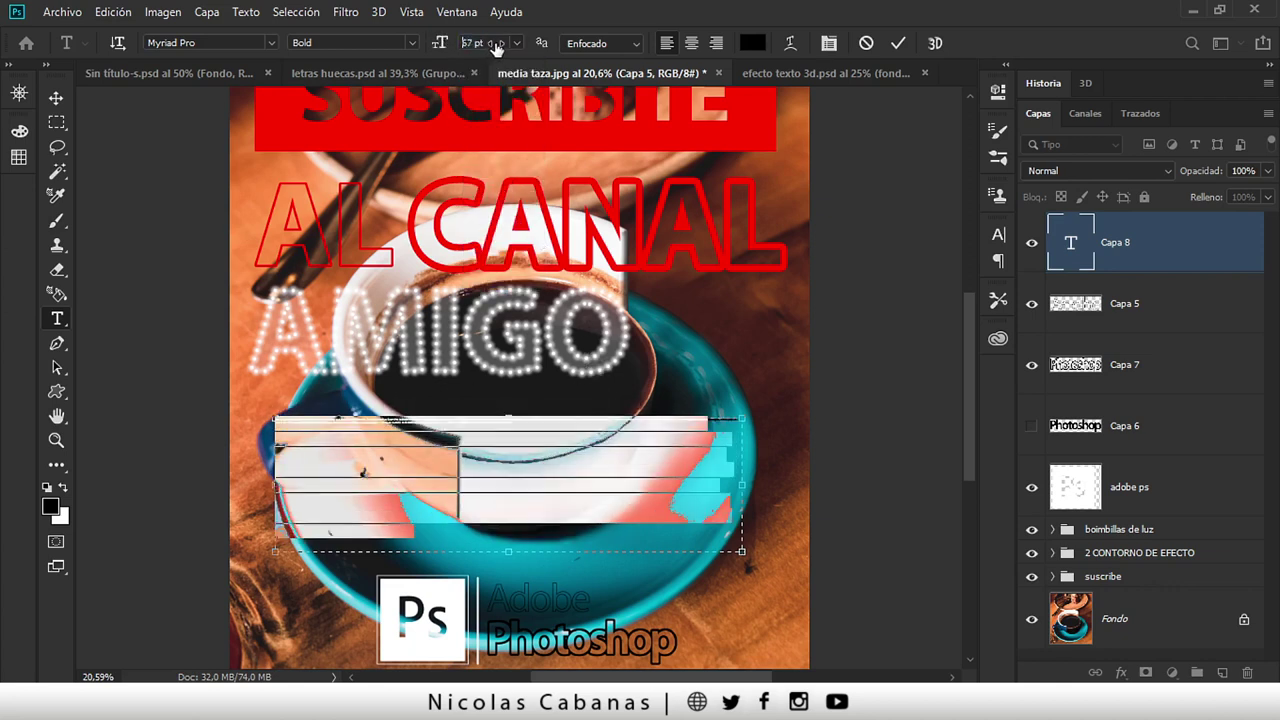
type("66")
key("Return")
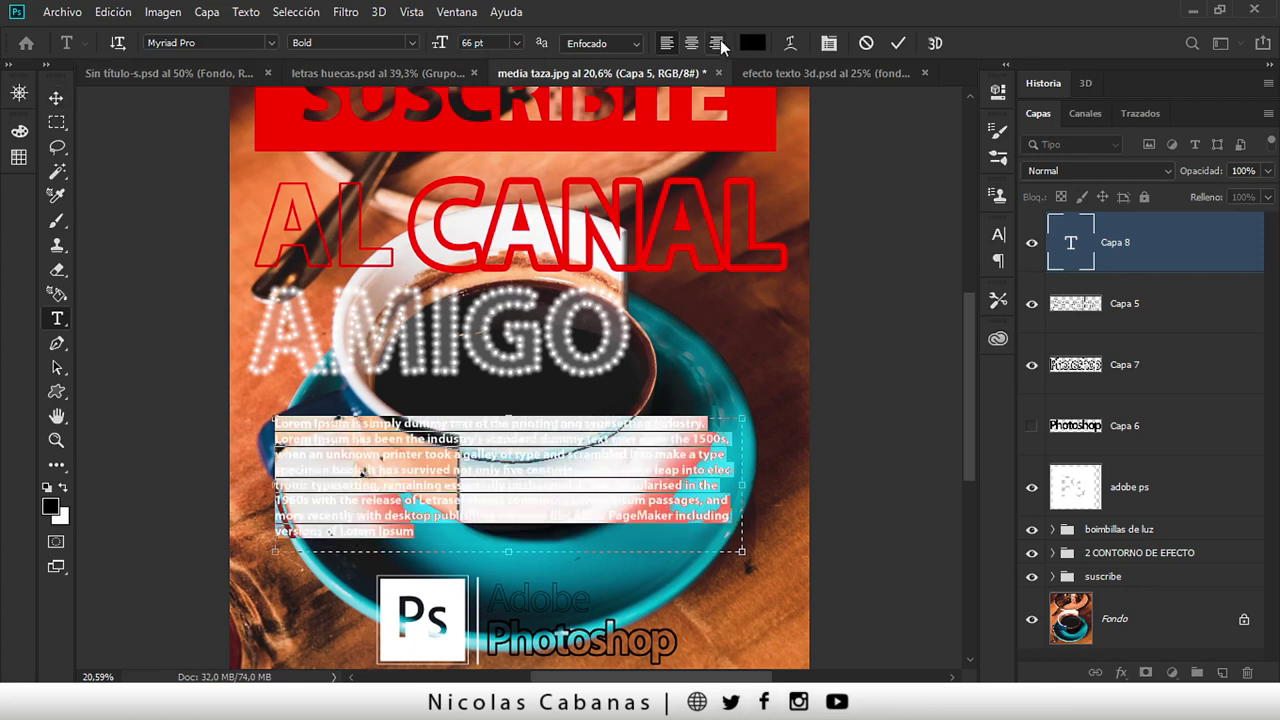
left_click(752, 43)
type("ffffff")
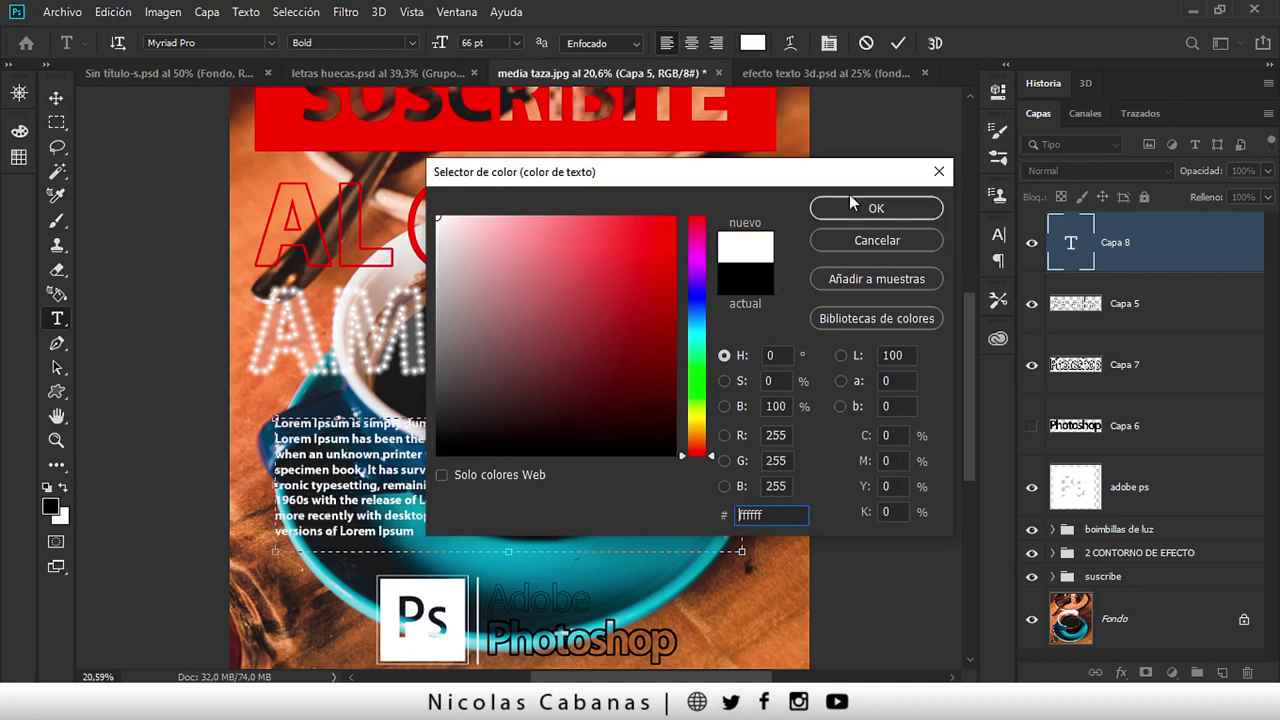
left_click(853, 207)
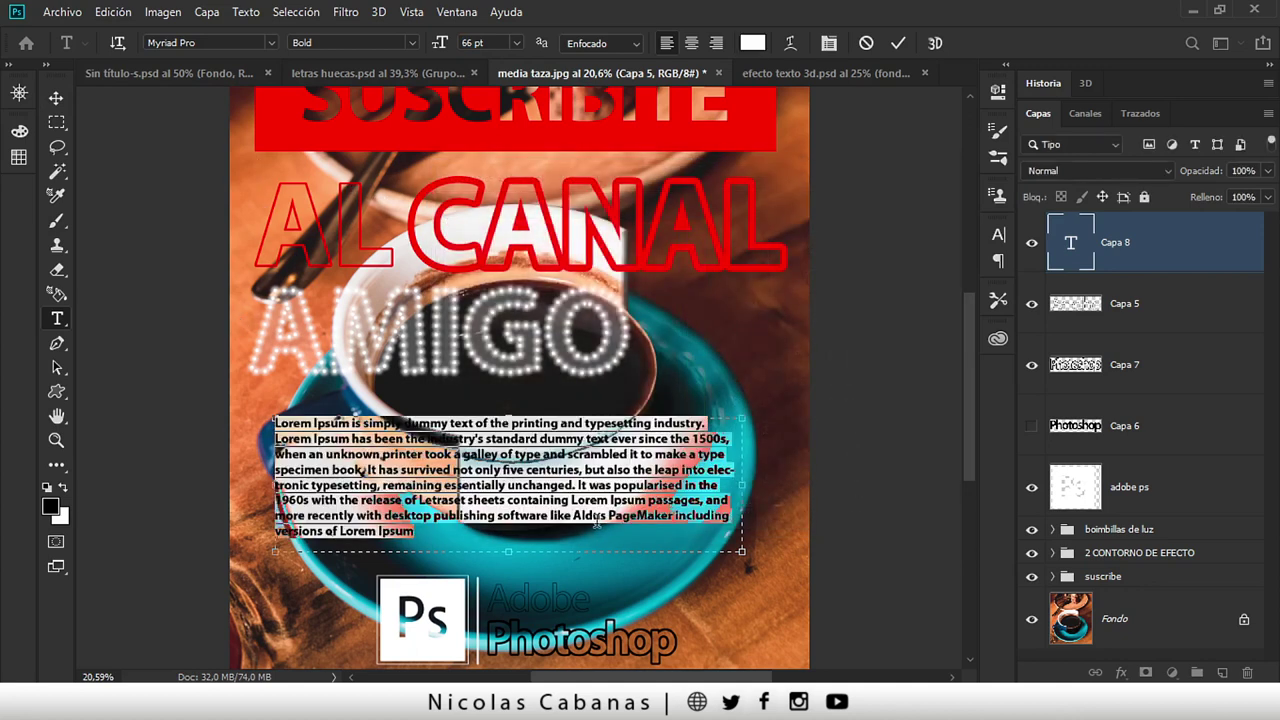
- Switch the paragraph to Regular style, commit it, and nudge it left and up
left_click(407, 46)
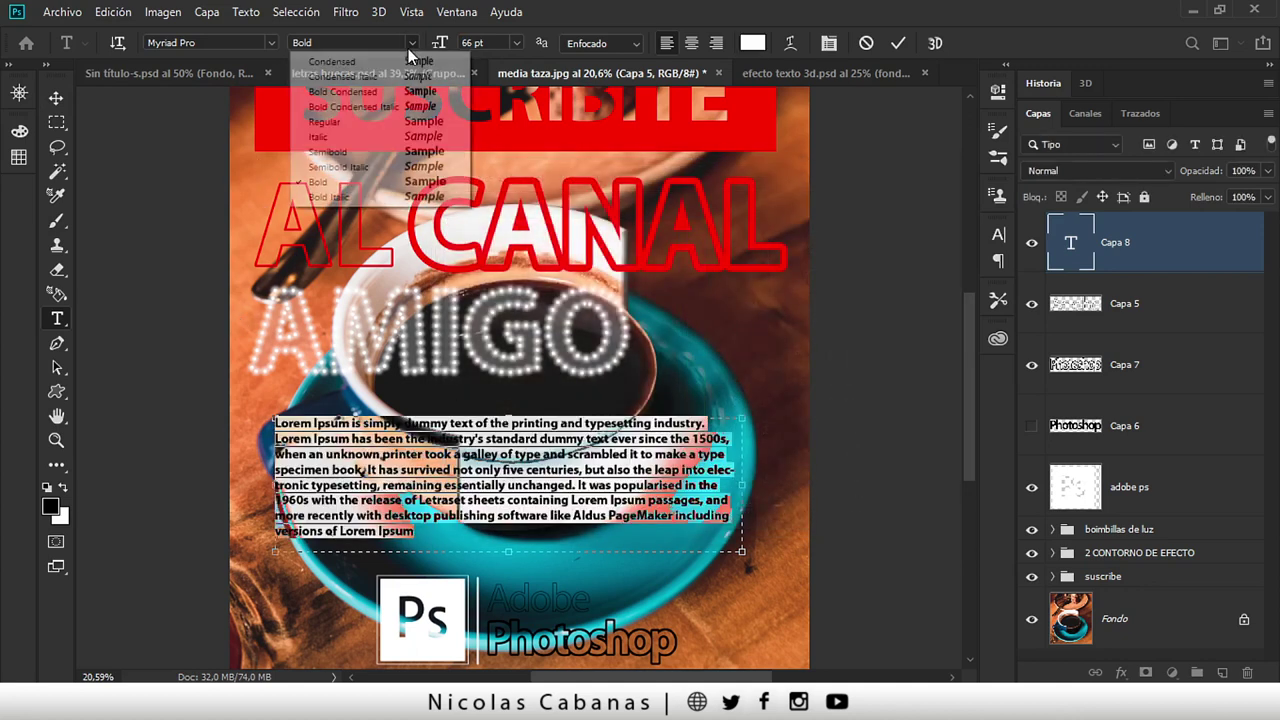
left_click(357, 122)
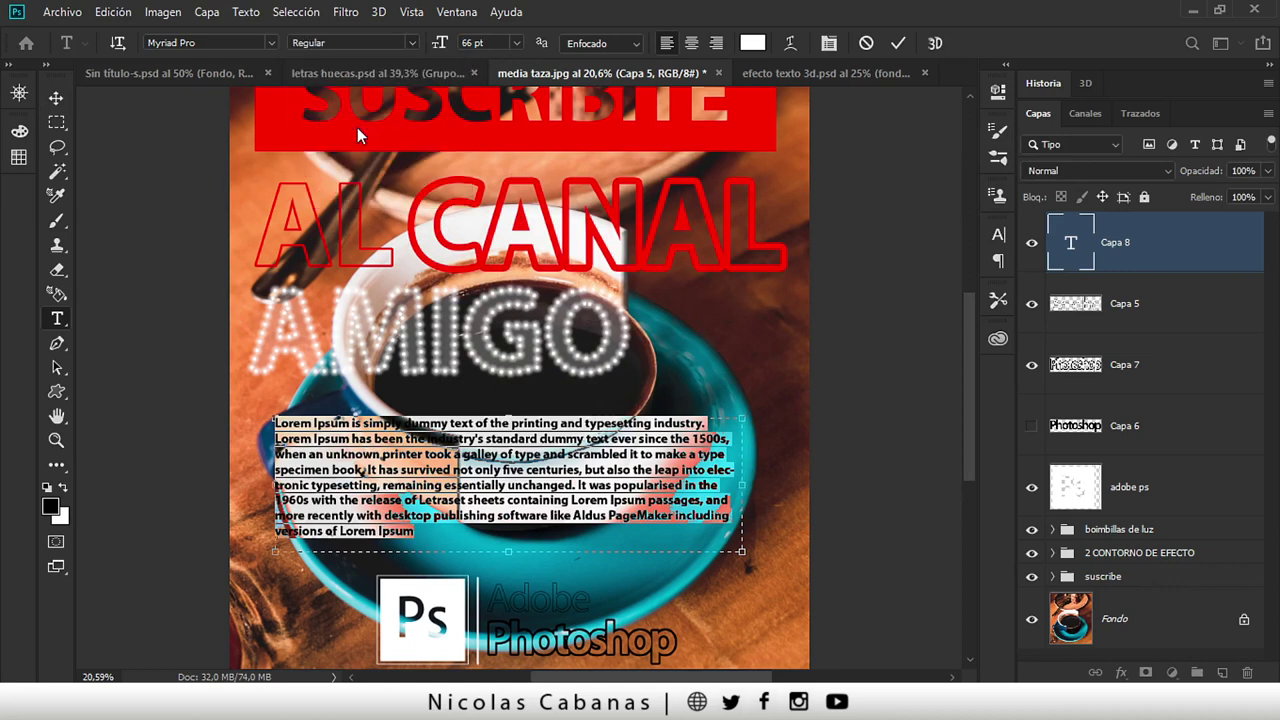
left_click(56, 98)
left_click_drag(417, 485, 400, 480)
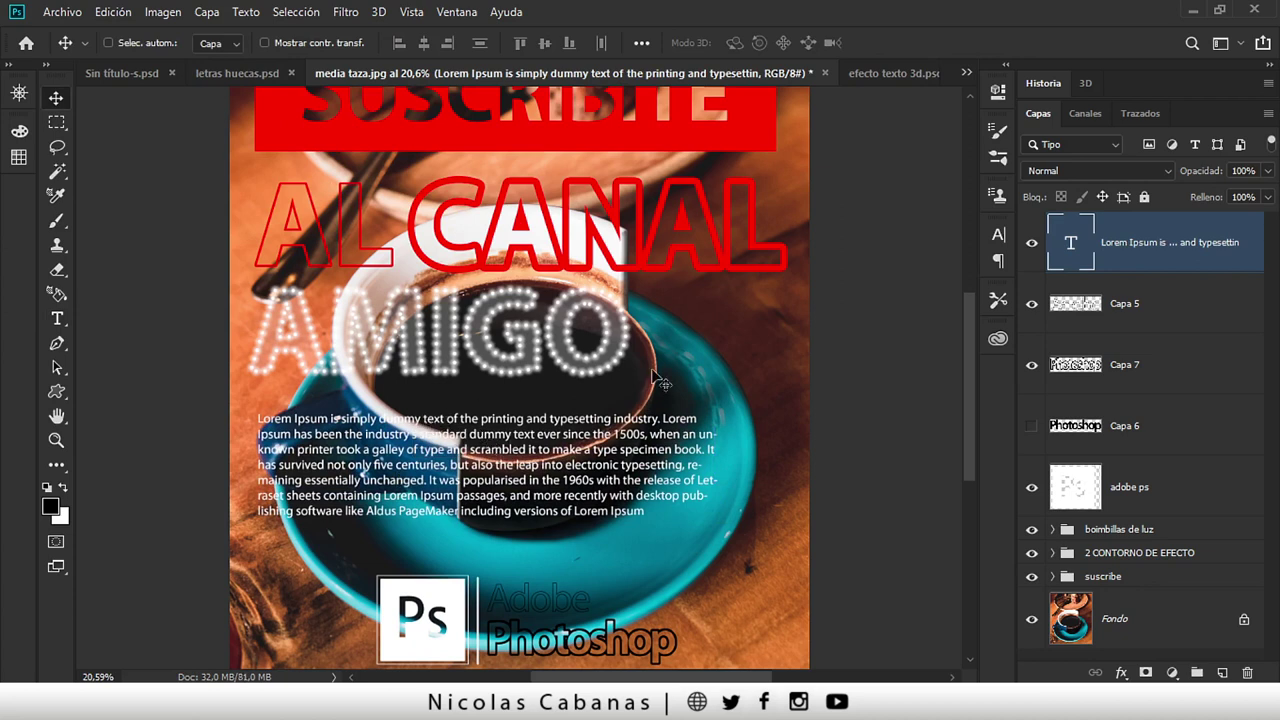
- Add a ff0000 Solid Color fill layer from the paragraph's letter selection
left_click(1072, 252, "ctrl")
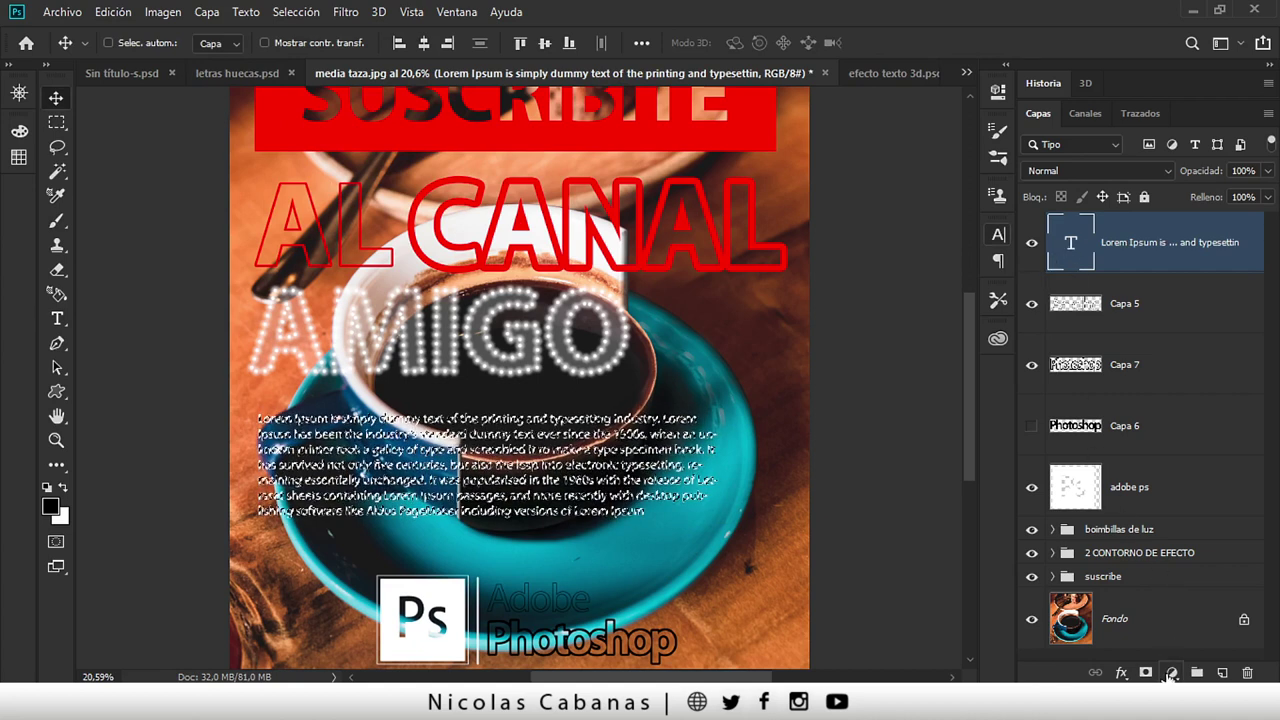
left_click(1172, 672)
left_click(1166, 346)
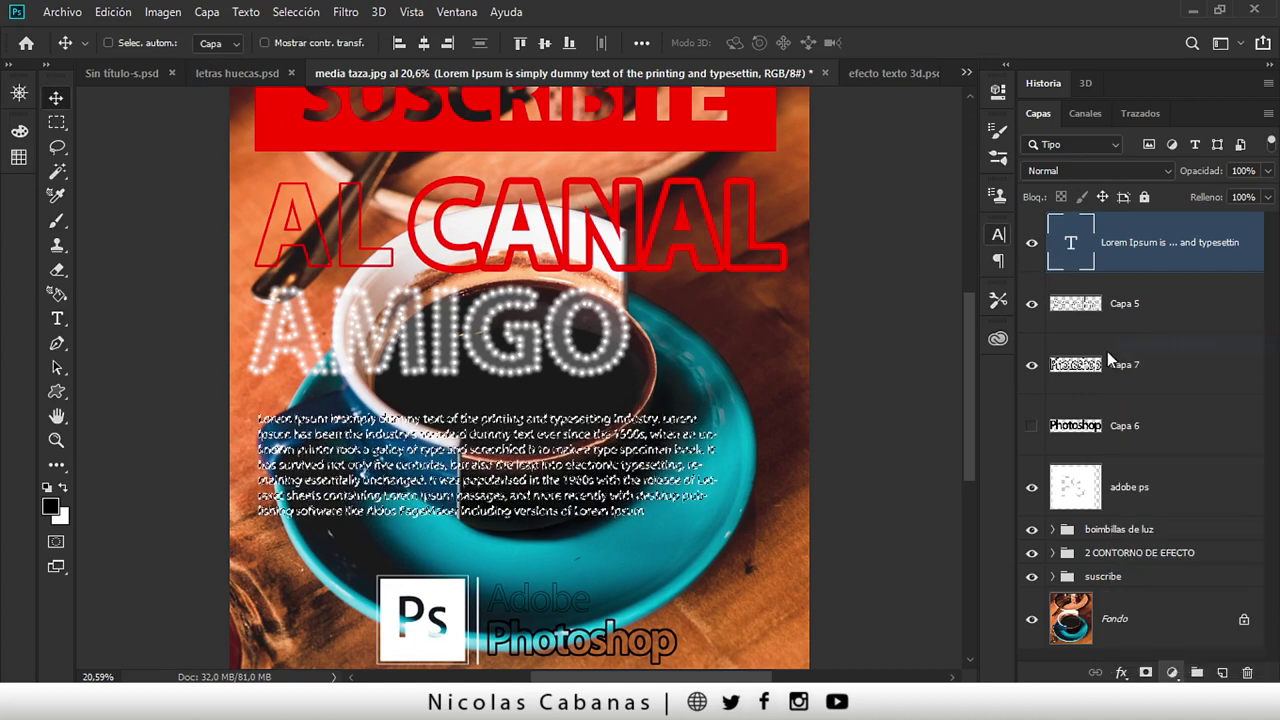
type("ff0000")
left_click(875, 208)
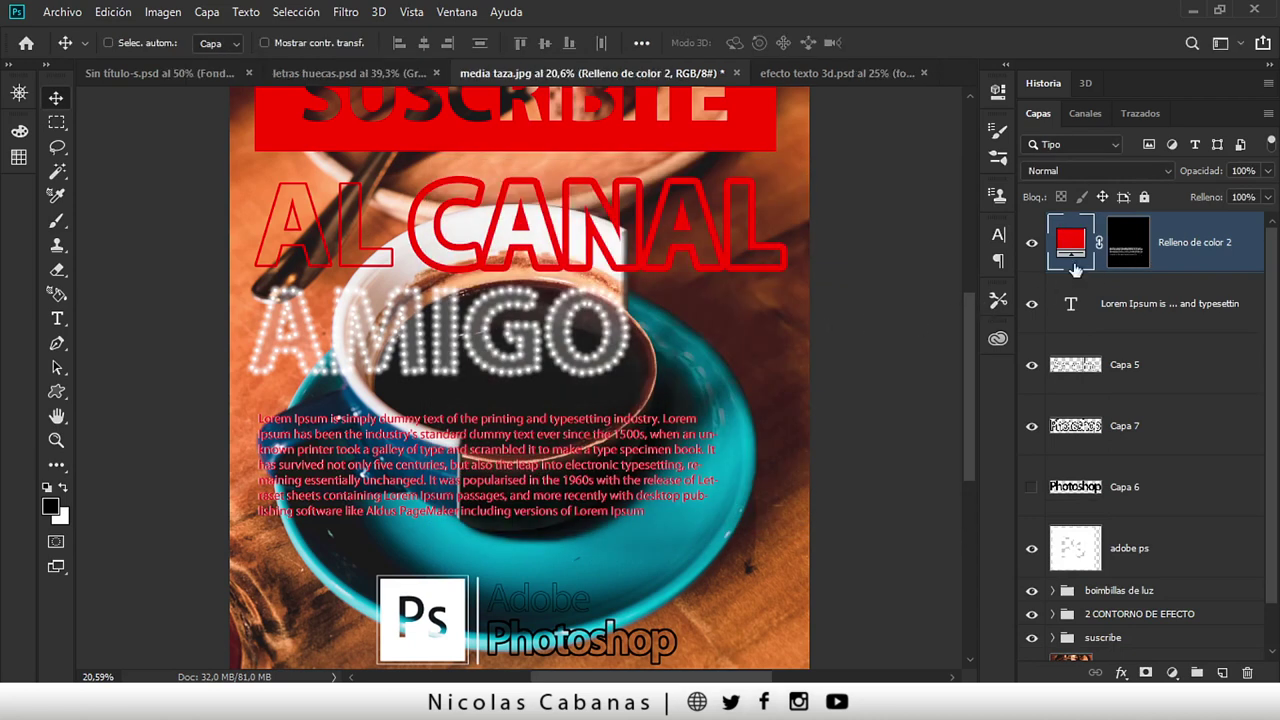
- Invert the fill mask and black out areas above and below the paragraph
key("z")
mouse_move(505, 487)
left_mouse_down()
mouse_move(558, 494)
mouse_move(545, 494)
left_mouse_up()
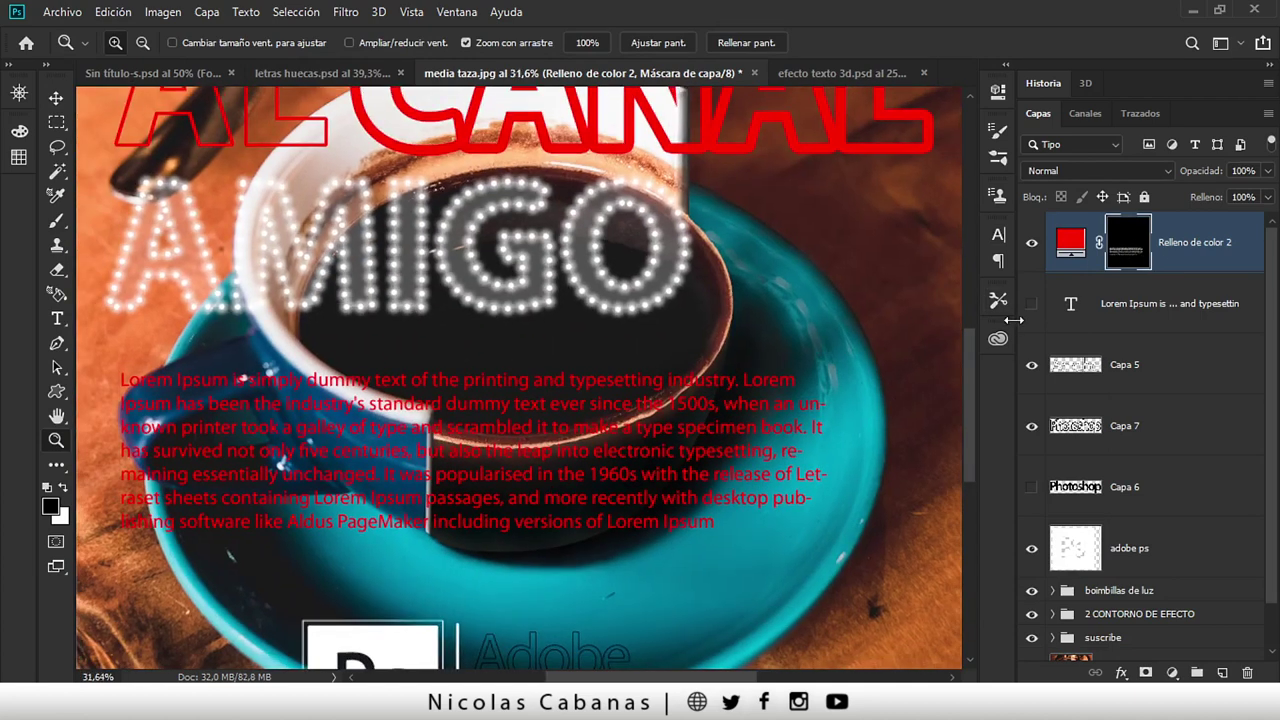
key("ctrl+i")
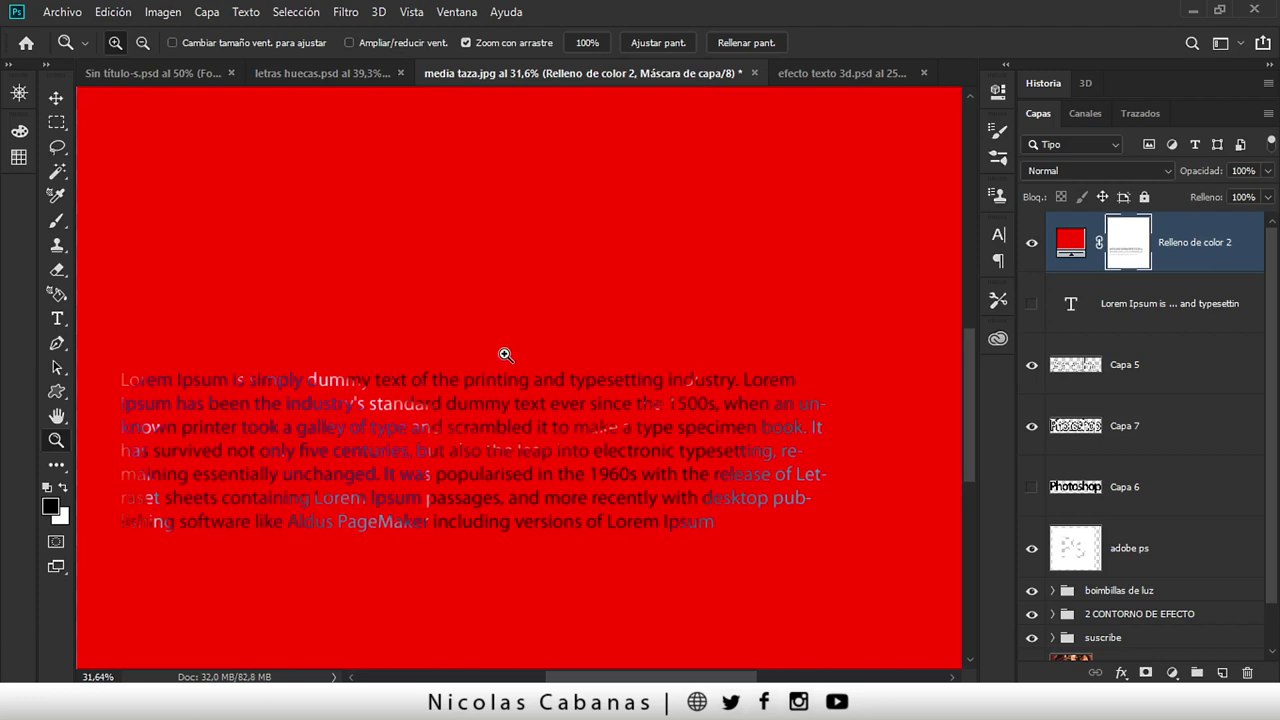
left_click_drag(506, 355, 451, 362)
key("m")
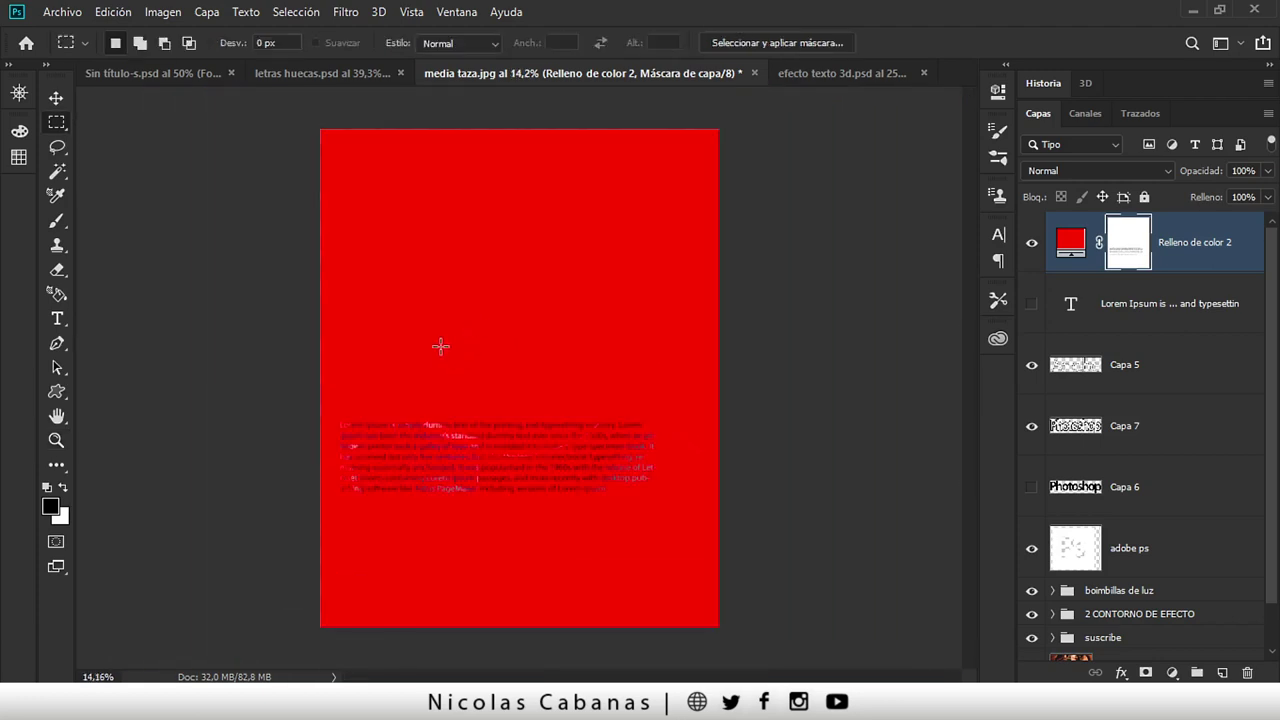
left_click_drag(309, 406, 728, 132)
mouse_move(320, 518)
left_mouse_down()
mouse_move(655, 663)
mouse_move(837, 608)
left_mouse_up()
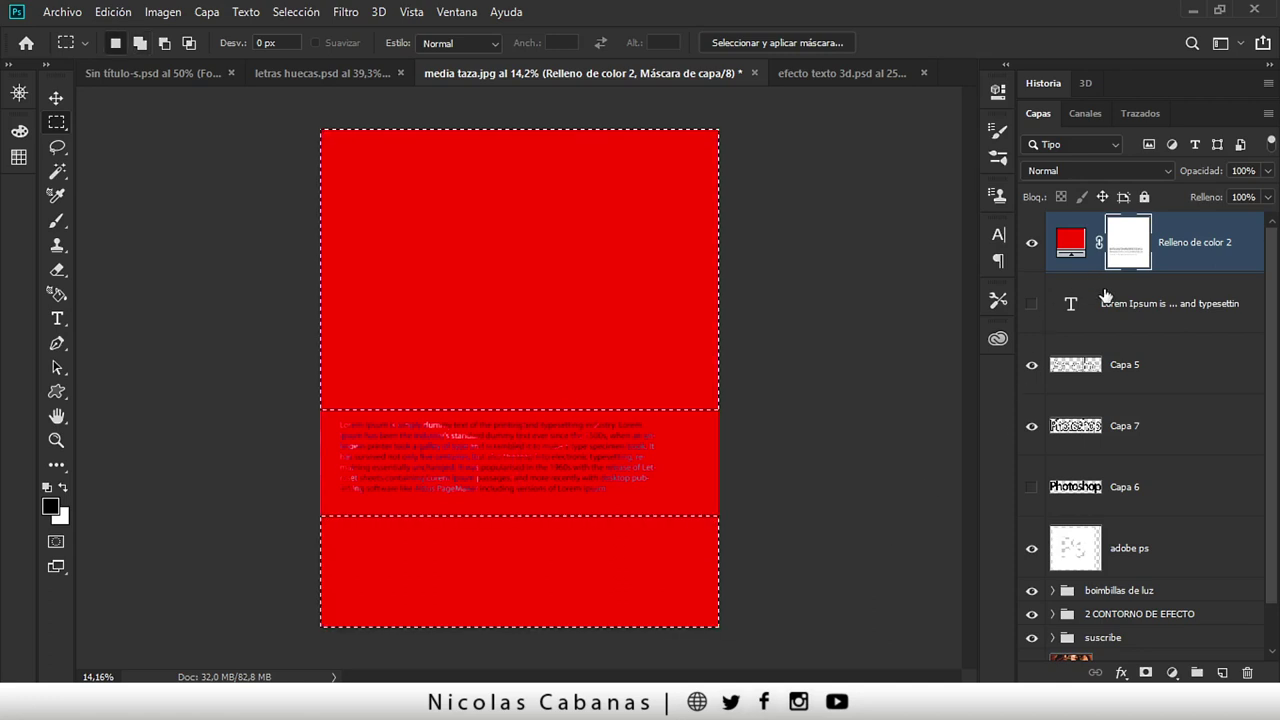
key("alt+BackSpace")
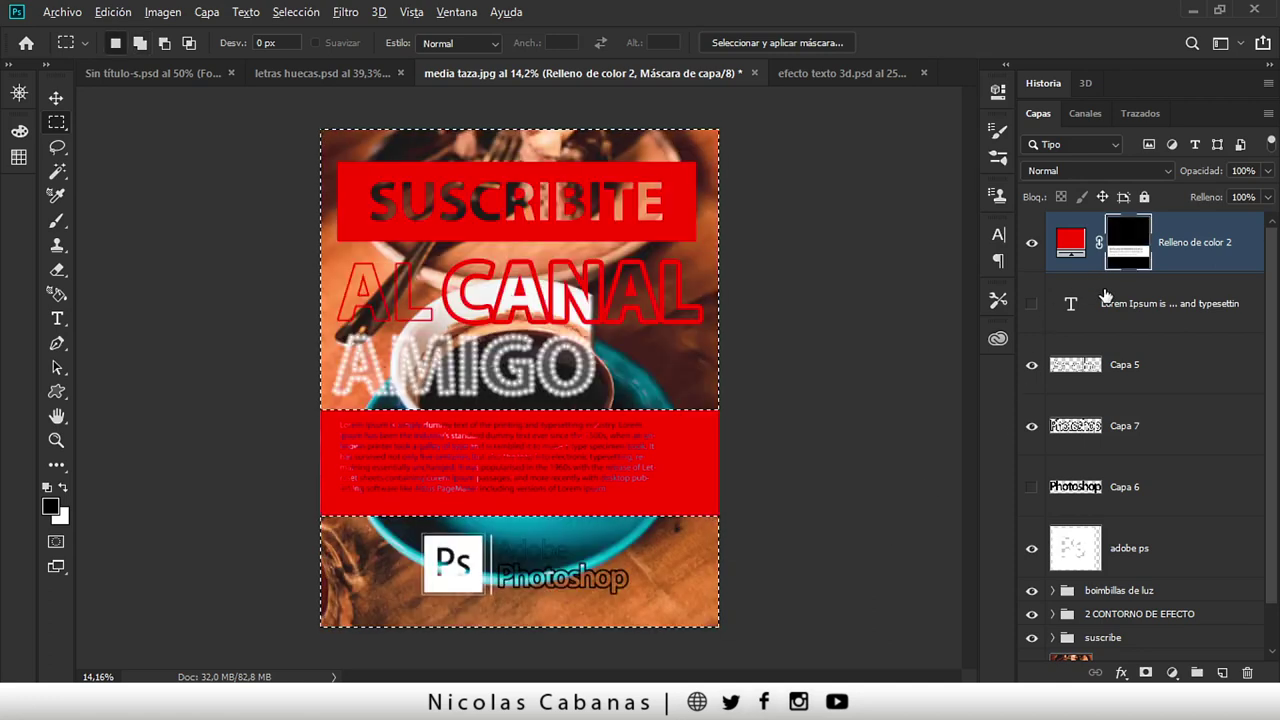
key("ctrl+d")
- Zoom in to inspect the knocked-out lettering in the red band
key("z")
mouse_move(606, 480)
left_mouse_down()
mouse_move(673, 480)
mouse_move(635, 485)
left_mouse_up()
mouse_move(426, 478)
left_mouse_down()
mouse_move(469, 451)
mouse_move(412, 446)
mouse_move(627, 441)
mouse_move(583, 434)
left_mouse_up()
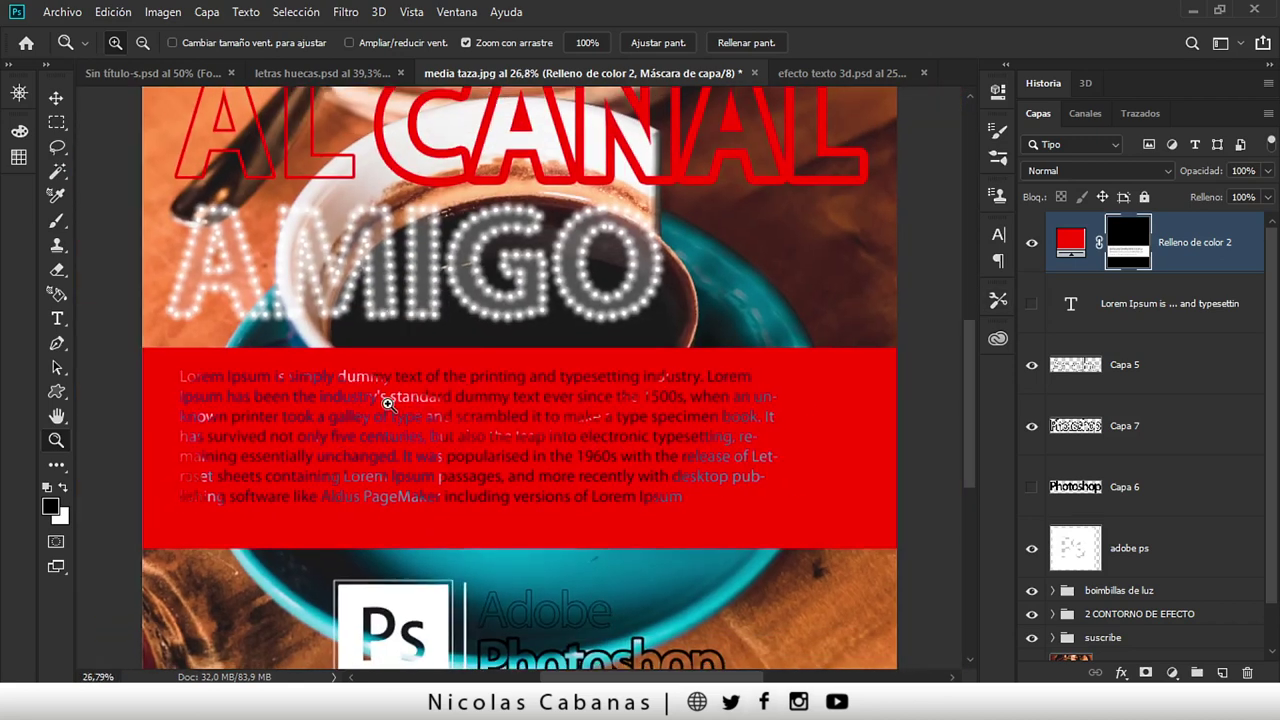
scroll(512, 290, "down", 2)
scroll(486, 409, "down", 1)
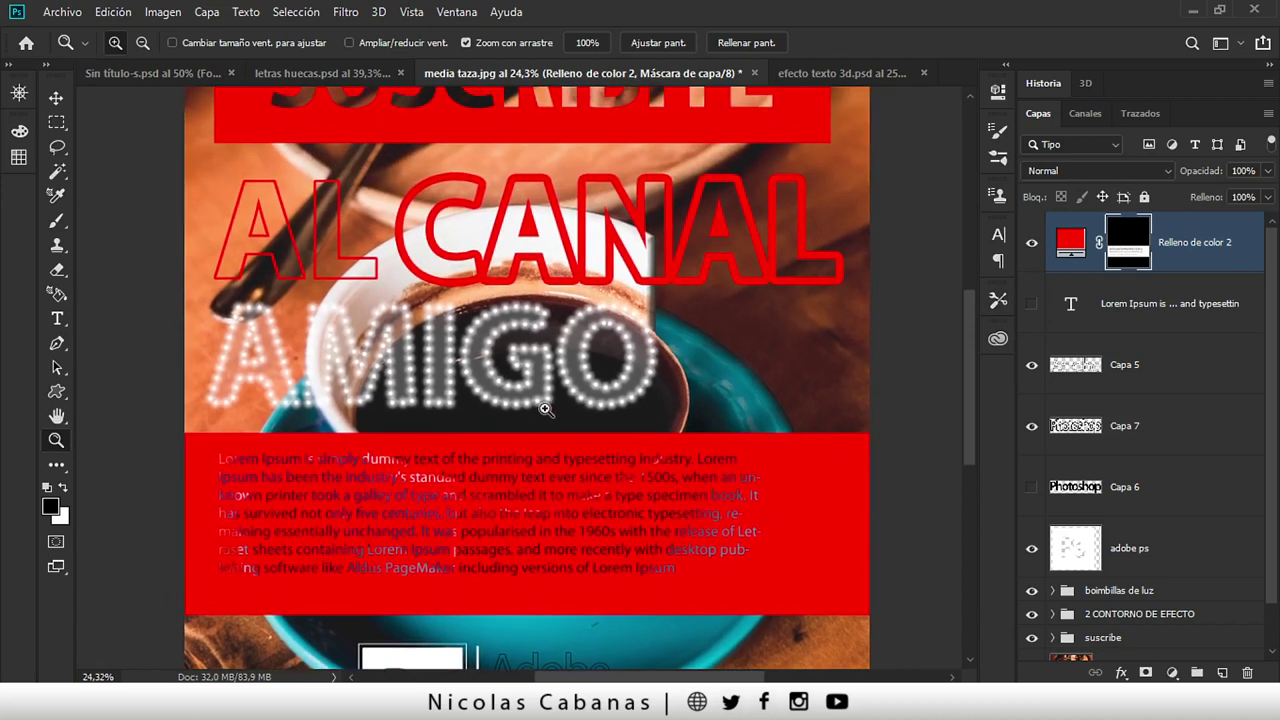
scroll(512, 170, "down", 2)
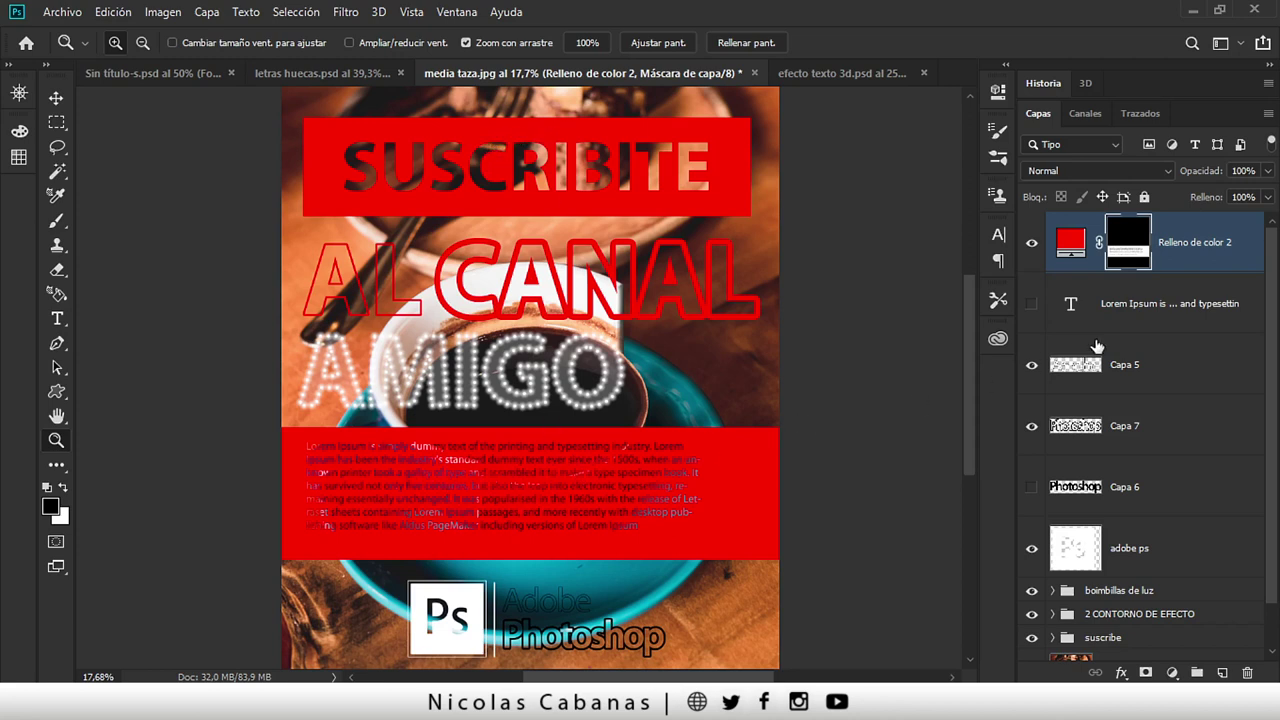
- Hide the Relleno de color 2 band and the Lorem Ipsum text layer
left_click(1031, 242)
left_click(1031, 303)
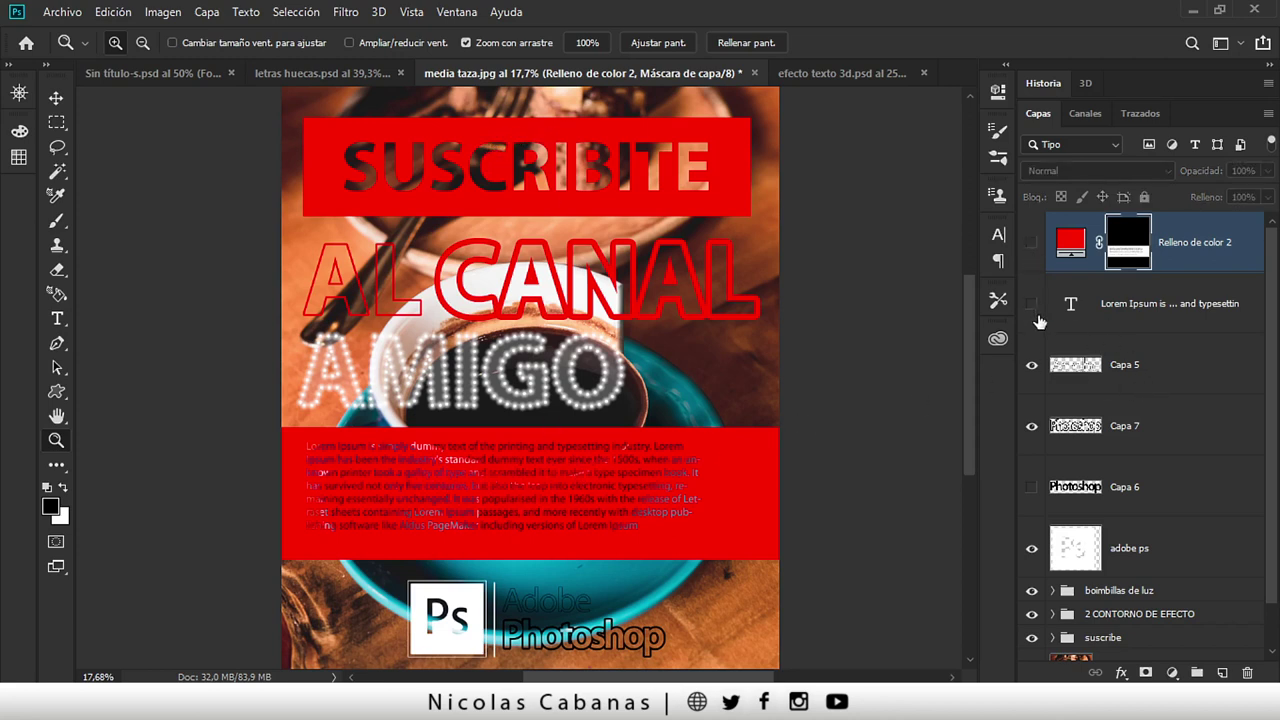
key("alt+bracketleft")
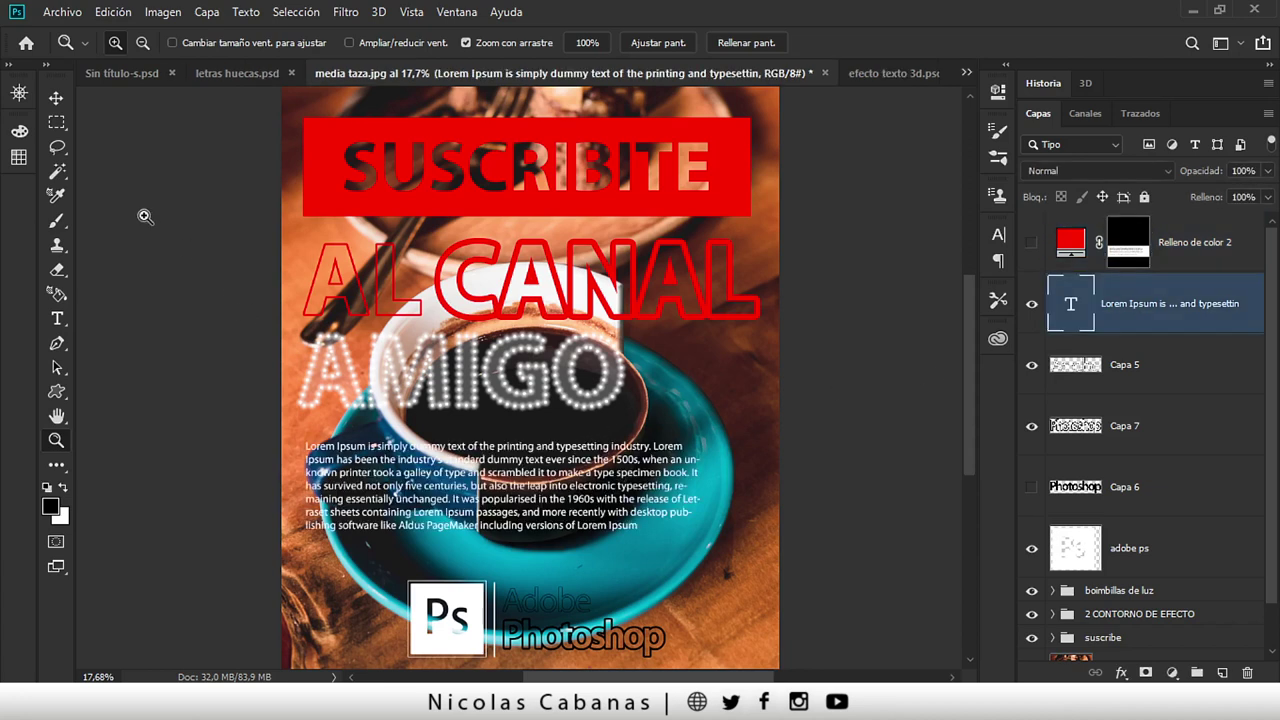
left_click(57, 318)
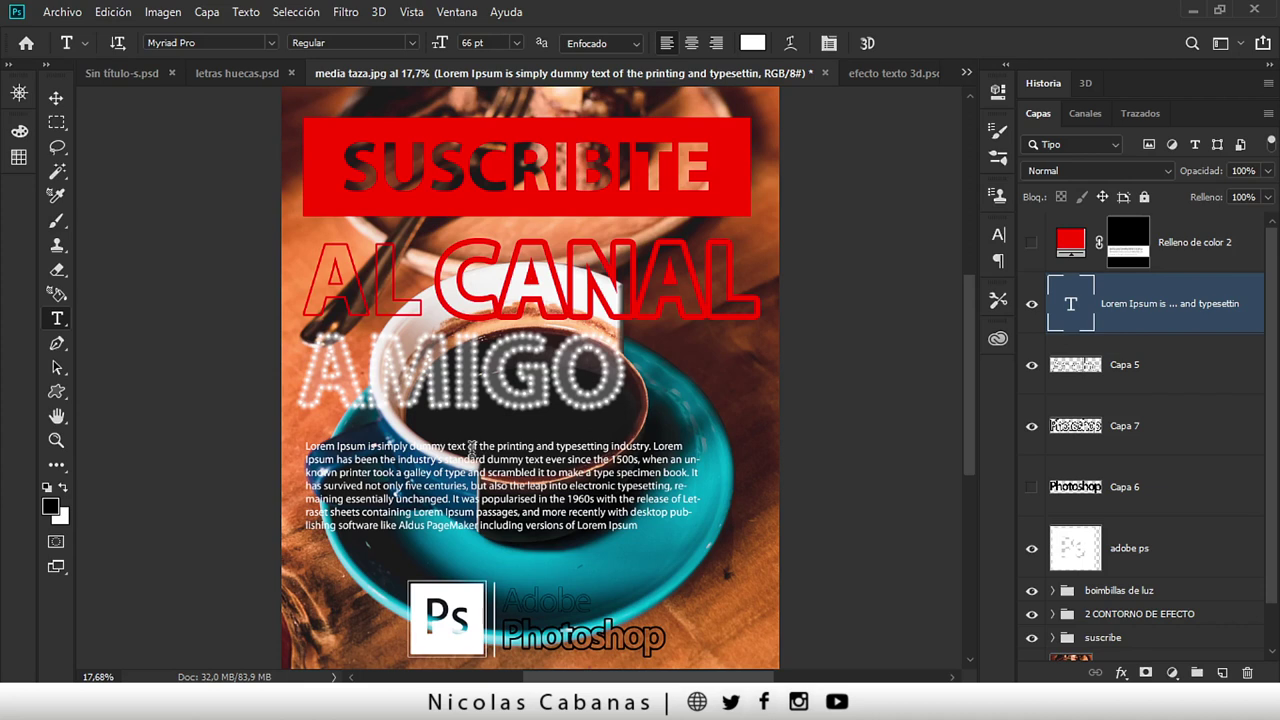
left_click(57, 97)
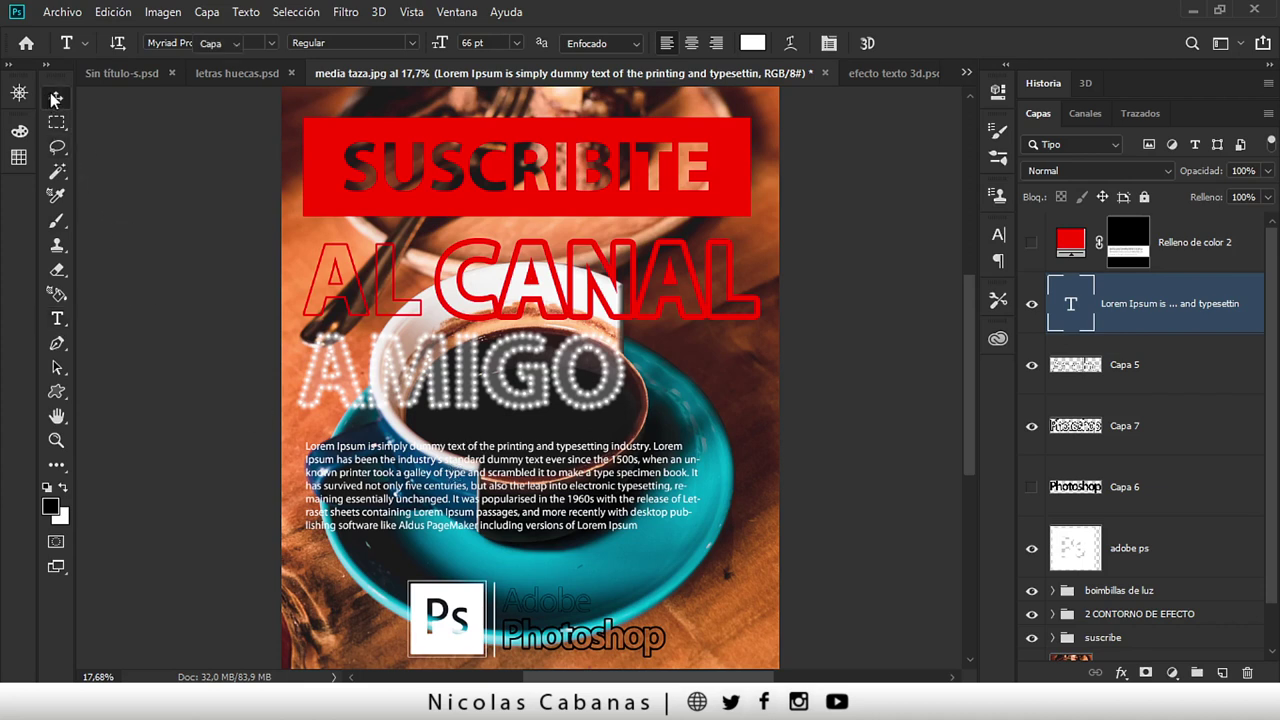
left_click(1034, 304)
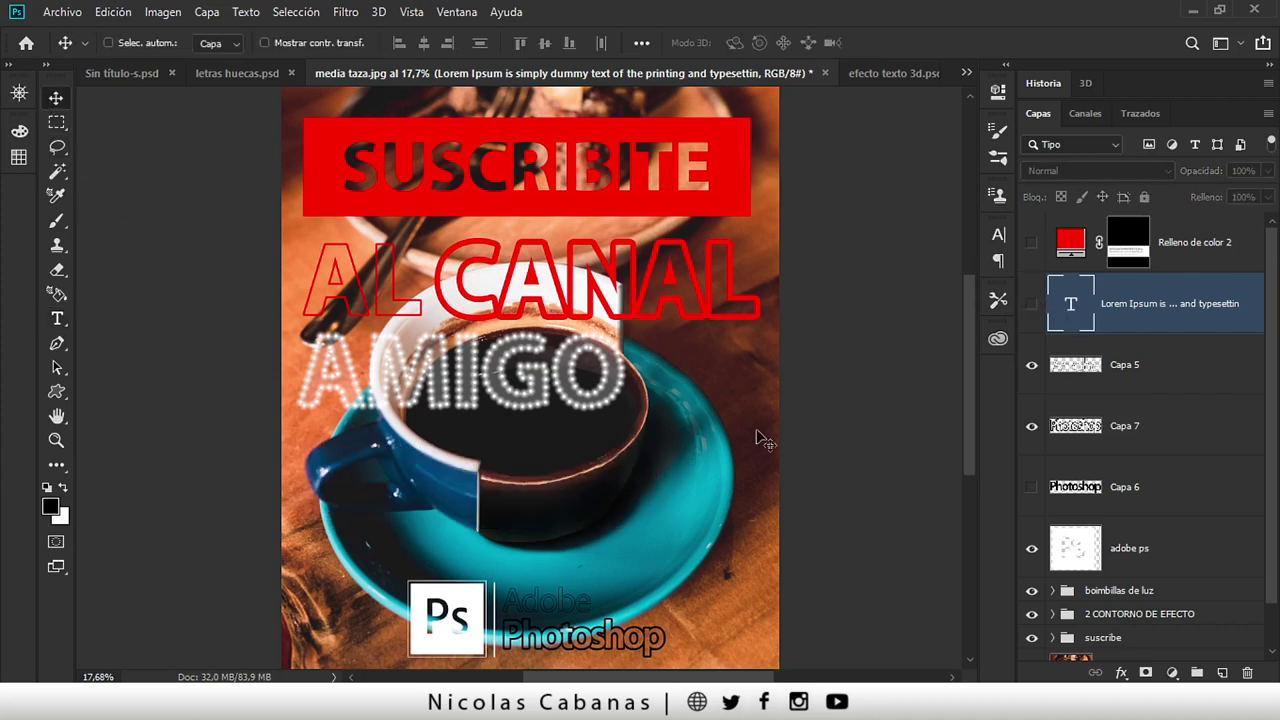
- Compare with letras huecas.psd, then return to media taza.jpg zoomed on the cup
key("z")
left_click_drag(763, 521, 621, 424)
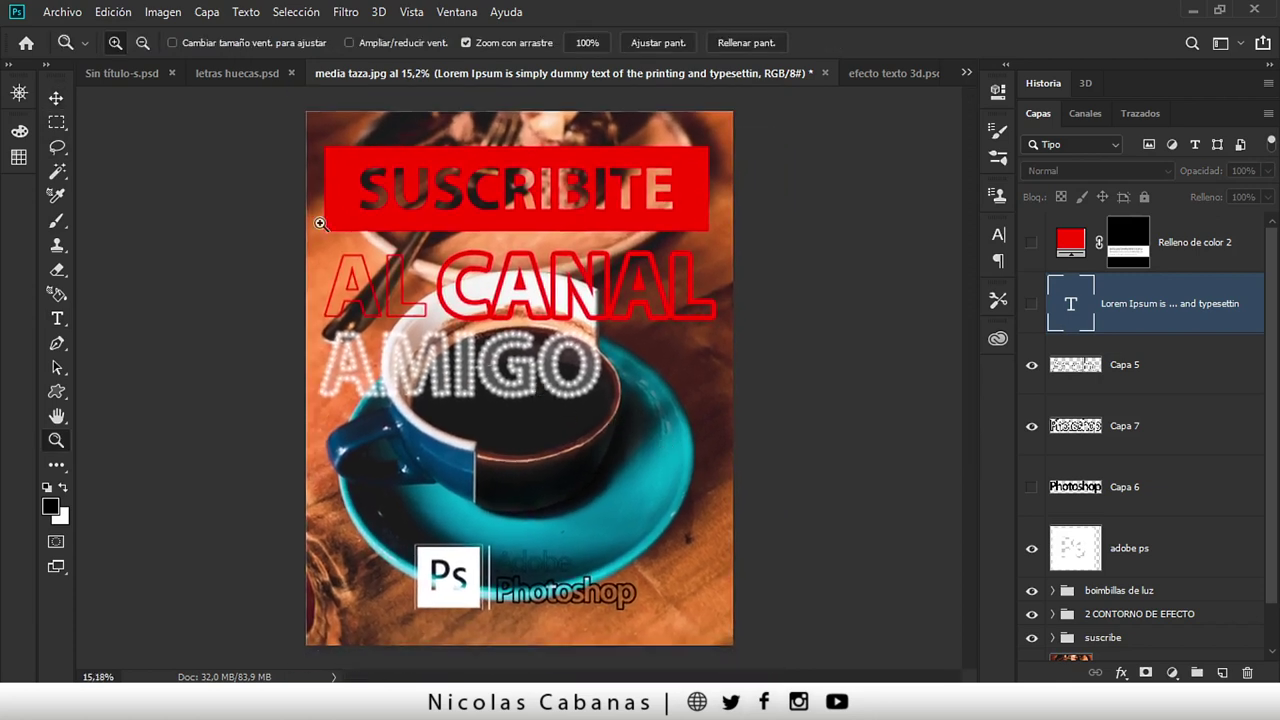
left_click(270, 77)
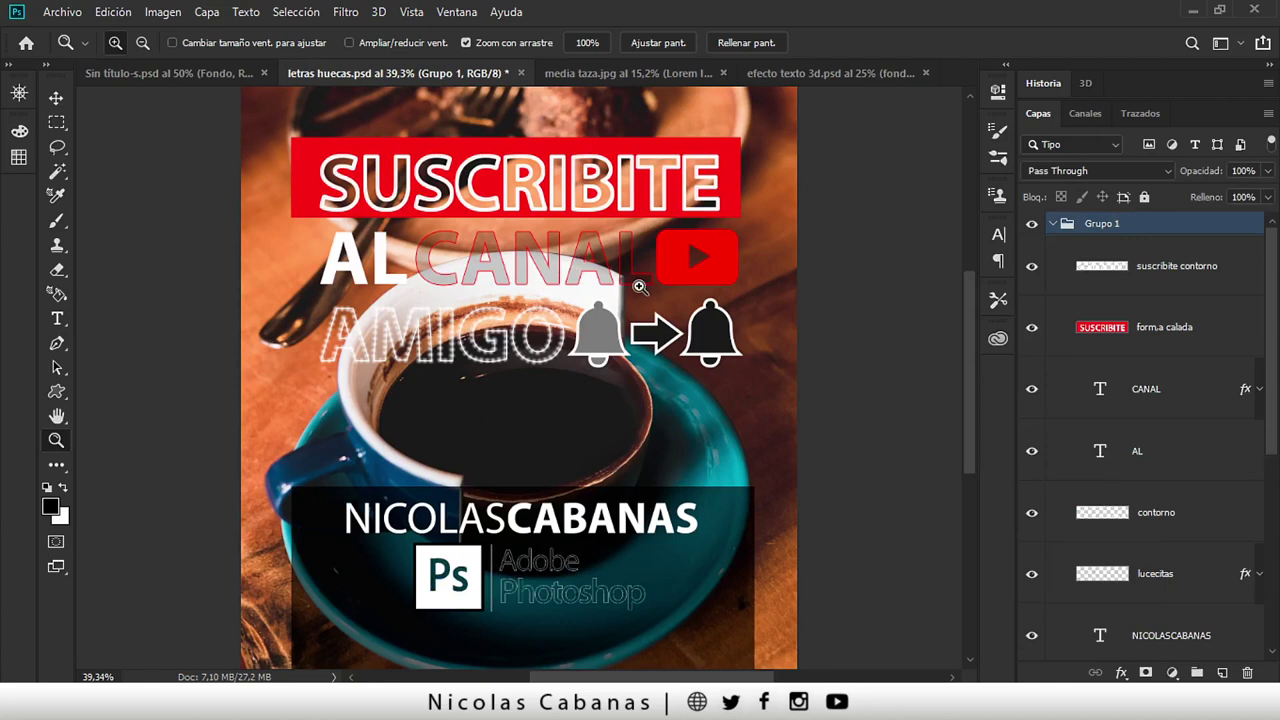
left_click(620, 70)
mouse_move(587, 463)
left_mouse_down()
mouse_move(578, 404)
mouse_move(500, 410)
left_mouse_up()
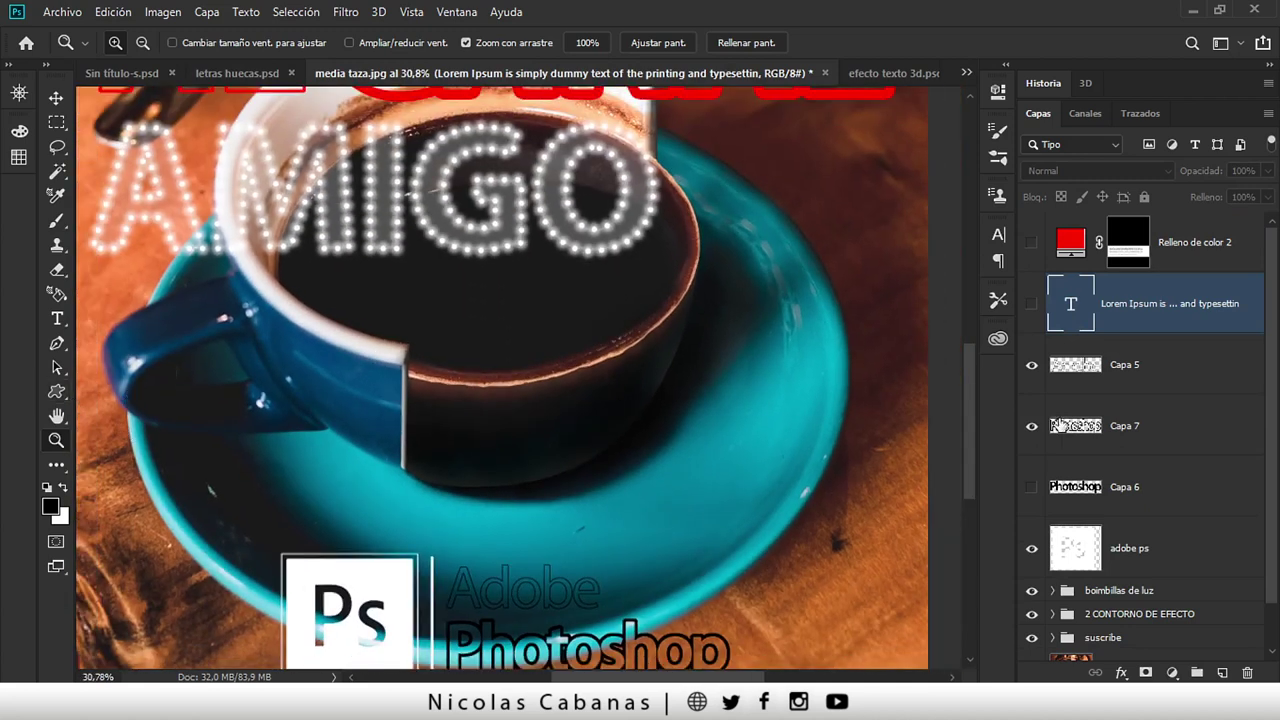
- Group Relleno de color 2 through adobe ps into a group named logo
left_click(1172, 537)
left_click(1190, 258, "shift")
key("ctrl+g")
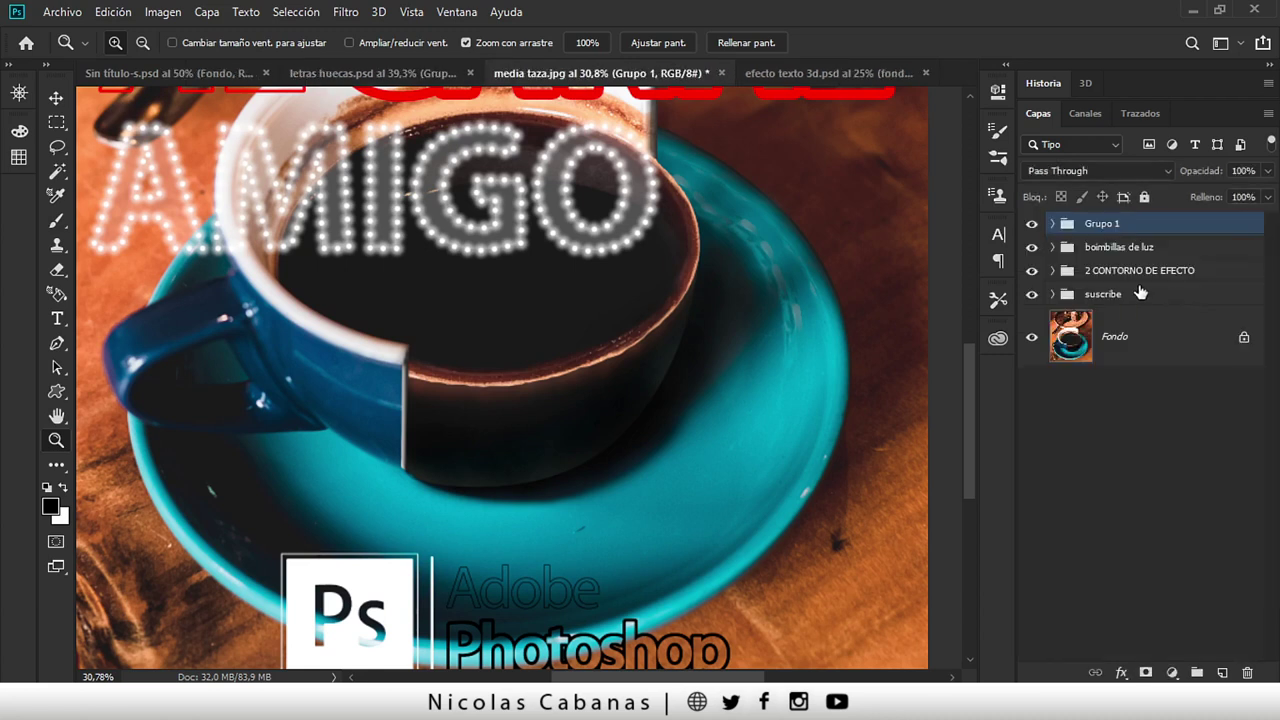
double_click(1100, 226)
type("logo")
key("Return")
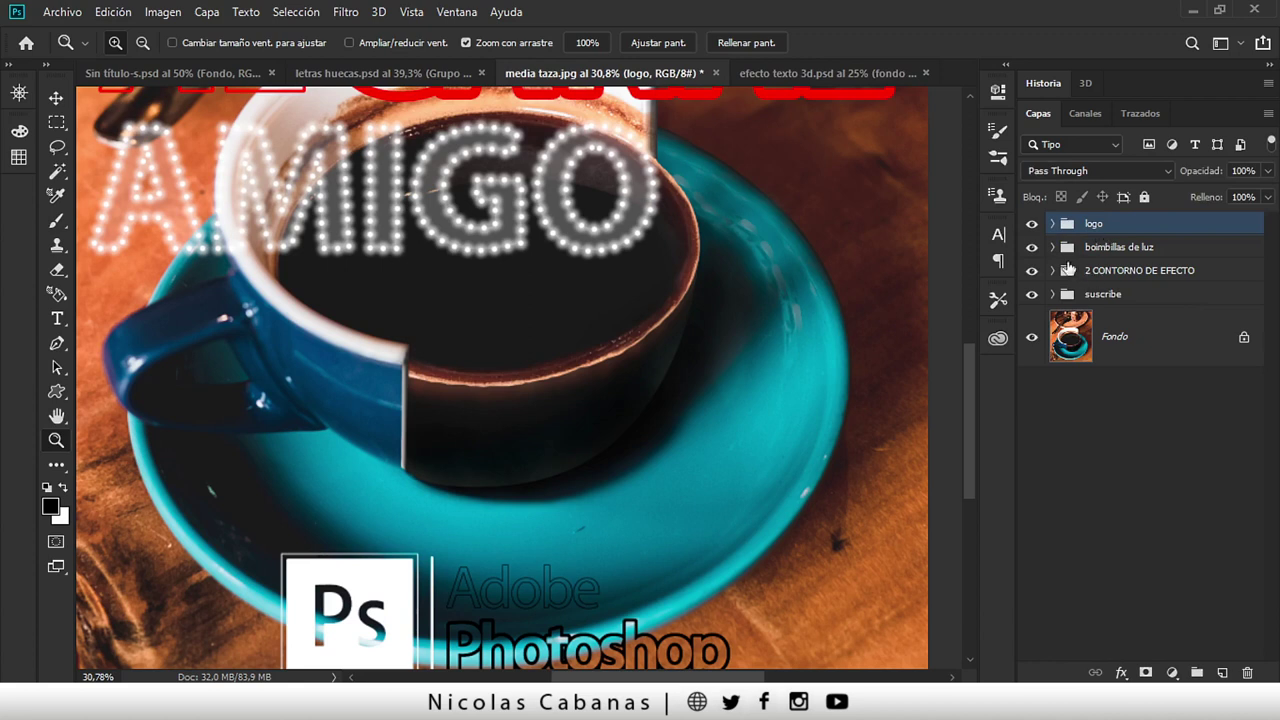
- Hide all groups except the Fondo photo and make the logo group active
left_click(1032, 337, "alt")
left_click(1148, 364)
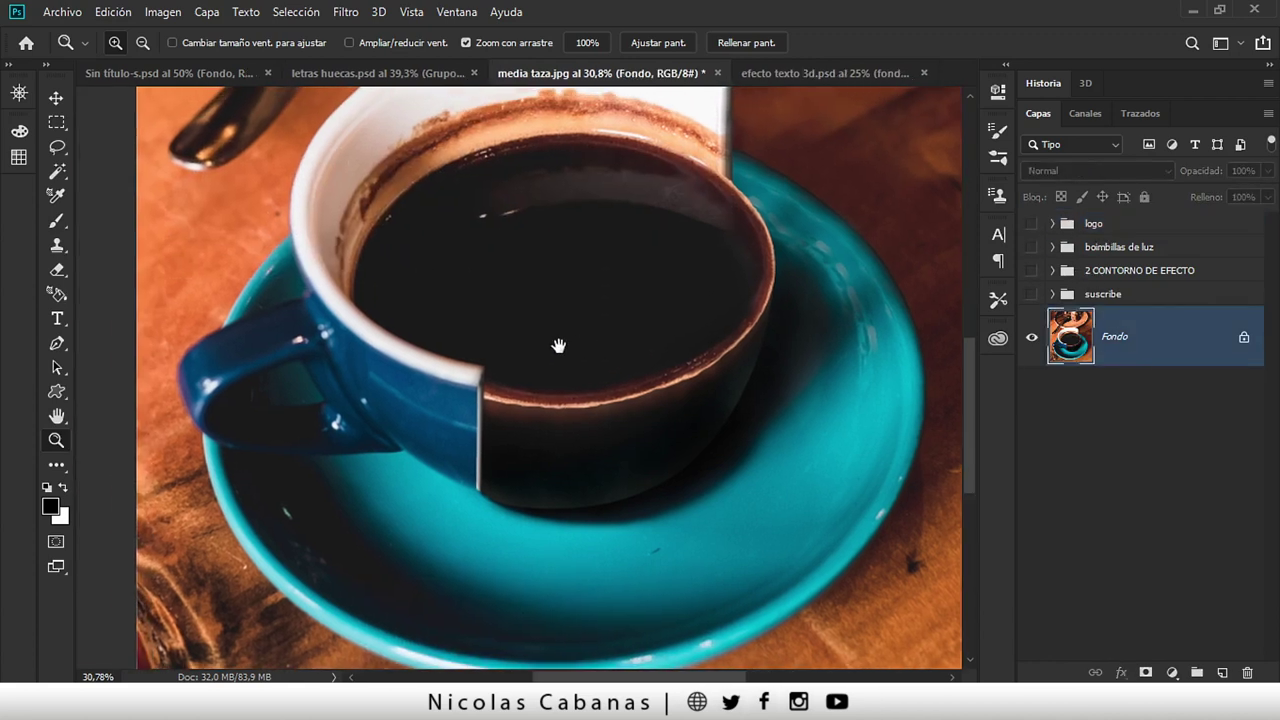
left_click_drag(480, 318, 519, 377)
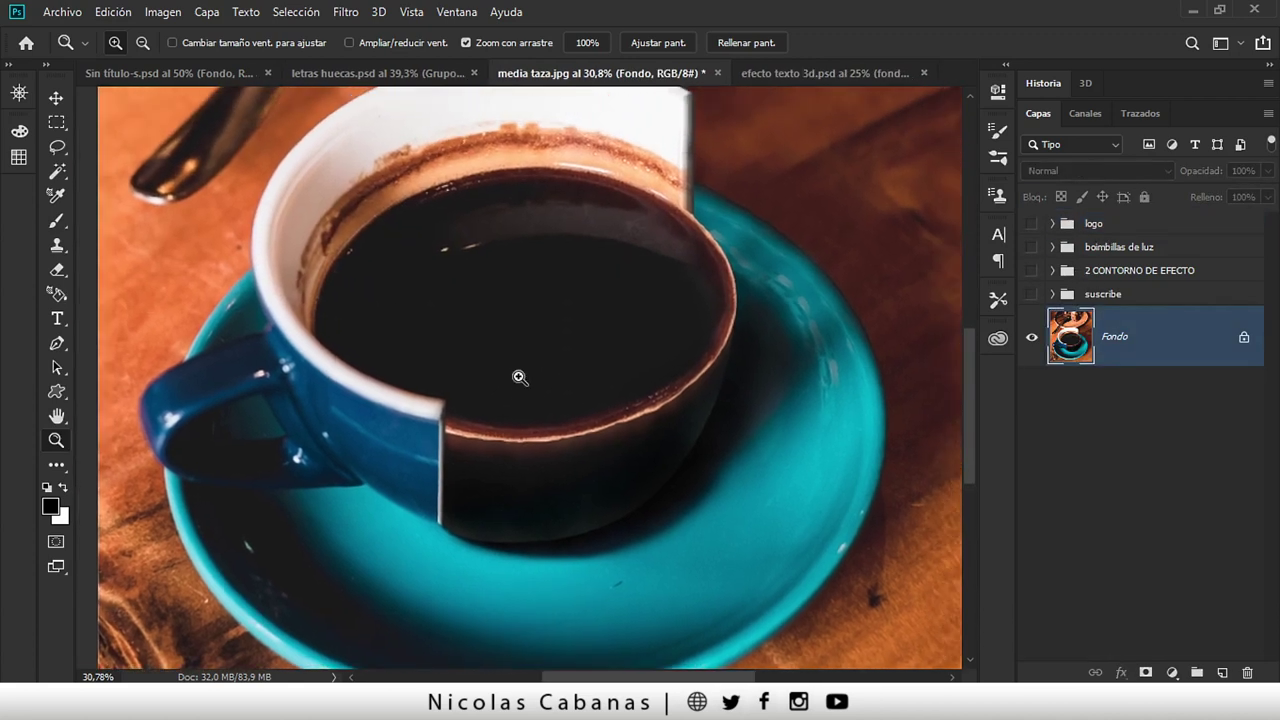
left_click(1180, 228)
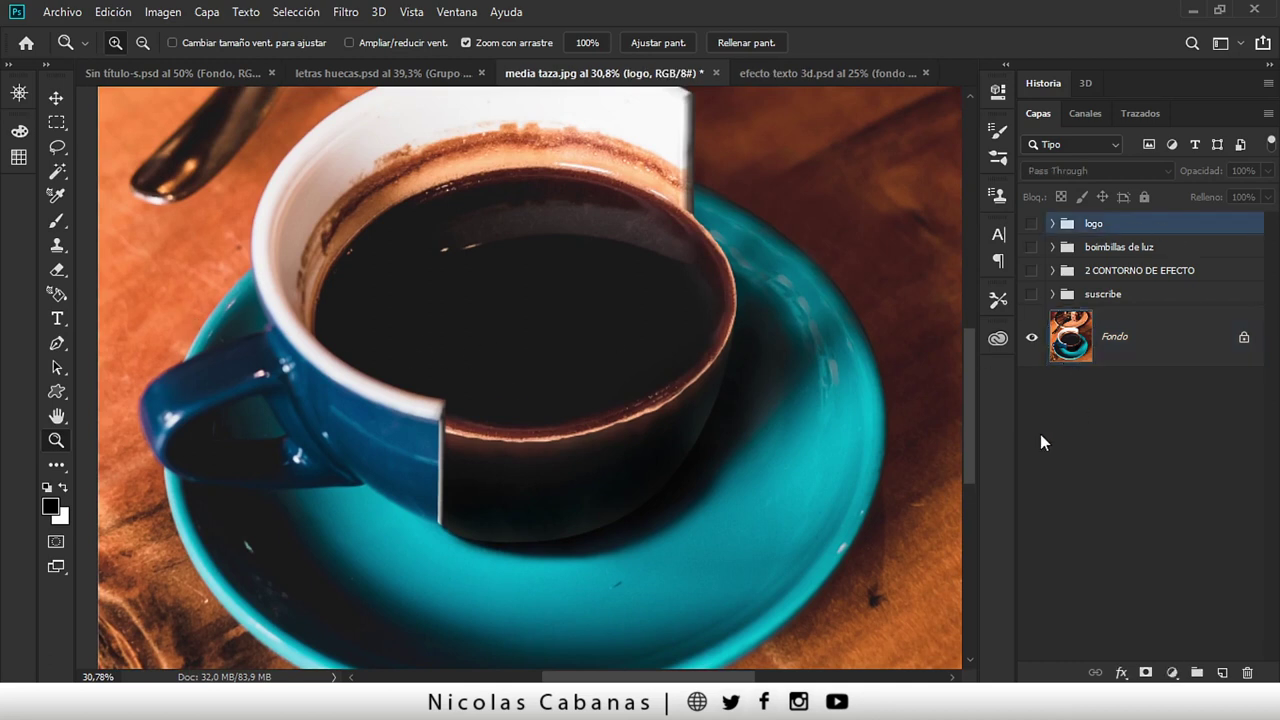
- Switch to the Custom Shape tool and open the shape picker's settings menu
left_click(60, 393)
right_click(59, 396)
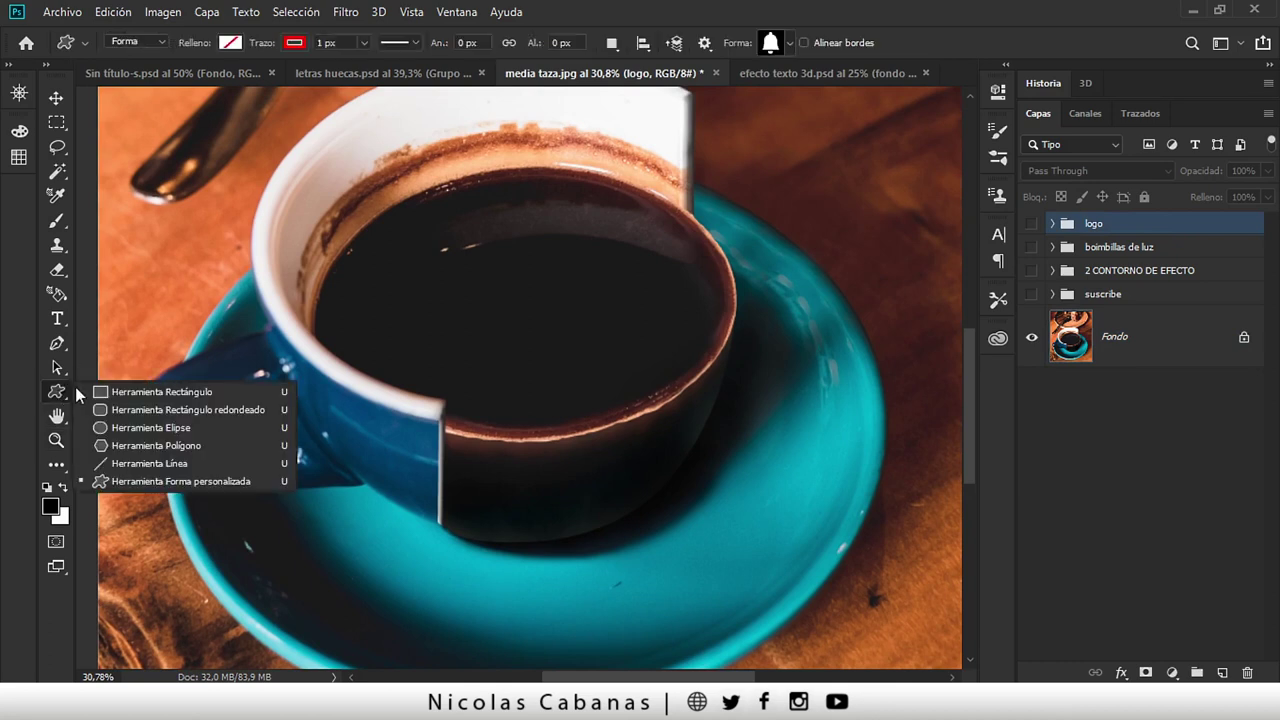
left_click(182, 482)
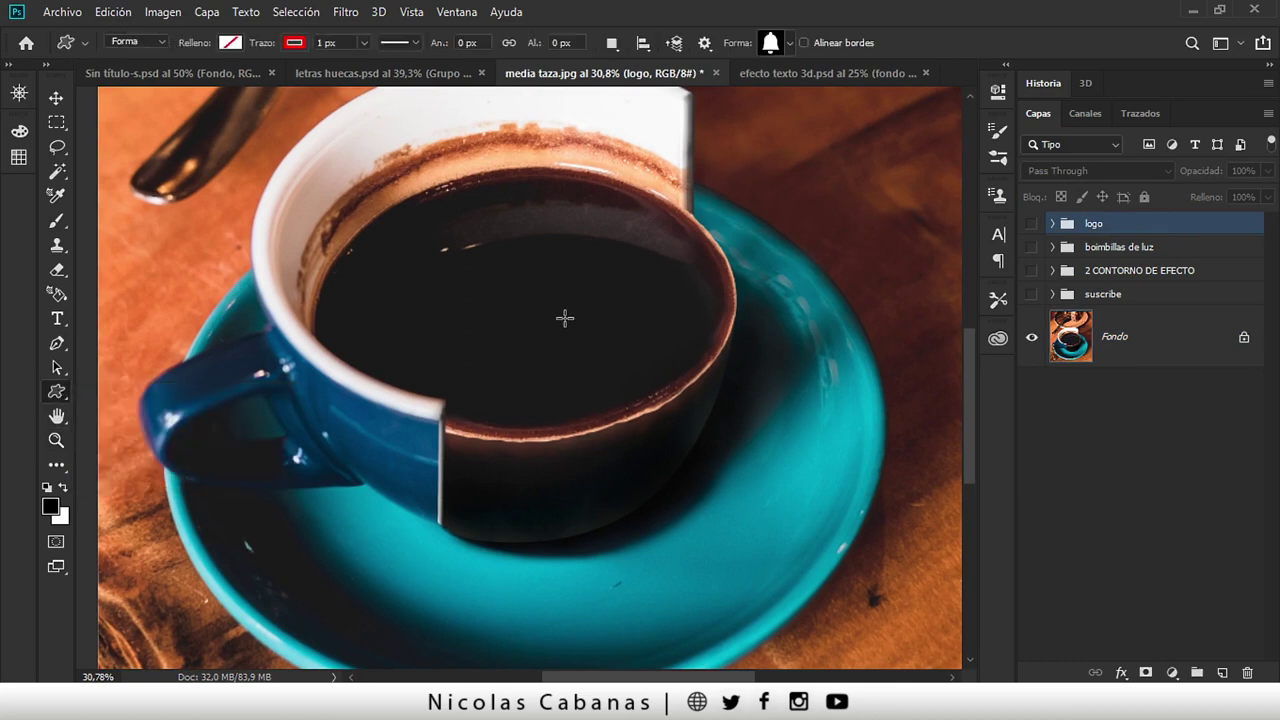
left_click(791, 44)
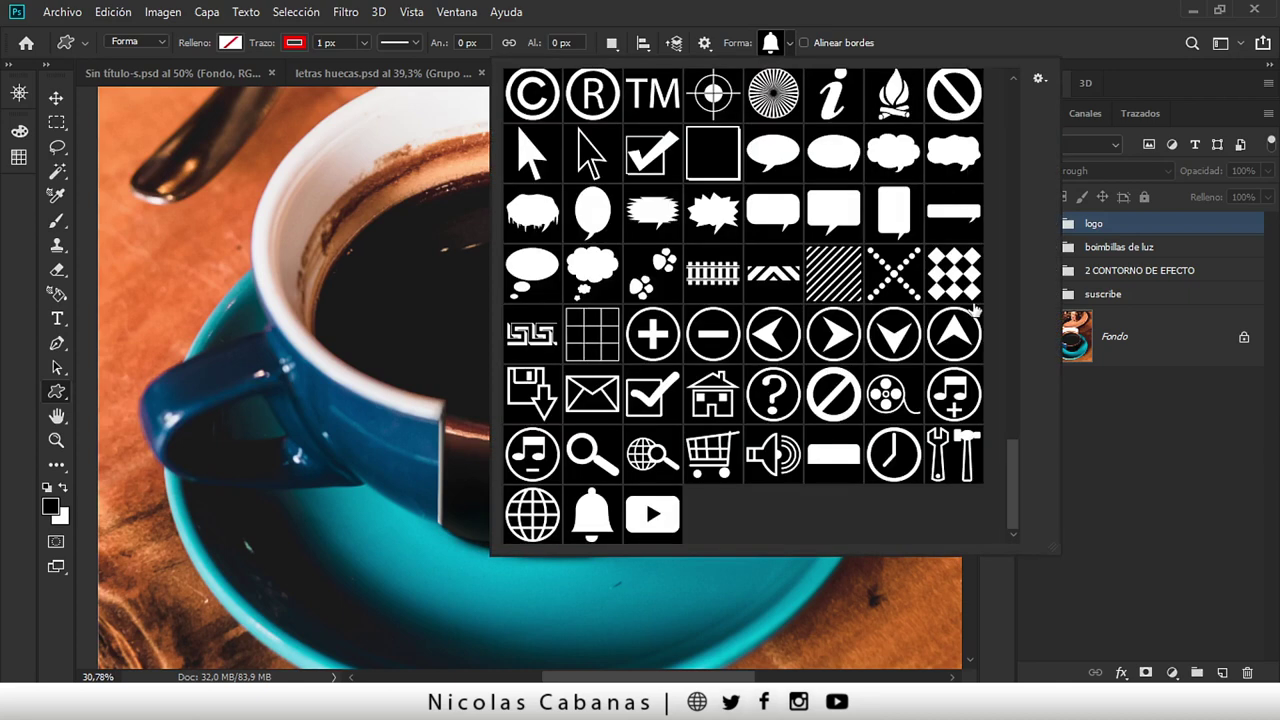
mouse_move(1013, 491)
left_mouse_down()
mouse_move(994, 424)
mouse_move(1004, 515)
left_mouse_up()
left_click(1039, 79)
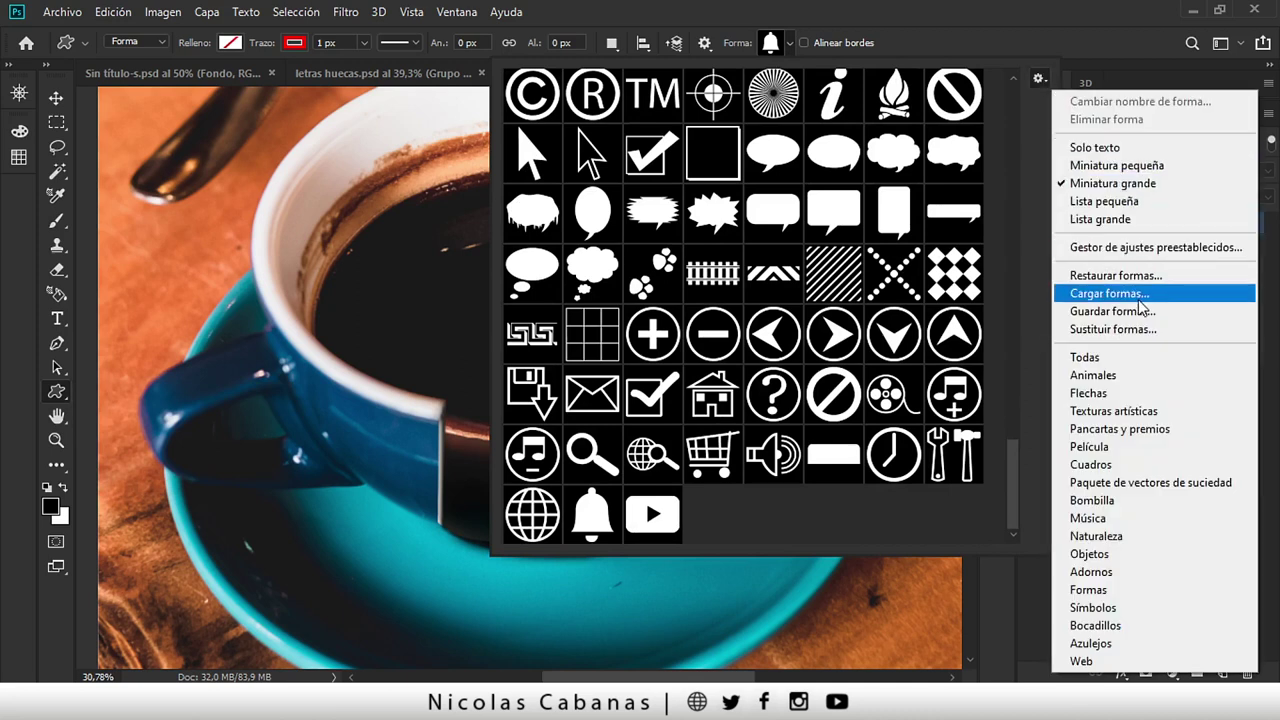
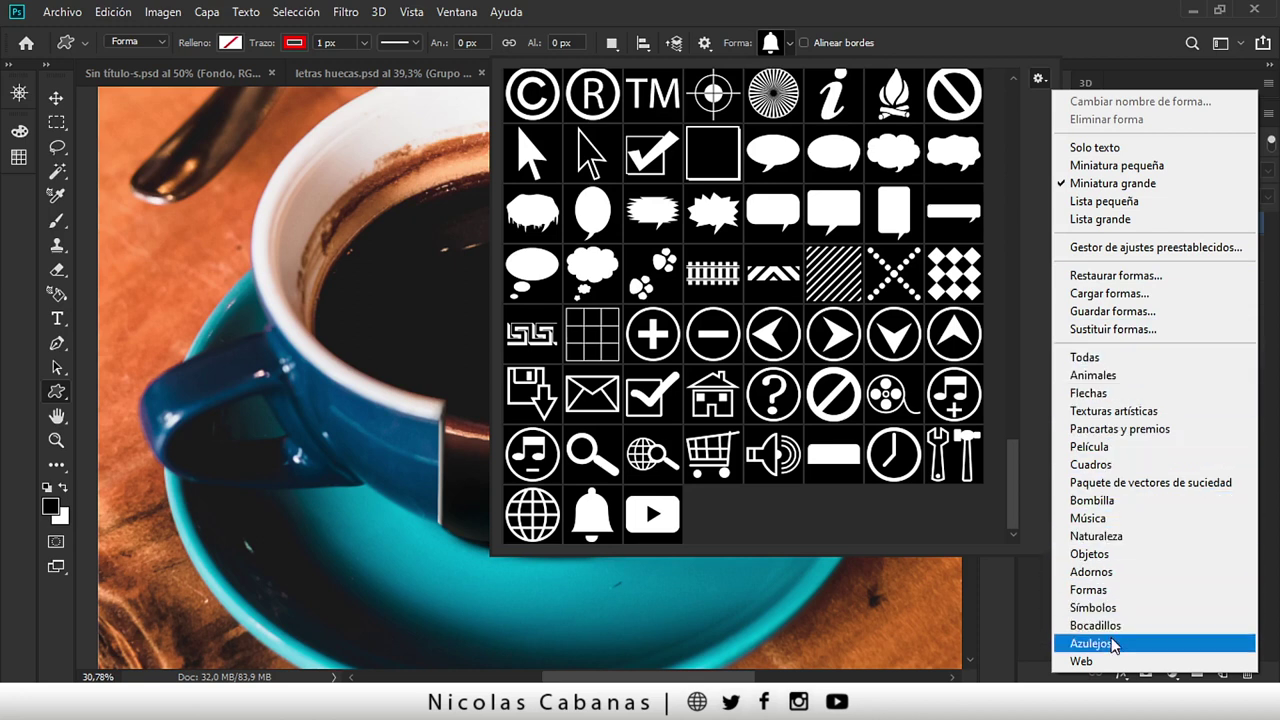
- Dismiss the shape picker and switch to the Rounded Rectangle tool
left_click(952, 10)
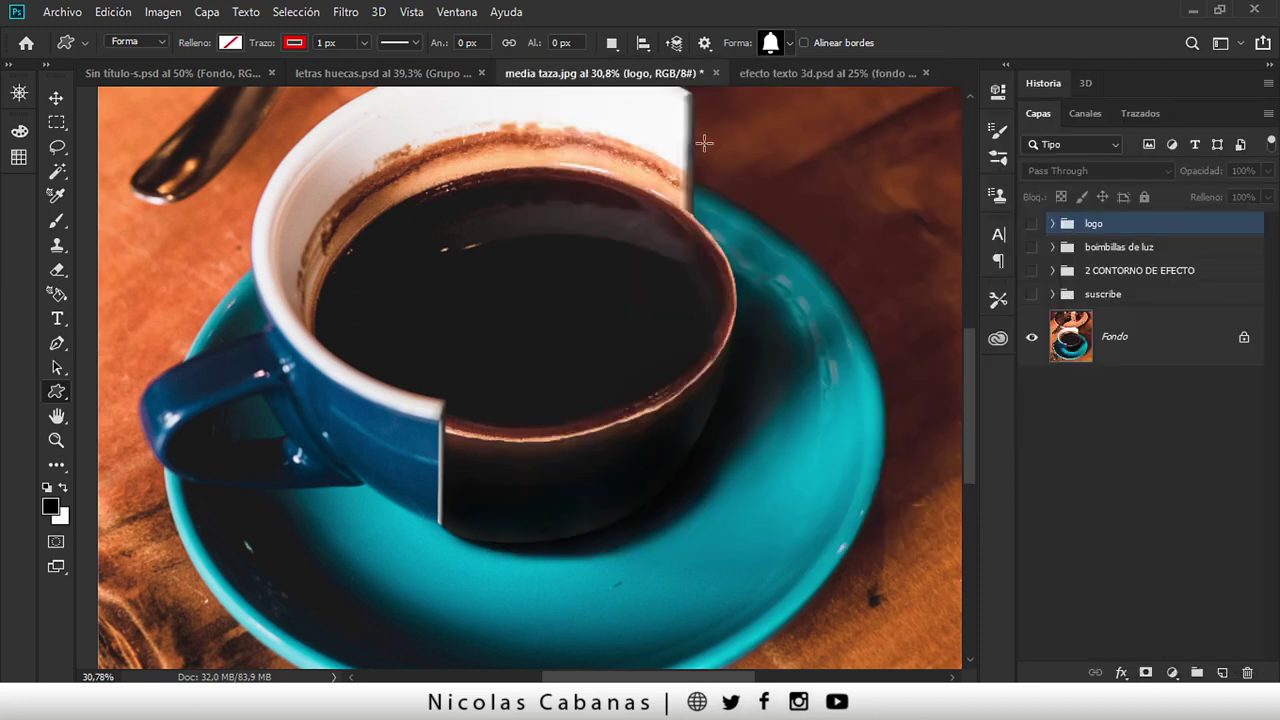
scroll(621, 278, "down", 2)
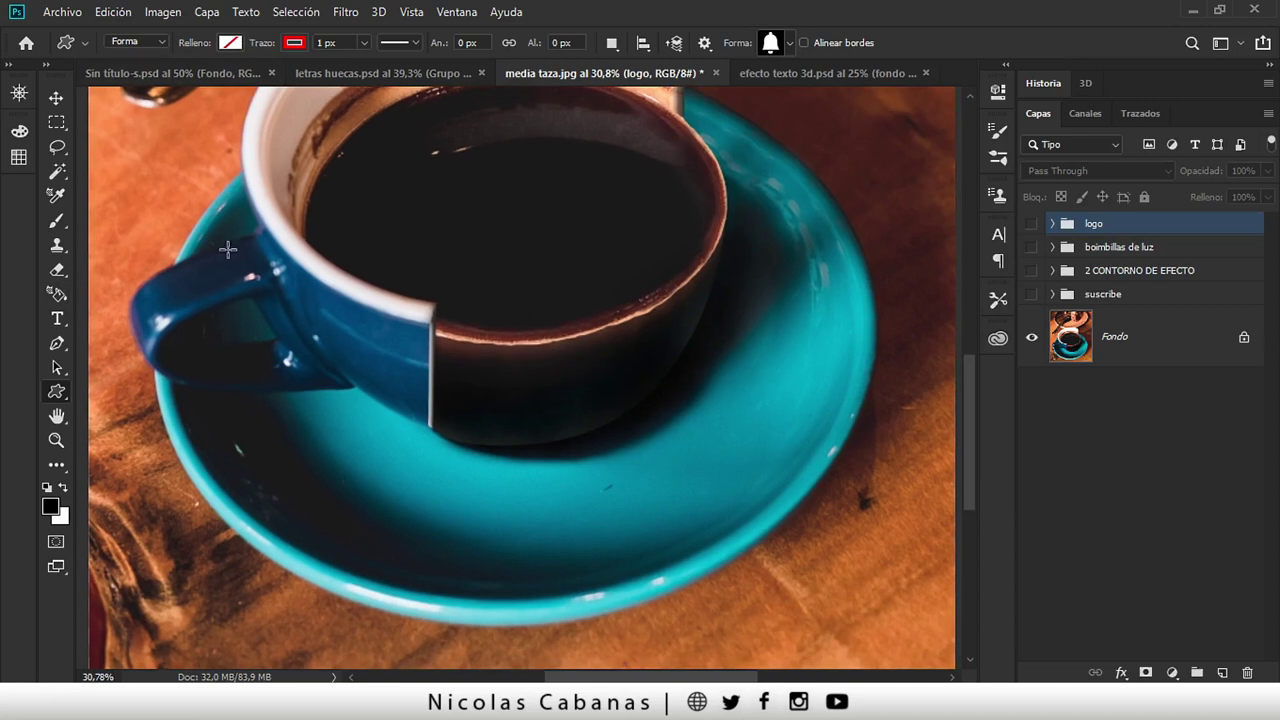
right_click(57, 392)
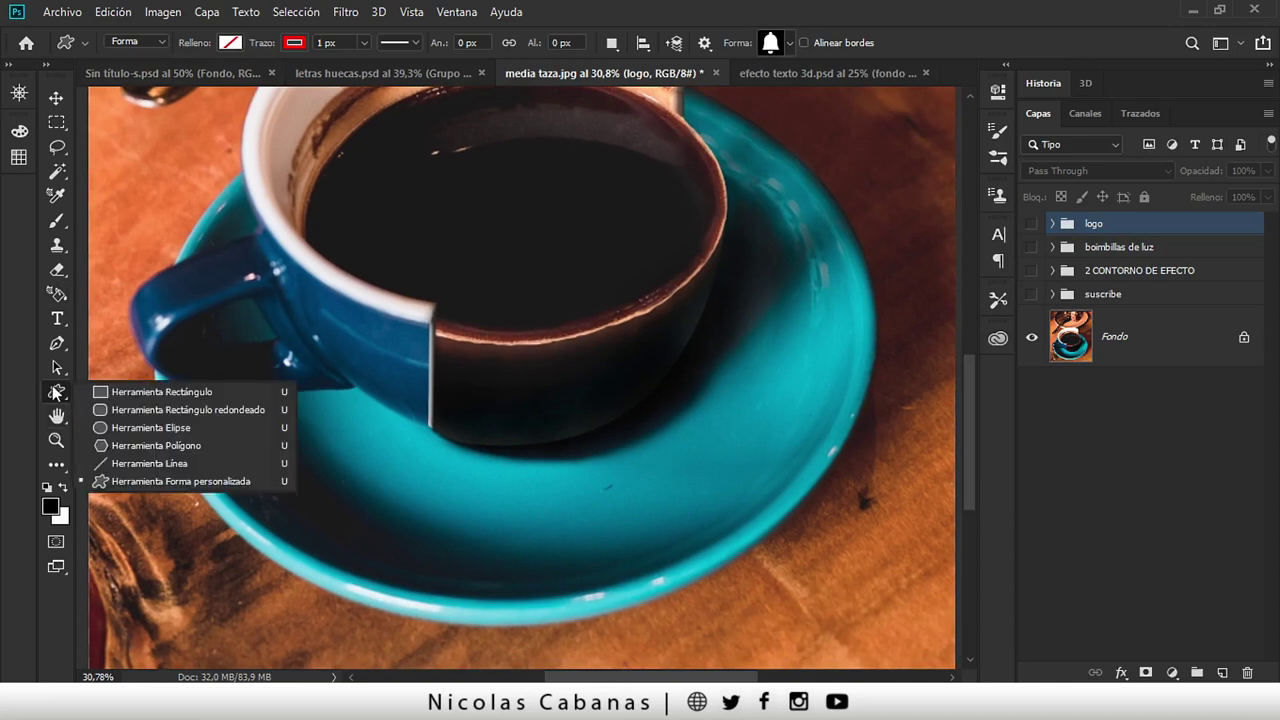
left_click(158, 412)
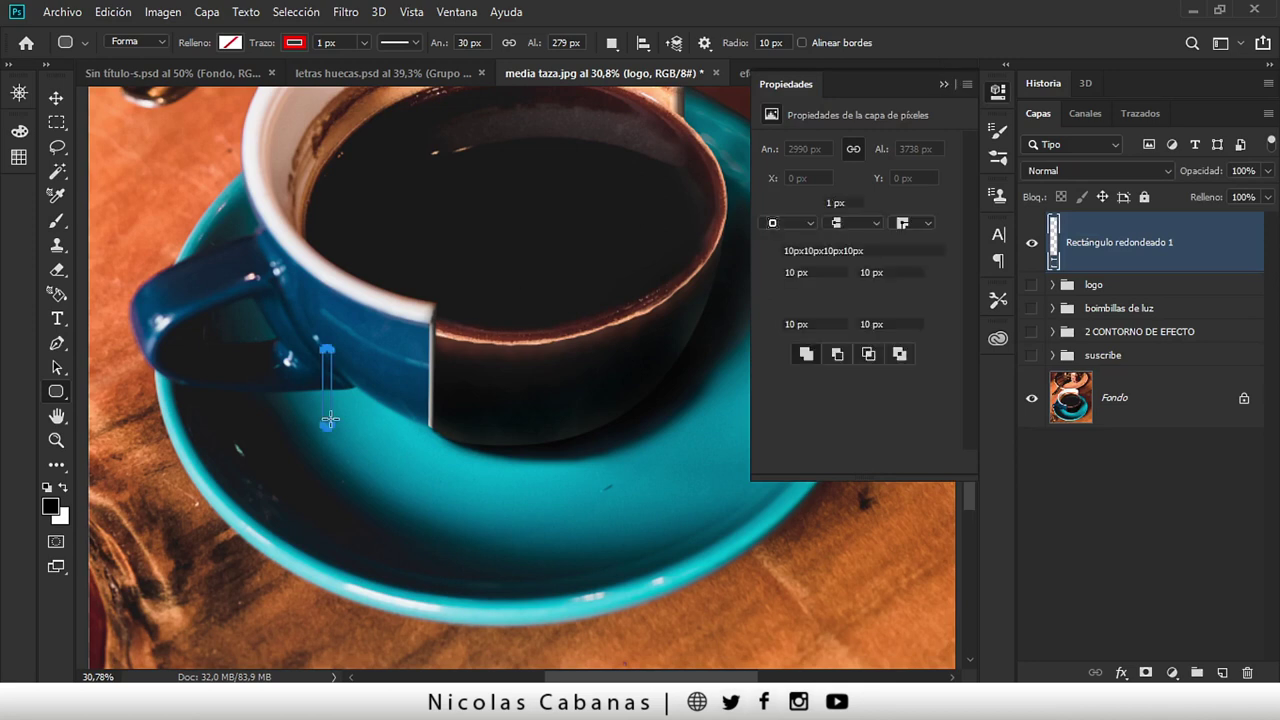
- Replace the misdrawn rectangles with an 816 × 542 px rounded rectangle over the saucer
left_click_drag(262, 427, 435, 485)
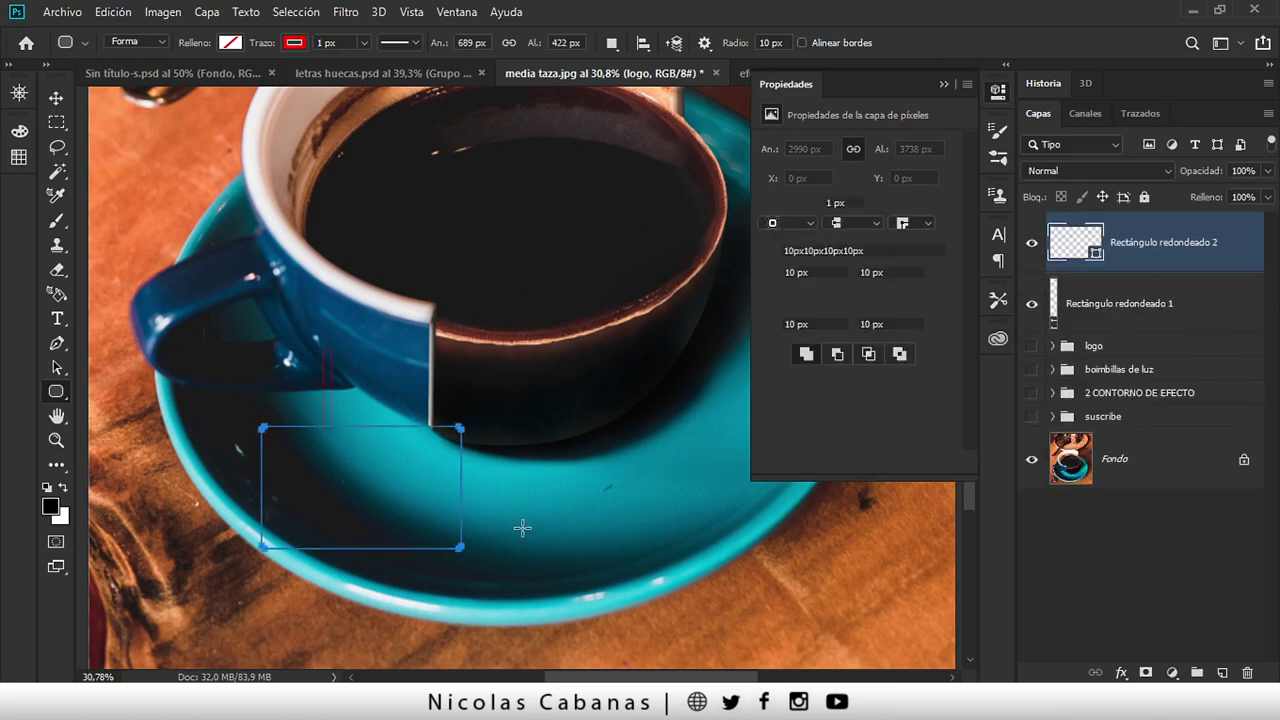
left_click(598, 494)
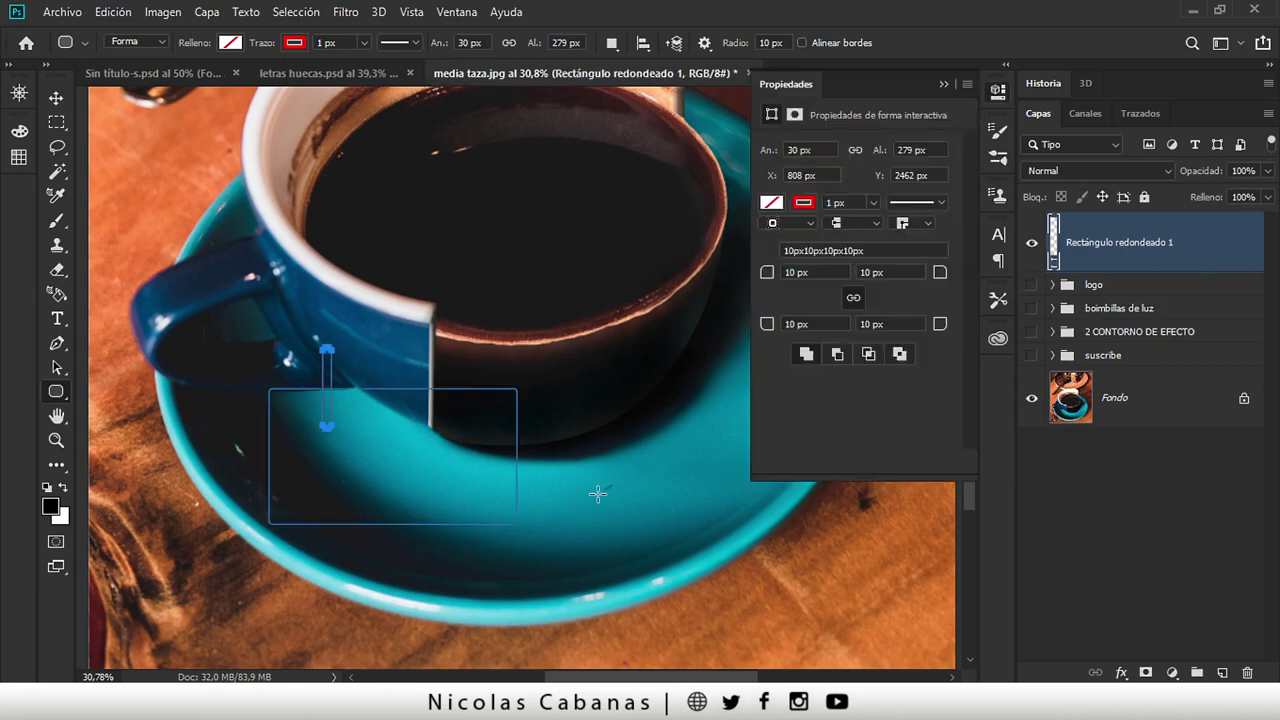
key("Return")
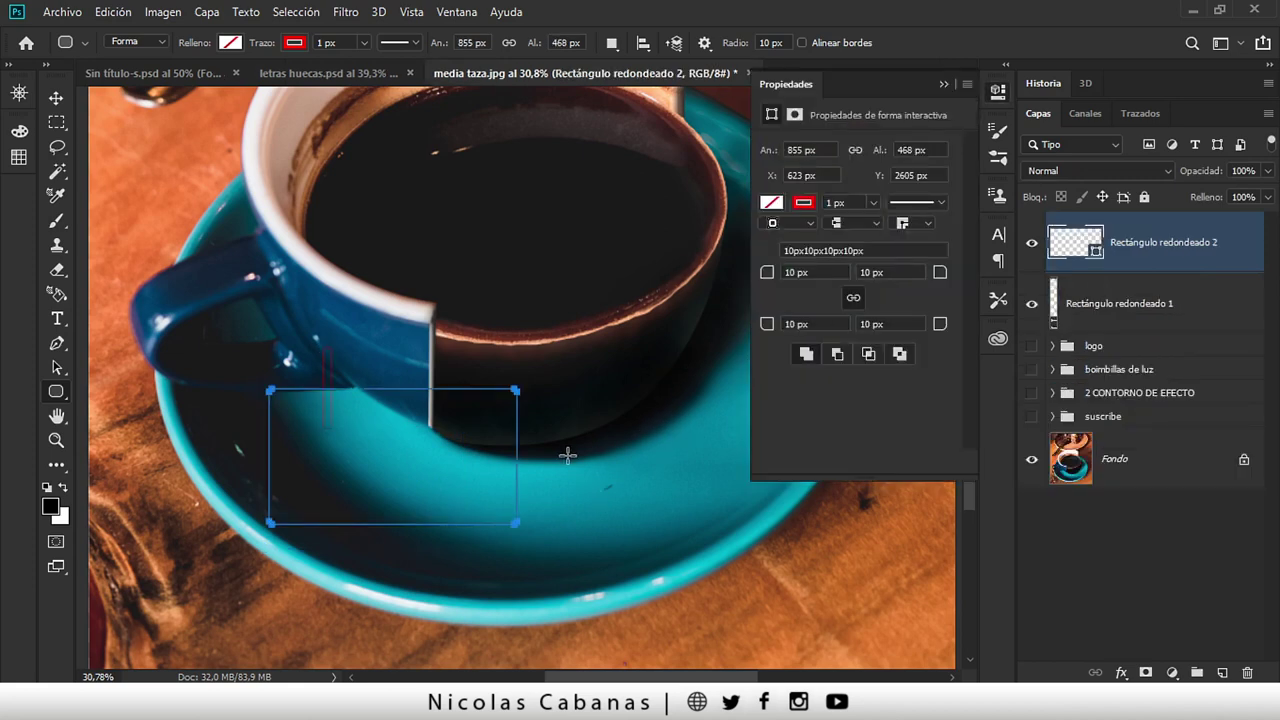
key("Delete")
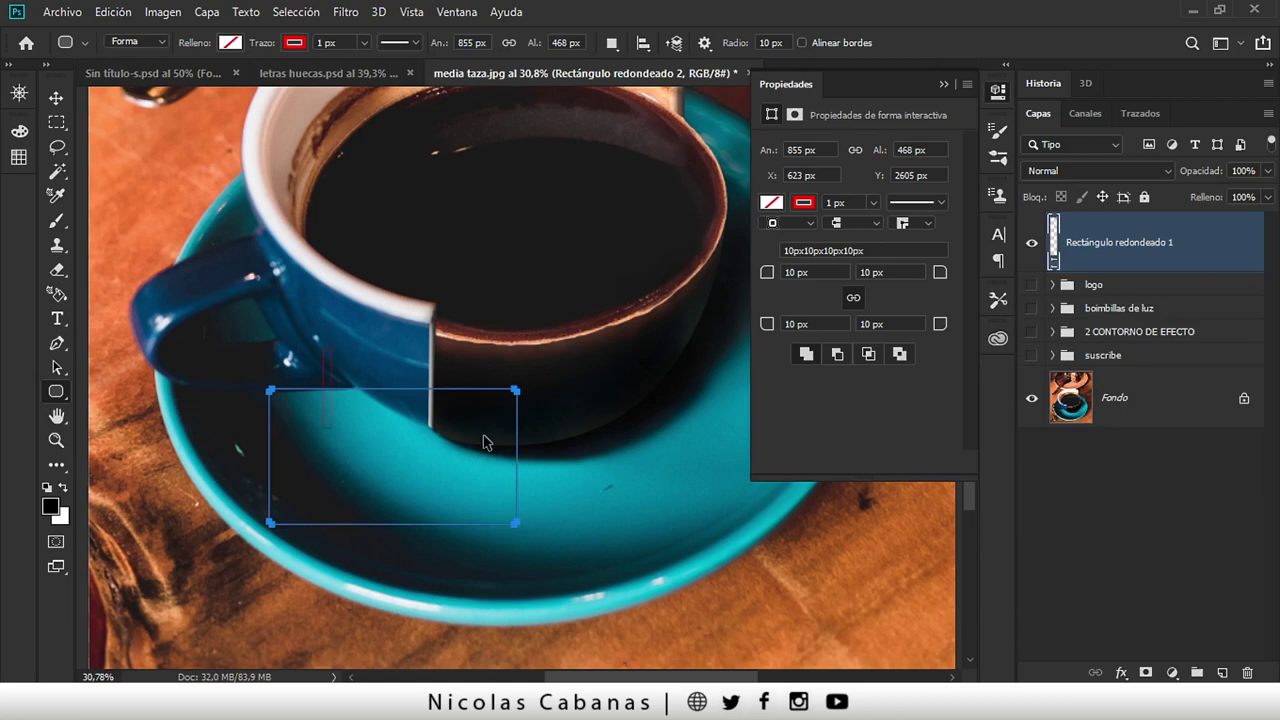
key("Delete")
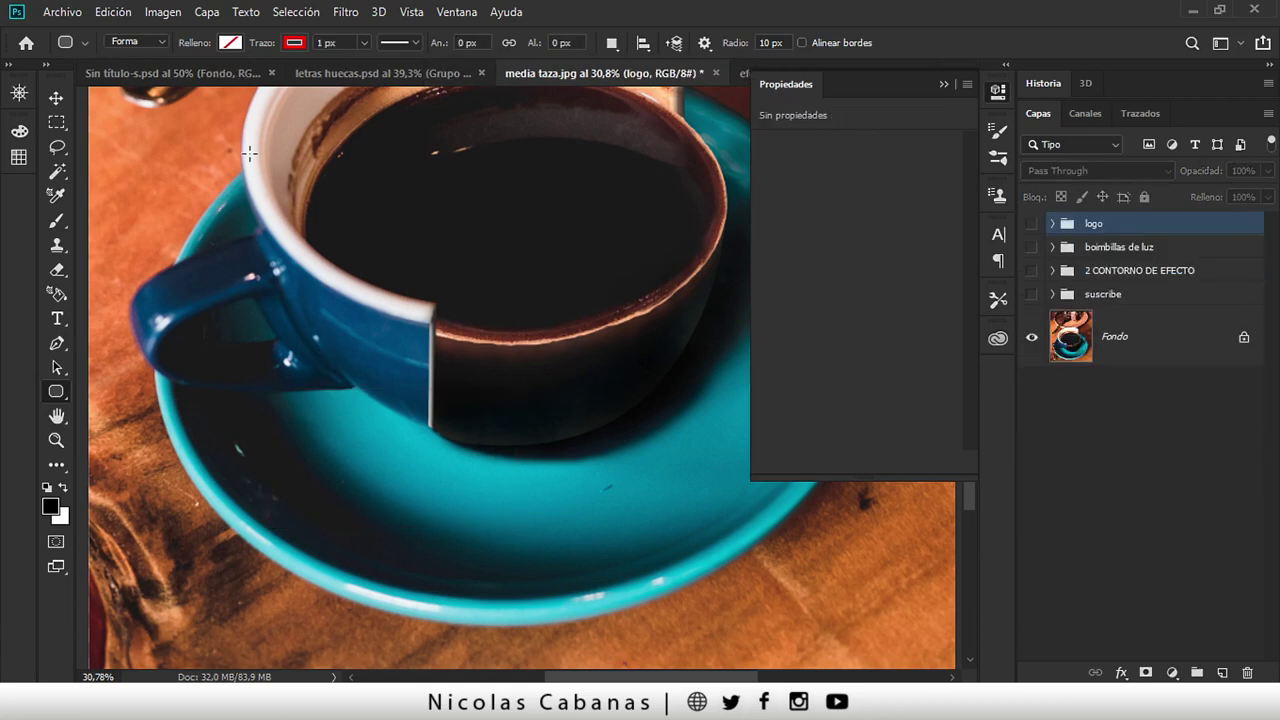
mouse_move(269, 377)
left_mouse_down()
mouse_move(519, 530)
mouse_move(517, 543)
left_mouse_up()
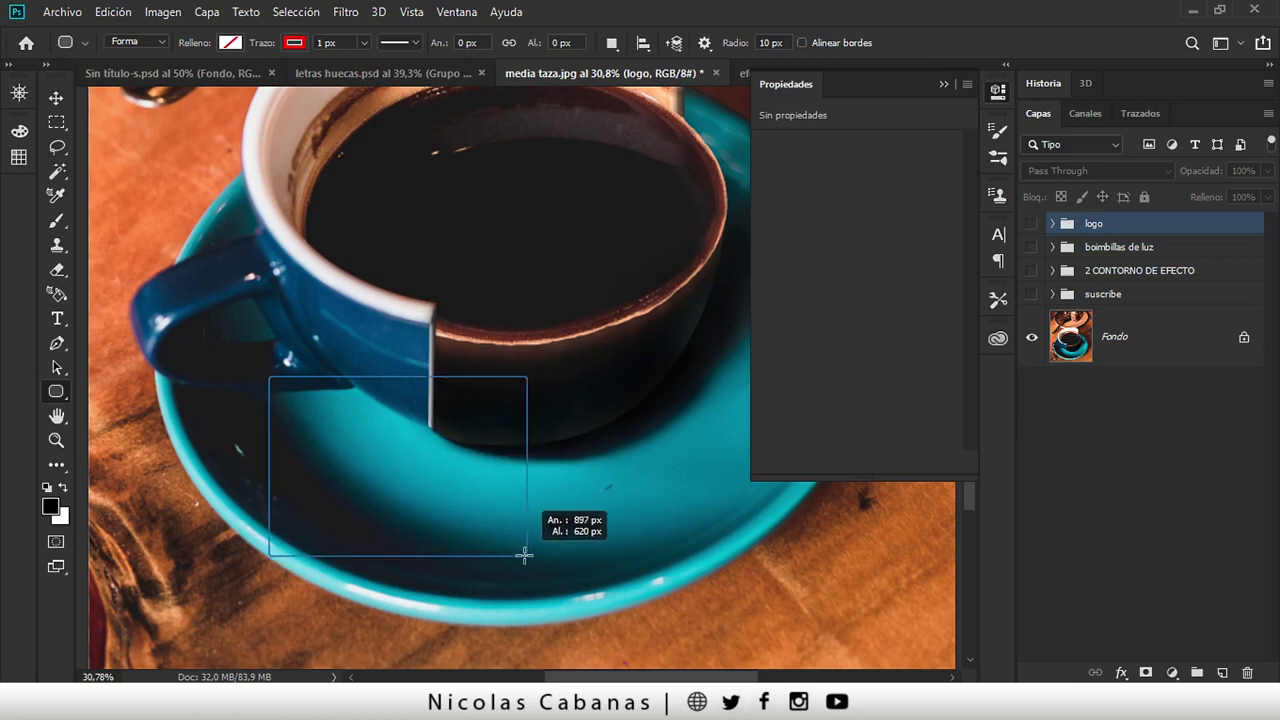
left_click_drag(517, 543, 504, 531)
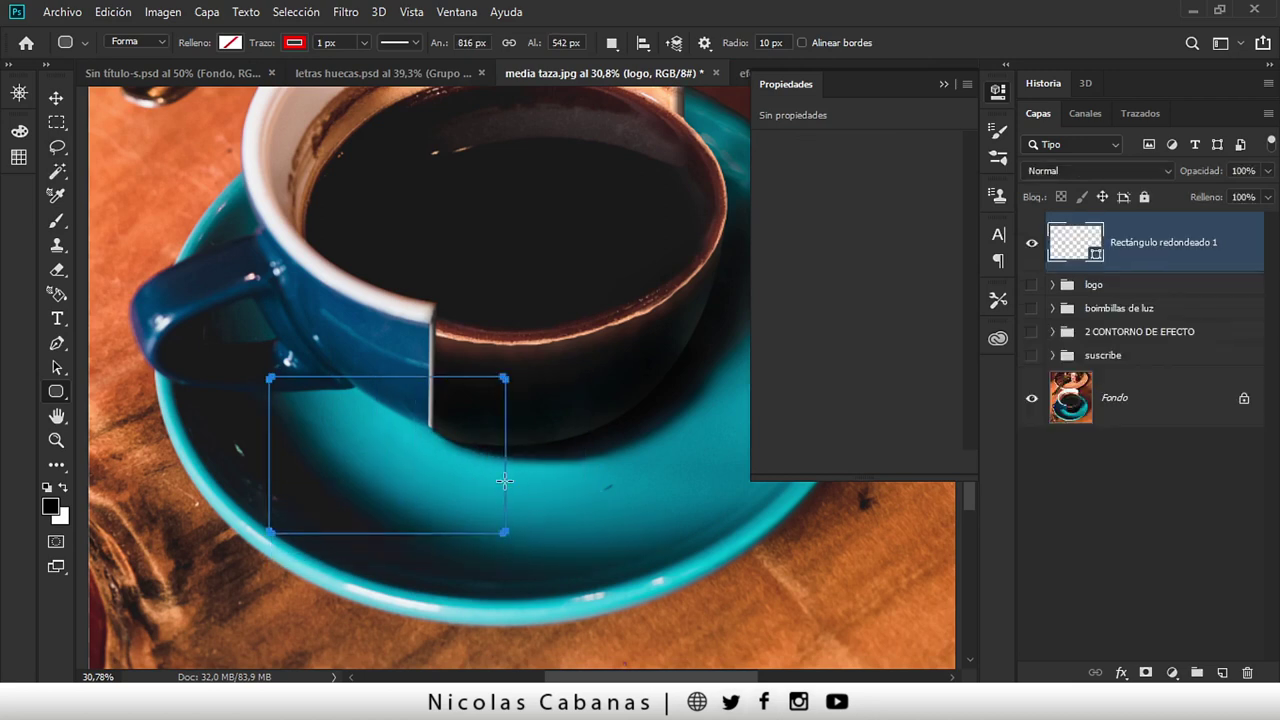
- Zoom to 50% and set the rounded rectangle's stroke width to 0,15 px
key("z")
left_click(390, 464)
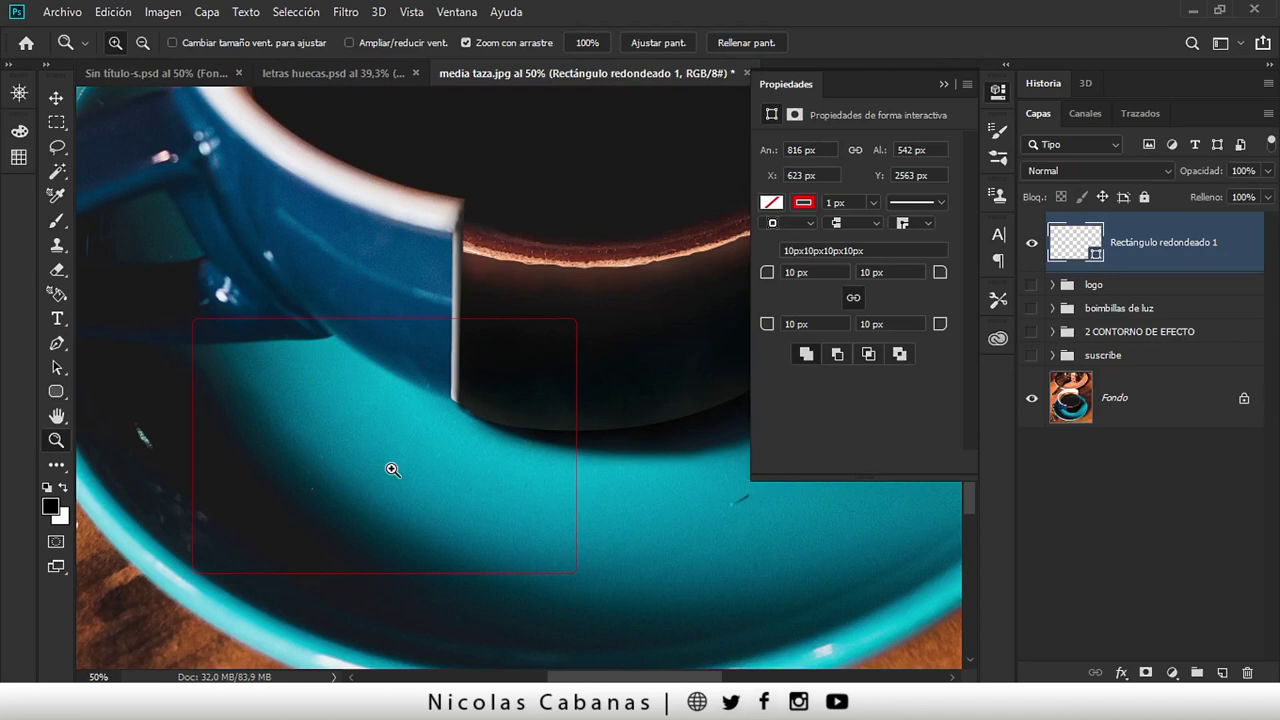
key("u")
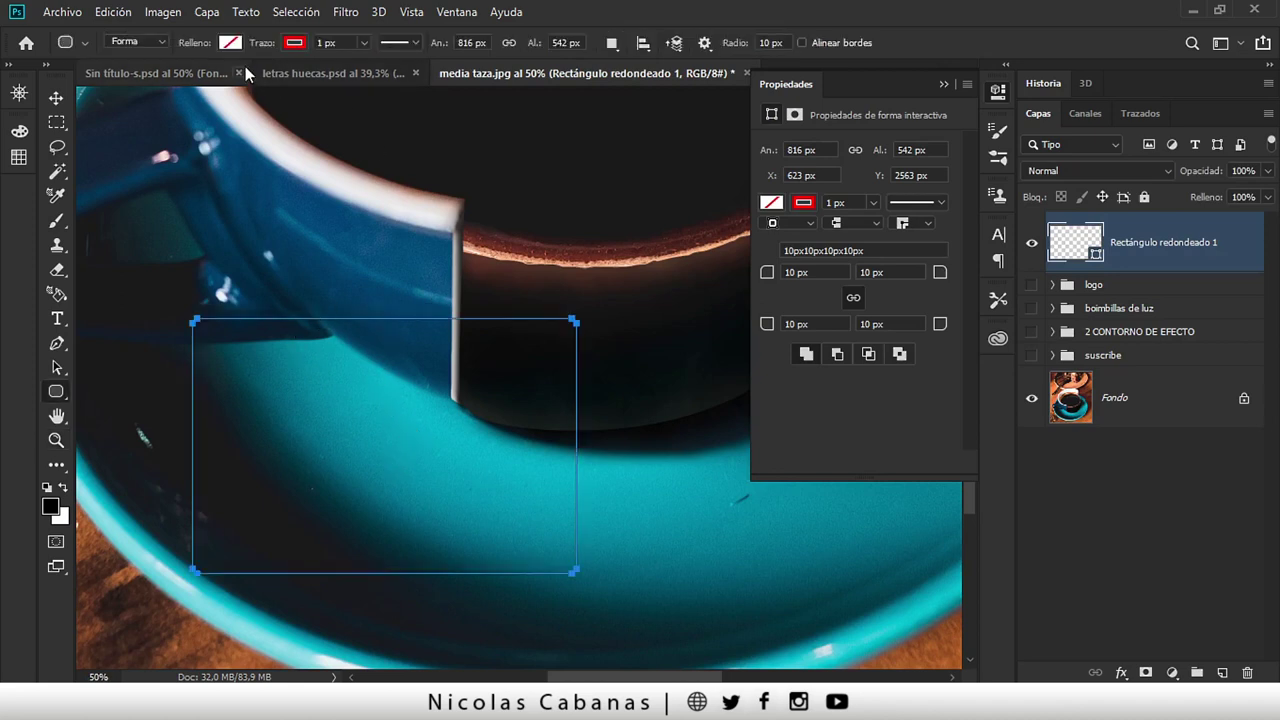
left_click(413, 43)
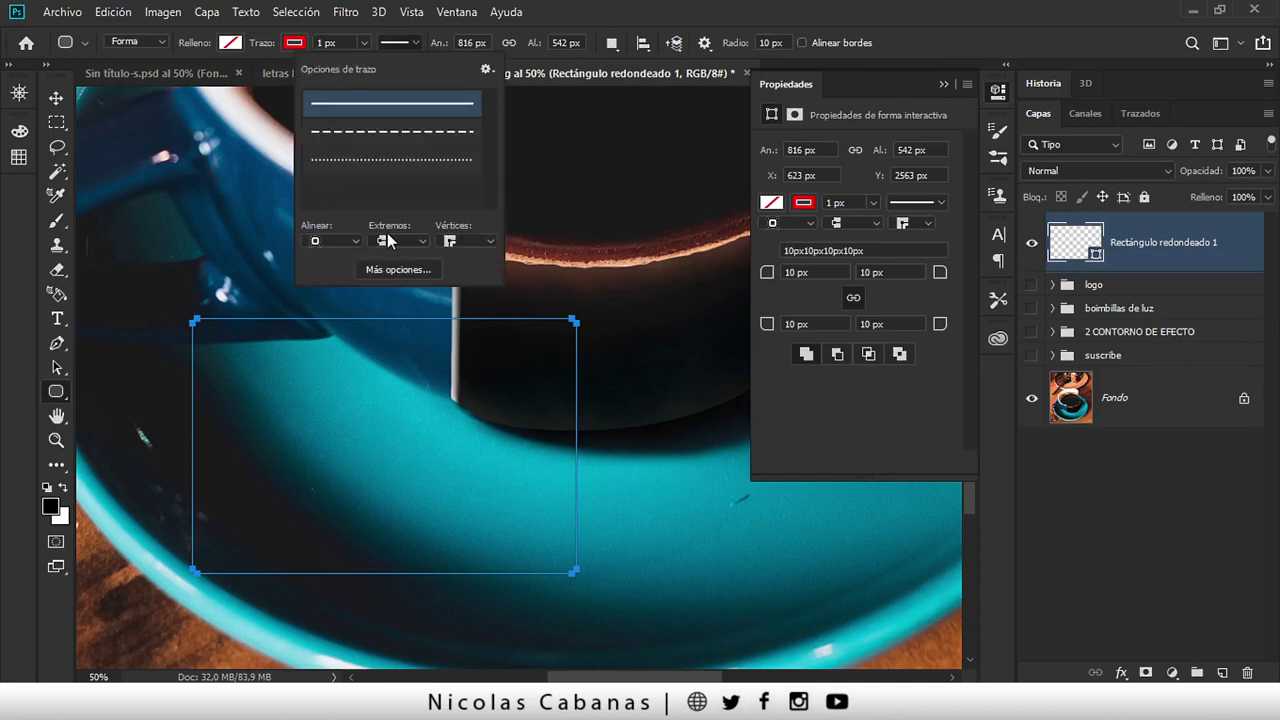
left_click(298, 43)
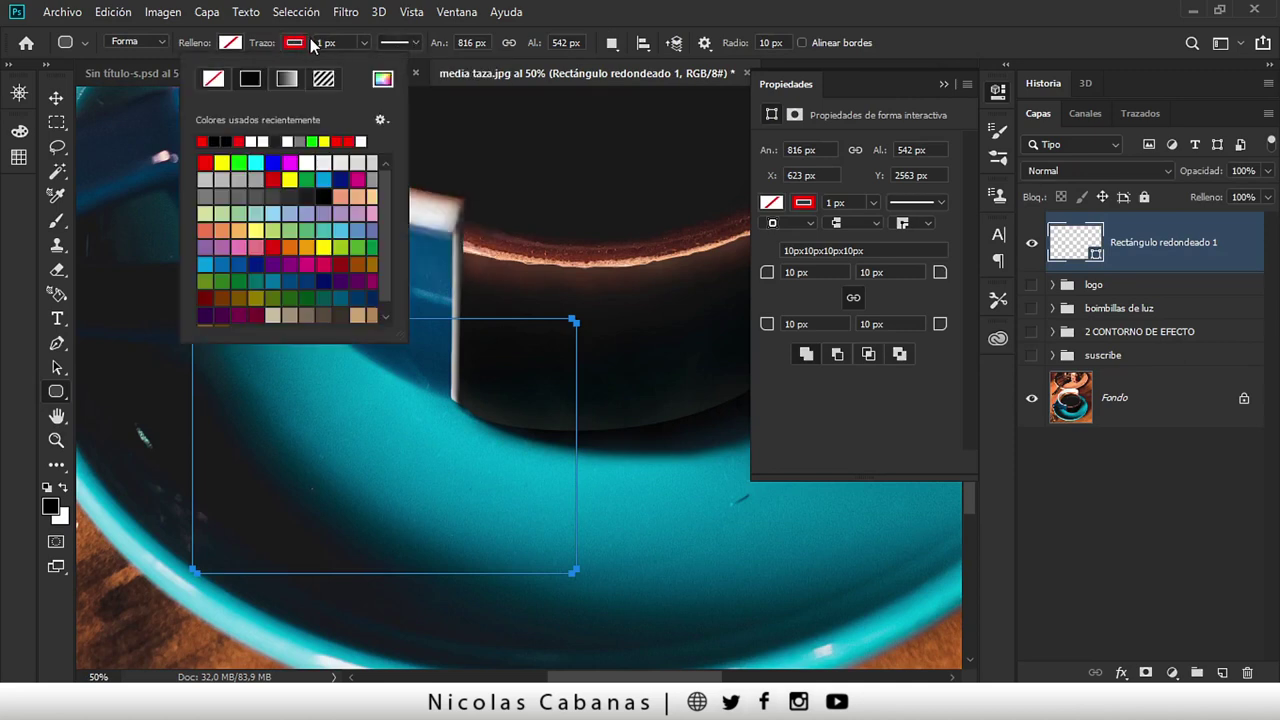
left_click(364, 43)
left_click_drag(354, 60, 401, 62)
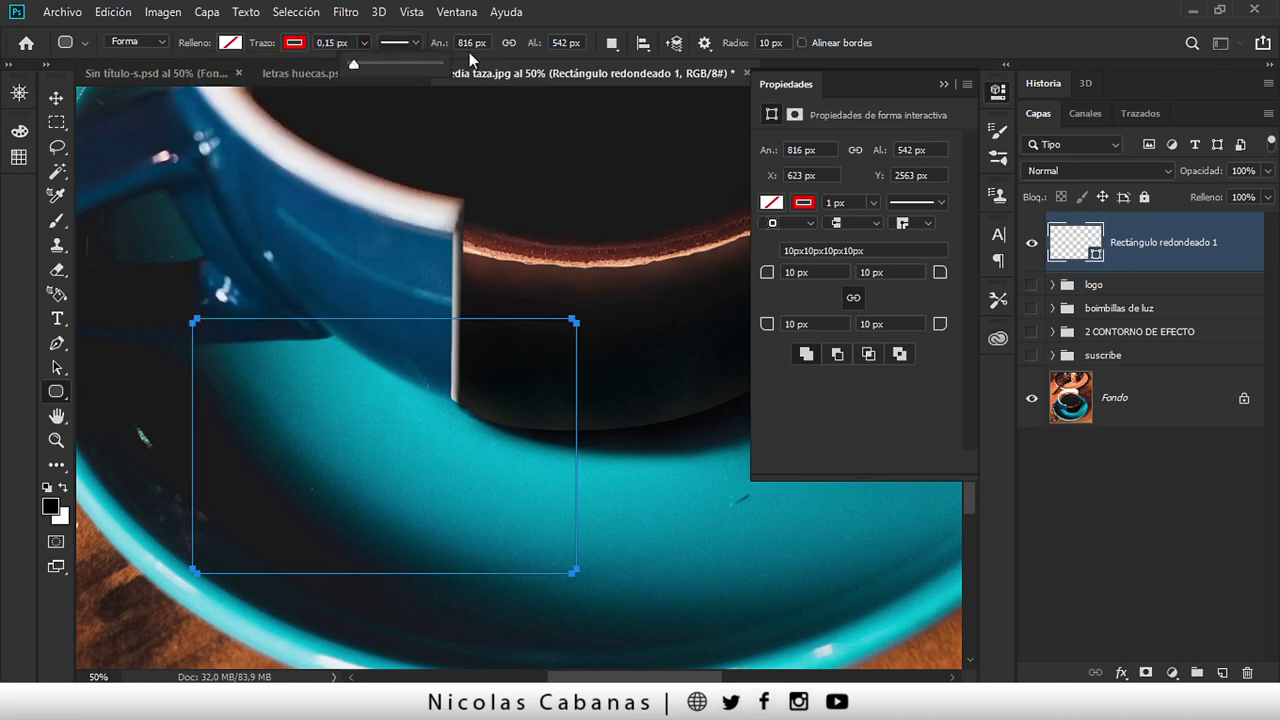
left_click(581, 22)
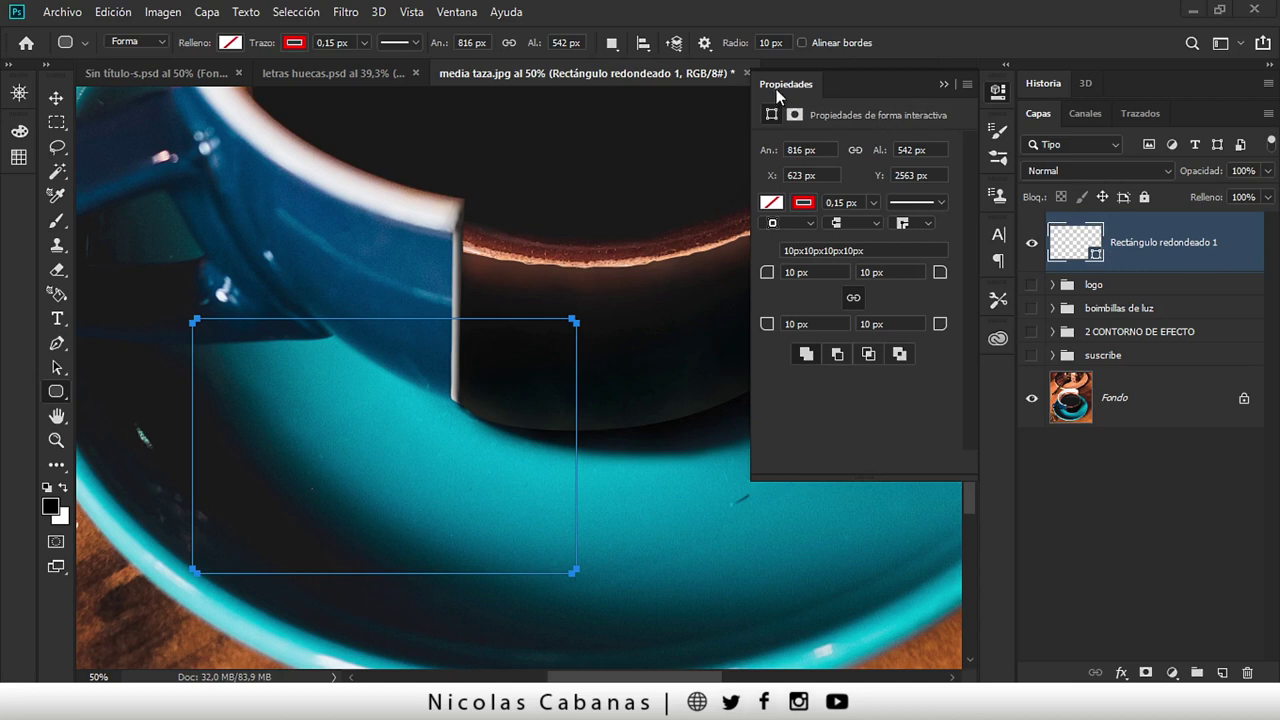
- Look through the panels list and stroke colour choices, closing both unchanged
left_click(460, 14)
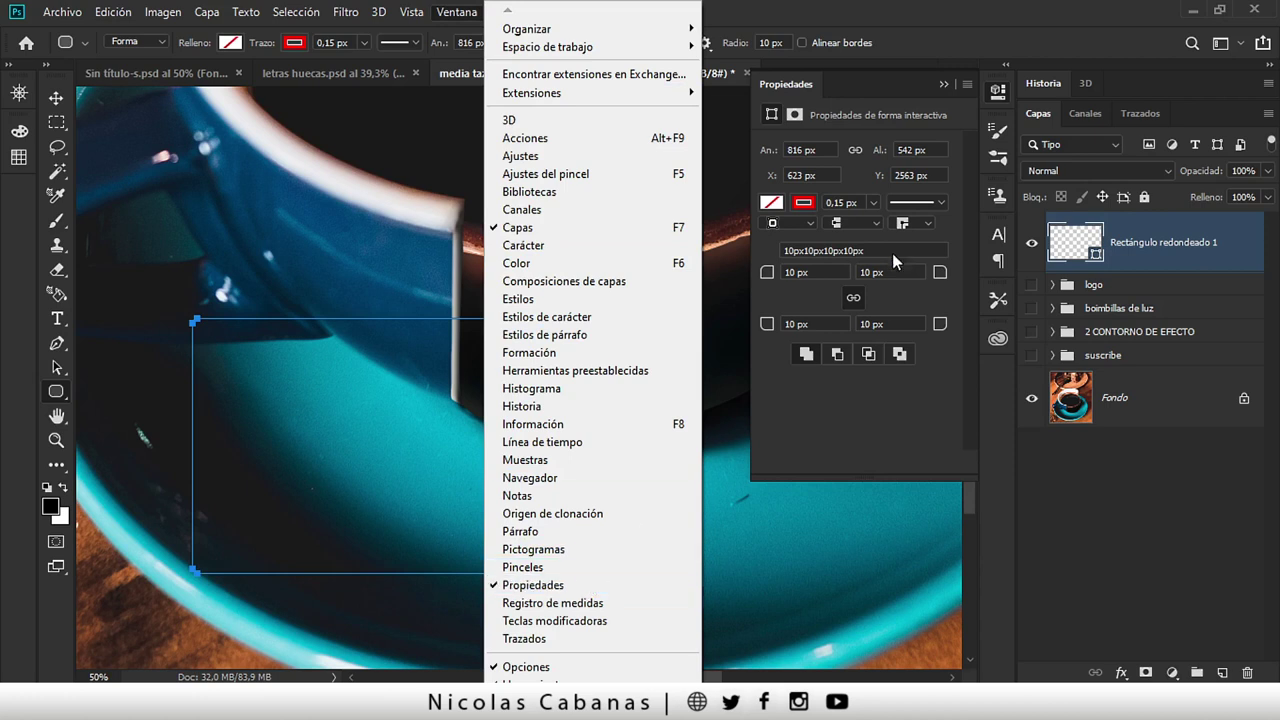
left_click(1133, 252)
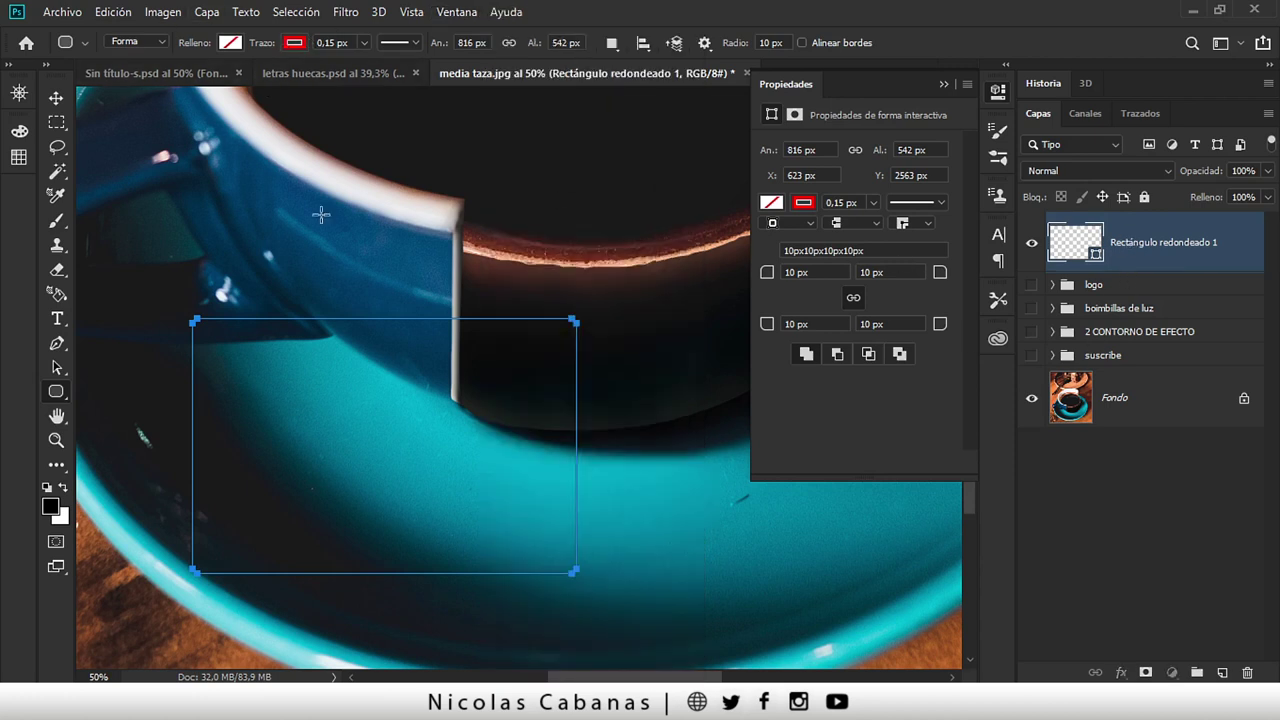
left_click(294, 44)
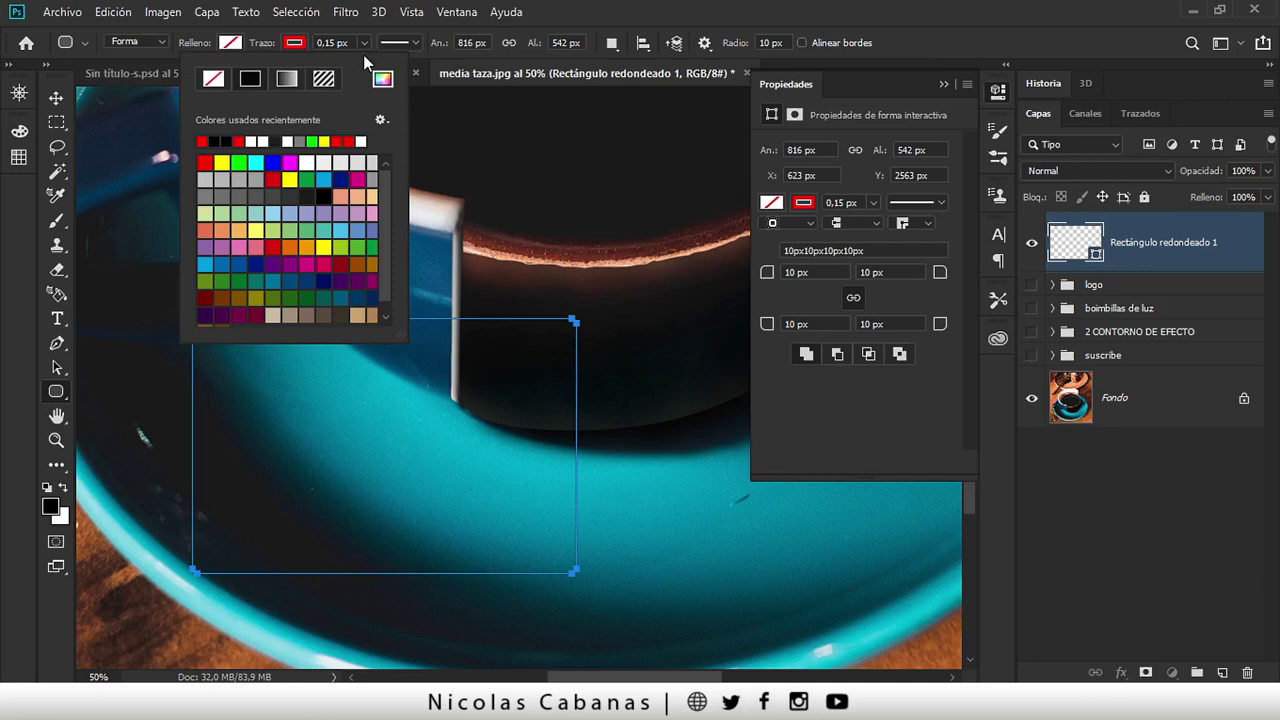
left_click(593, 35)
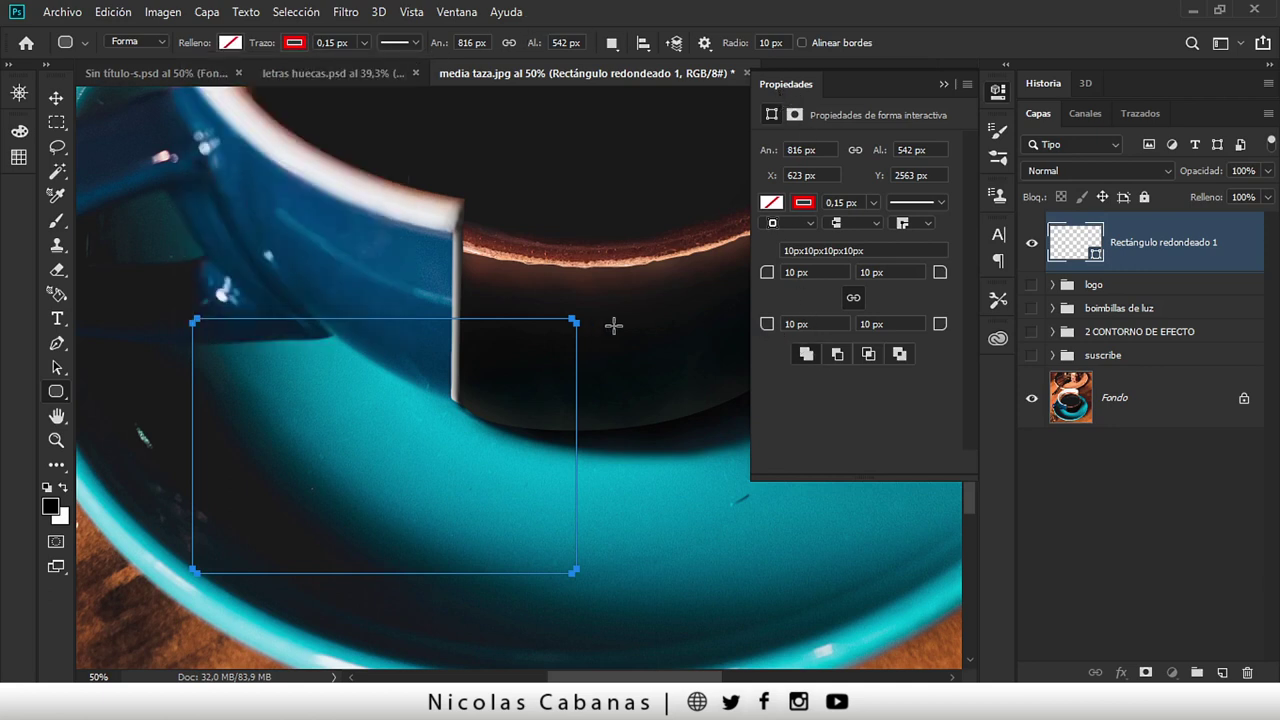
- Round the rectangle's corners to 106 px and pan to see it whole
scroll(573, 313, "up", 2)
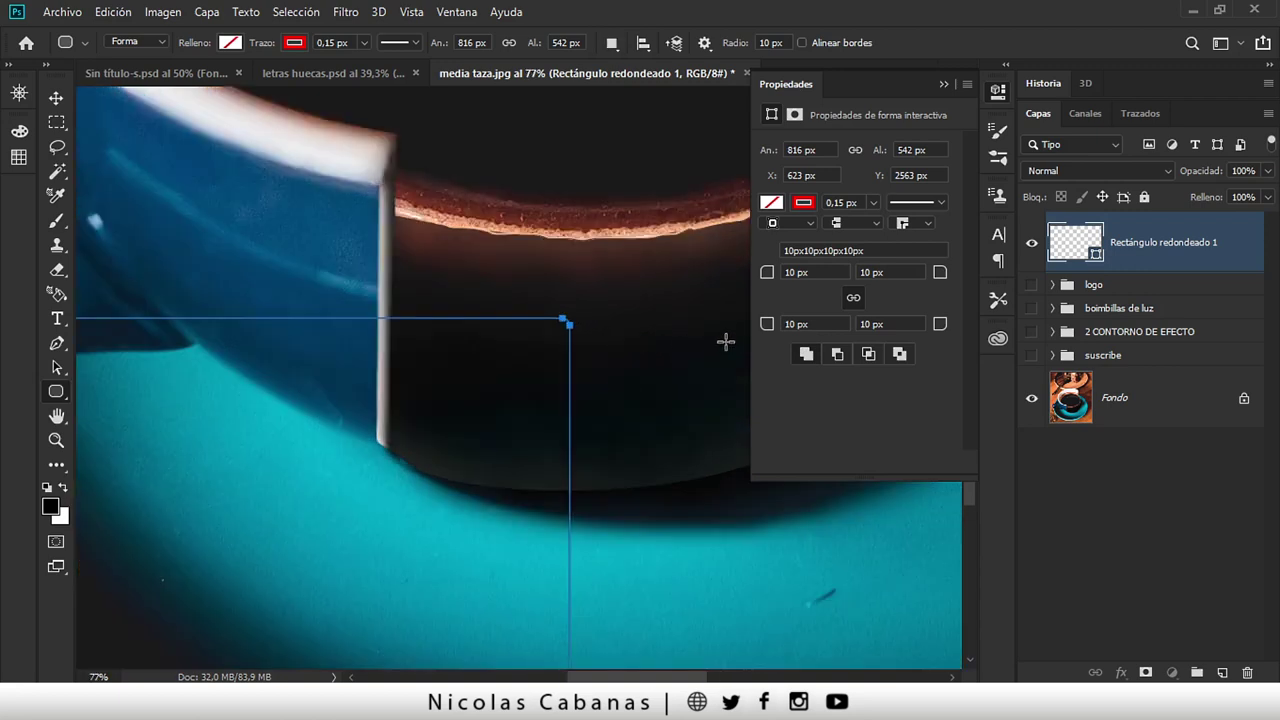
mouse_move(763, 330)
left_mouse_down()
mouse_move(817, 326)
mouse_move(731, 339)
mouse_move(828, 342)
mouse_move(790, 341)
left_mouse_up()
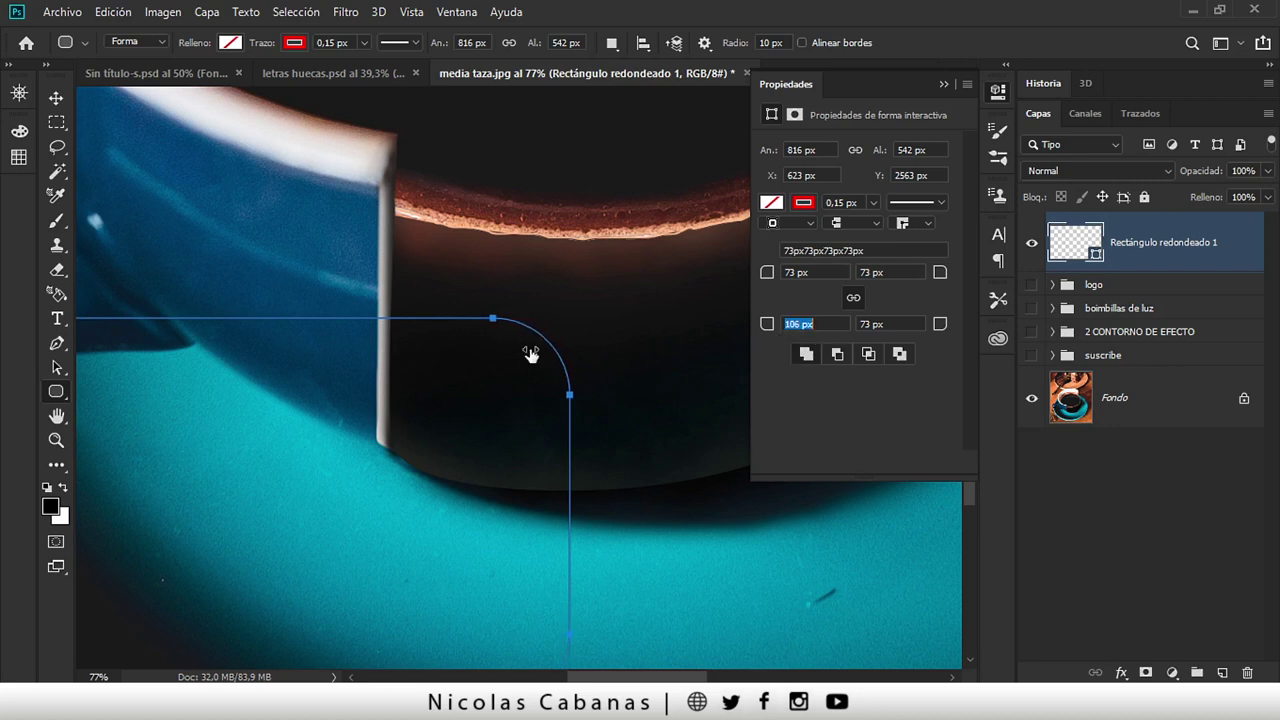
scroll(462, 380, "down", 2)
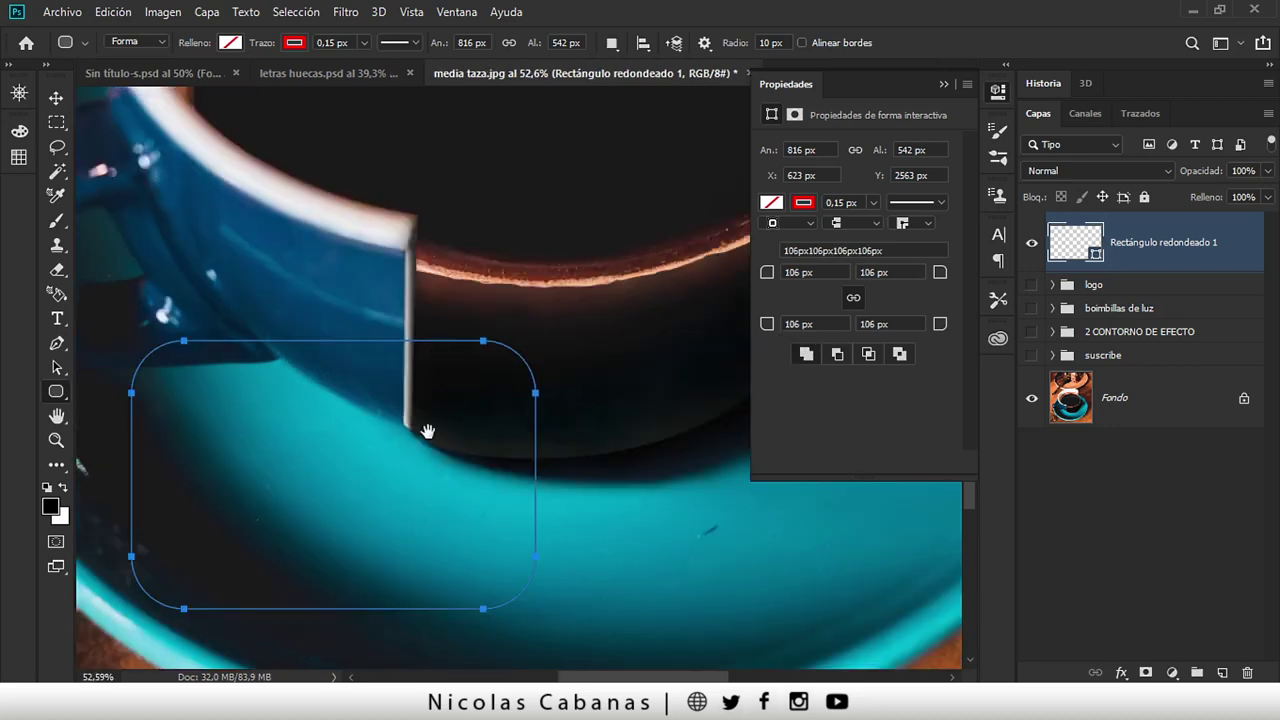
left_click_drag(426, 428, 498, 358)
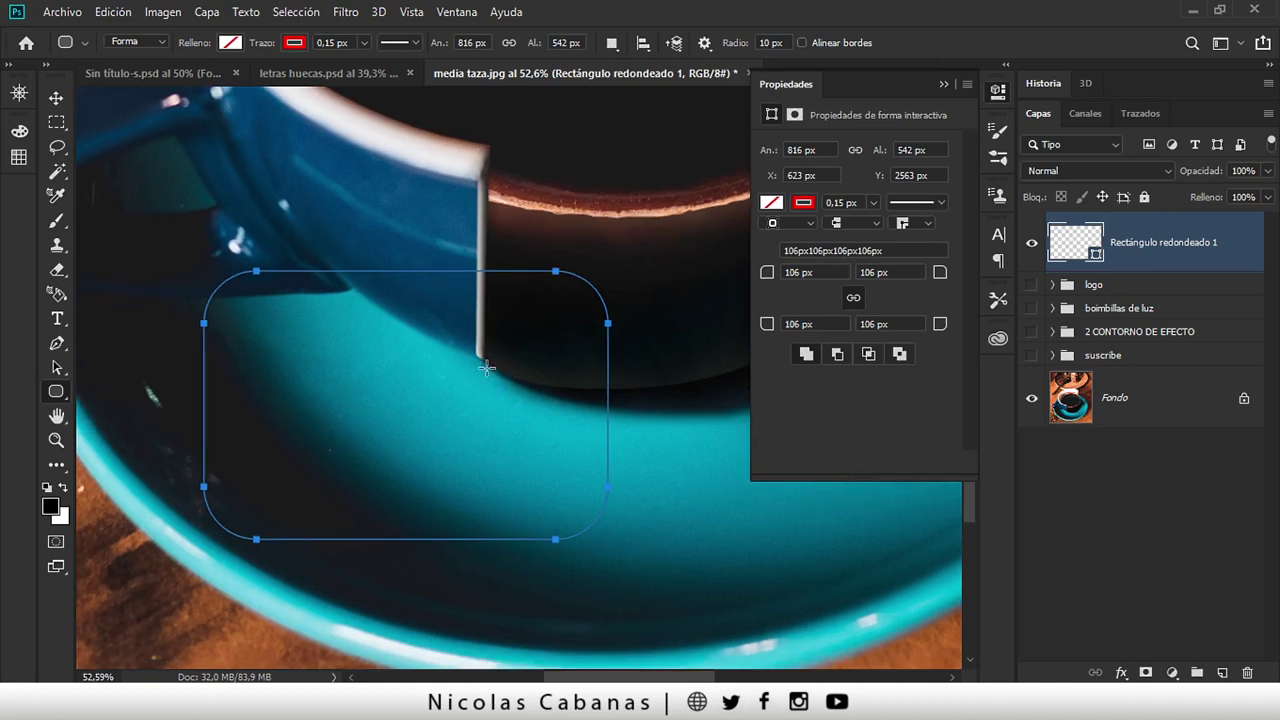
left_click_drag(451, 393, 499, 411)
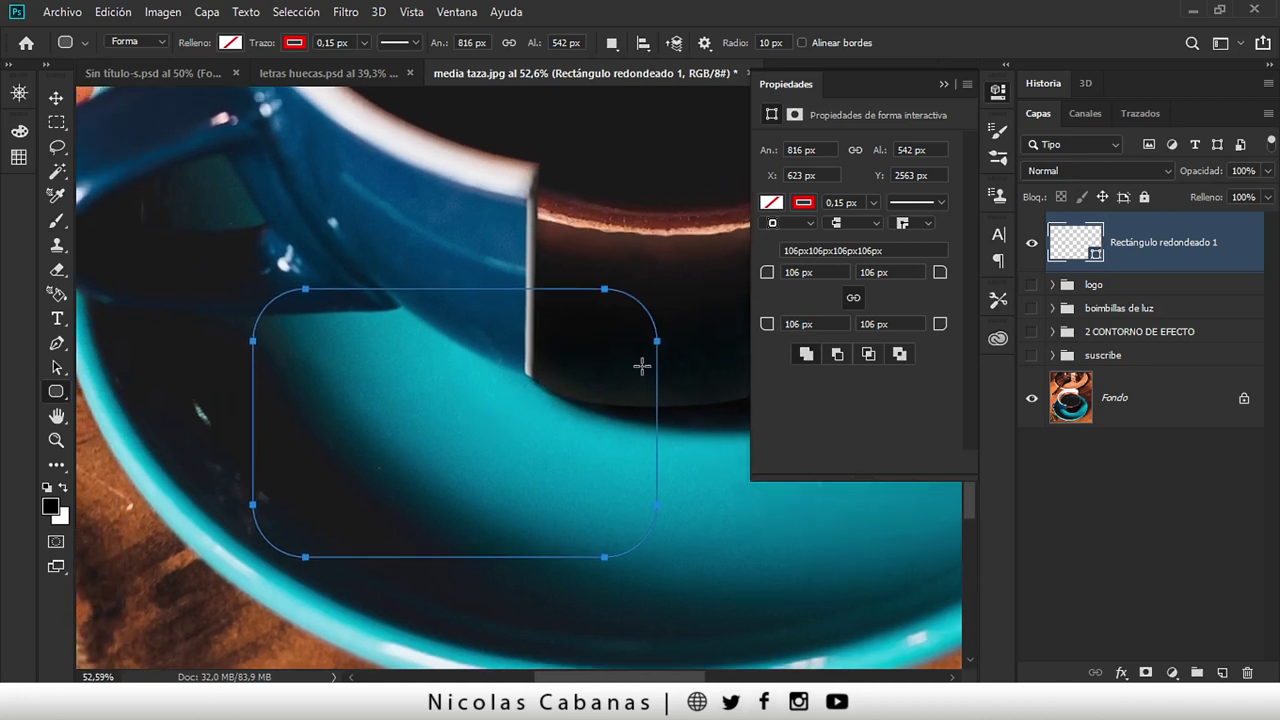
- Fill the rounded rectangle solid red and remove its stroke
left_click(230, 42)
left_click(141, 162)
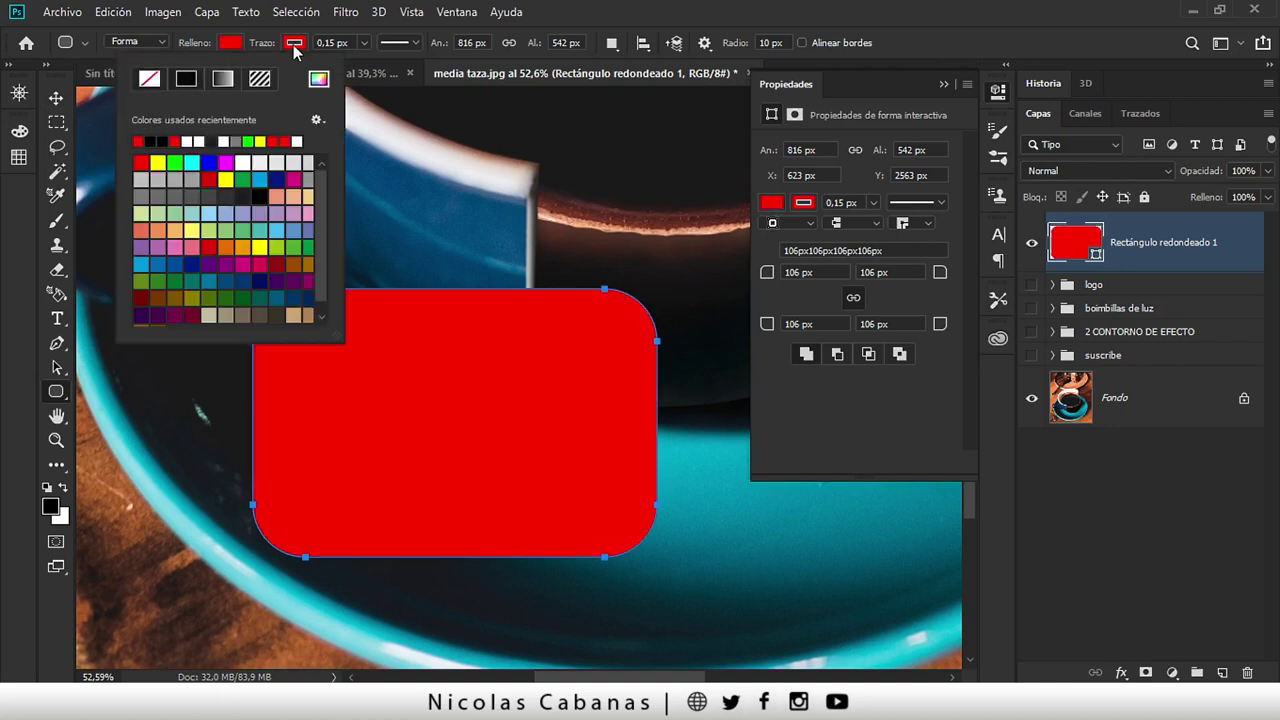
left_click(294, 43)
left_click(216, 84)
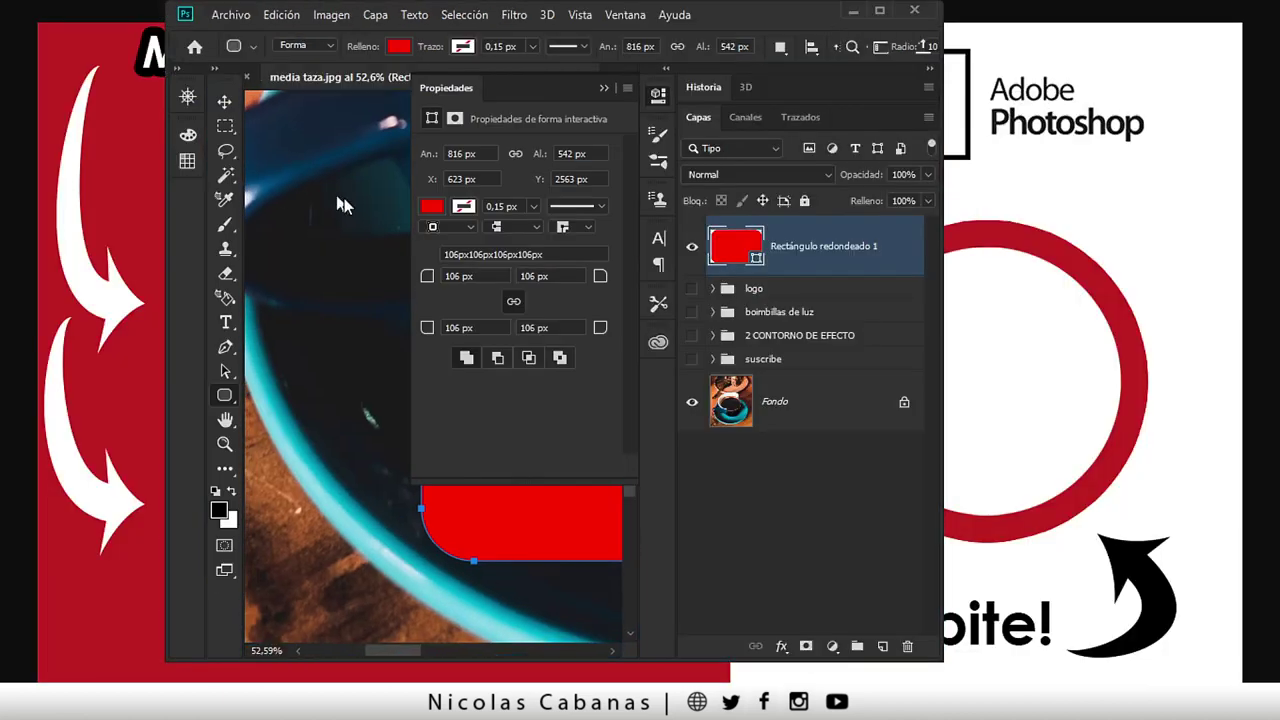
- Maximise the window and switch to the plain Rectangle tool
left_click(879, 10)
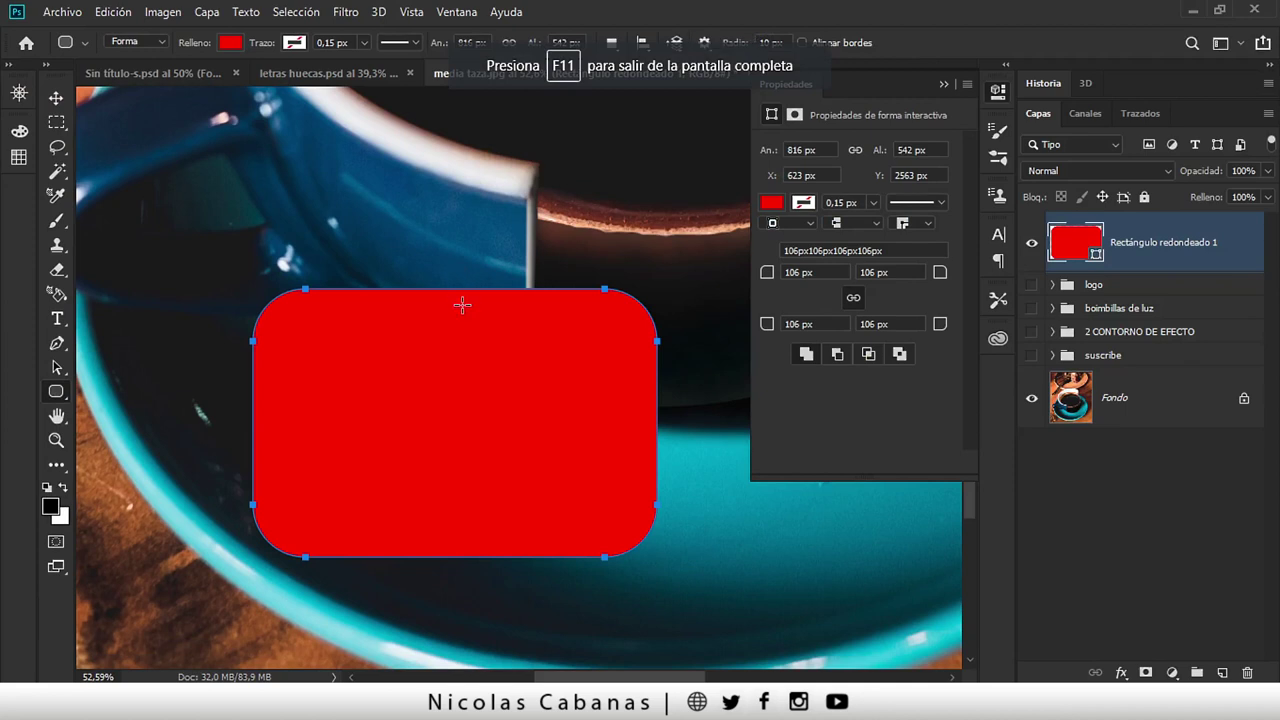
right_click(57, 394)
left_click(168, 392)
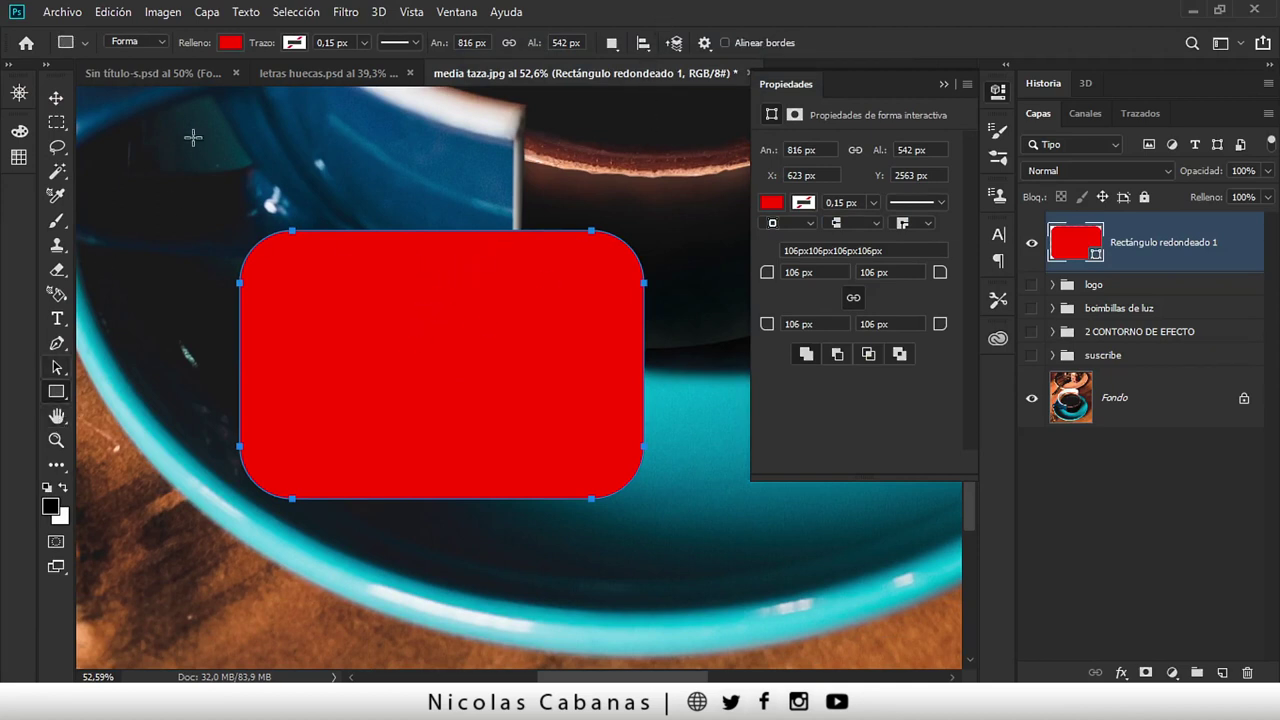
- Draw a test rectangle, undo it, and open the Path Operations options
left_click_drag(403, 165, 562, 349)
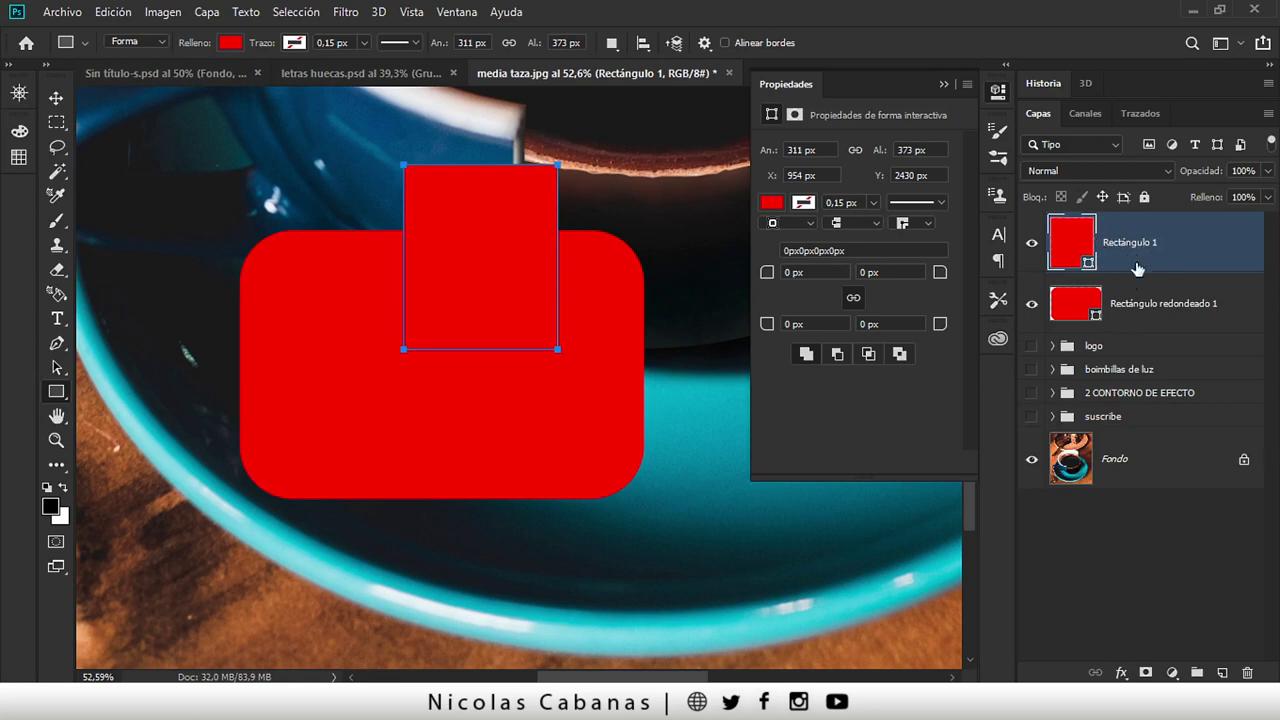
key("ctrl+z")
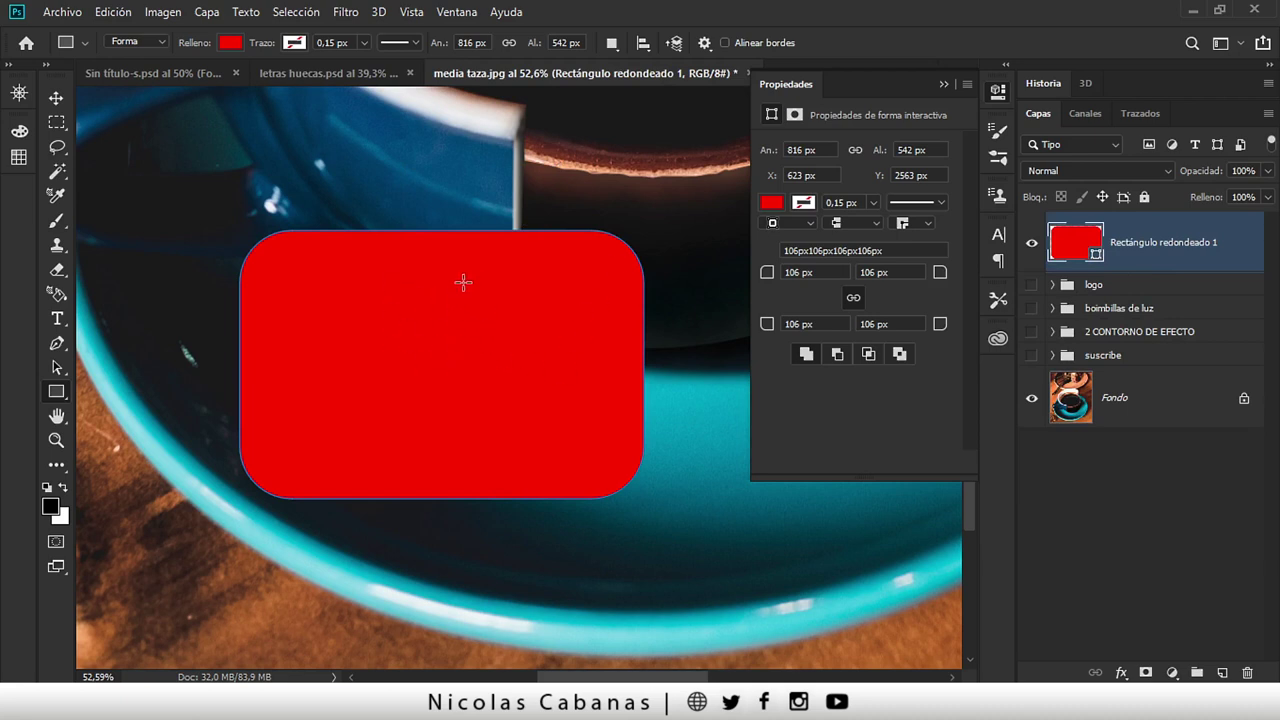
left_click(612, 43)
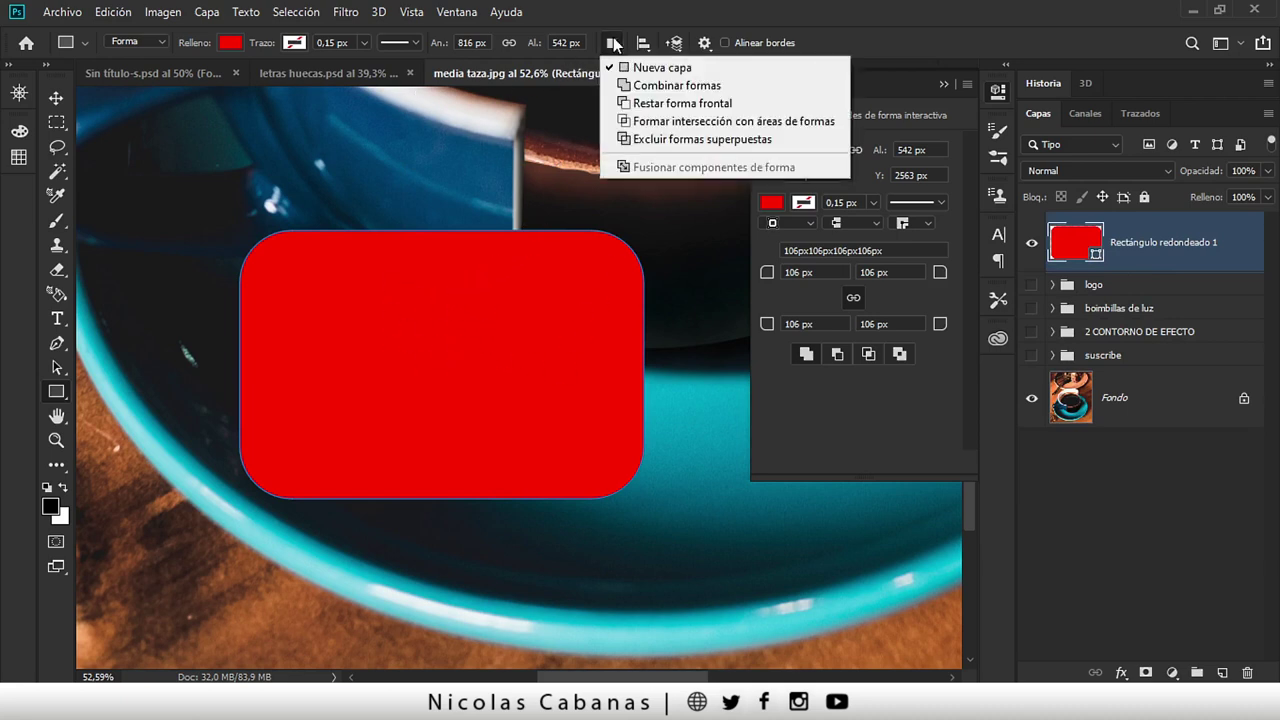
- Use Subtract Front Shape to cut a 243 × 243 px square hole in the red rectangle
left_click(658, 104)
left_click_drag(372, 306, 501, 424)
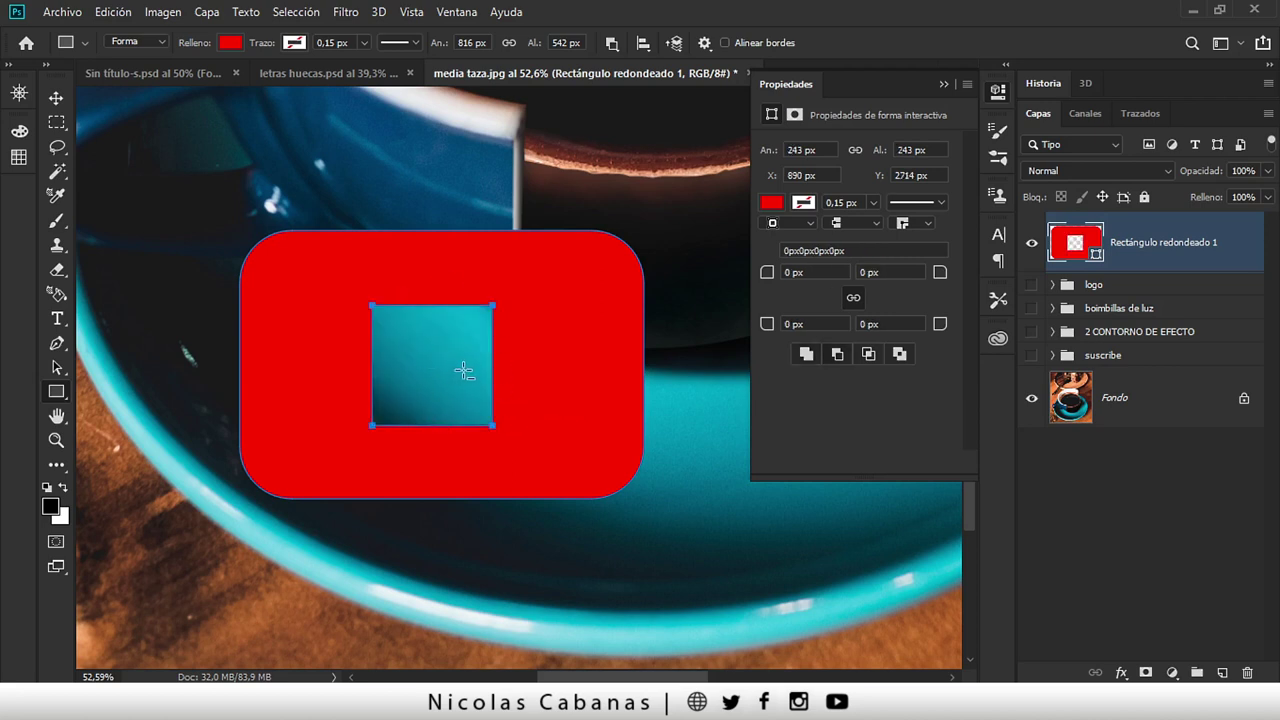
left_click(609, 45)
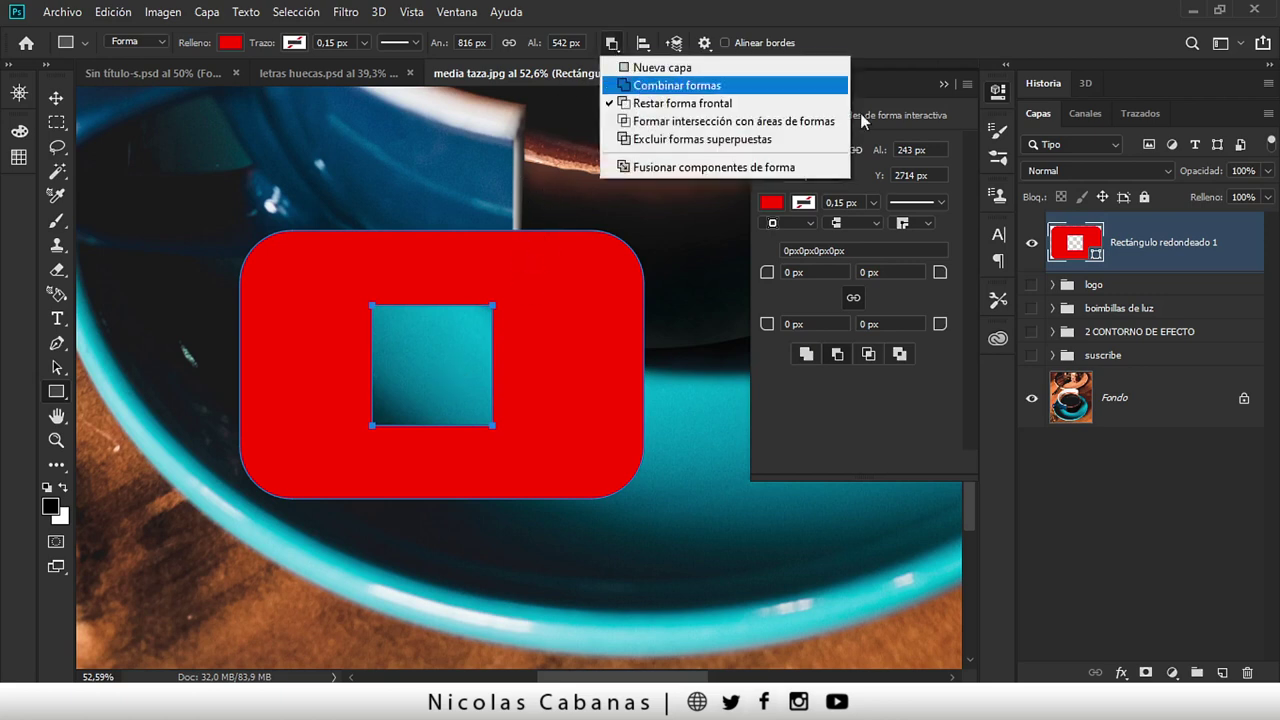
left_click(938, 72)
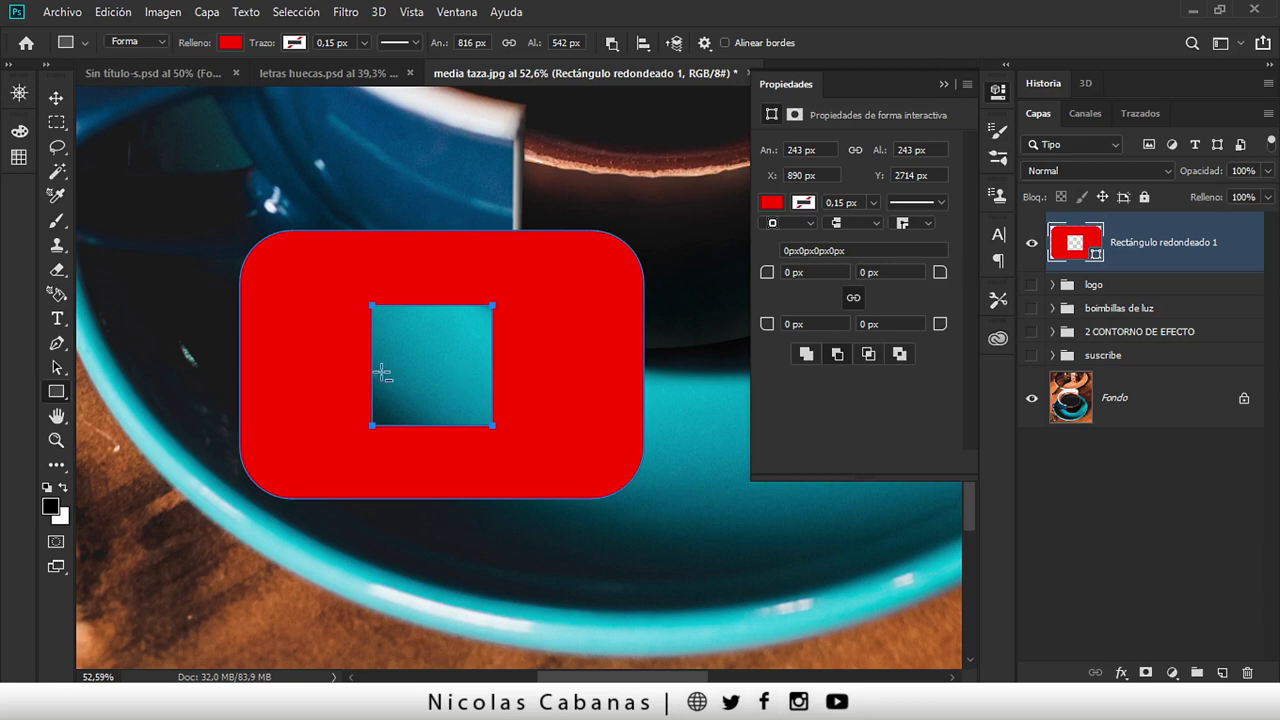
left_click(57, 368)
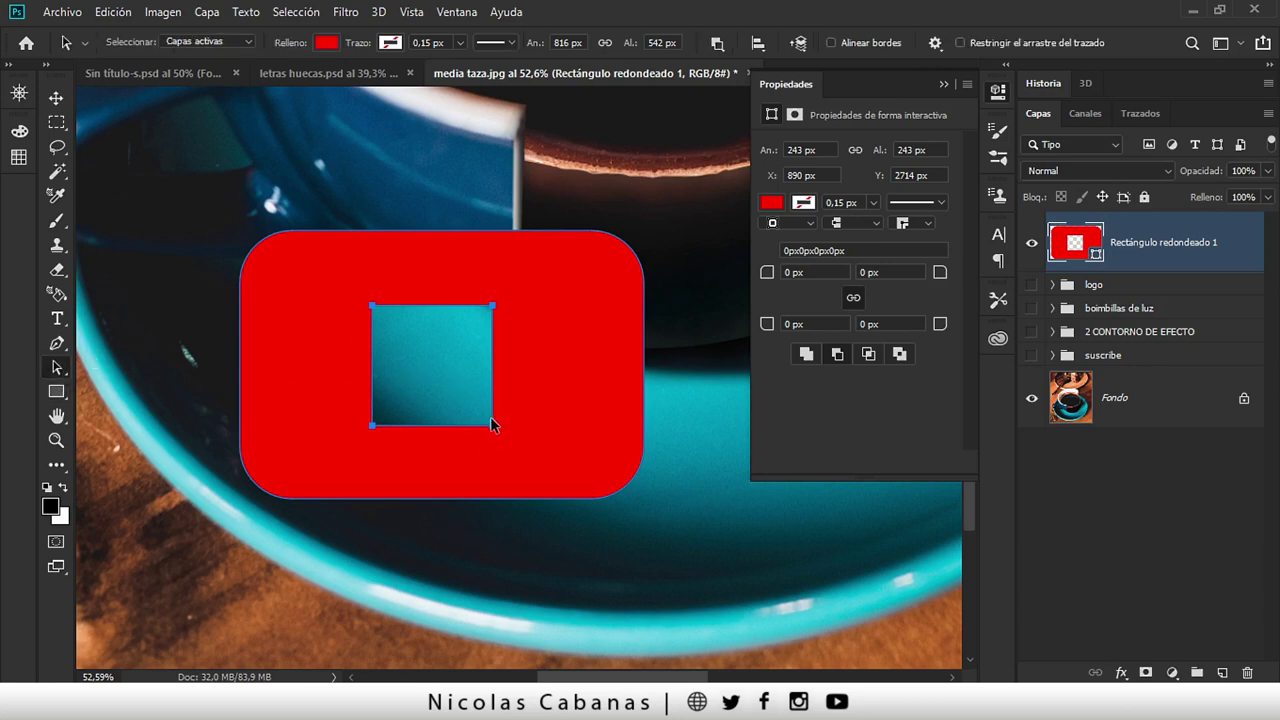
- Centre the square hole and rotate it 45° into a diamond
mouse_move(483, 401)
left_mouse_down()
mouse_move(479, 378)
mouse_move(470, 392)
left_mouse_up()
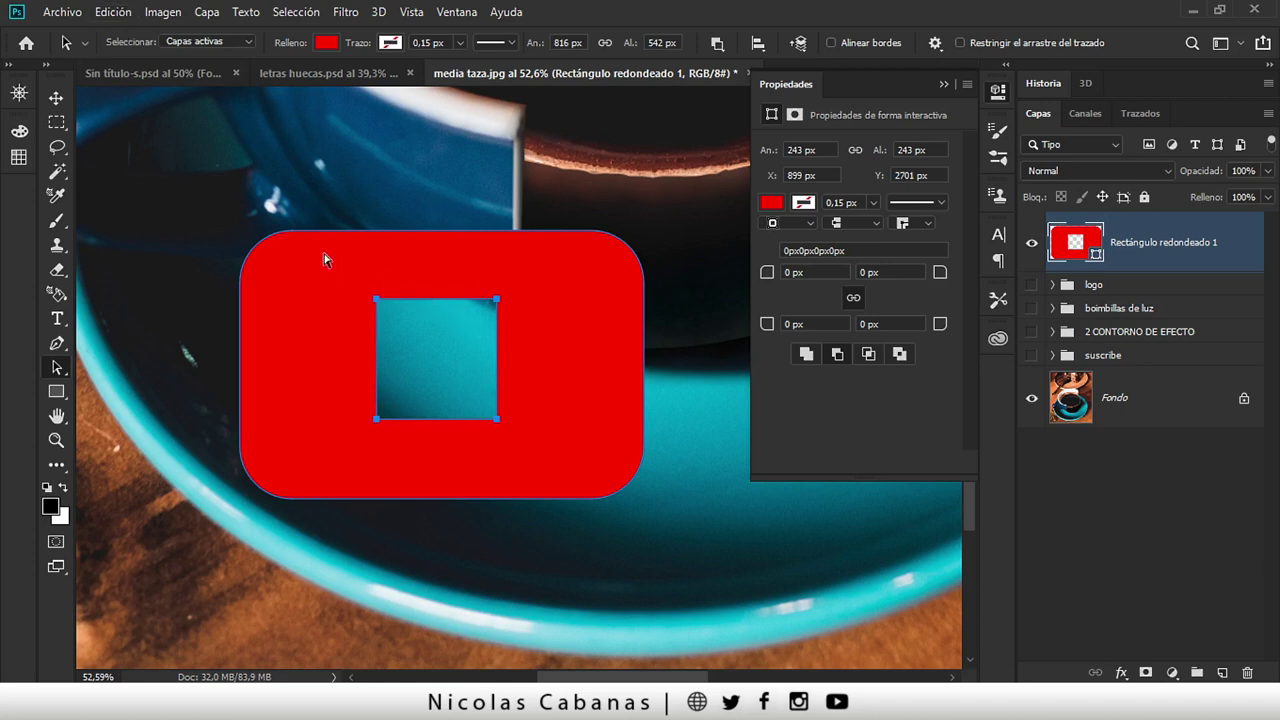
key("ctrl")
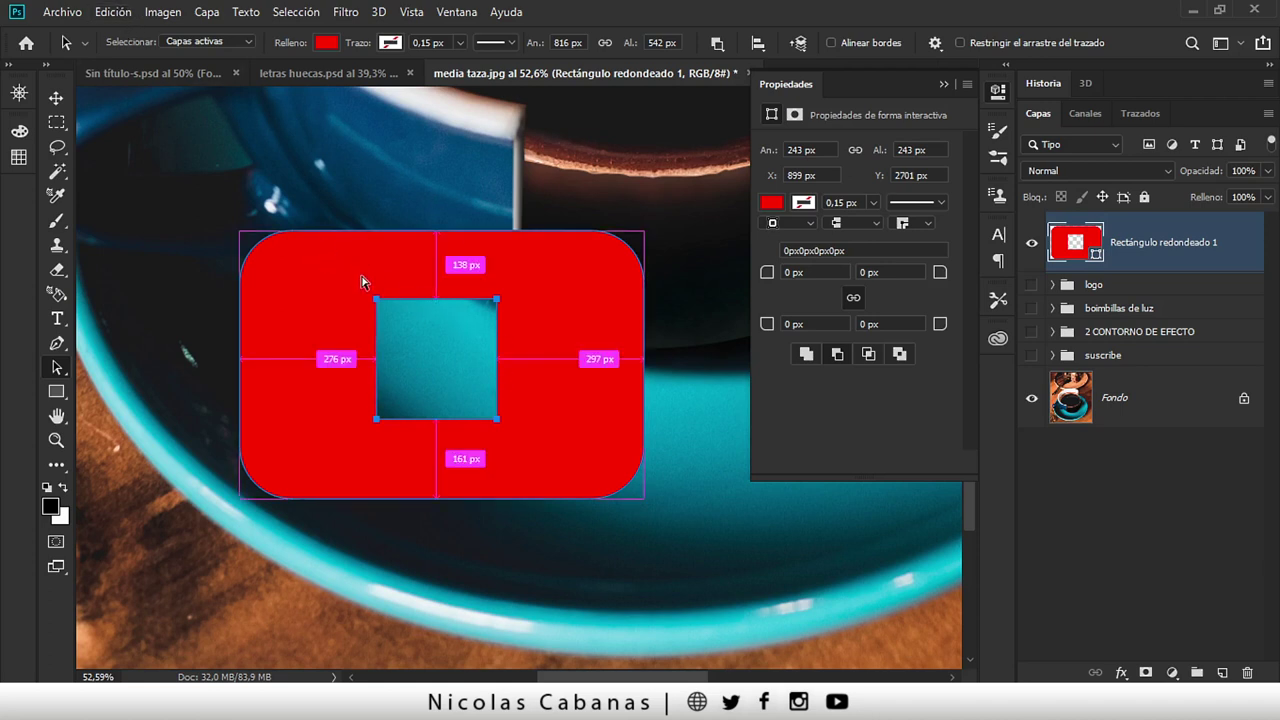
key("ctrl+t")
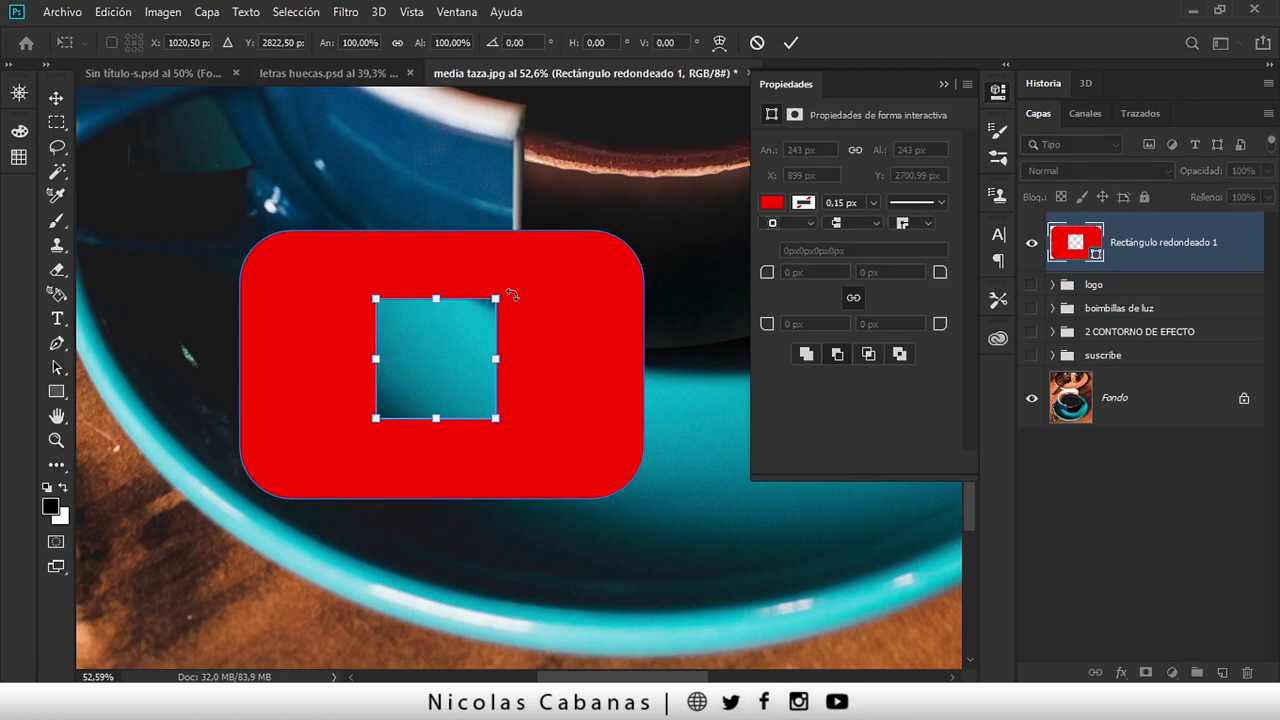
left_click(113, 12)
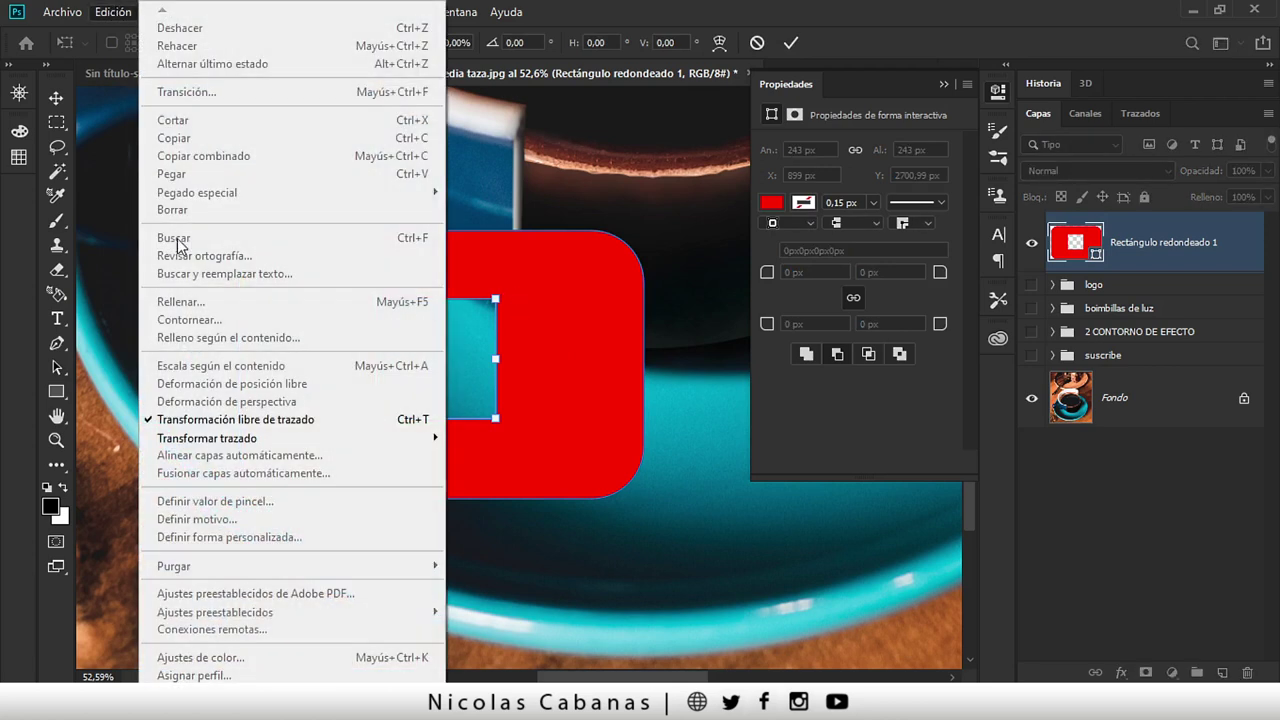
left_click(519, 209)
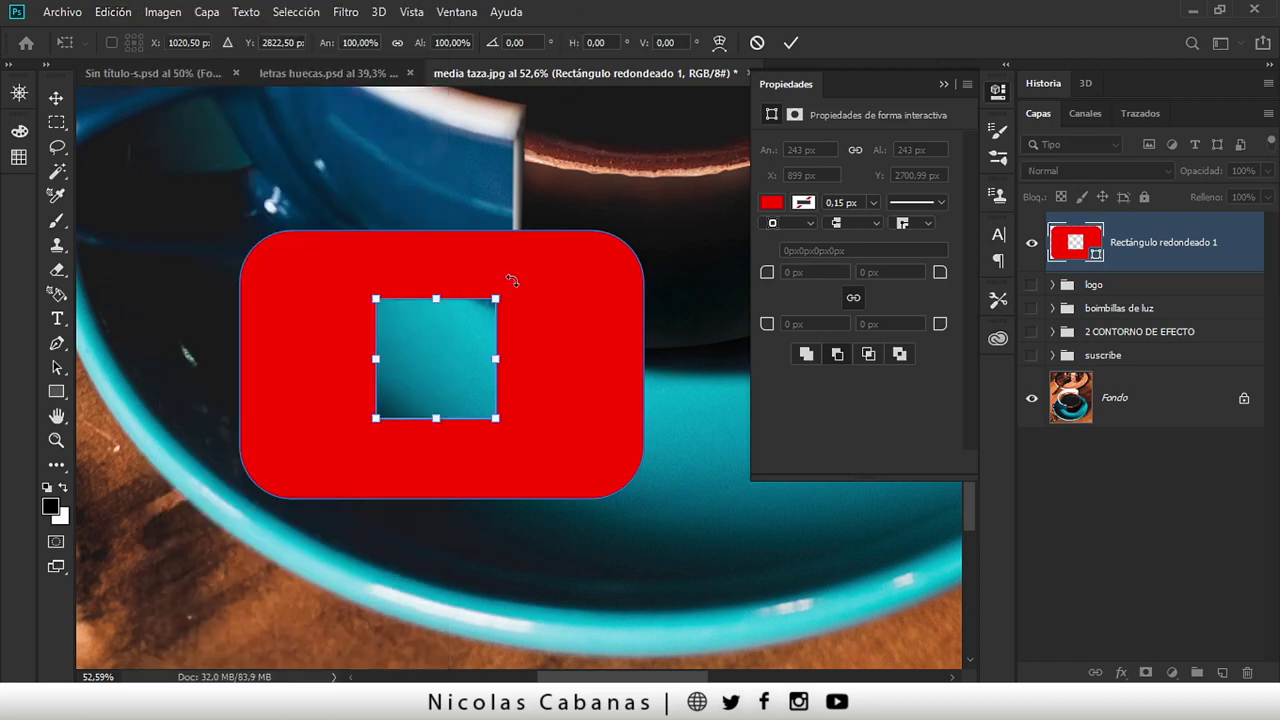
left_click_drag(504, 285, 454, 260)
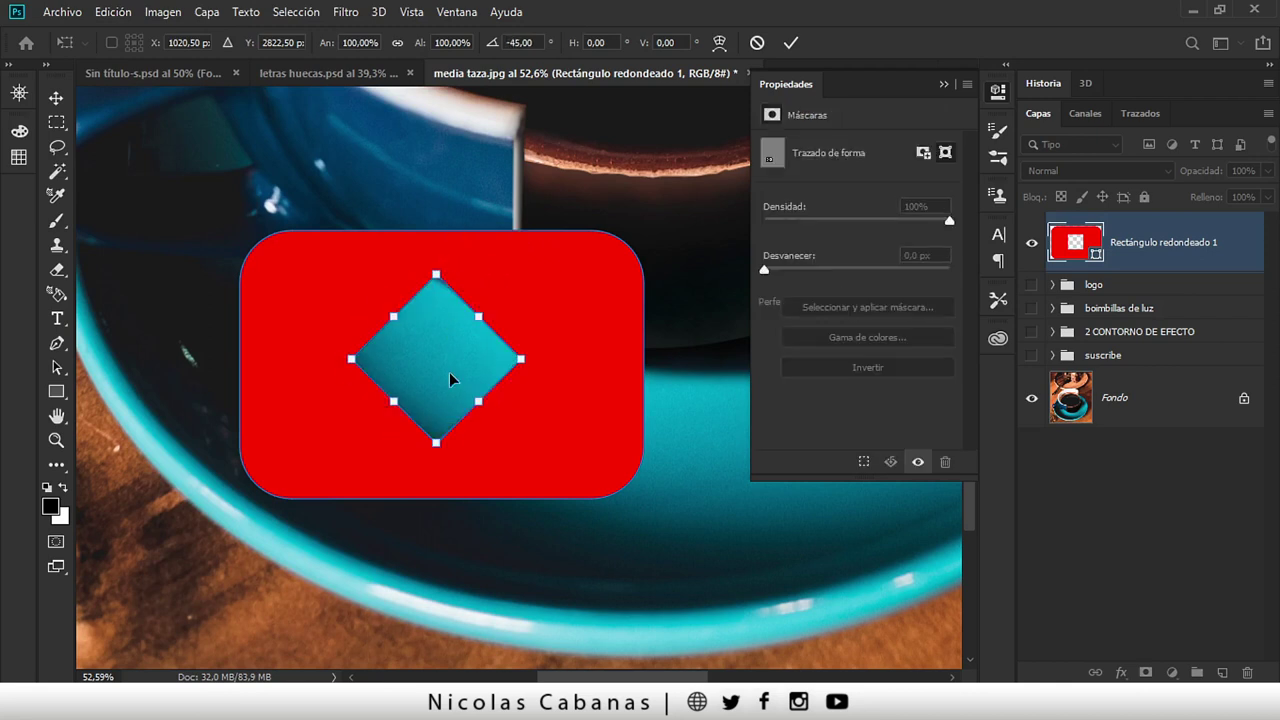
key("a")
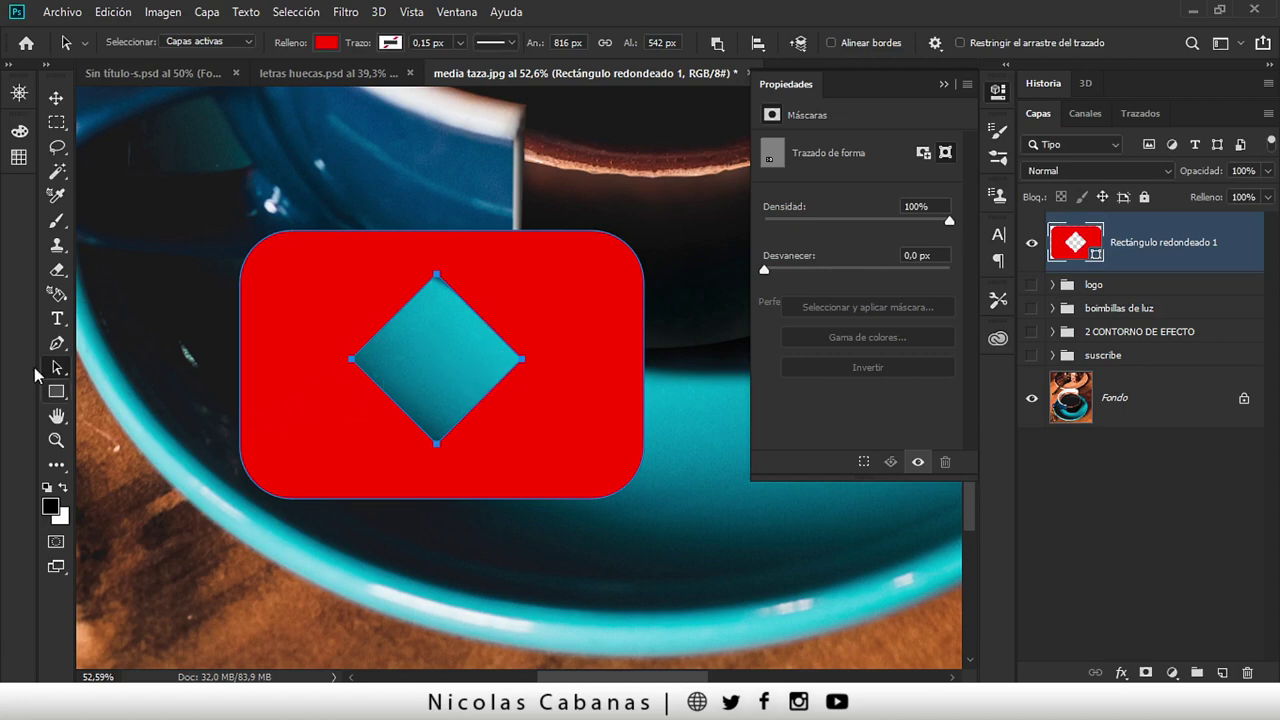
- Delete the diamond's left anchor point to make a triangle, shifting its left edge outward
left_click(58, 345)
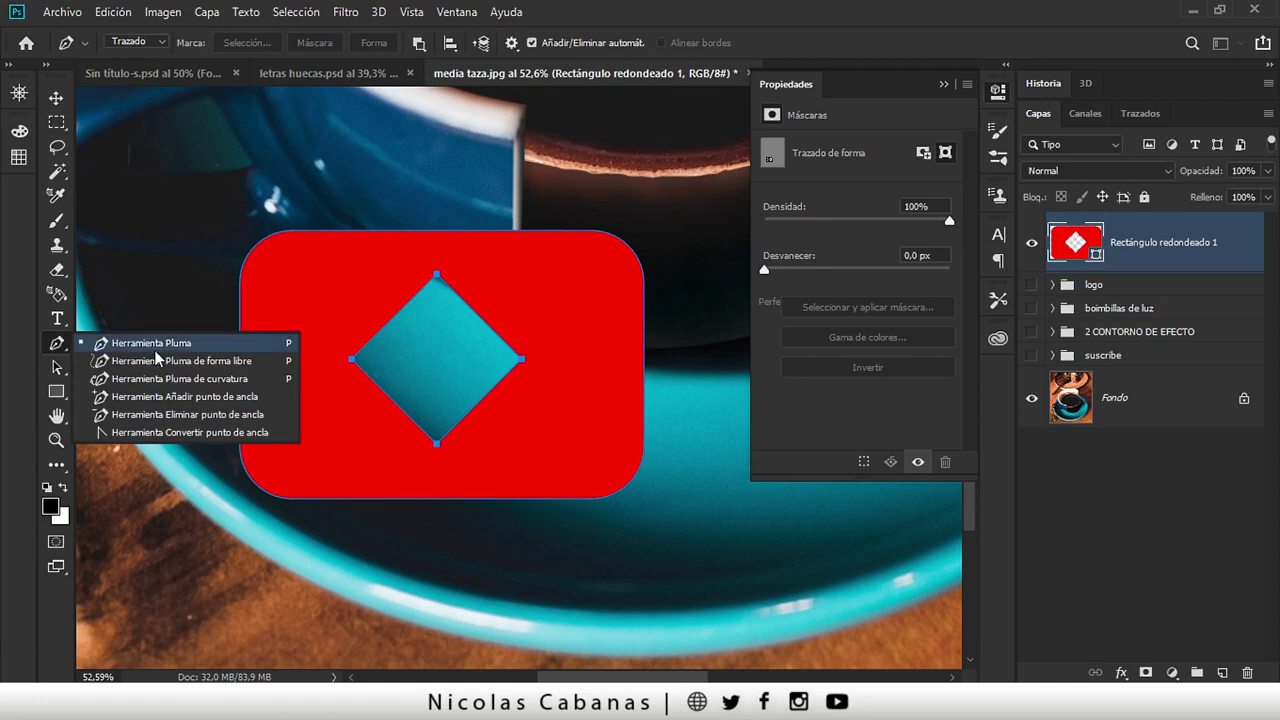
left_click(170, 414)
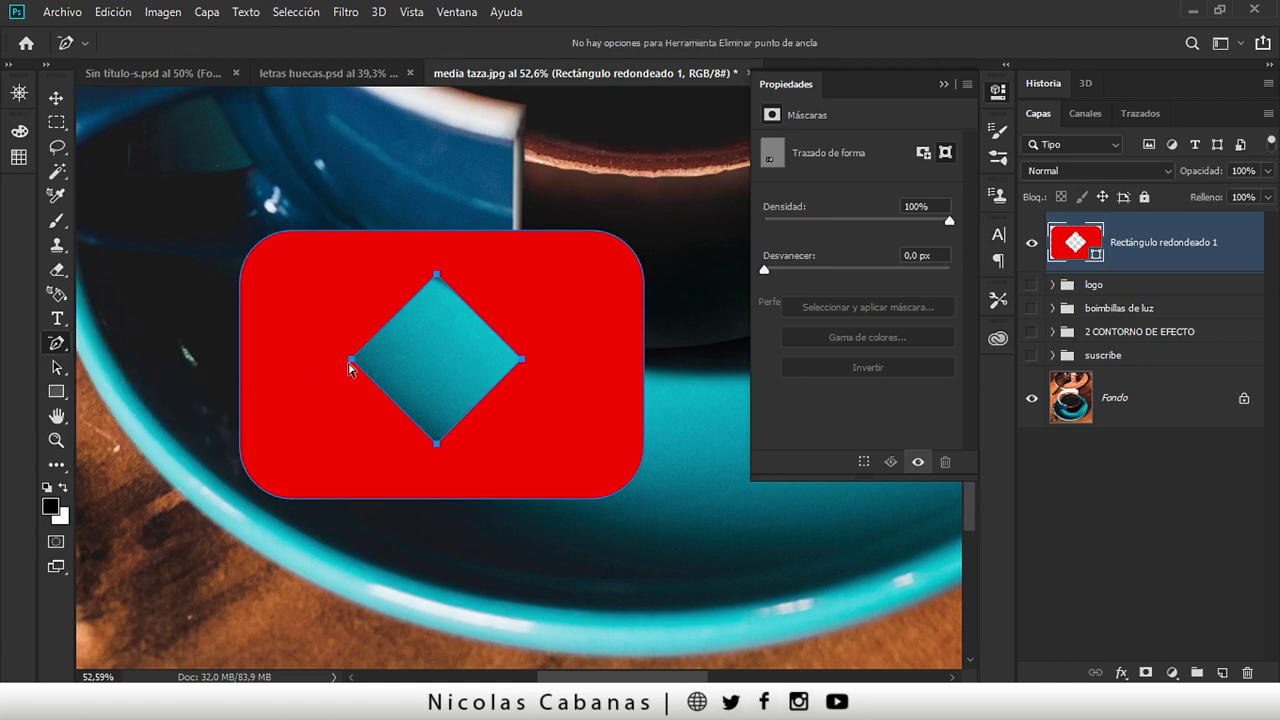
left_click(351, 360)
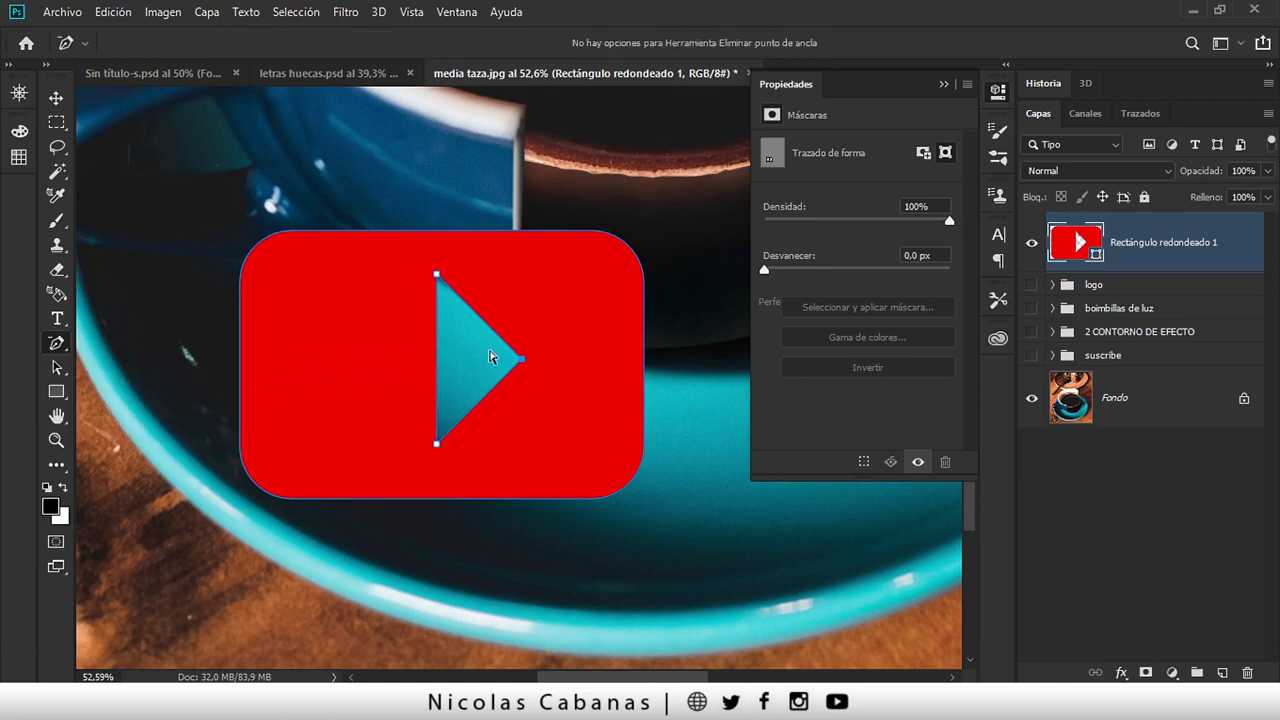
left_click(57, 367)
mouse_move(449, 377)
left_mouse_down()
mouse_move(428, 386)
mouse_move(438, 380)
left_mouse_up()
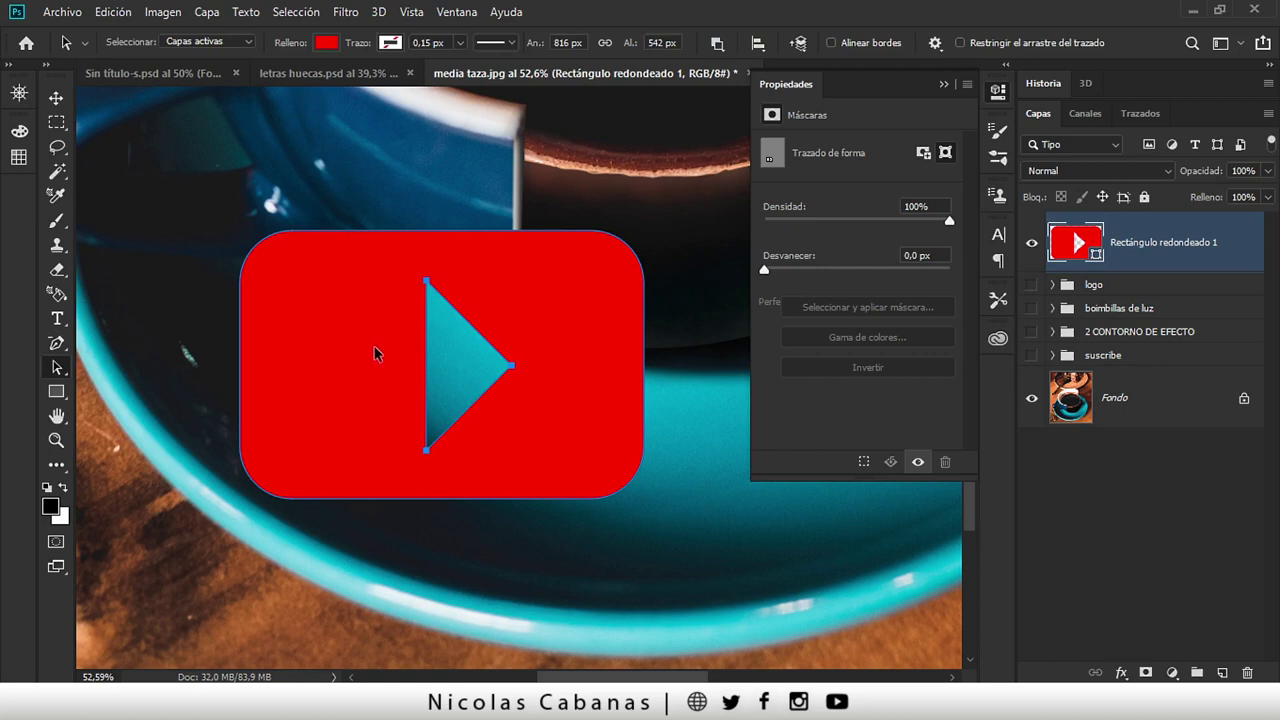
- Shrink the triangle's height to about 73% and centre it as a play button
key("ctrl+t")
left_click_drag(468, 282, 469, 306)
left_click_drag(455, 380, 442, 383)
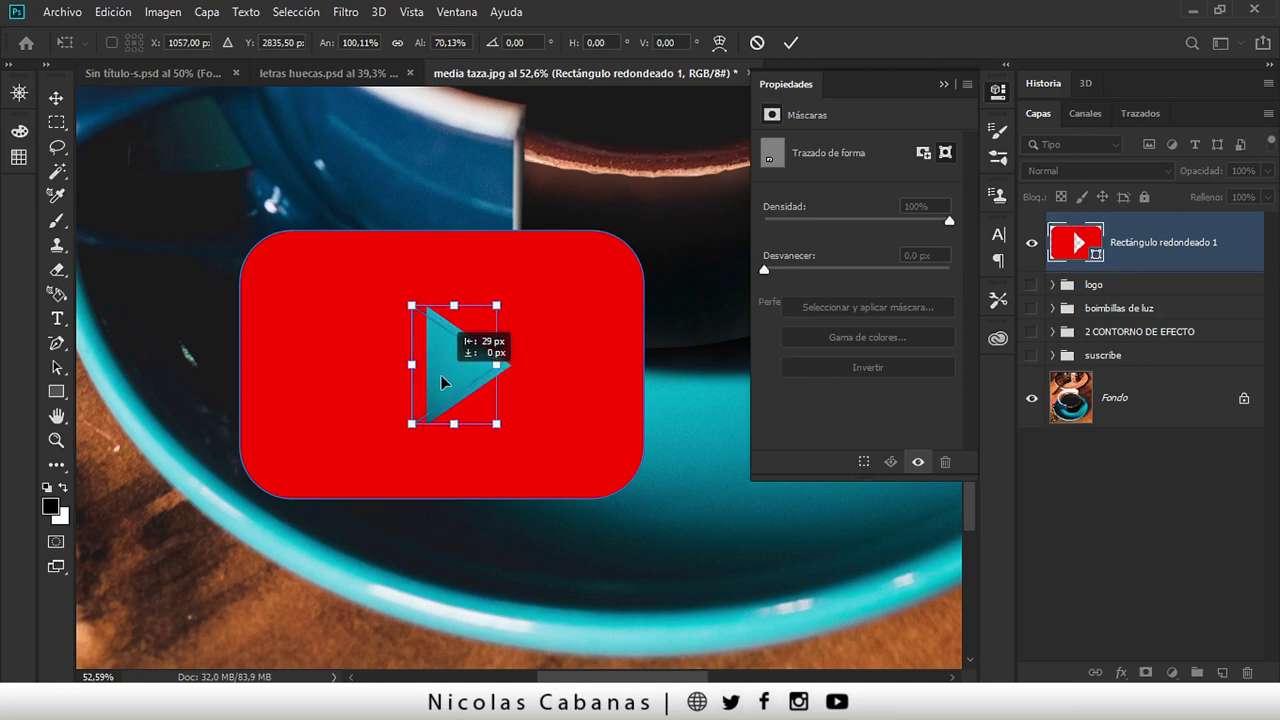
key("Return")
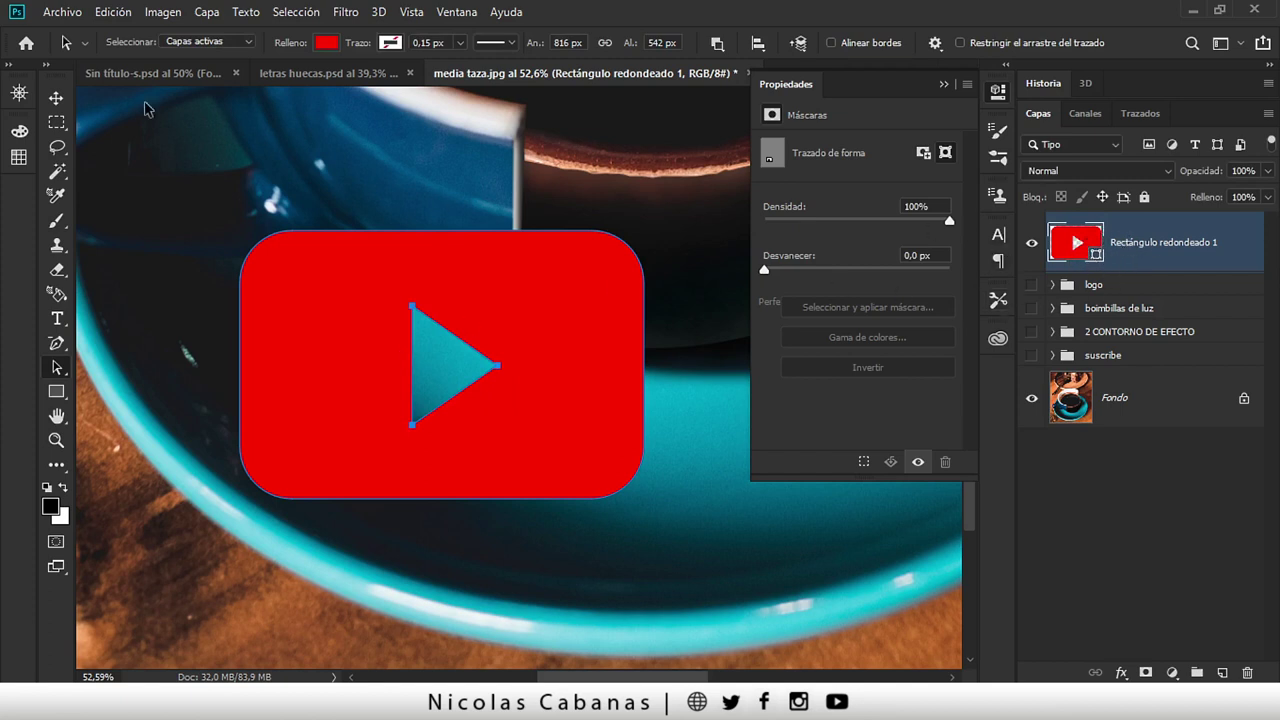
- Reselect the logo shape layer, dismissing the Edit menu
left_click(112, 12)
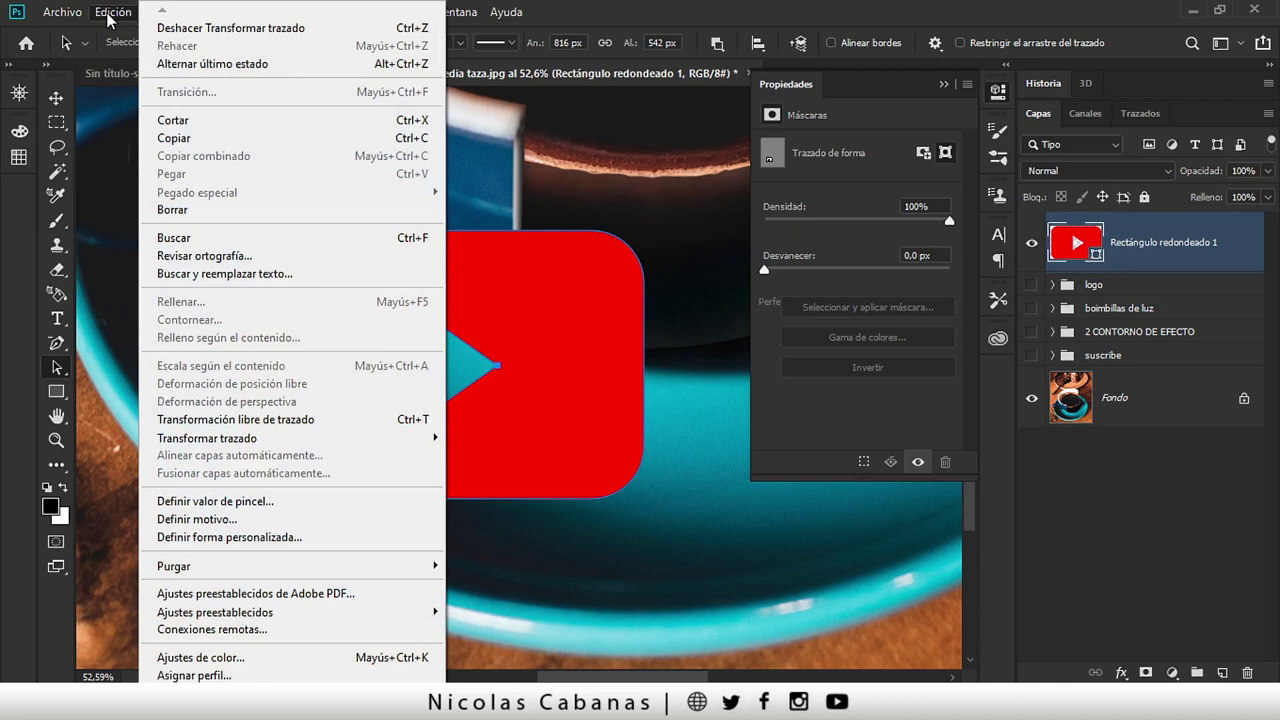
left_click(109, 16)
left_click(1178, 521)
left_click(1148, 252)
left_click(112, 12)
left_click(112, 12)
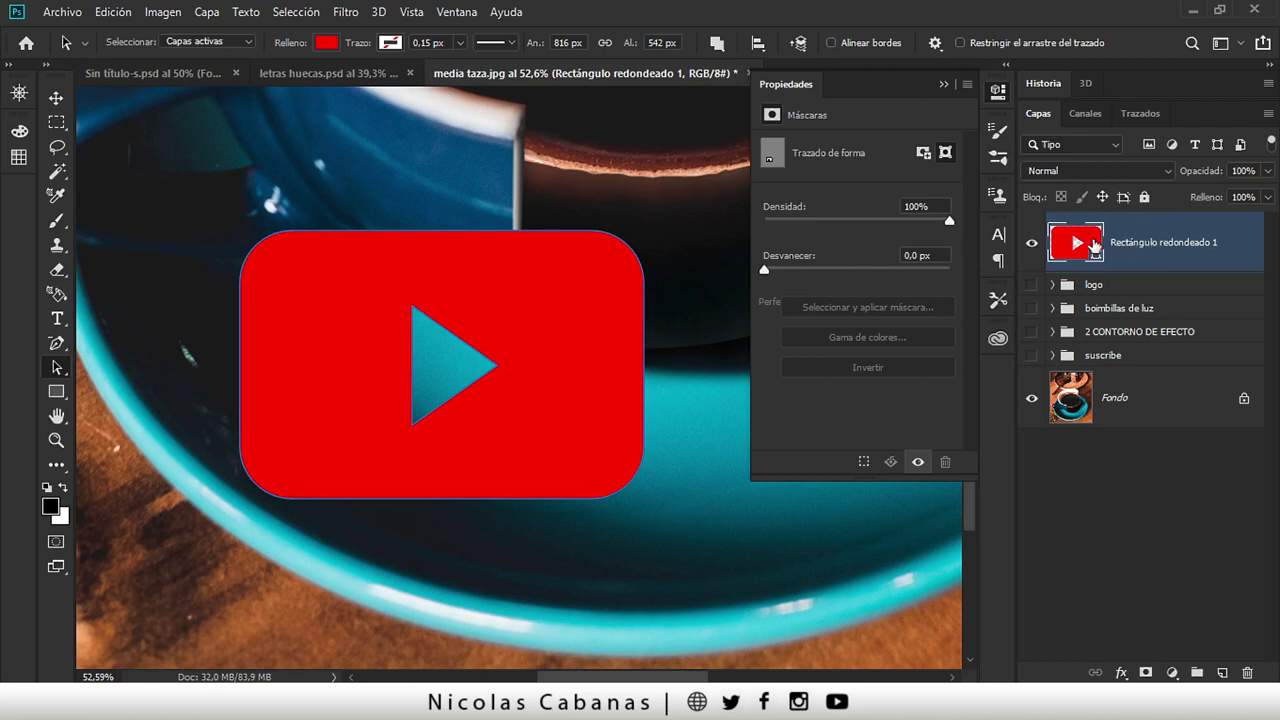
- Remove the logo's fill and make its outline red
left_click(326, 45)
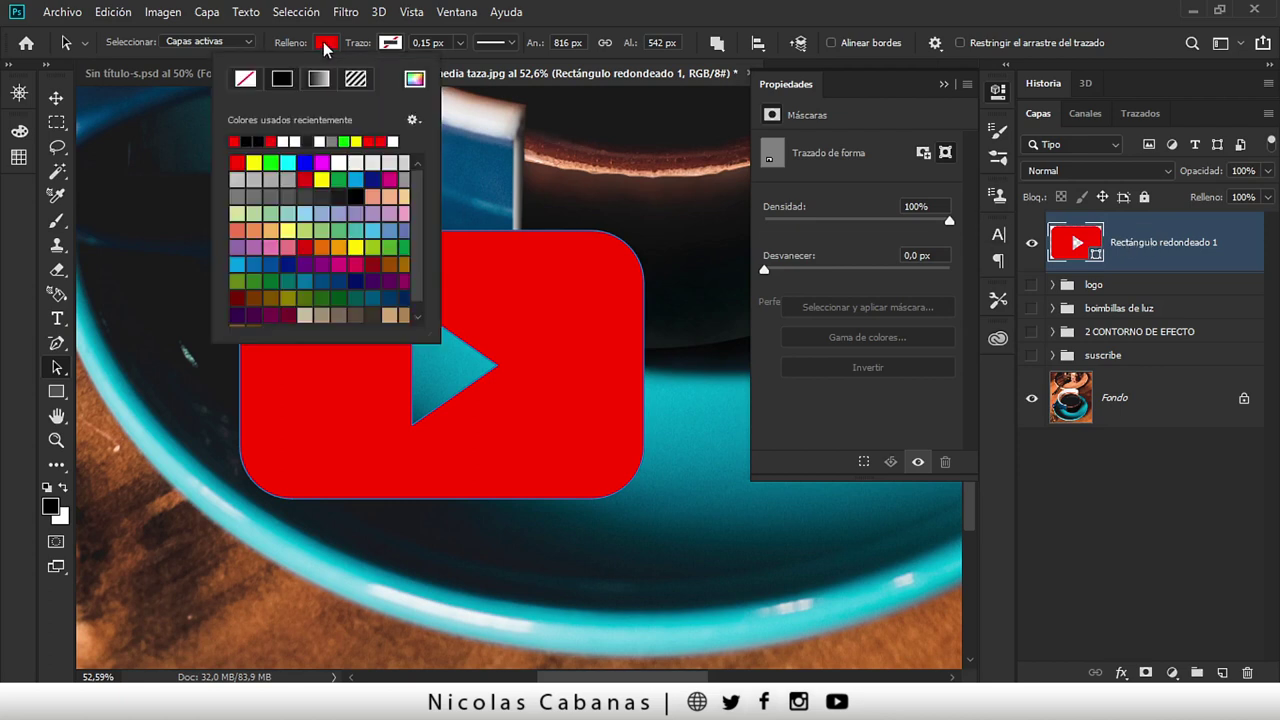
left_click(250, 82)
left_click(390, 42)
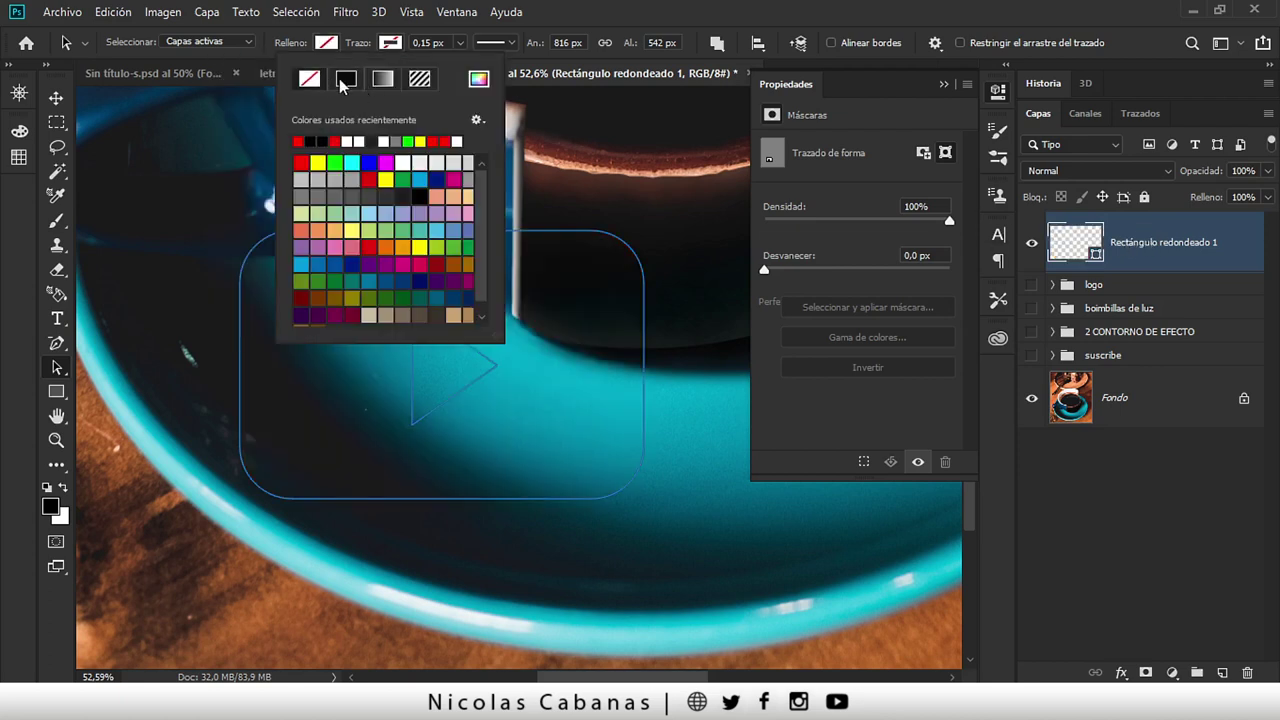
left_click(298, 141)
left_click(1124, 517)
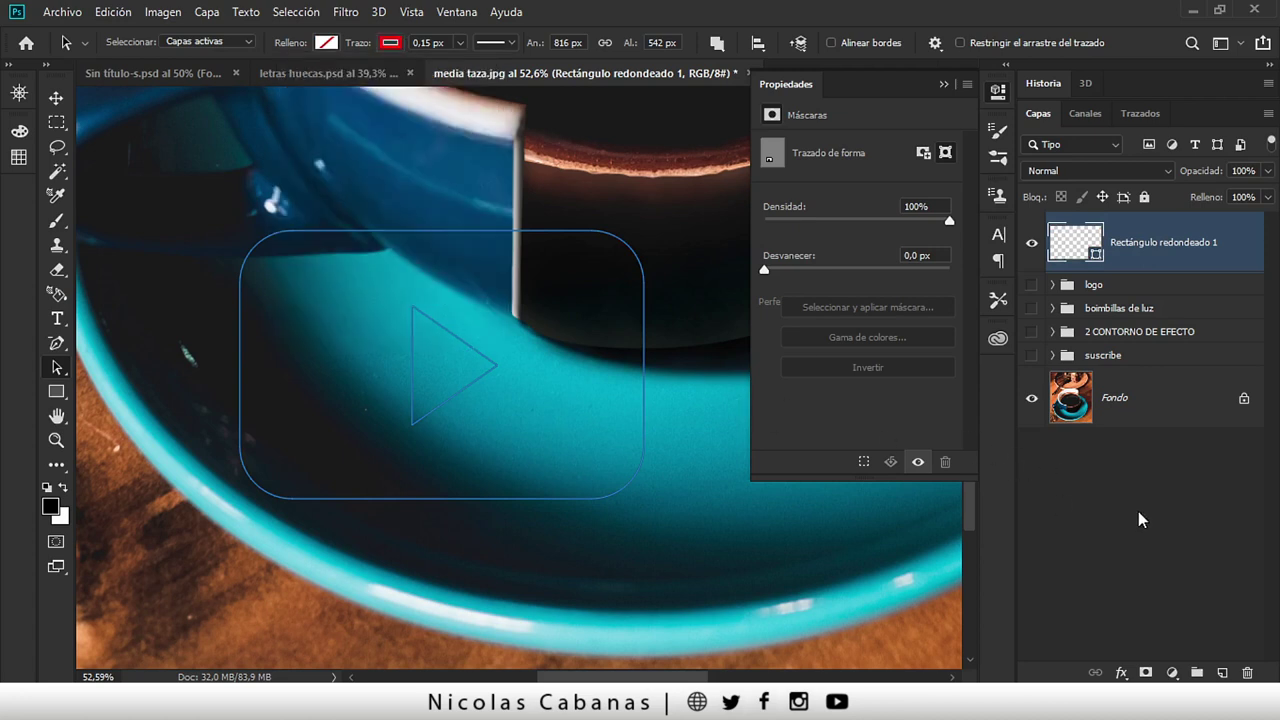
- Set the logo outline width to 1 px and preview the result
left_click(460, 45)
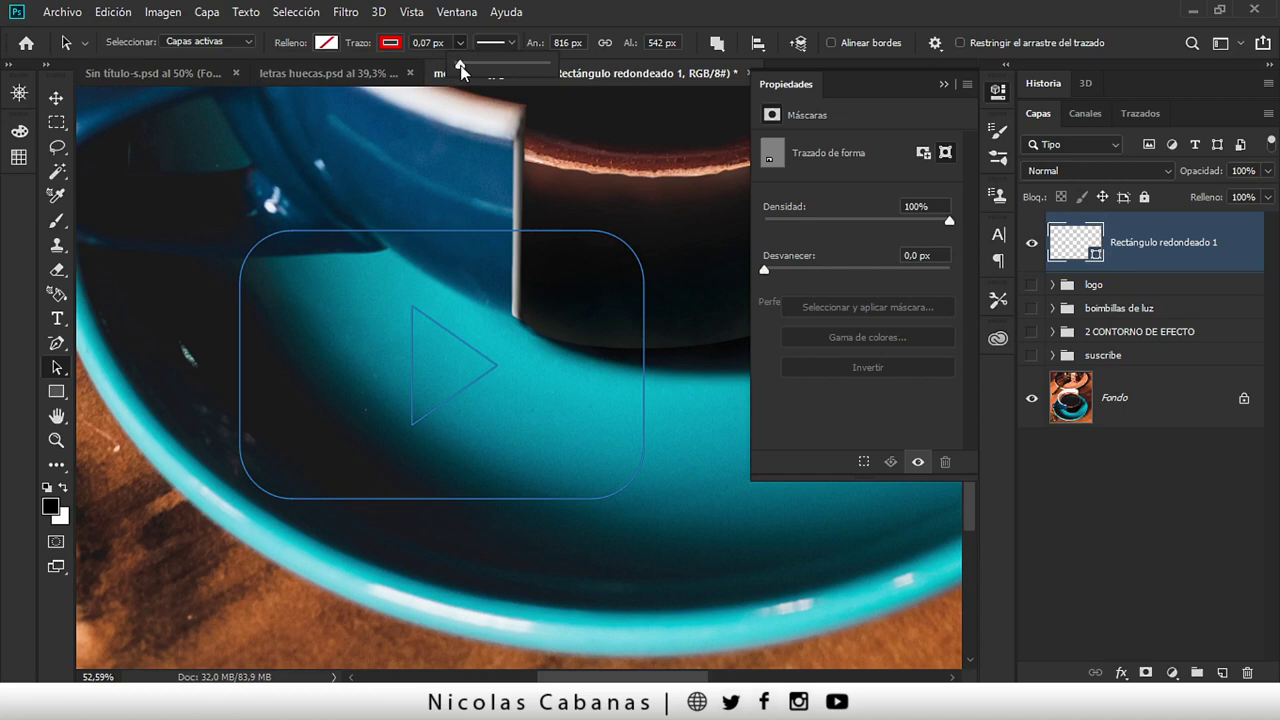
left_click_drag(463, 65, 470, 65)
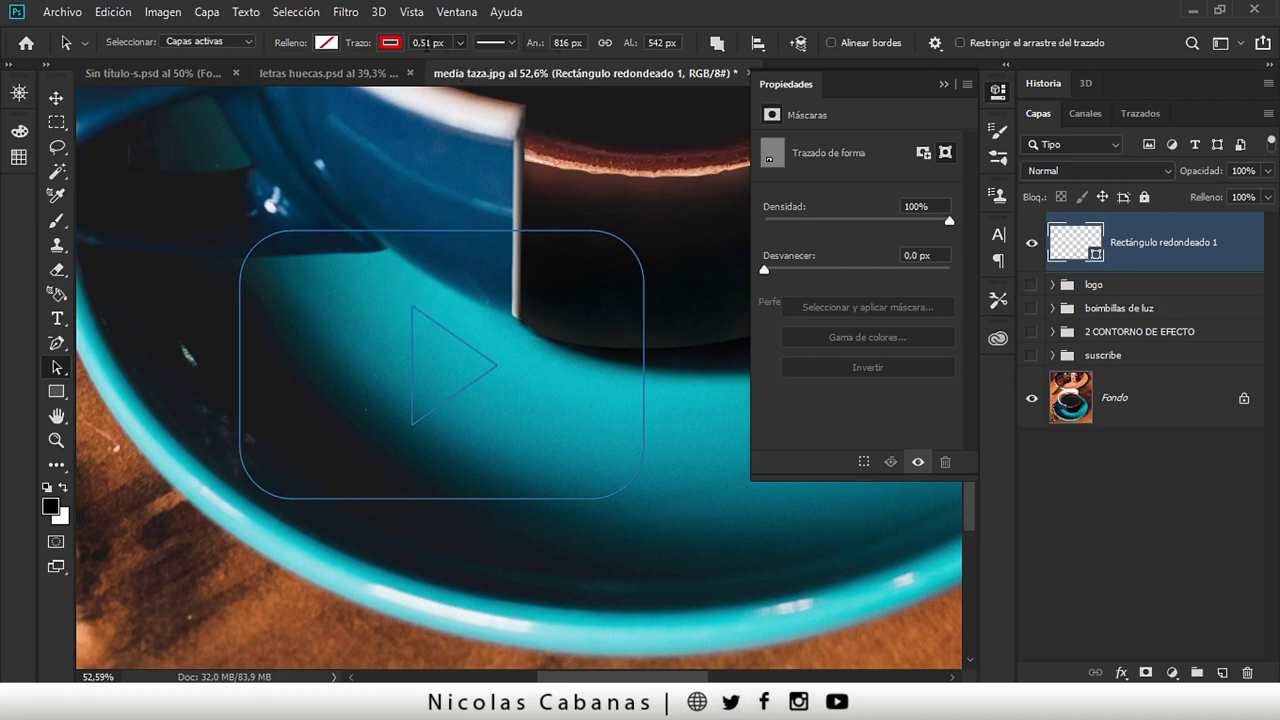
type("1")
key("Return")
left_click(1123, 547)
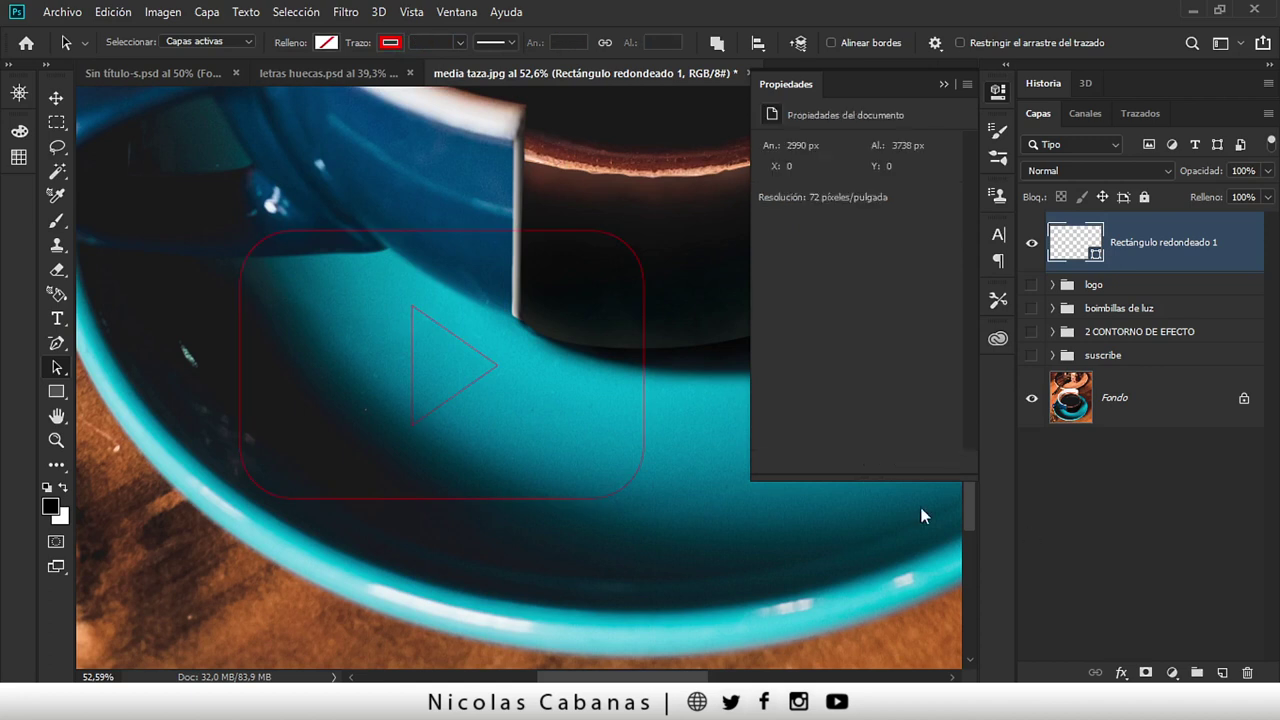
left_click(1185, 247)
- Define the logo outline as custom shape 'YOUTUBE 2' and hide the original layer
left_click(113, 13)
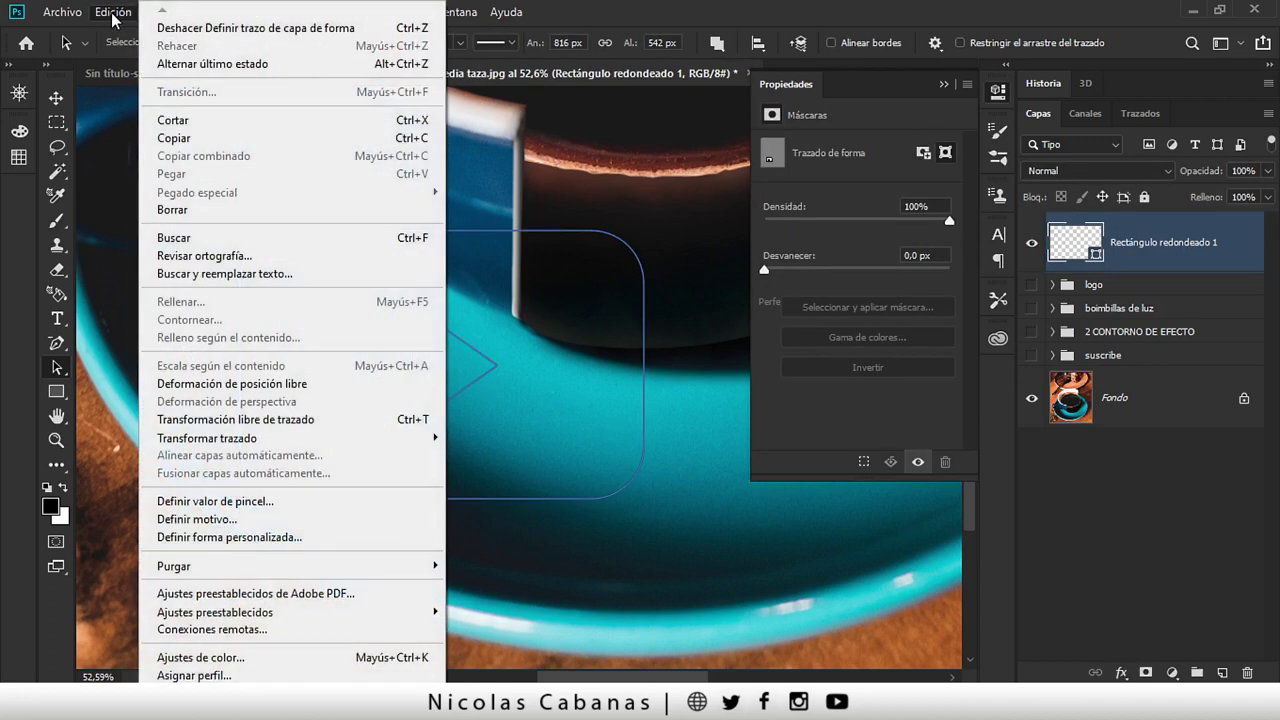
left_click(530, 317)
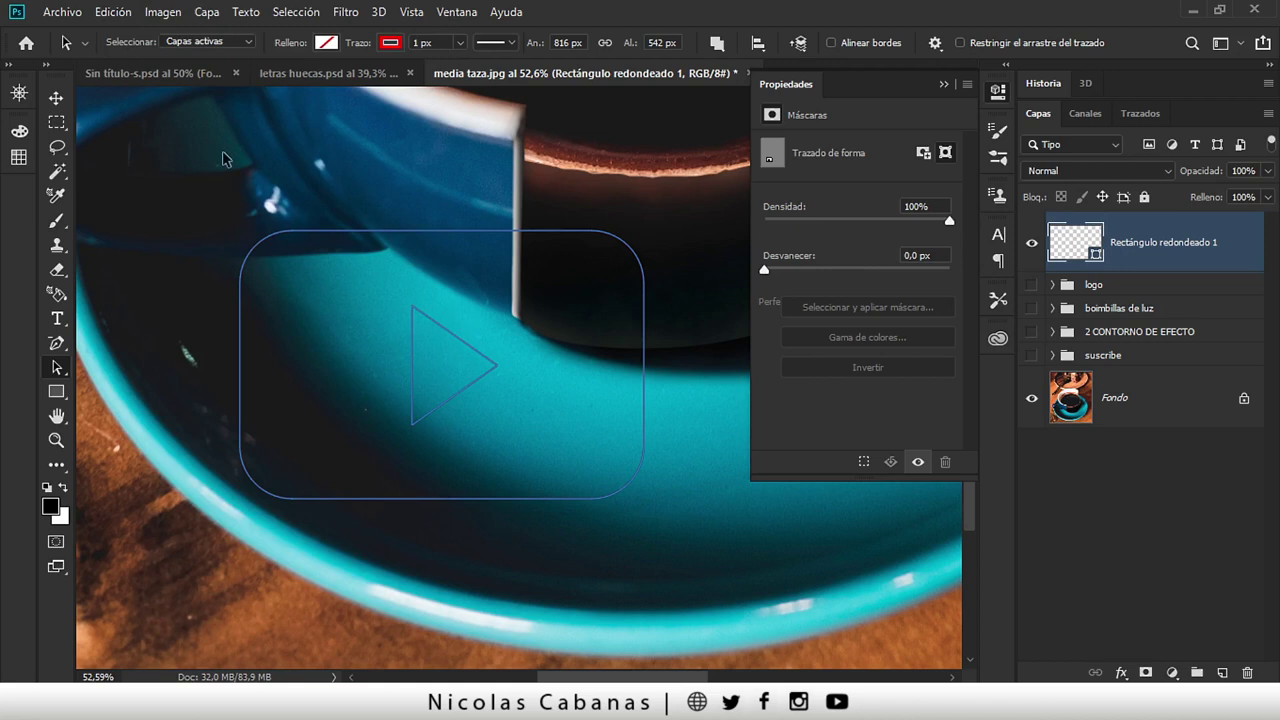
left_click(106, 12)
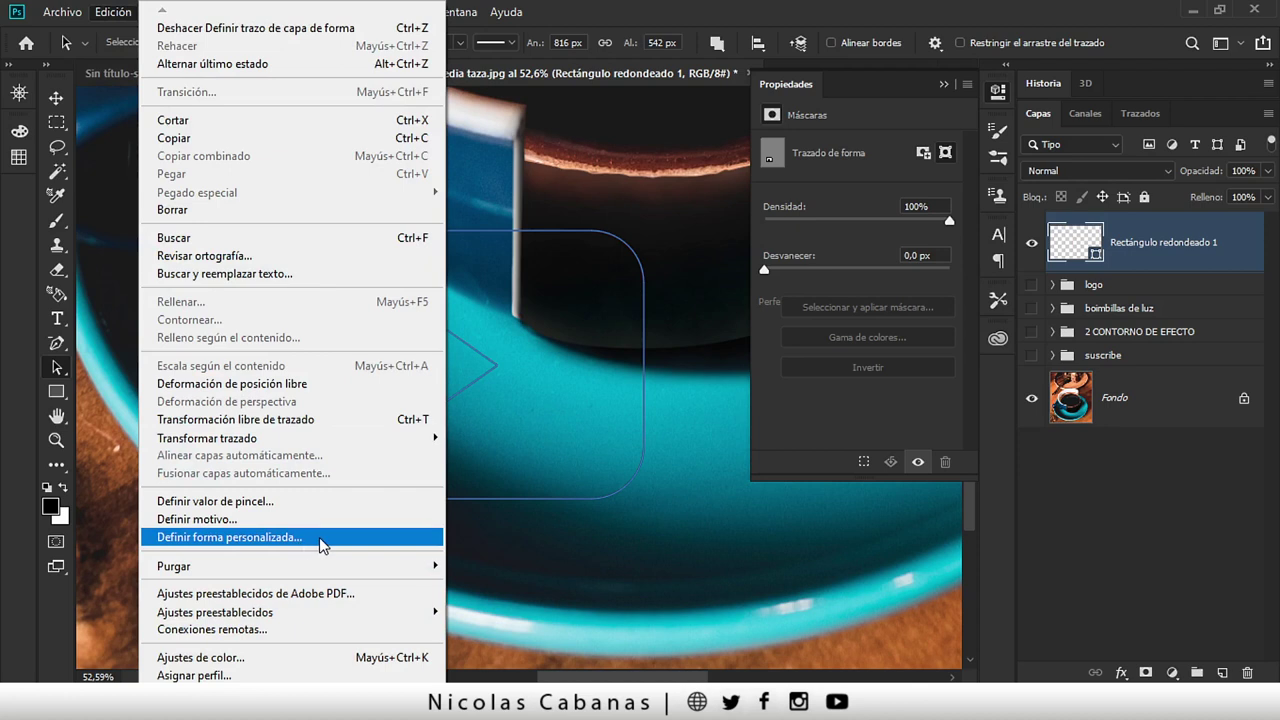
left_click(322, 540)
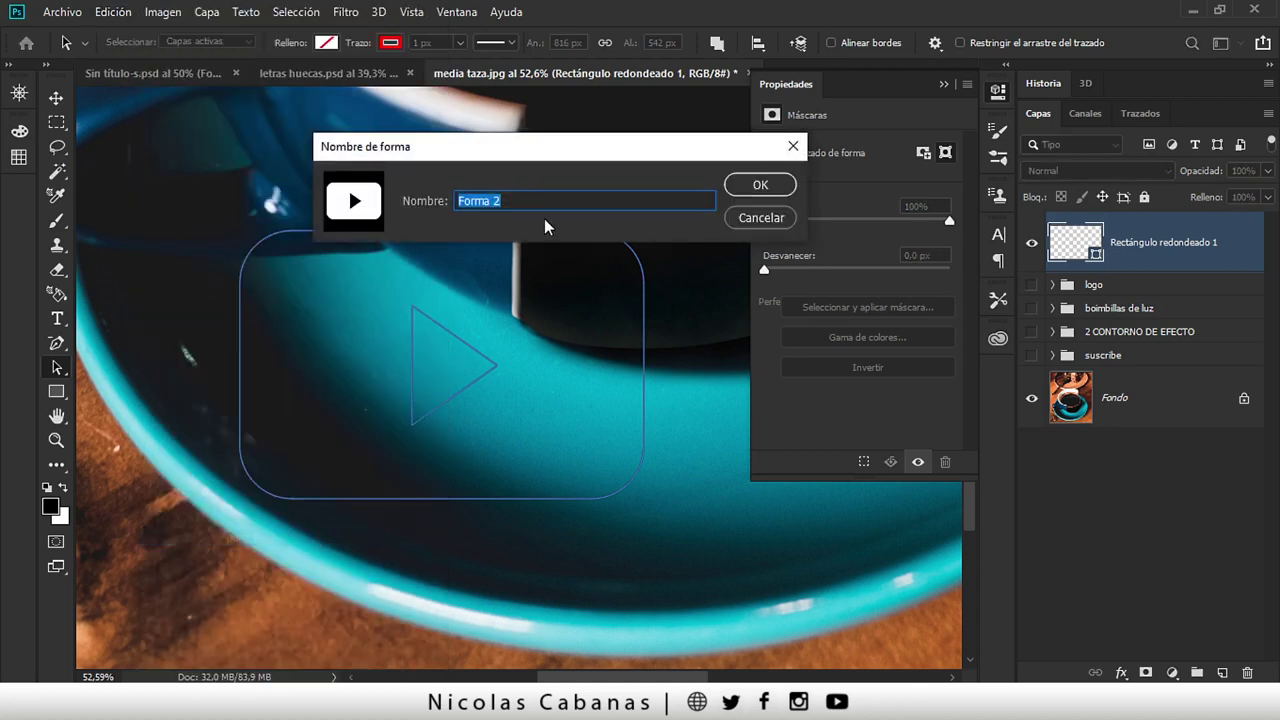
type("YOUTUBE")
left_click(758, 186)
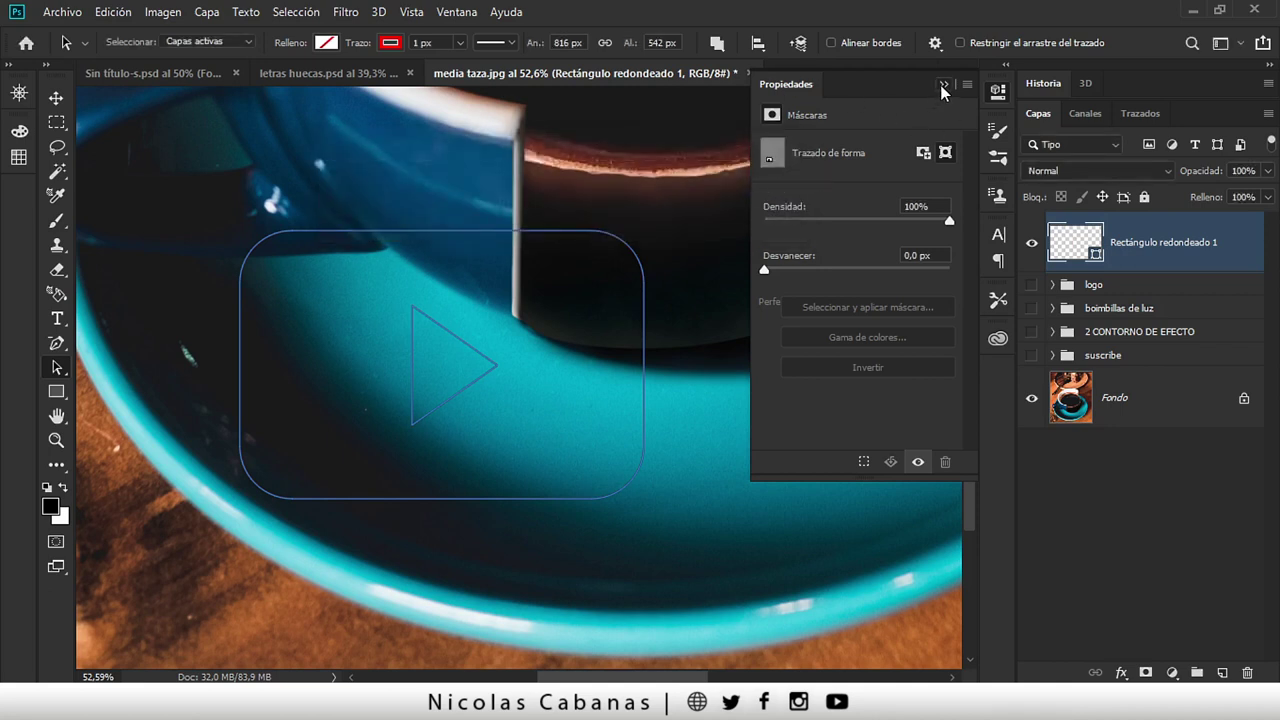
left_click(1031, 243)
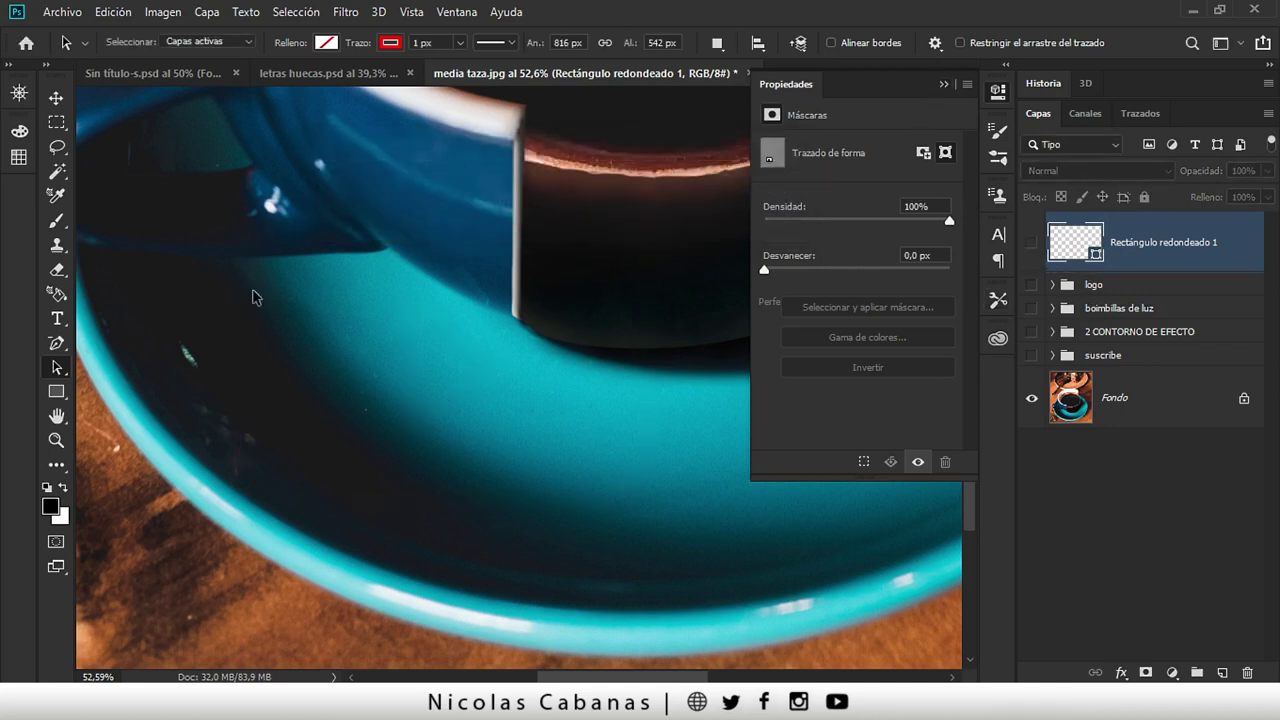
left_click(56, 391)
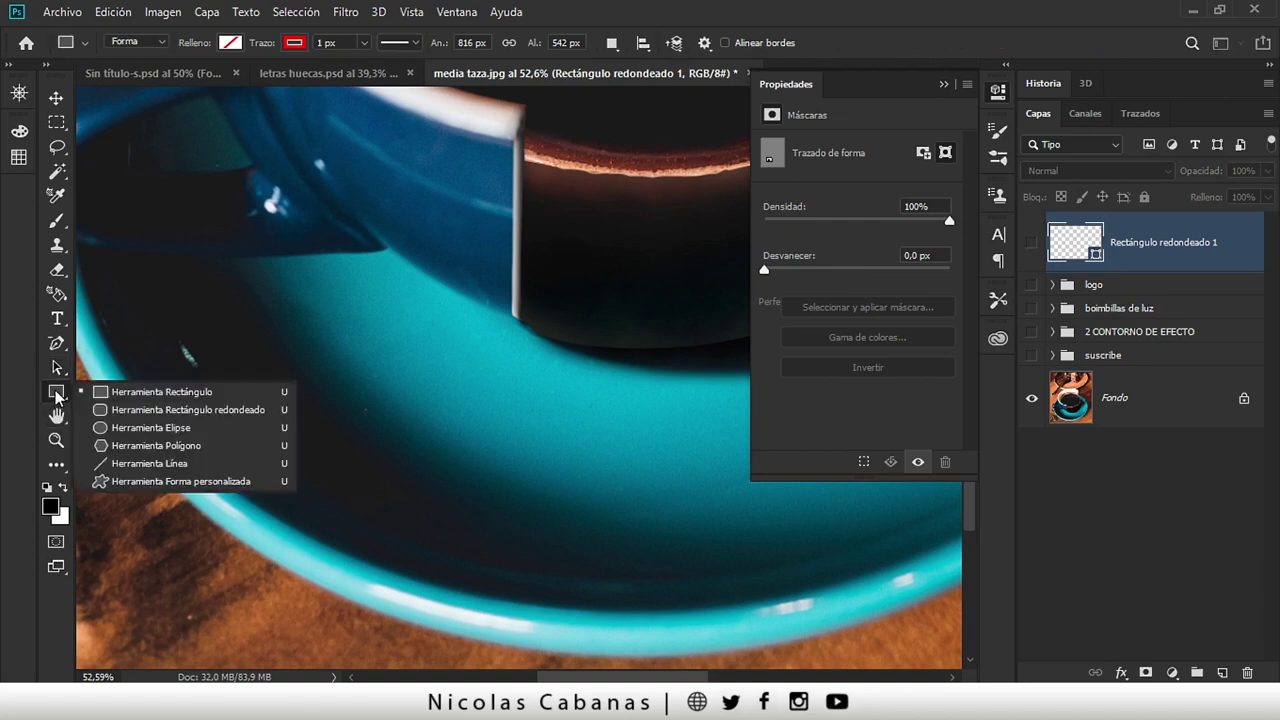
- Draw the YOUTUBE 2 custom shape as a new Forma 1 layer over the cup
left_click(125, 484)
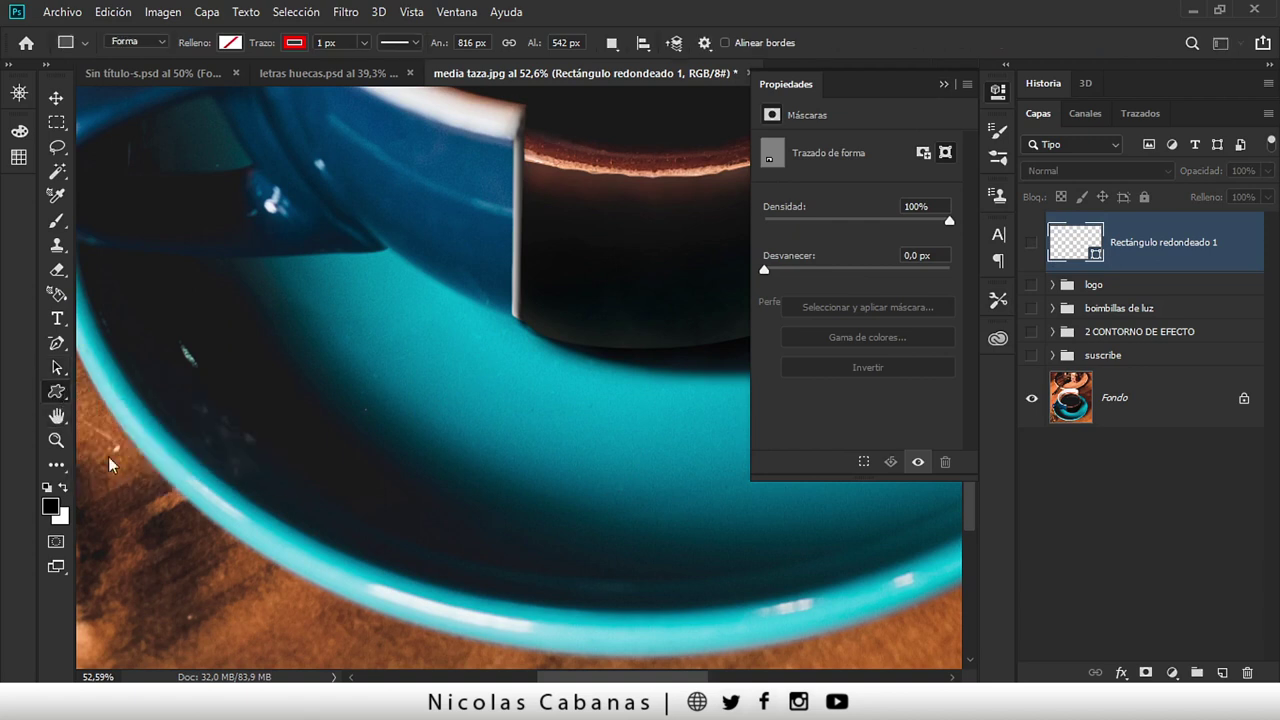
left_click(125, 485)
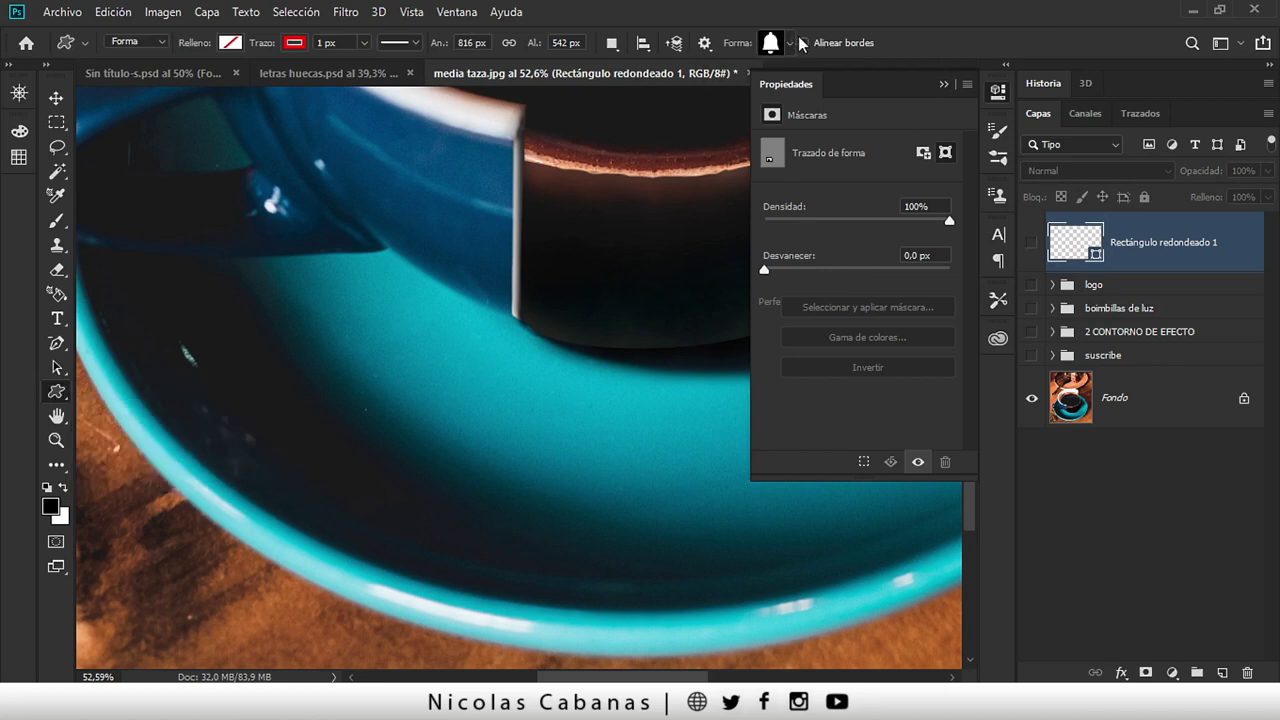
left_click(790, 43)
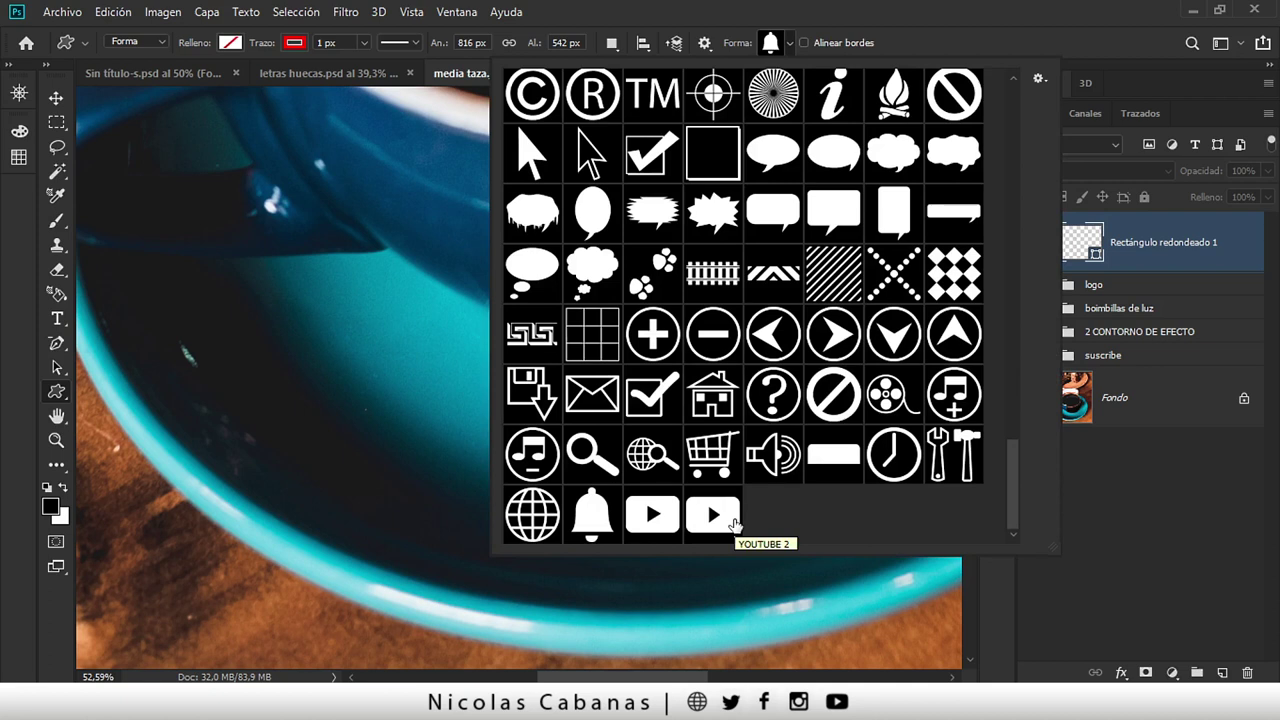
left_click(734, 522)
mouse_move(279, 358)
left_mouse_down()
mouse_move(463, 503)
mouse_move(563, 525)
left_mouse_up()
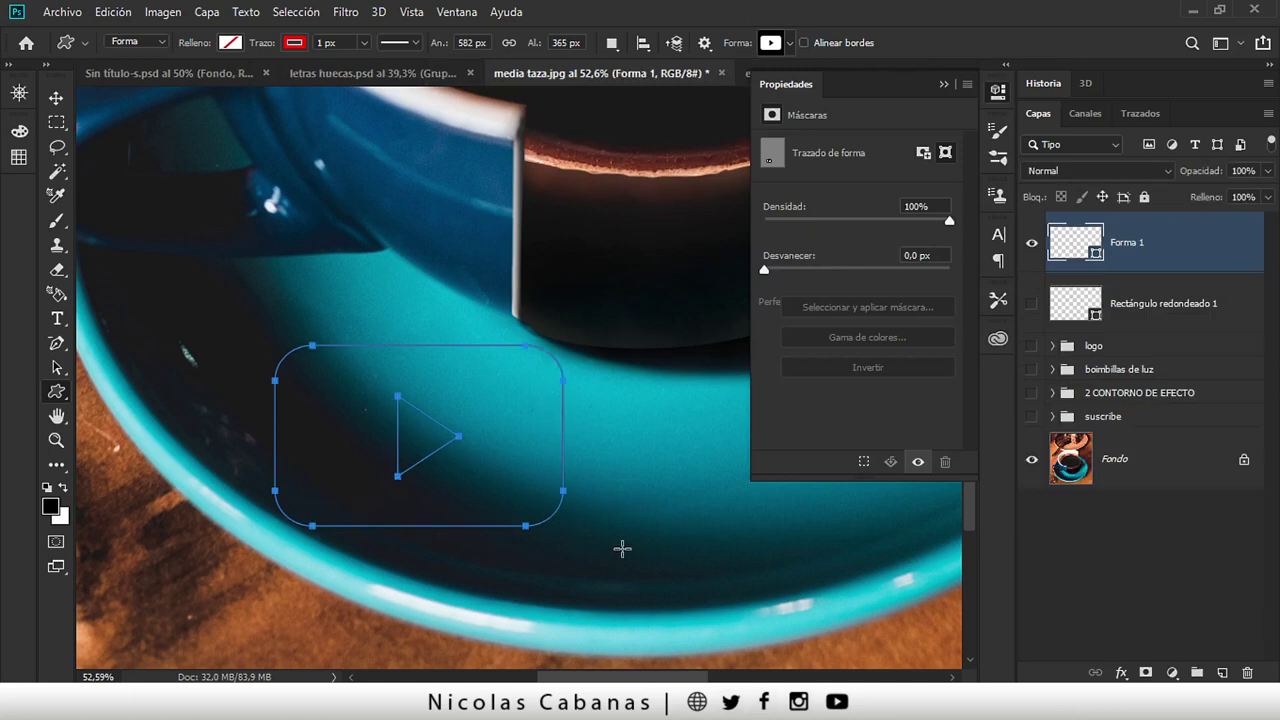
- Give the YouTube shape a red fill and no outline
left_click(231, 42)
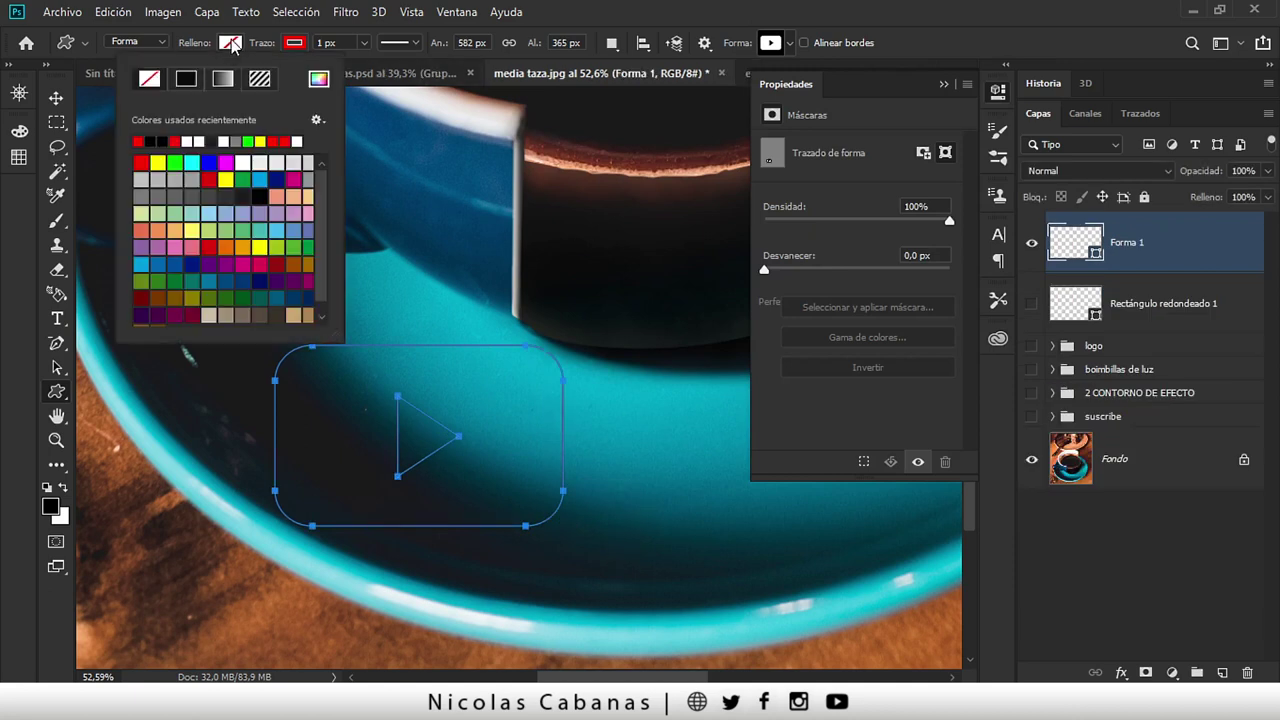
left_click(141, 142)
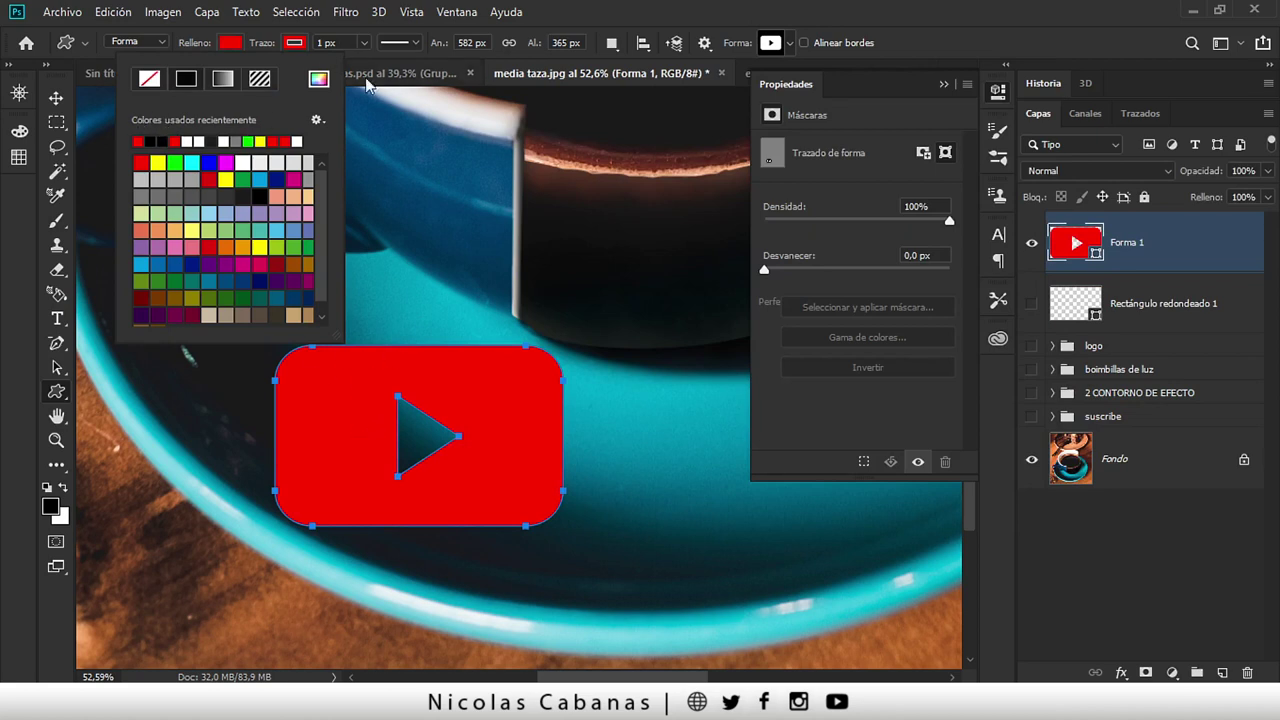
left_click(1099, 535)
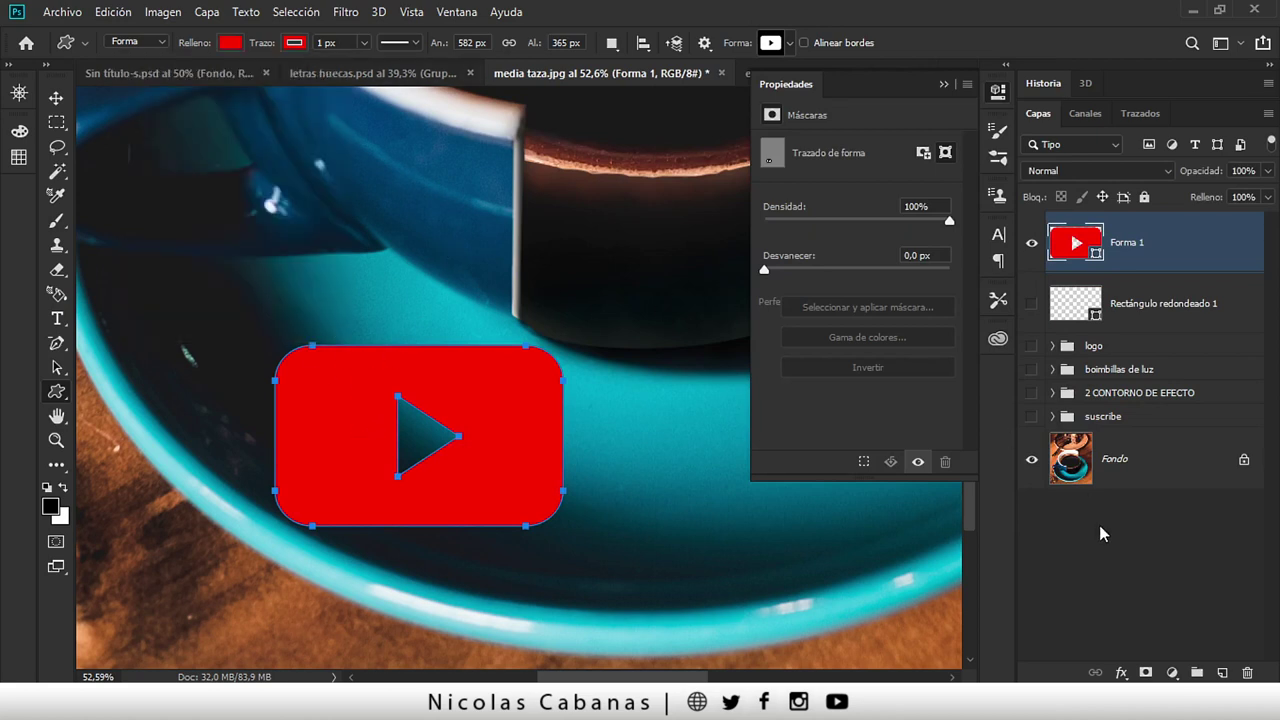
left_click(294, 42)
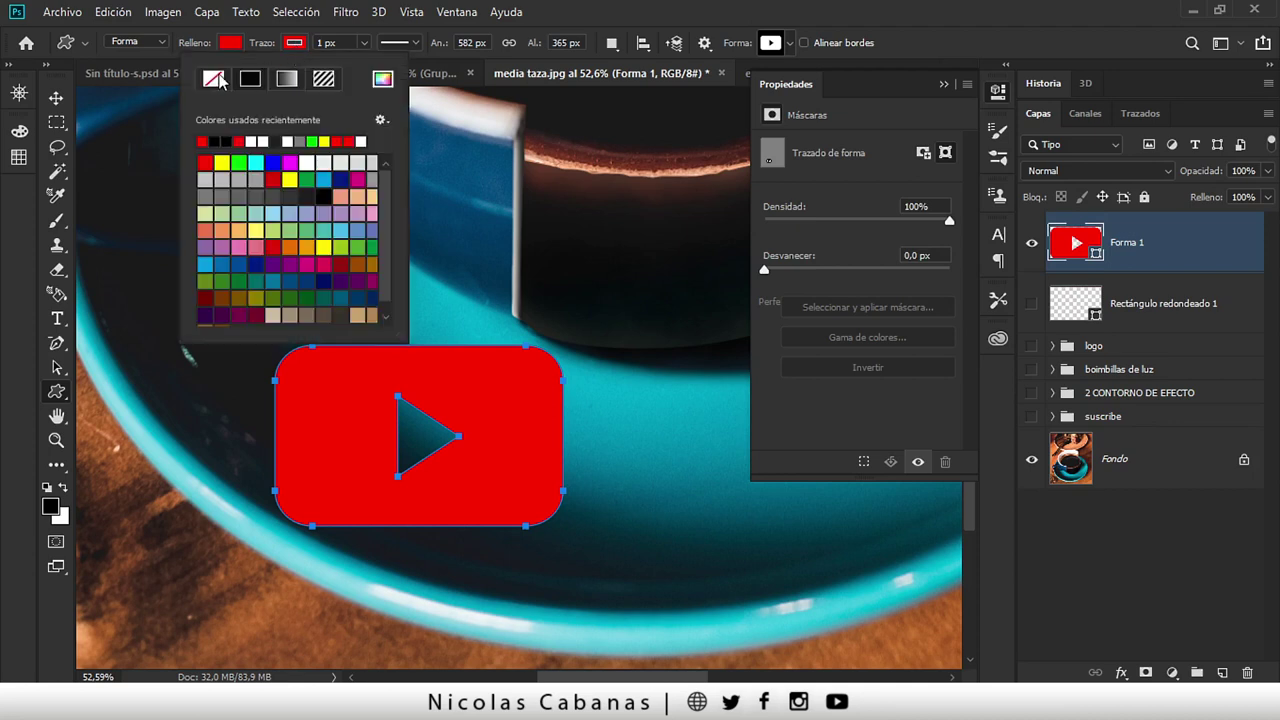
left_click(216, 82)
left_click(1200, 553)
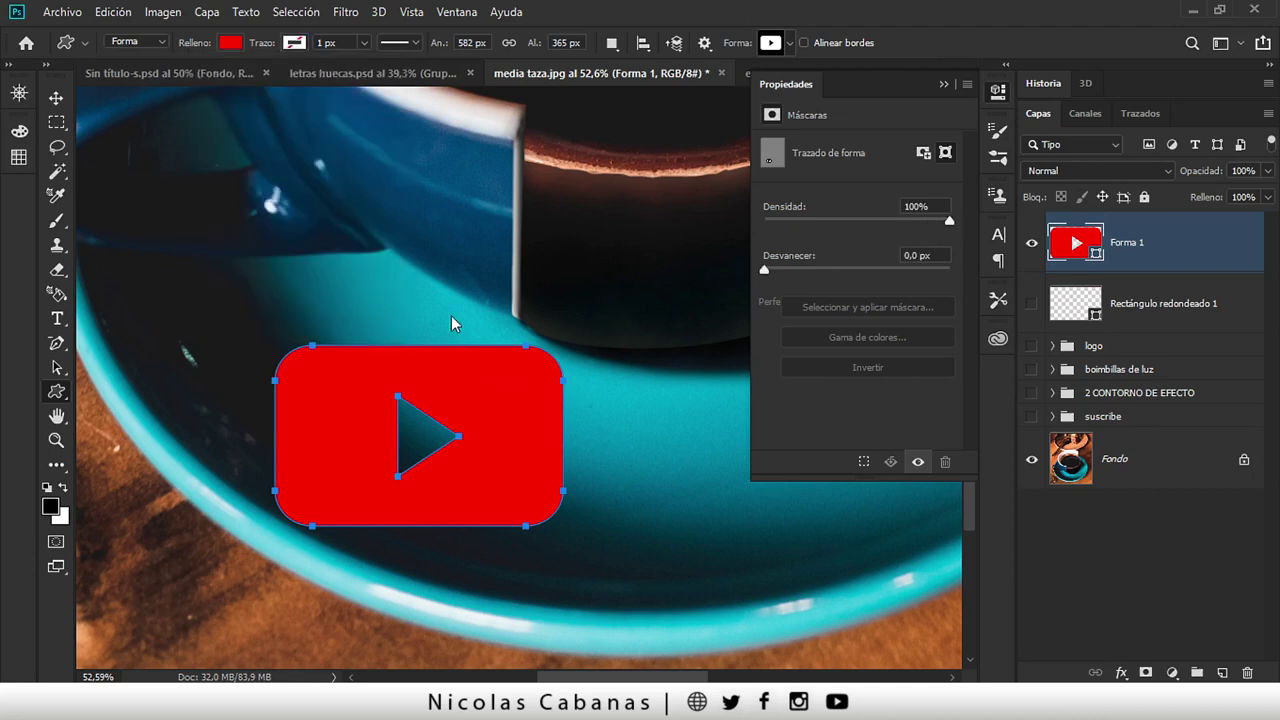
- Move the red YouTube shape up and right over the cup's rim
left_click(110, 13)
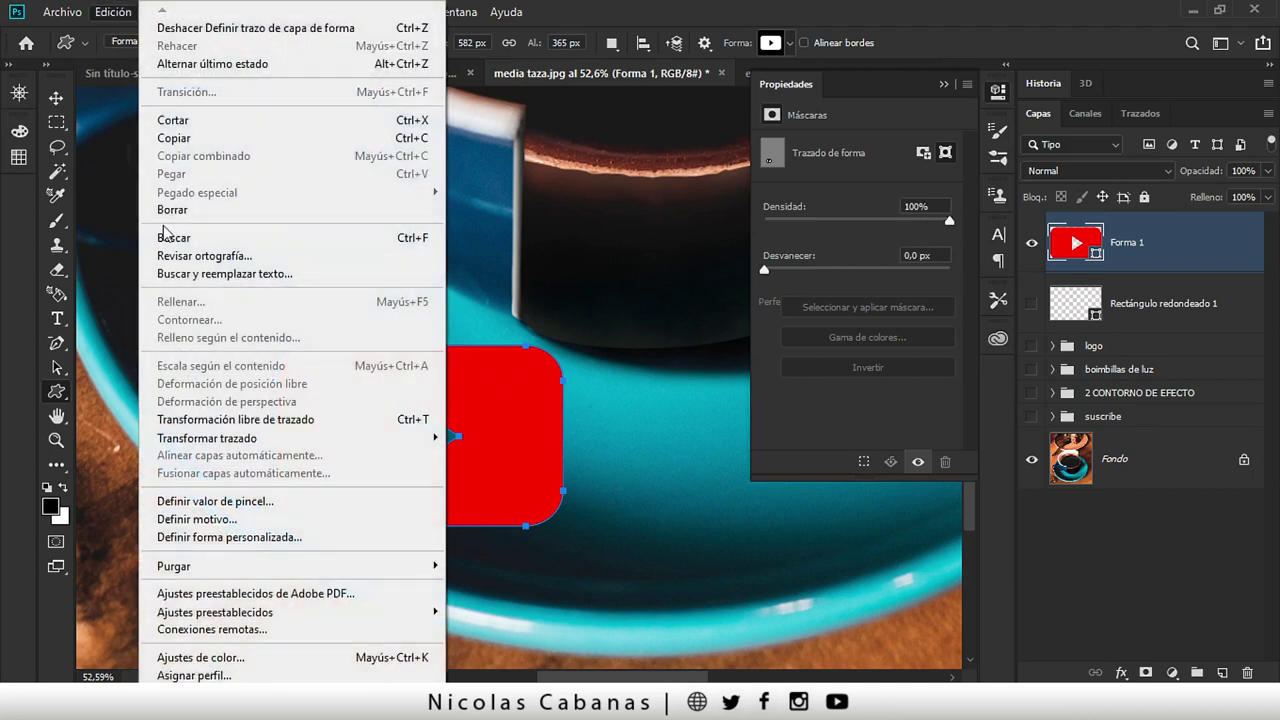
left_click(476, 440)
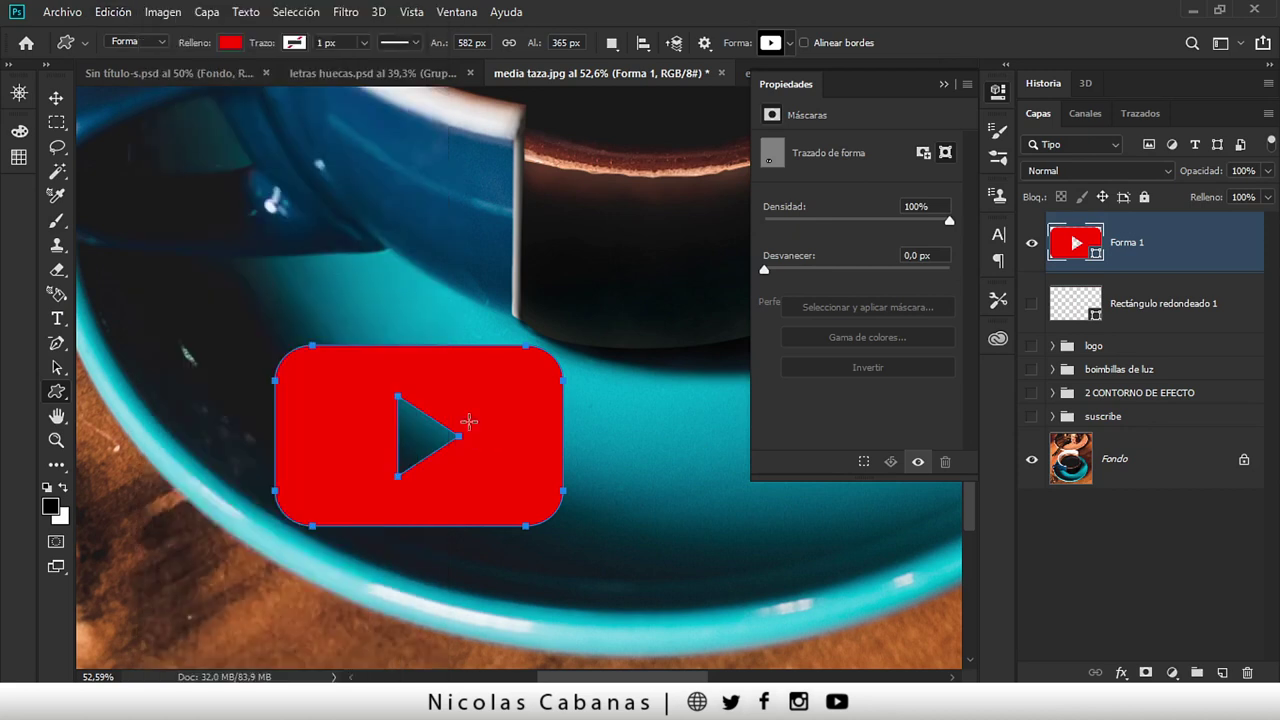
left_click(57, 97)
left_click_drag(500, 400, 457, 354)
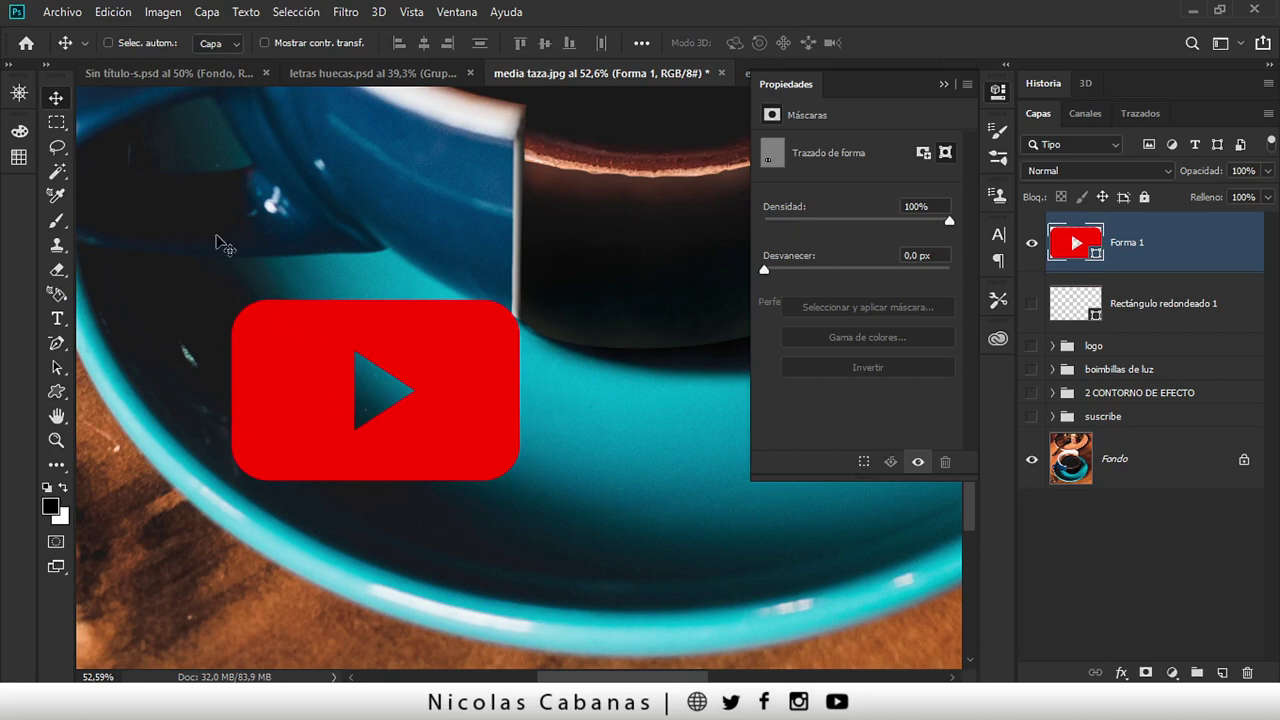
left_click(108, 12)
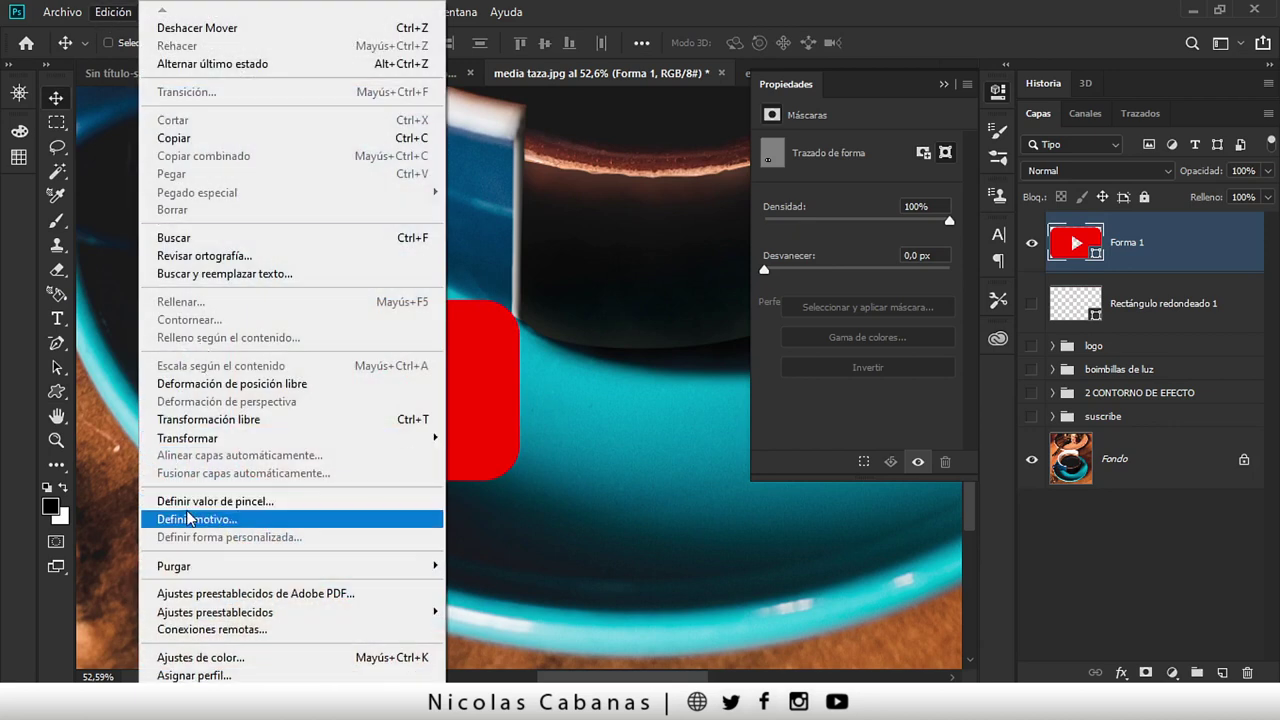
left_click(463, 380)
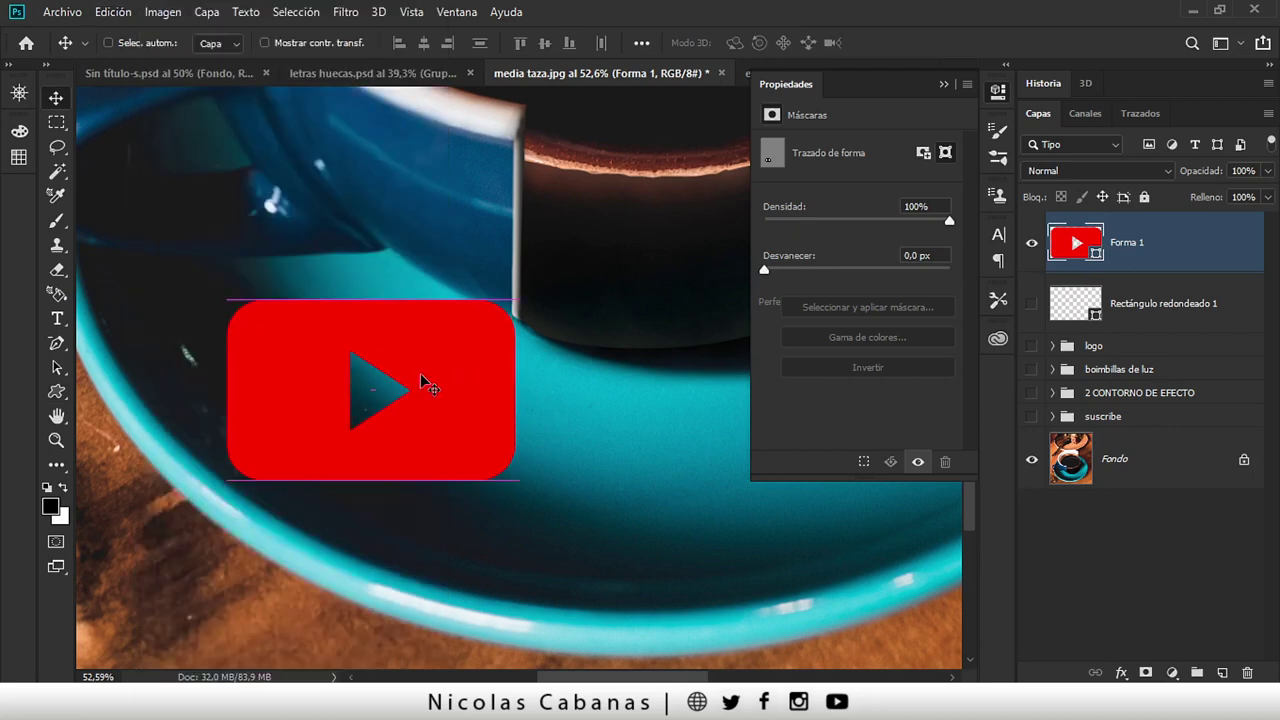
left_click_drag(420, 380, 503, 308)
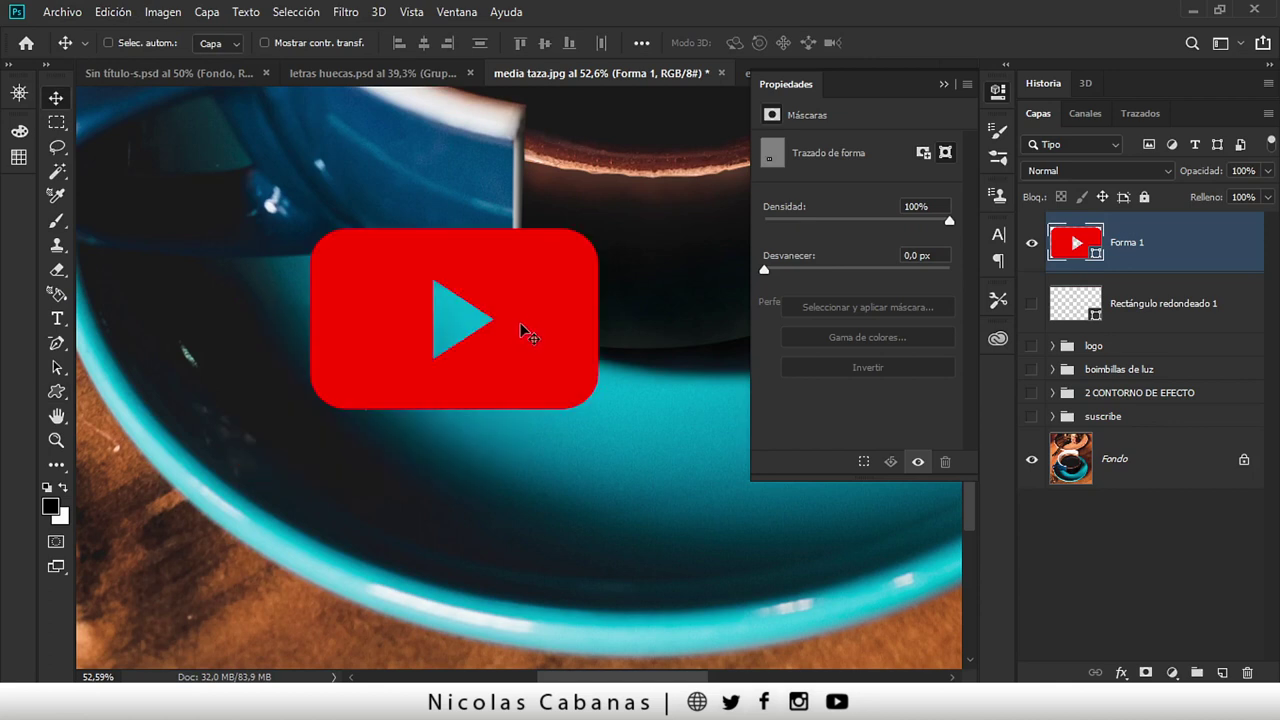
key("a")
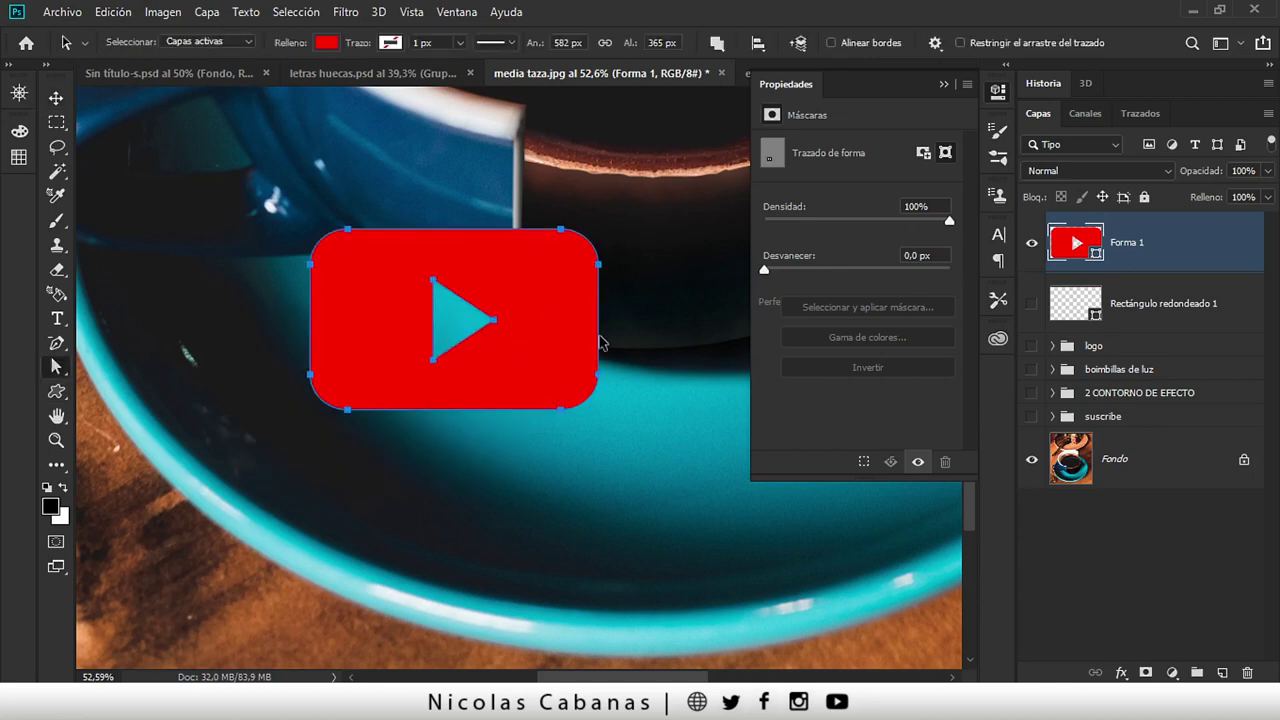
- Show the logo, bombillas, contorno and suscribe groups, and place the YouTube logo beside AMIGO
key("z")
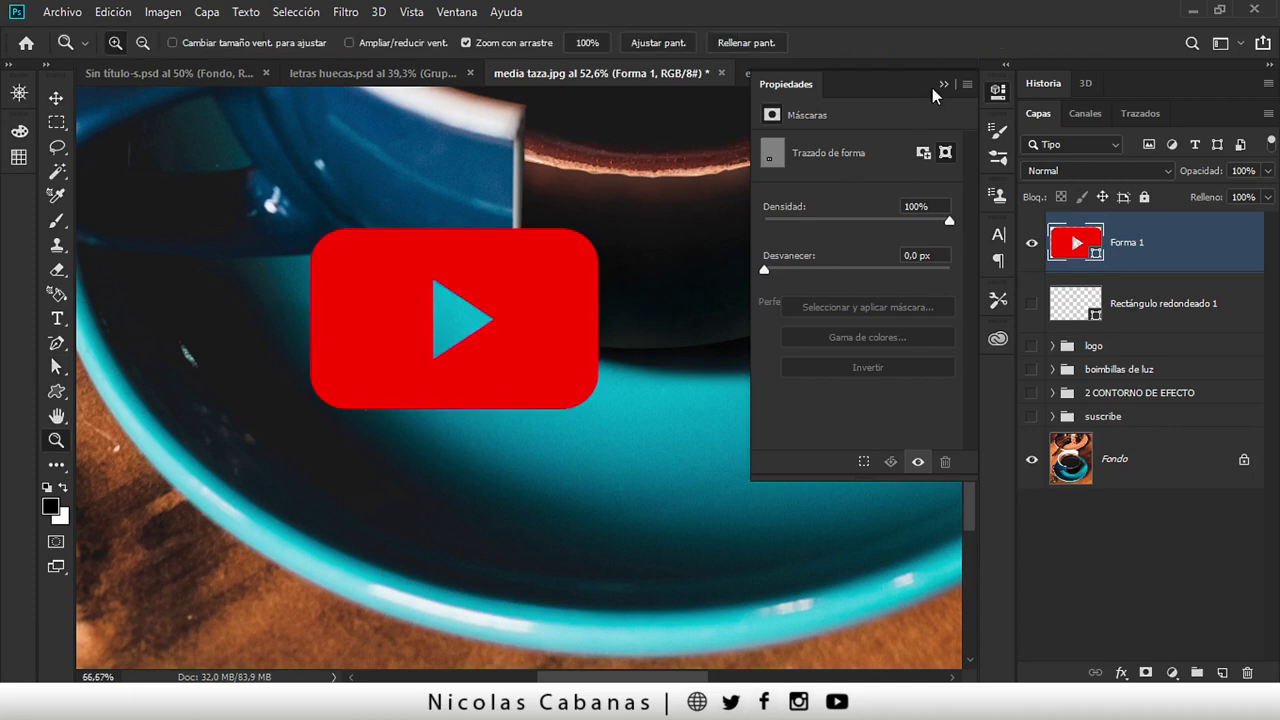
left_click(600, 325)
key("ctrl+0")
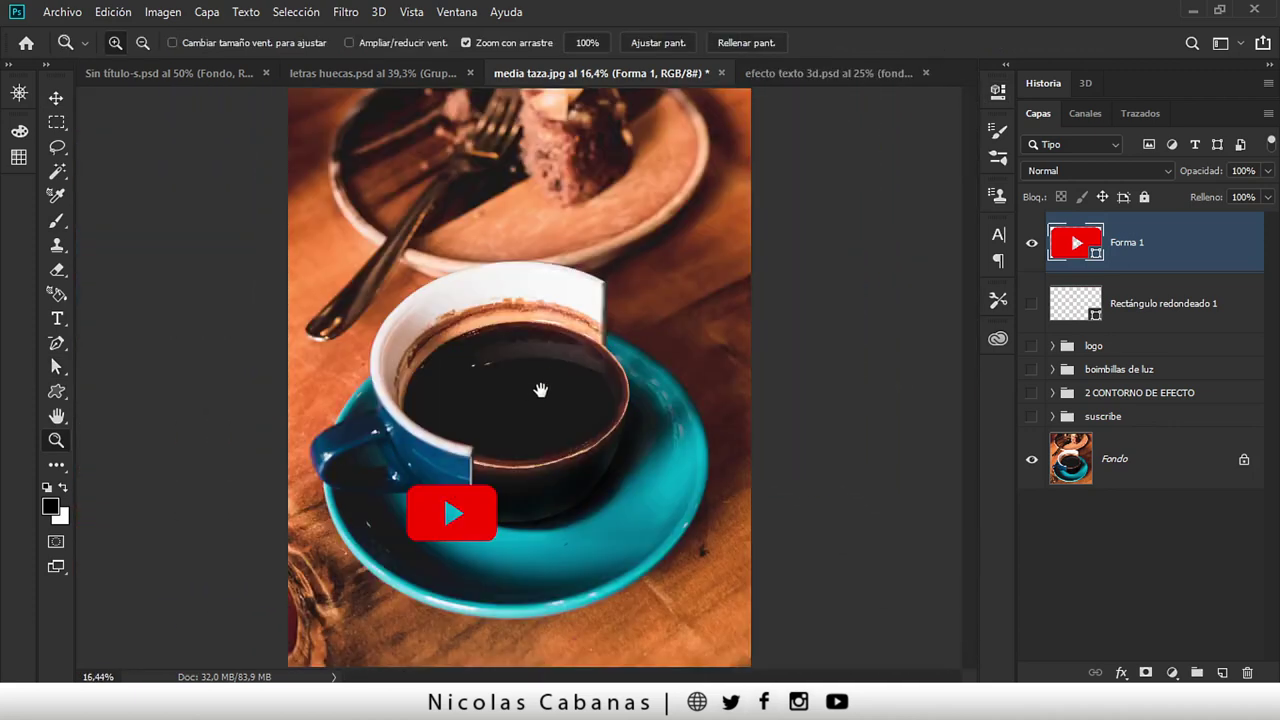
left_click_drag(1034, 347, 1034, 418)
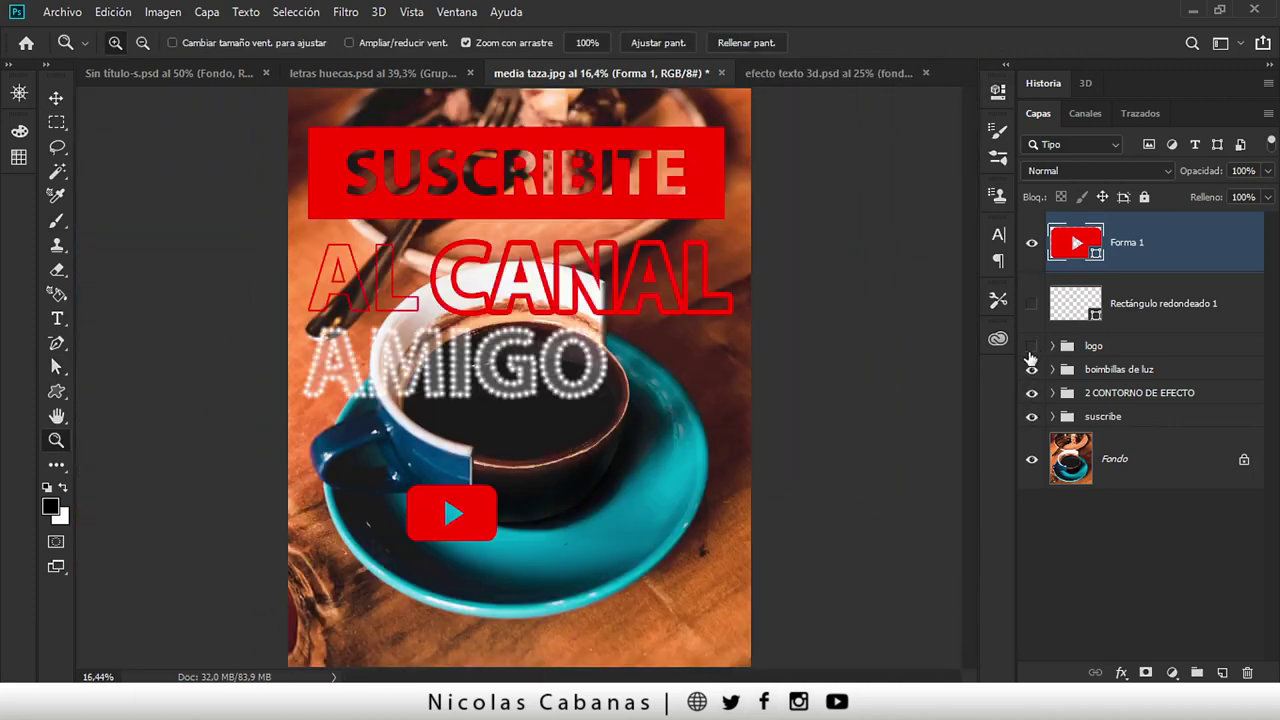
key("v")
mouse_move(540, 485)
left_mouse_down()
mouse_move(645, 378)
mouse_move(692, 362)
left_mouse_up()
- Copy Capa 4's outer glow effect onto the Forma 1 YouTube logo
left_click(603, 398, "ctrl")
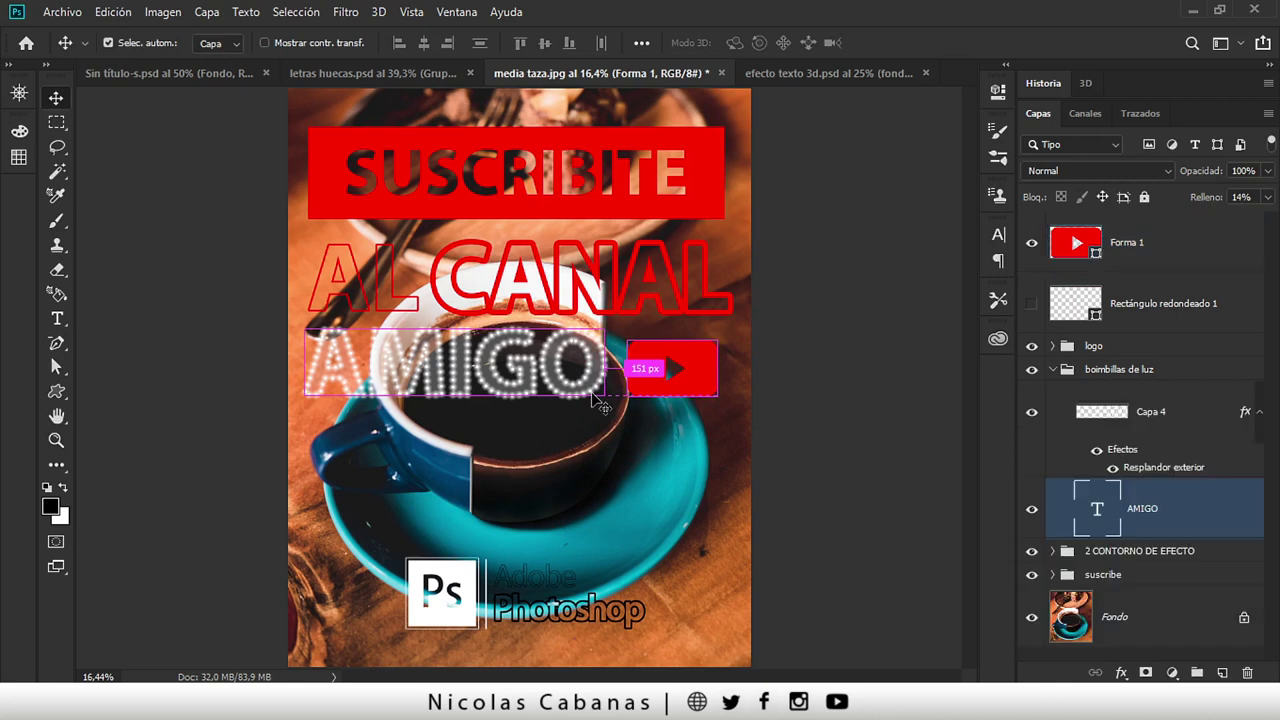
left_click(1188, 468)
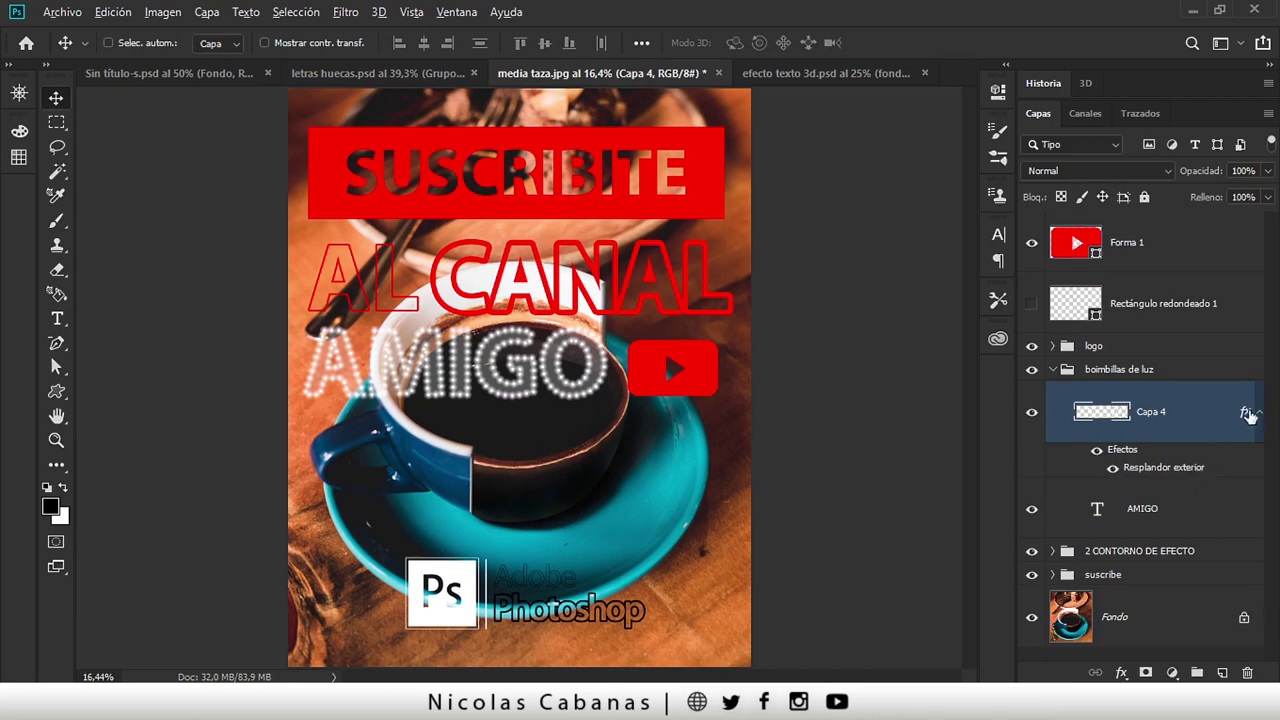
left_click_drag(1247, 420, 1187, 255)
left_click_drag(695, 368, 705, 368)
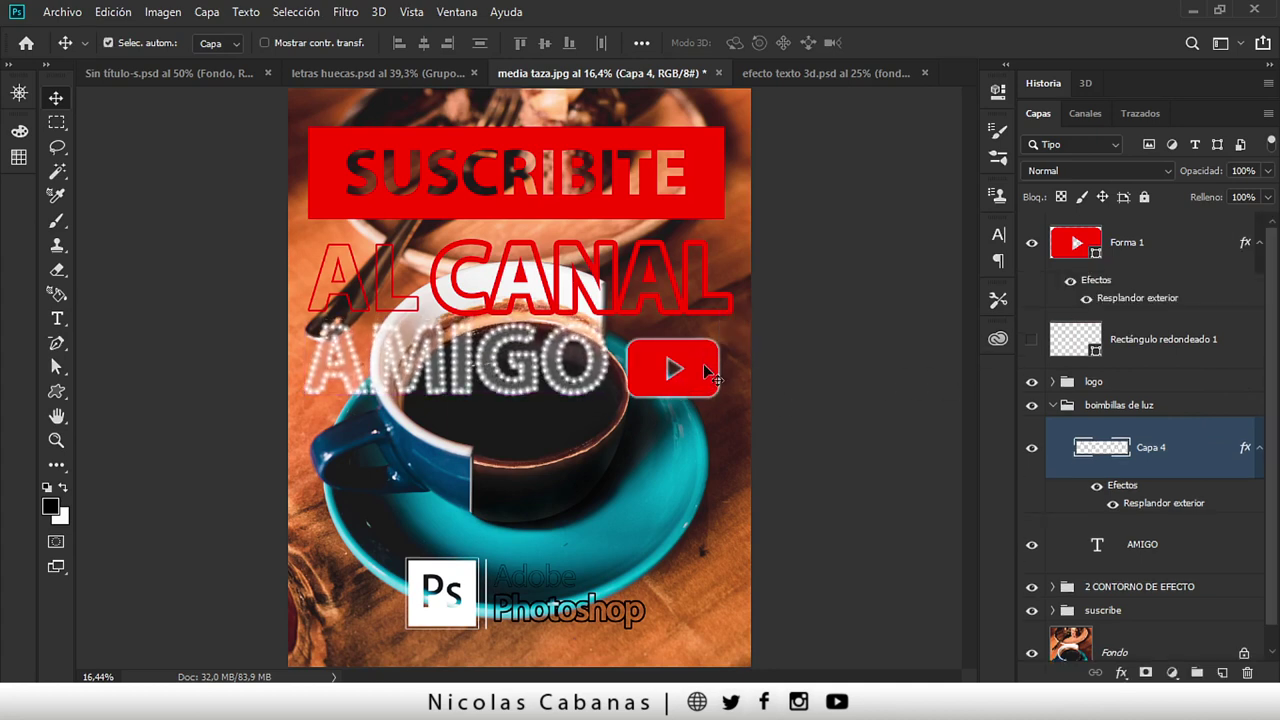
key("z")
mouse_move(705, 385)
left_mouse_down()
mouse_move(777, 380)
mouse_move(723, 391)
left_mouse_up()
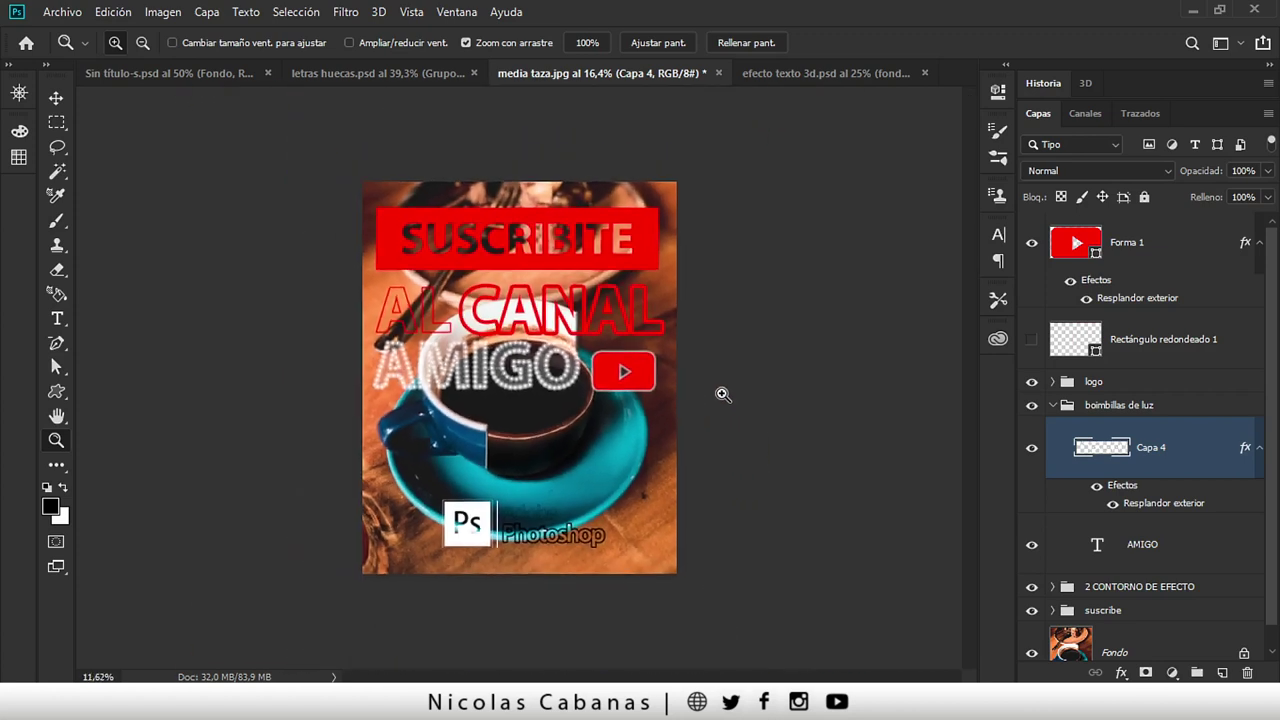
- Add the author's full name as 272 pt text below the cup
key("t")
left_click(364, 498)
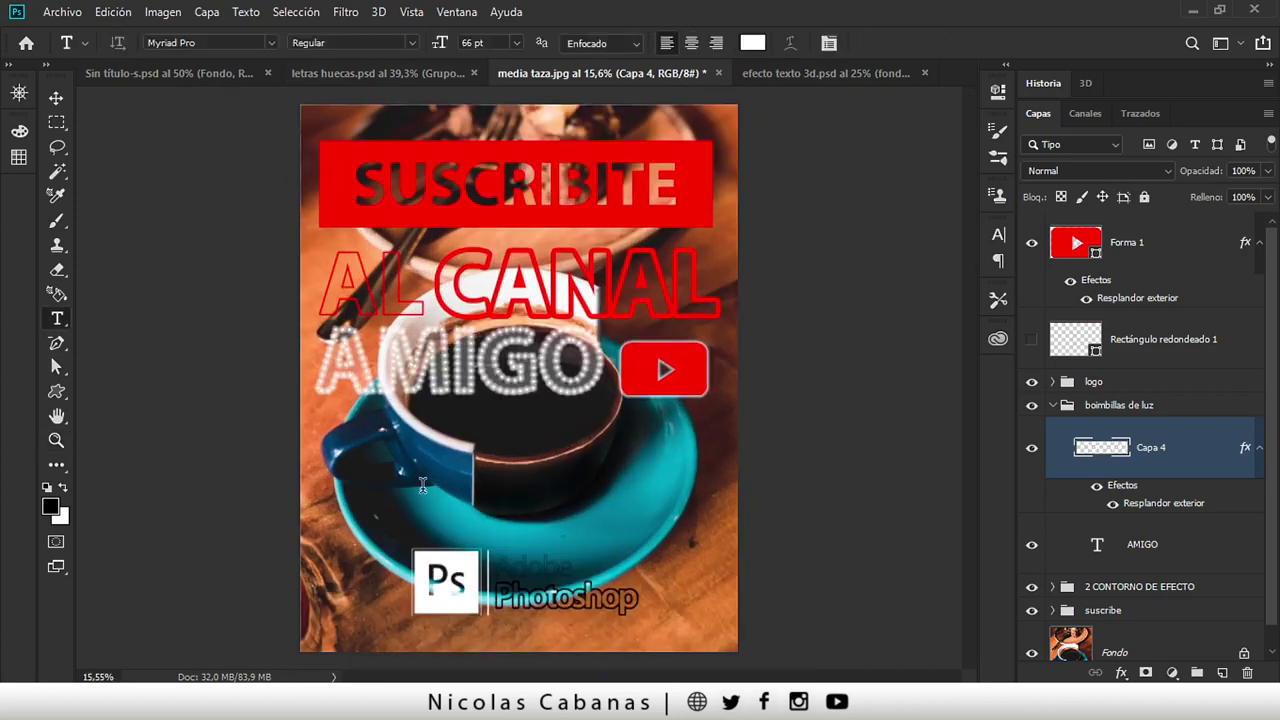
type("NICOLAS")
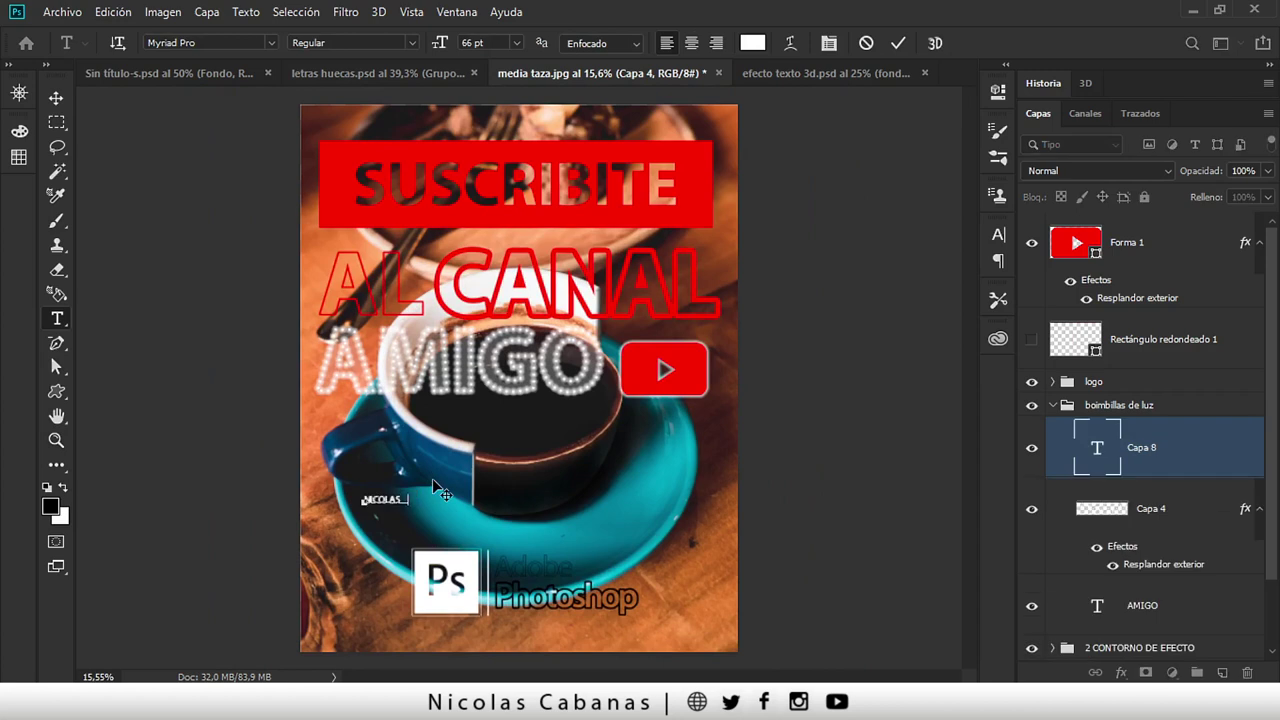
type(" CABANAS")
left_click_drag(447, 45, 630, 40)
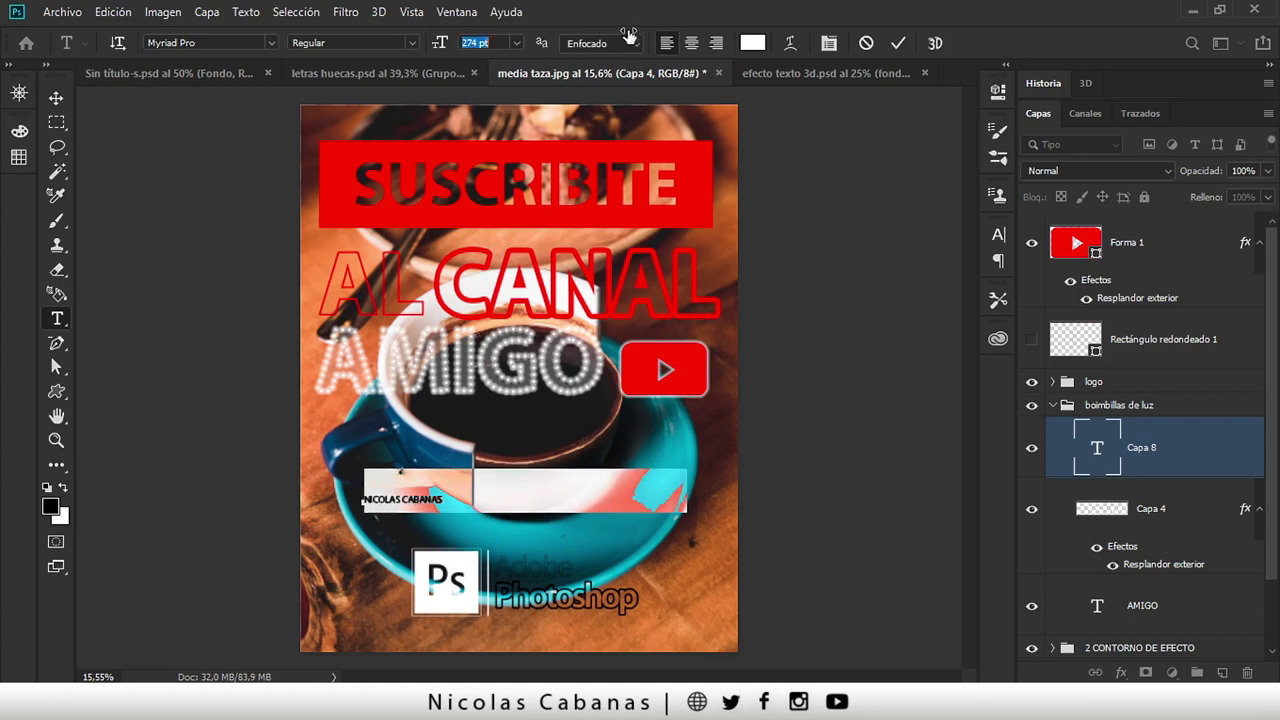
left_click(58, 100)
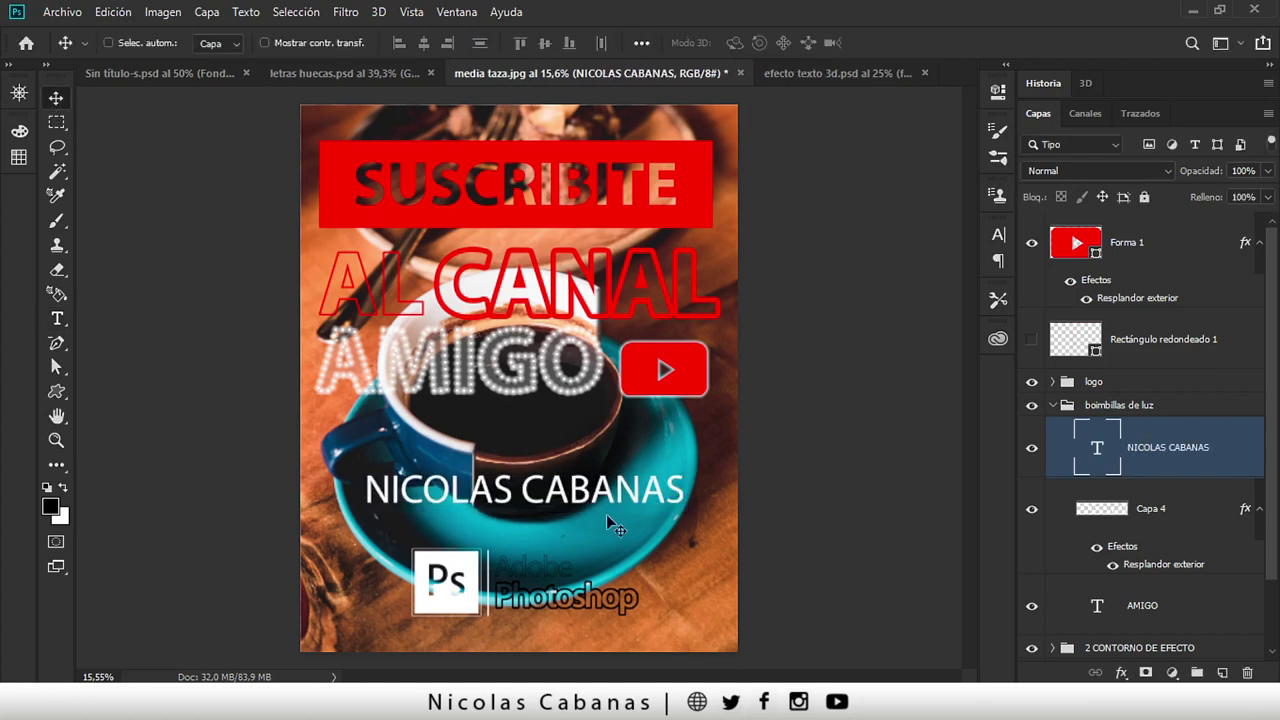
- Make the surname Bold and move the name just above the Photoshop logo
key("t")
left_click_drag(520, 490, 767, 490)
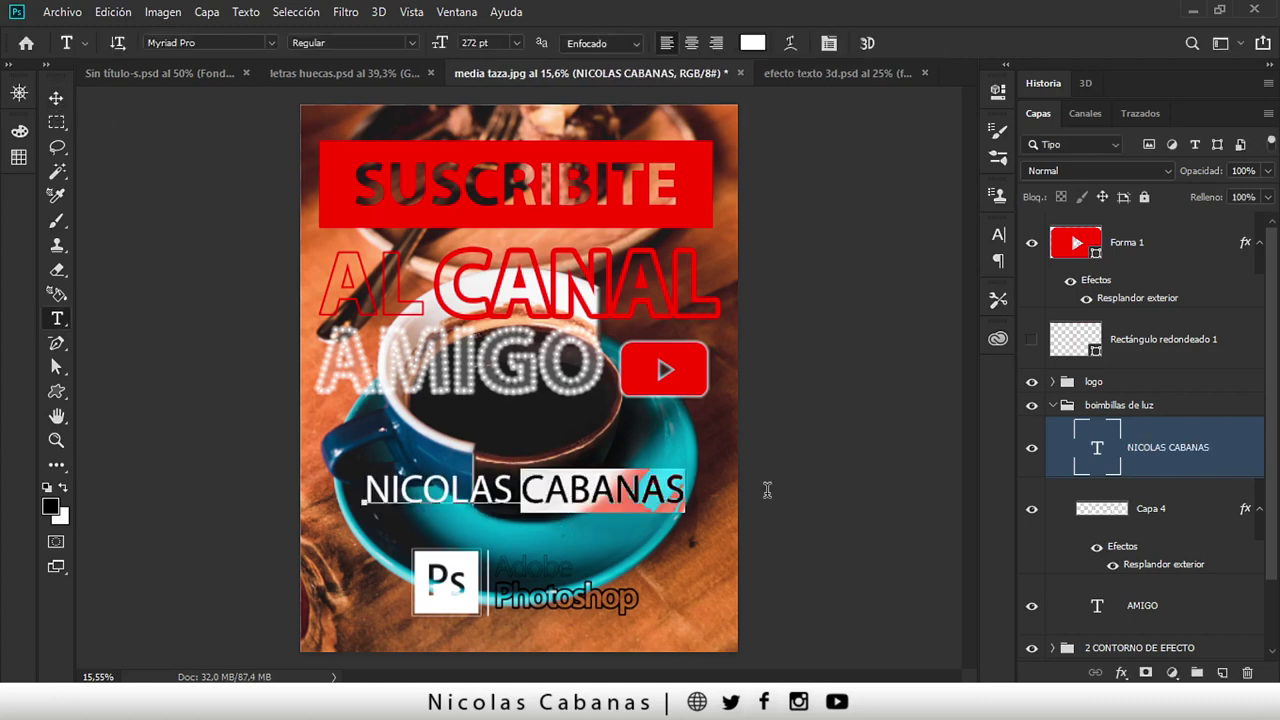
left_click(377, 42)
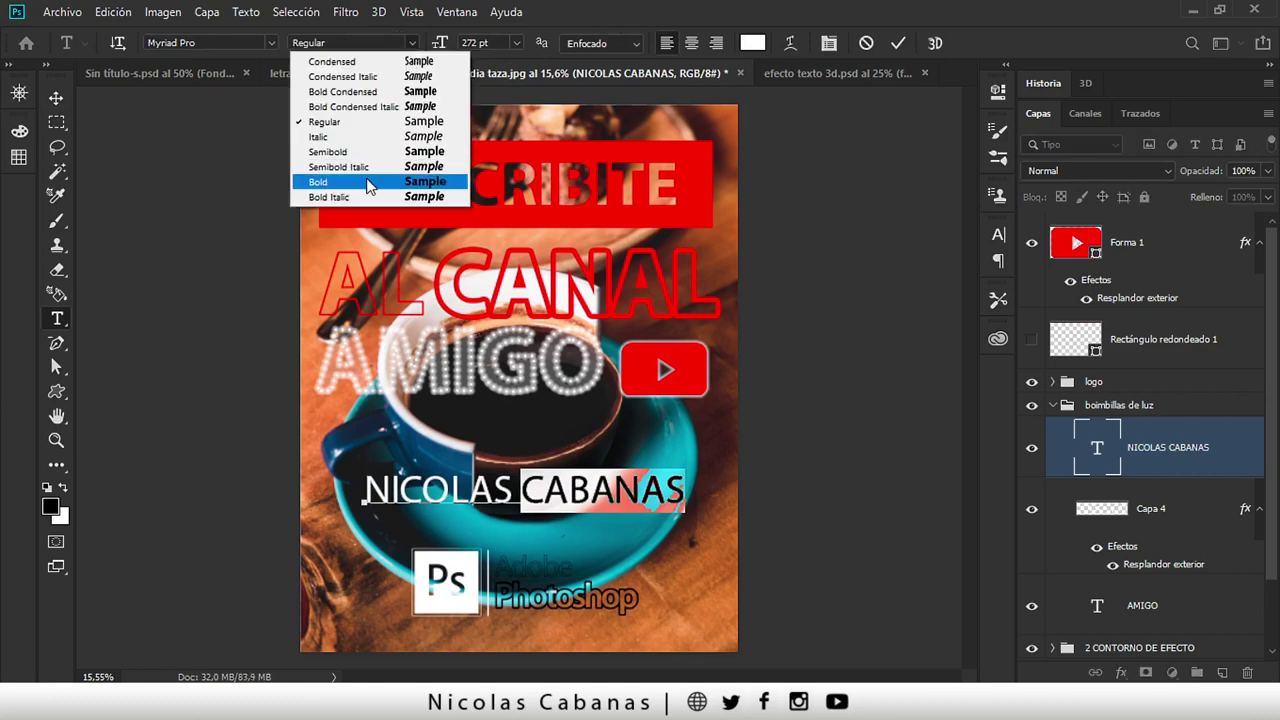
left_click(330, 178)
left_click(57, 97)
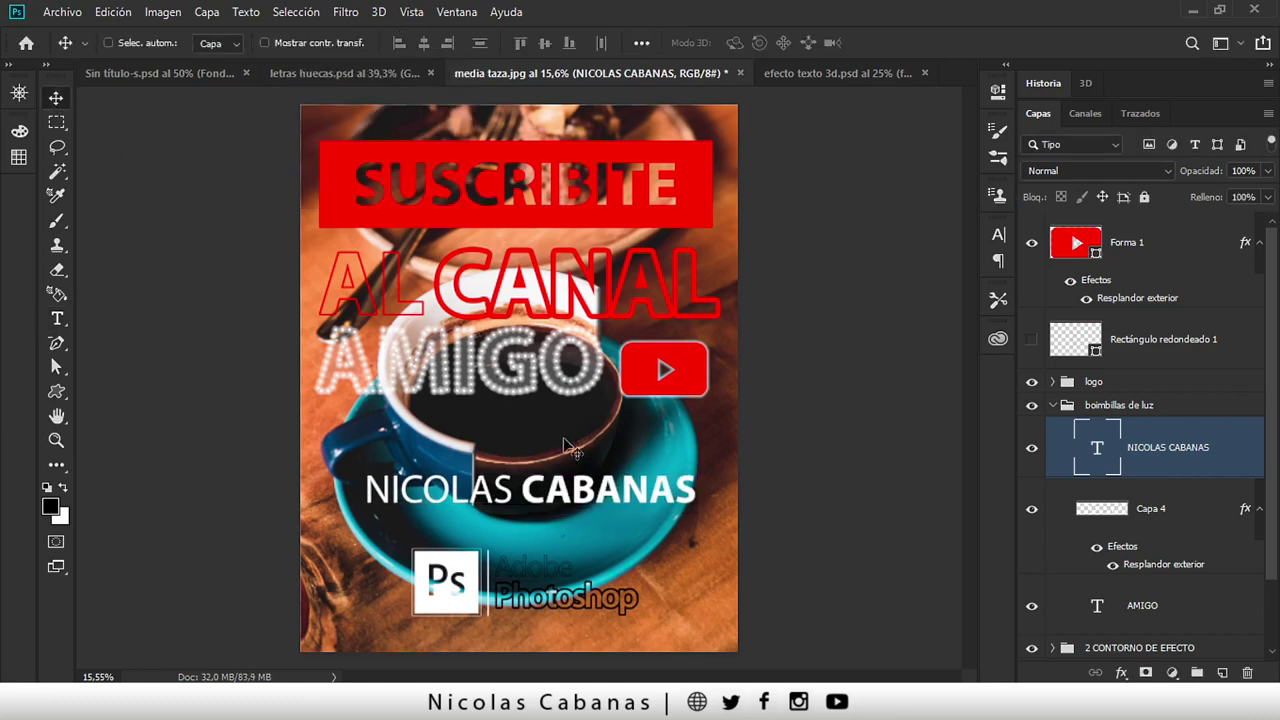
left_click_drag(581, 513, 571, 540)
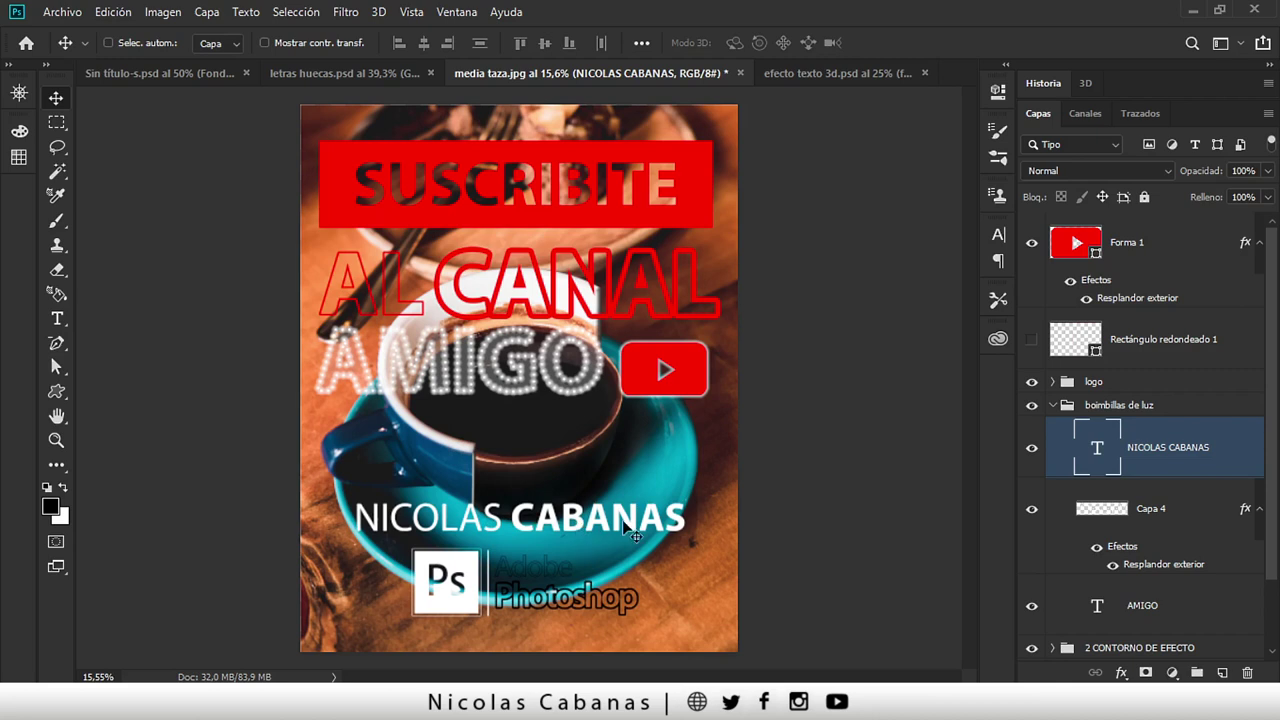